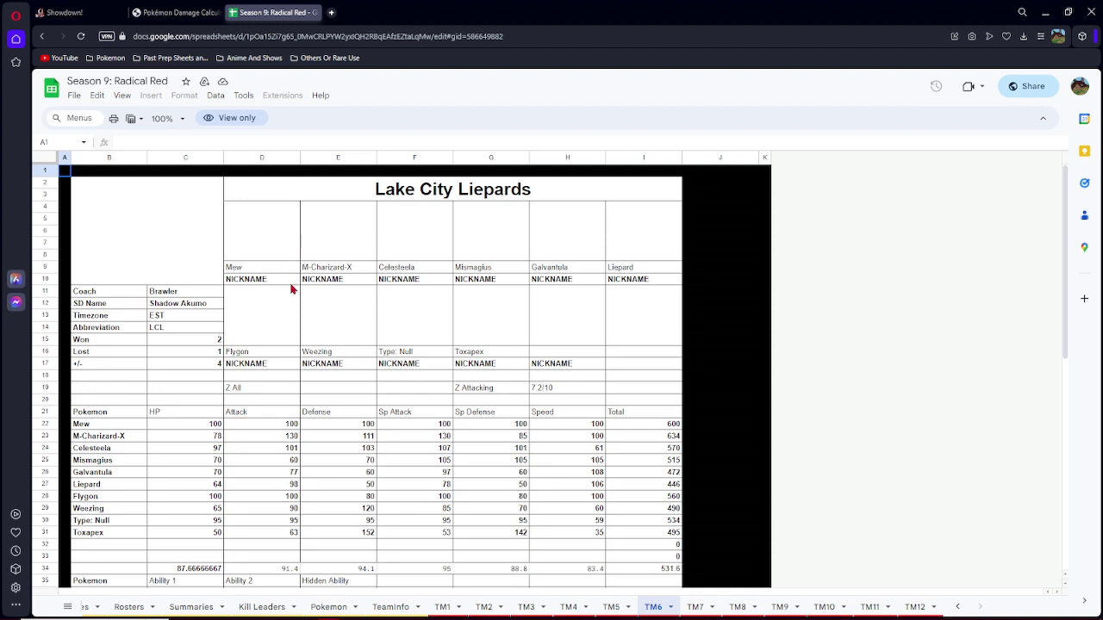
{"action": "left_click", "coordinate": [291, 251]}
{"action": "left_click_drag", "start_coordinate": [569, 423], "coordinate": [582, 538]}
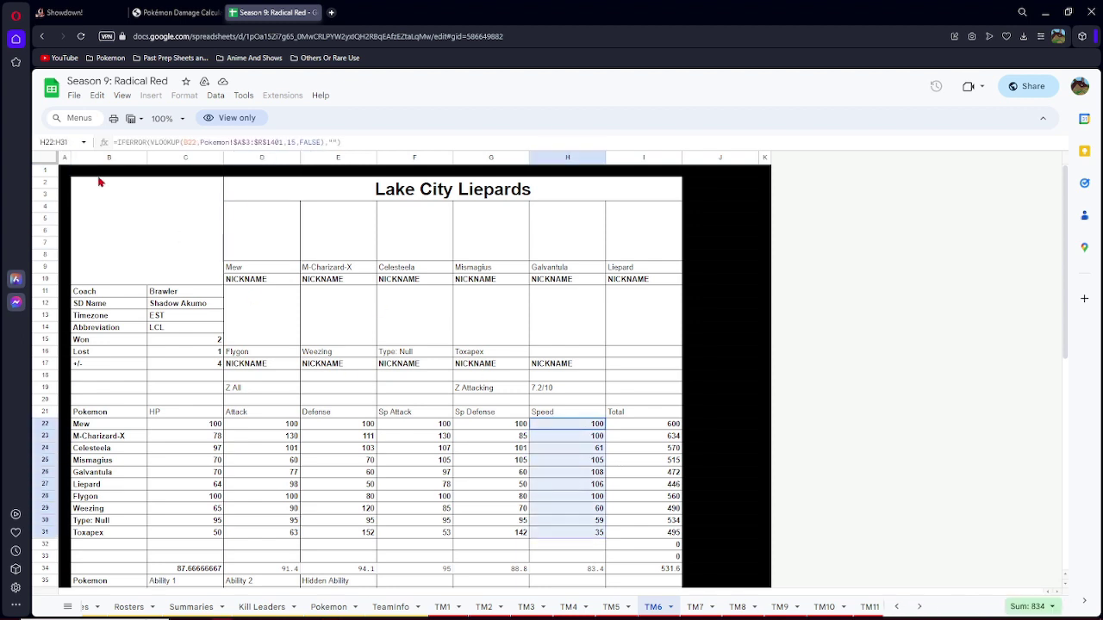
{"action": "left_click", "coordinate": [247, 248]}
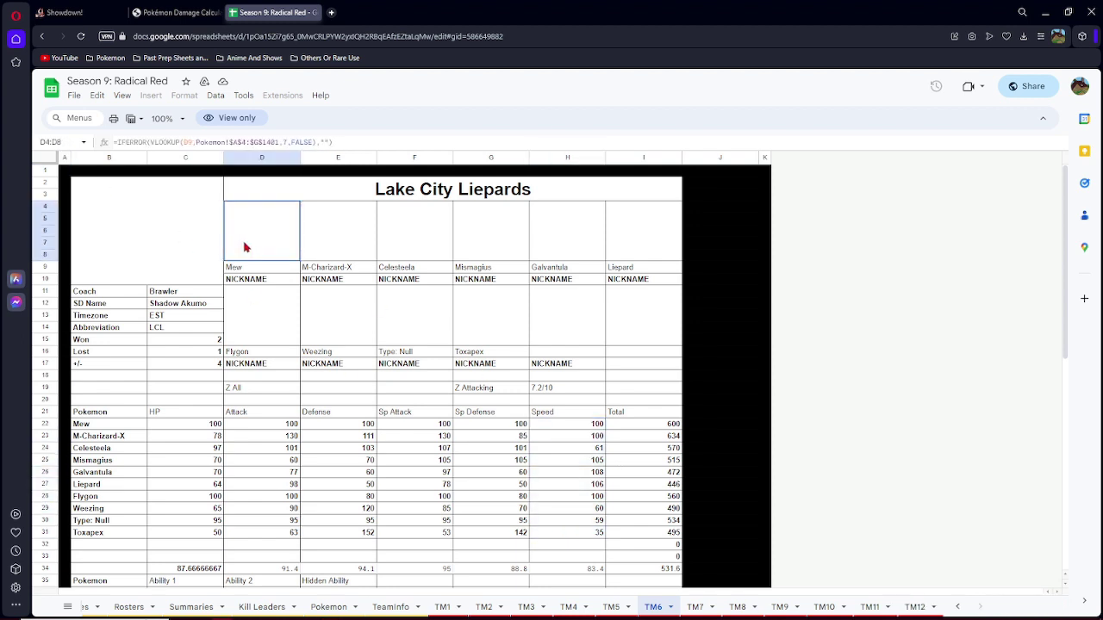
{"action": "left_click", "coordinate": [343, 234]}
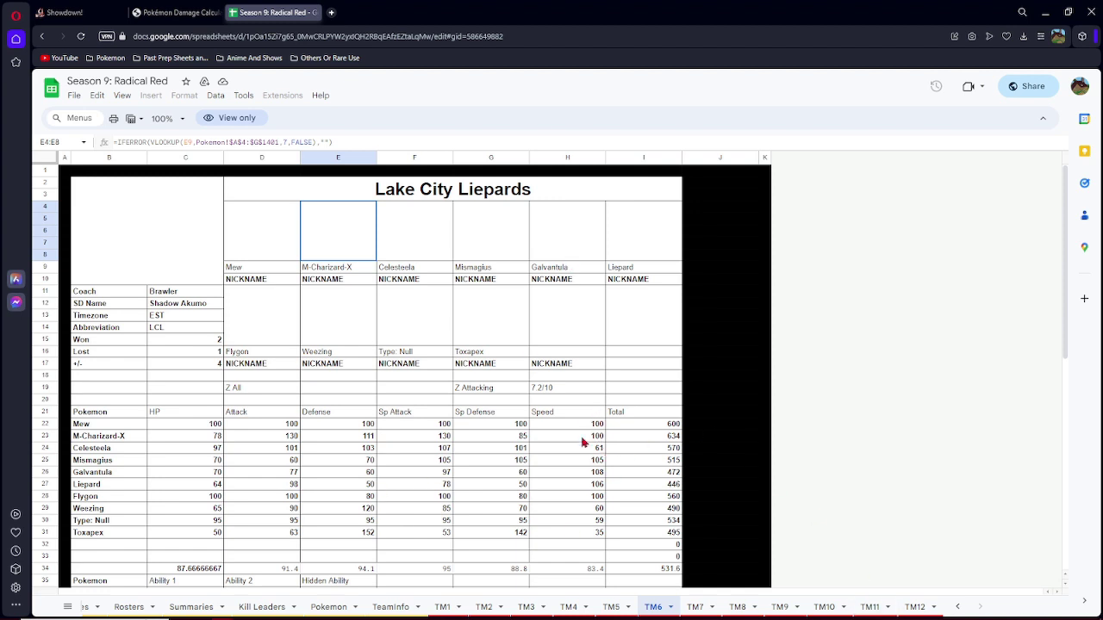
Total the roster's Speed column H23:H31 and select Toxapex's Speed in H31.
{"action": "left_click_drag", "start_coordinate": [590, 436], "coordinate": [602, 535]}
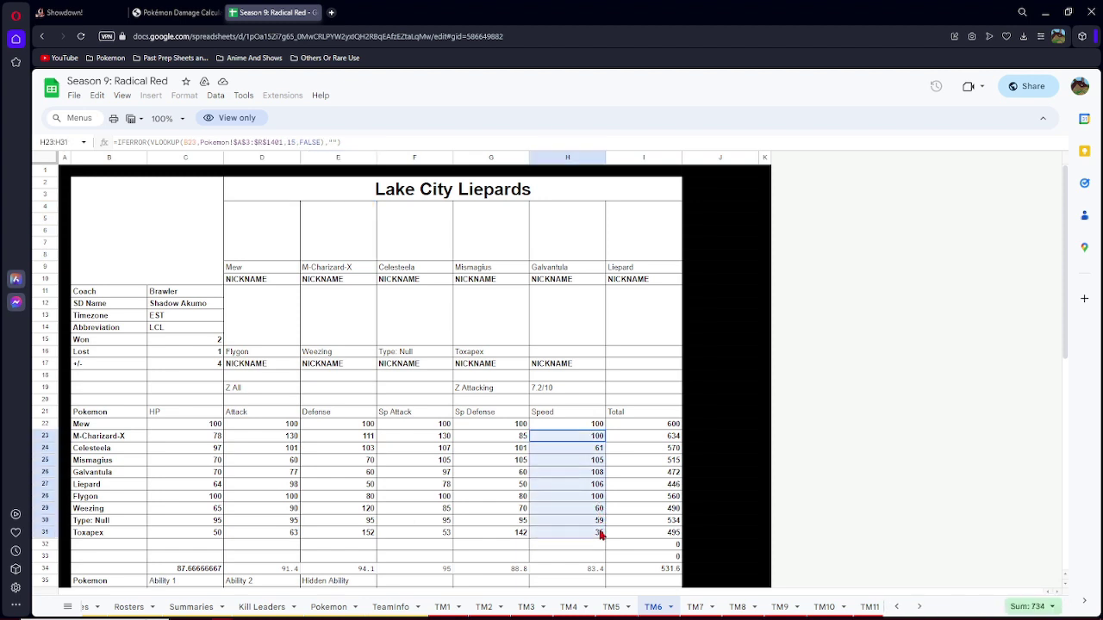
{"action": "left_click", "coordinate": [601, 535]}
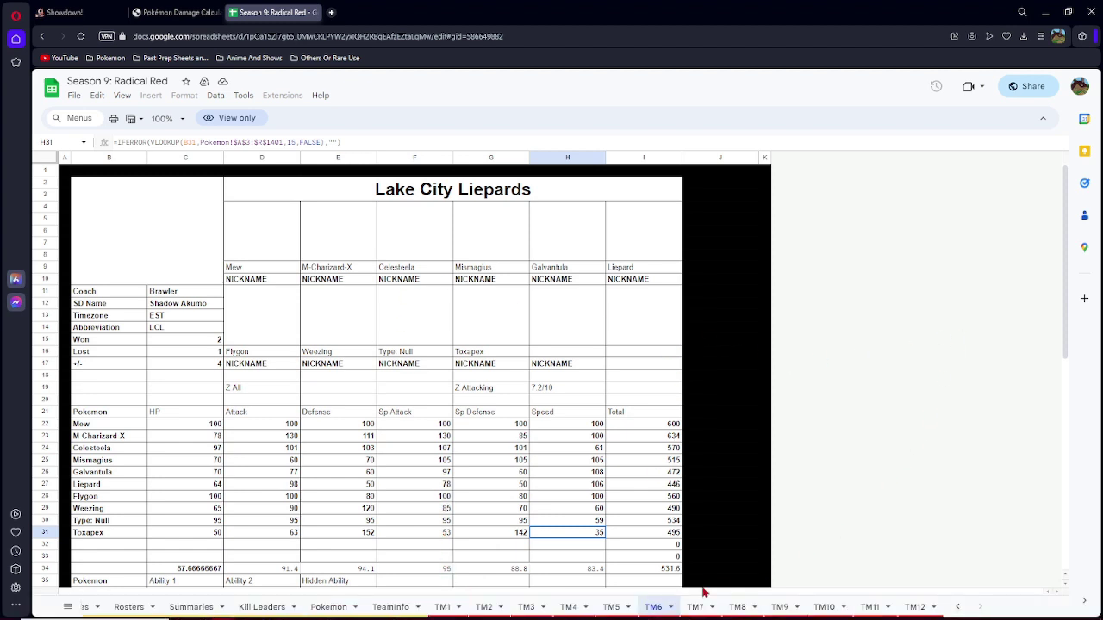
Check the Pasadena Pyroars' Z Attacking rating in H19 on TM1, then return to TM6.
{"action": "left_click", "coordinate": [442, 606]}
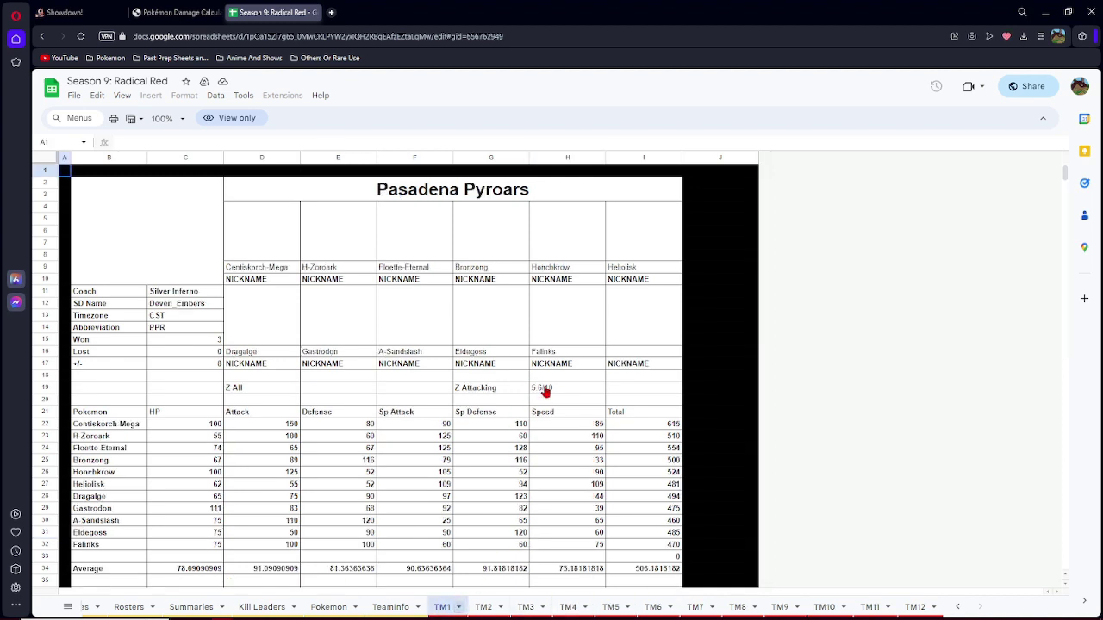
{"action": "left_click", "coordinate": [542, 387]}
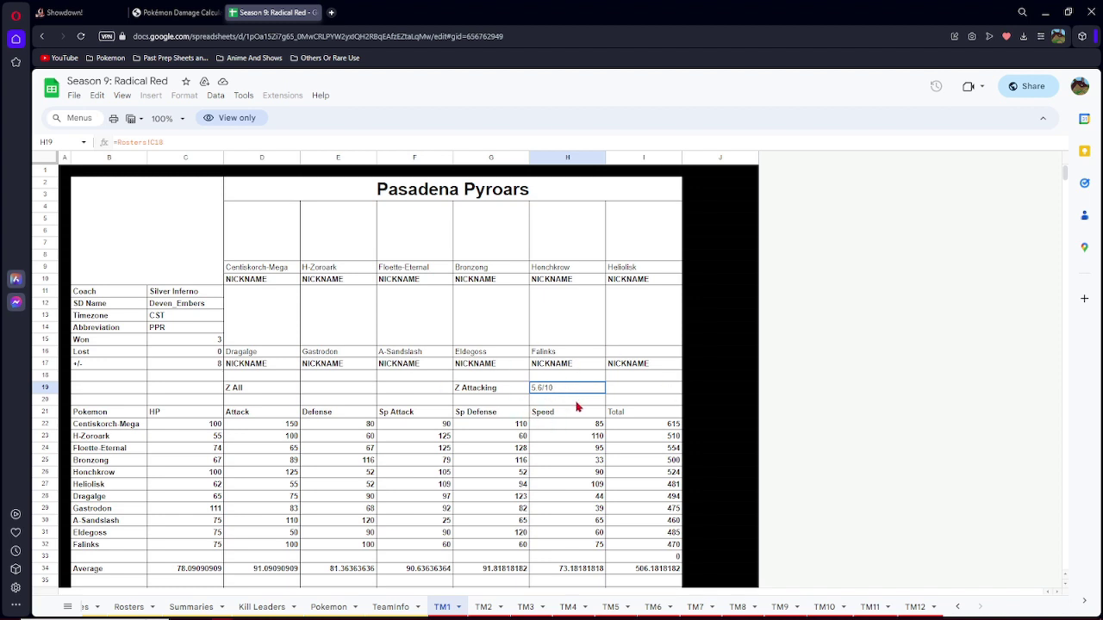
{"action": "left_click", "coordinate": [660, 608]}
Go to the Showdown site's Teambuilder and start a new team, Untitled 5.
{"action": "left_click", "coordinate": [177, 12]}
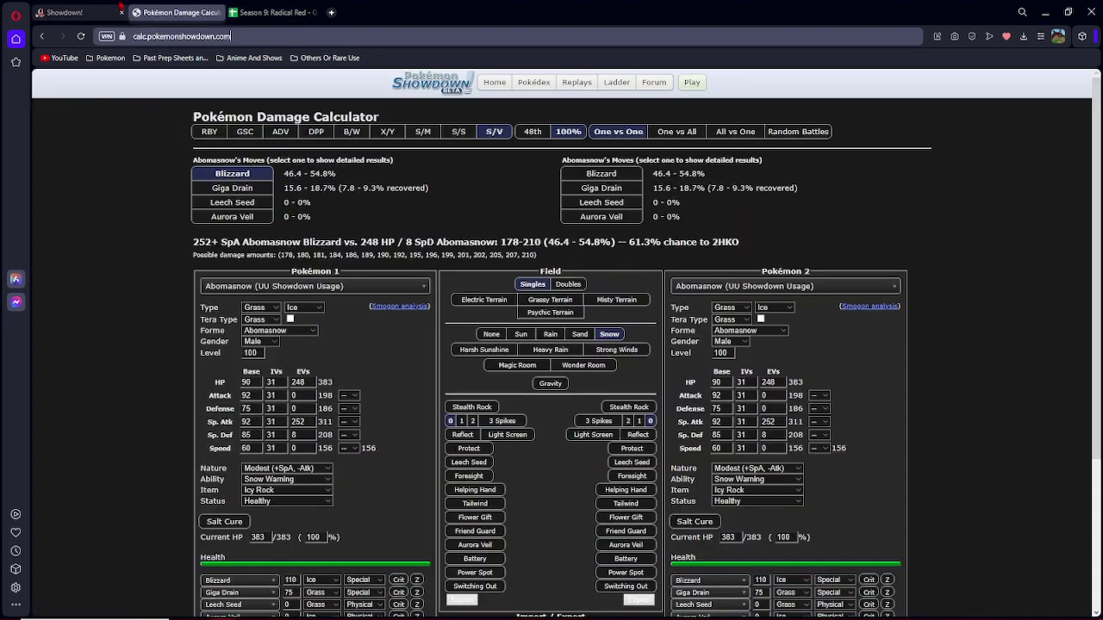
{"action": "left_click", "coordinate": [69, 12]}
{"action": "left_click", "coordinate": [155, 315]}
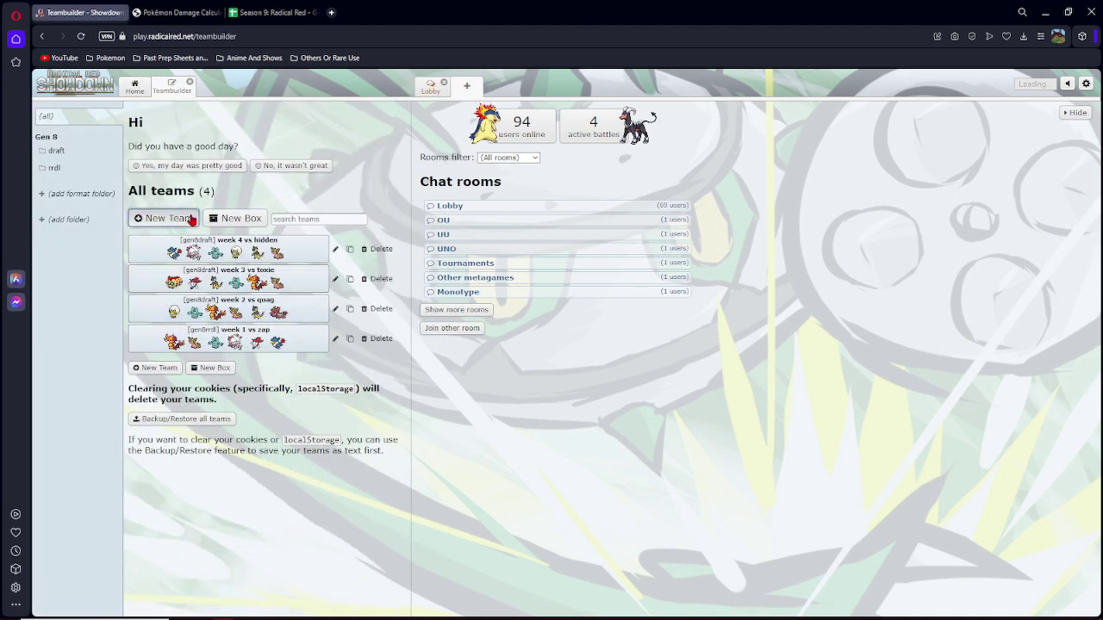
{"action": "left_click", "coordinate": [164, 218]}
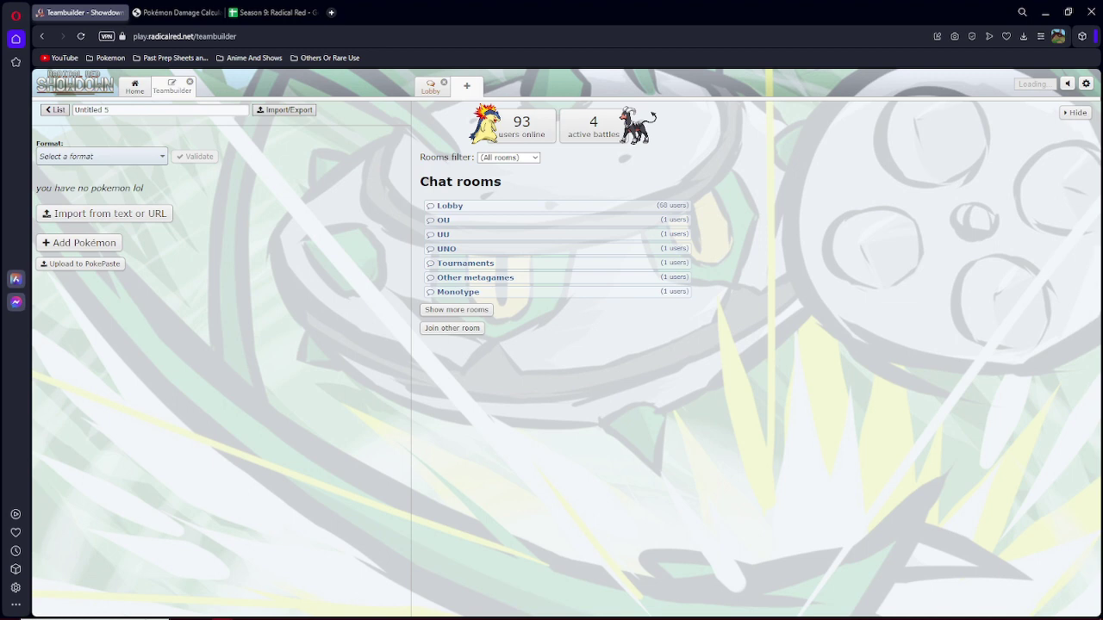
Set Untitled 5's format to [Gen 9] OU and start adding the first Pokémon.
{"action": "left_click", "coordinate": [113, 162]}
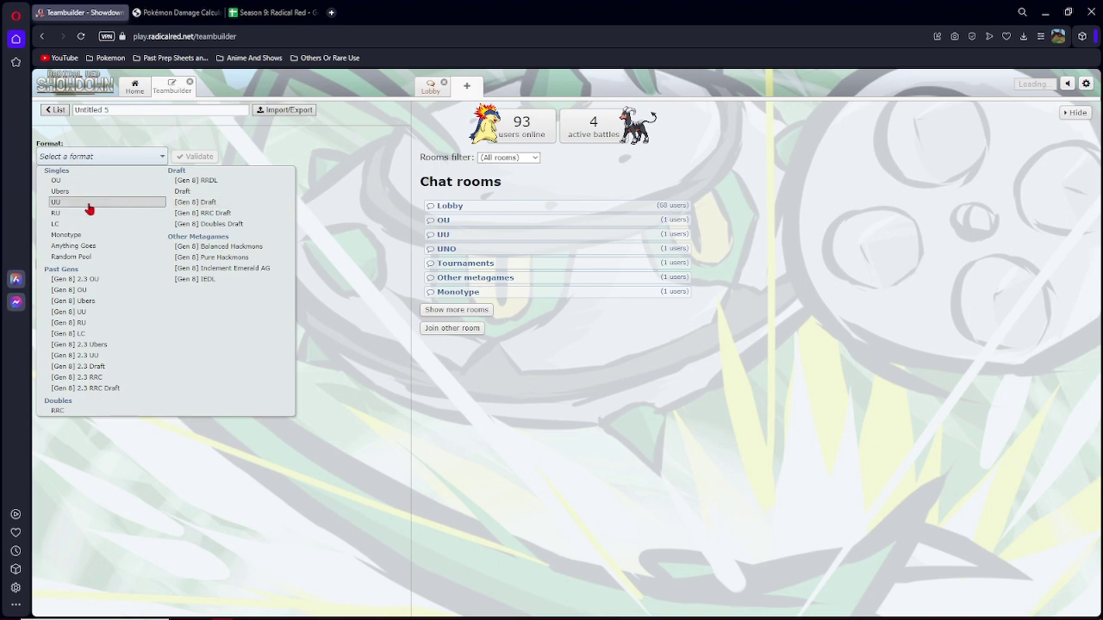
{"action": "left_click", "coordinate": [55, 179]}
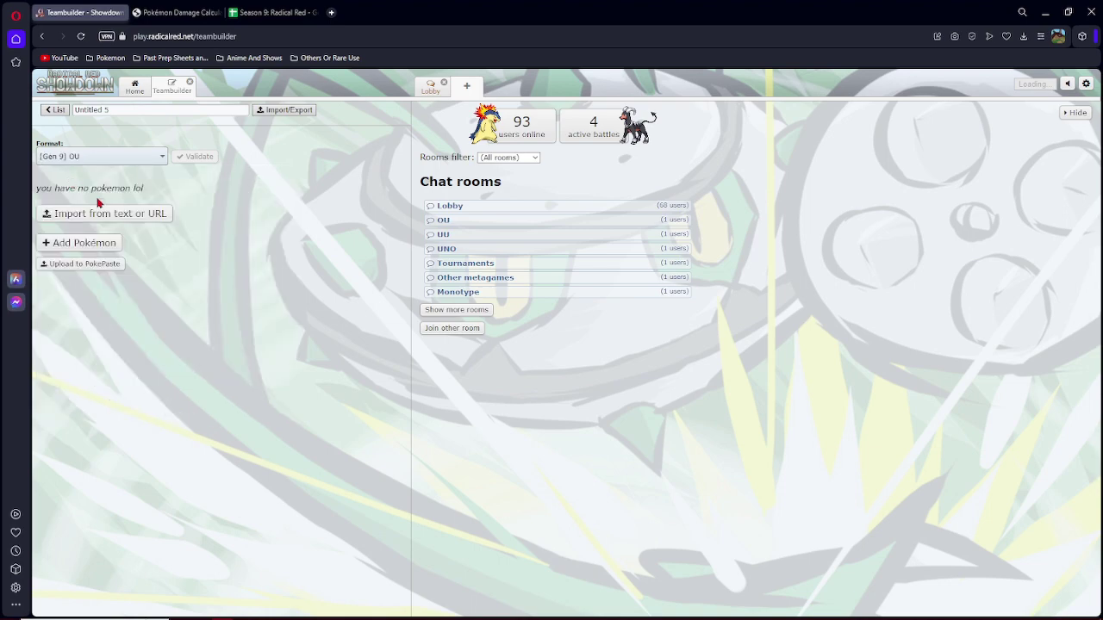
{"action": "left_click", "coordinate": [79, 242]}
{"action": "scroll", "coordinate": [114, 384], "scroll_direction": "down", "scroll_amount": 5}
{"action": "scroll", "coordinate": [120, 392], "scroll_direction": "down", "scroll_amount": 5}
{"action": "scroll", "coordinate": [129, 401], "scroll_direction": "down", "scroll_amount": 3}
{"action": "scroll", "coordinate": [131, 403], "scroll_direction": "down", "scroll_amount": 3}
{"action": "scroll", "coordinate": [131, 401], "scroll_direction": "down", "scroll_amount": 5}
{"action": "scroll", "coordinate": [131, 396], "scroll_direction": "down", "scroll_amount": 5}
{"action": "scroll", "coordinate": [132, 388], "scroll_direction": "down", "scroll_amount": 4}
{"action": "scroll", "coordinate": [132, 387], "scroll_direction": "down", "scroll_amount": 5}
{"action": "scroll", "coordinate": [131, 379], "scroll_direction": "down", "scroll_amount": 5}
{"action": "scroll", "coordinate": [142, 336], "scroll_direction": "down", "scroll_amount": 2}
{"action": "scroll", "coordinate": [148, 326], "scroll_direction": "down", "scroll_amount": 3}
{"action": "scroll", "coordinate": [148, 325], "scroll_direction": "down", "scroll_amount": 4}
{"action": "scroll", "coordinate": [151, 323], "scroll_direction": "down", "scroll_amount": 3}
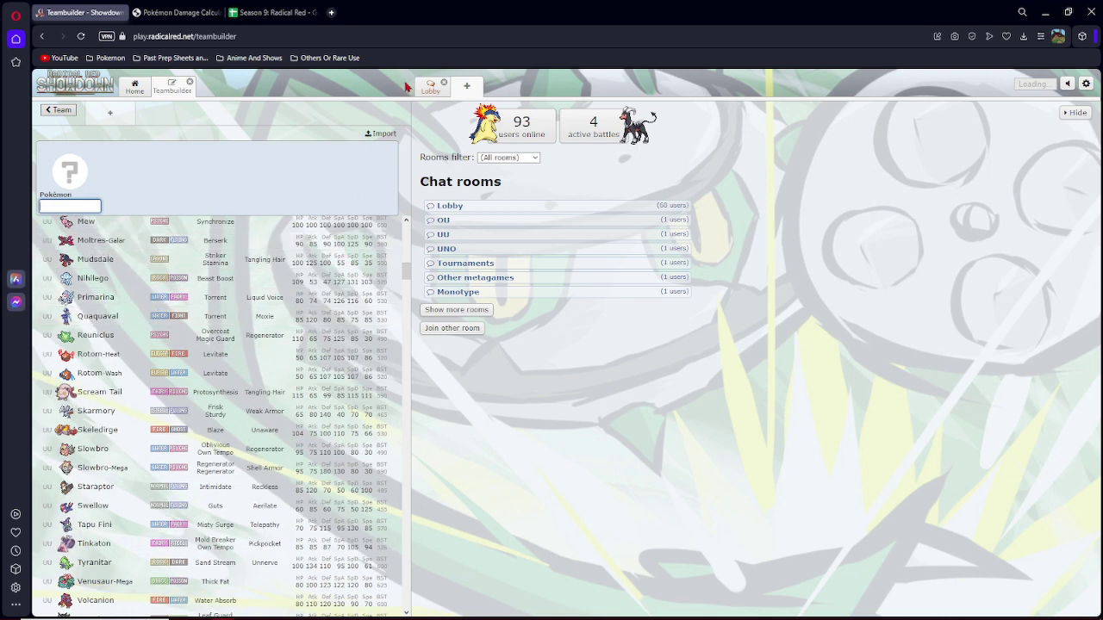
{"action": "scroll", "coordinate": [235, 410], "scroll_direction": "down", "scroll_amount": 3}
{"action": "scroll", "coordinate": [234, 410], "scroll_direction": "down", "scroll_amount": 3}
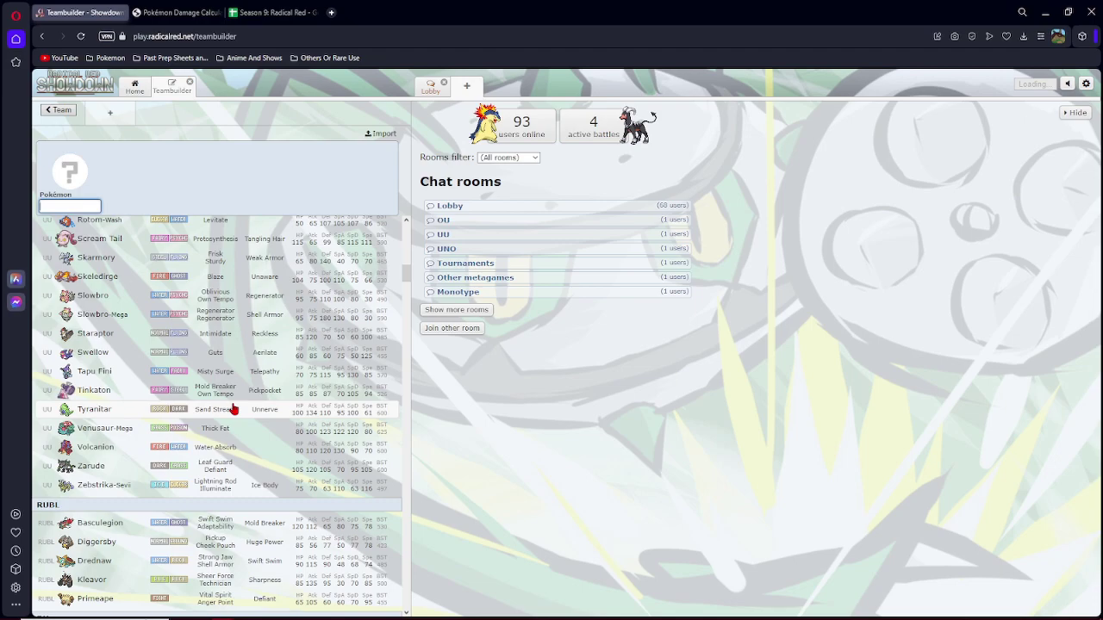
{"action": "scroll", "coordinate": [234, 408], "scroll_direction": "up", "scroll_amount": 5}
{"action": "scroll", "coordinate": [235, 409], "scroll_direction": "up", "scroll_amount": 5}
{"action": "scroll", "coordinate": [235, 409], "scroll_direction": "up", "scroll_amount": 5}
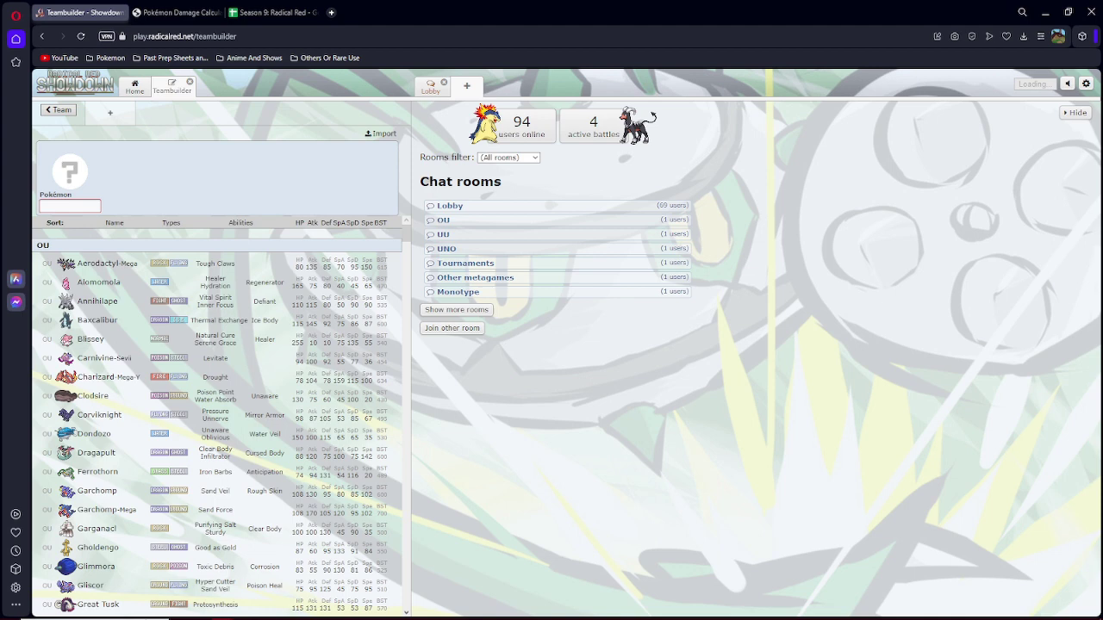
Search the species list for 'alolan' to show only Alola forms.
{"action": "left_click", "coordinate": [56, 210]}
{"action": "left_click", "coordinate": [71, 204]}
{"action": "type", "text": "g"}
{"action": "key", "text": "BackSpace"}
{"action": "type", "text": "lolan"}
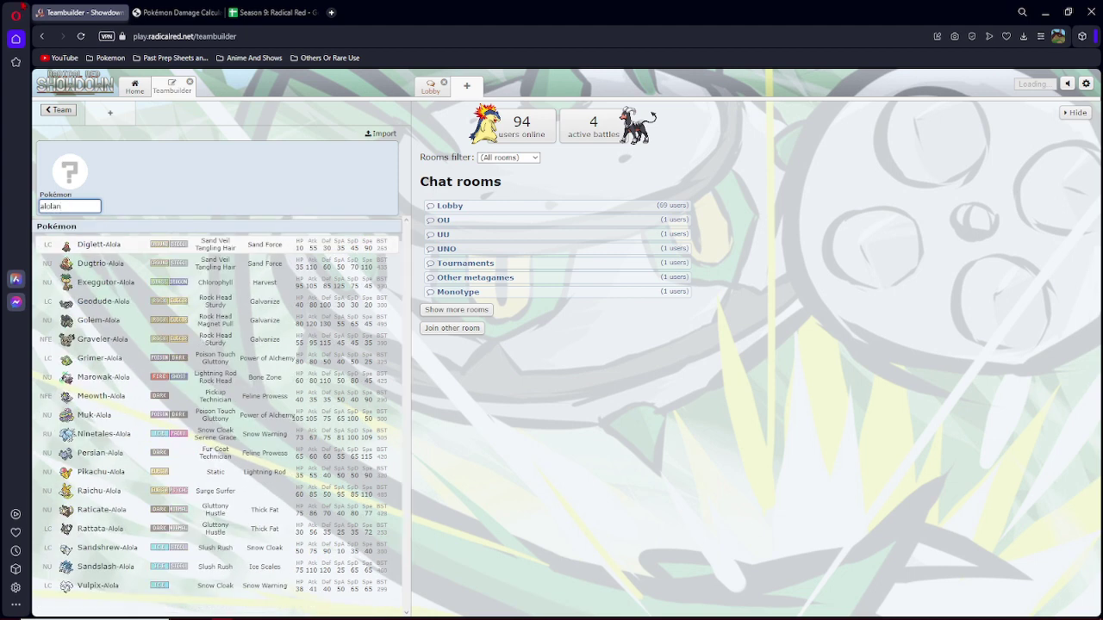
Add Sandslash-Alola to the team with the Ice Scales ability.
{"action": "left_click", "coordinate": [105, 566]}
{"action": "left_click", "coordinate": [204, 207]}
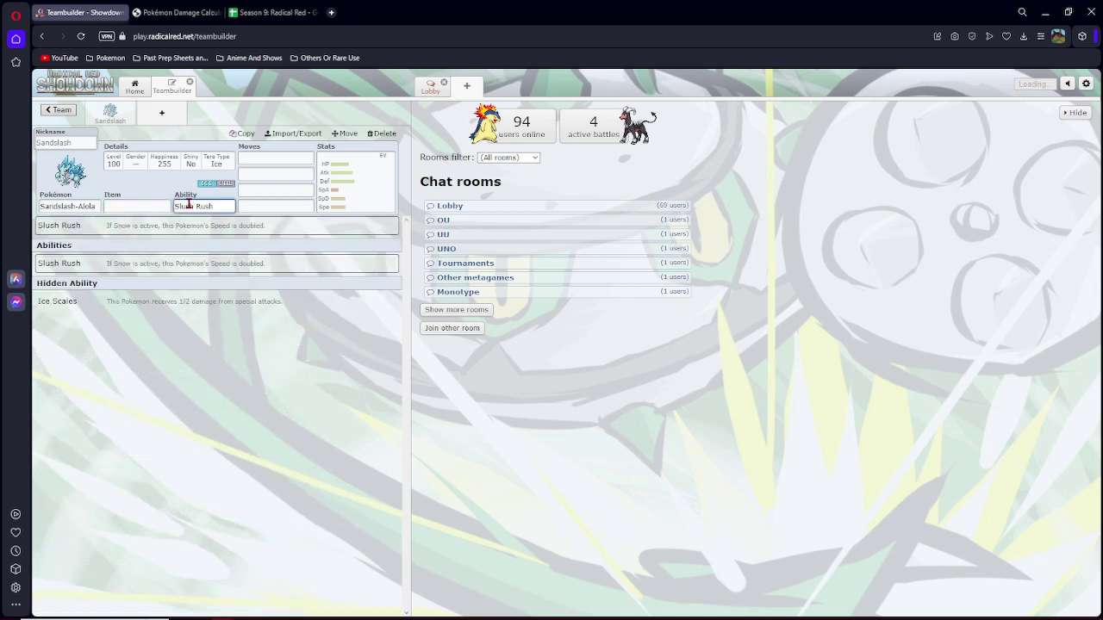
{"action": "left_click", "coordinate": [238, 306]}
{"action": "left_click", "coordinate": [237, 301]}
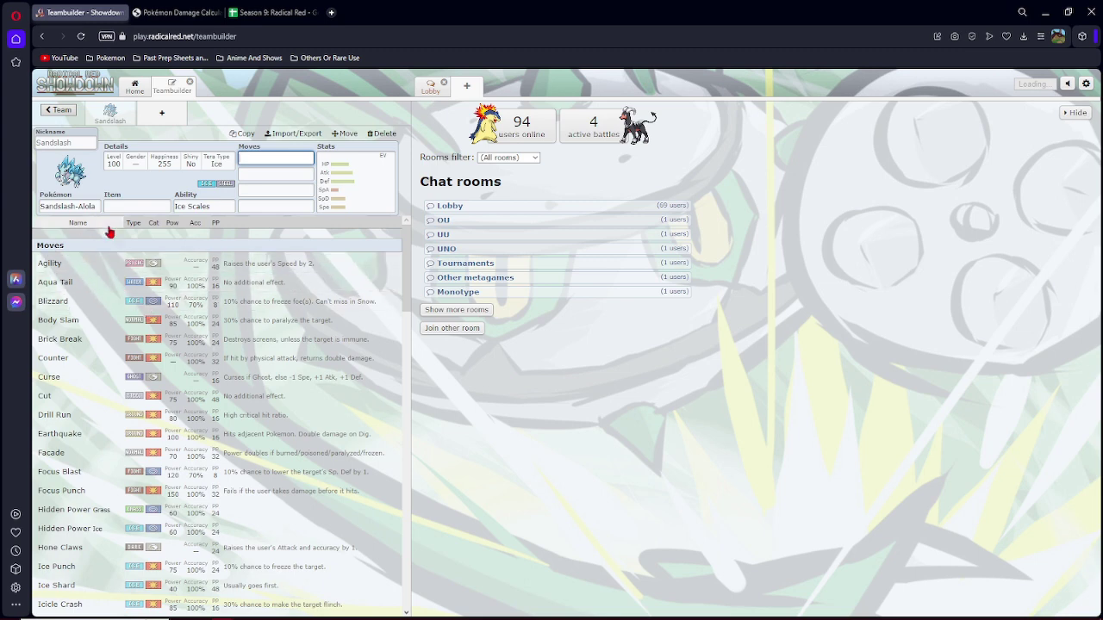
{"action": "scroll", "coordinate": [188, 369], "scroll_direction": "down", "scroll_amount": 4}
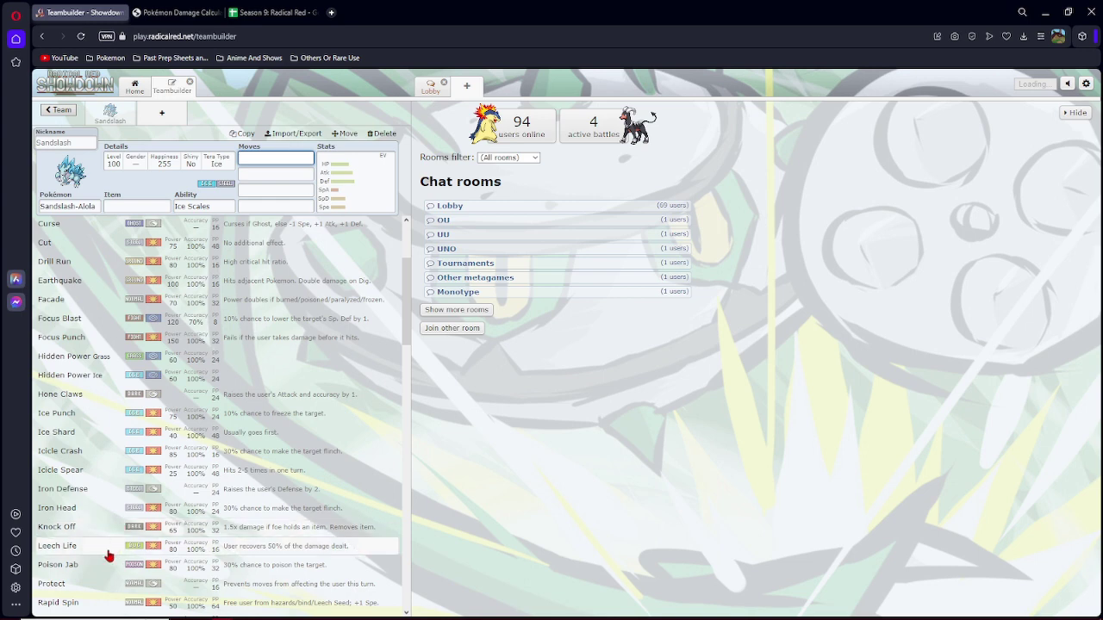
Give Sandslash-Alola Rapid Spin, Earthquake and Ice Shard as its first three moves.
{"action": "left_click", "coordinate": [89, 607]}
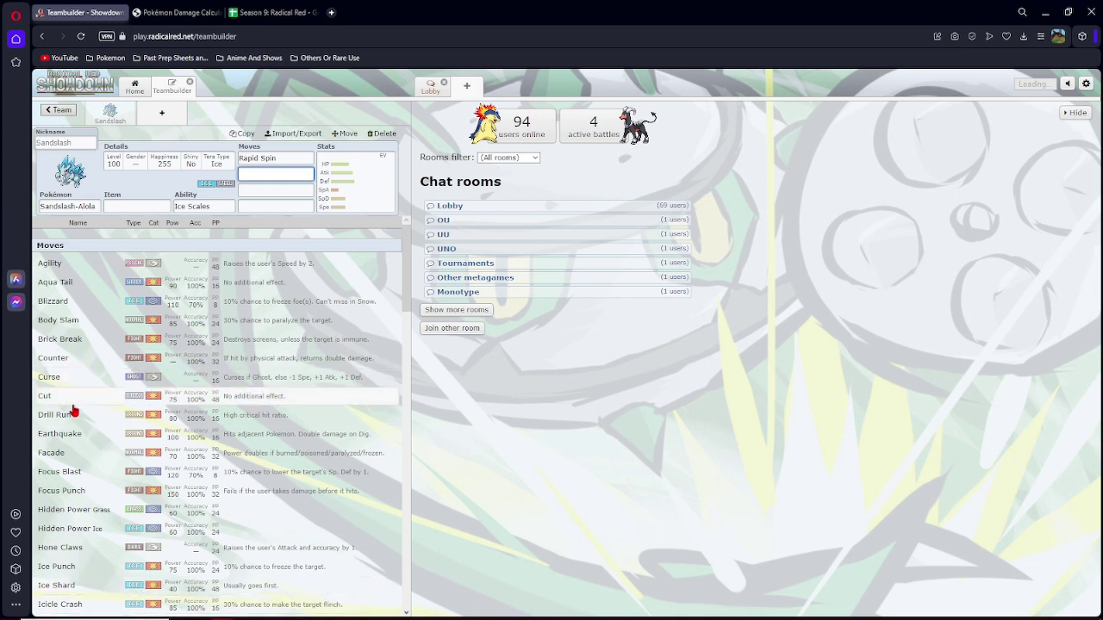
{"action": "left_click", "coordinate": [109, 438]}
{"action": "scroll", "coordinate": [109, 438], "scroll_direction": "down", "scroll_amount": 4}
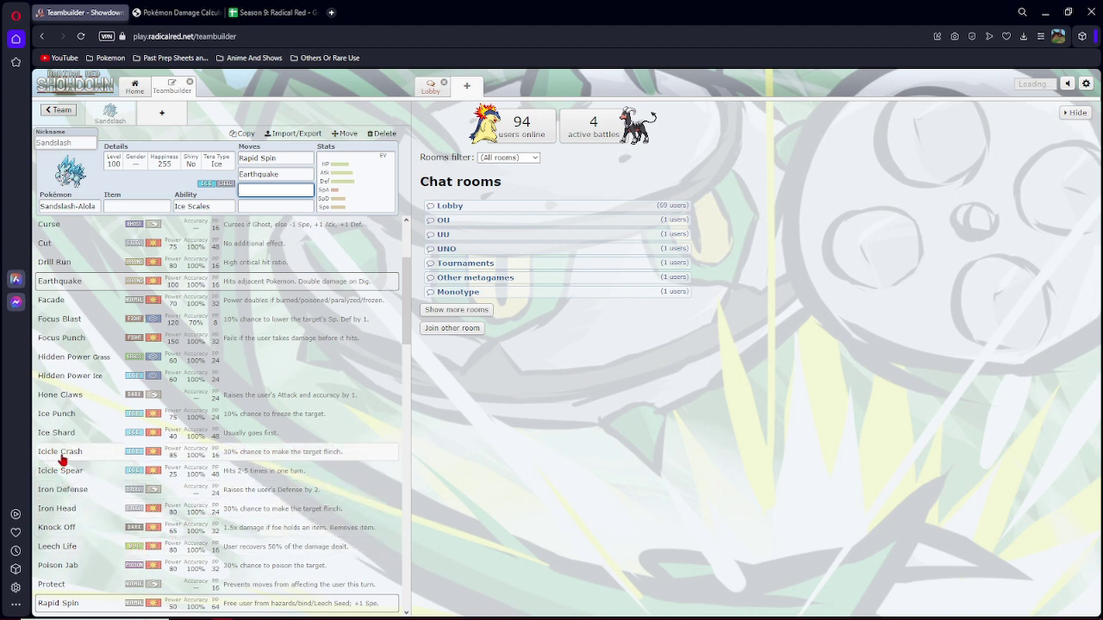
{"action": "left_click", "coordinate": [56, 433]}
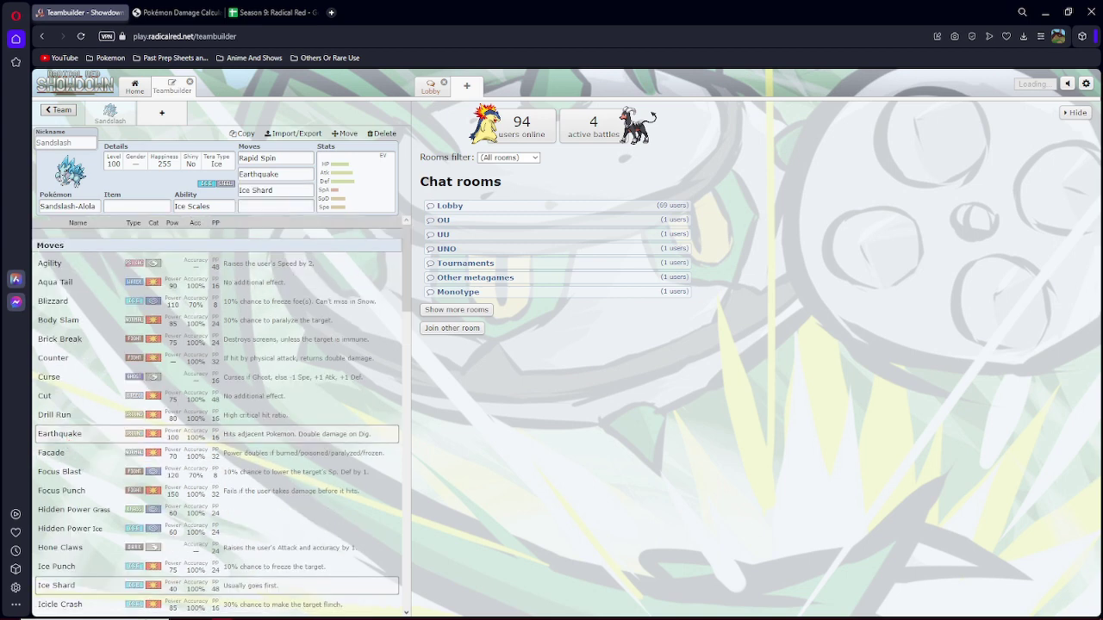
{"action": "scroll", "coordinate": [137, 473], "scroll_direction": "down", "scroll_amount": 2}
{"action": "scroll", "coordinate": [137, 472], "scroll_direction": "down", "scroll_amount": 3}
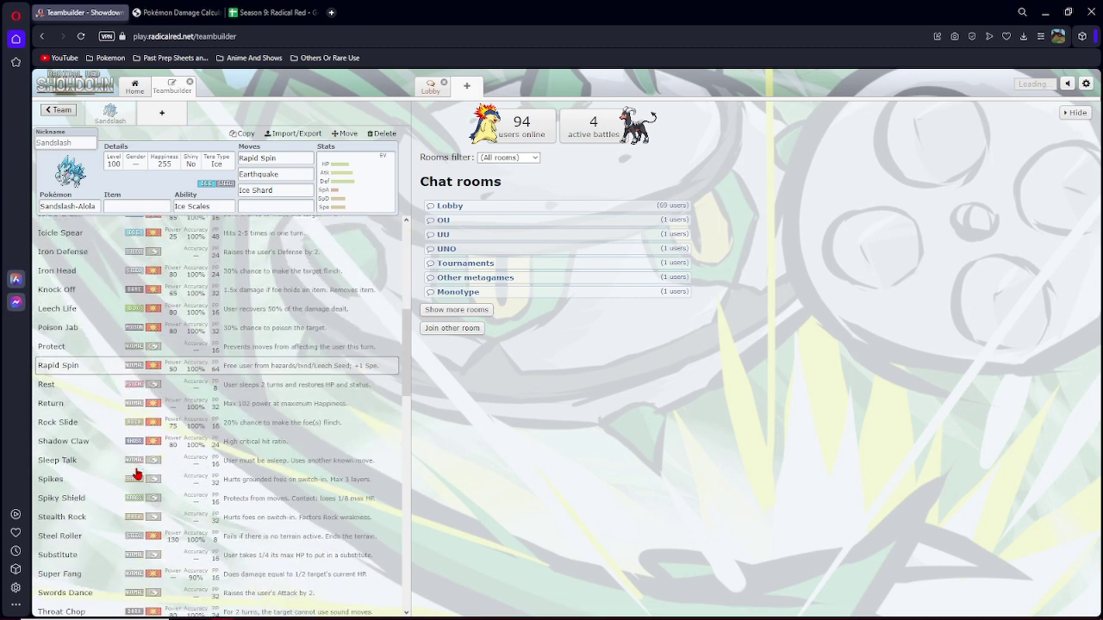
{"action": "scroll", "coordinate": [137, 472], "scroll_direction": "down", "scroll_amount": 2}
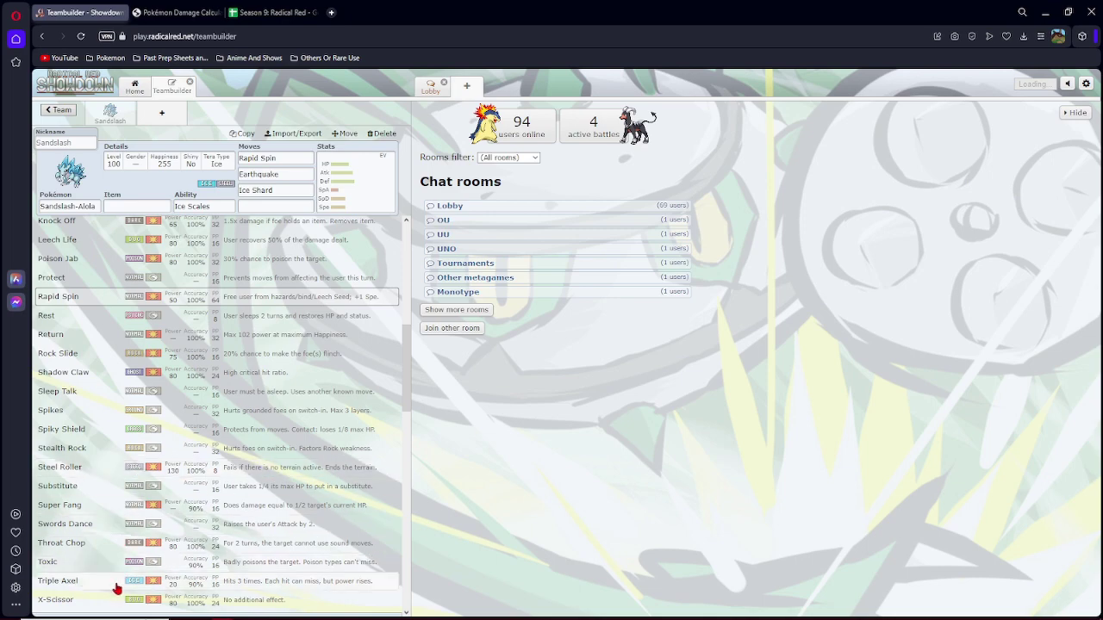
{"action": "scroll", "coordinate": [117, 588], "scroll_direction": "down", "scroll_amount": 3}
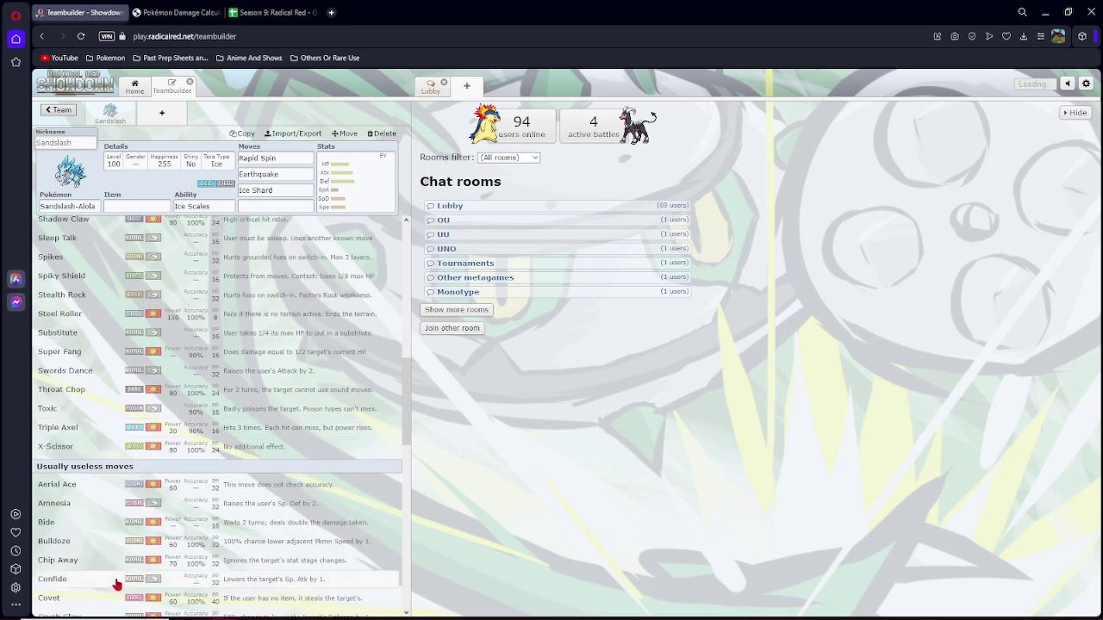
{"action": "scroll", "coordinate": [117, 588], "scroll_direction": "up", "scroll_amount": 6}
Add Iron Head as fourth move, apply the bulky physical spread, and equip Assault Vest.
{"action": "left_click", "coordinate": [82, 357]}
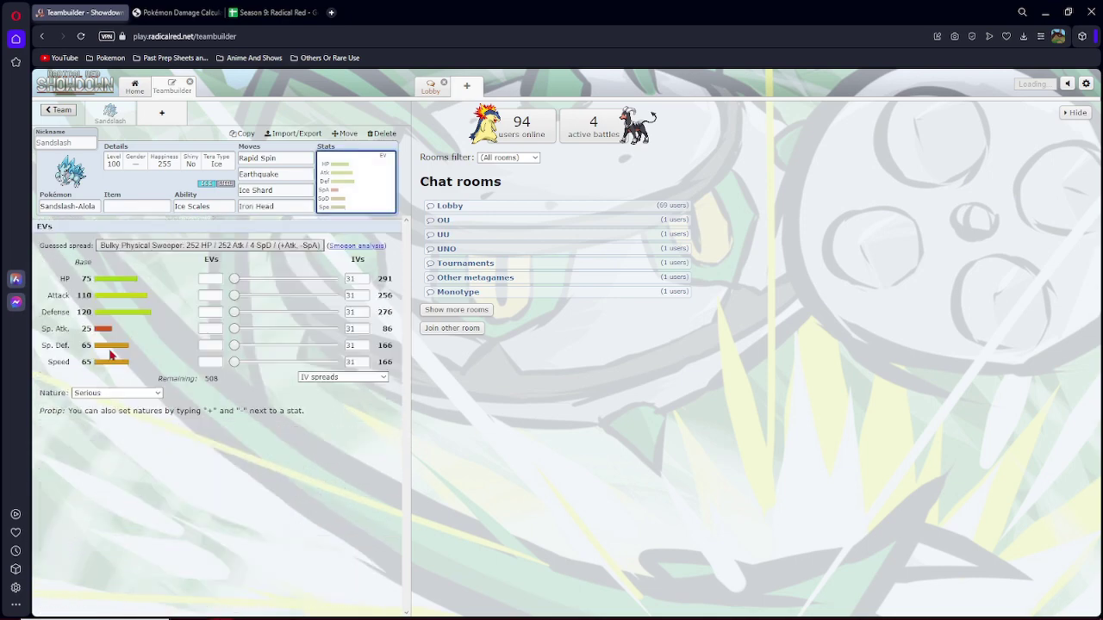
{"action": "left_click", "coordinate": [267, 250]}
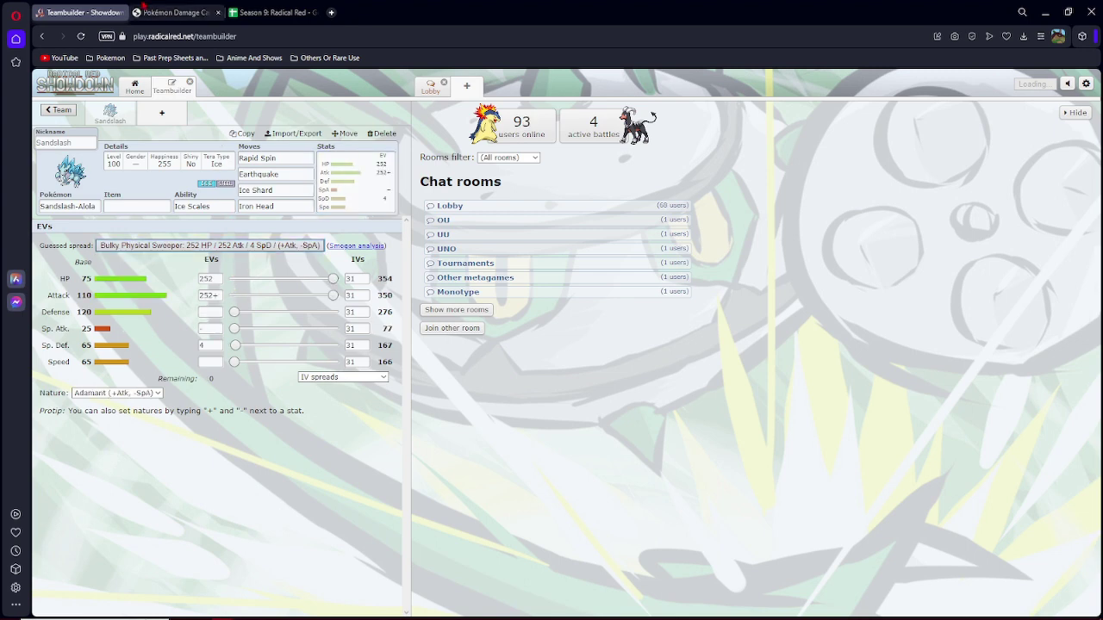
{"action": "left_click", "coordinate": [136, 207]}
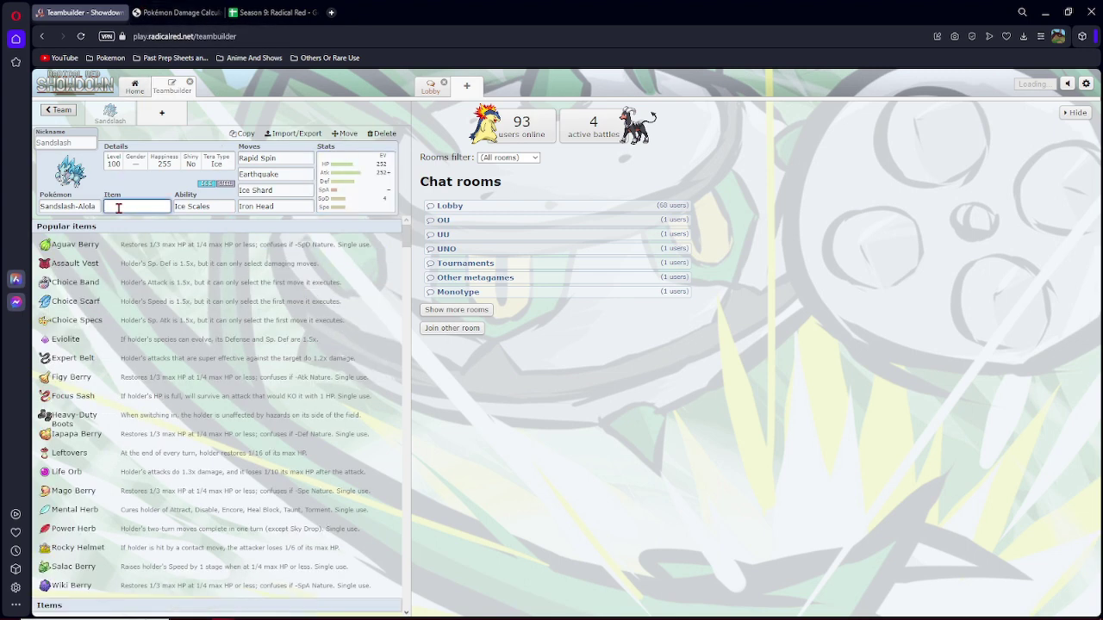
{"action": "type", "text": "ass"}
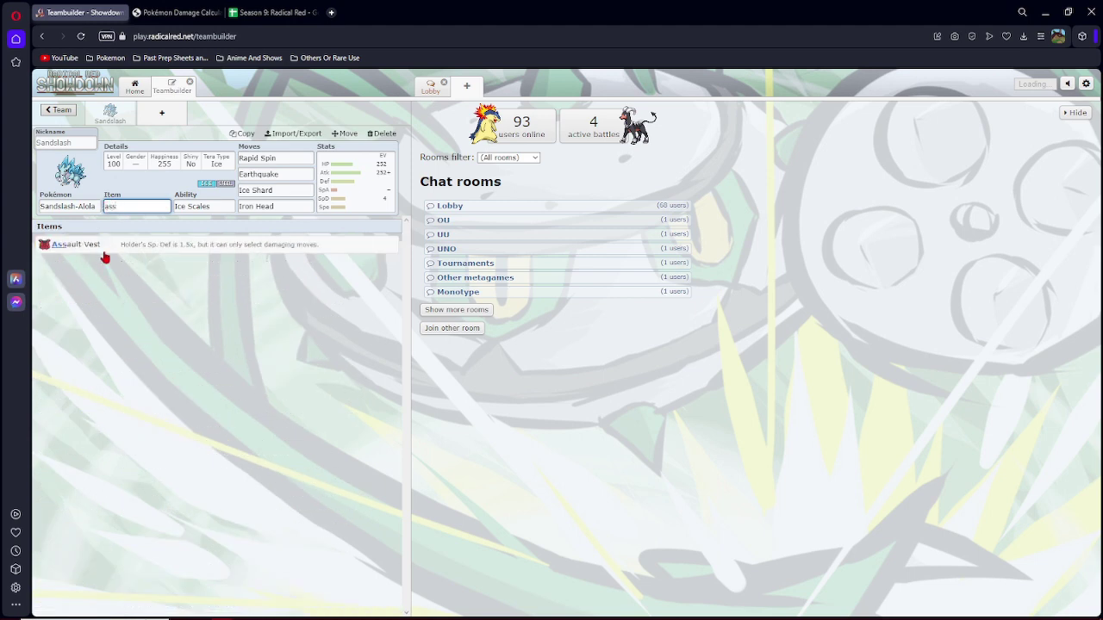
{"action": "left_click", "coordinate": [123, 246]}
{"action": "left_click", "coordinate": [390, 167]}
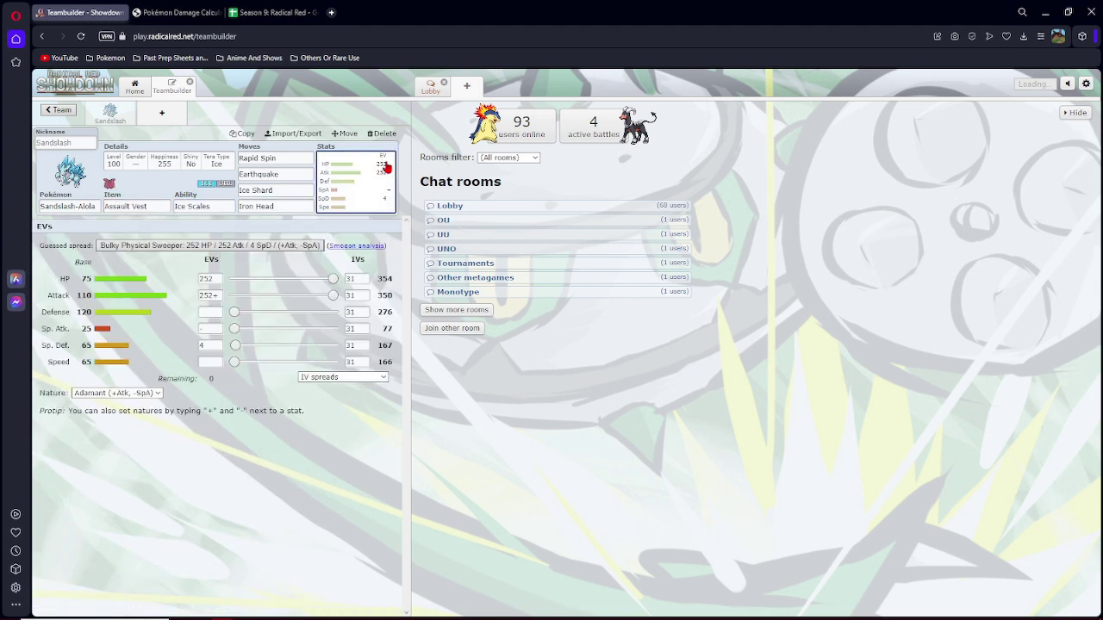
Load the Sandslash-Alola RU Slush Rush Sweeper set as Pokémon 1 in the calculator.
{"action": "left_click", "coordinate": [177, 12]}
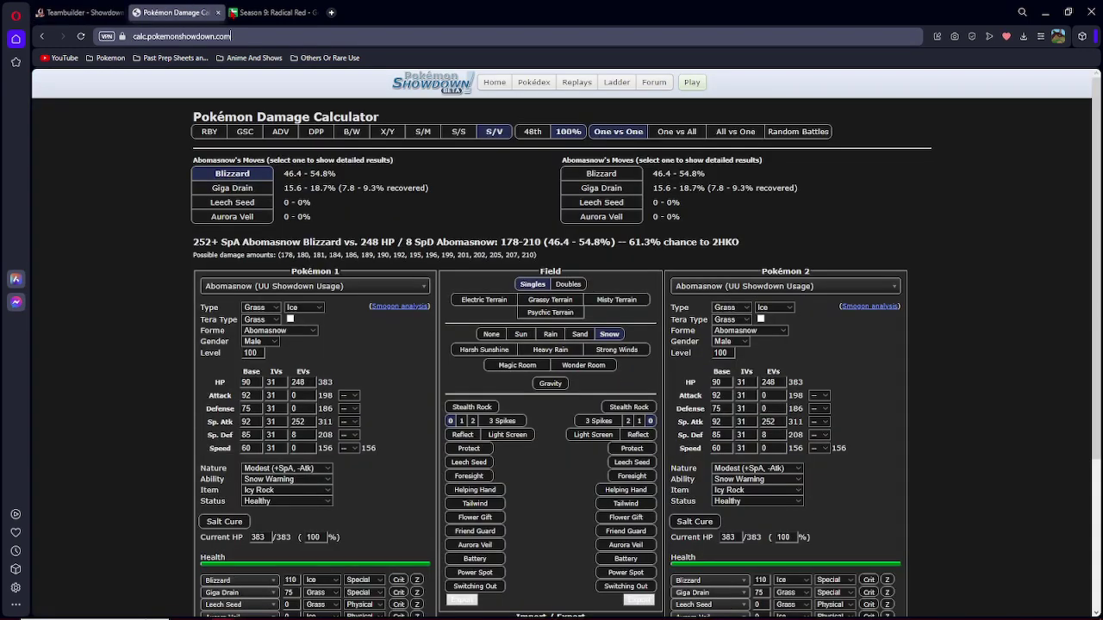
{"action": "left_click", "coordinate": [287, 286]}
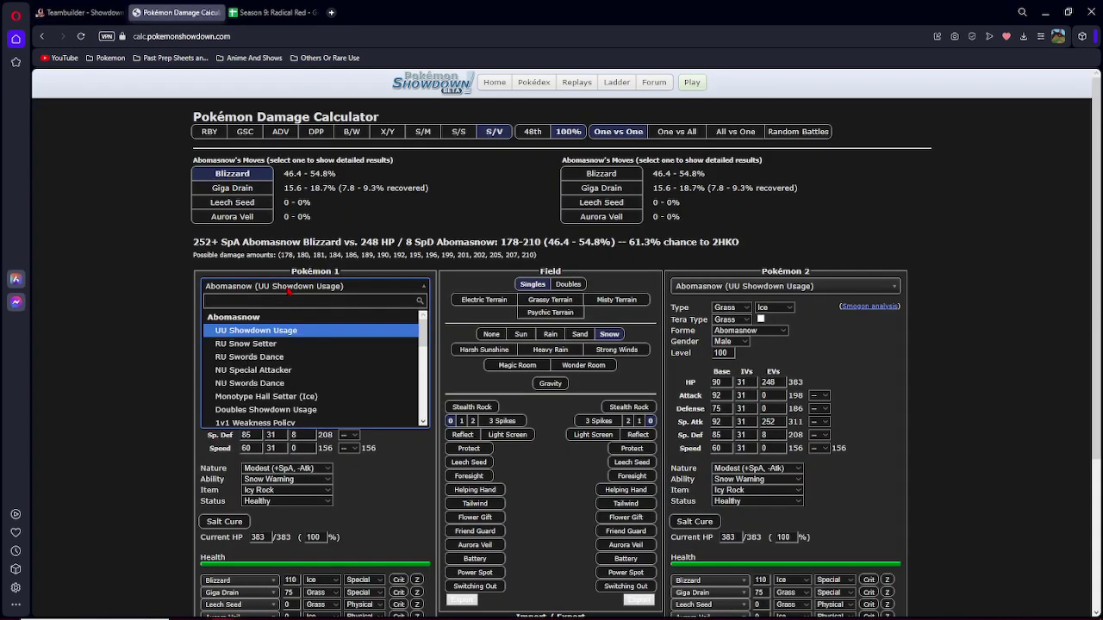
{"action": "type", "text": "alola-"}
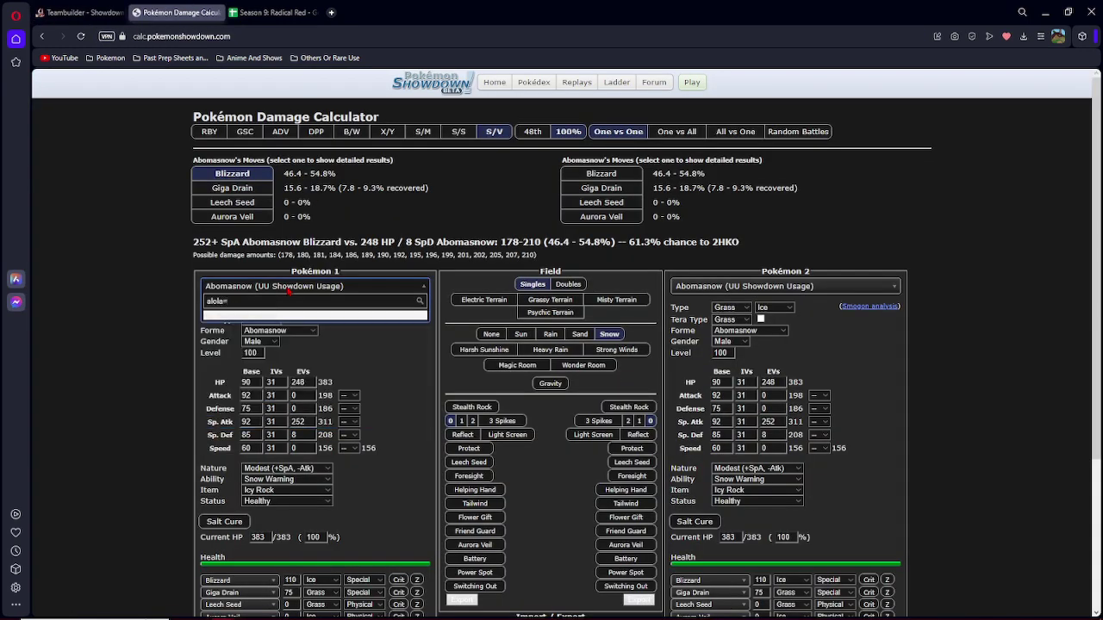
{"action": "key", "text": "BackSpace"}
{"action": "key", "text": "BackSpace"}
{"action": "key", "text": "BackSpace"}
{"action": "type", "text": "sand"}
{"action": "type", "text": "slash"}
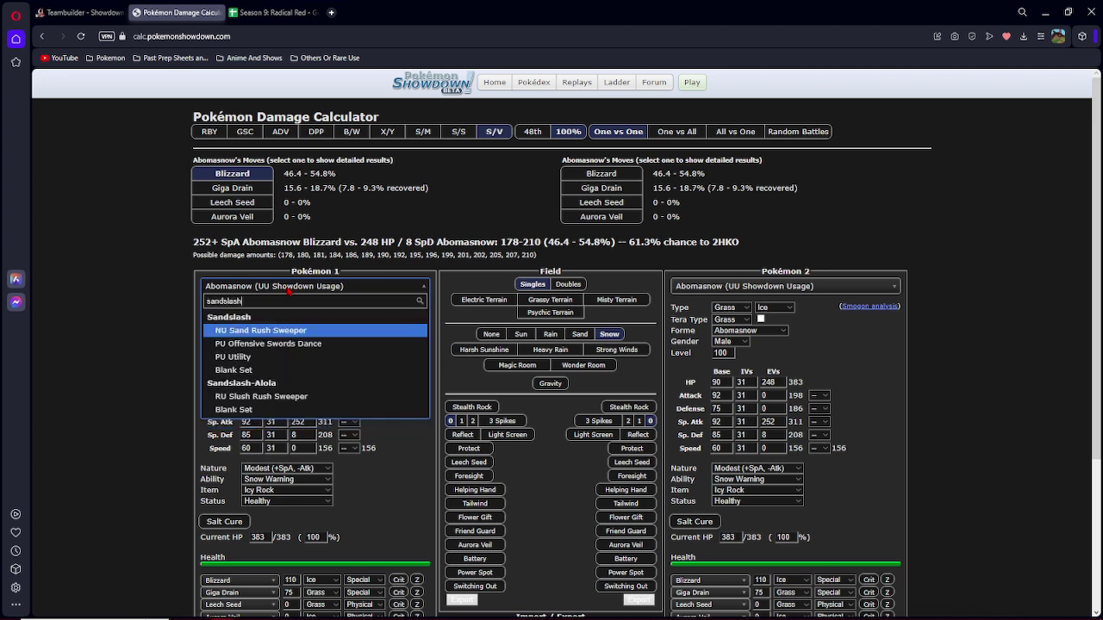
{"action": "key", "text": "Down"}
{"action": "key", "text": "Down"}
{"action": "key", "text": "Down"}
{"action": "key", "text": "Down"}
{"action": "key", "text": "Return"}
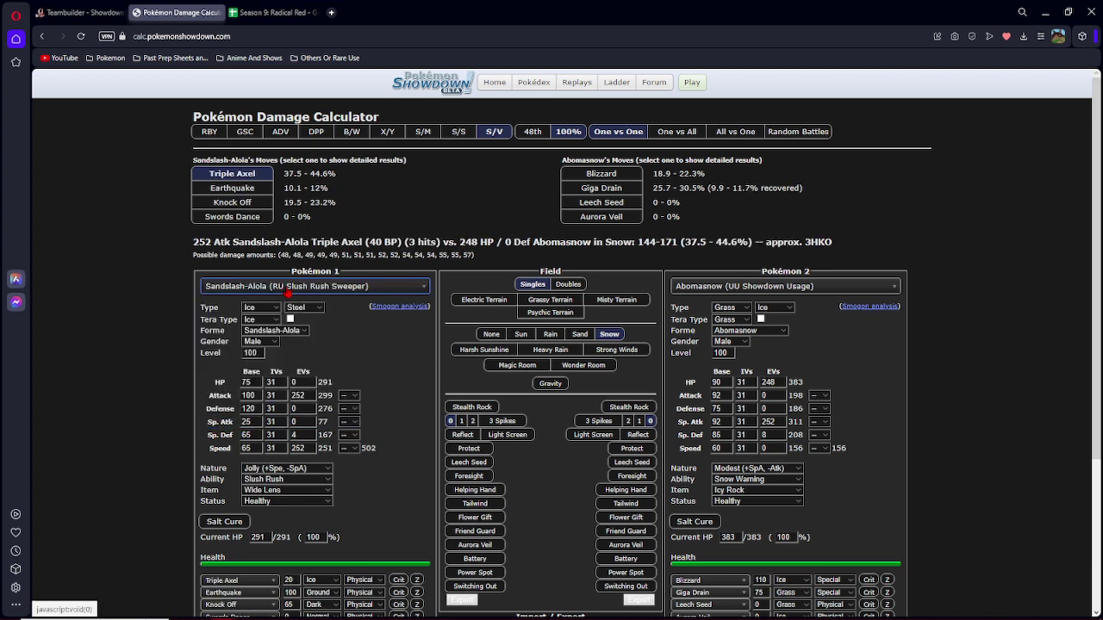
Set its ability to Ice Scales, nature Adamant, 252 HP, 0 Speed EVs, and Assault Vest.
{"action": "left_click", "coordinate": [284, 479]}
{"action": "type", "text": "i"}
{"action": "key", "text": "Down"}
{"action": "key", "text": "Down"}
{"action": "key", "text": "Return"}
{"action": "left_click", "coordinate": [284, 468]}
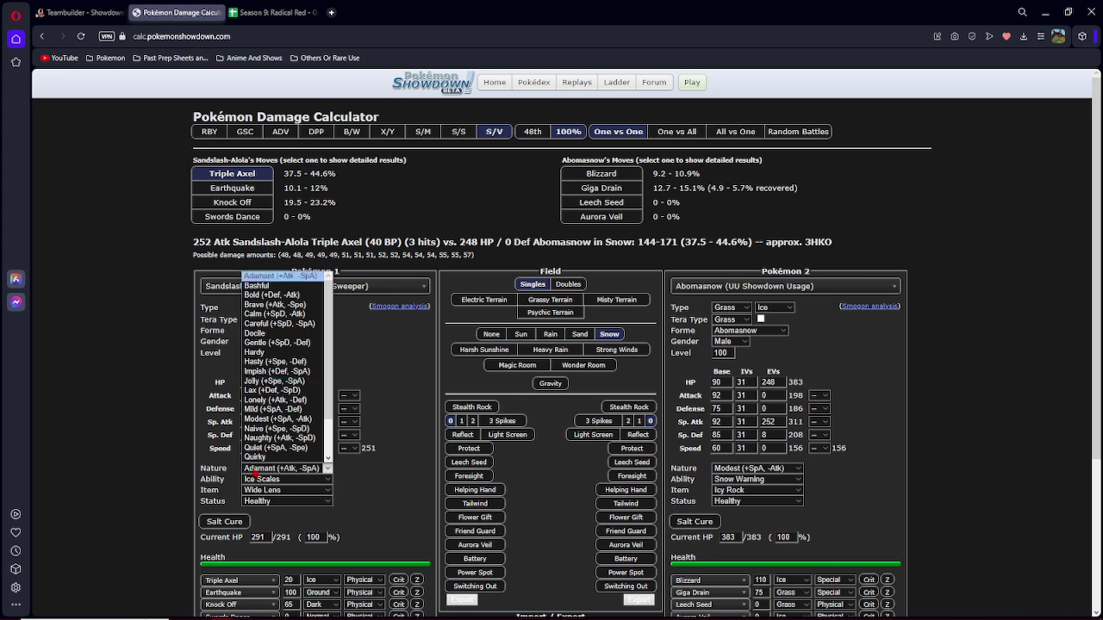
{"action": "left_click", "coordinate": [285, 276]}
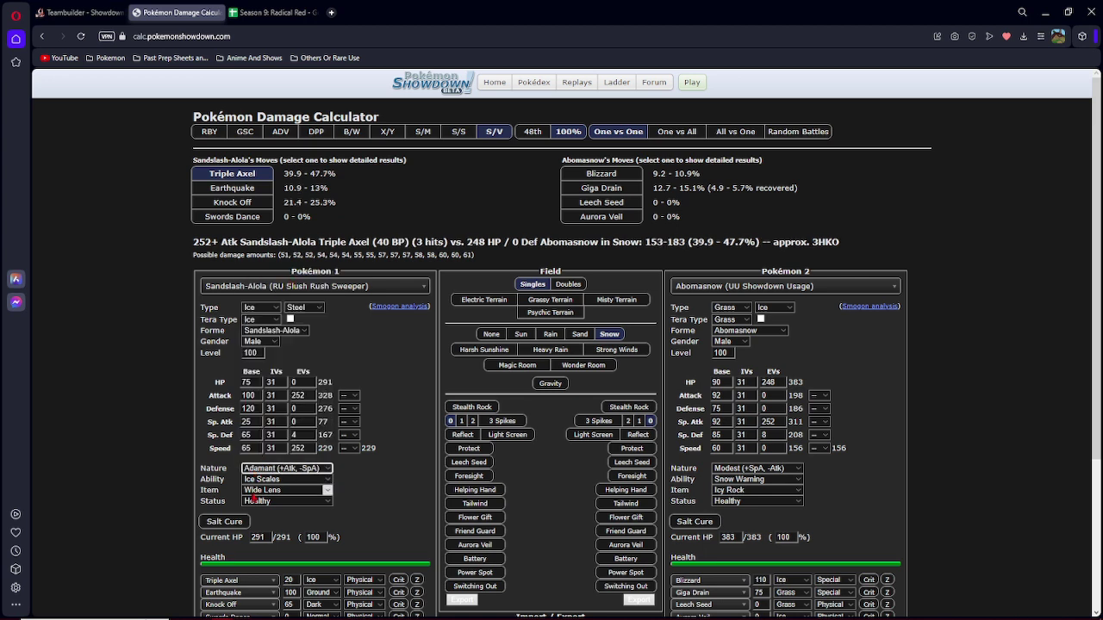
{"action": "left_click", "coordinate": [298, 381]}
{"action": "type", "text": "444"}
{"action": "left_click", "coordinate": [297, 421]}
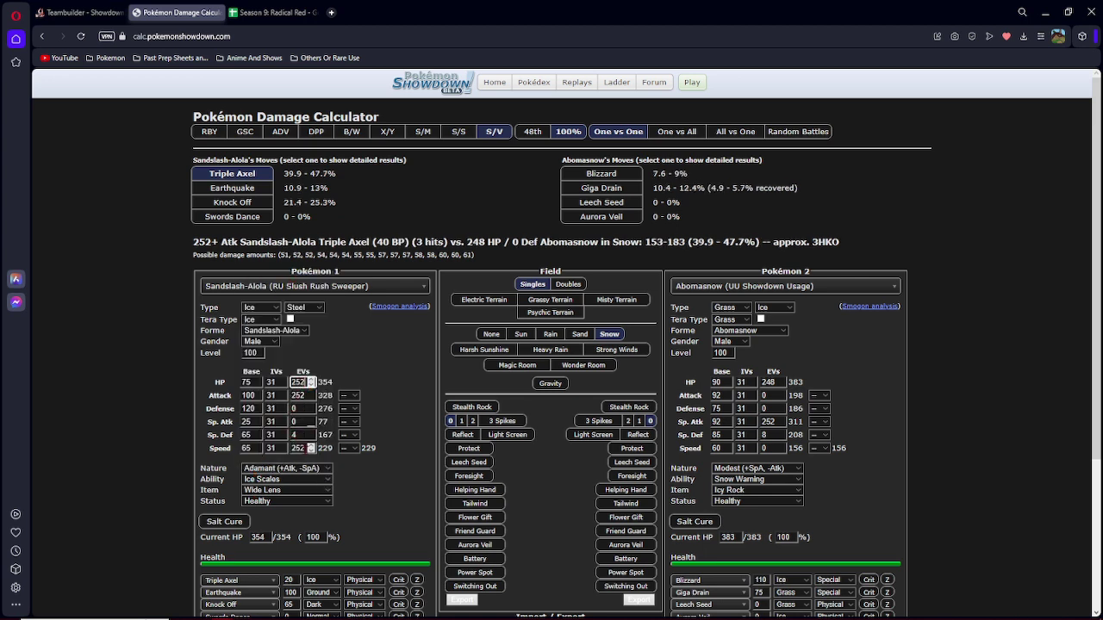
{"action": "double_click", "coordinate": [298, 448]}
{"action": "type", "text": "0"}
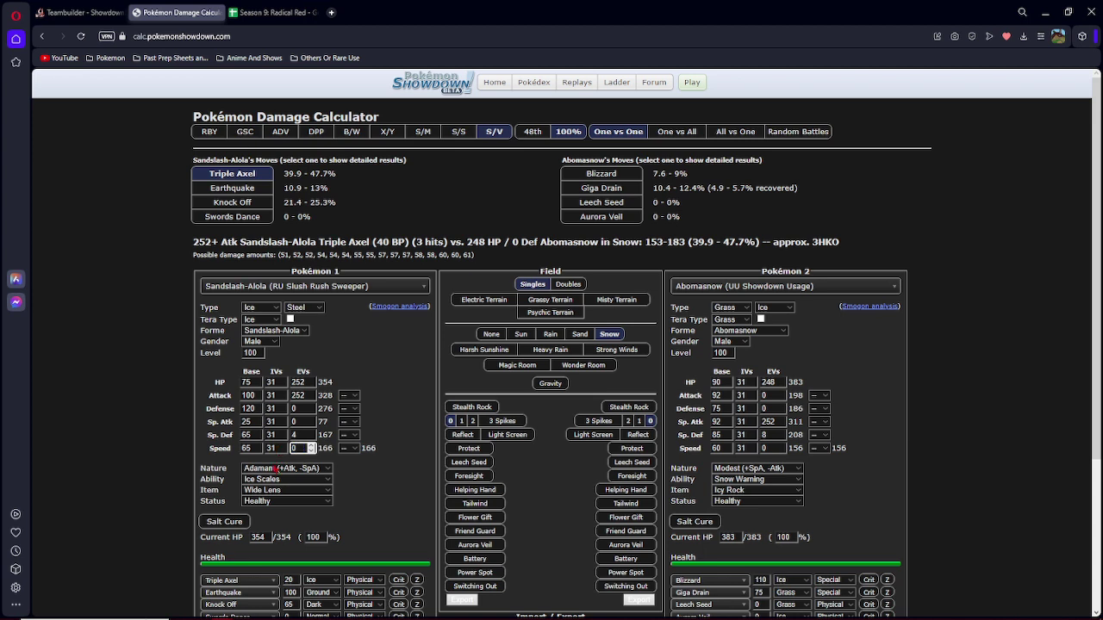
{"action": "left_click", "coordinate": [284, 490]}
{"action": "type", "text": "ass"}
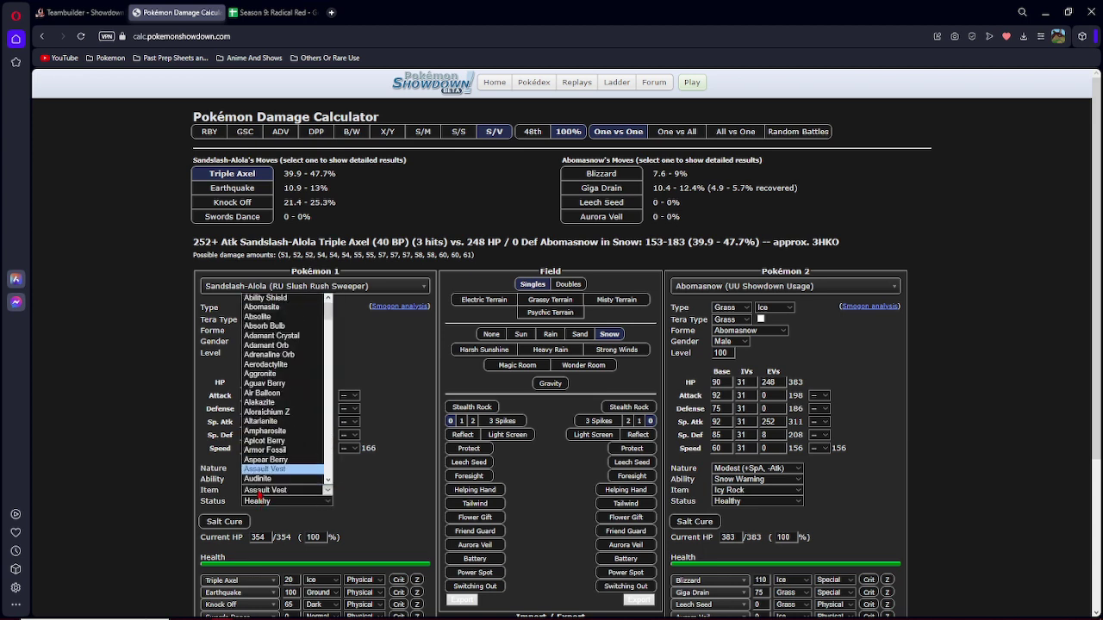
{"action": "key", "text": "Return"}
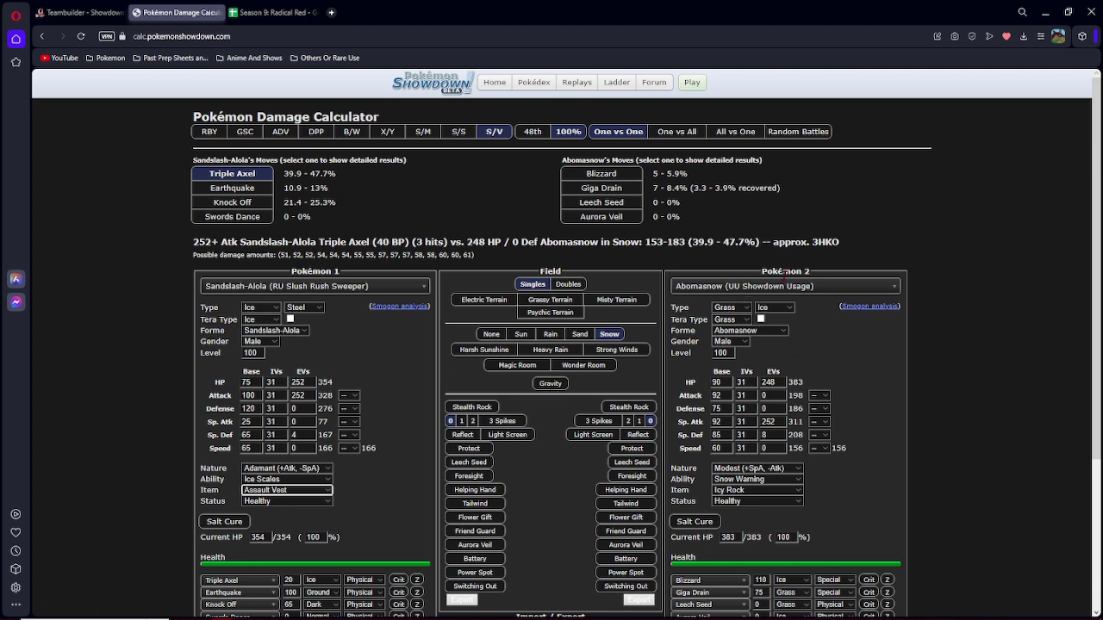
Open Pokémon 2's set list, which still shows Abomasnow's sets.
{"action": "mouse_move", "coordinate": [295, 422]}
{"action": "left_click", "coordinate": [853, 287]}
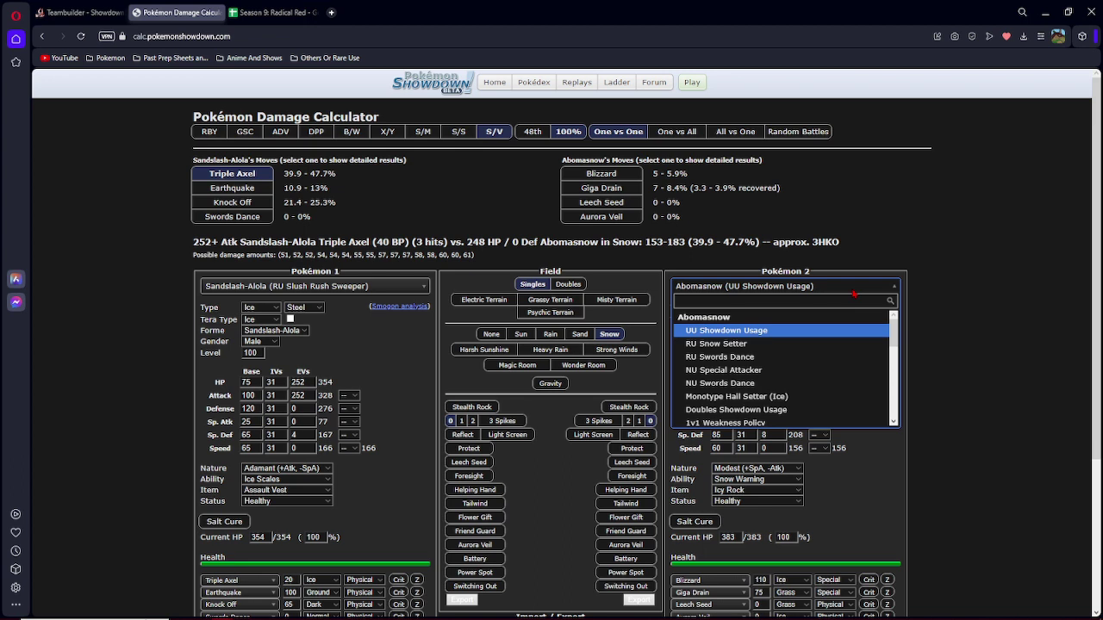
{"action": "type", "text": "mis"}
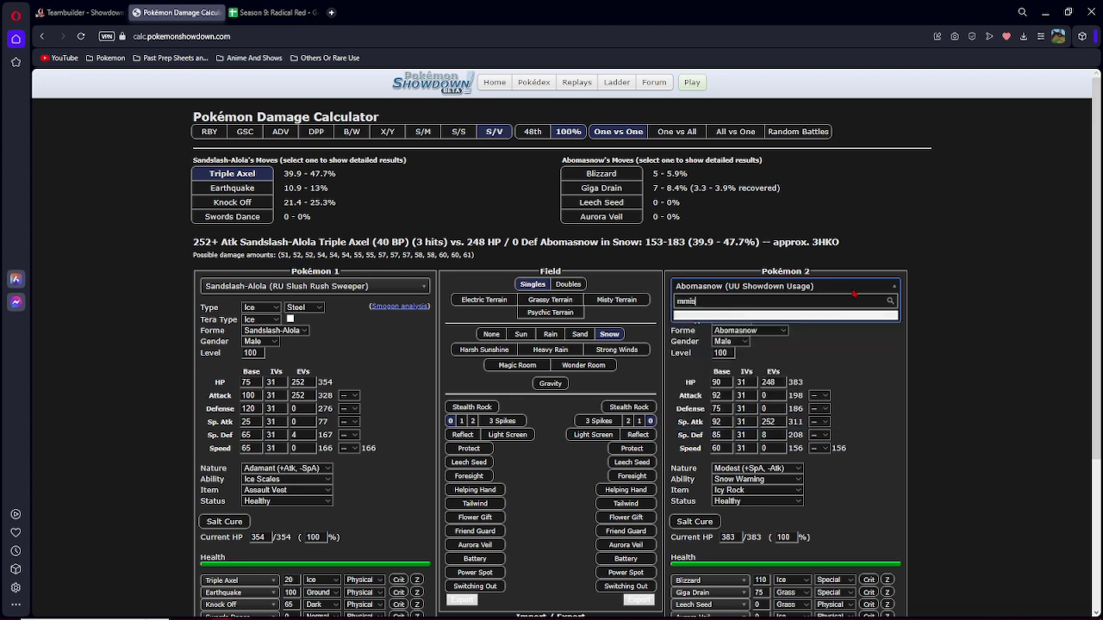
{"action": "type", "text": "m"}
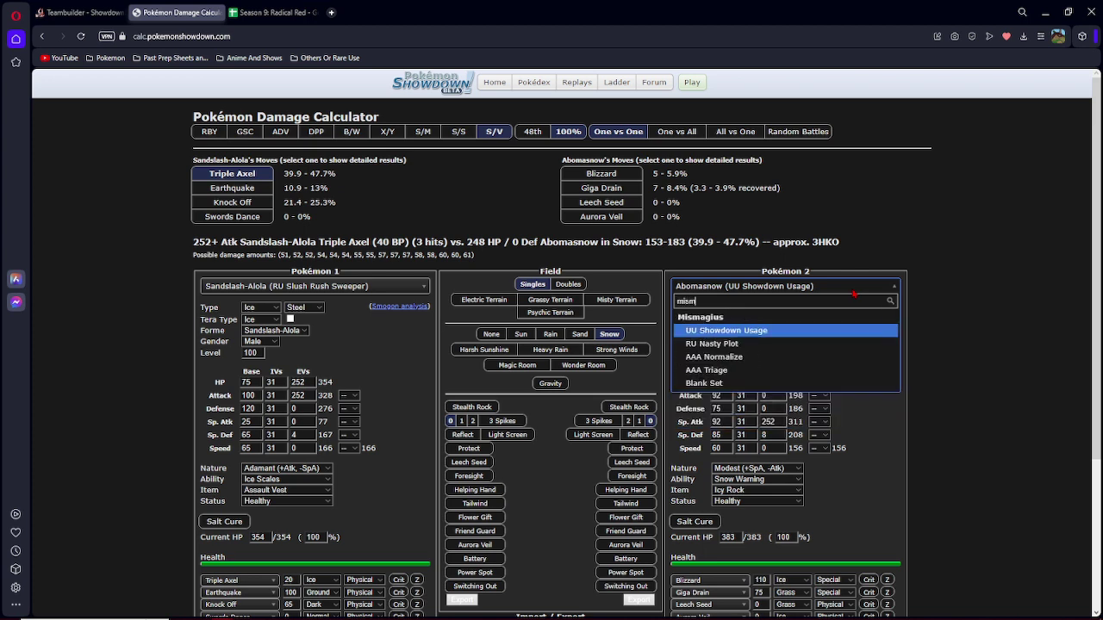
Load Mismagius UU as Pokémon 2 with Fairy second type, Modest nature and Choice Specs.
{"action": "key", "text": "Return"}
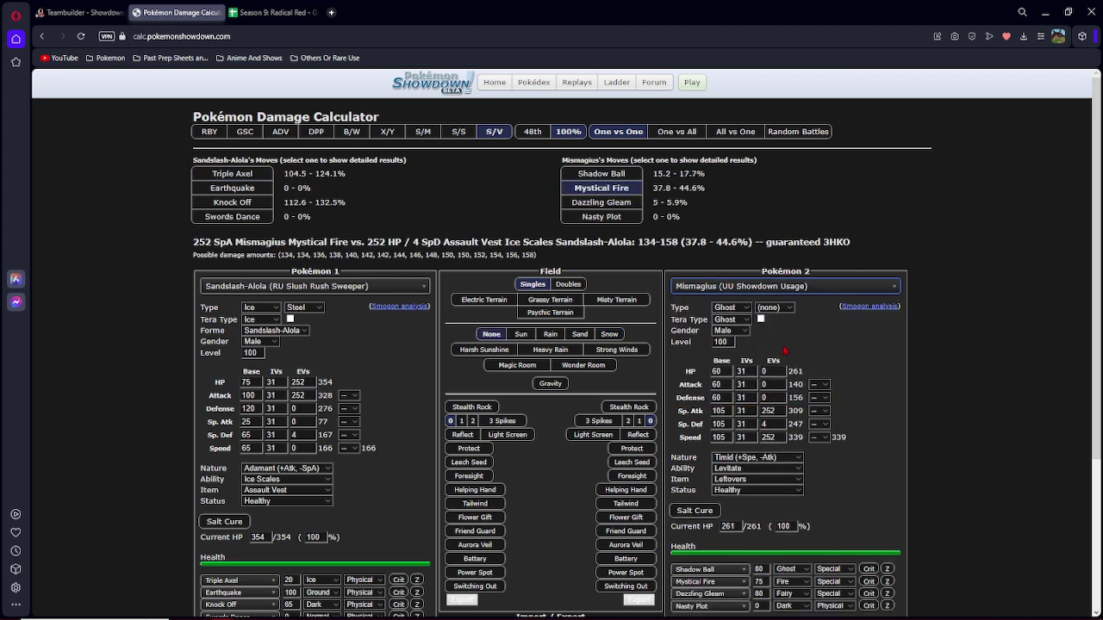
{"action": "left_click", "coordinate": [769, 307]}
{"action": "type", "text": "f"}
{"action": "key", "text": "Return"}
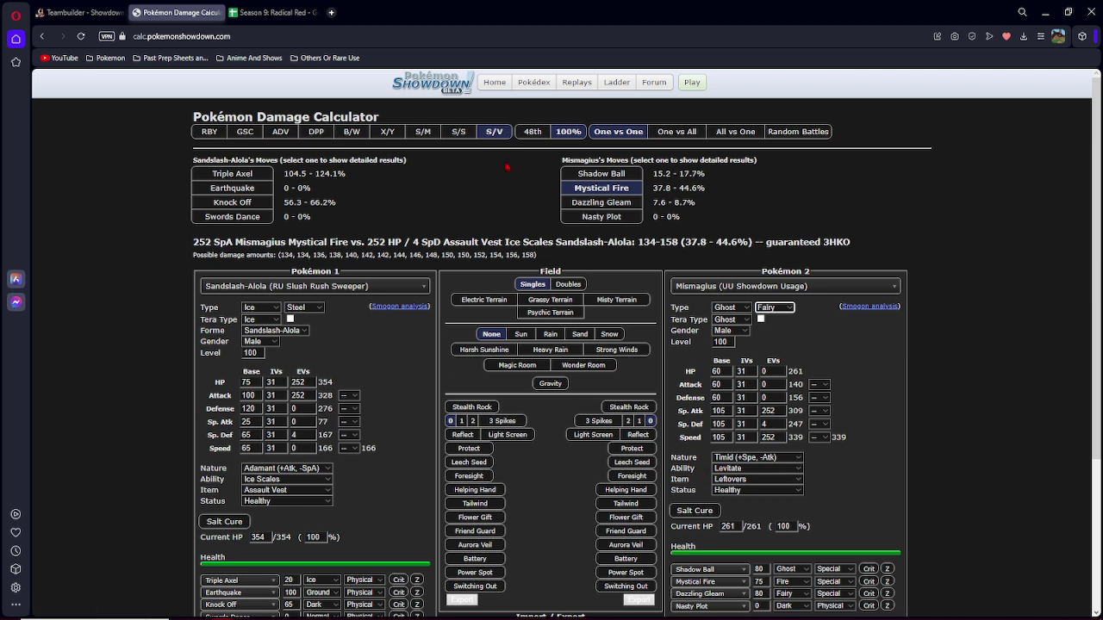
{"action": "left_click", "coordinate": [759, 458]}
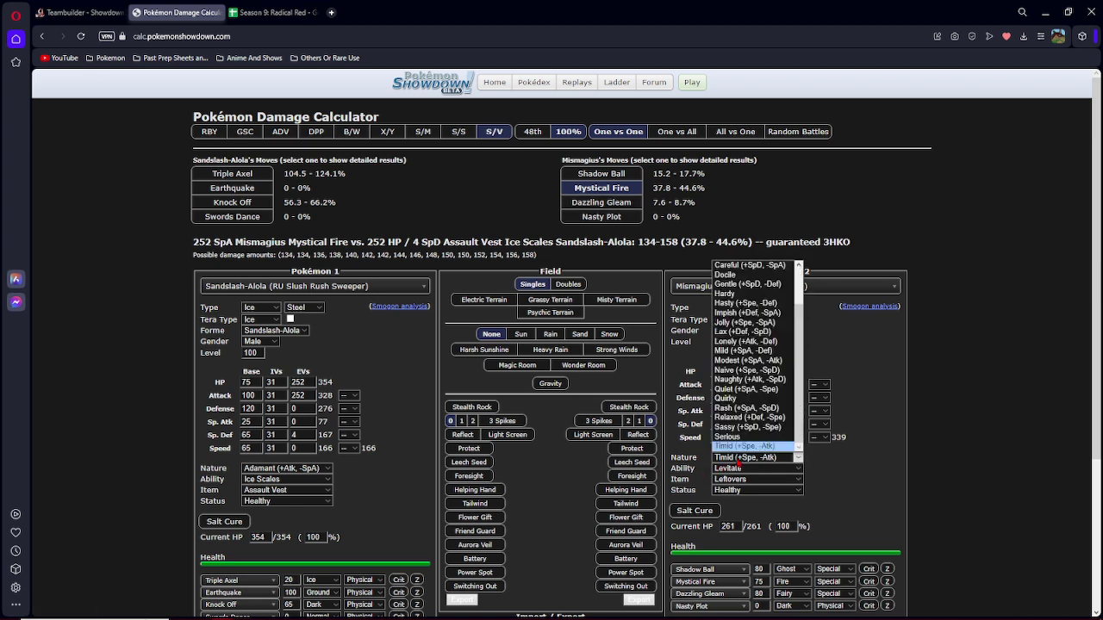
{"action": "type", "text": "mo"}
{"action": "key", "text": "Return"}
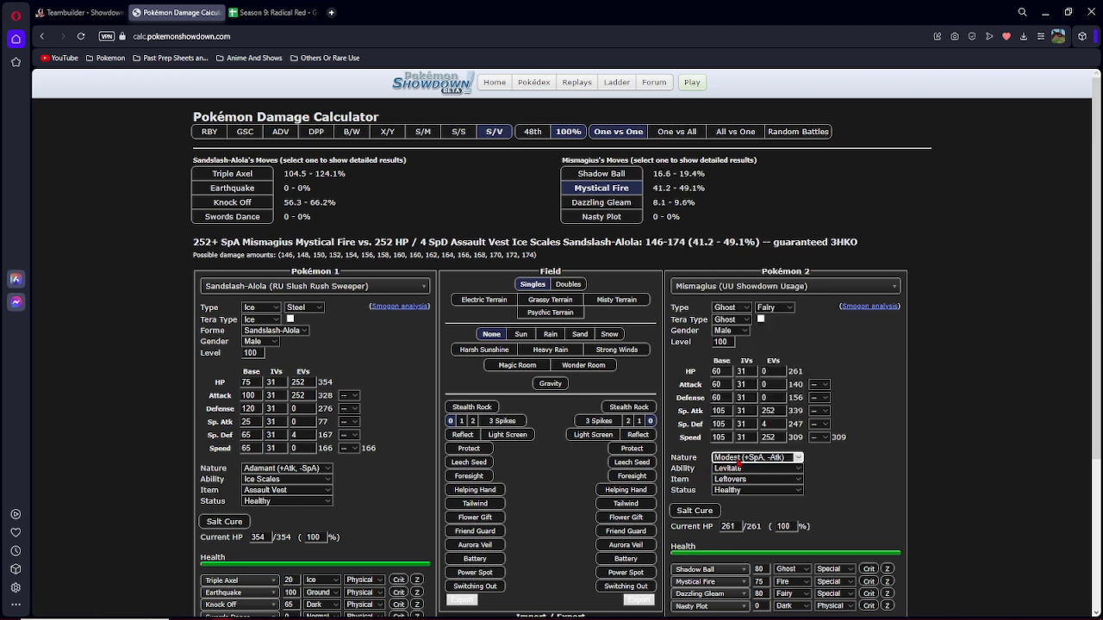
{"action": "left_click", "coordinate": [743, 479]}
{"action": "type", "text": "ch"}
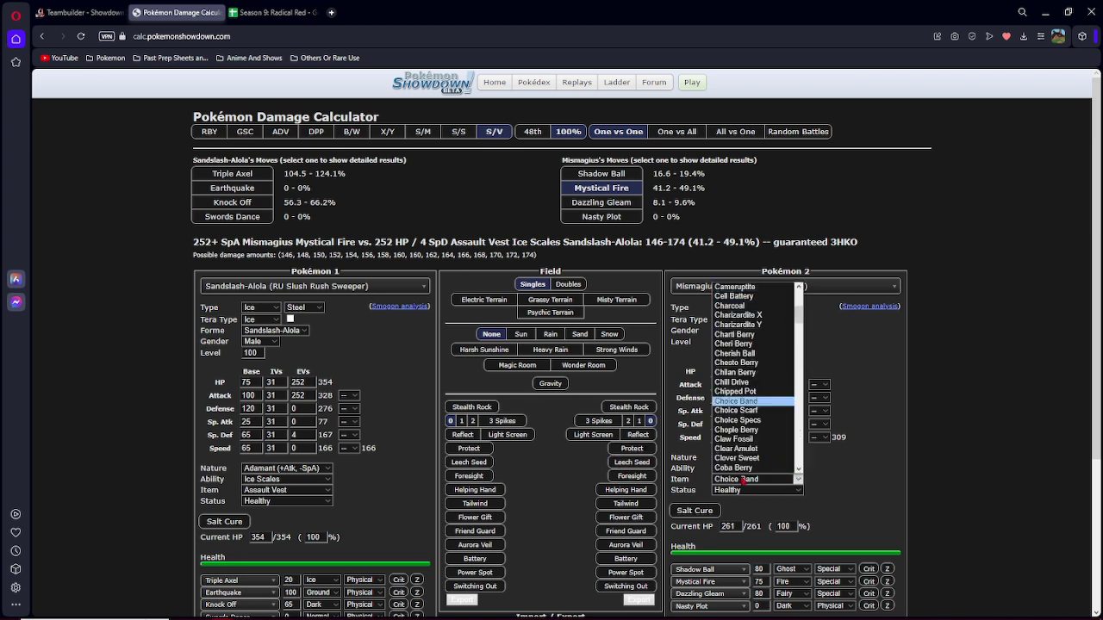
{"action": "key", "text": "Down"}
{"action": "key", "text": "Return"}
{"action": "left_click", "coordinate": [744, 480]}
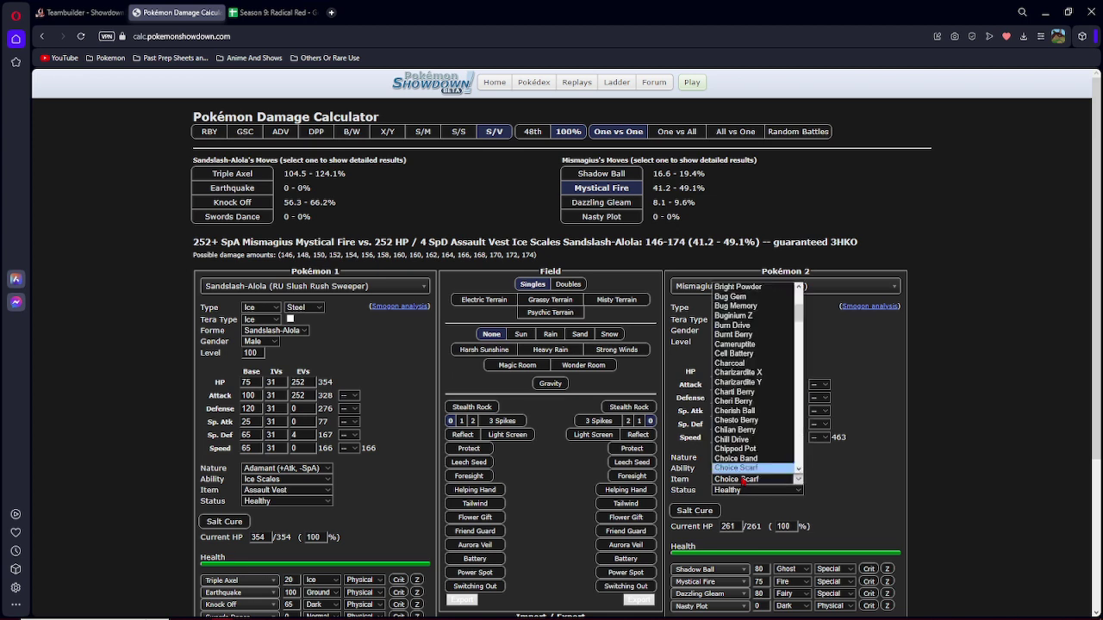
{"action": "left_click", "coordinate": [747, 470]}
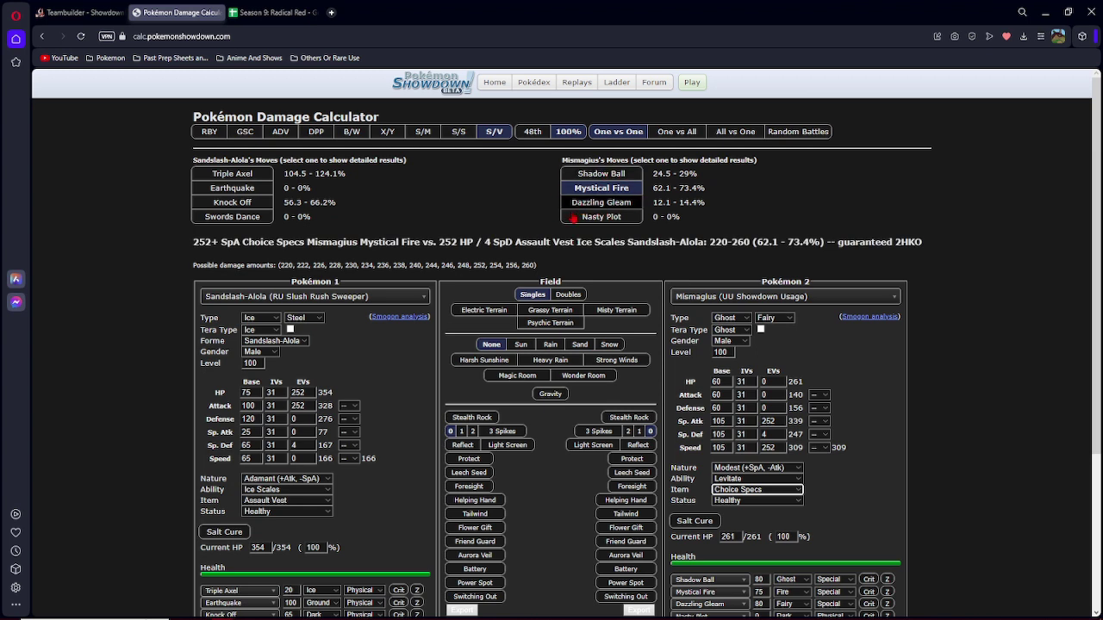
Try Aspear Berry on Sandslash-Alola, then switch its item back to Assault Vest.
{"action": "left_click", "coordinate": [287, 500]}
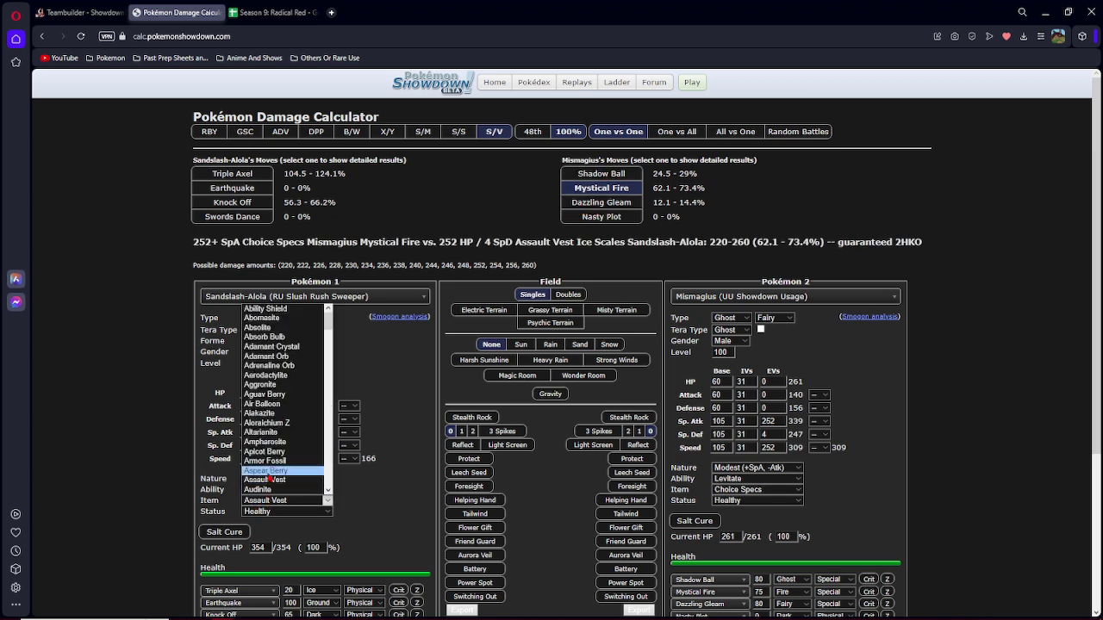
{"action": "left_click", "coordinate": [271, 471]}
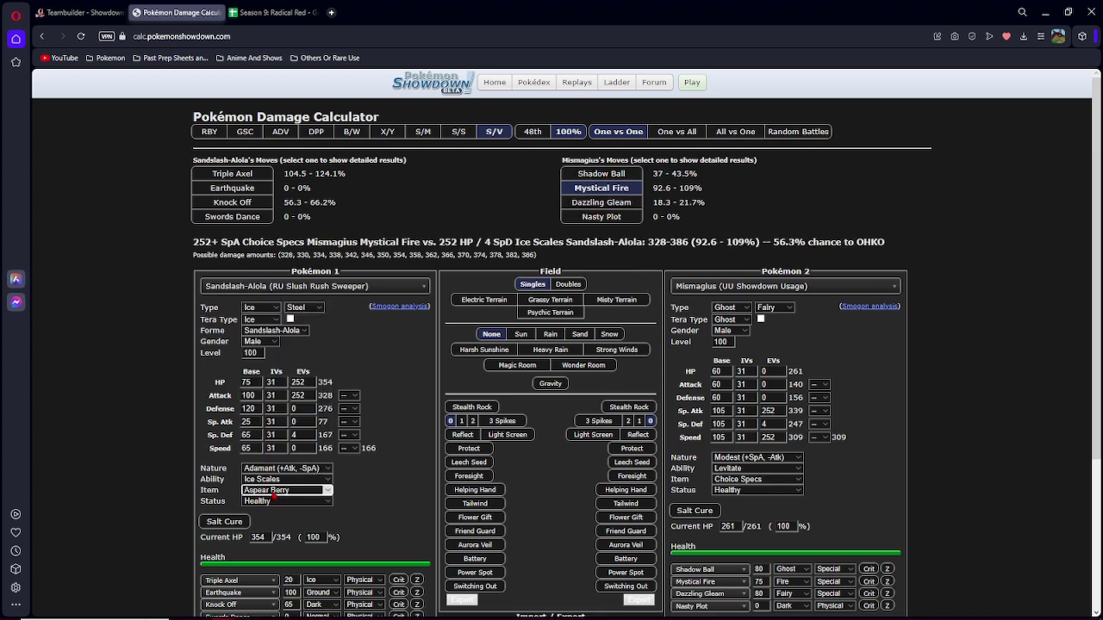
{"action": "left_click", "coordinate": [274, 491]}
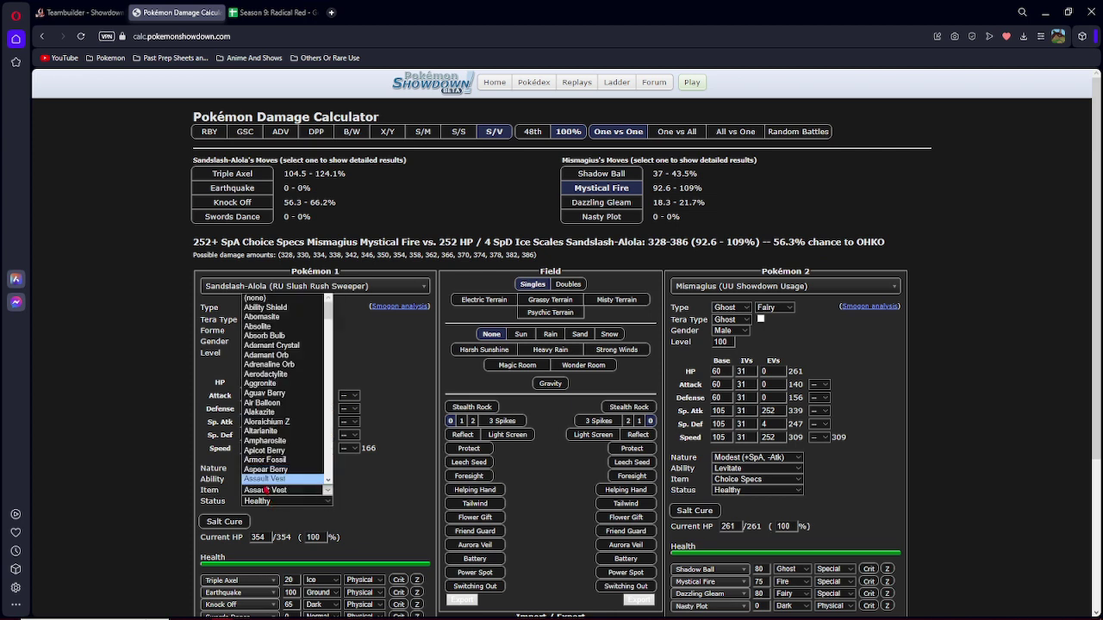
{"action": "scroll", "coordinate": [267, 473], "scroll_direction": "down", "scroll_amount": 1}
{"action": "left_click", "coordinate": [269, 470]}
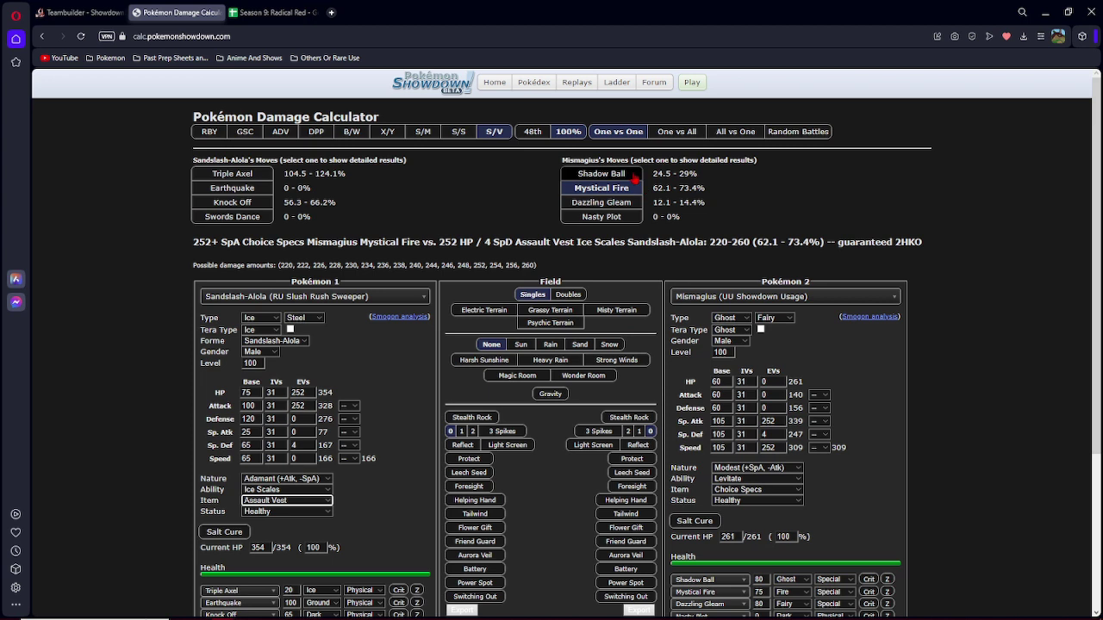
Choose Mew's National Dex Cosmic Power set as Pokémon 2.
{"action": "left_click", "coordinate": [757, 297]}
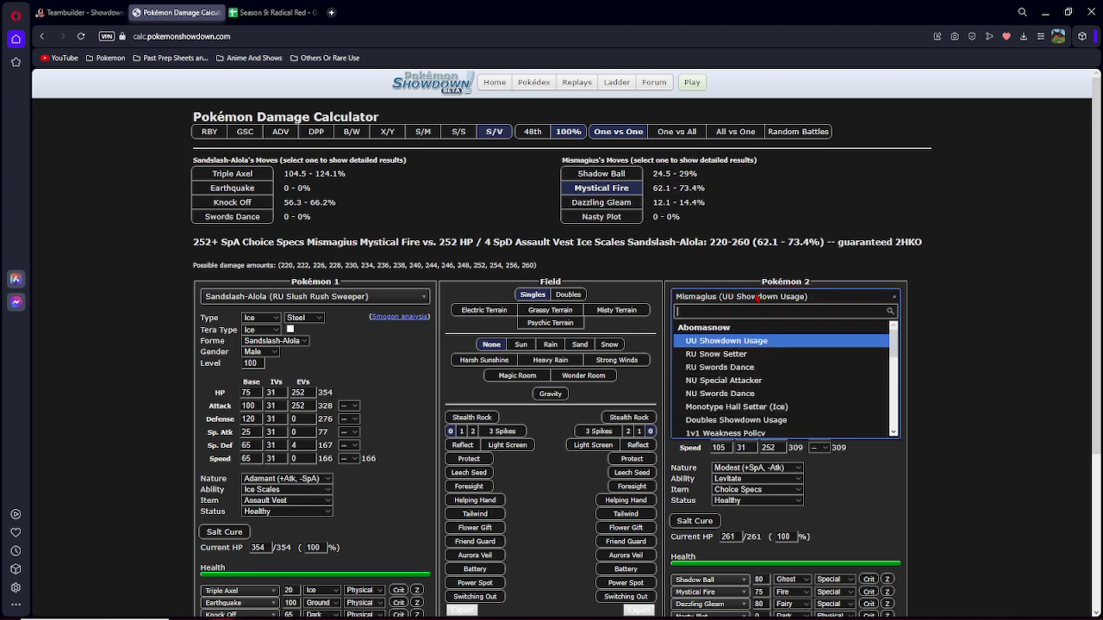
{"action": "type", "text": "mew"}
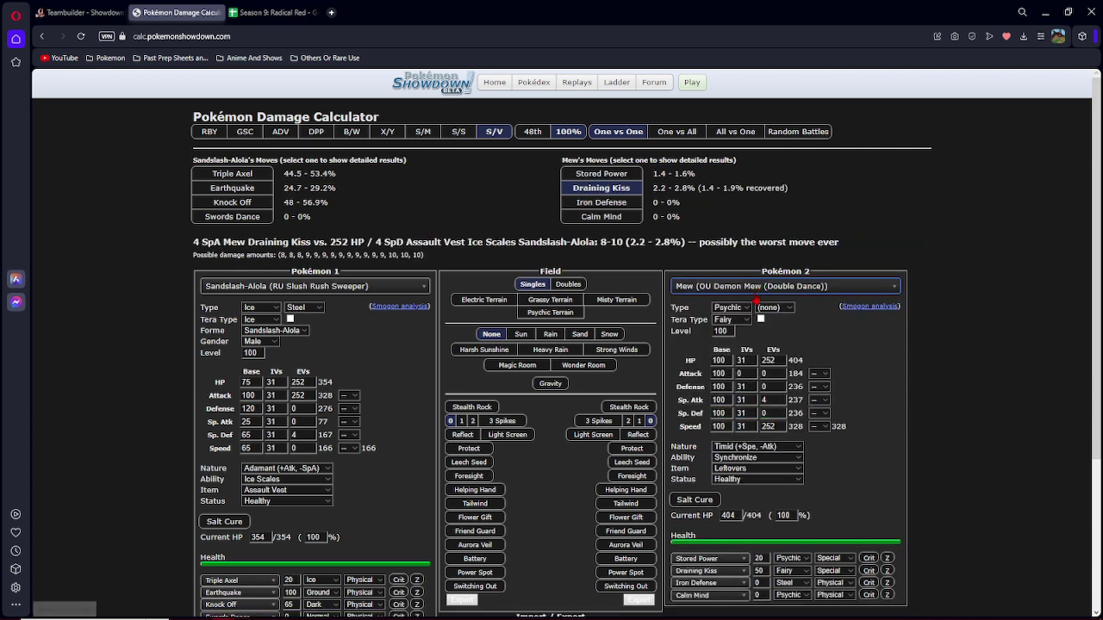
{"action": "key", "text": "Return"}
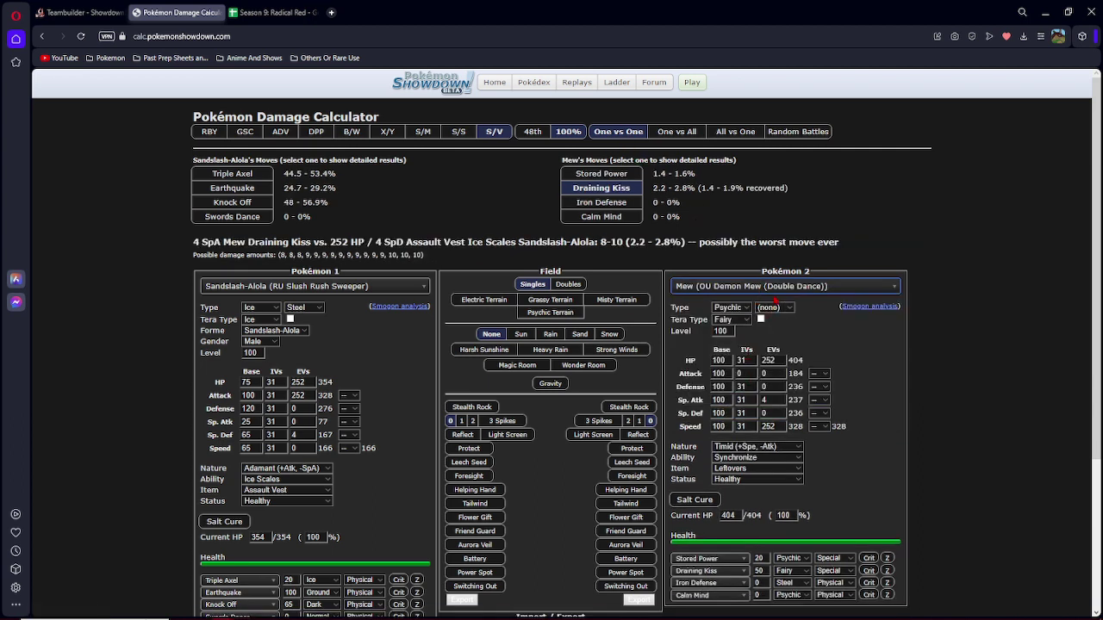
{"action": "left_click", "coordinate": [779, 287]}
{"action": "type", "text": "mew"}
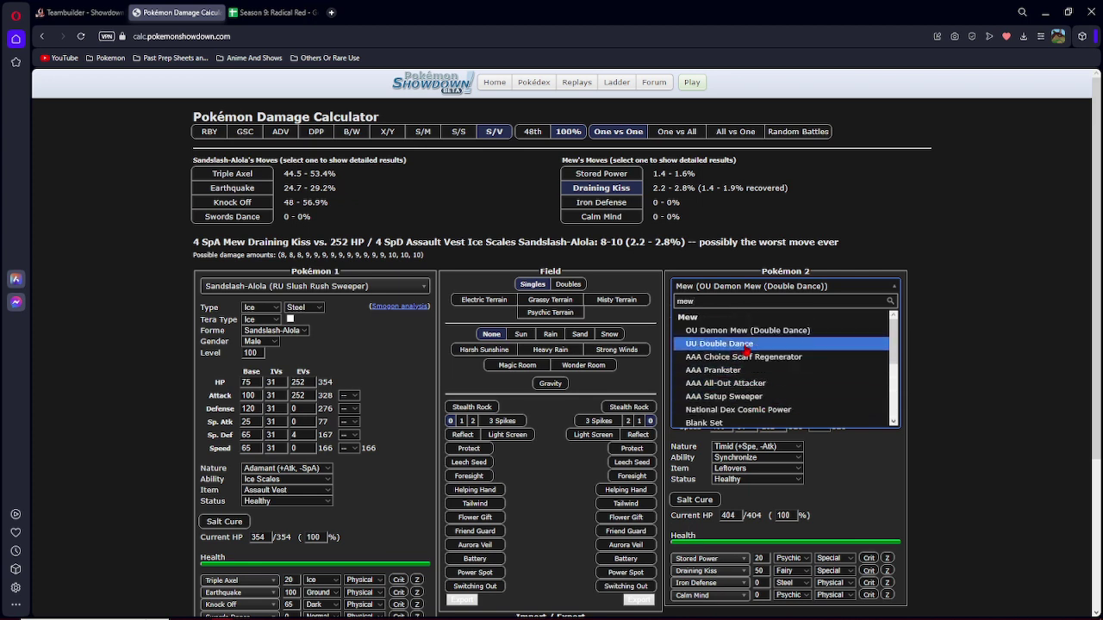
{"action": "left_click", "coordinate": [764, 410]}
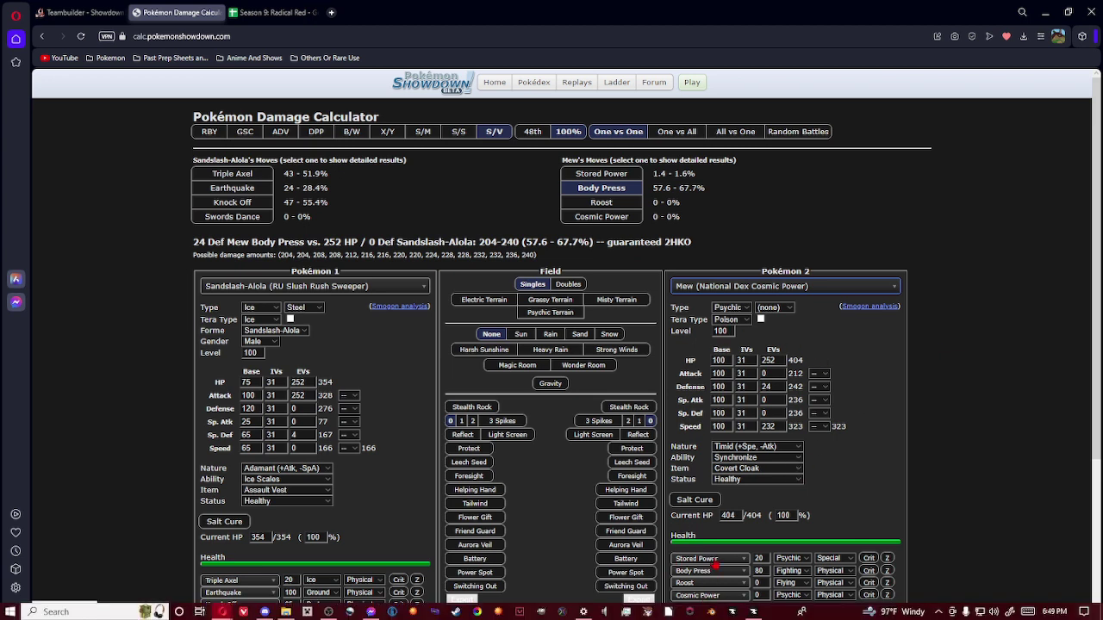
Give Mew Flamethrower instead of Stored Power, 252 Sp. Atk EVs and Choice Specs.
{"action": "left_click", "coordinate": [708, 558]}
{"action": "type", "text": "flam"}
{"action": "key", "text": "Down"}
{"action": "key", "text": "Down"}
{"action": "key", "text": "Down"}
{"action": "key", "text": "Return"}
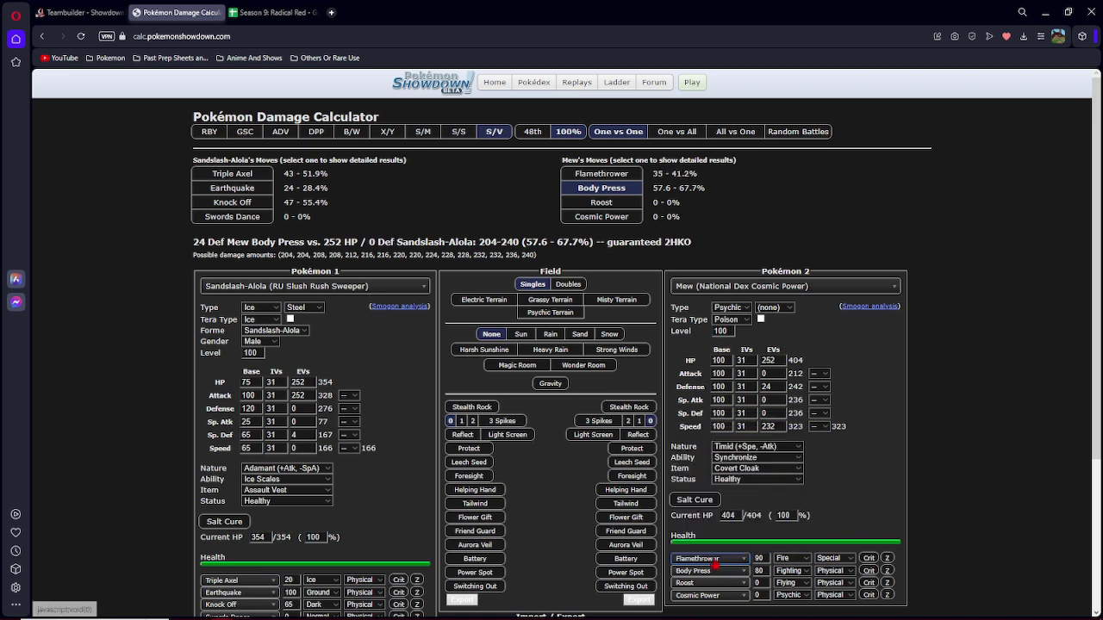
{"action": "left_click", "coordinate": [769, 400]}
{"action": "type", "text": "252"}
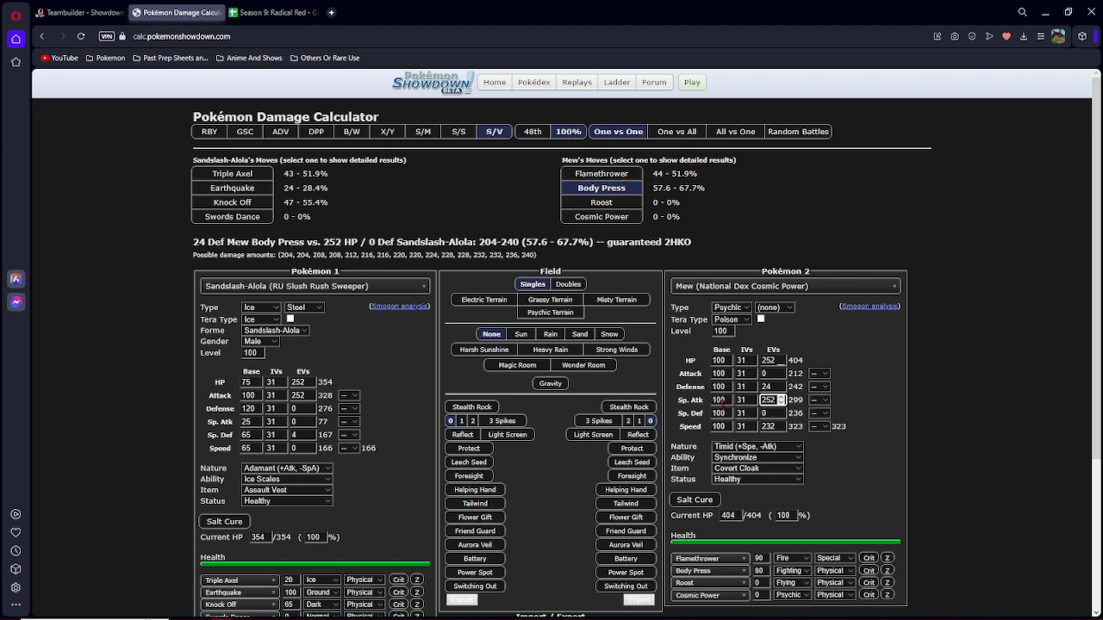
{"action": "left_click", "coordinate": [755, 469]}
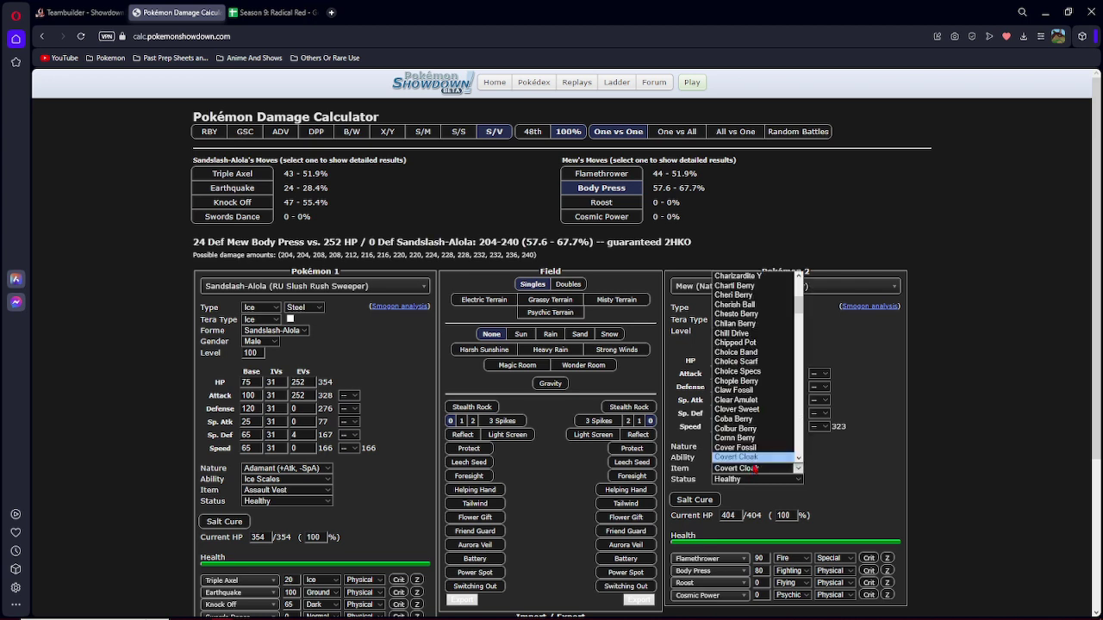
{"action": "type", "text": "cho"}
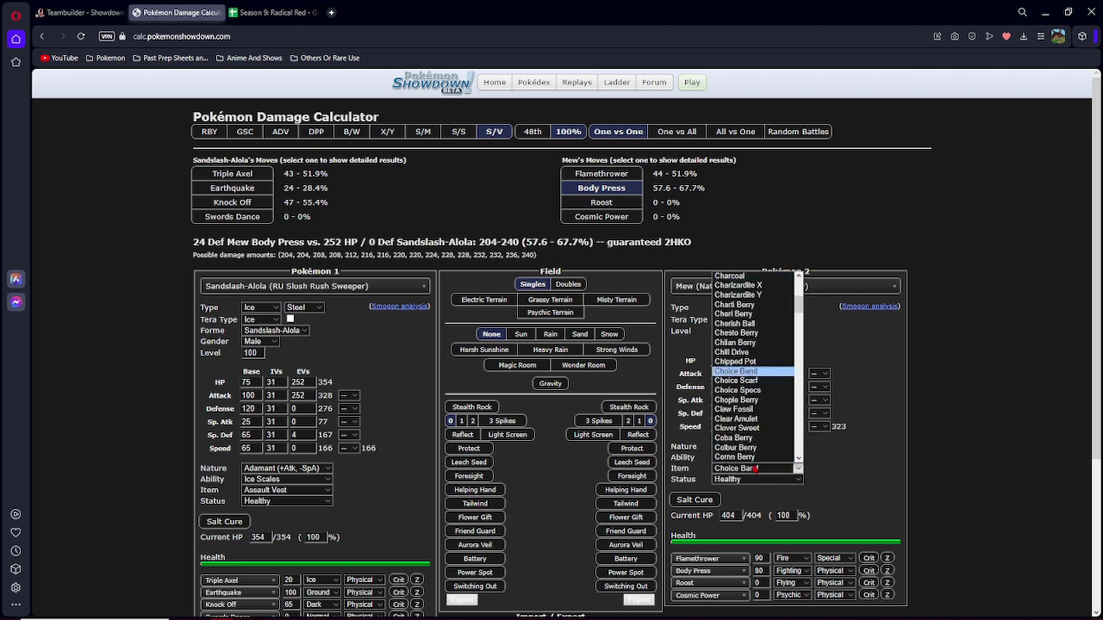
{"action": "key", "text": "Down"}
{"action": "key", "text": "Down"}
{"action": "key", "text": "Return"}
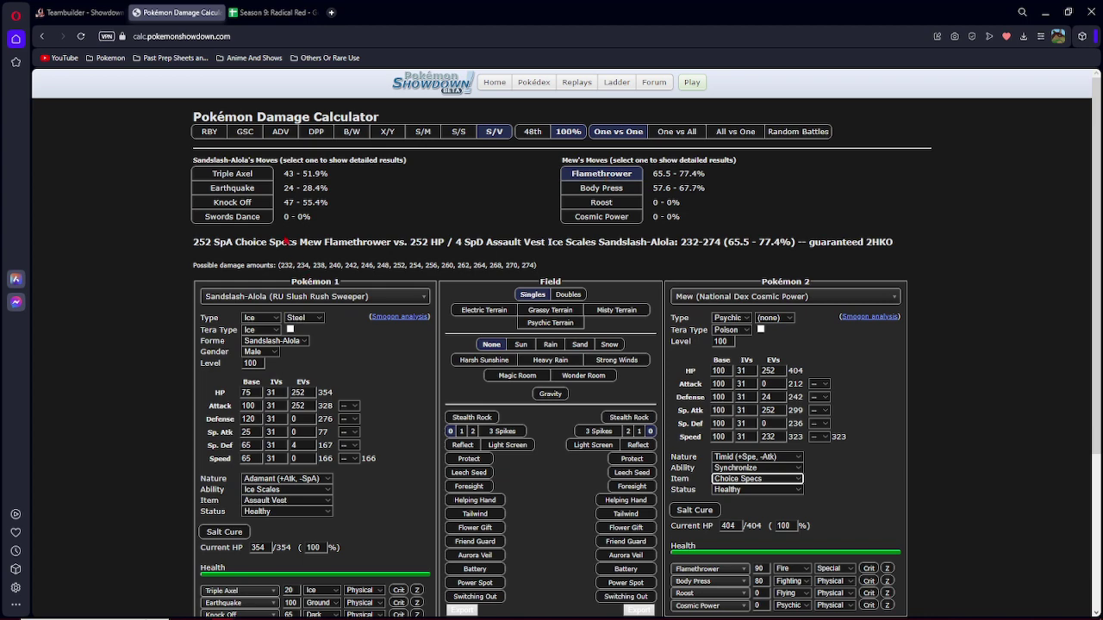
{"action": "scroll", "coordinate": [250, 589], "scroll_direction": "down", "scroll_amount": 2}
Swap Sandslash's Knock Off, Triple Axel and Swords Dance for Iron Head, Rapid Spin and Ice Shard.
{"action": "left_click", "coordinate": [238, 474]}
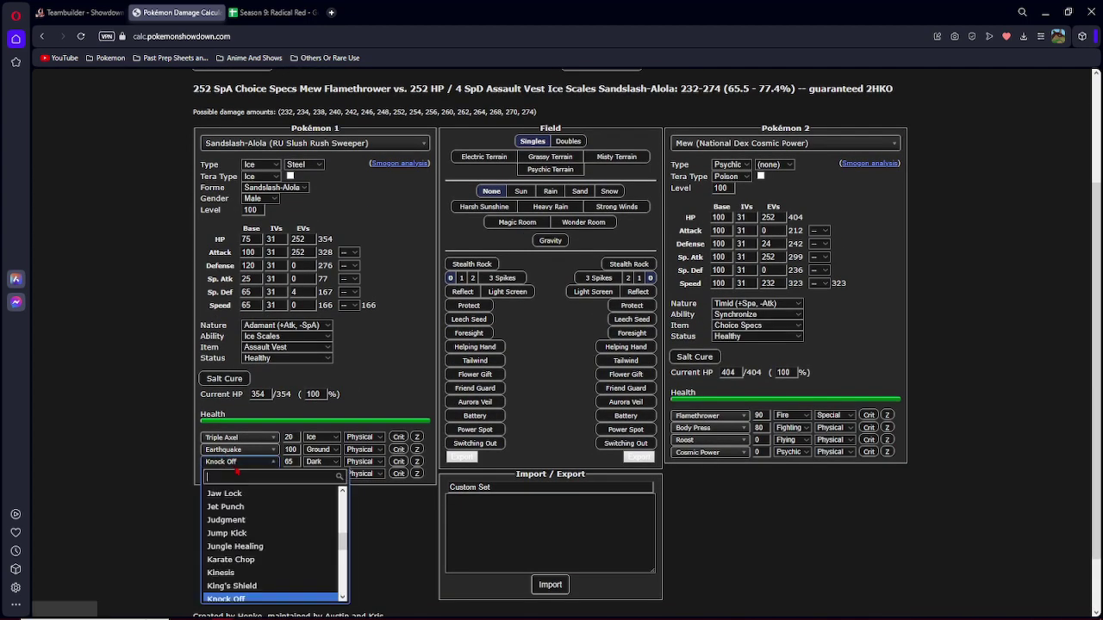
{"action": "type", "text": "iron head"}
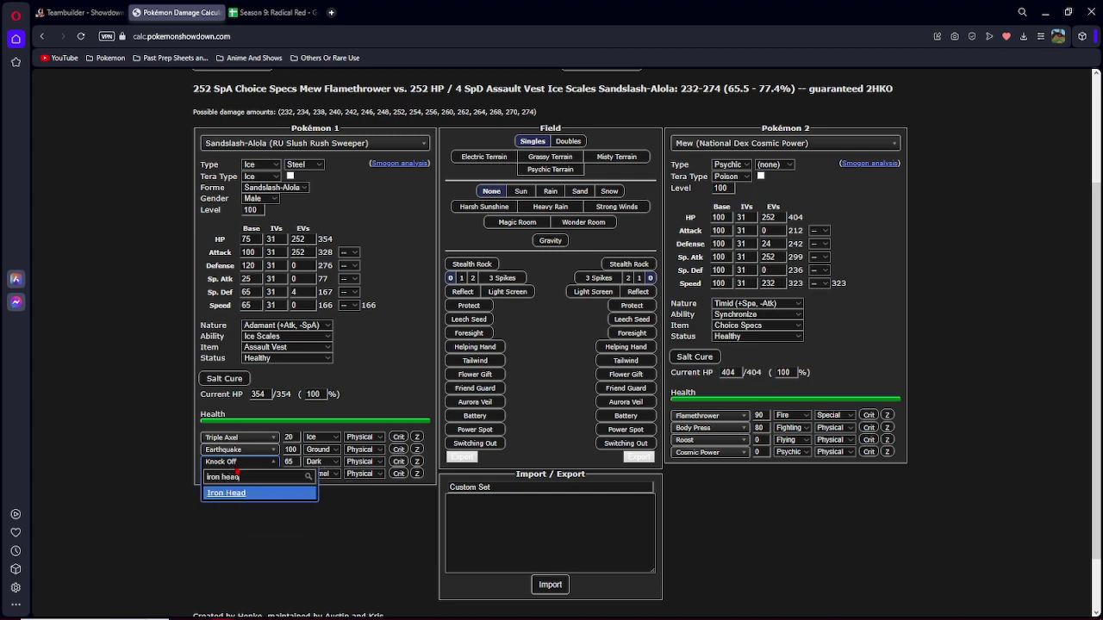
{"action": "key", "text": "Return"}
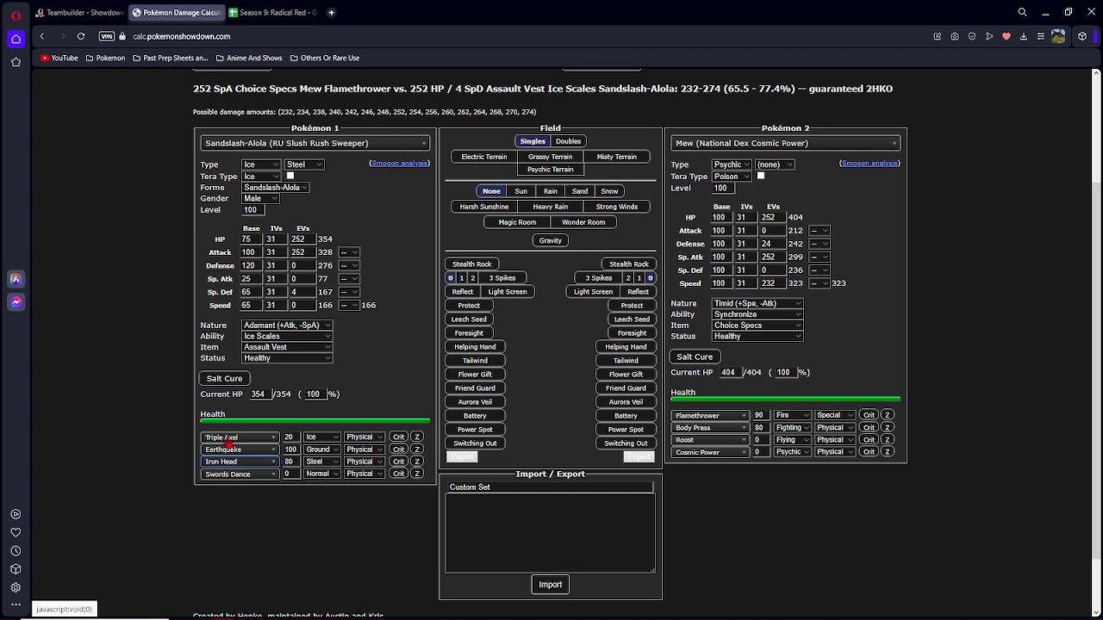
{"action": "left_click", "coordinate": [240, 436]}
{"action": "type", "text": "rapid"}
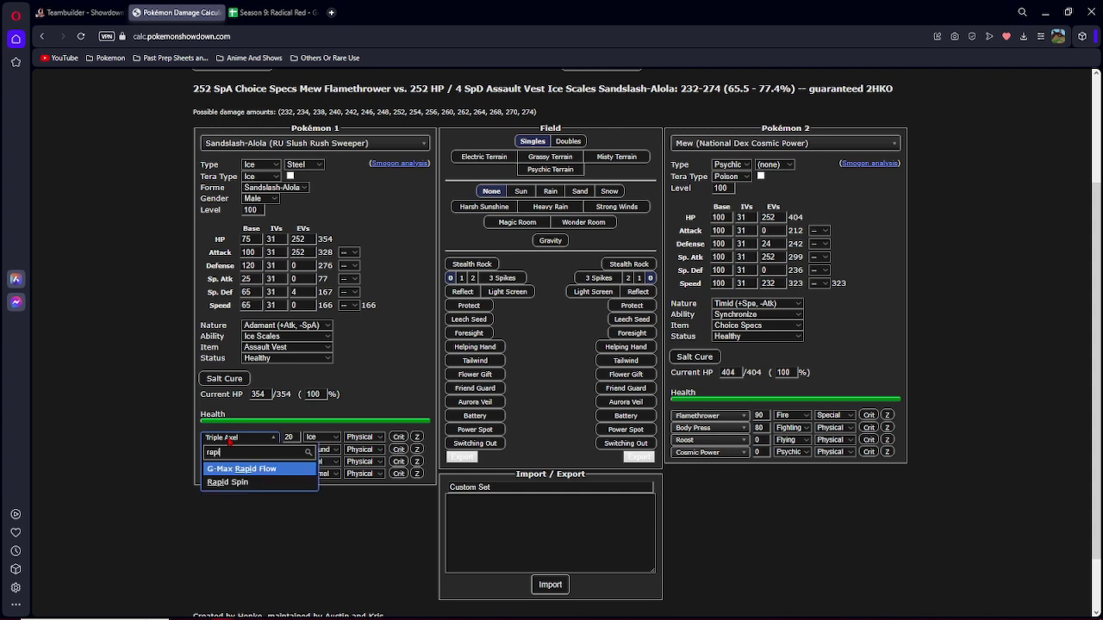
{"action": "left_click", "coordinate": [227, 482]}
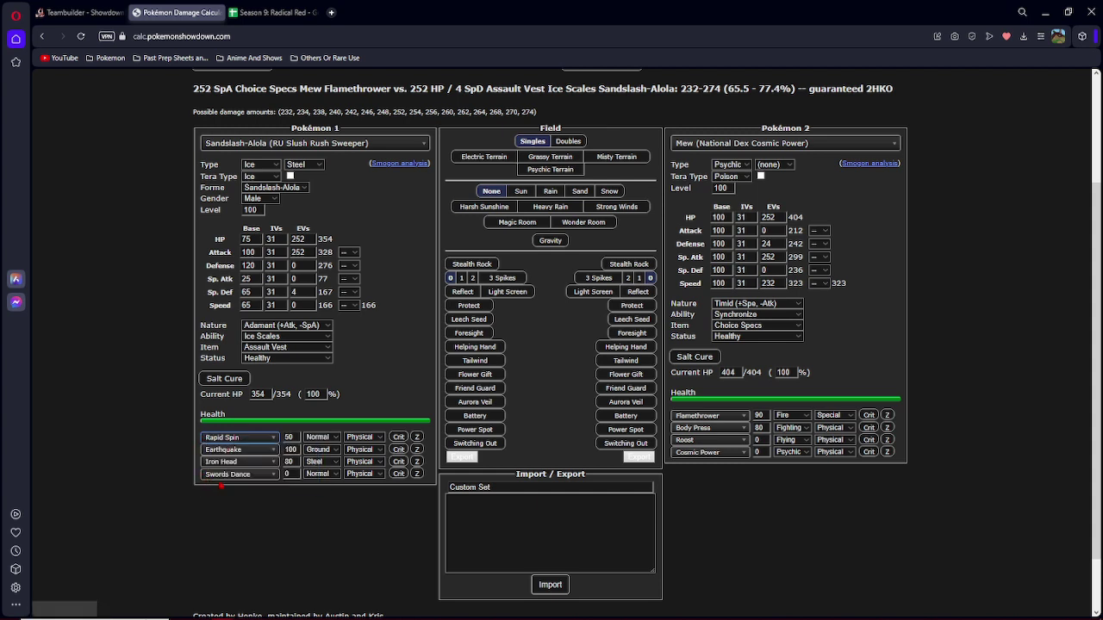
{"action": "left_click", "coordinate": [226, 475]}
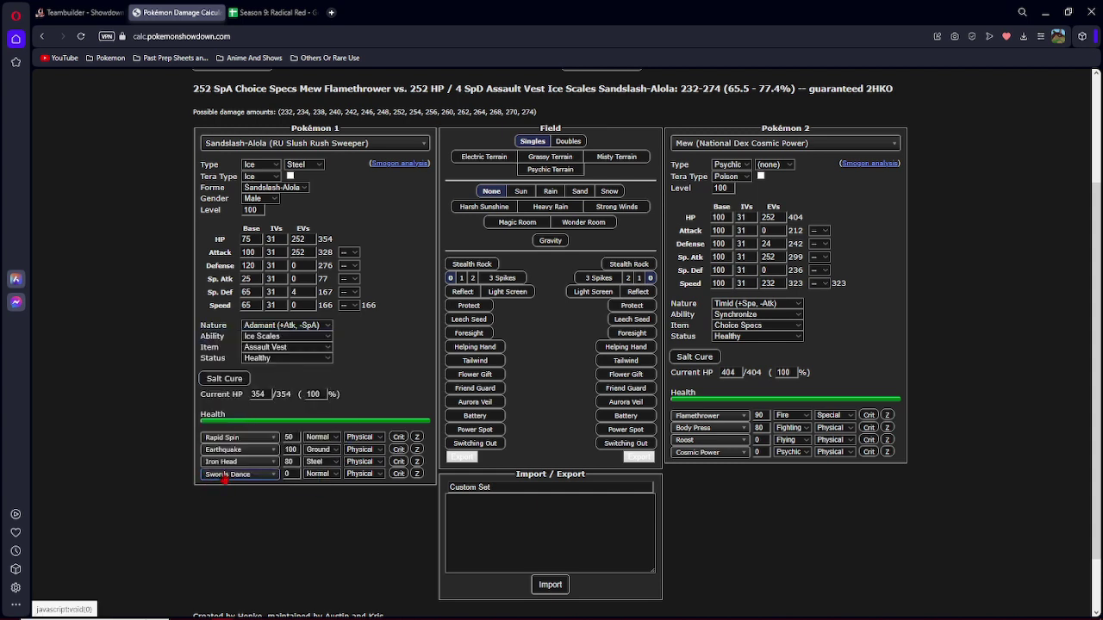
{"action": "left_click", "coordinate": [227, 475]}
{"action": "type", "text": "ice"}
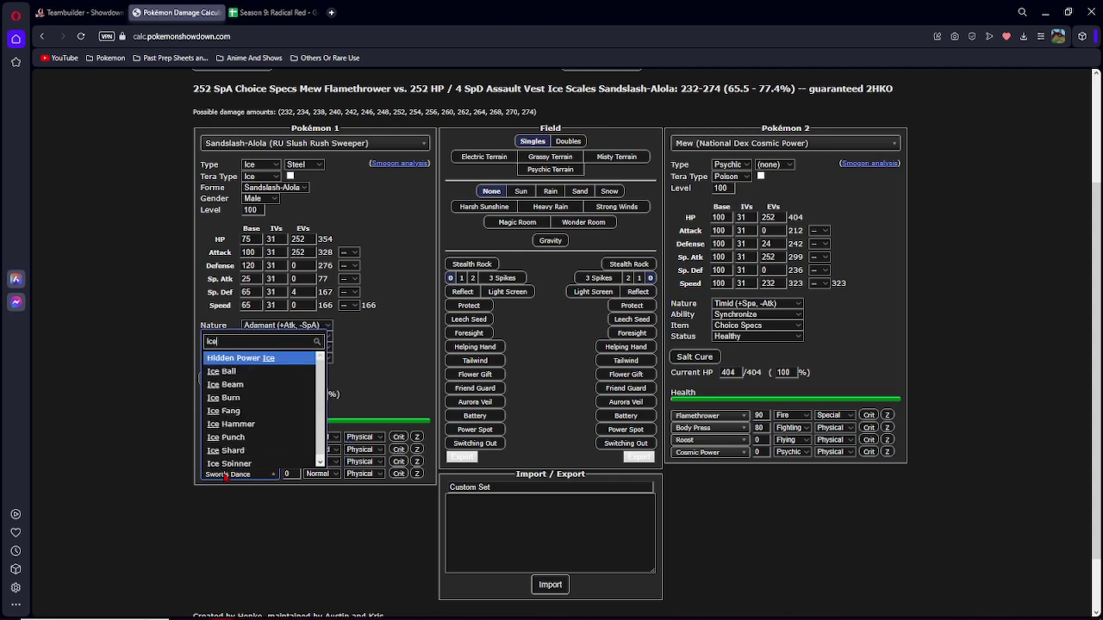
{"action": "type", "text": " shard"}
{"action": "left_click", "coordinate": [226, 451]}
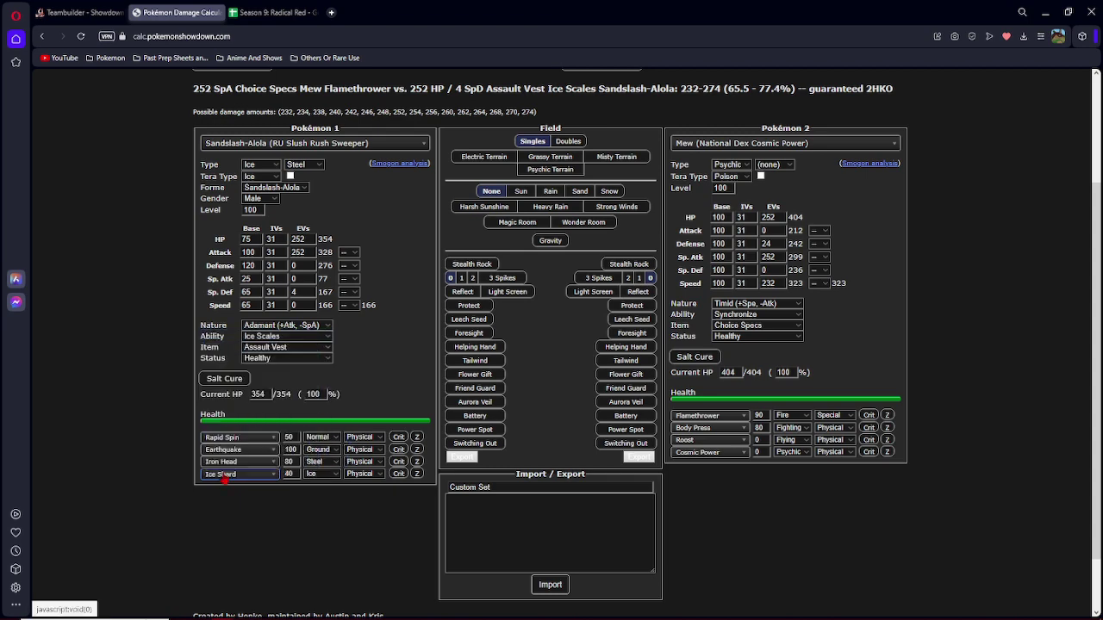
{"action": "scroll", "coordinate": [369, 221], "scroll_direction": "up", "scroll_amount": 2}
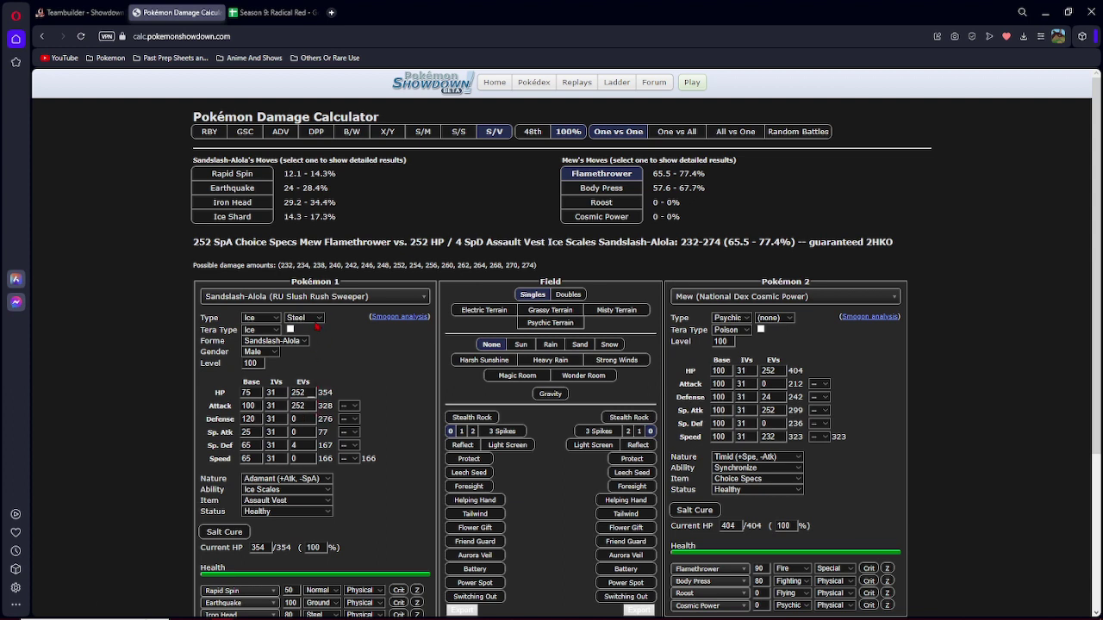
Load Flygon (UU Defog), set its Sp. Def EVs to 0, and check Ice Shard's damage.
{"action": "left_click", "coordinate": [788, 296]}
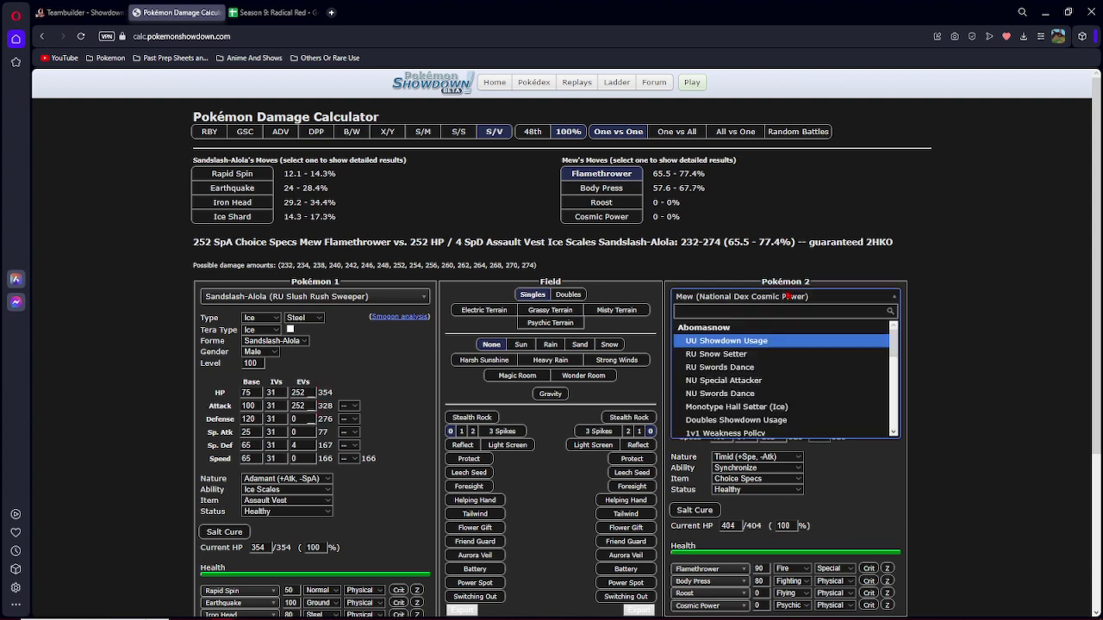
{"action": "type", "text": "flygon"}
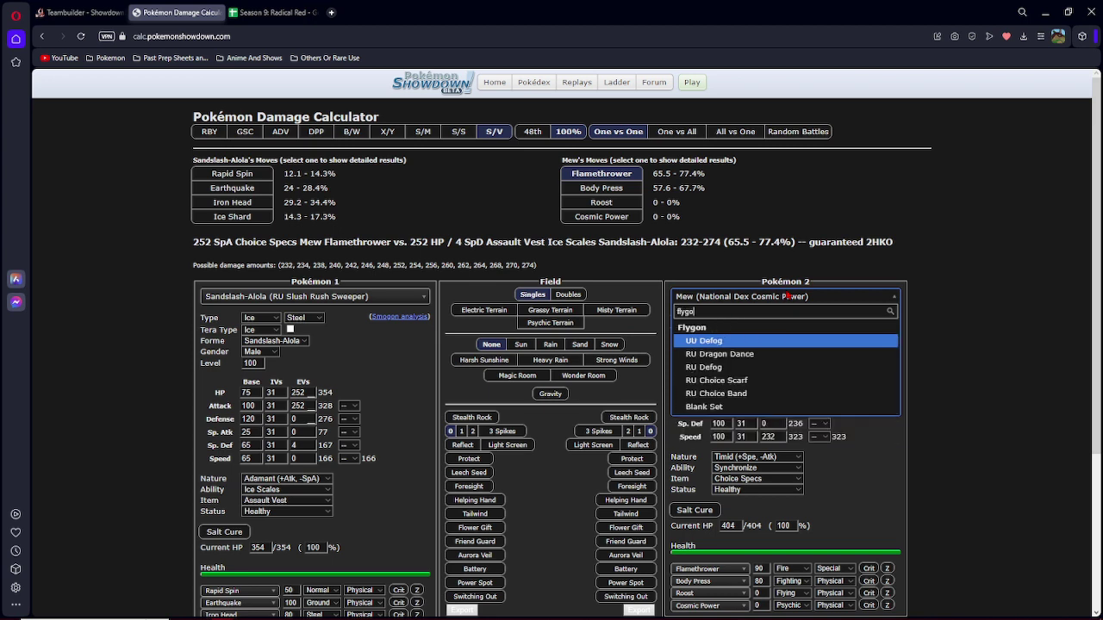
{"action": "key", "text": "Return"}
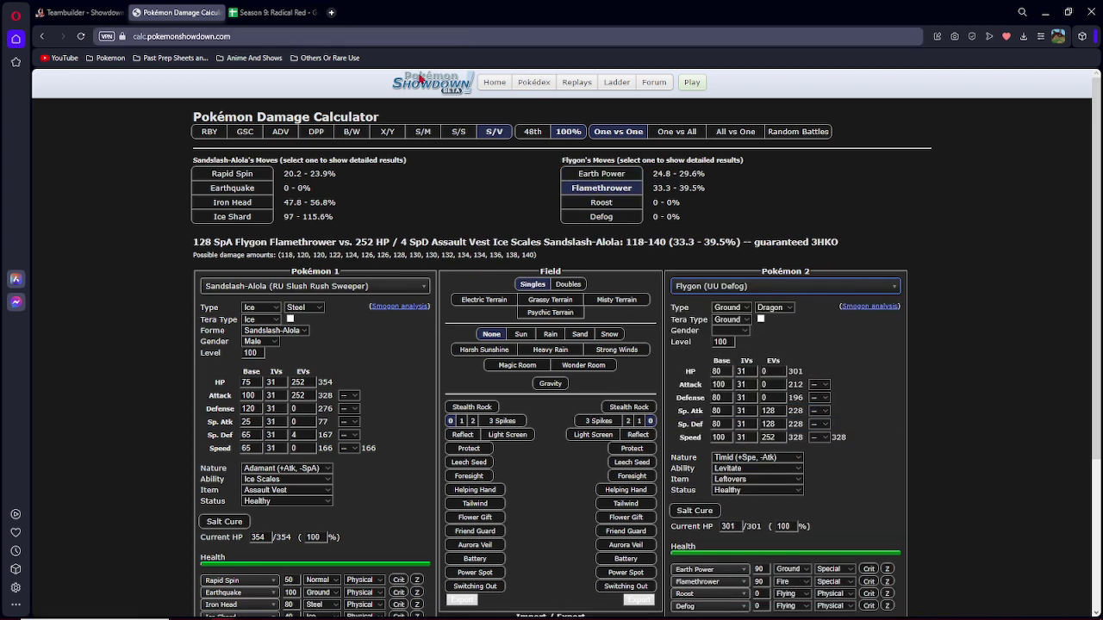
{"action": "left_click", "coordinate": [233, 216]}
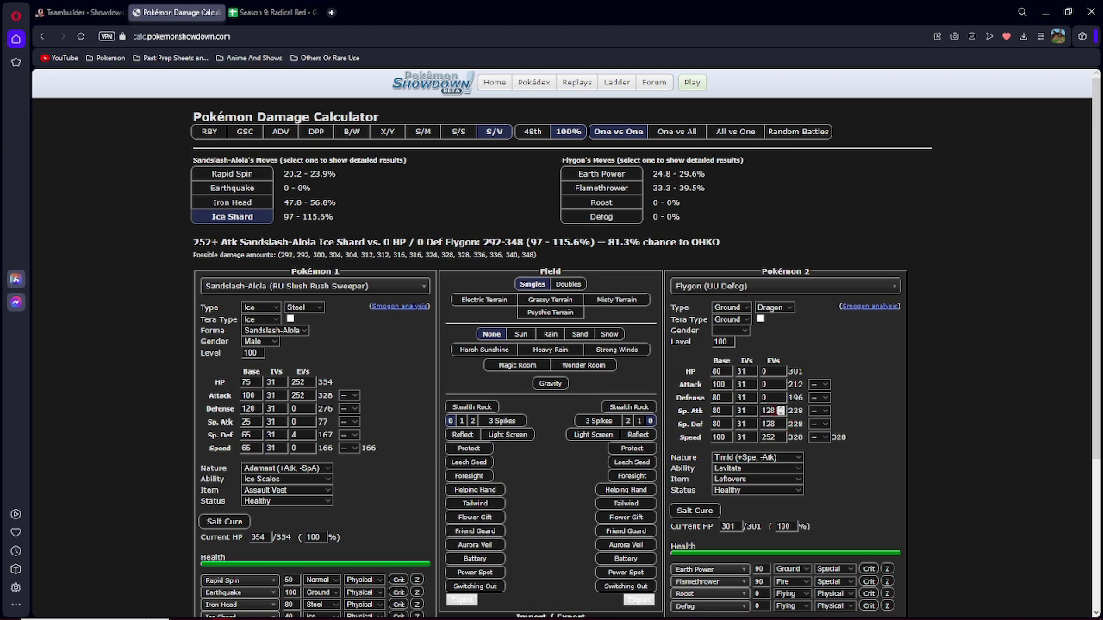
{"action": "double_click", "coordinate": [768, 424]}
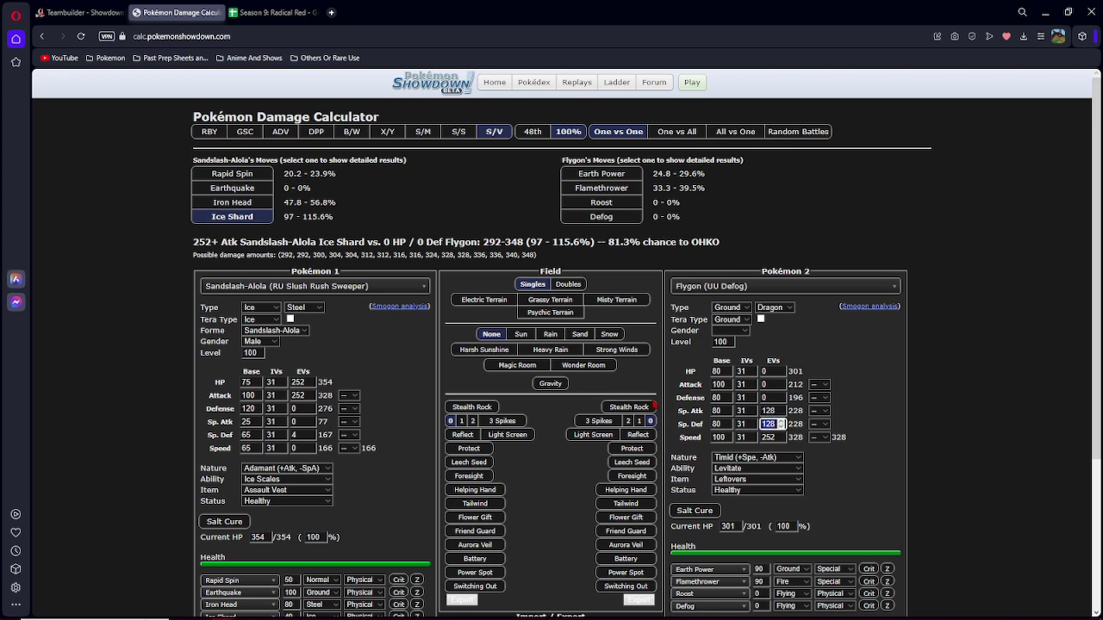
{"action": "type", "text": "0"}
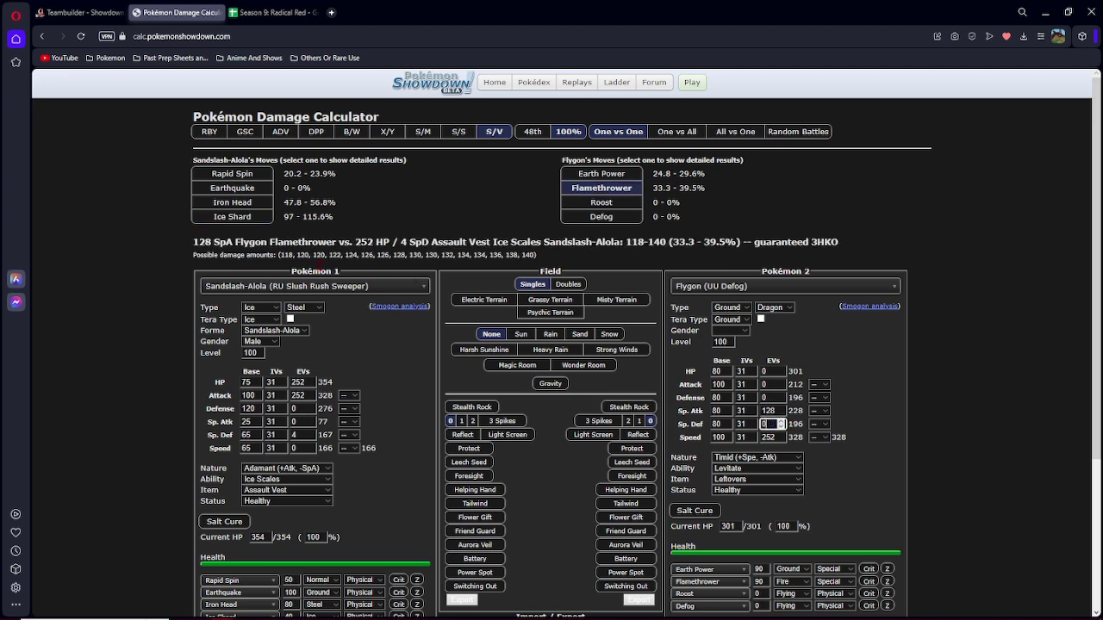
{"action": "left_click", "coordinate": [232, 217]}
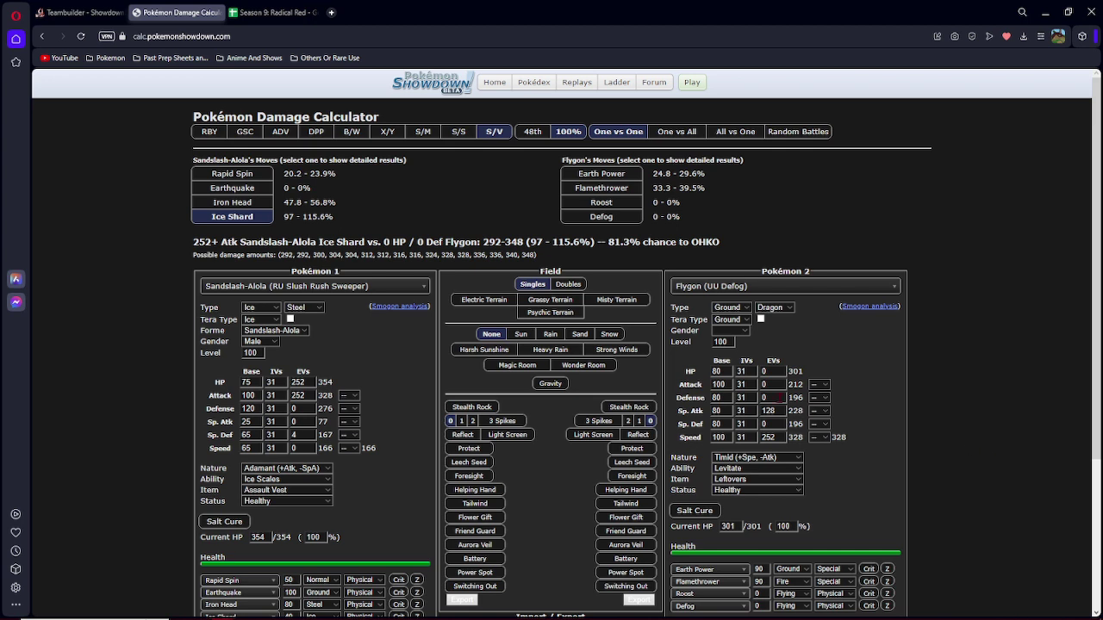
Load Weezing (NU Defensive) and replace its Taunt with Flamethrower.
{"action": "left_click", "coordinate": [702, 287]}
{"action": "type", "text": "wee"}
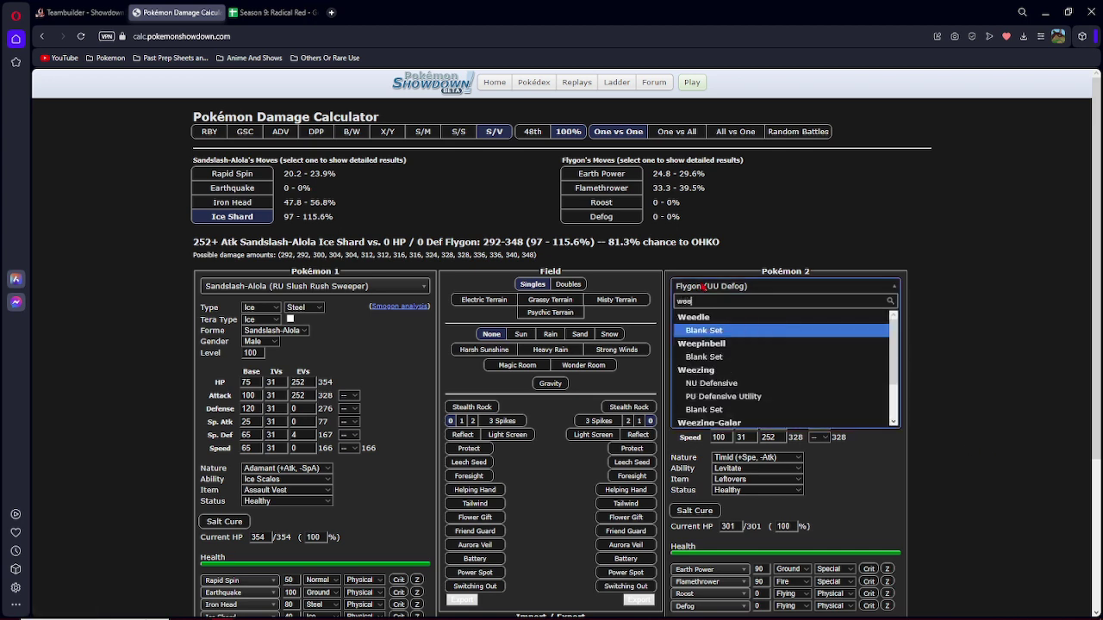
{"action": "type", "text": "zing"}
{"action": "key", "text": "Return"}
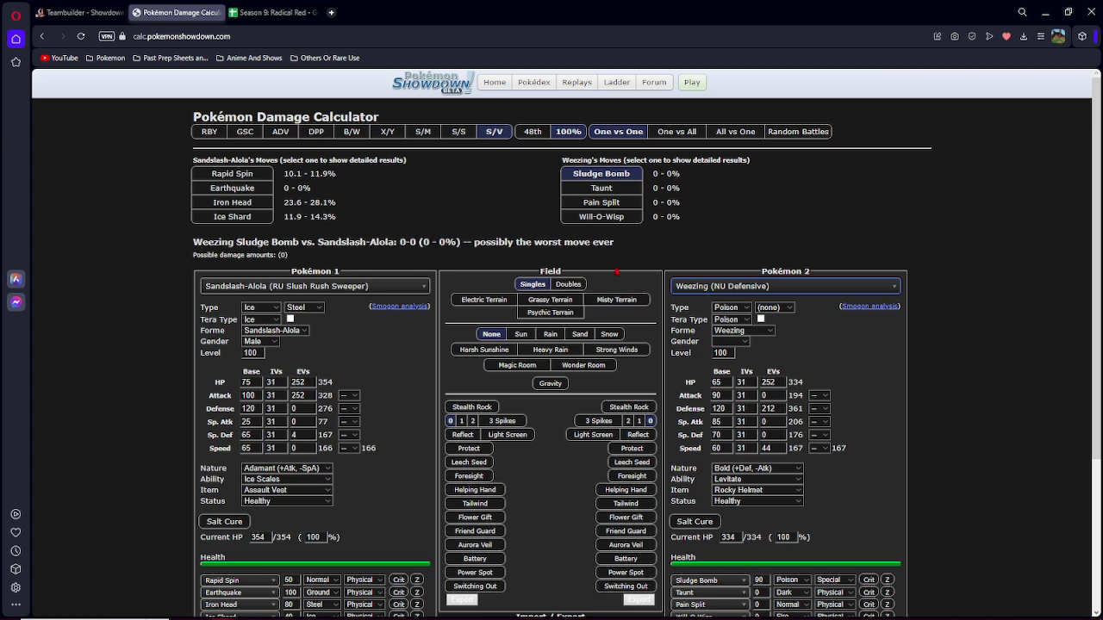
{"action": "left_click", "coordinate": [746, 593]}
{"action": "type", "text": "flameth"}
{"action": "key", "text": "Return"}
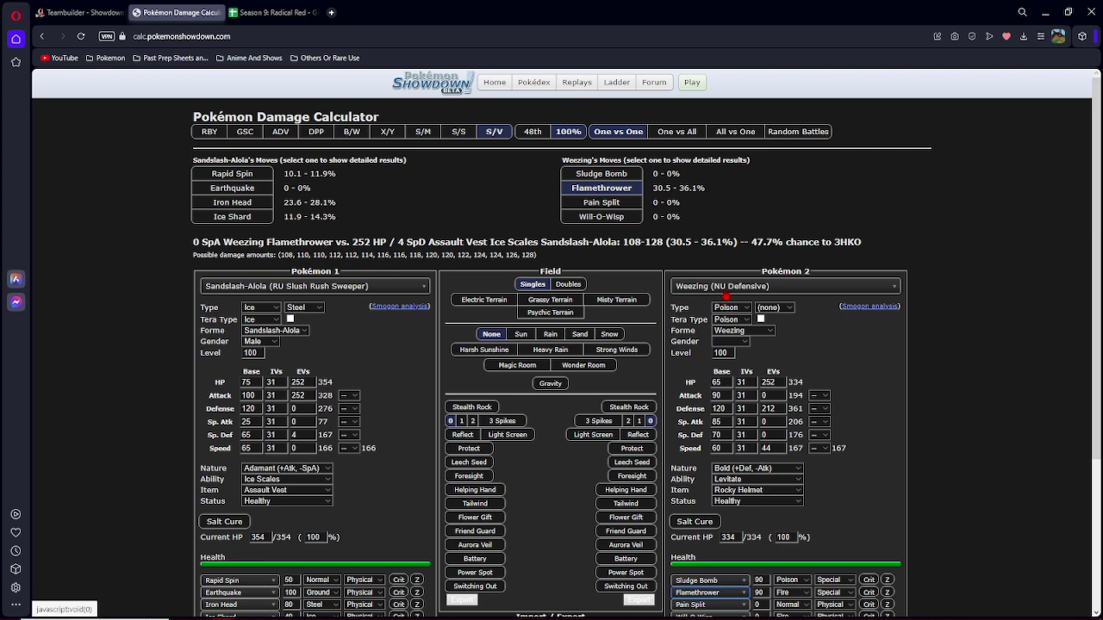
Give Weezing 252 Sp. Atk EVs and a Modest nature.
{"action": "left_click", "coordinate": [769, 421]}
{"action": "type", "text": "442"}
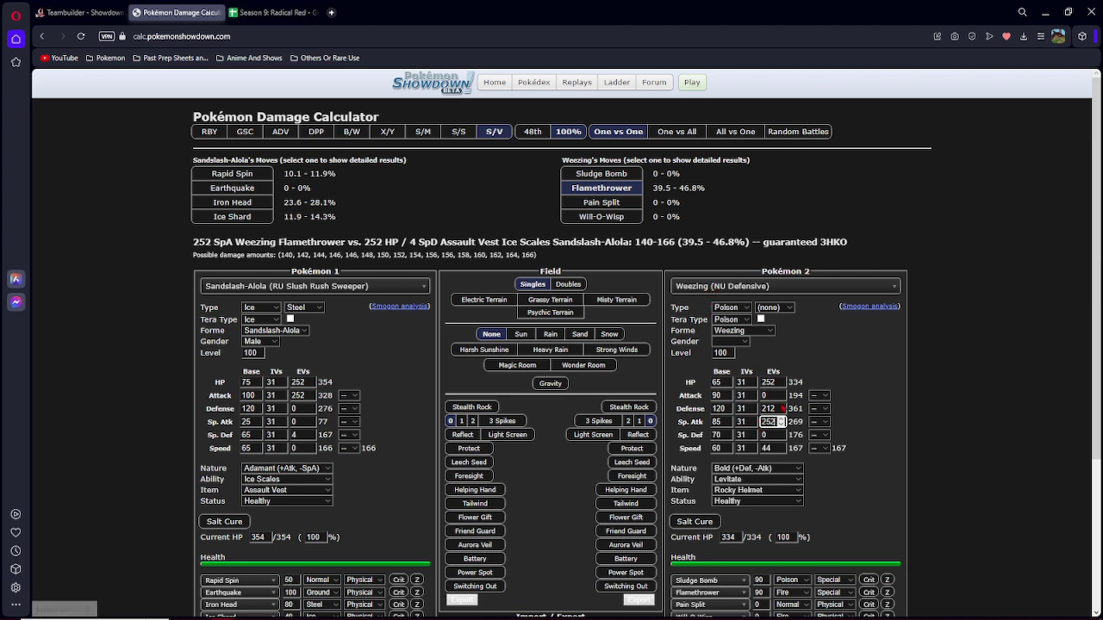
{"action": "left_click", "coordinate": [797, 467]}
{"action": "left_click", "coordinate": [748, 418]}
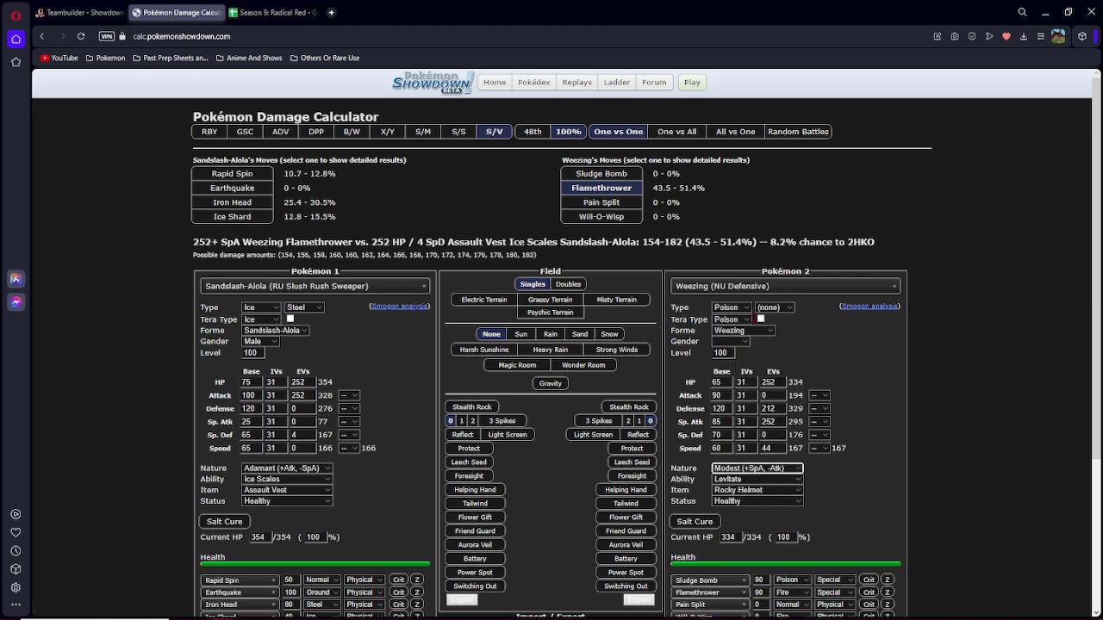
{"action": "left_click", "coordinate": [770, 287]}
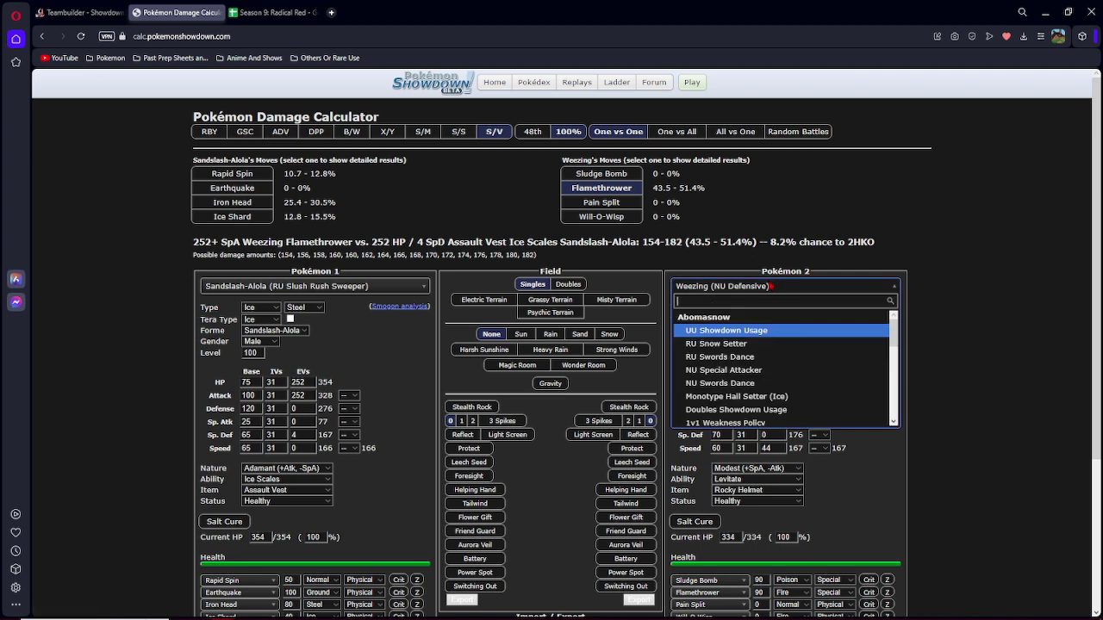
{"action": "key", "text": "Escape"}
Replace Sludge Bomb with Hidden Power Fighting and view its damage on Sandslash-Alola.
{"action": "left_click", "coordinate": [739, 581]}
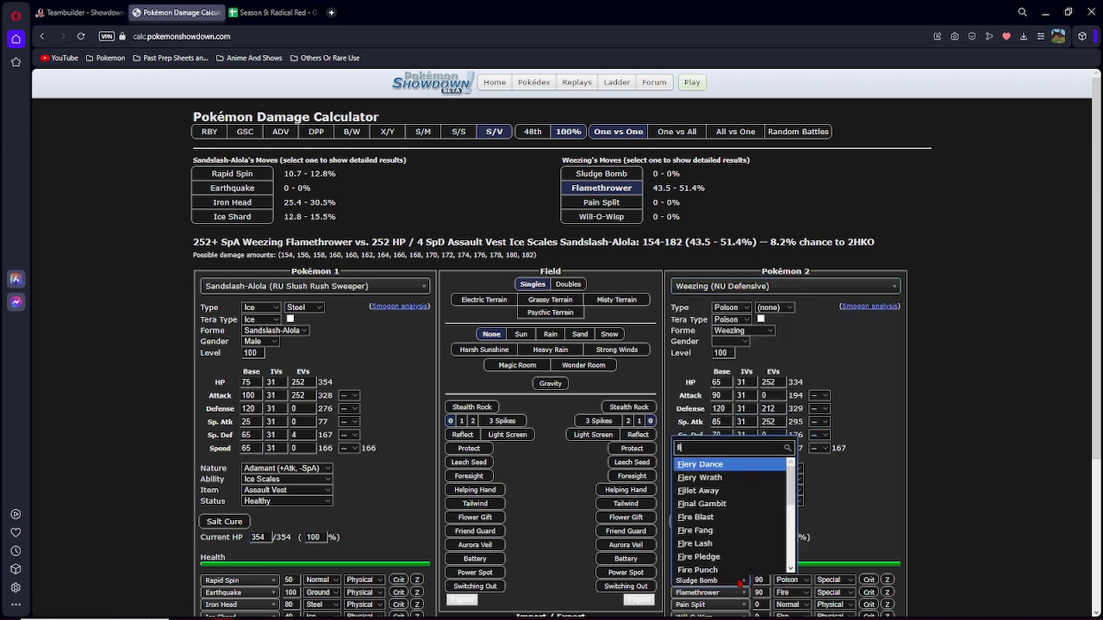
{"action": "type", "text": "fight"}
{"action": "key", "text": "Return"}
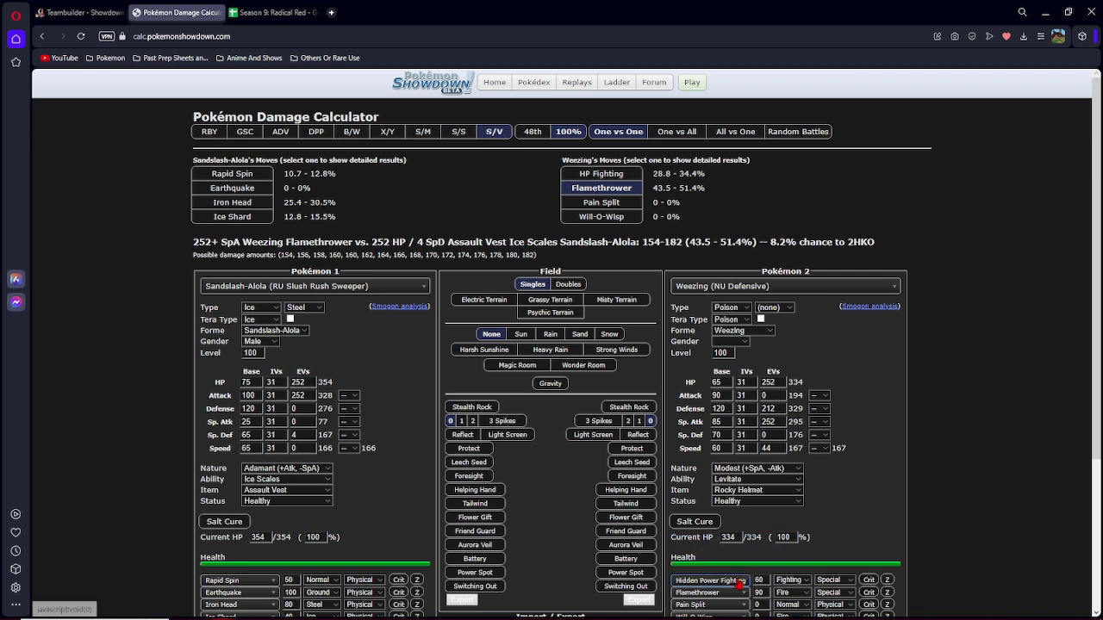
{"action": "left_click", "coordinate": [601, 173]}
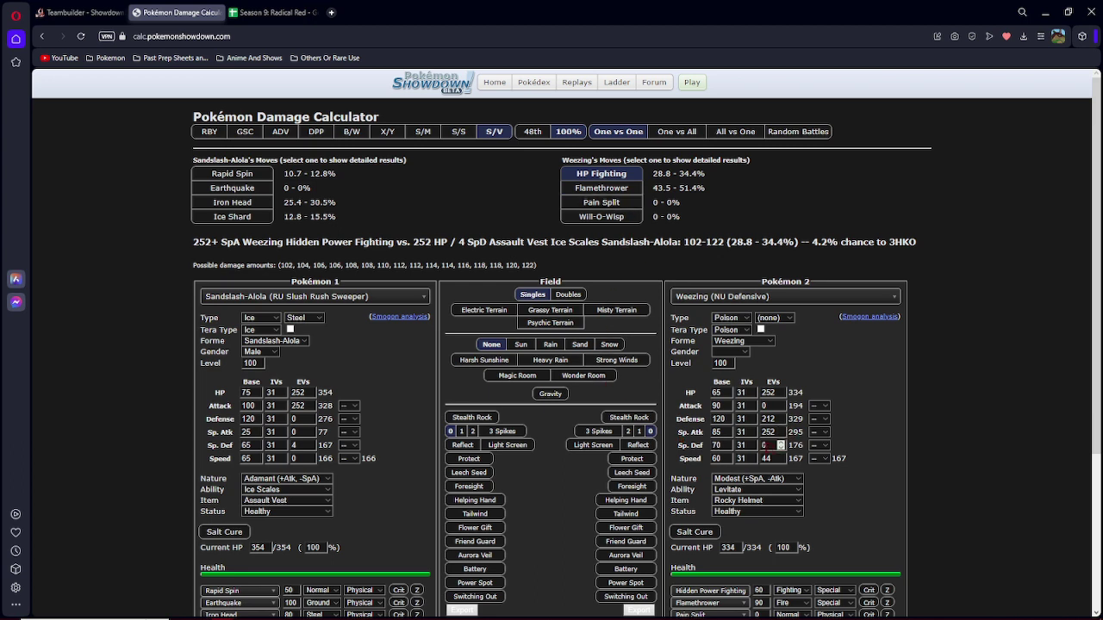
{"action": "left_click", "coordinate": [734, 298]}
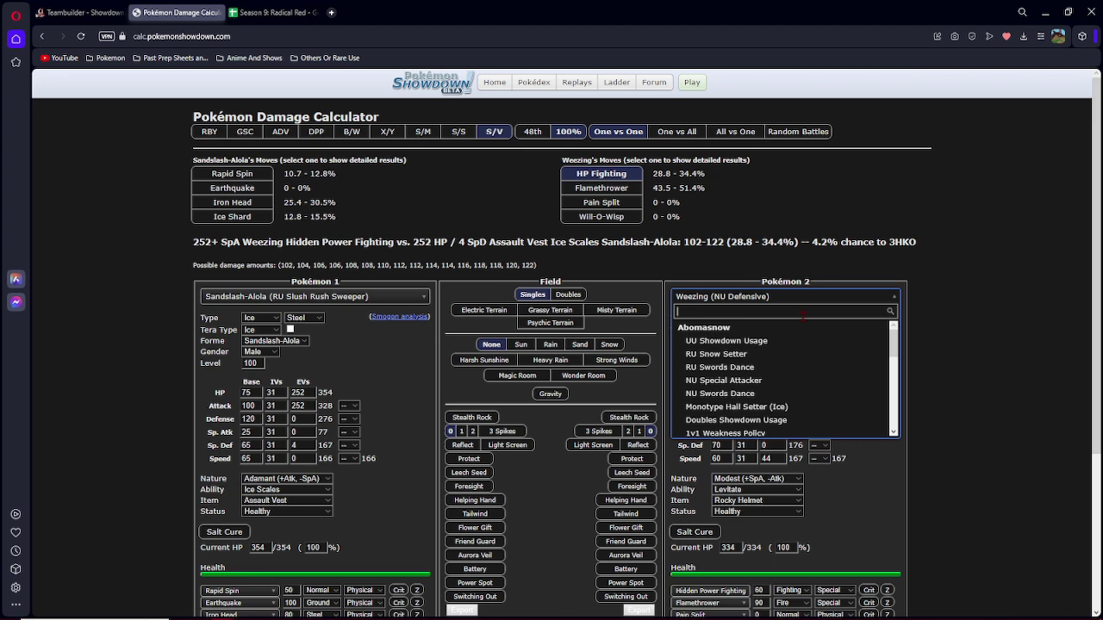
{"action": "type", "text": "chariz"}
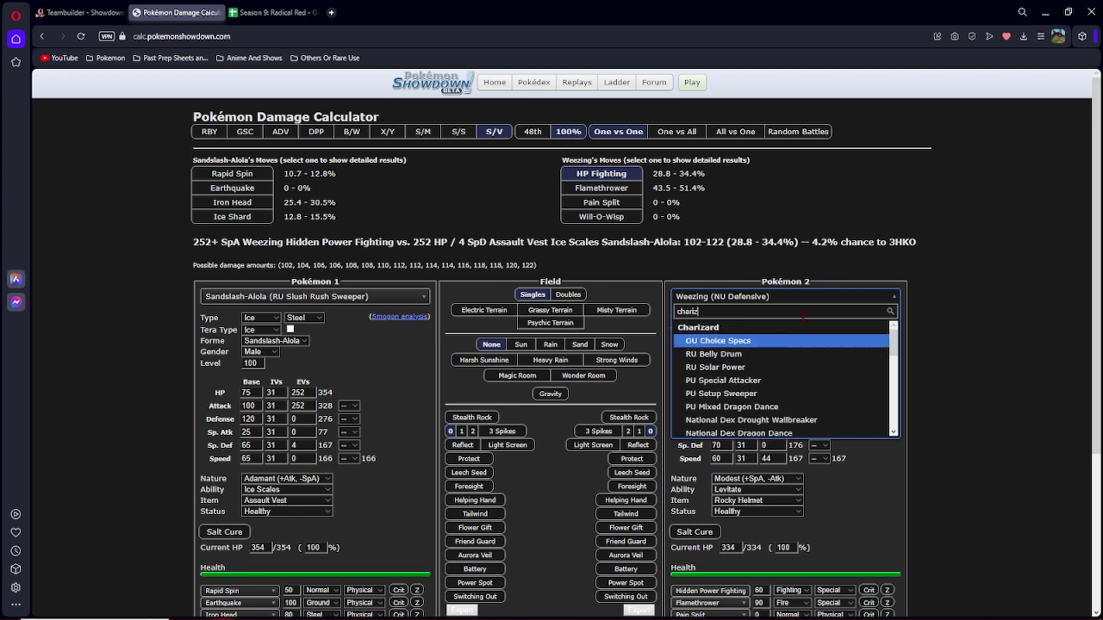
{"action": "type", "text": "ard "}
{"action": "type", "text": "-mega"}
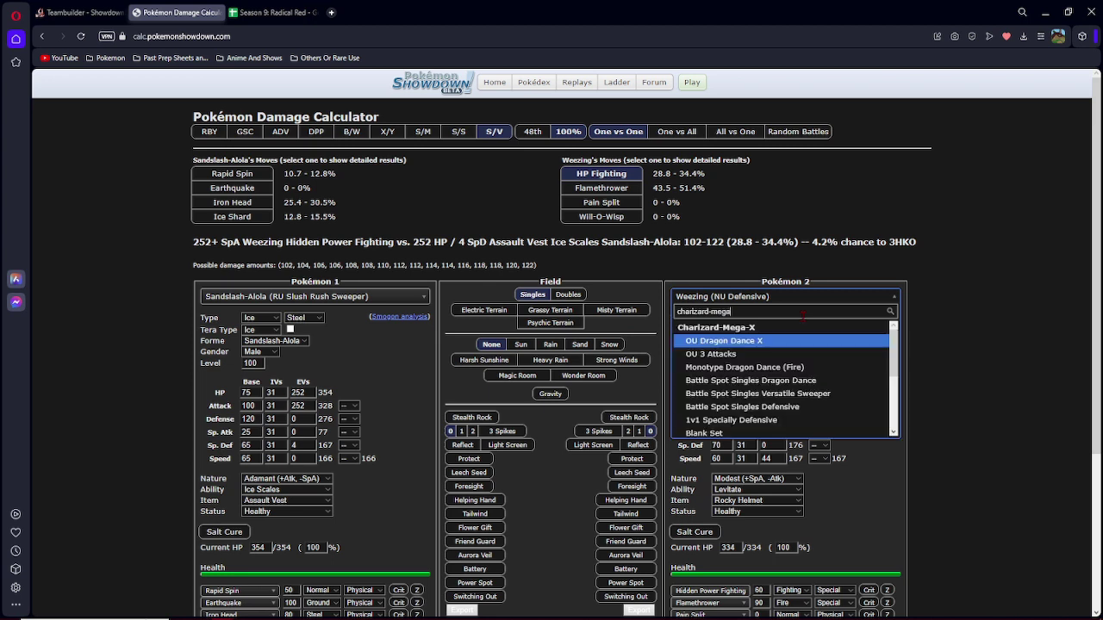
Load Charizard-Mega-X (OU Dragon Dance X) and review its guaranteed Flare Blitz OHKO on Sandslash.
{"action": "key", "text": "Return"}
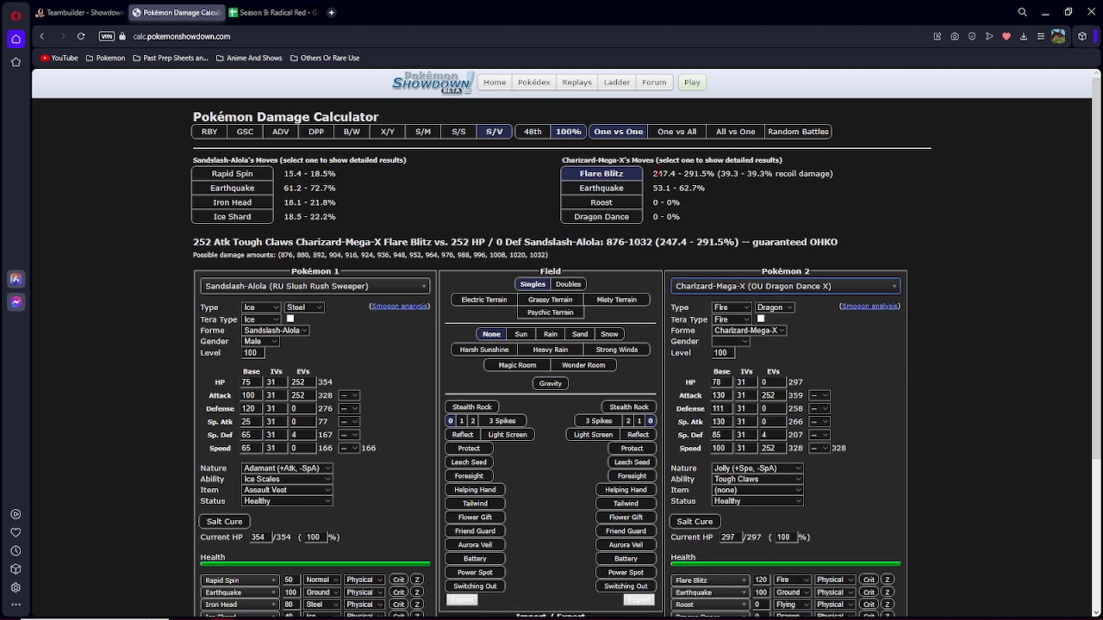
{"action": "left_click_drag", "start_coordinate": [291, 187], "coordinate": [391, 203]}
{"action": "left_click", "coordinate": [391, 203]}
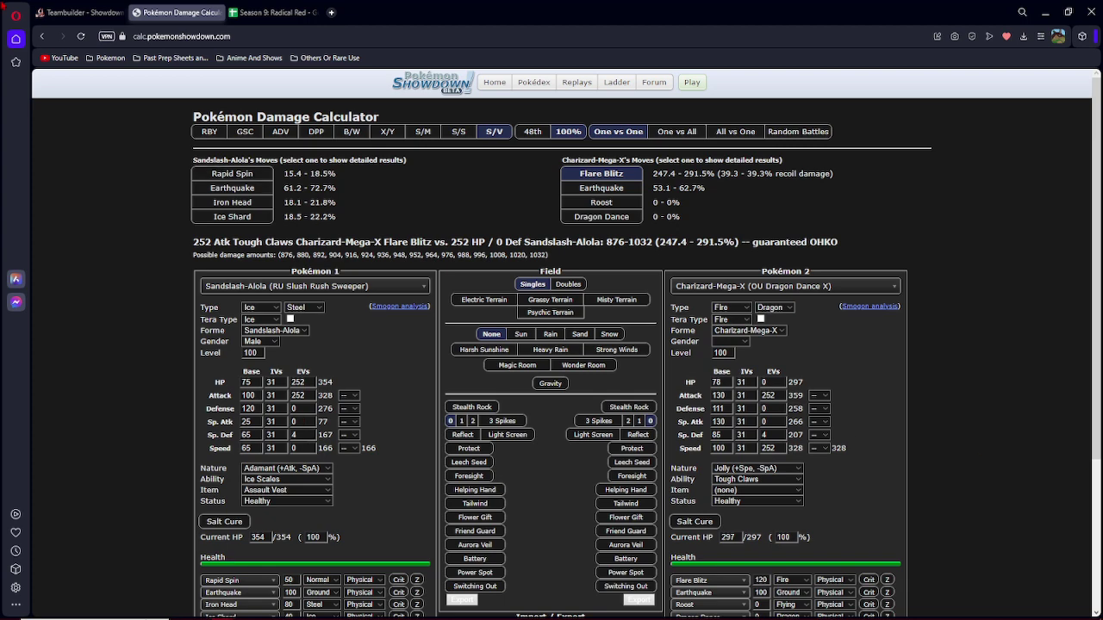
Return to the Teambuilder and show the move list for Sandslash's Rapid Spin slot.
{"action": "left_click", "coordinate": [82, 12]}
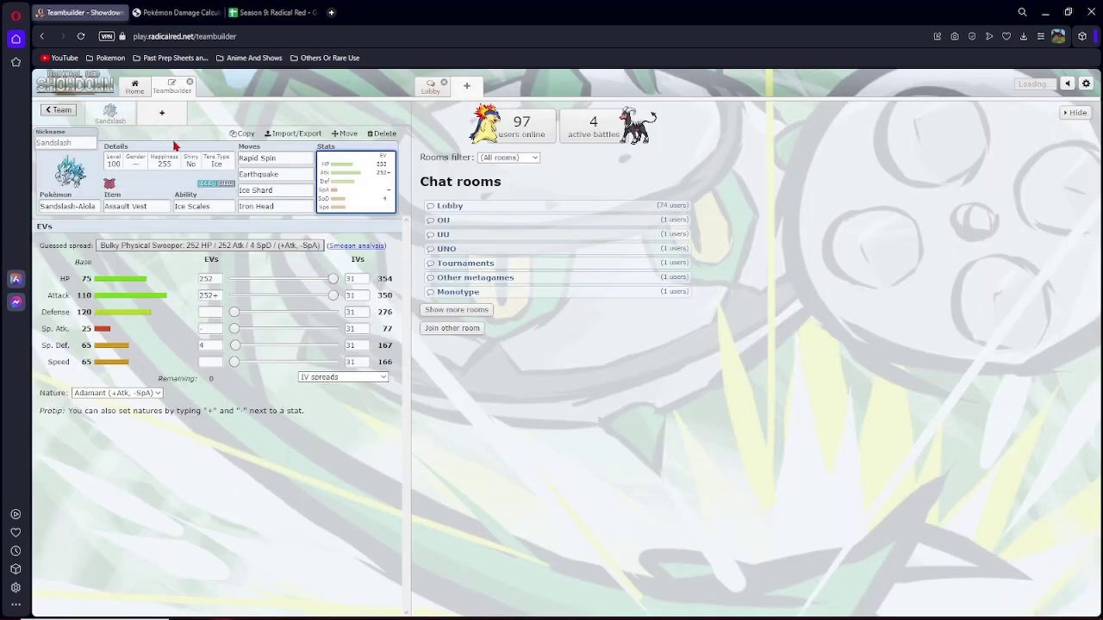
{"action": "left_click", "coordinate": [257, 158]}
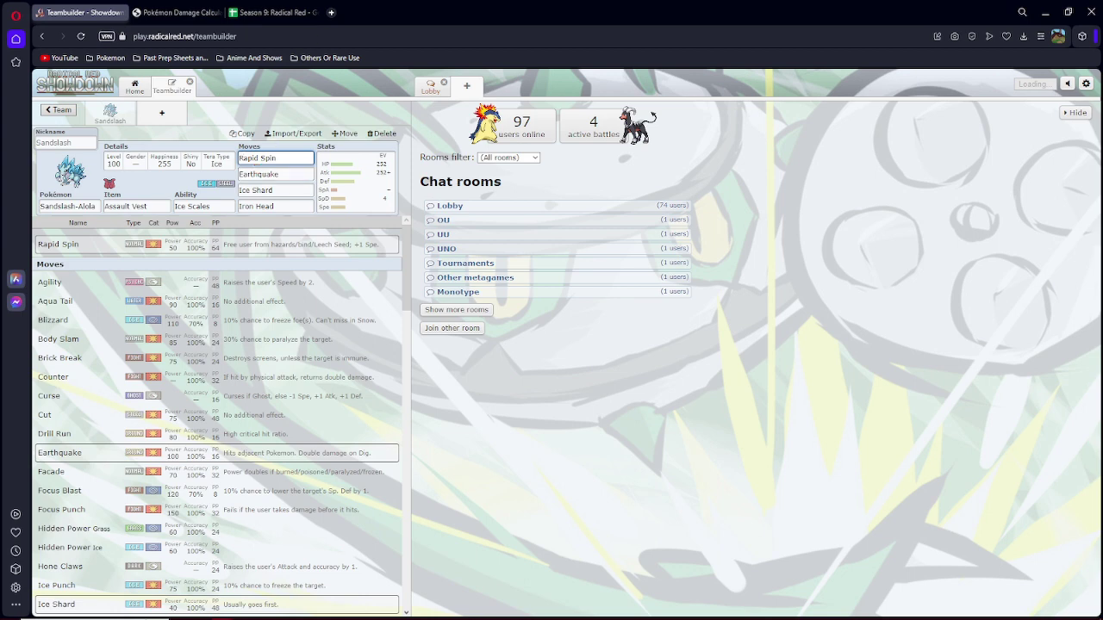
In a new tab, open Serebii's Sandslash Pokédex page on the Alolan form.
{"action": "left_click", "coordinate": [331, 12]}
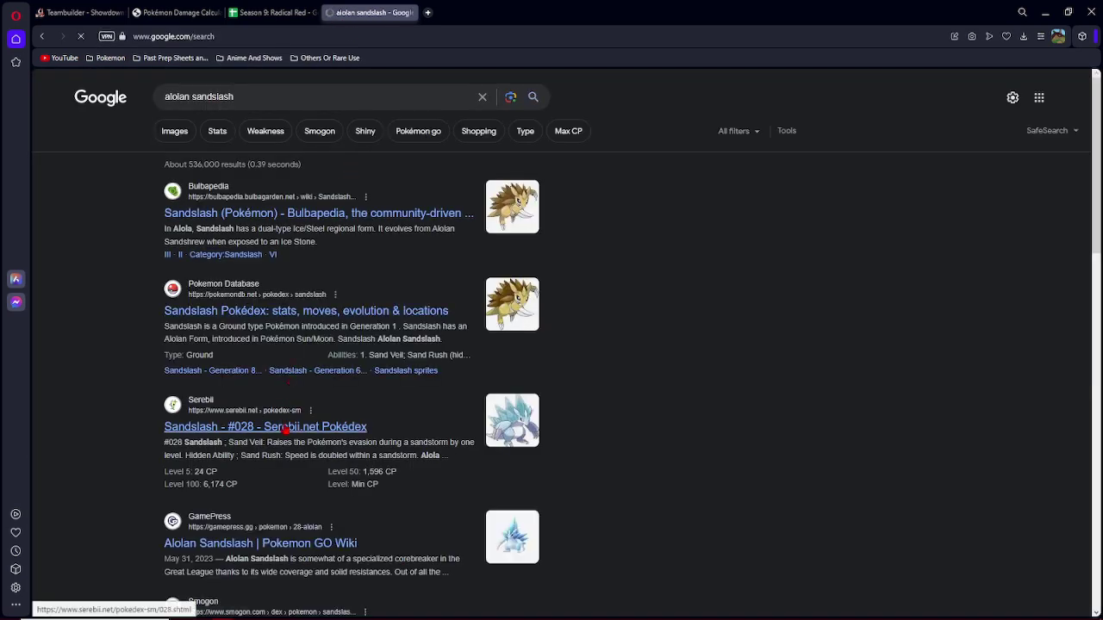
{"action": "left_click", "coordinate": [288, 428]}
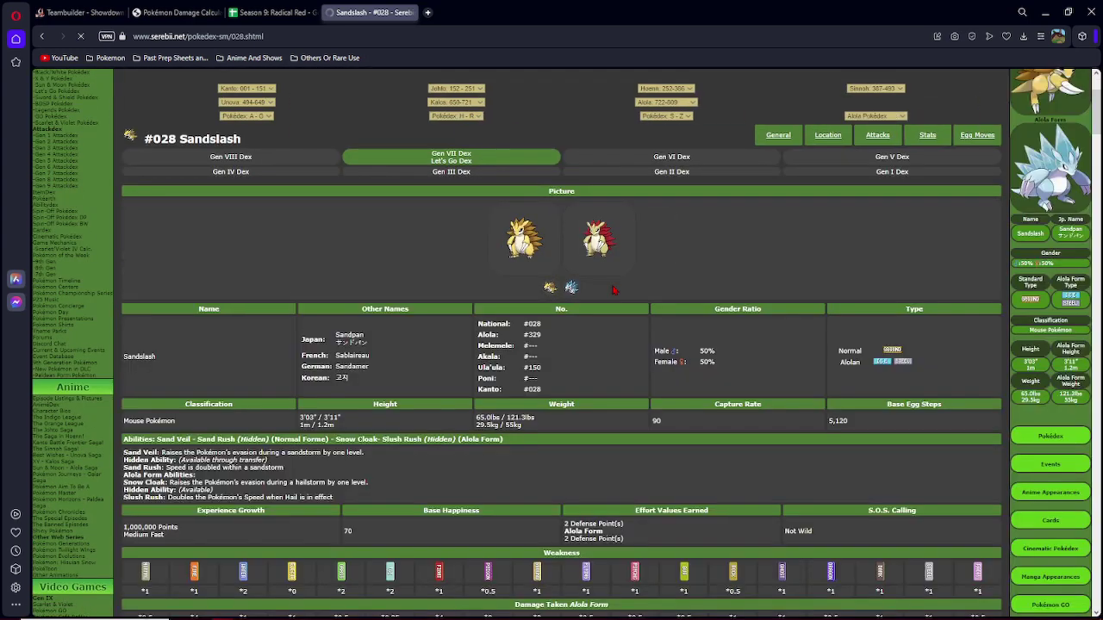
{"action": "left_click", "coordinate": [612, 287]}
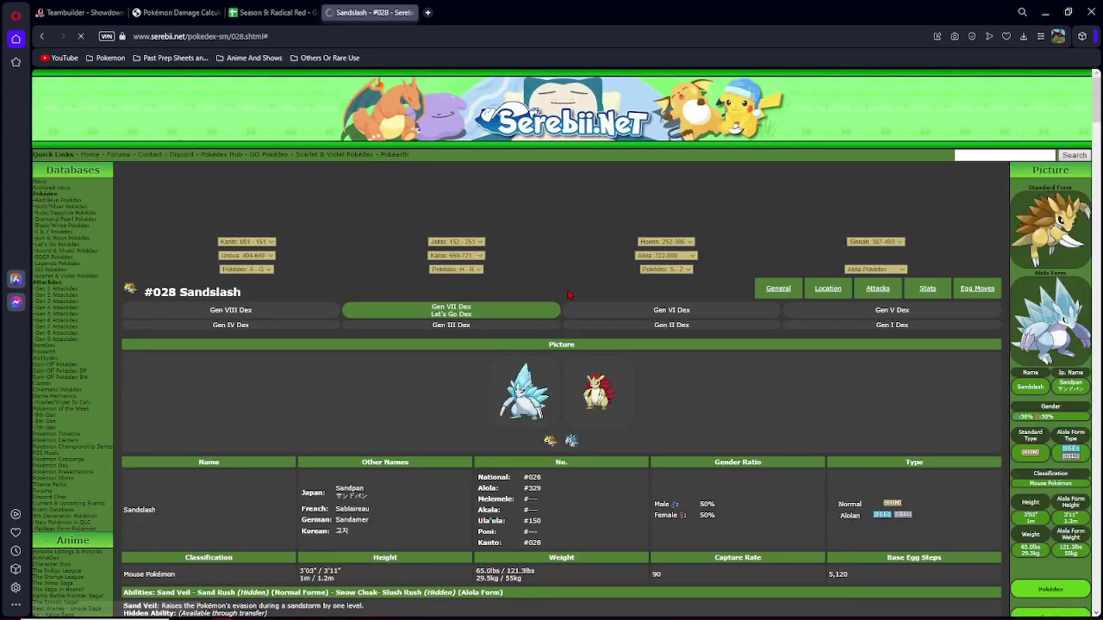
{"action": "scroll", "coordinate": [570, 296], "scroll_direction": "down", "scroll_amount": 4}
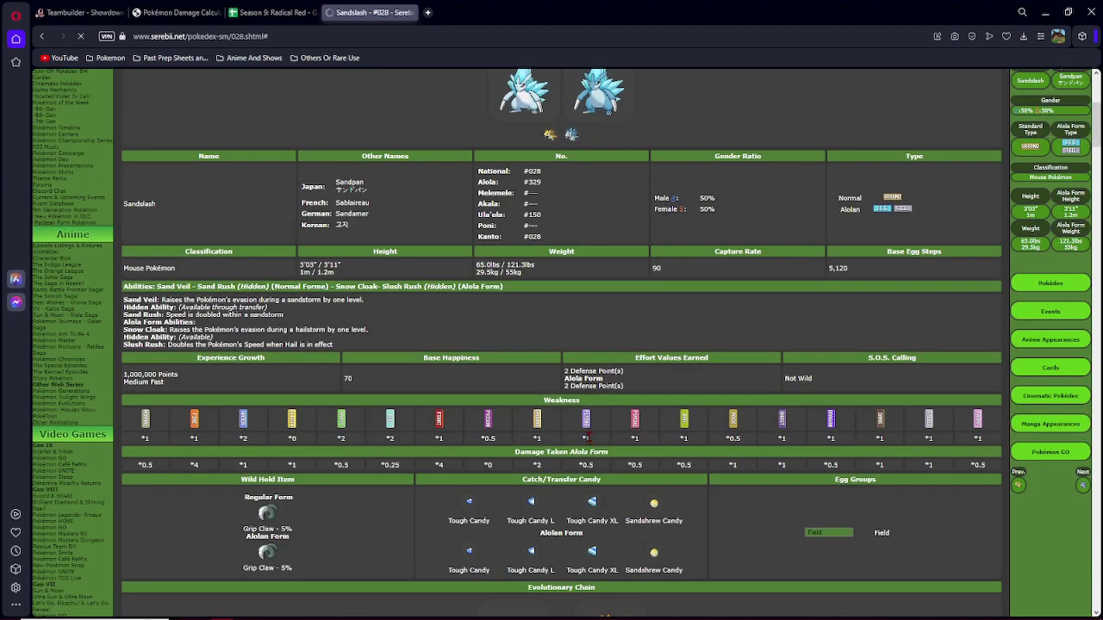
{"action": "scroll", "coordinate": [586, 438], "scroll_direction": "down", "scroll_amount": 5}
{"action": "scroll", "coordinate": [586, 437], "scroll_direction": "down", "scroll_amount": 5}
{"action": "scroll", "coordinate": [586, 437], "scroll_direction": "down", "scroll_amount": 4}
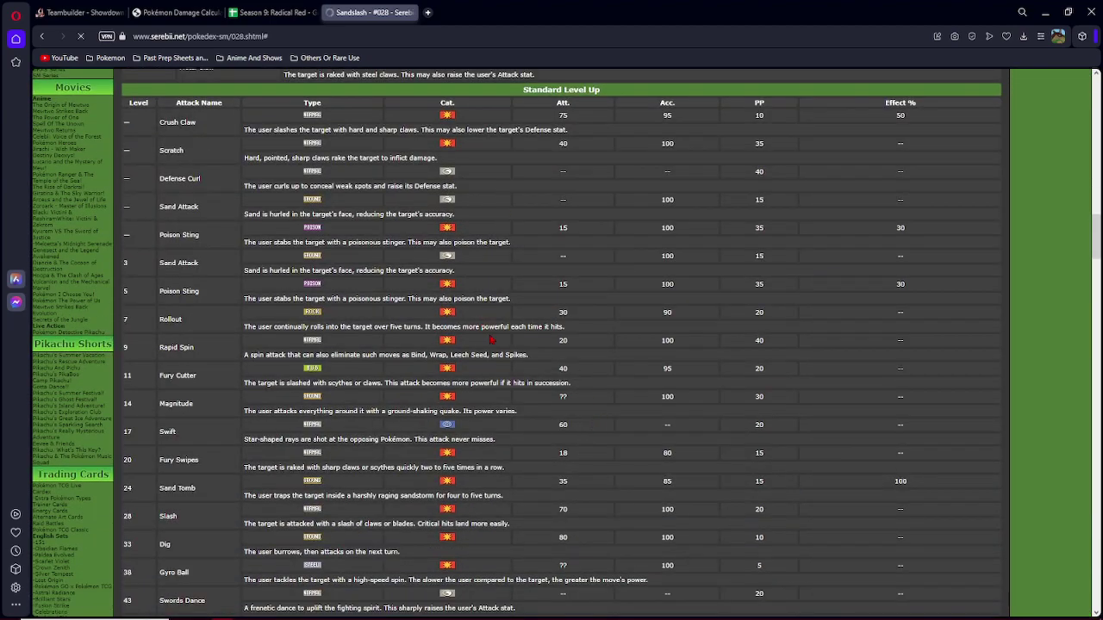
{"action": "scroll", "coordinate": [494, 340], "scroll_direction": "up", "scroll_amount": 1}
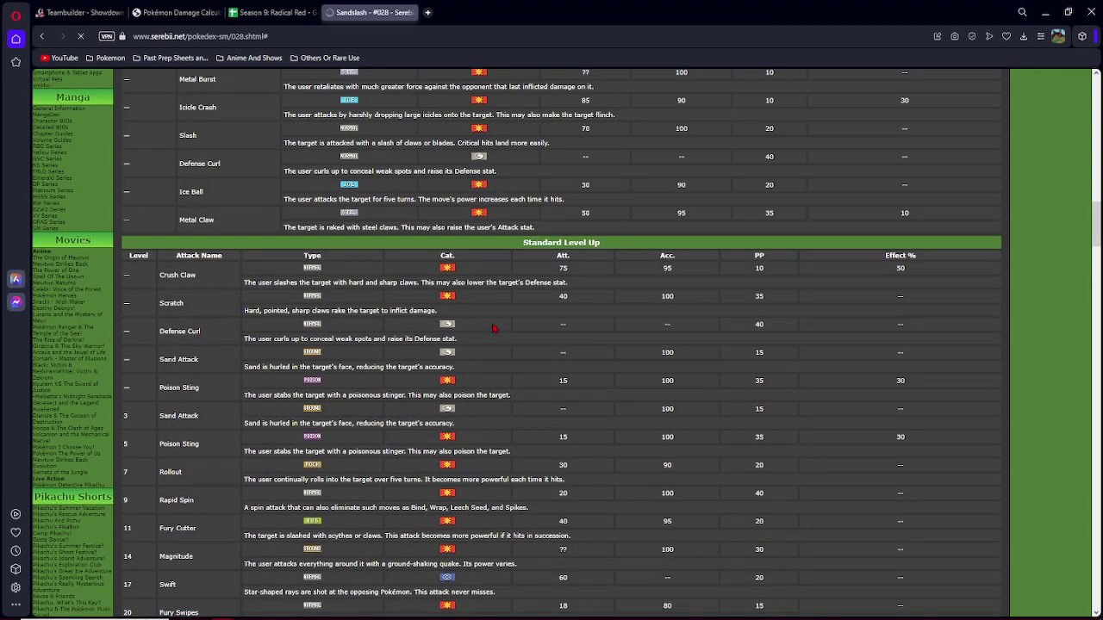
{"action": "scroll", "coordinate": [494, 340], "scroll_direction": "up", "scroll_amount": 3}
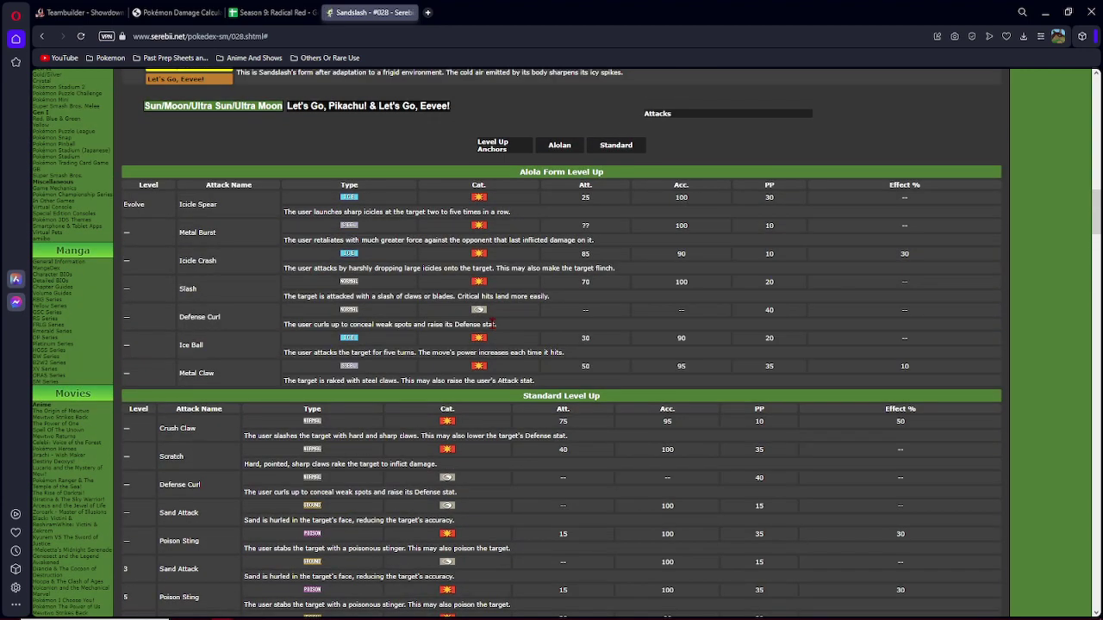
{"action": "scroll", "coordinate": [493, 324], "scroll_direction": "down", "scroll_amount": 3}
{"action": "scroll", "coordinate": [493, 324], "scroll_direction": "down", "scroll_amount": 1}
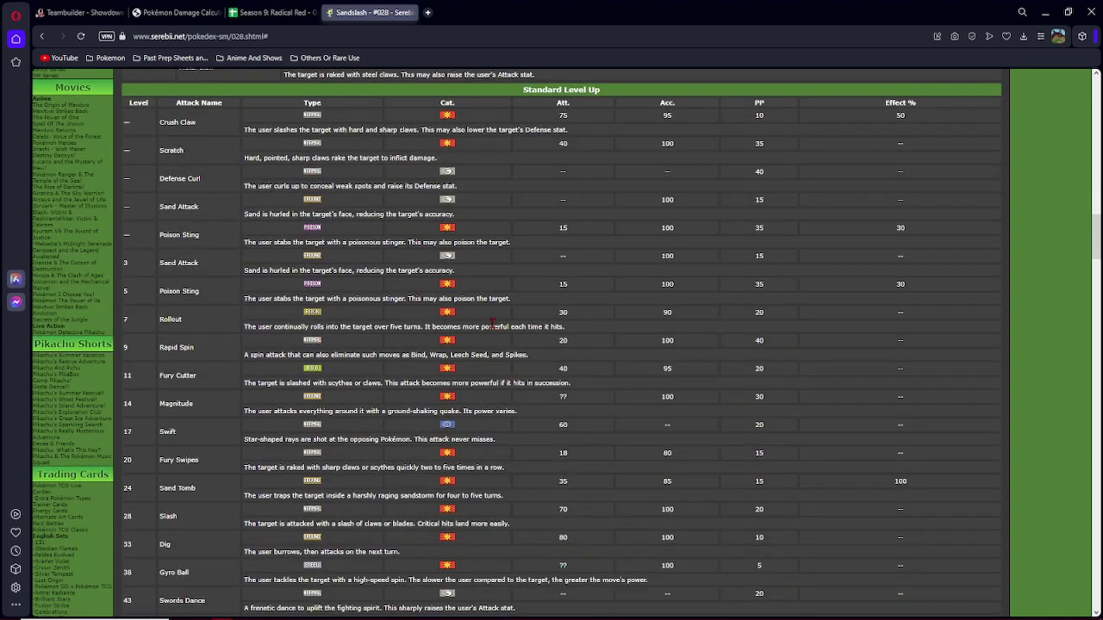
{"action": "scroll", "coordinate": [181, 352], "scroll_direction": "down", "scroll_amount": 4}
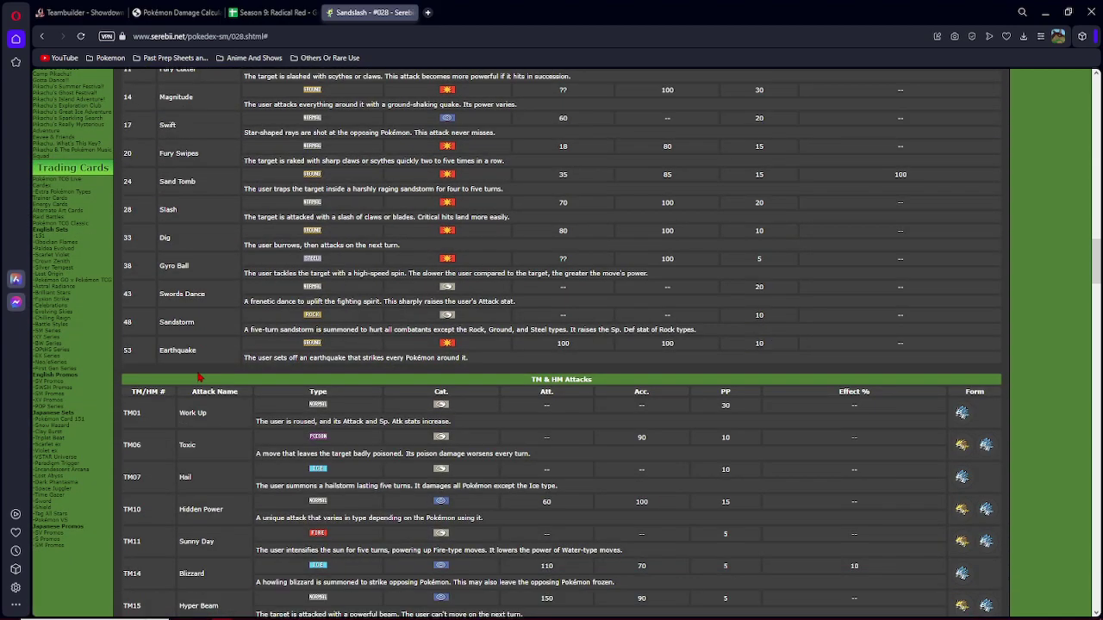
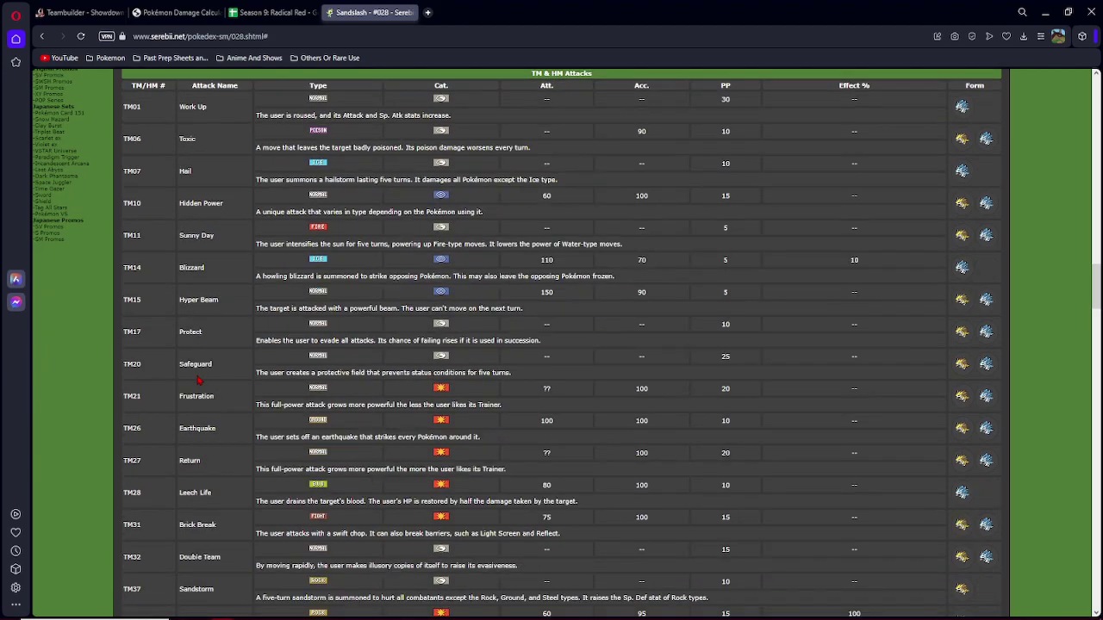
{"action": "scroll", "coordinate": [199, 379], "scroll_direction": "down", "scroll_amount": 2}
{"action": "scroll", "coordinate": [198, 379], "scroll_direction": "down", "scroll_amount": 2}
{"action": "scroll", "coordinate": [199, 379], "scroll_direction": "down", "scroll_amount": 1}
{"action": "scroll", "coordinate": [198, 379], "scroll_direction": "down", "scroll_amount": 1}
{"action": "scroll", "coordinate": [198, 381], "scroll_direction": "down", "scroll_amount": 2}
{"action": "scroll", "coordinate": [198, 381], "scroll_direction": "down", "scroll_amount": 2}
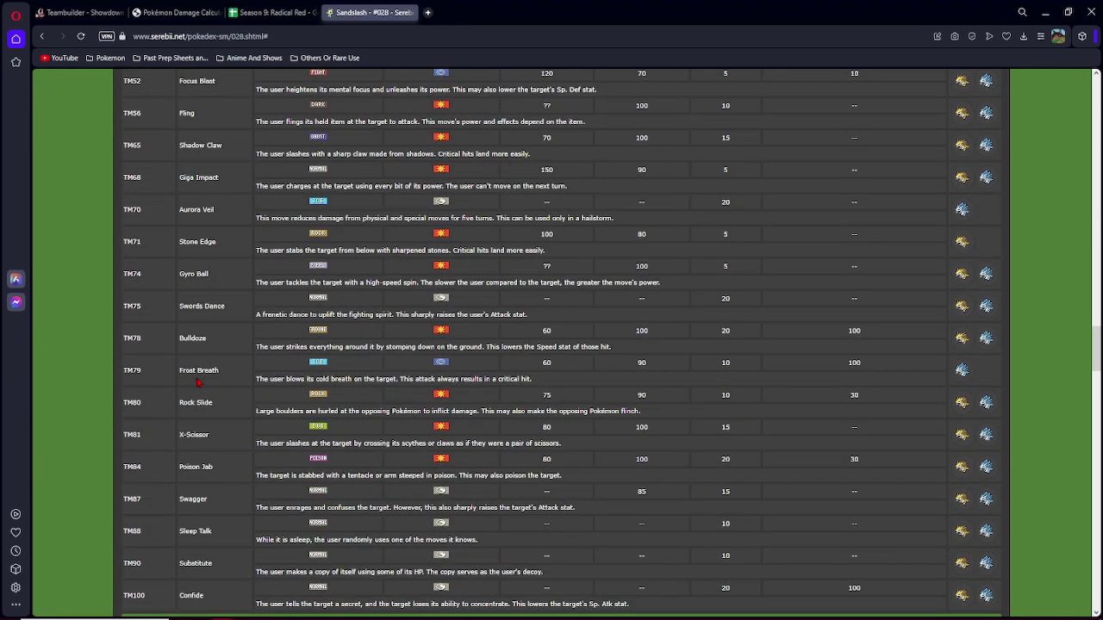
{"action": "scroll", "coordinate": [198, 381], "scroll_direction": "down", "scroll_amount": 2}
{"action": "scroll", "coordinate": [198, 382], "scroll_direction": "down", "scroll_amount": 1}
{"action": "scroll", "coordinate": [198, 382], "scroll_direction": "down", "scroll_amount": 2}
{"action": "scroll", "coordinate": [199, 382], "scroll_direction": "up", "scroll_amount": 5}
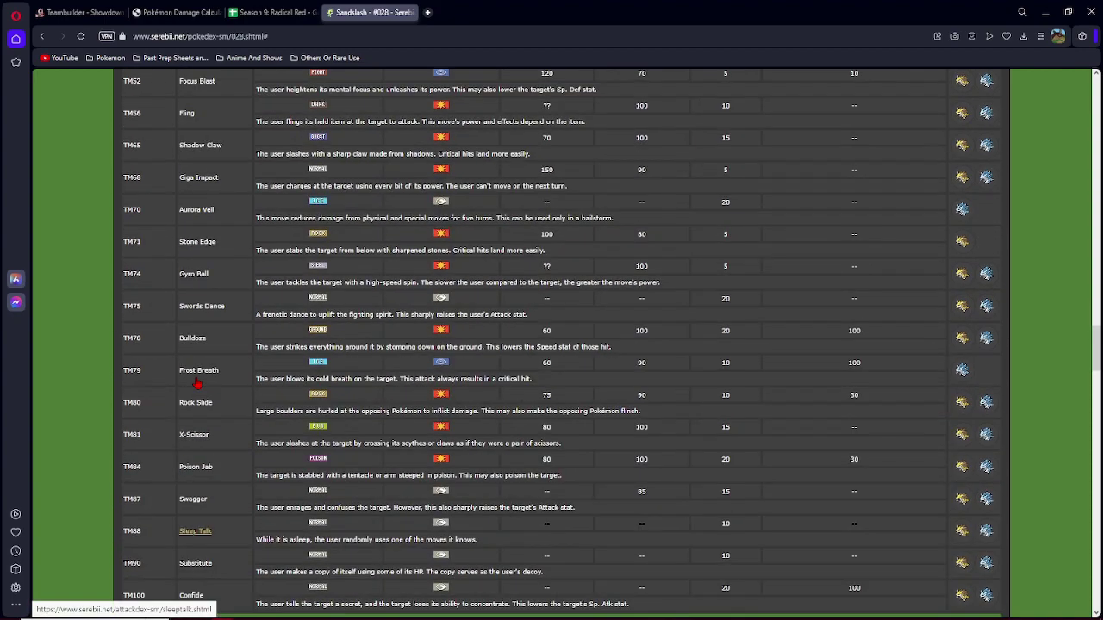
Search the page for Earthquake, Iron Head and Ice Shard, then clear the search.
{"action": "key", "text": "ctrl+f"}
{"action": "type", "text": "earthqu"}
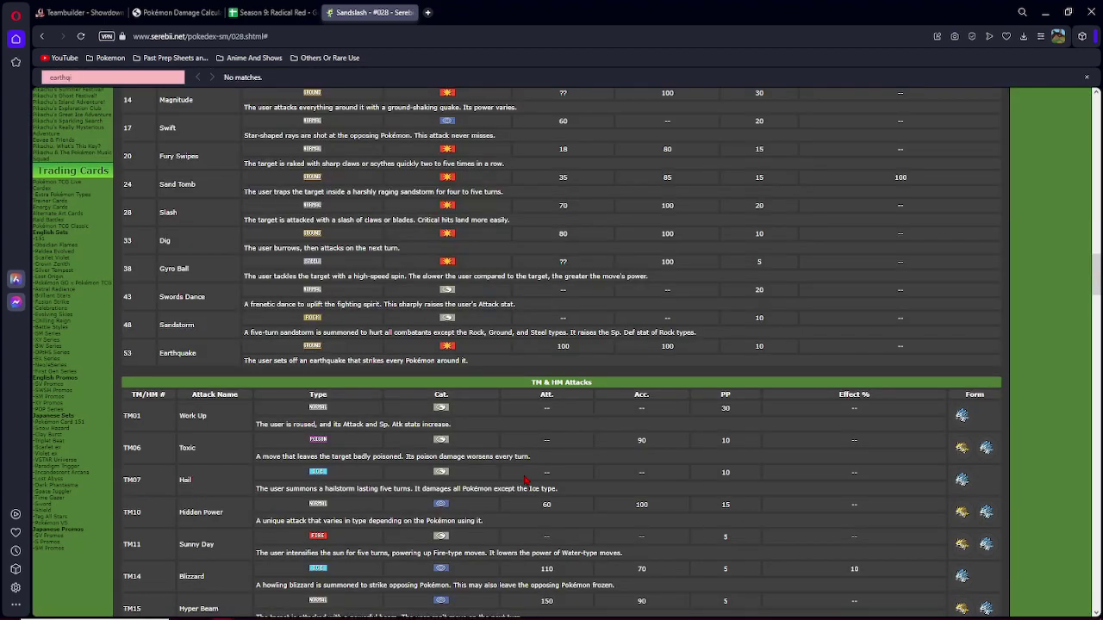
{"action": "key", "text": "BackSpace"}
{"action": "key", "text": "BackSpace"}
{"action": "key", "text": "BackSpace"}
{"action": "key", "text": "BackSpace"}
{"action": "type", "text": "iron he"}
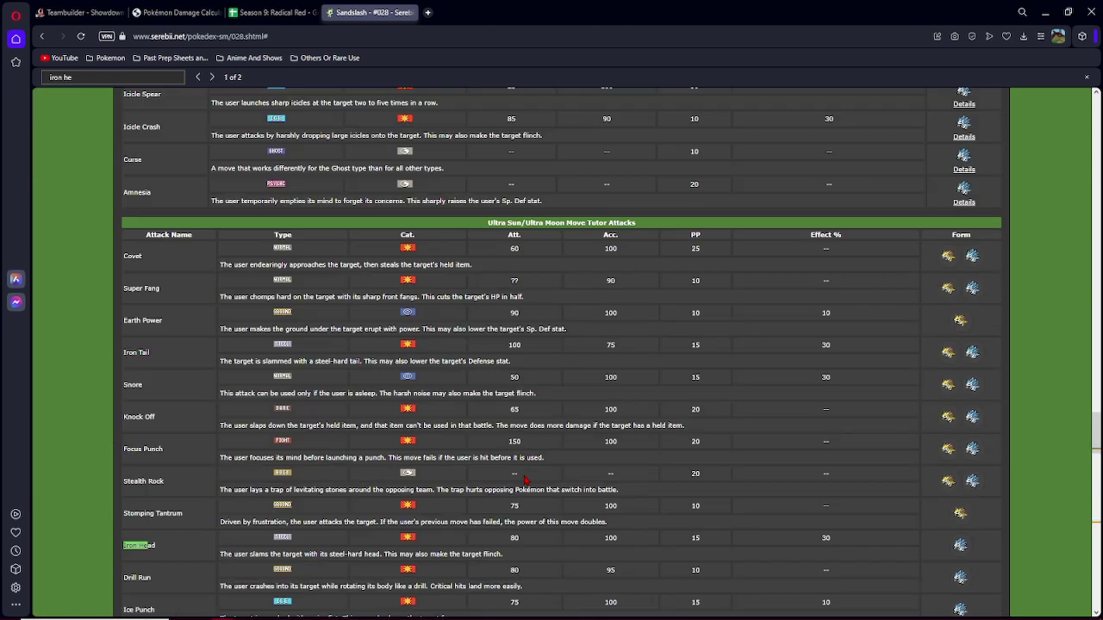
{"action": "key", "text": "BackSpace"}
{"action": "key", "text": "BackSpace"}
{"action": "key", "text": "BackSpace"}
{"action": "type", "text": "ce shar"}
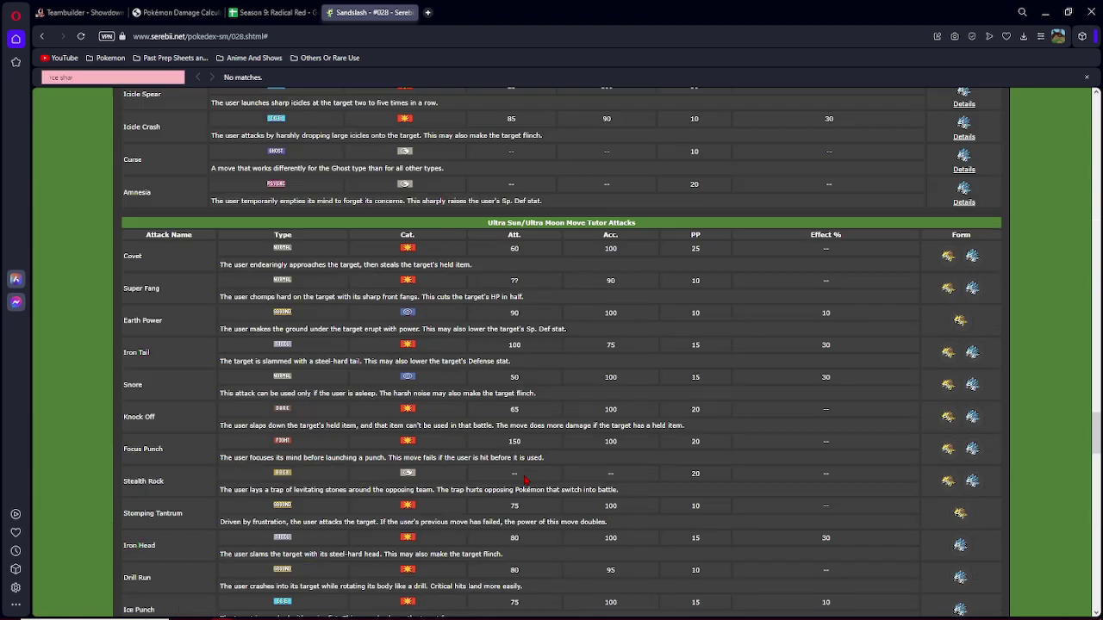
{"action": "key", "text": "BackSpace"}
{"action": "key", "text": "BackSpace"}
{"action": "key", "text": "BackSpace"}
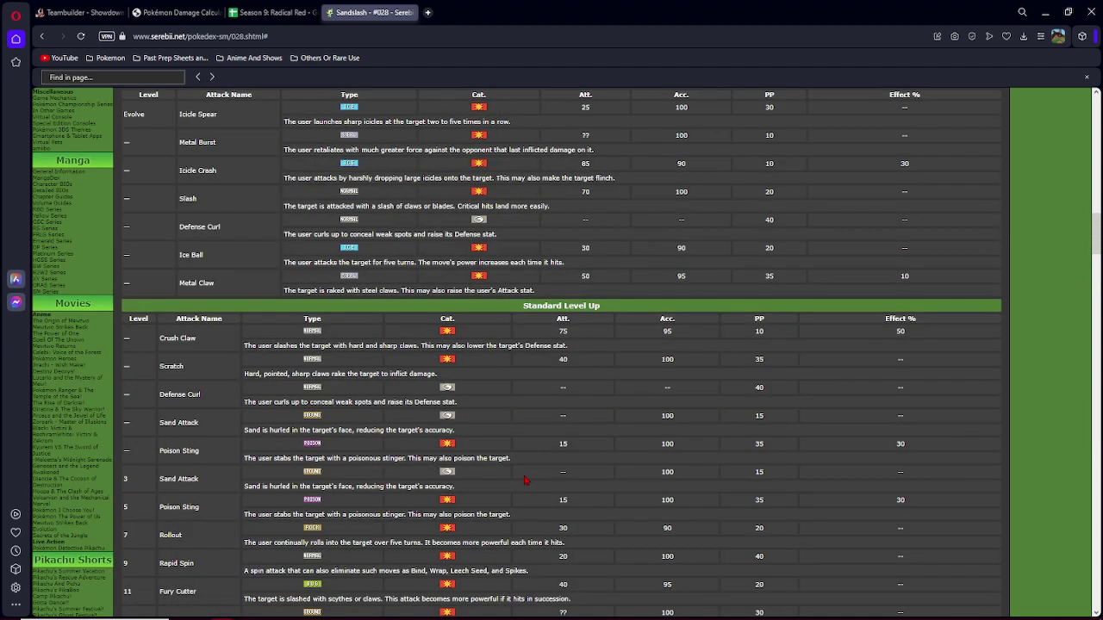
Set the team format to [Gen 8] Draft, validate it, and start a new Pokémon slot.
{"action": "left_click", "coordinate": [77, 12]}
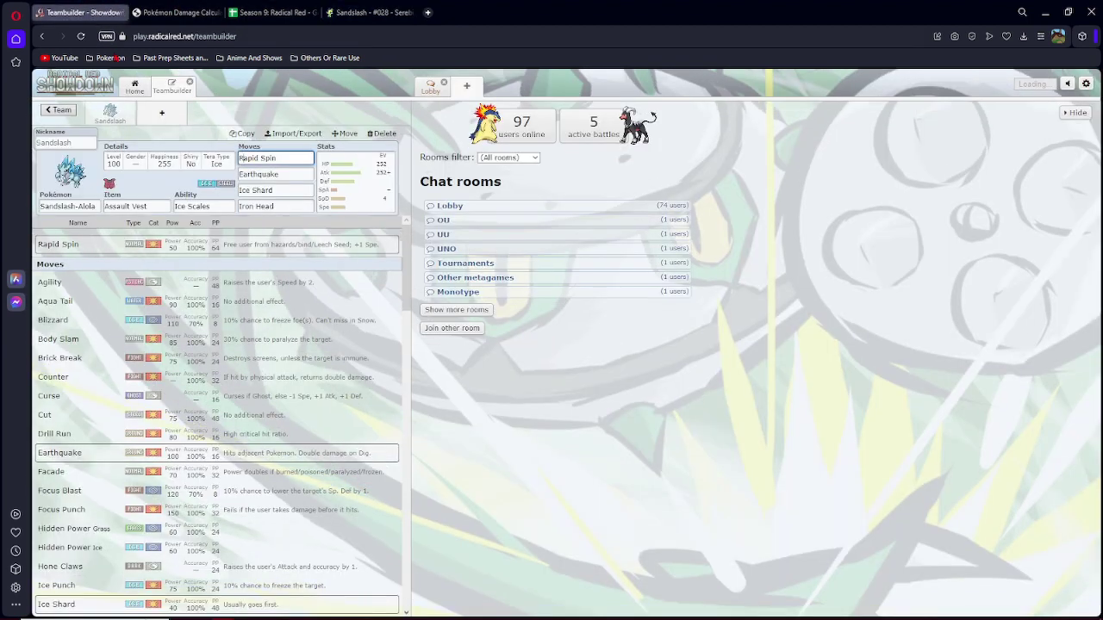
{"action": "left_click", "coordinate": [60, 110]}
{"action": "left_click", "coordinate": [100, 156]}
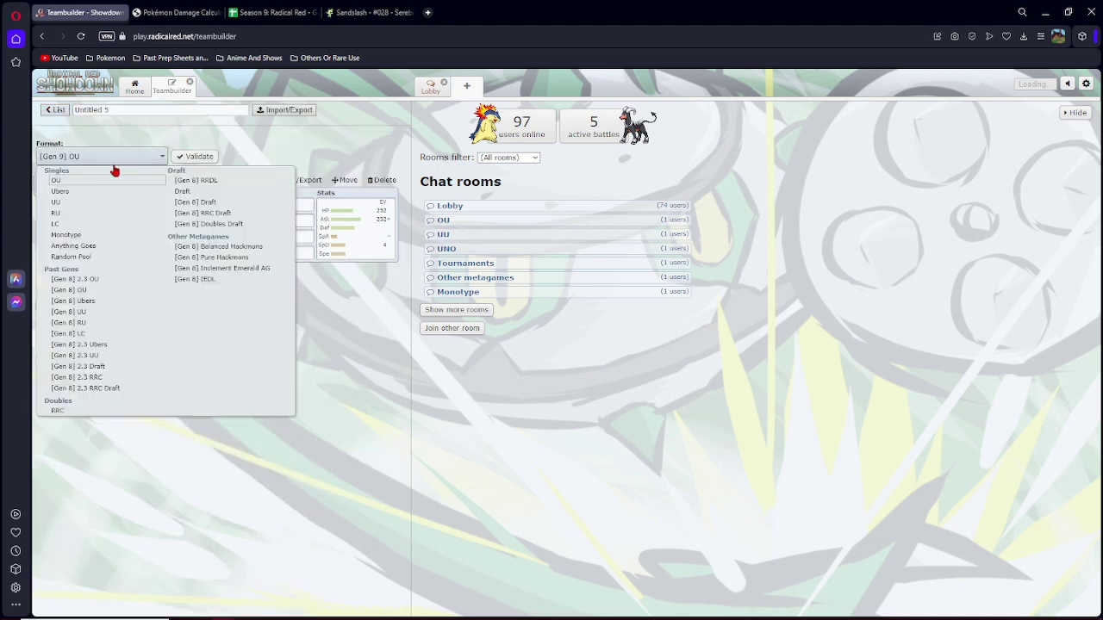
{"action": "left_click", "coordinate": [185, 191]}
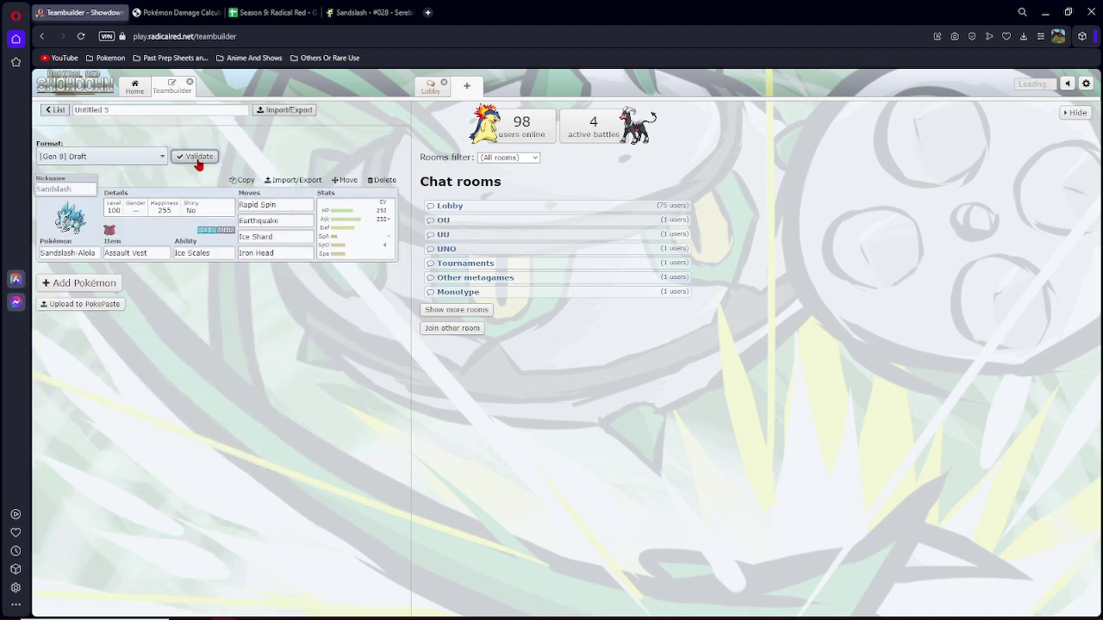
{"action": "left_click", "coordinate": [195, 156]}
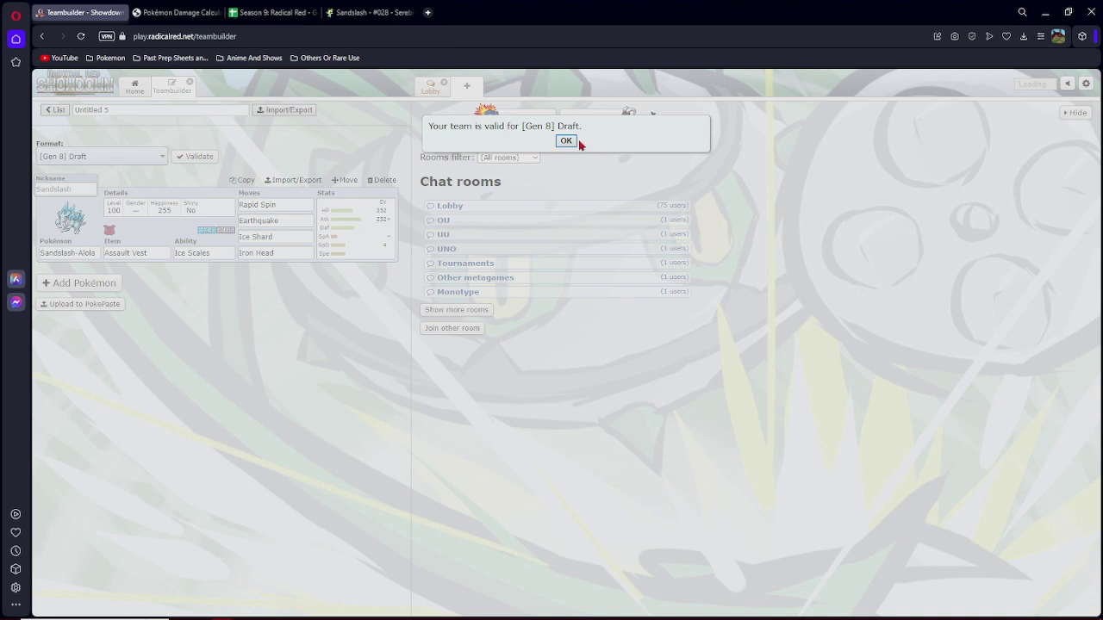
{"action": "left_click", "coordinate": [567, 141]}
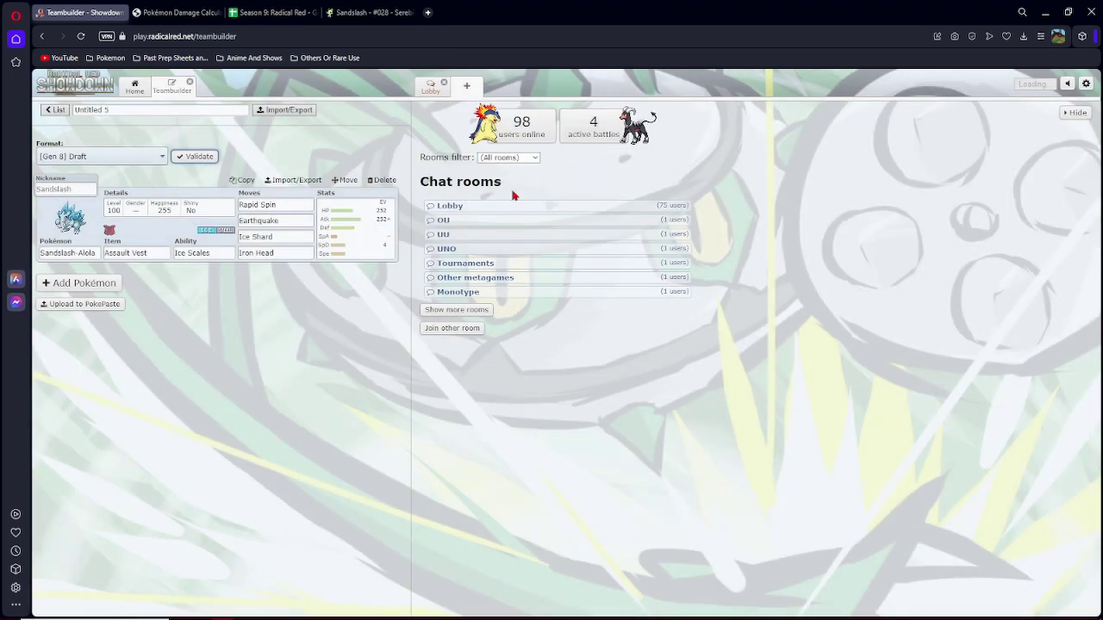
{"action": "left_click", "coordinate": [278, 237]}
{"action": "left_click", "coordinate": [161, 113]}
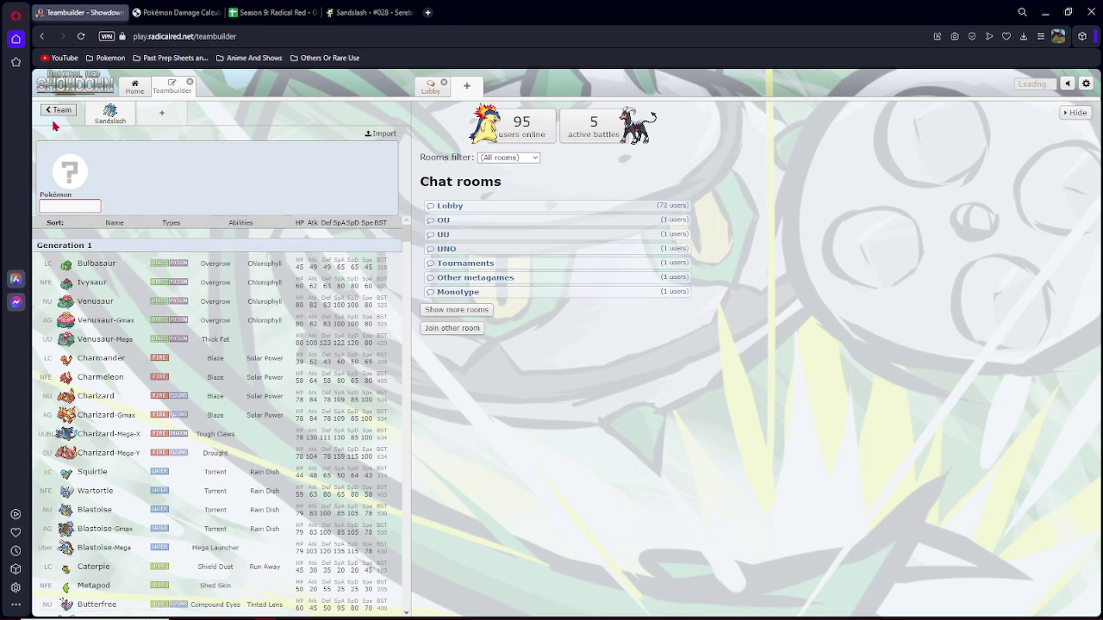
Review Sandslash-Alola's set, then add Venusaur-Gmax as the second team member.
{"action": "left_click", "coordinate": [98, 122]}
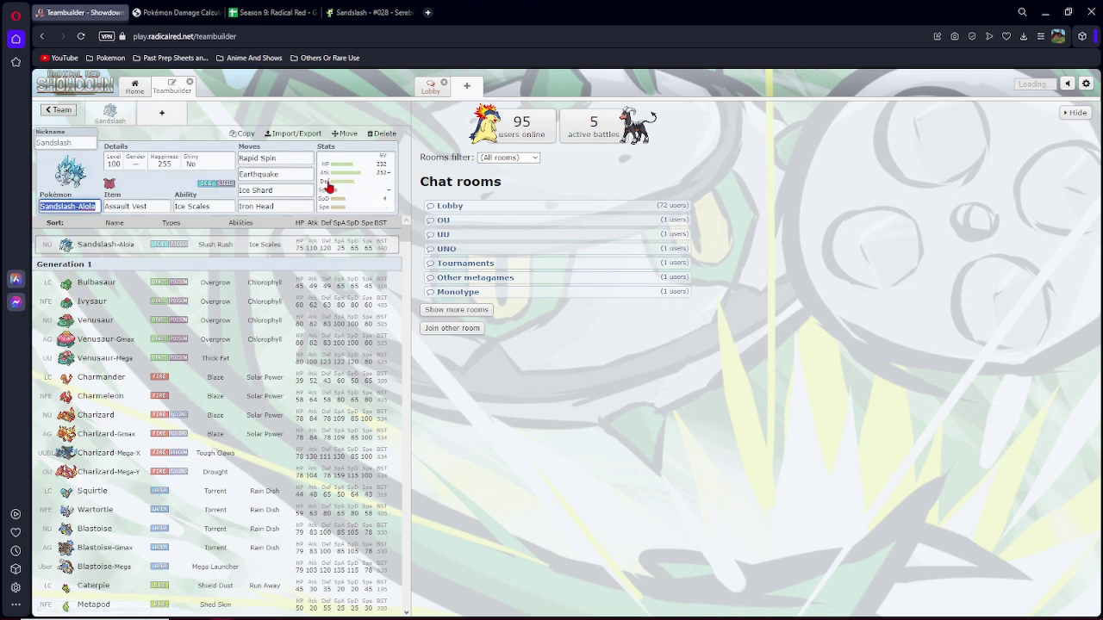
{"action": "left_click", "coordinate": [59, 110]}
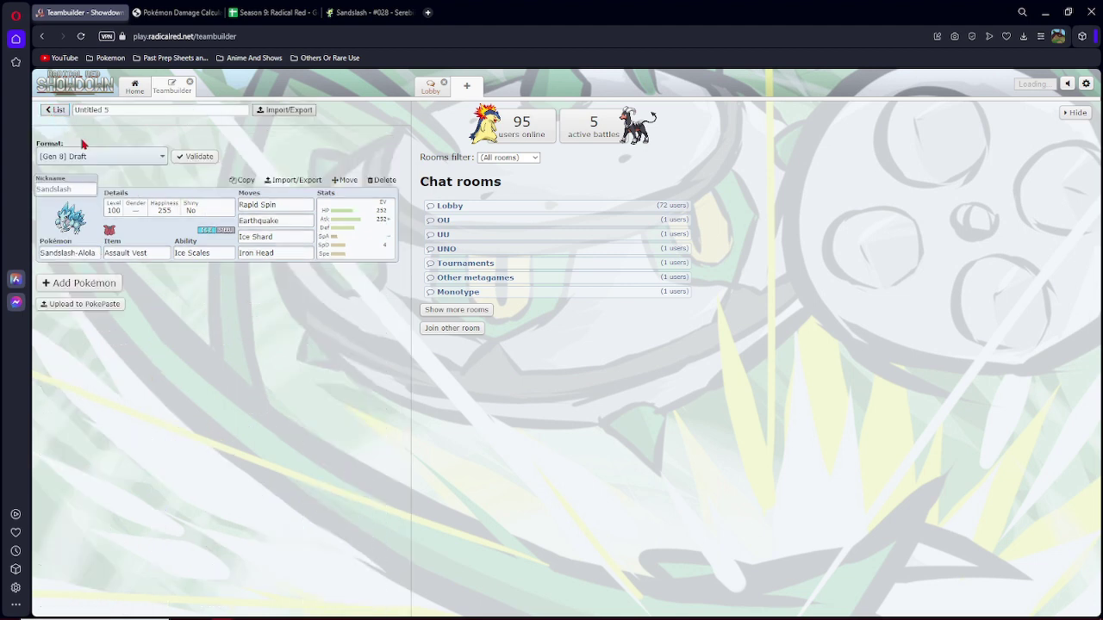
{"action": "left_click", "coordinate": [85, 283]}
{"action": "left_click", "coordinate": [112, 319]}
{"action": "left_click", "coordinate": [198, 220]}
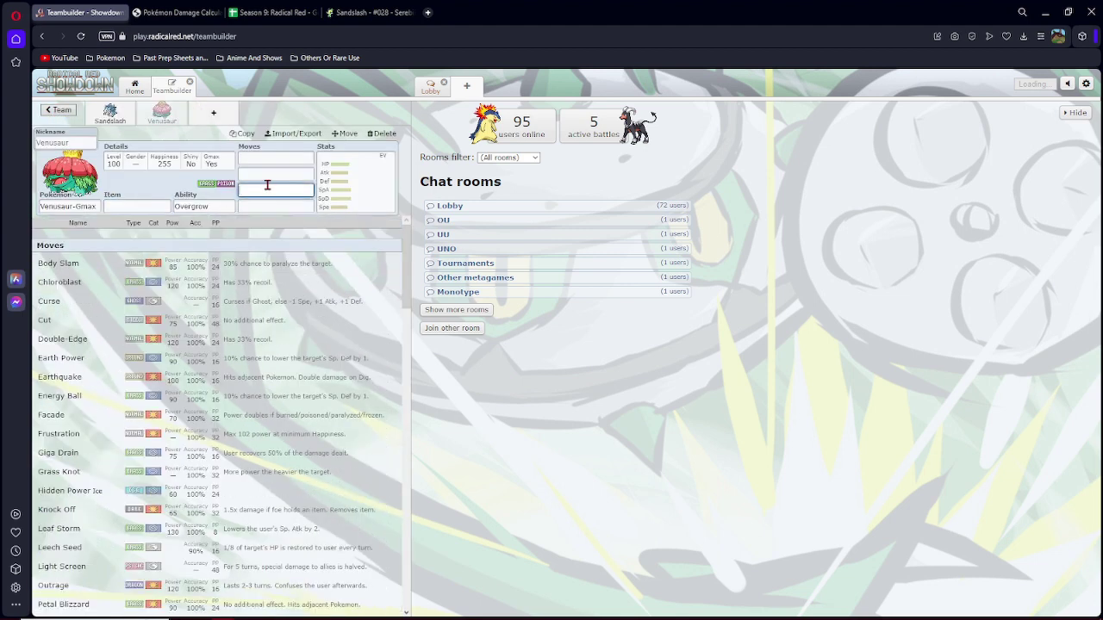
{"action": "left_click", "coordinate": [267, 185]}
{"action": "left_click", "coordinate": [59, 110]}
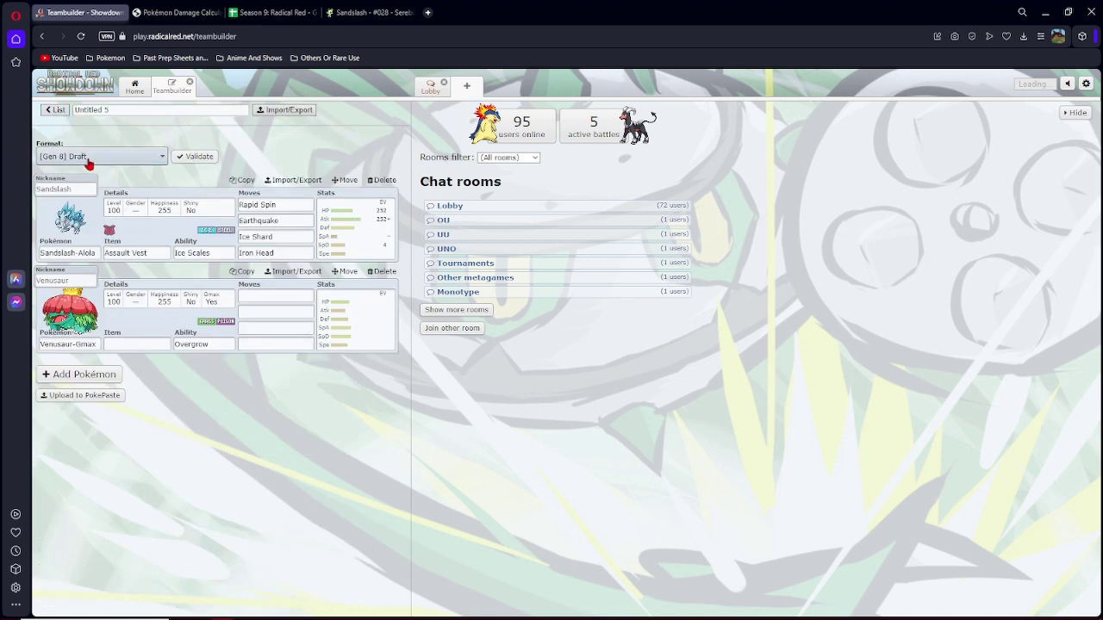
{"action": "left_click", "coordinate": [67, 343]}
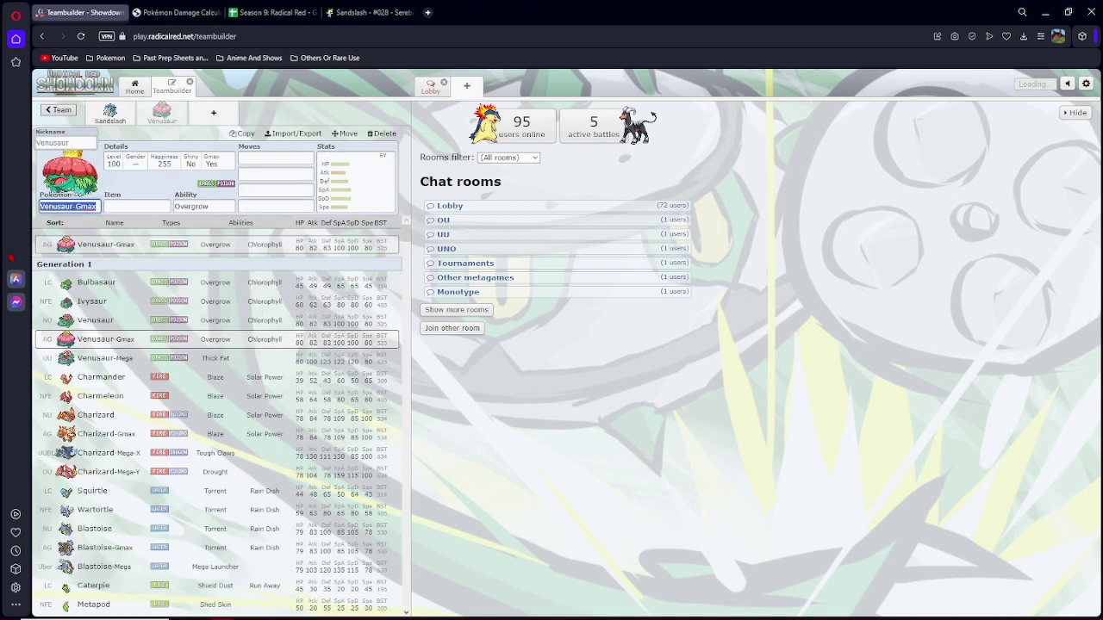
Replace Venusaur-Gmax with Electivire and clear a partial first-move search.
{"action": "key", "text": "BackSpace"}
{"action": "type", "text": "electi"}
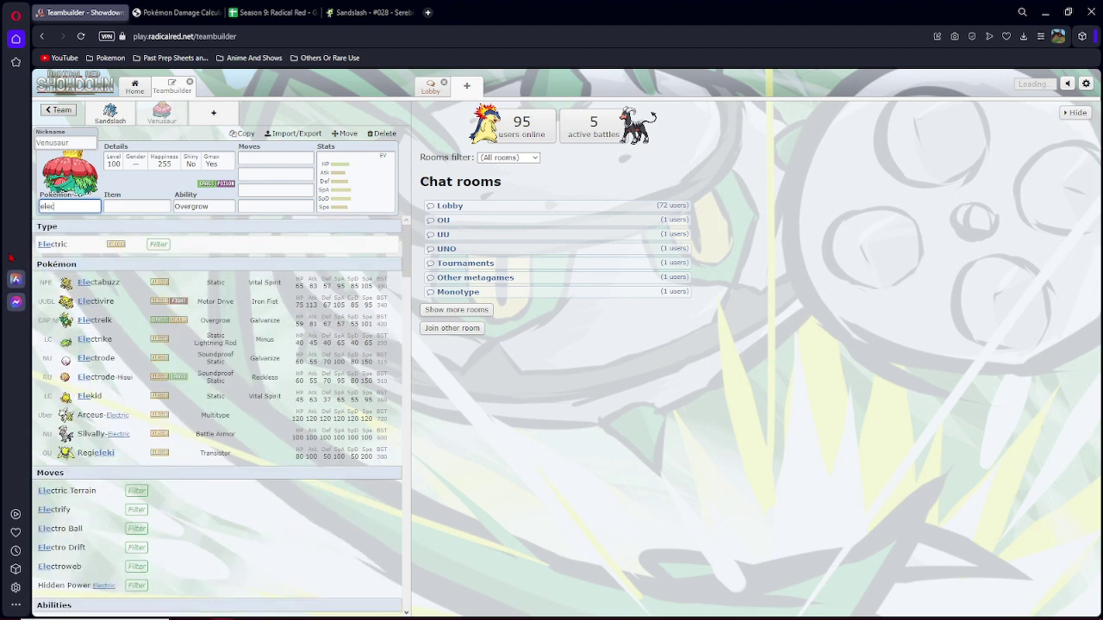
{"action": "key", "text": "Return"}
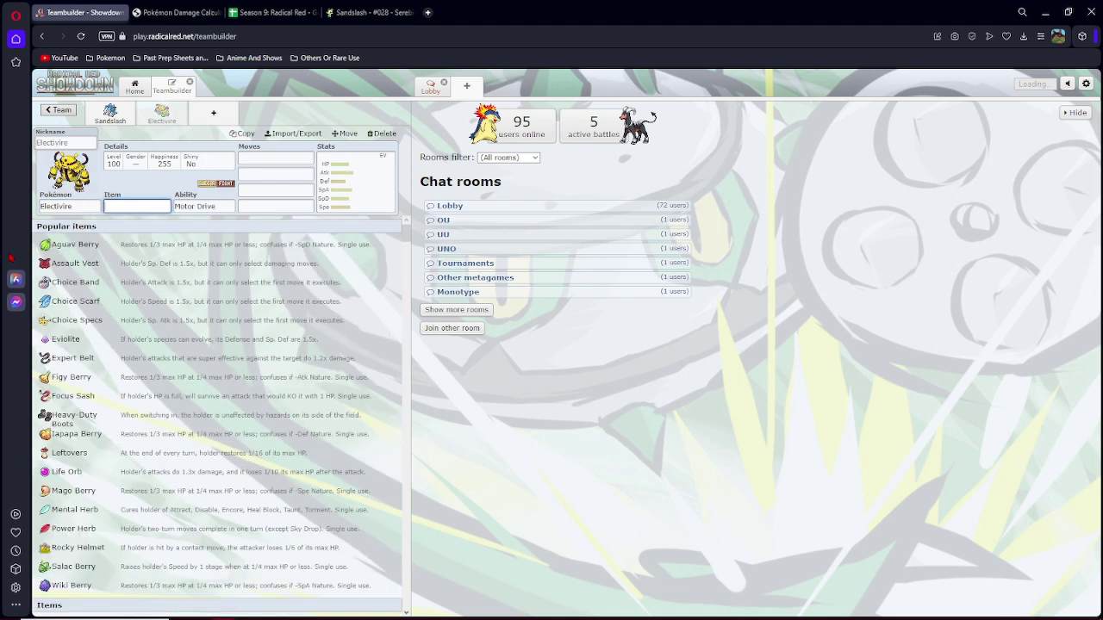
{"action": "left_click", "coordinate": [250, 170]}
{"action": "type", "text": "dra"}
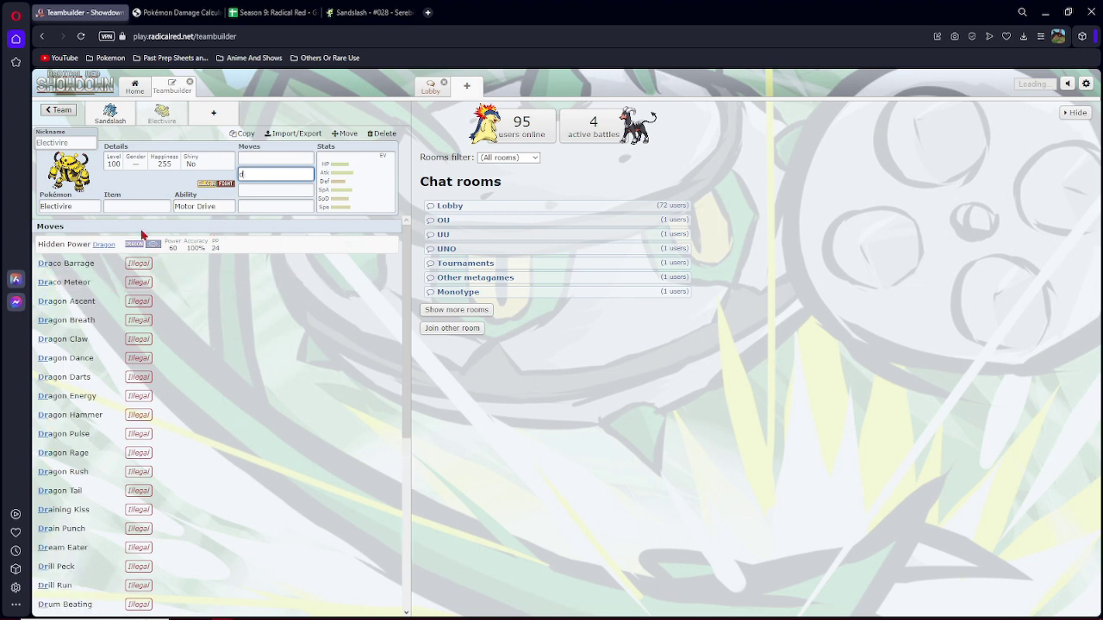
{"action": "key", "text": "BackSpace"}
{"action": "key", "text": "BackSpace"}
{"action": "key", "text": "BackSpace"}
Check Sandslash's Ice Shard slot, then delete 'Electivire' from the species field.
{"action": "left_click", "coordinate": [109, 114]}
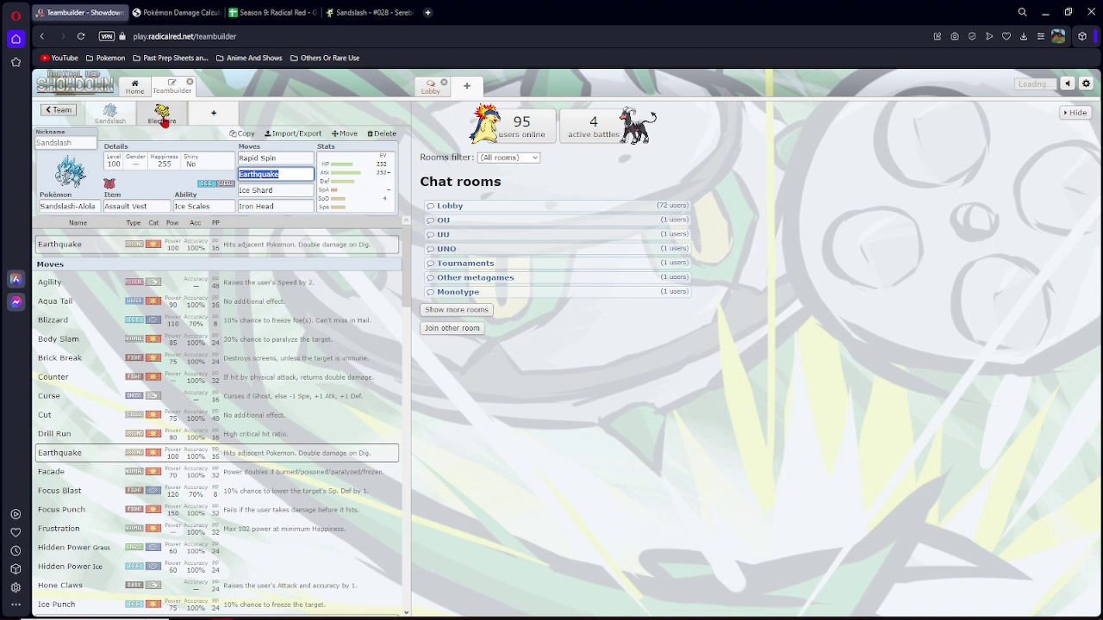
{"action": "left_click", "coordinate": [276, 191]}
{"action": "left_click", "coordinate": [161, 113]}
{"action": "left_click", "coordinate": [67, 207]}
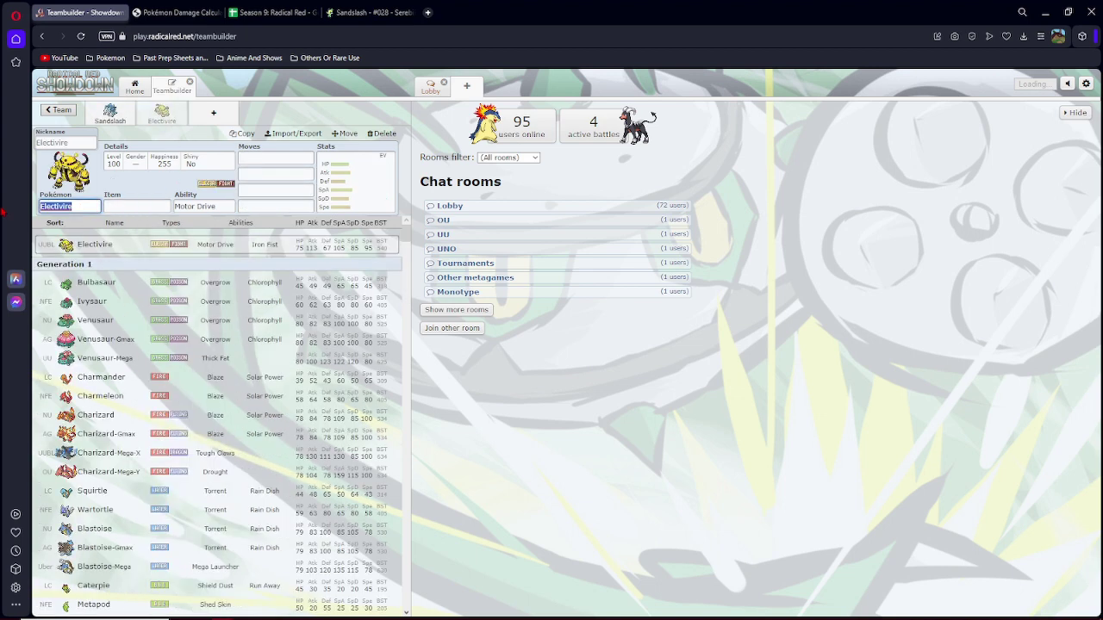
{"action": "key", "text": "BackSpace"}
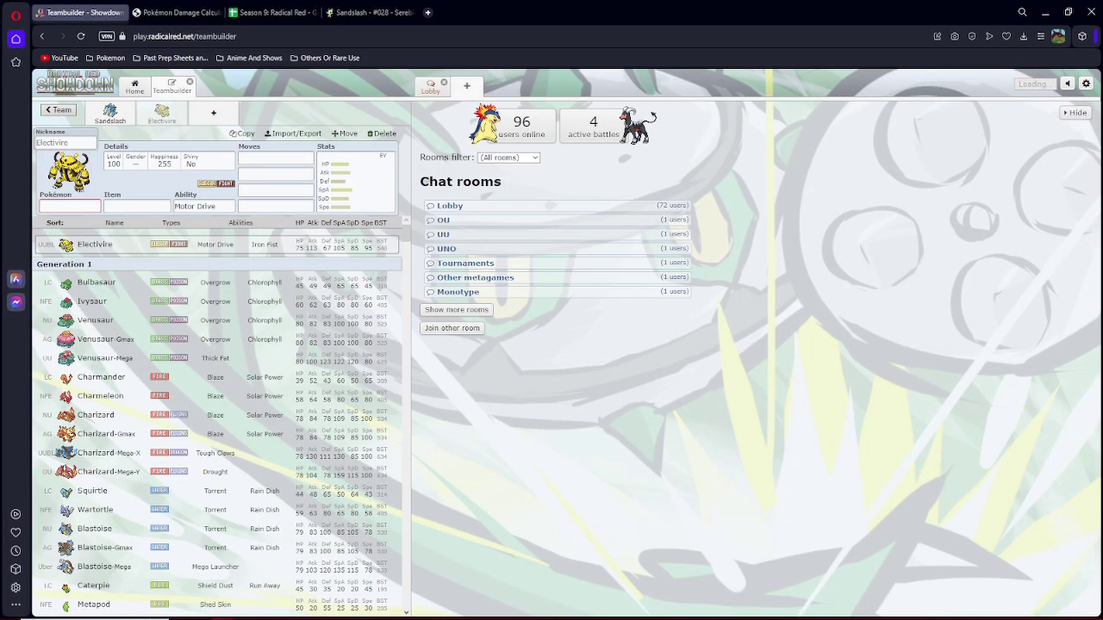
{"action": "left_click", "coordinate": [84, 205]}
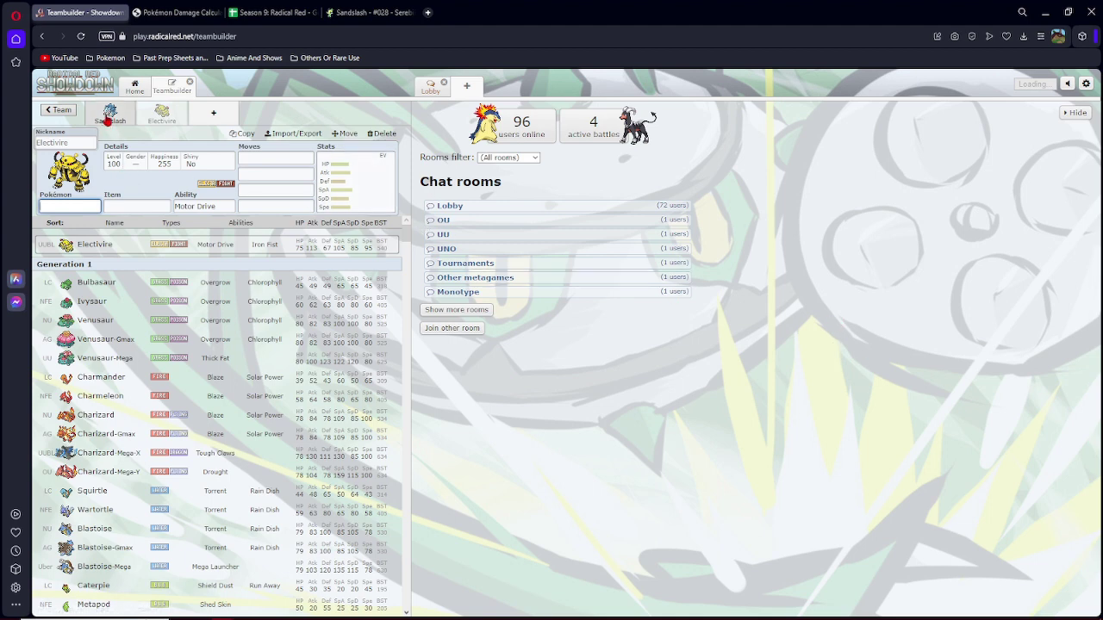
Move Sandslash-Alola's nature drop from Sp. Atk to Speed and set Speed IV to 0.
{"action": "left_click", "coordinate": [110, 113]}
{"action": "left_click", "coordinate": [355, 181]}
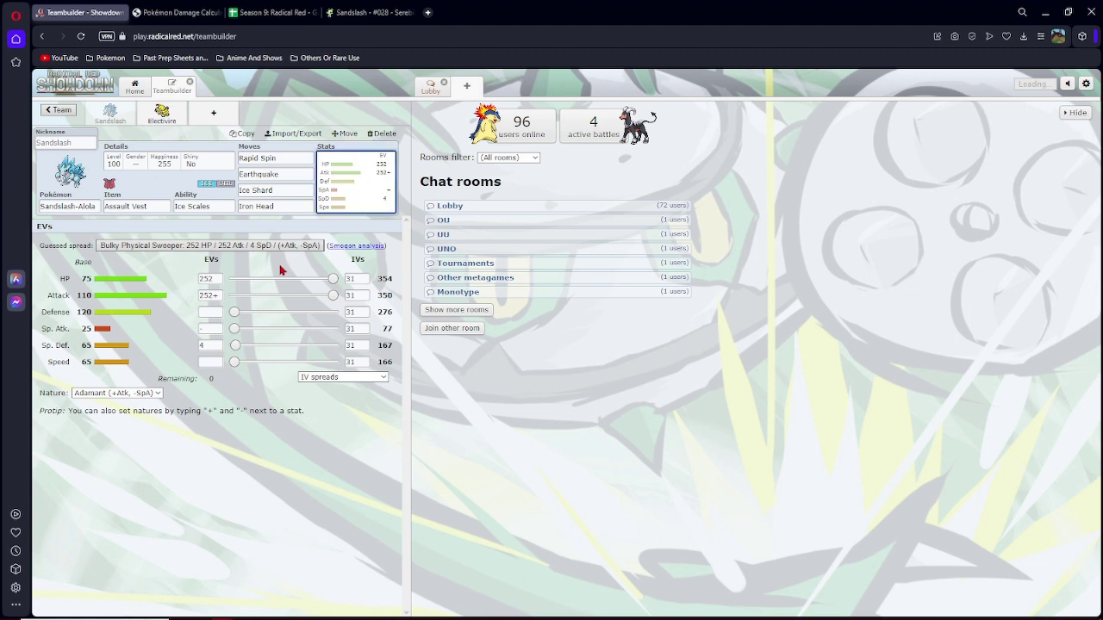
{"action": "left_click", "coordinate": [210, 328]}
{"action": "key", "text": "BackSpace"}
{"action": "left_click", "coordinate": [211, 361]}
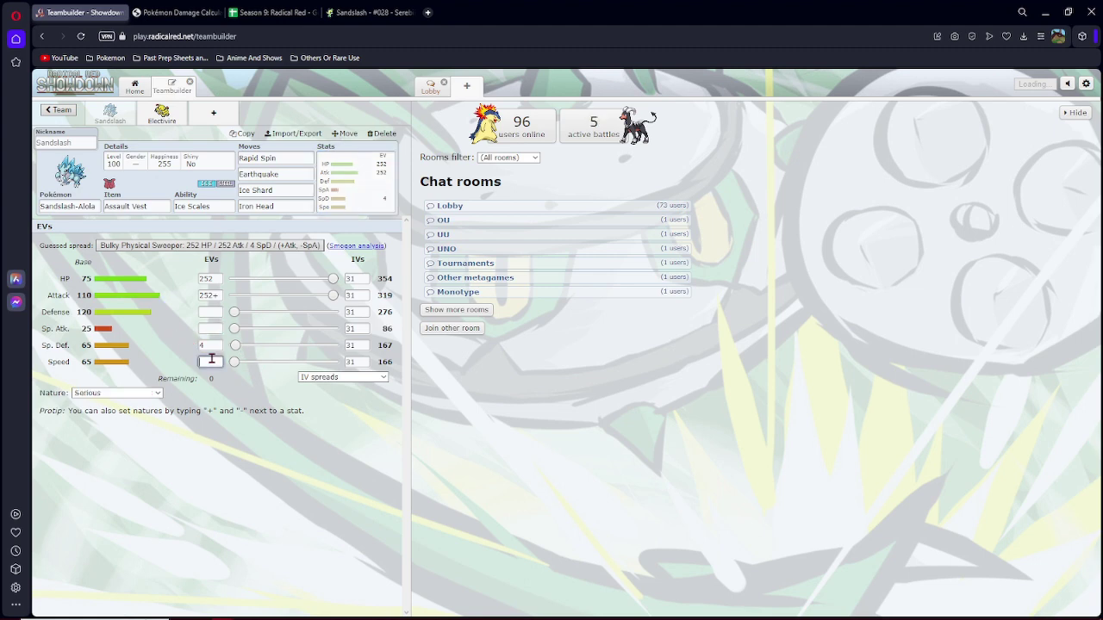
{"action": "type", "text": "-"}
{"action": "left_click", "coordinate": [357, 361]}
{"action": "type", "text": "0"}
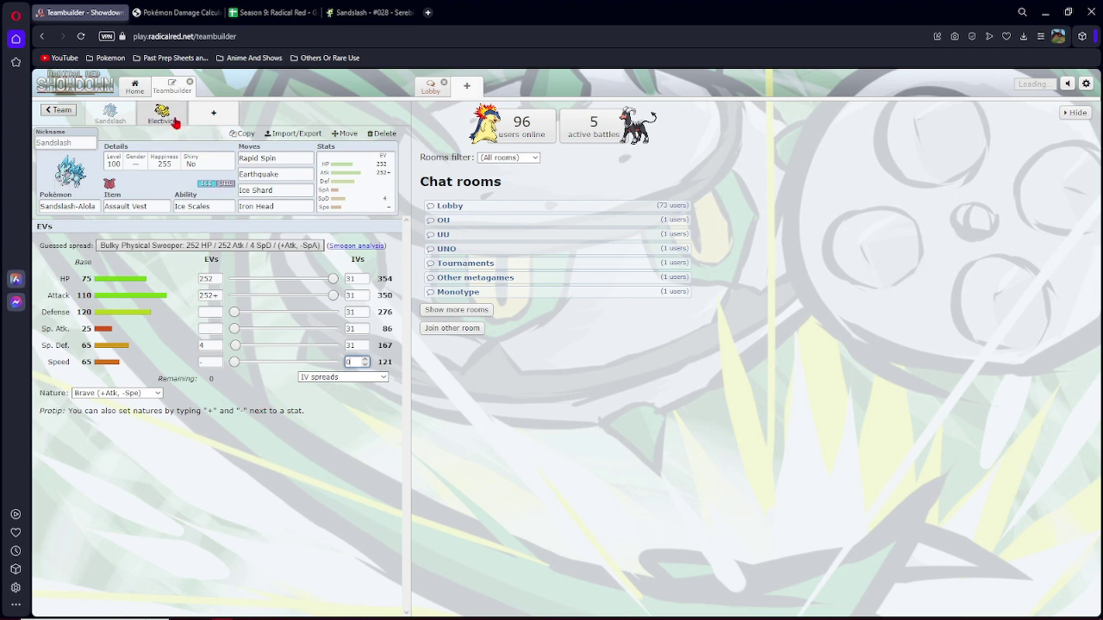
Enter 'draga' for Dragalge, choose Adaptability, and clear a stray letter from the item field.
{"action": "left_click", "coordinate": [162, 114]}
{"action": "left_click", "coordinate": [67, 206]}
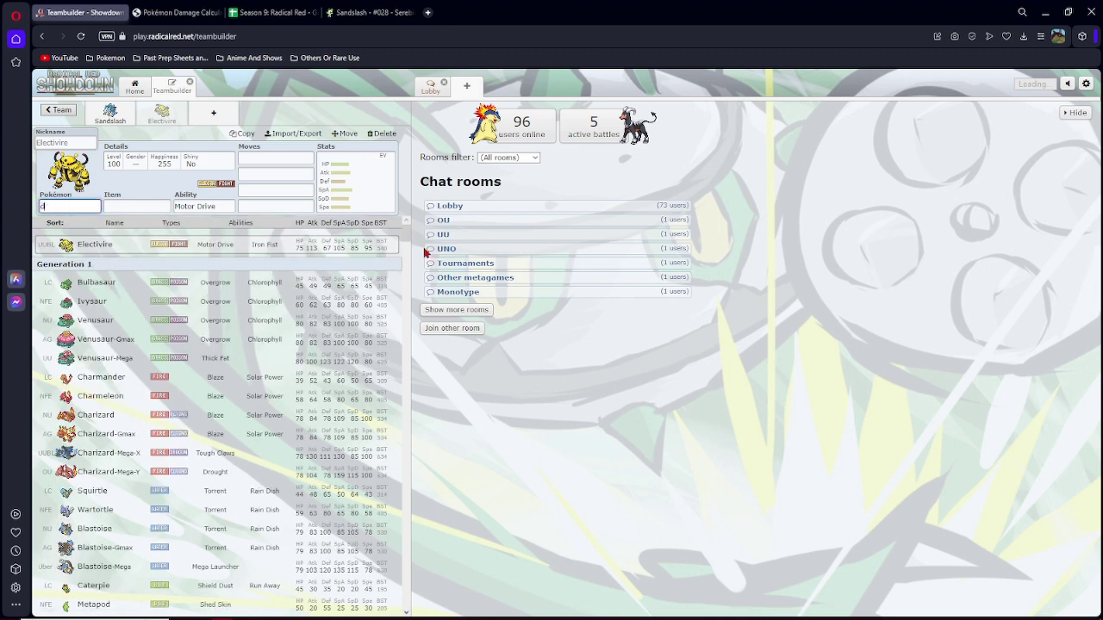
{"action": "type", "text": "draga"}
{"action": "key", "text": "Return"}
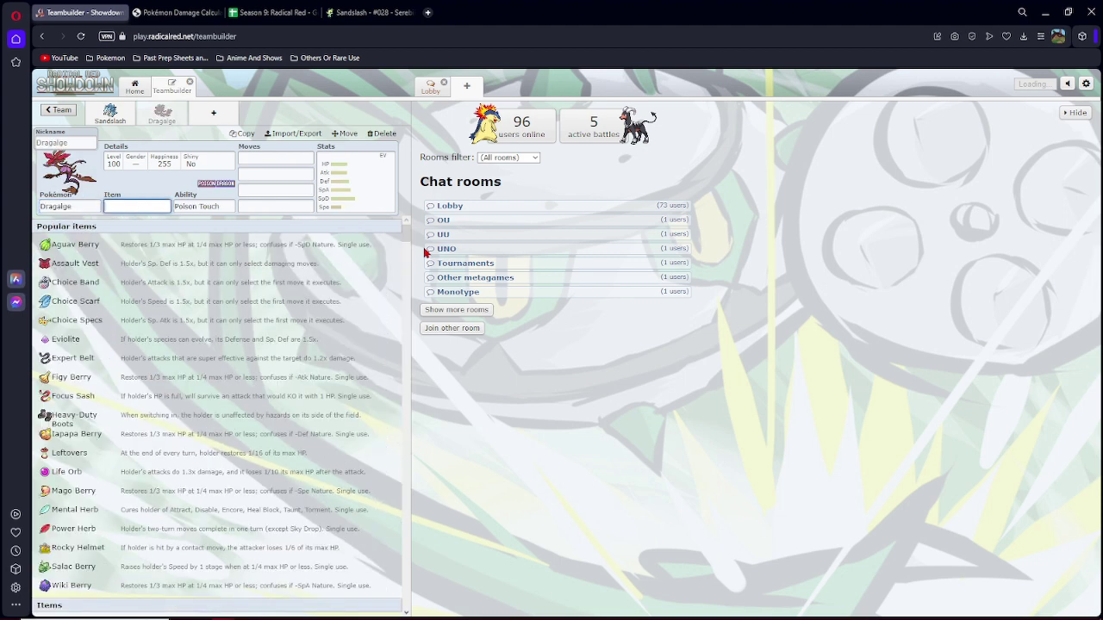
{"action": "left_click", "coordinate": [204, 206]}
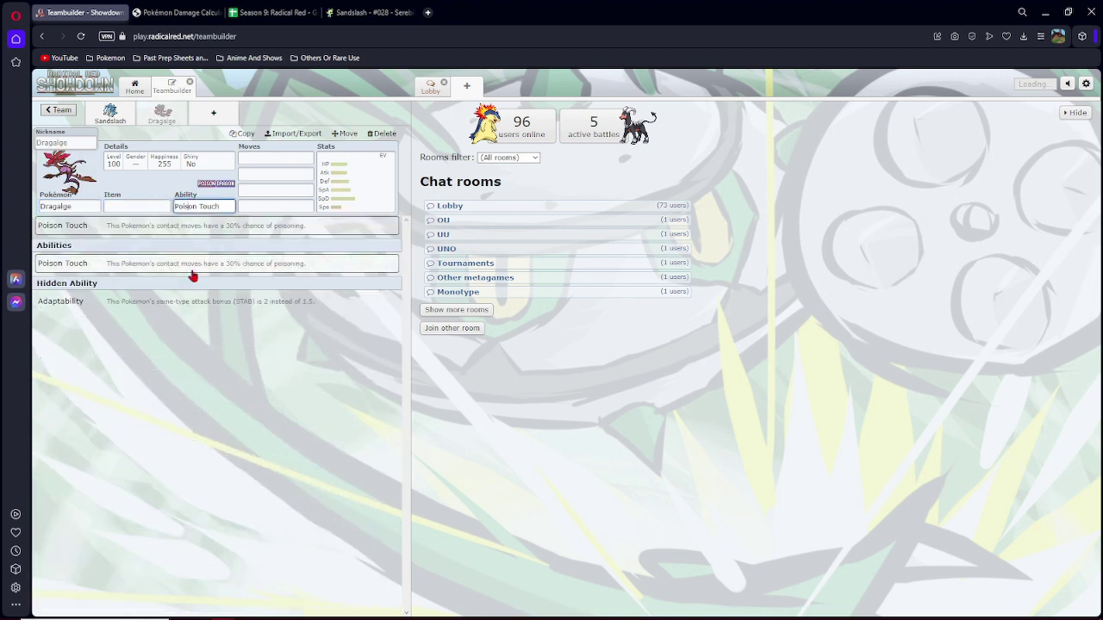
{"action": "left_click", "coordinate": [141, 301]}
{"action": "left_click", "coordinate": [144, 207]}
{"action": "key", "text": "BackSpace"}
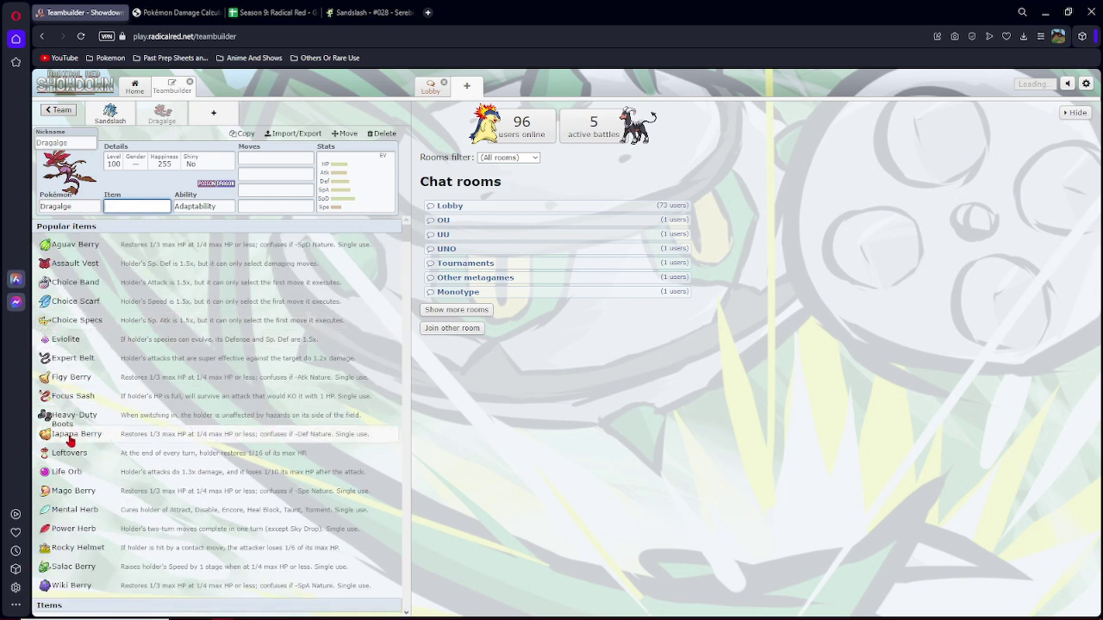
{"action": "left_click", "coordinate": [54, 110]}
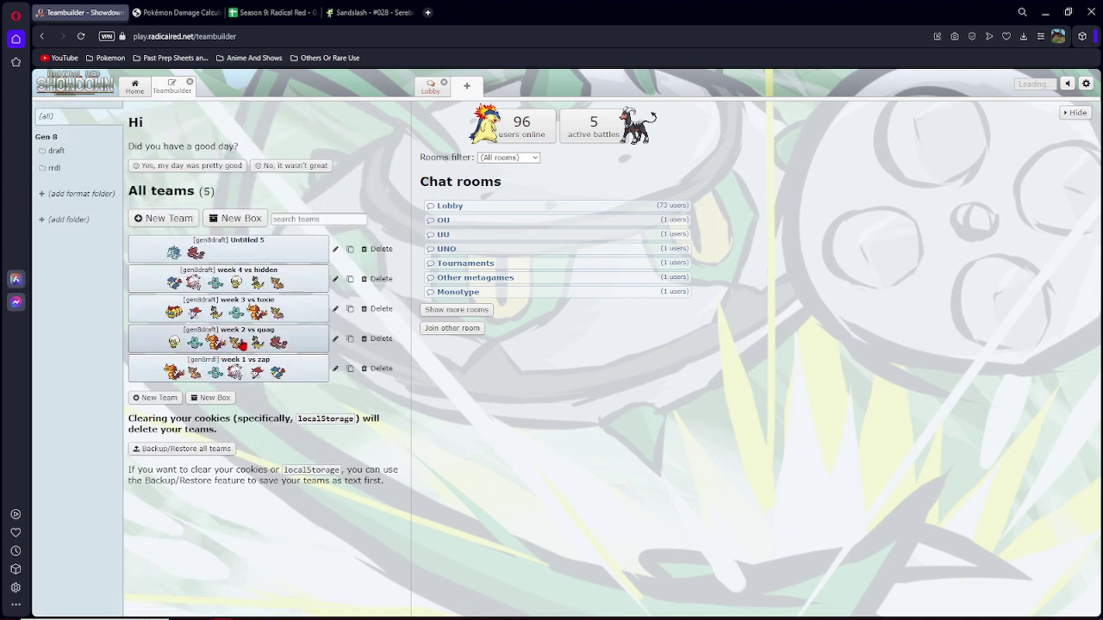
{"action": "left_click", "coordinate": [243, 344]}
{"action": "scroll", "coordinate": [272, 405], "scroll_direction": "down", "scroll_amount": 3}
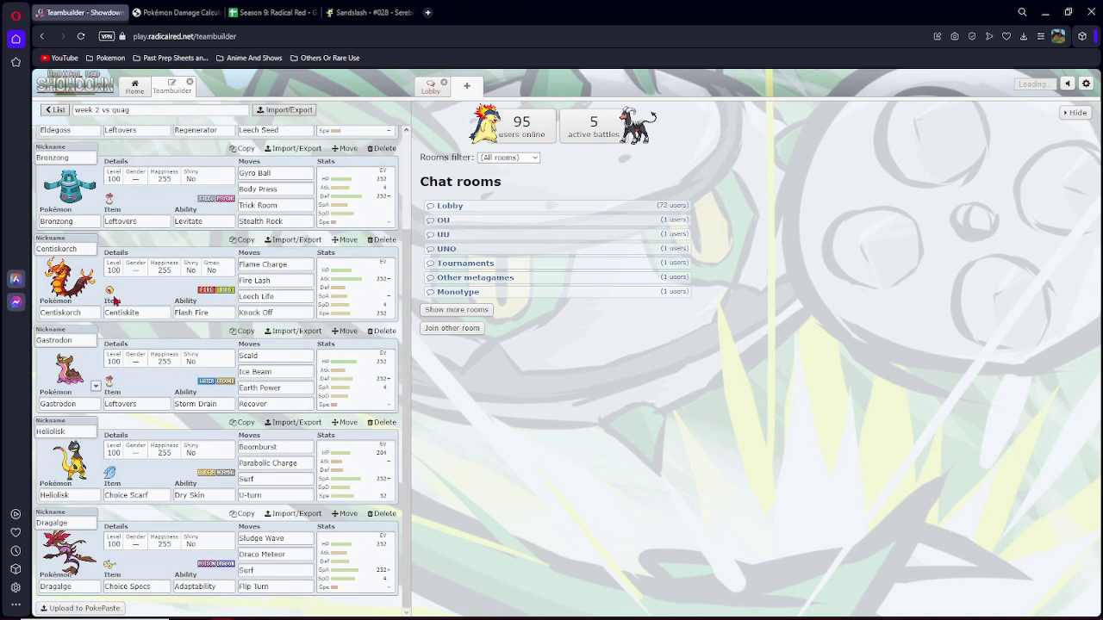
{"action": "left_click", "coordinate": [53, 109]}
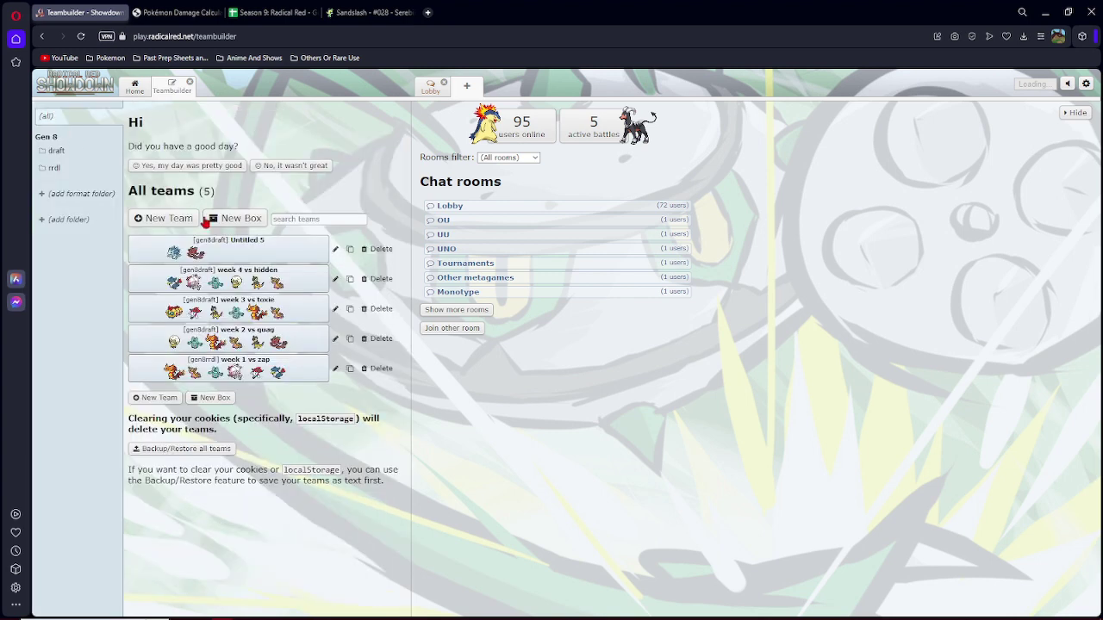
{"action": "left_click", "coordinate": [213, 246]}
{"action": "left_click", "coordinate": [267, 302]}
{"action": "scroll", "coordinate": [210, 411], "scroll_direction": "down", "scroll_amount": 5}
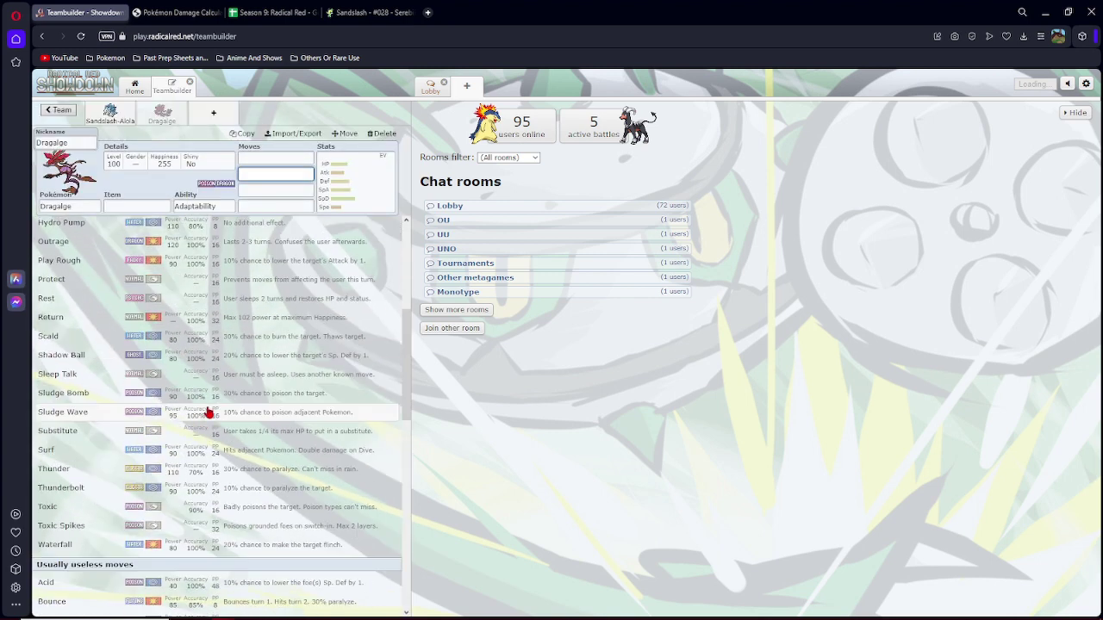
Load Dragalge's UU Showdown Usage set as Pokémon 1, holding Chesto Berry.
{"action": "left_click", "coordinate": [176, 12]}
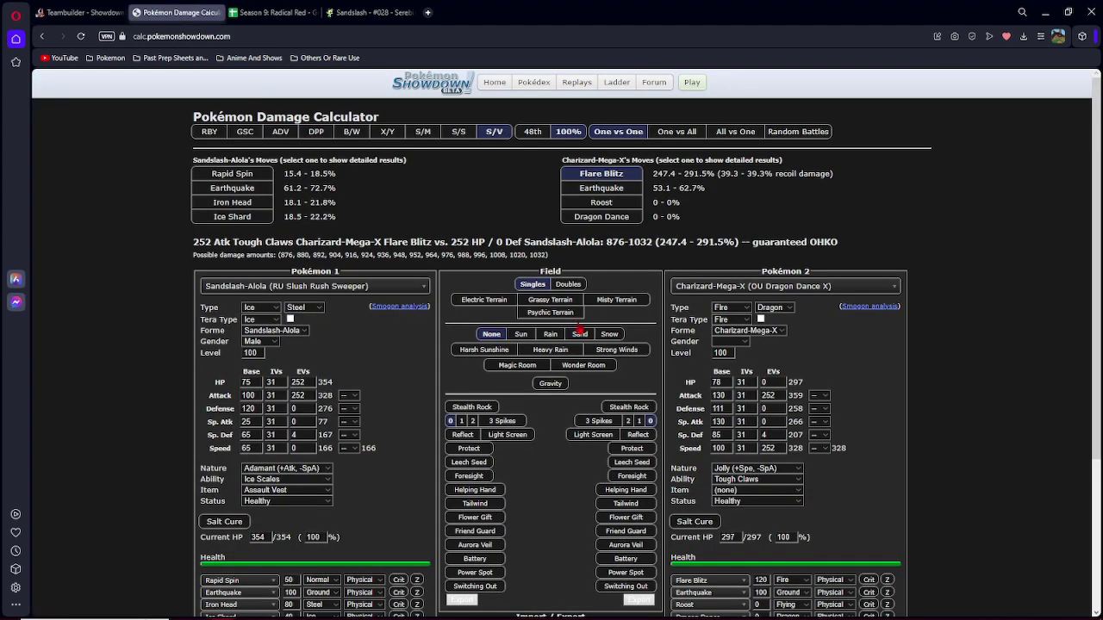
{"action": "left_click", "coordinate": [382, 285]}
{"action": "type", "text": "drag"}
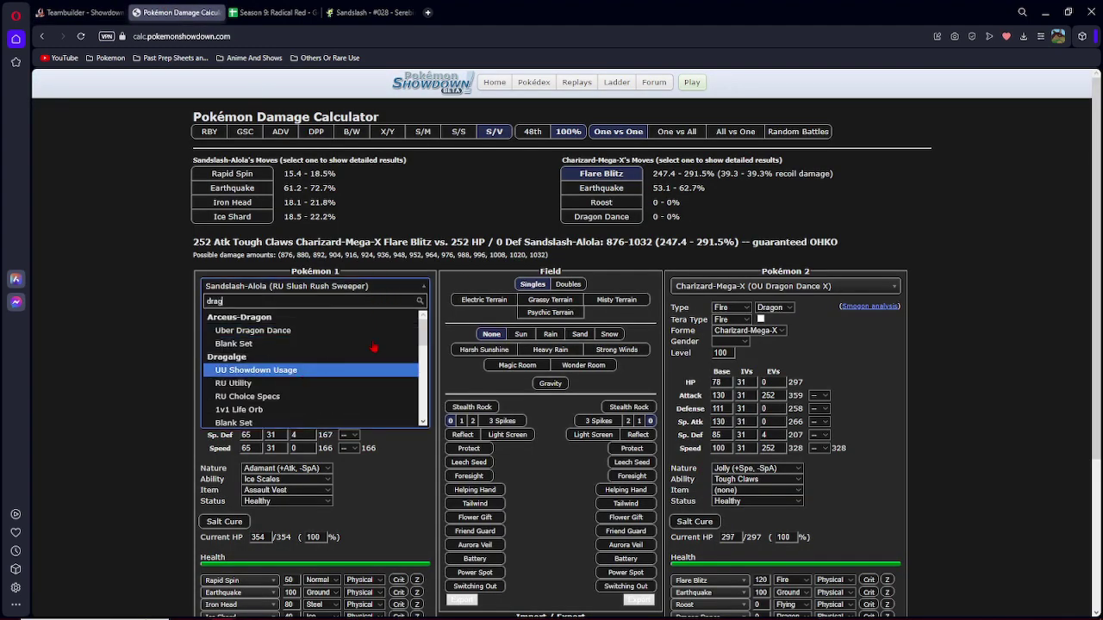
{"action": "key", "text": "Return"}
{"action": "left_click", "coordinate": [698, 286]}
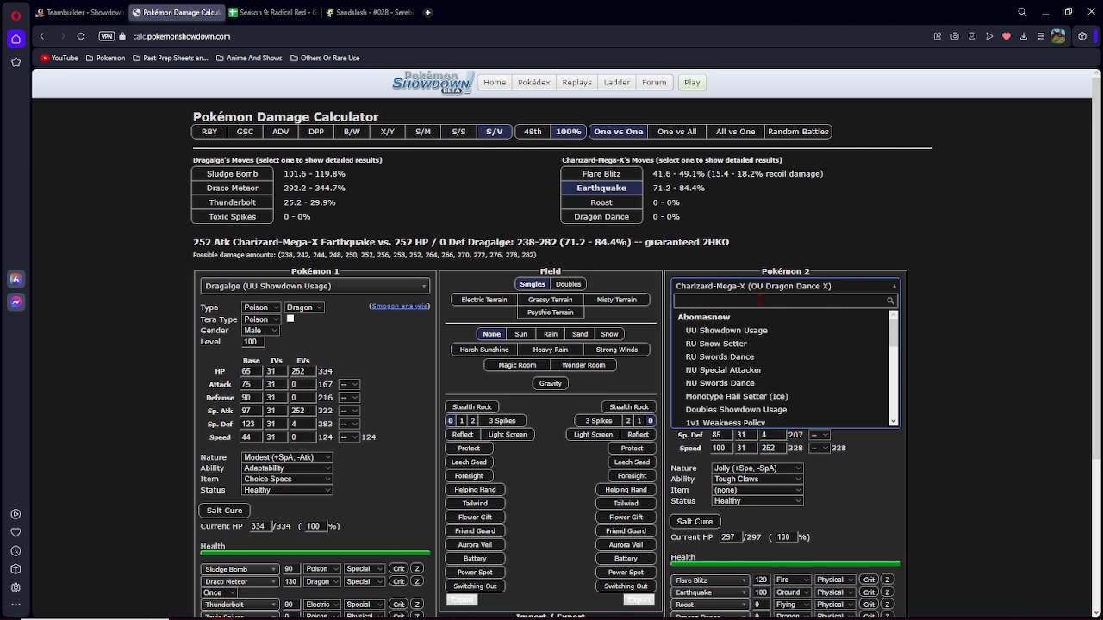
{"action": "left_click", "coordinate": [287, 479]}
{"action": "left_click", "coordinate": [276, 469]}
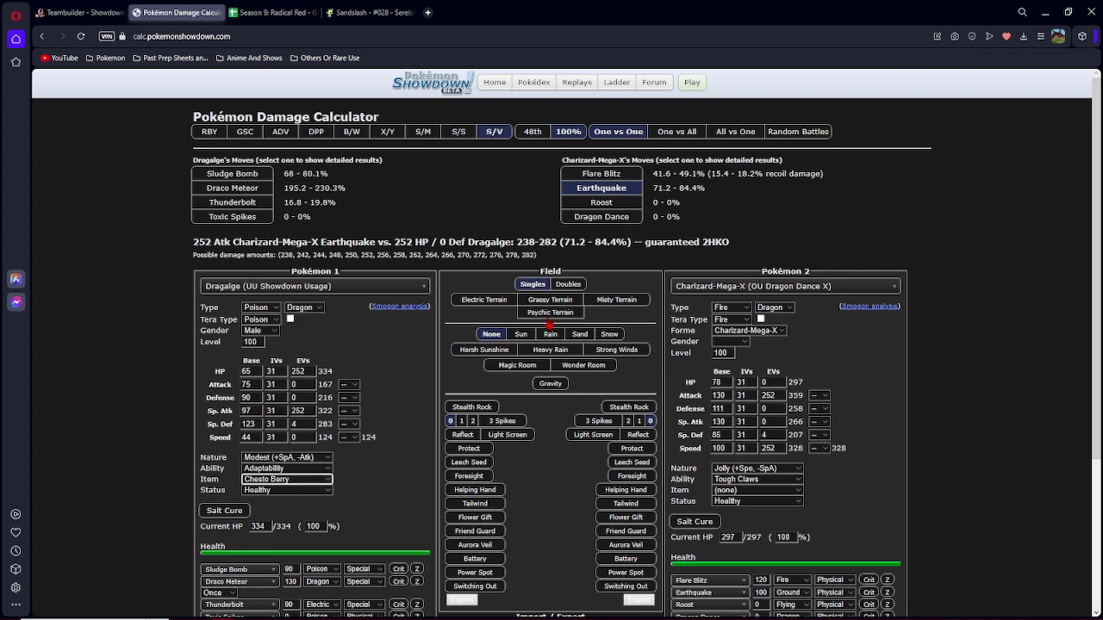
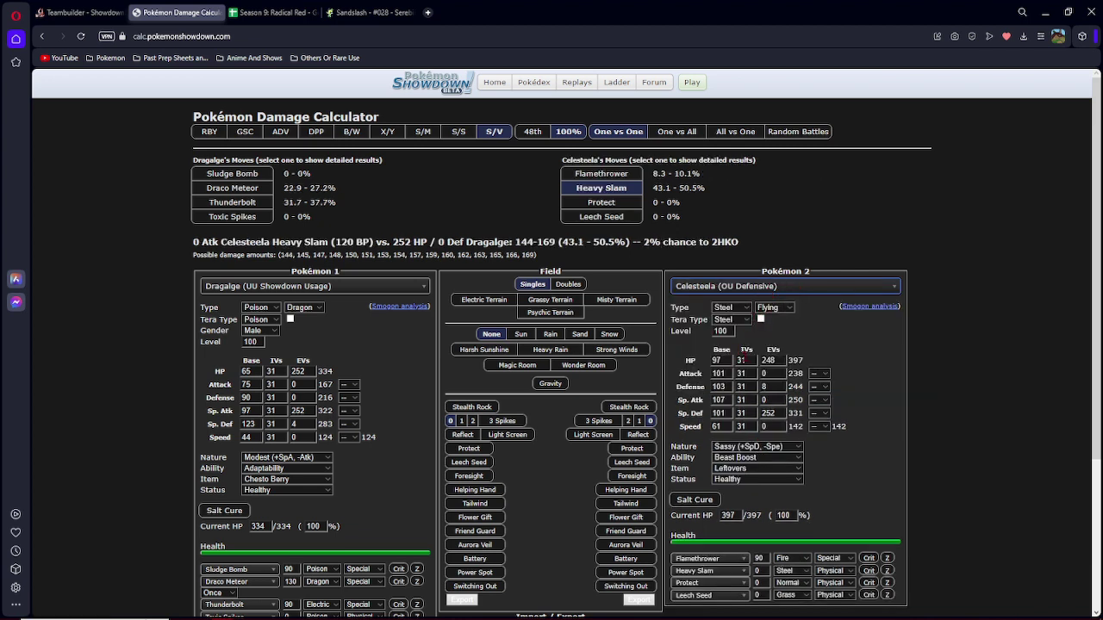
Raise Celesteela's HP EVs to 252 and show Dragalge's Thunderbolt calc (31.6–37.6%).
{"action": "left_click", "coordinate": [772, 360]}
{"action": "left_click", "coordinate": [781, 357]}
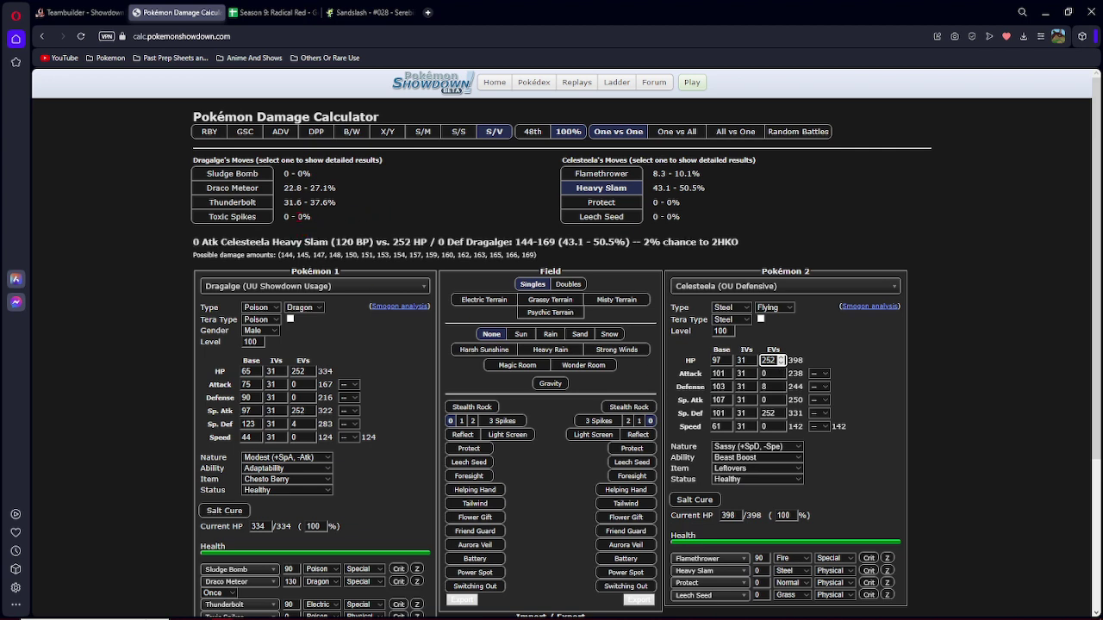
{"action": "left_click", "coordinate": [231, 201]}
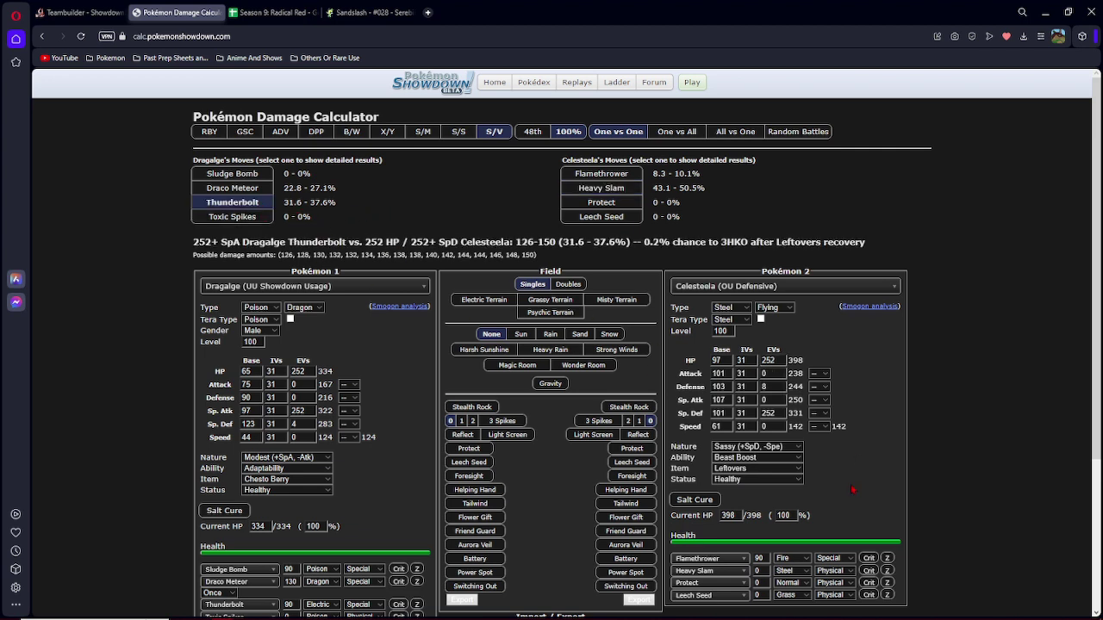
Add Celesteela as the third team member, clear its trial move entry, and return to the overview.
{"action": "left_click", "coordinate": [77, 12]}
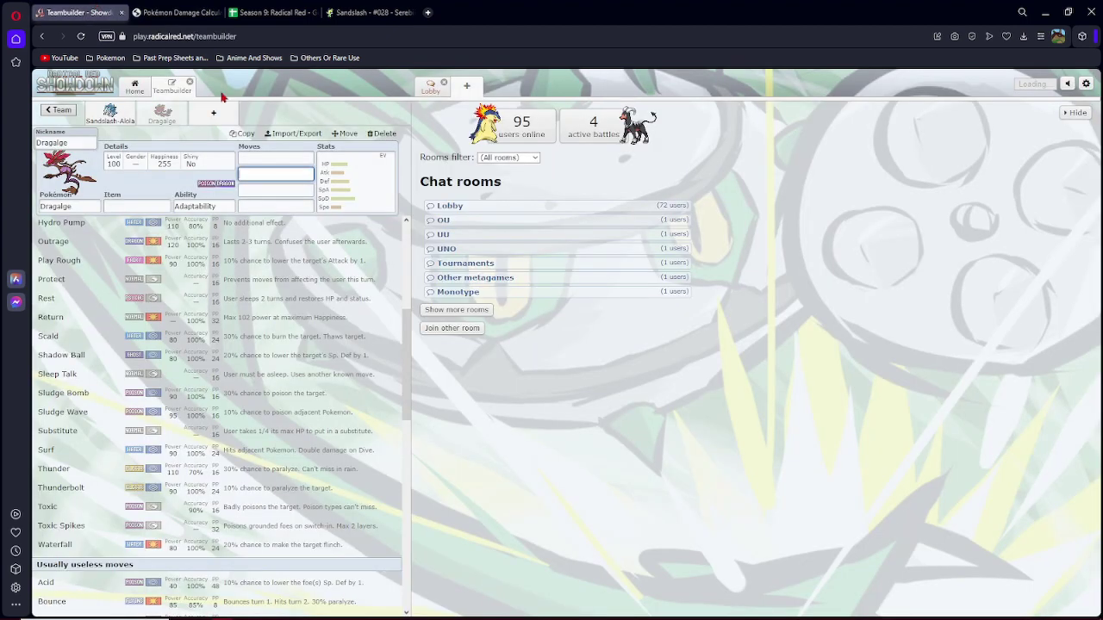
{"action": "left_click", "coordinate": [213, 112]}
{"action": "type", "text": "ce"}
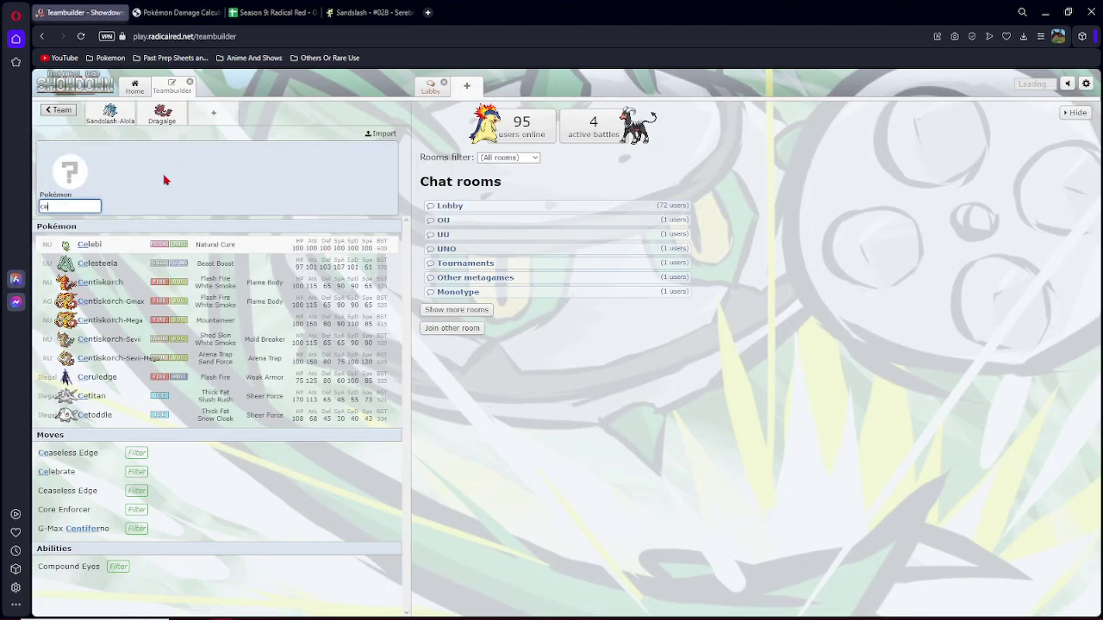
{"action": "type", "text": "lestee"}
{"action": "key", "text": "Return"}
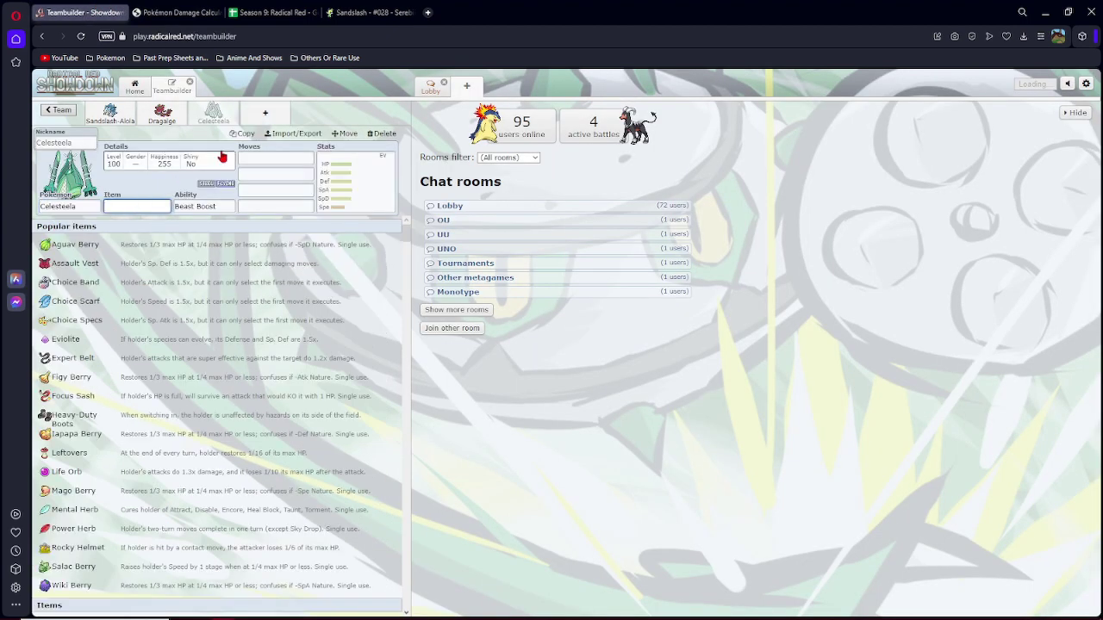
{"action": "left_click", "coordinate": [274, 159]}
{"action": "type", "text": "roo"}
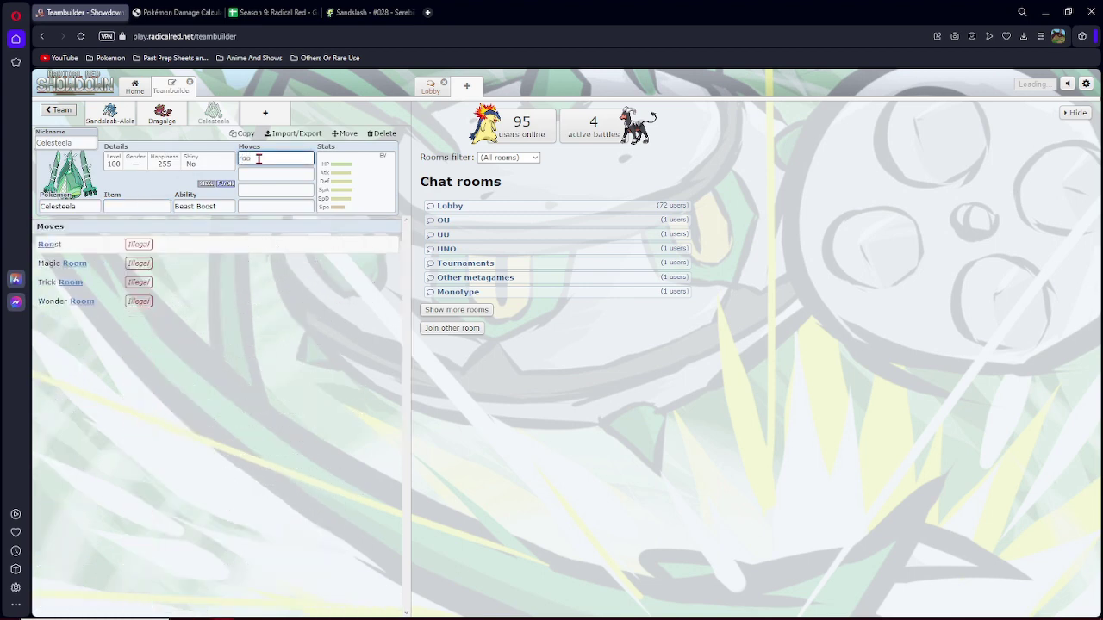
{"action": "key", "text": "BackSpace"}
{"action": "key", "text": "BackSpace"}
{"action": "key", "text": "BackSpace"}
{"action": "type", "text": "fl"}
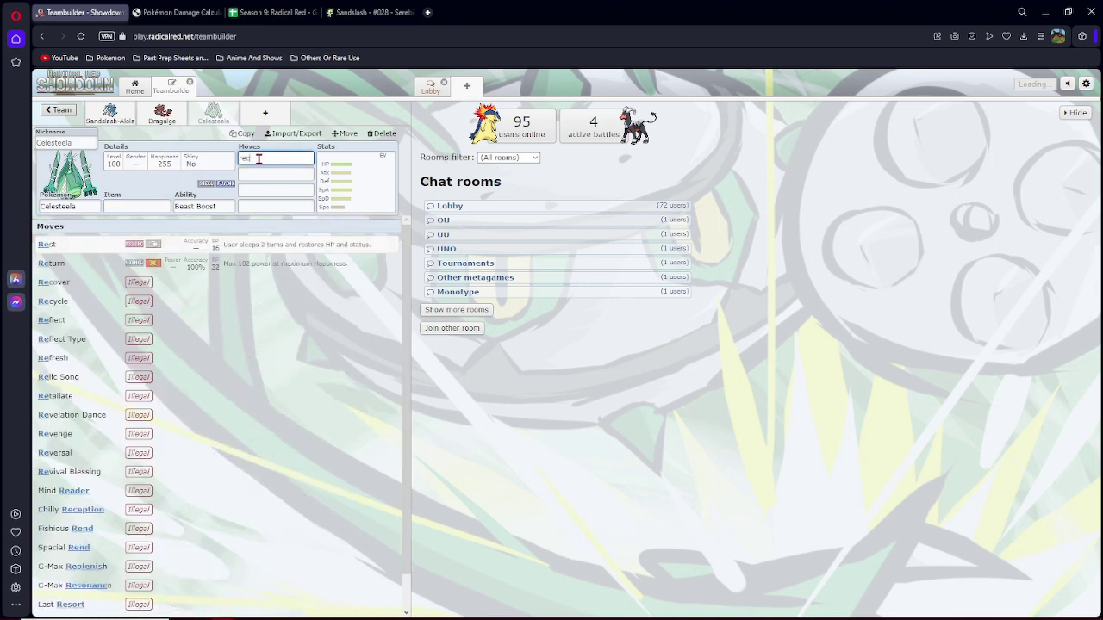
{"action": "key", "text": "BackSpace"}
{"action": "key", "text": "BackSpace"}
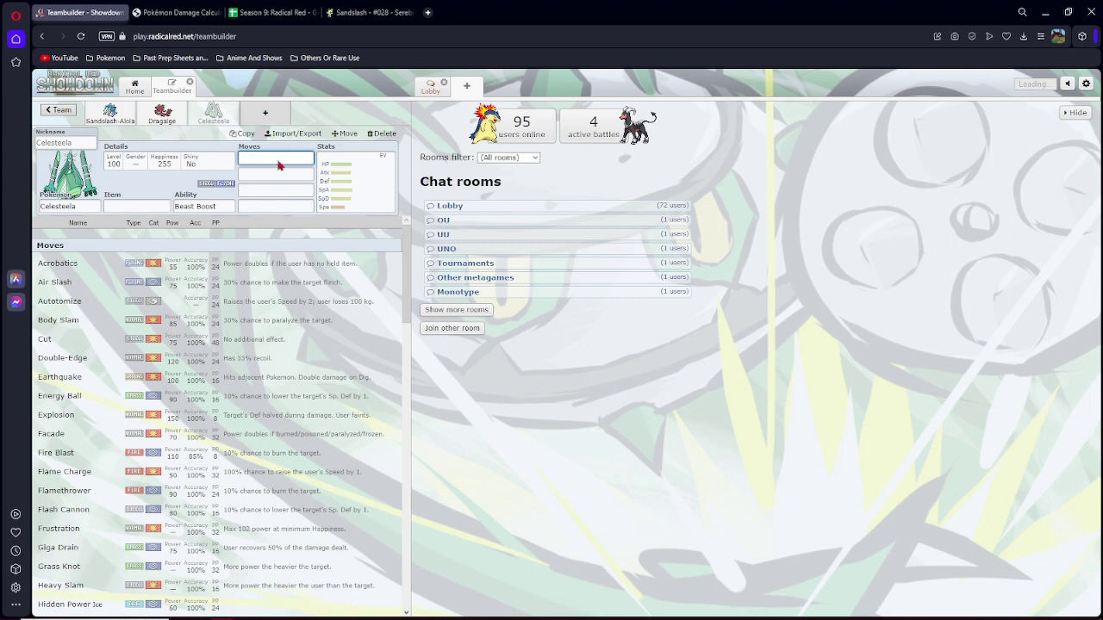
{"action": "scroll", "coordinate": [163, 379], "scroll_direction": "down", "scroll_amount": 3}
{"action": "scroll", "coordinate": [164, 379], "scroll_direction": "down", "scroll_amount": 2}
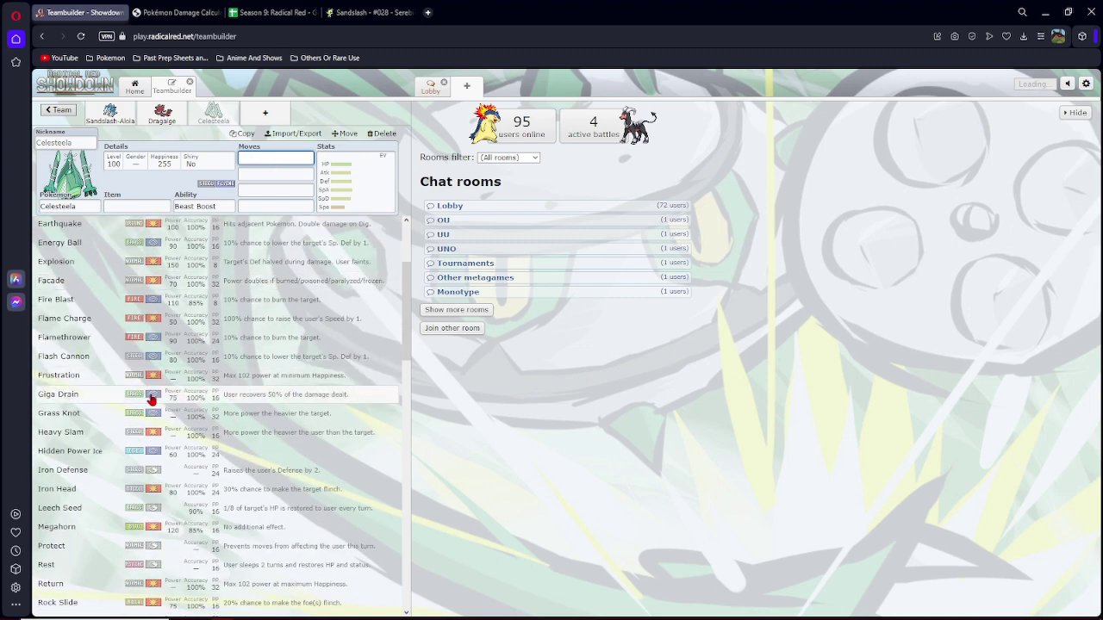
{"action": "scroll", "coordinate": [147, 406], "scroll_direction": "down", "scroll_amount": 2}
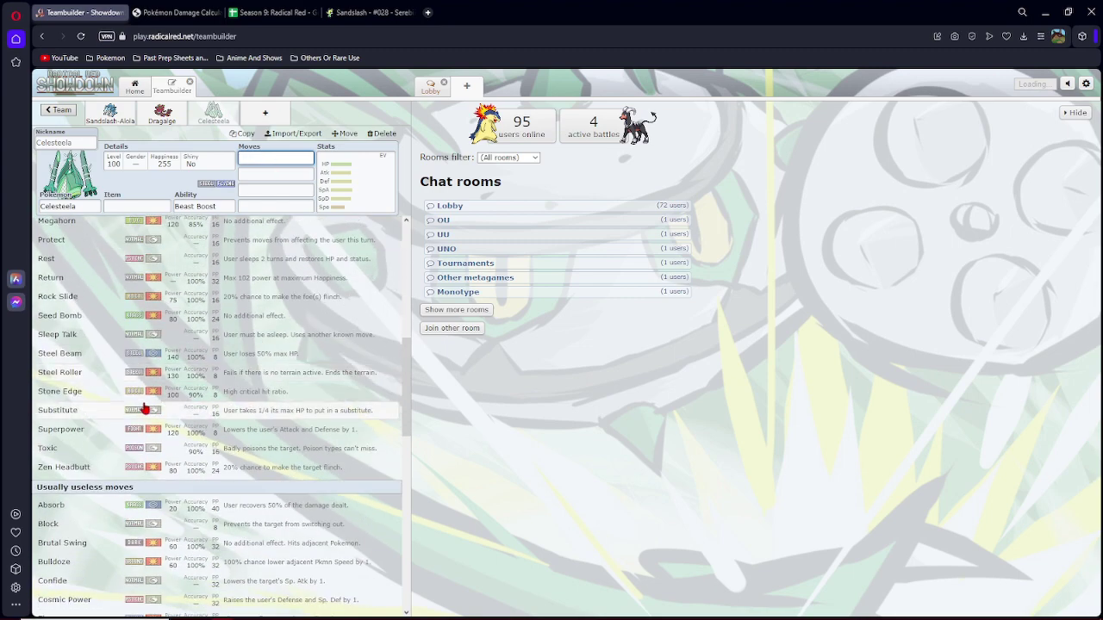
{"action": "scroll", "coordinate": [145, 410], "scroll_direction": "down", "scroll_amount": 4}
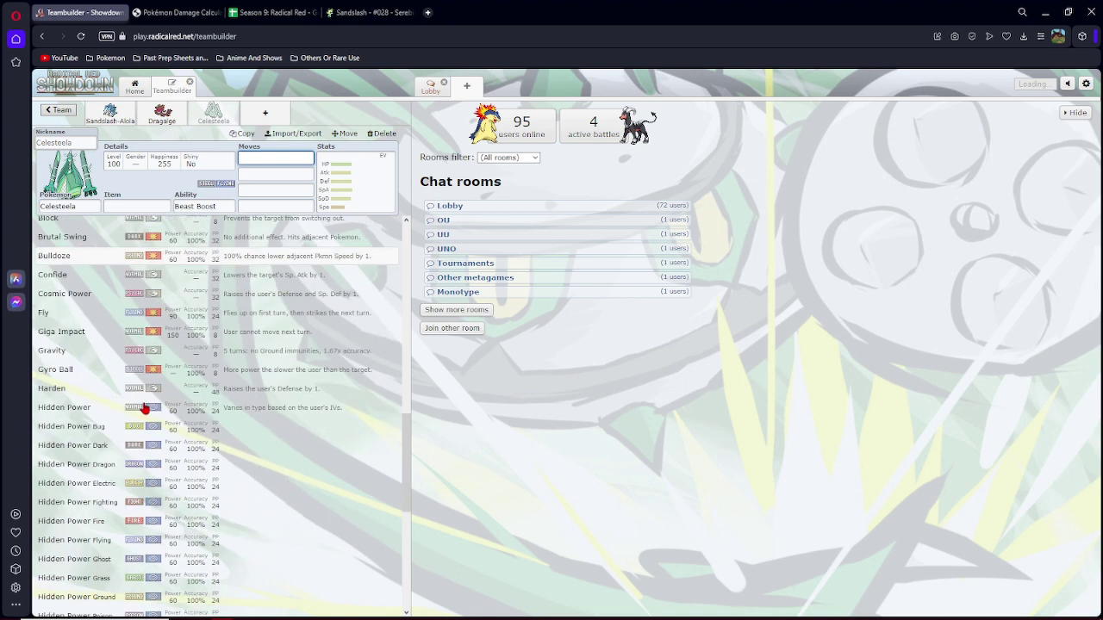
{"action": "scroll", "coordinate": [144, 410], "scroll_direction": "down", "scroll_amount": 3}
{"action": "scroll", "coordinate": [144, 410], "scroll_direction": "down", "scroll_amount": 3}
{"action": "scroll", "coordinate": [145, 408], "scroll_direction": "down", "scroll_amount": 2}
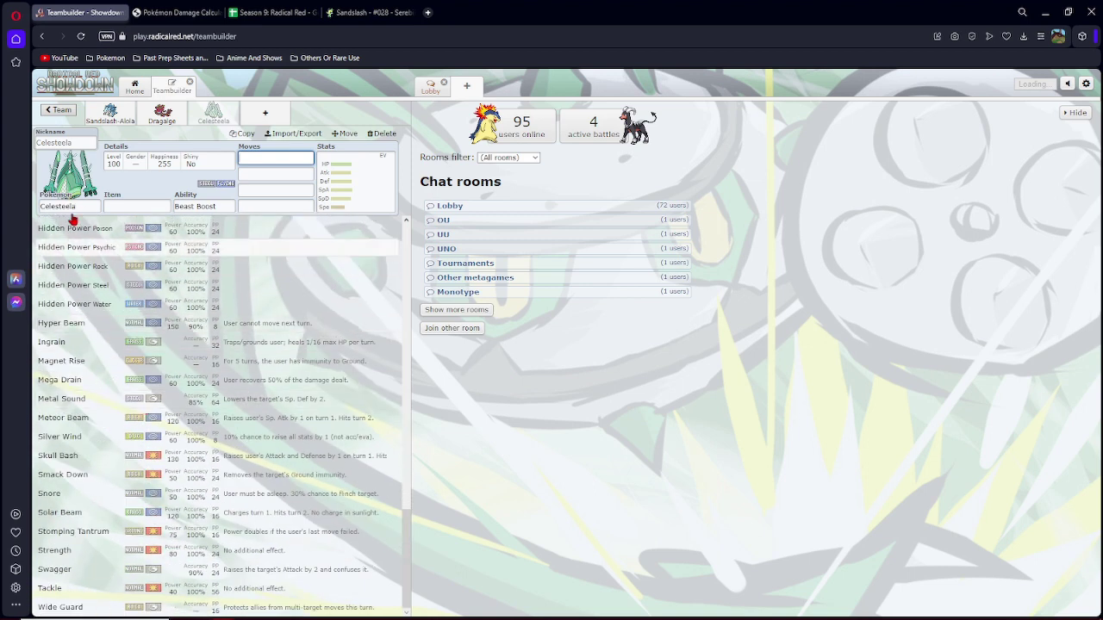
{"action": "left_click", "coordinate": [59, 109]}
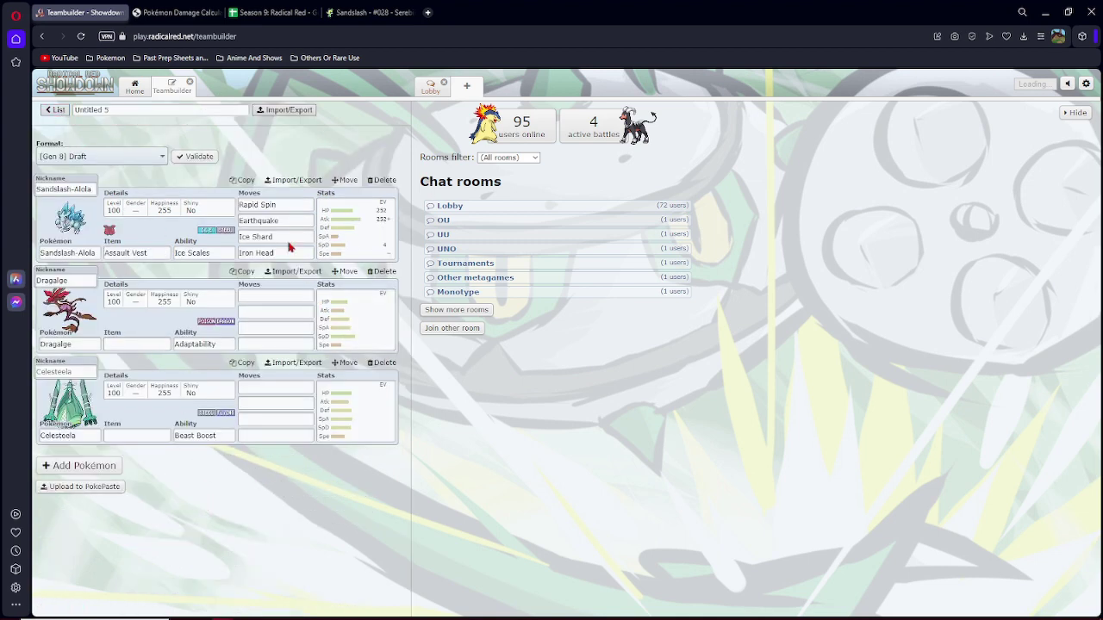
Give Dragalge Choice Specs in the calculator, raising Thunderbolt to 47.7–56.2% on Celesteela.
{"action": "left_click", "coordinate": [177, 12]}
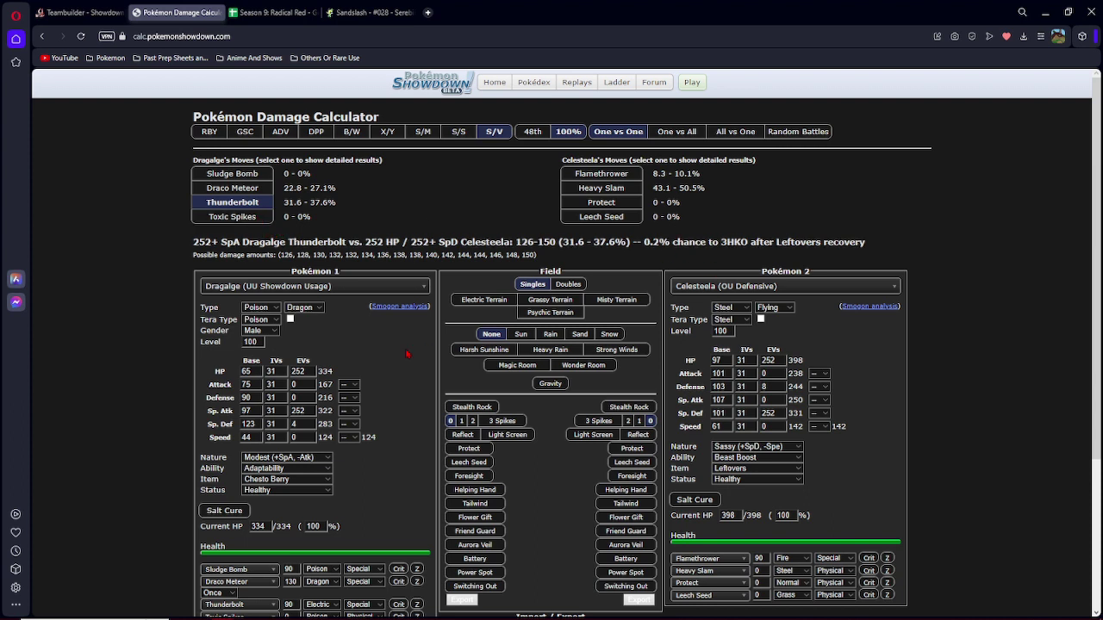
{"action": "left_click", "coordinate": [286, 479]}
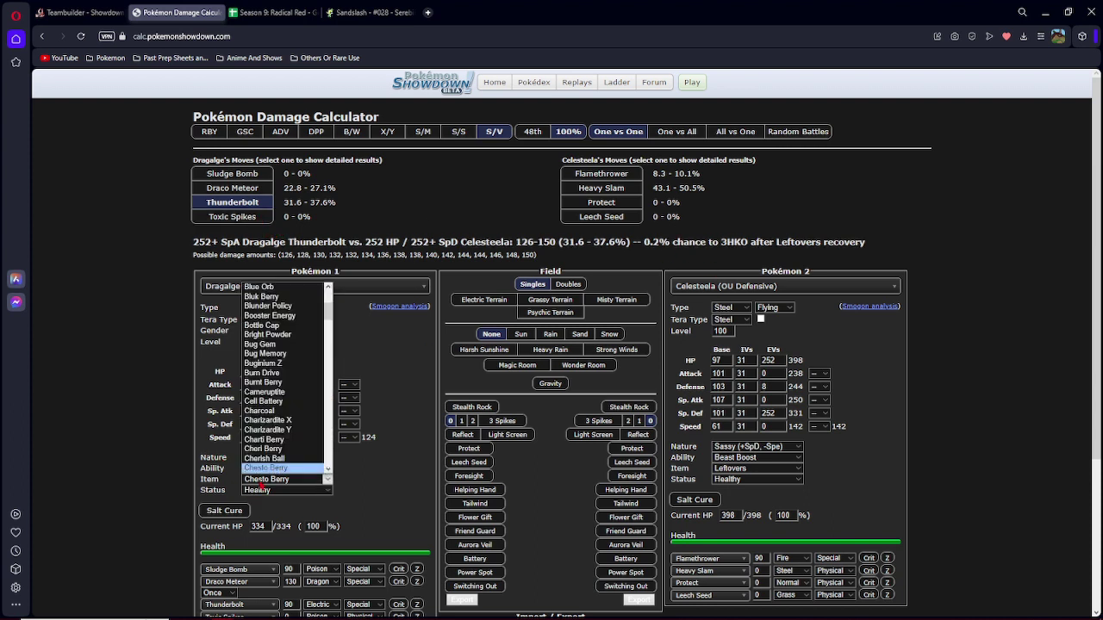
{"action": "key", "text": "Down"}
{"action": "key", "text": "Down"}
{"action": "key", "text": "Down"}
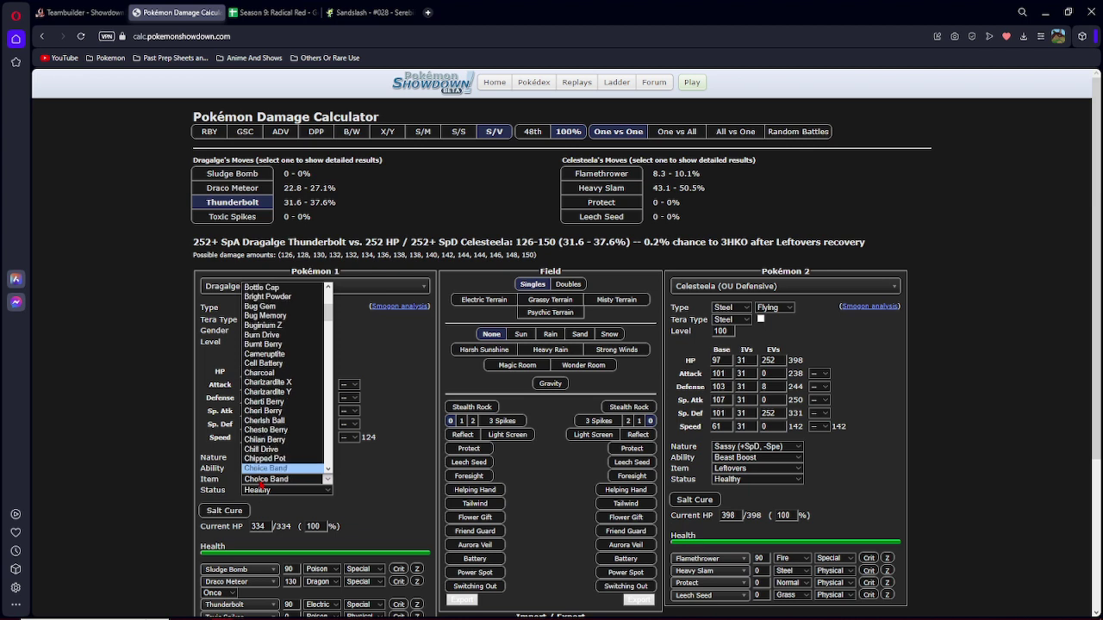
{"action": "key", "text": "Down"}
{"action": "key", "text": "Down"}
{"action": "key", "text": "Return"}
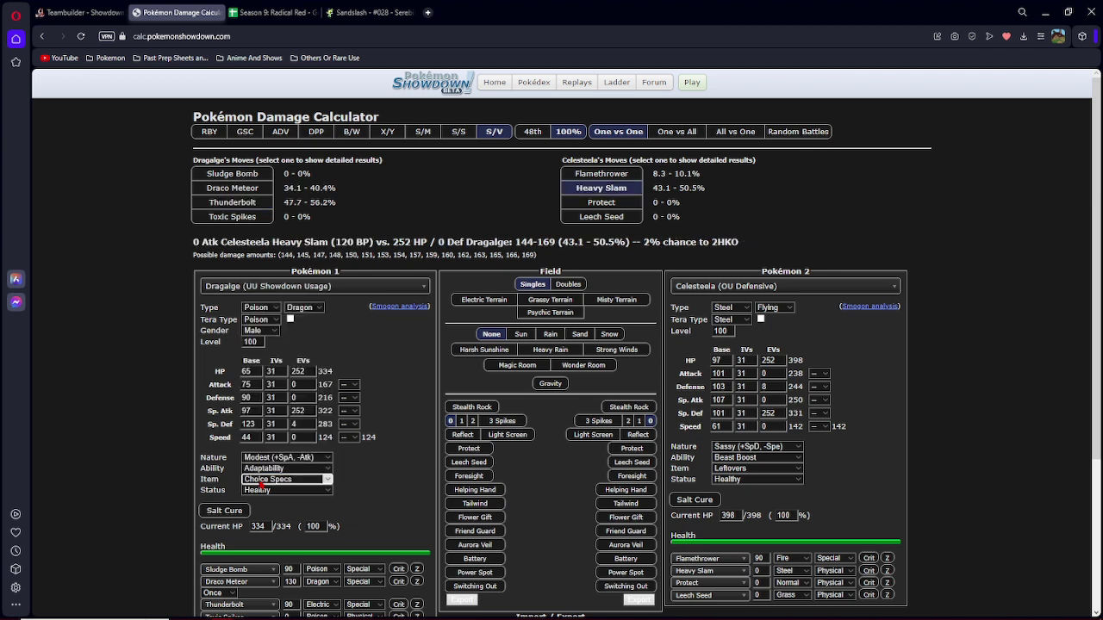
{"action": "left_click", "coordinate": [233, 201]}
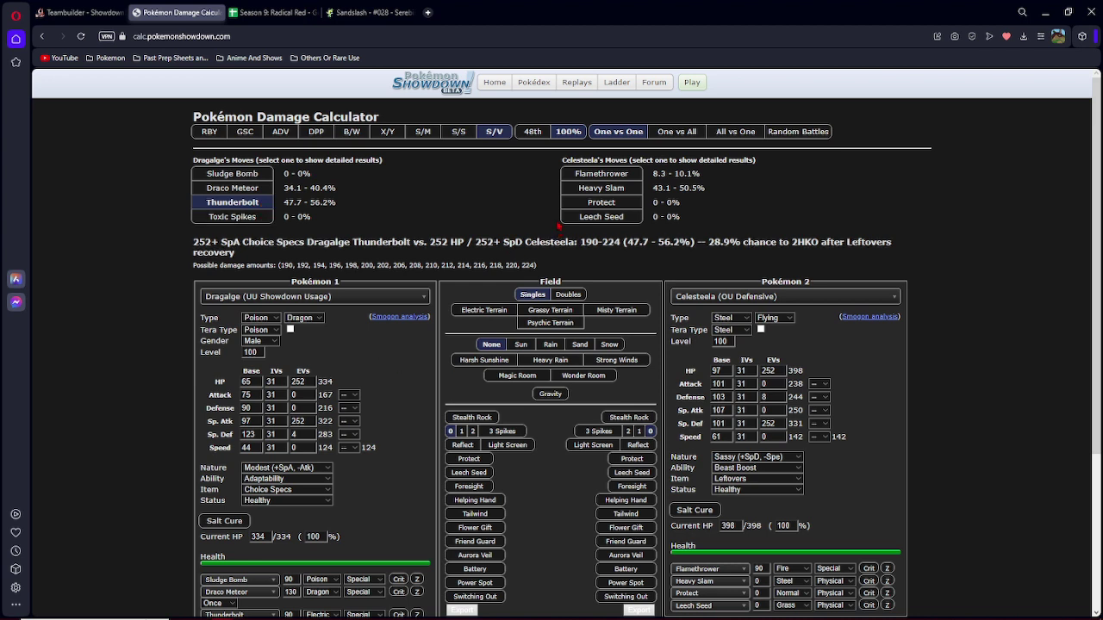
Flip between Teambuilder and calculator, then open Dragalge's held item list in Teambuilder.
{"action": "left_click", "coordinate": [77, 12]}
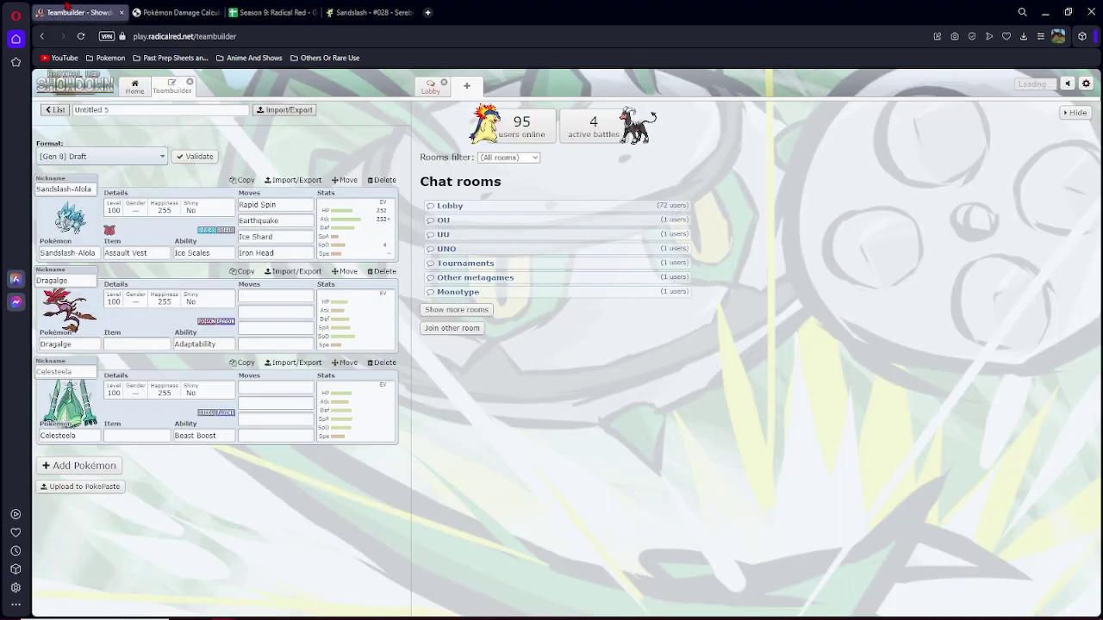
{"action": "left_click", "coordinate": [177, 12]}
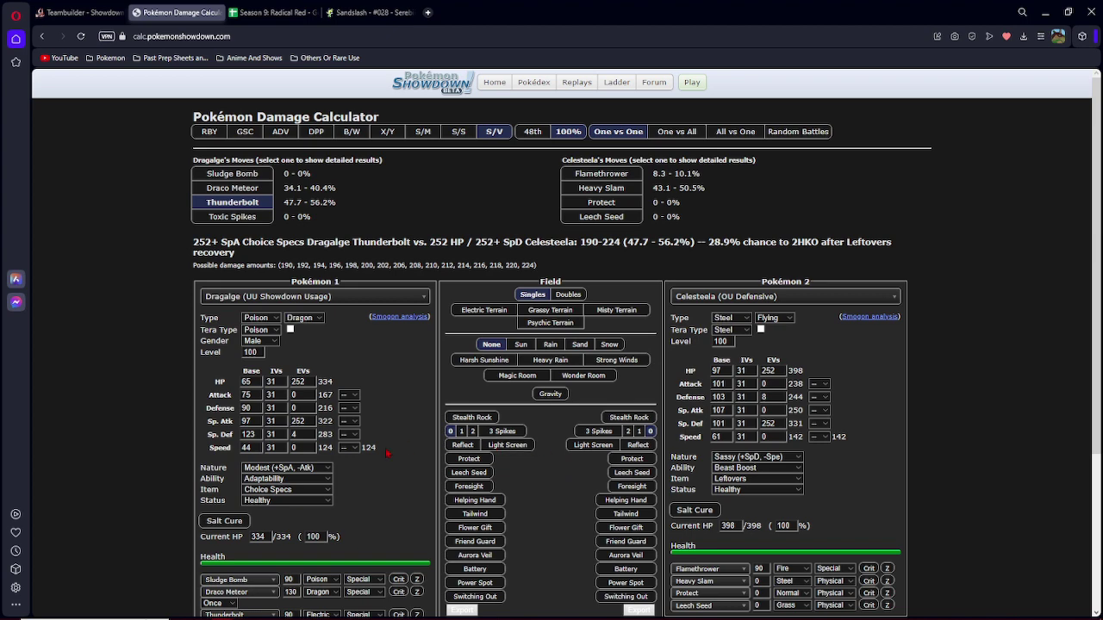
{"action": "left_click", "coordinate": [78, 13]}
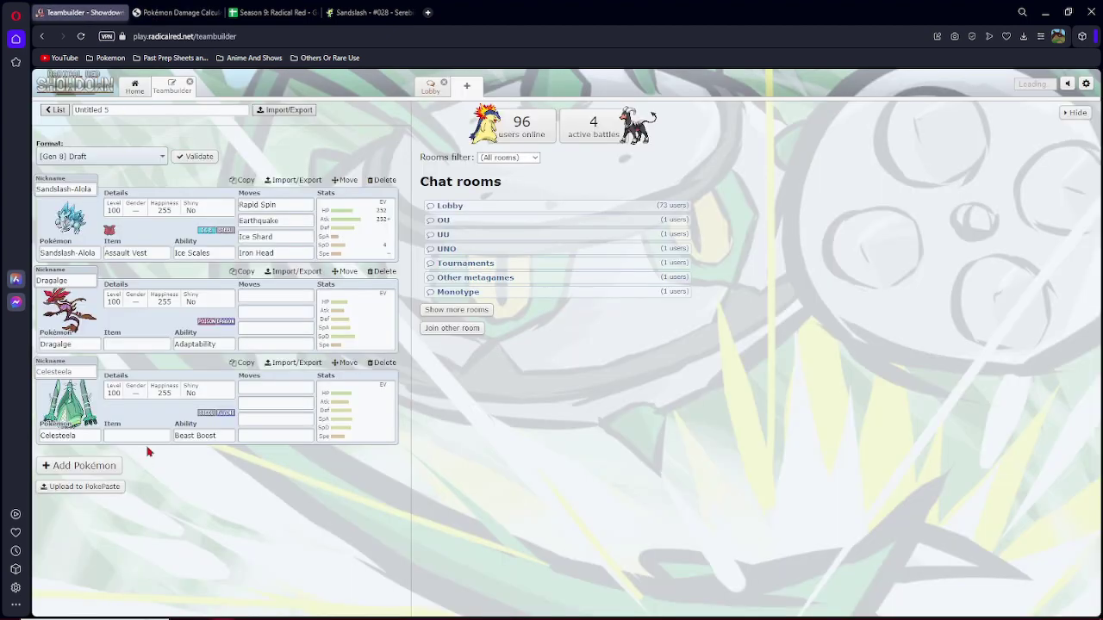
{"action": "left_click", "coordinate": [136, 344]}
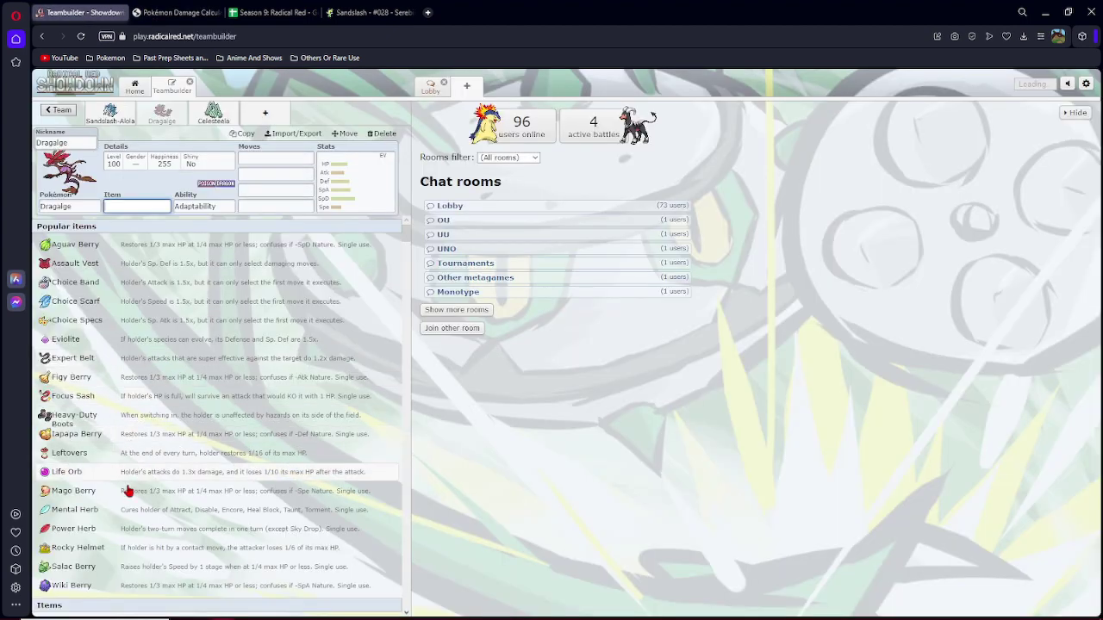
{"action": "scroll", "coordinate": [127, 491], "scroll_direction": "down", "scroll_amount": 2}
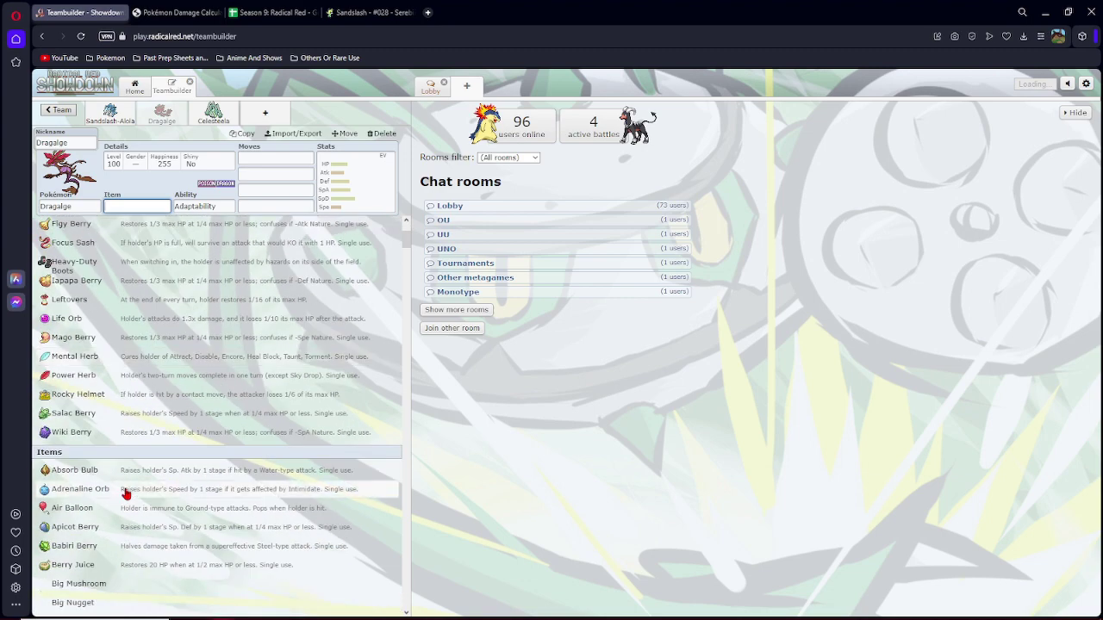
{"action": "scroll", "coordinate": [126, 493], "scroll_direction": "down", "scroll_amount": 2}
{"action": "scroll", "coordinate": [126, 493], "scroll_direction": "down", "scroll_amount": 2}
{"action": "scroll", "coordinate": [127, 495], "scroll_direction": "down", "scroll_amount": 1}
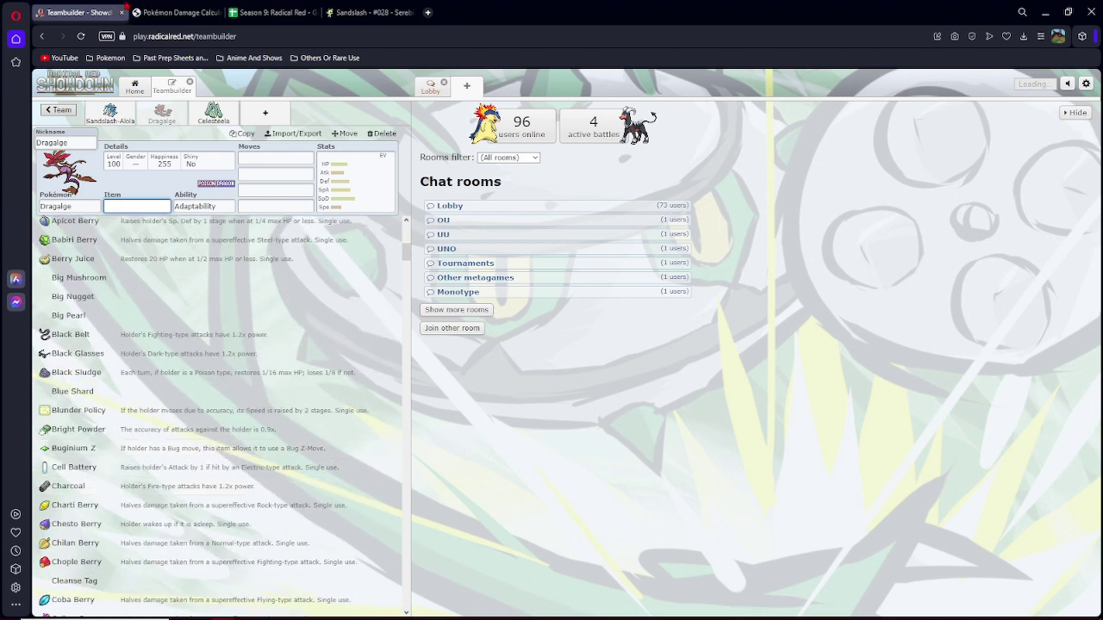
Set the calculator opponent to a Sassy Toxapex (OU The Pex set).
{"action": "left_click", "coordinate": [177, 12]}
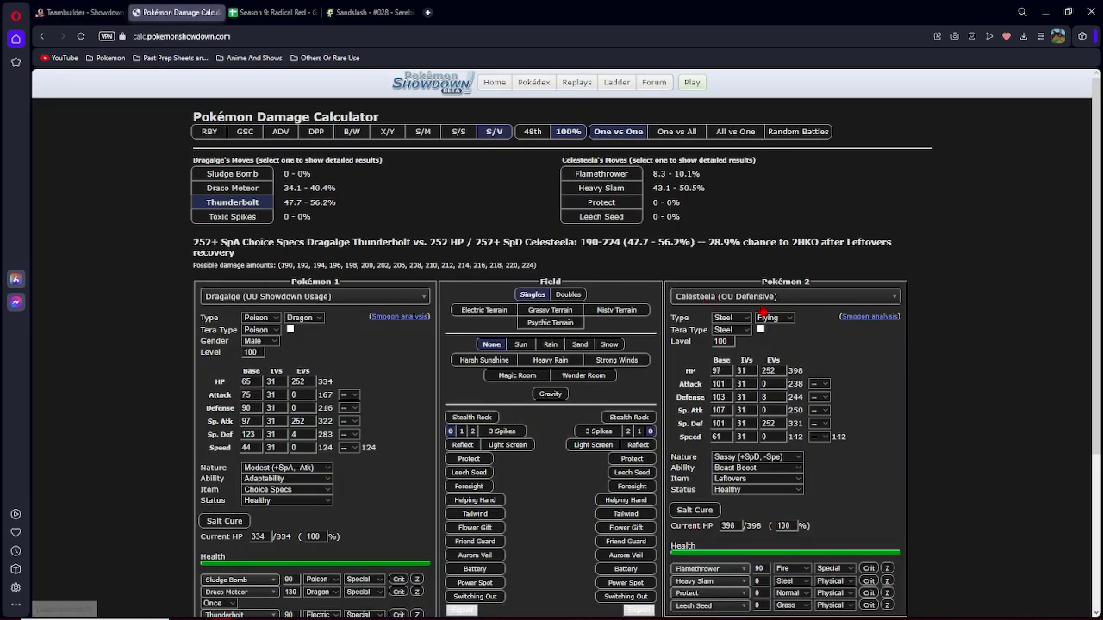
{"action": "left_click", "coordinate": [767, 296]}
{"action": "type", "text": "tox"}
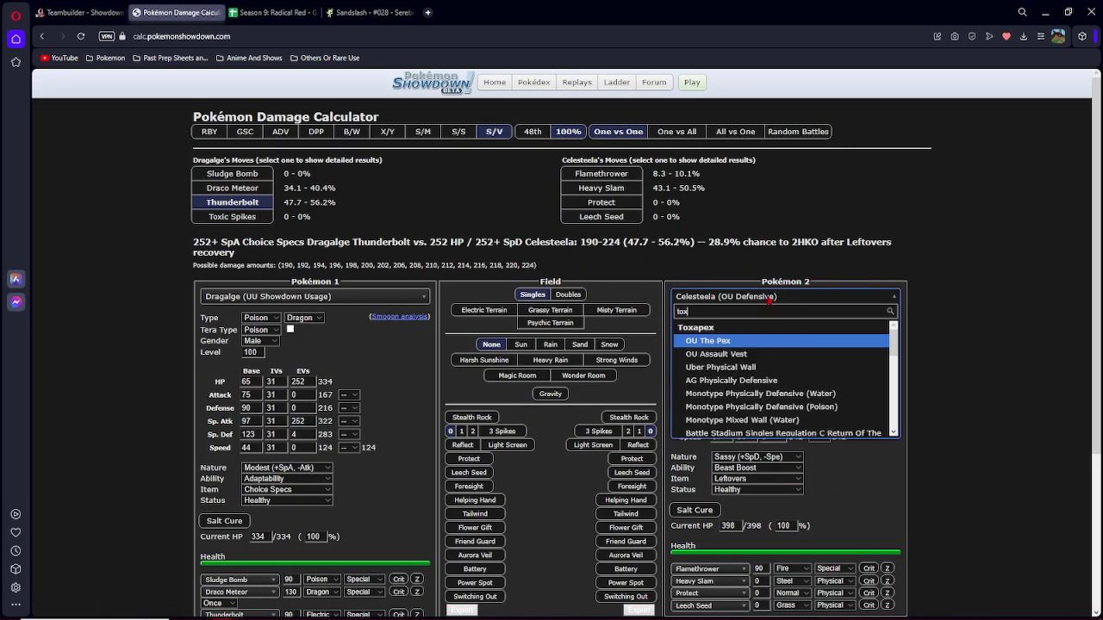
{"action": "type", "text": "ape"}
{"action": "key", "text": "Return"}
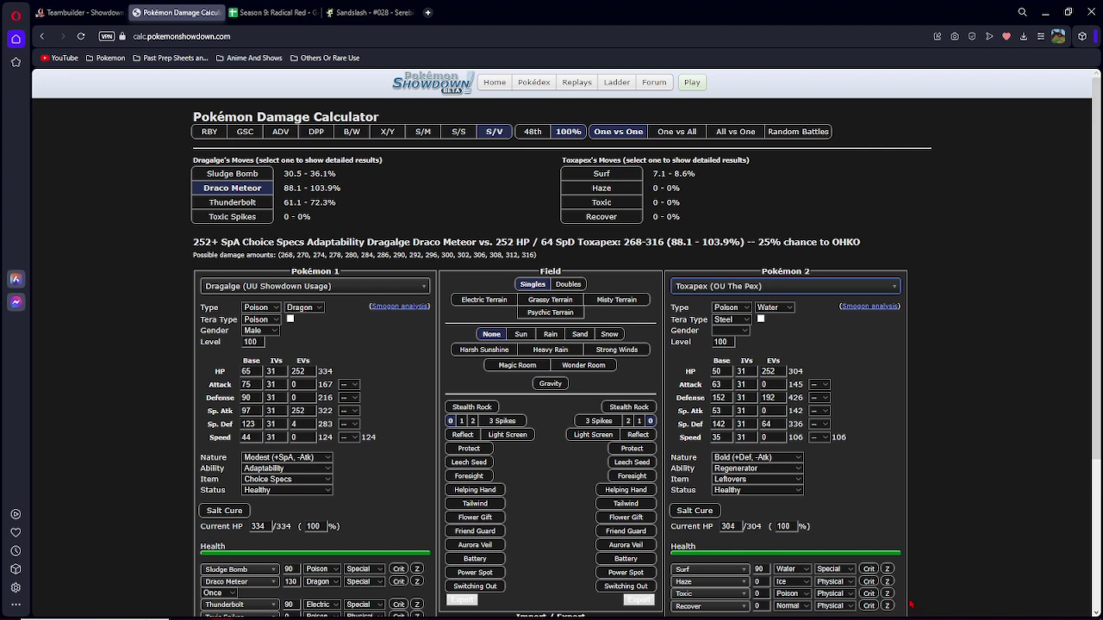
{"action": "left_click", "coordinate": [767, 424]}
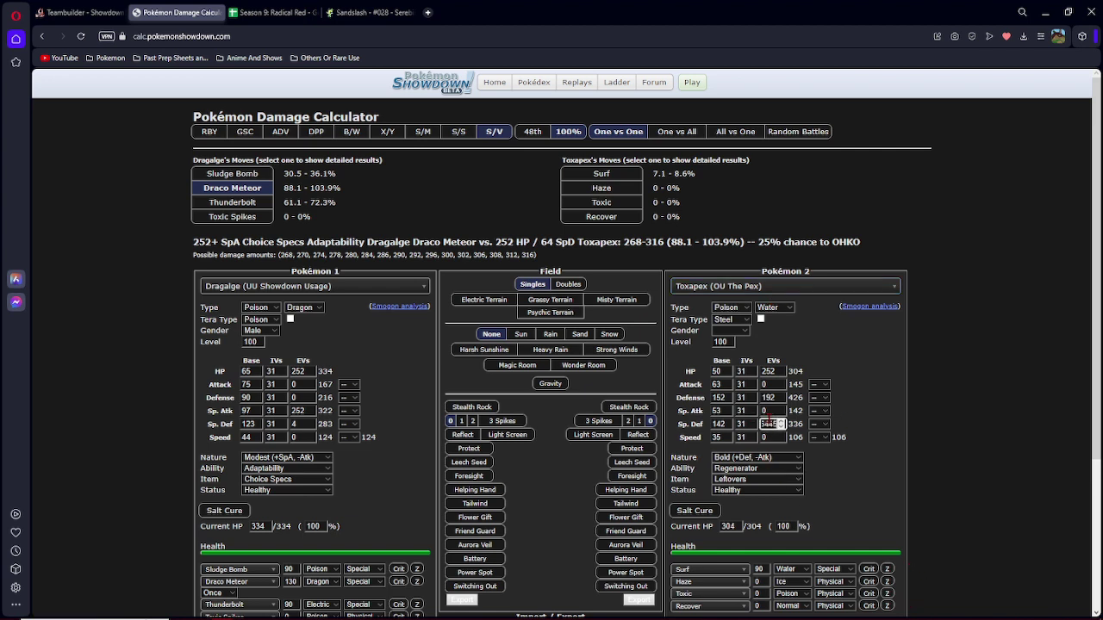
{"action": "type", "text": "252"}
{"action": "left_click", "coordinate": [758, 467]}
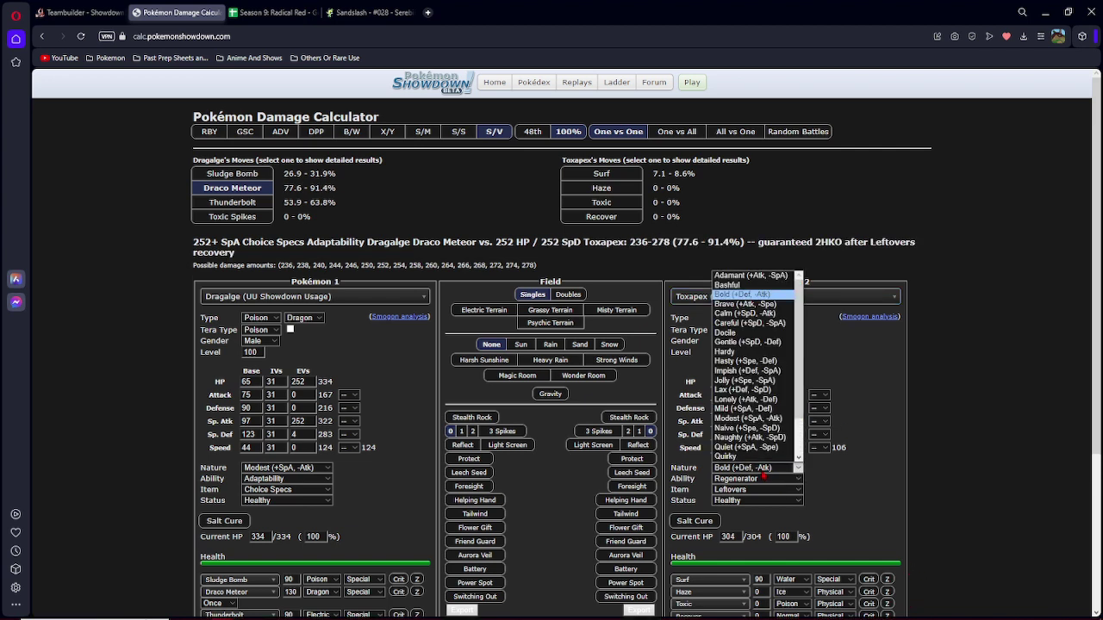
{"action": "scroll", "coordinate": [759, 465], "scroll_direction": "down", "scroll_amount": 4}
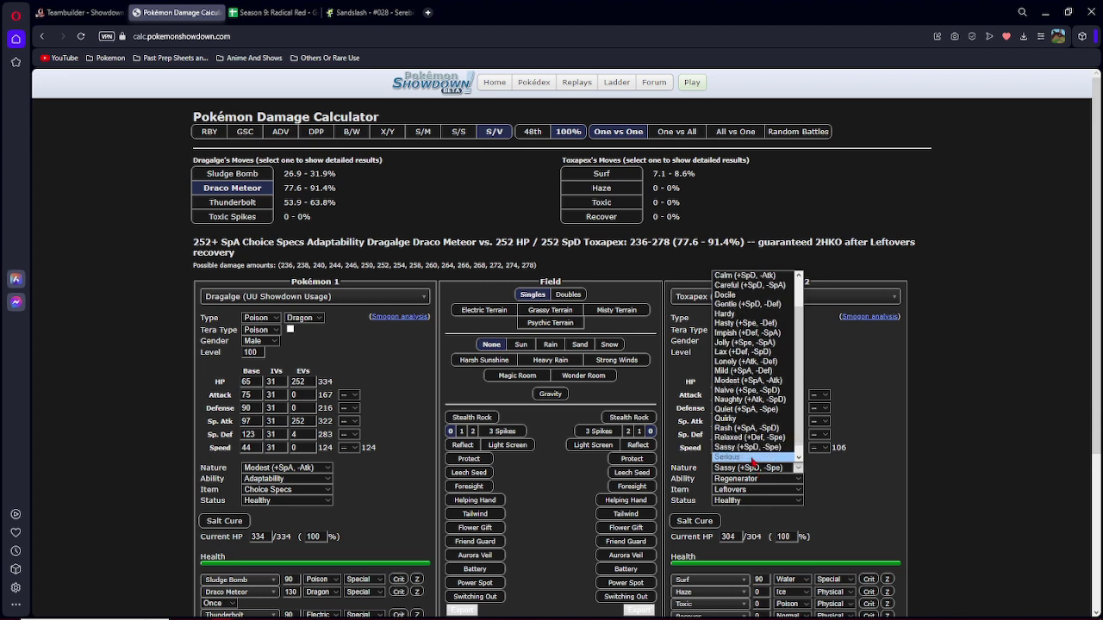
{"action": "left_click", "coordinate": [748, 447]}
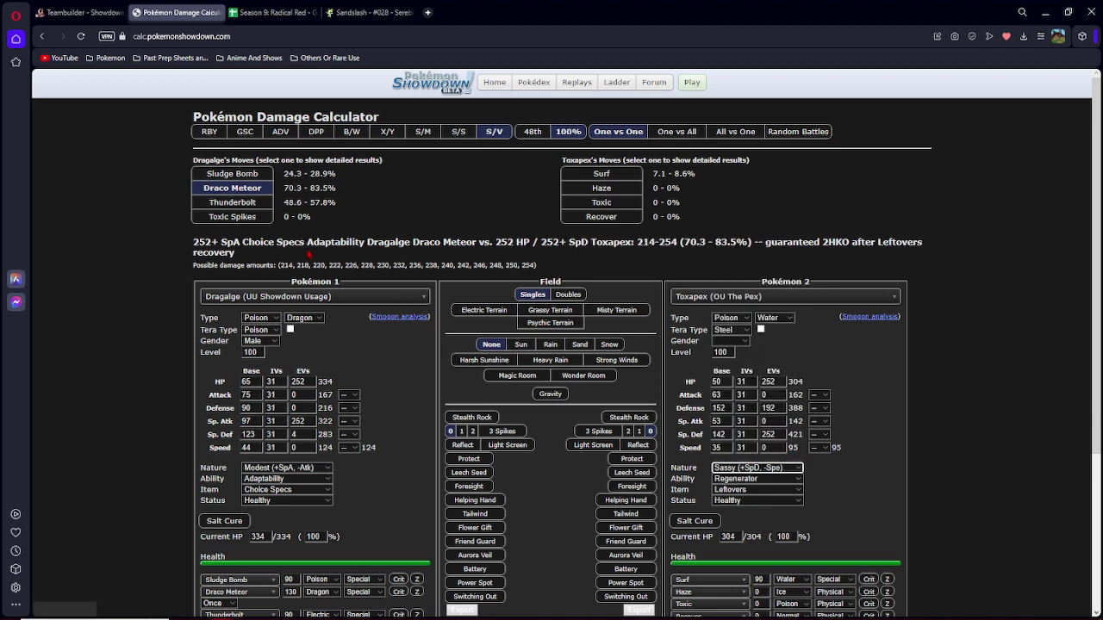
Calculate Draco Meteor over two hits on Toxapex: 105.9–125.6%, a guaranteed 2HKO.
{"action": "mouse_move", "coordinate": [293, 187]}
{"action": "left_mouse_down"}
{"action": "mouse_move", "coordinate": [336, 188]}
{"action": "mouse_move", "coordinate": [326, 202]}
{"action": "left_mouse_up"}
{"action": "left_click", "coordinate": [338, 188]}
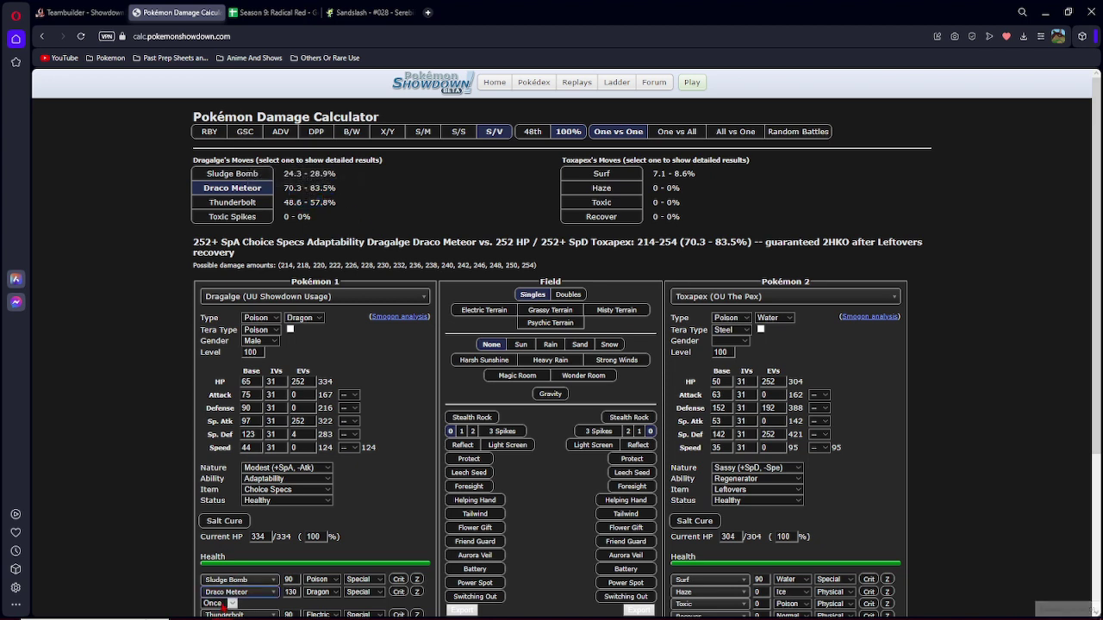
{"action": "left_click", "coordinate": [221, 604]}
{"action": "left_click", "coordinate": [213, 564]}
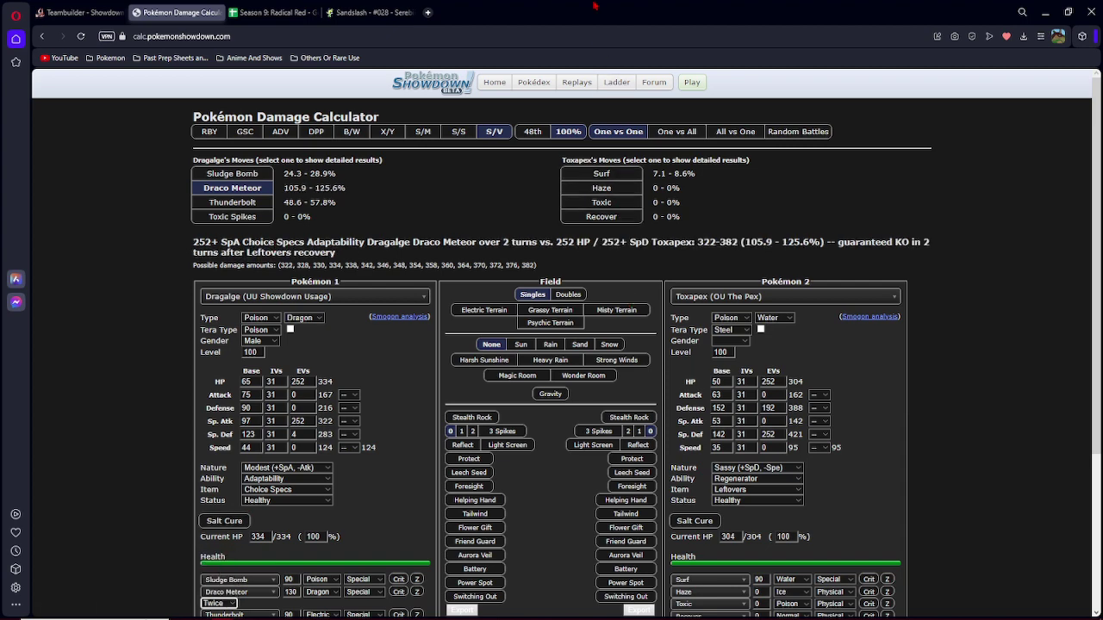
Give Dragalge Choice Specs as its held item in the Teambuilder.
{"action": "left_click", "coordinate": [82, 12]}
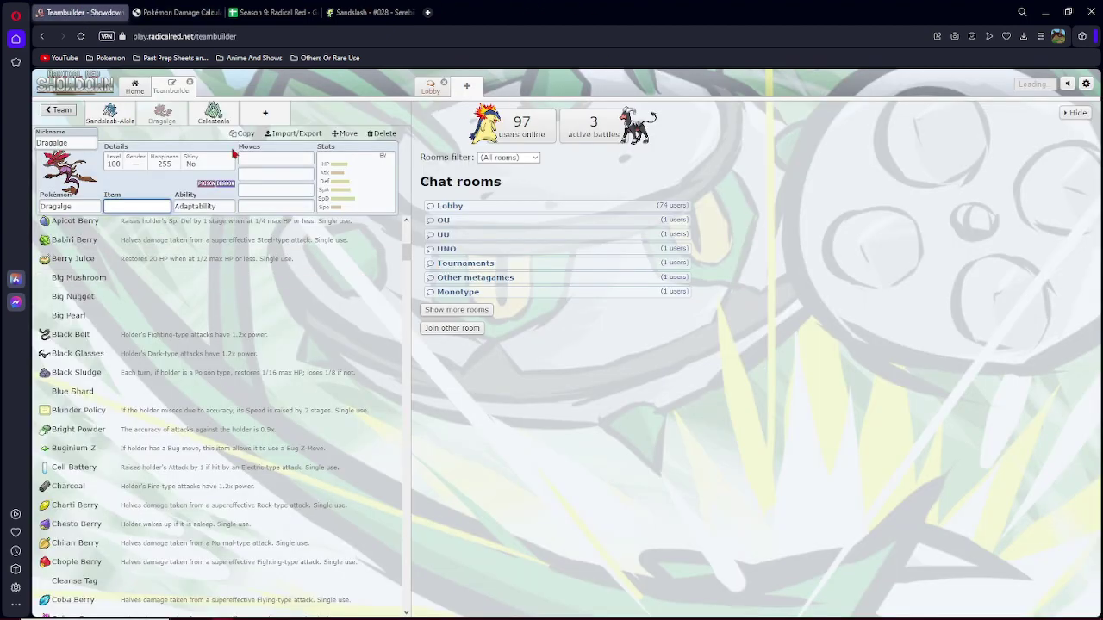
{"action": "left_click", "coordinate": [138, 207]}
{"action": "left_click", "coordinate": [172, 12]}
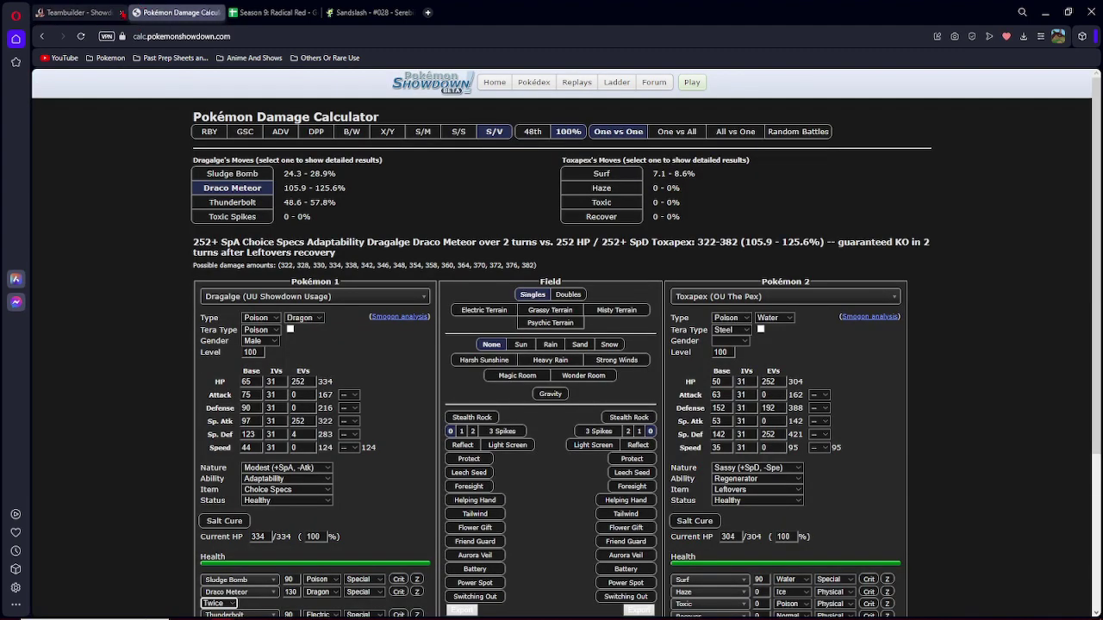
{"action": "left_click", "coordinate": [86, 10]}
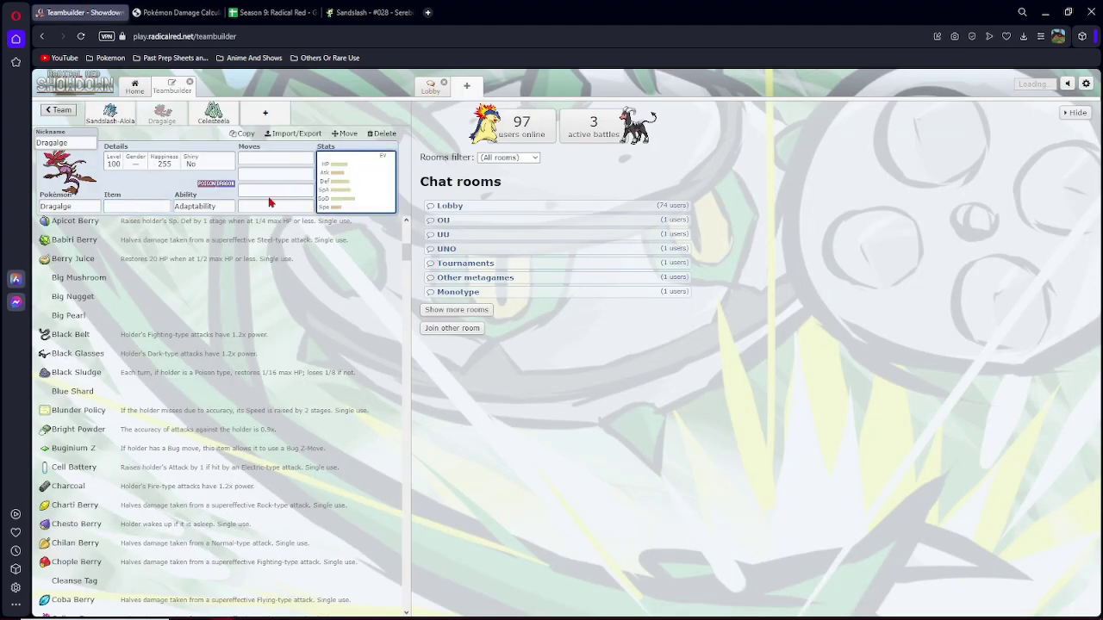
{"action": "left_click", "coordinate": [143, 207]}
{"action": "type", "text": "ch"}
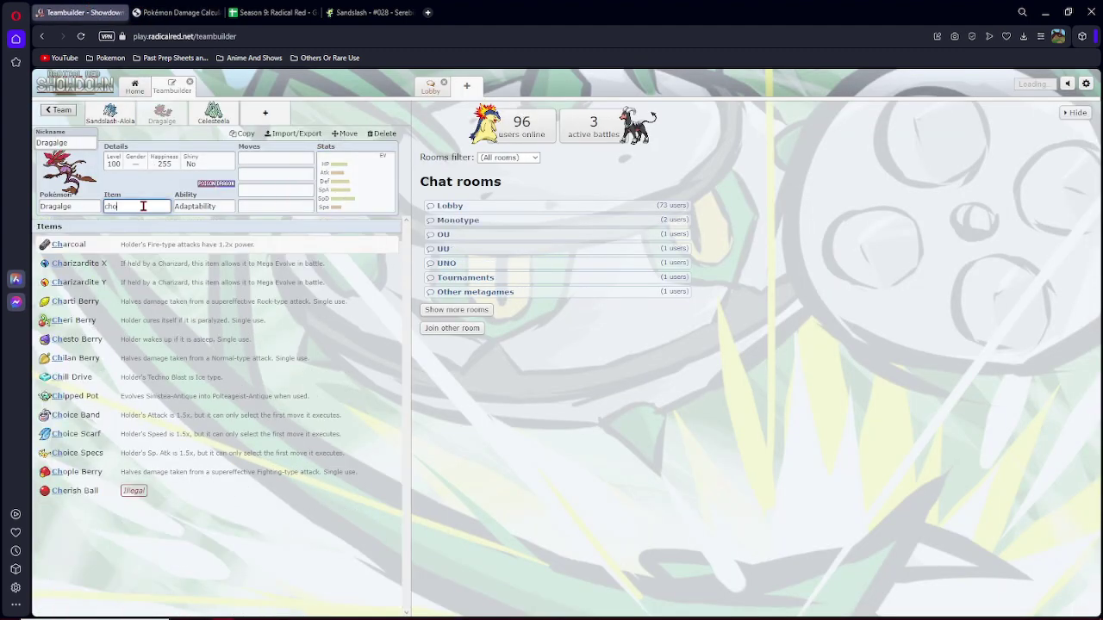
{"action": "type", "text": "oice specs"}
{"action": "key", "text": "Return"}
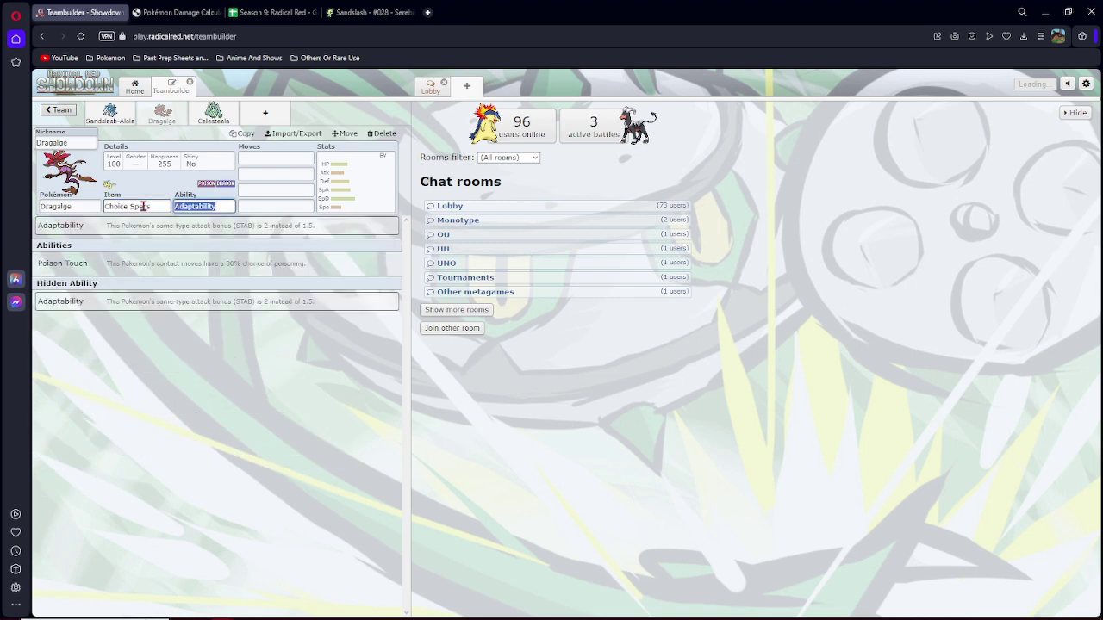
Set Sludge Wave and Draco Meteor as Dragalge's first two moves.
{"action": "left_click", "coordinate": [300, 156]}
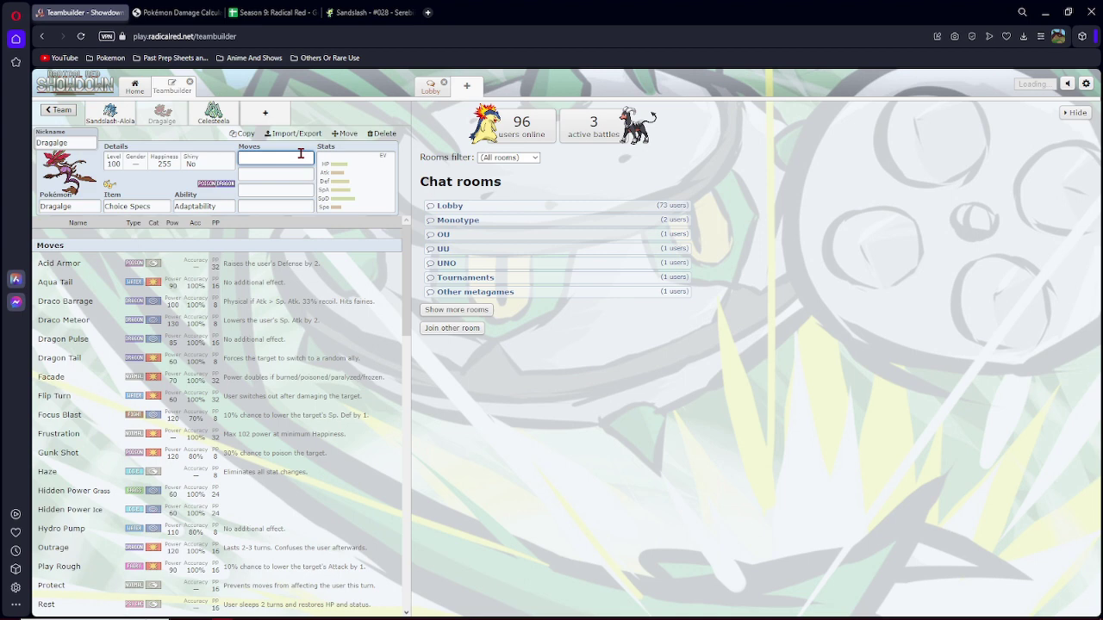
{"action": "type", "text": "slud"}
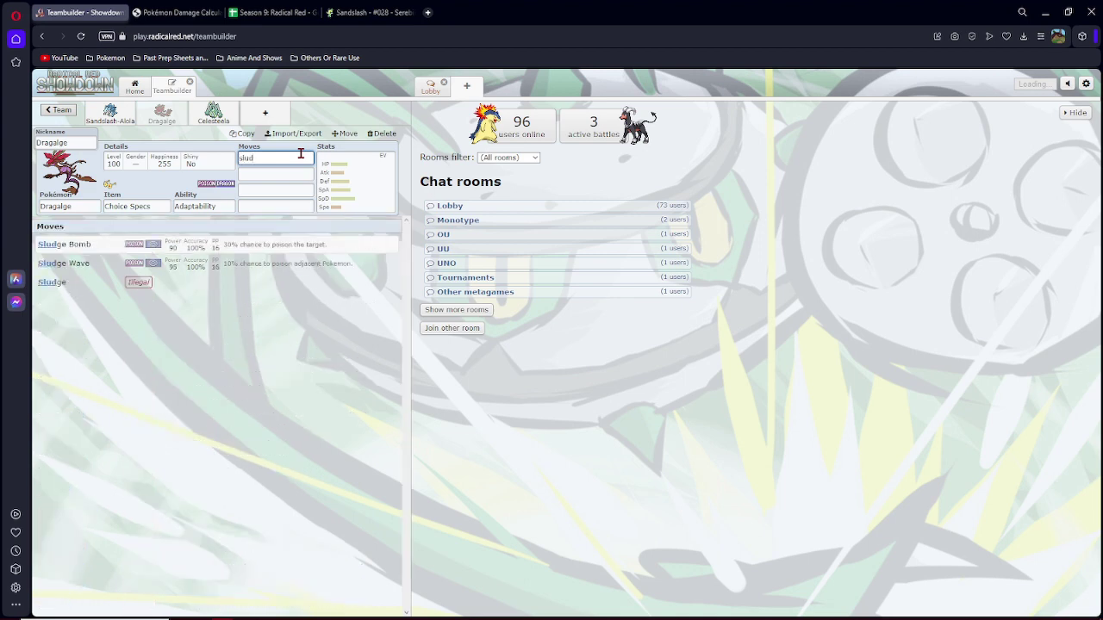
{"action": "type", "text": "ge wave"}
{"action": "key", "text": "Return"}
{"action": "type", "text": "draco"}
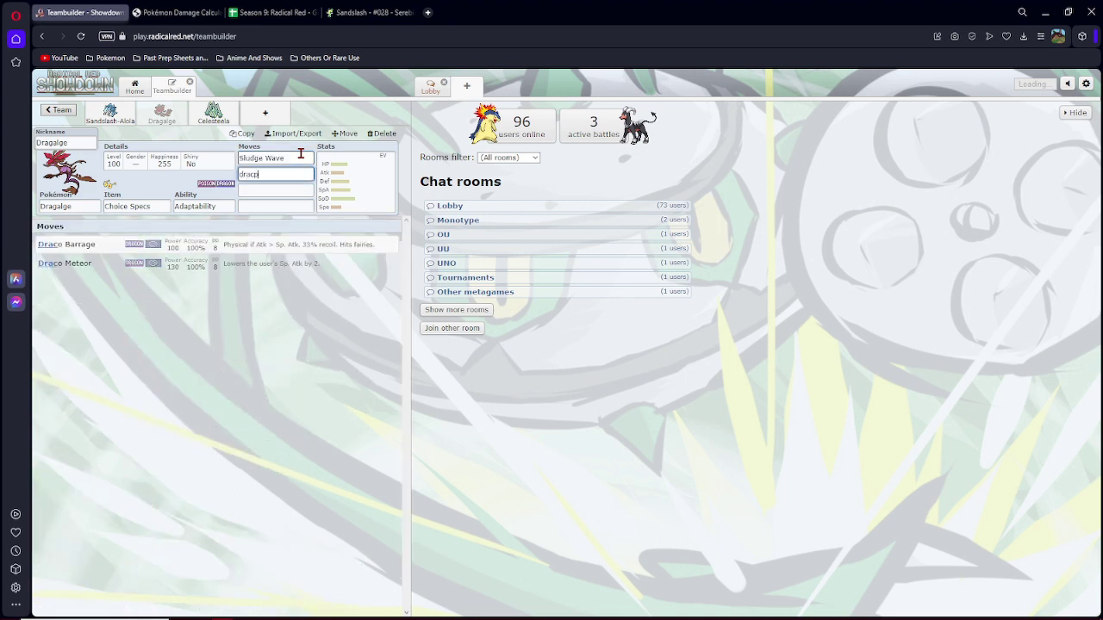
{"action": "type", "text": " meteor"}
{"action": "key", "text": "Return"}
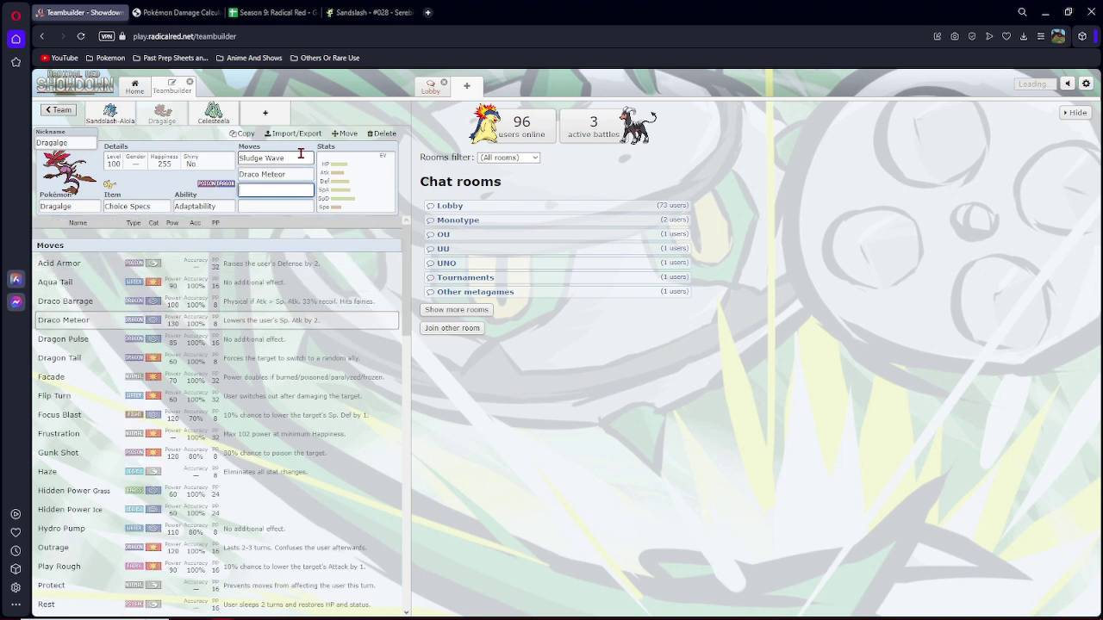
{"action": "scroll", "coordinate": [198, 362], "scroll_direction": "down", "scroll_amount": 4}
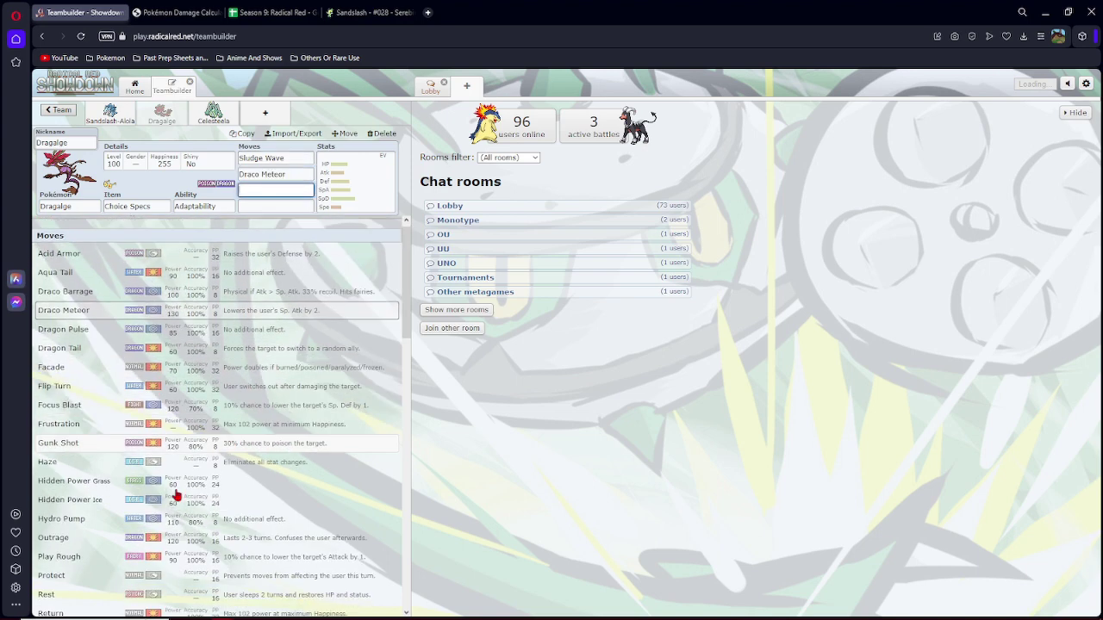
{"action": "scroll", "coordinate": [198, 431], "scroll_direction": "down", "scroll_amount": 4}
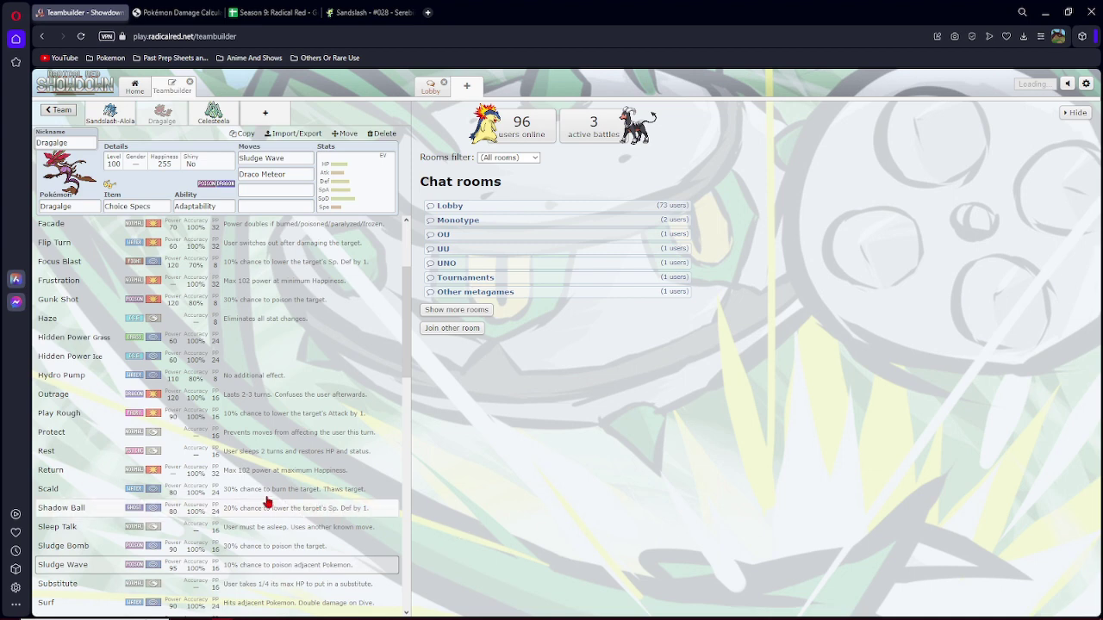
{"action": "scroll", "coordinate": [216, 498], "scroll_direction": "down", "scroll_amount": 3}
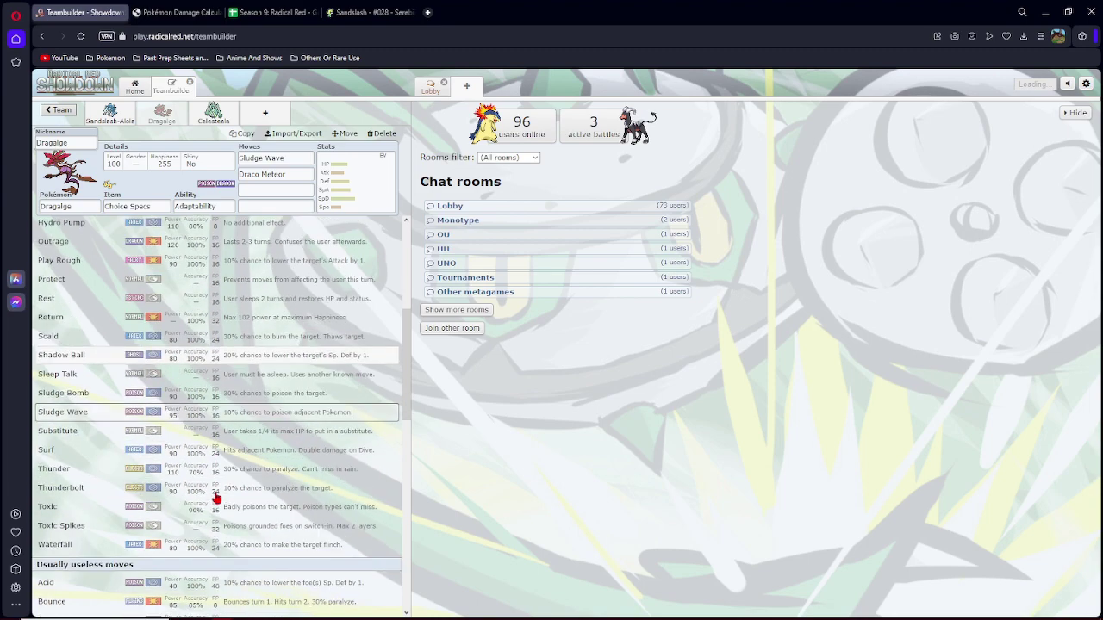
{"action": "scroll", "coordinate": [216, 498], "scroll_direction": "down", "scroll_amount": 3}
{"action": "scroll", "coordinate": [217, 498], "scroll_direction": "down", "scroll_amount": 2}
{"action": "scroll", "coordinate": [217, 498], "scroll_direction": "up", "scroll_amount": 4}
{"action": "scroll", "coordinate": [216, 498], "scroll_direction": "up", "scroll_amount": 4}
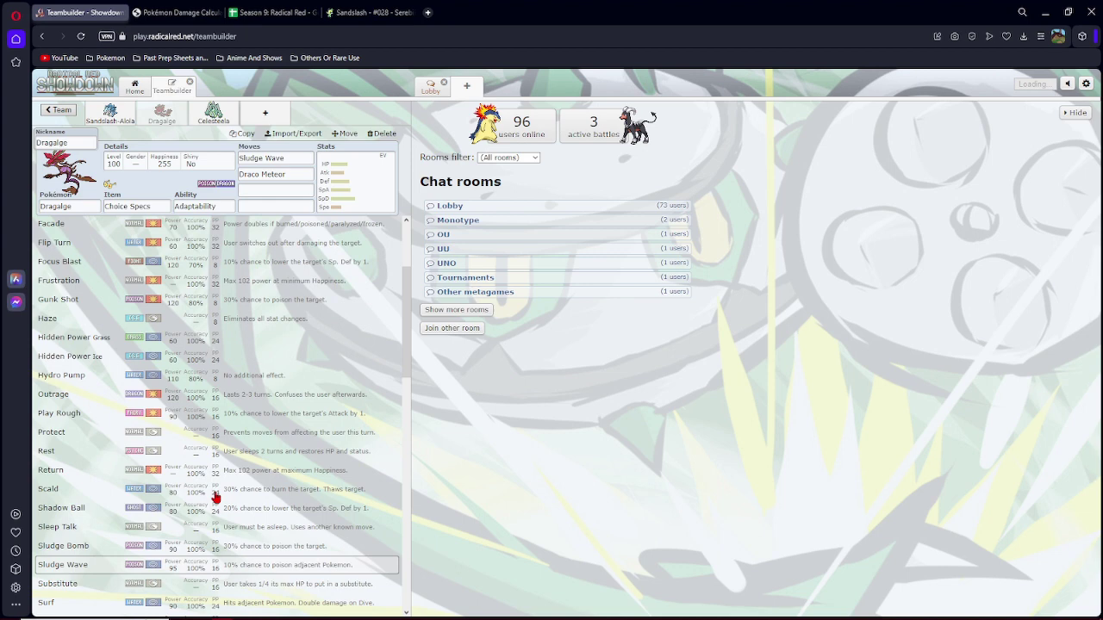
{"action": "scroll", "coordinate": [216, 498], "scroll_direction": "up", "scroll_amount": 4}
{"action": "scroll", "coordinate": [216, 498], "scroll_direction": "up", "scroll_amount": 2}
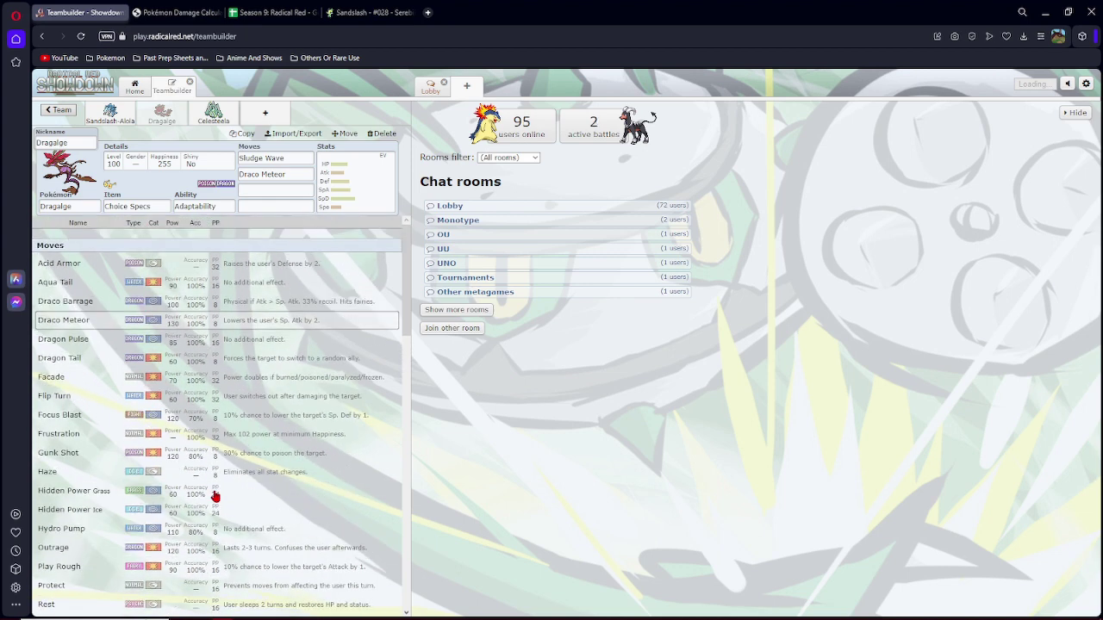
{"action": "scroll", "coordinate": [215, 497], "scroll_direction": "down", "scroll_amount": 4}
{"action": "scroll", "coordinate": [216, 496], "scroll_direction": "down", "scroll_amount": 4}
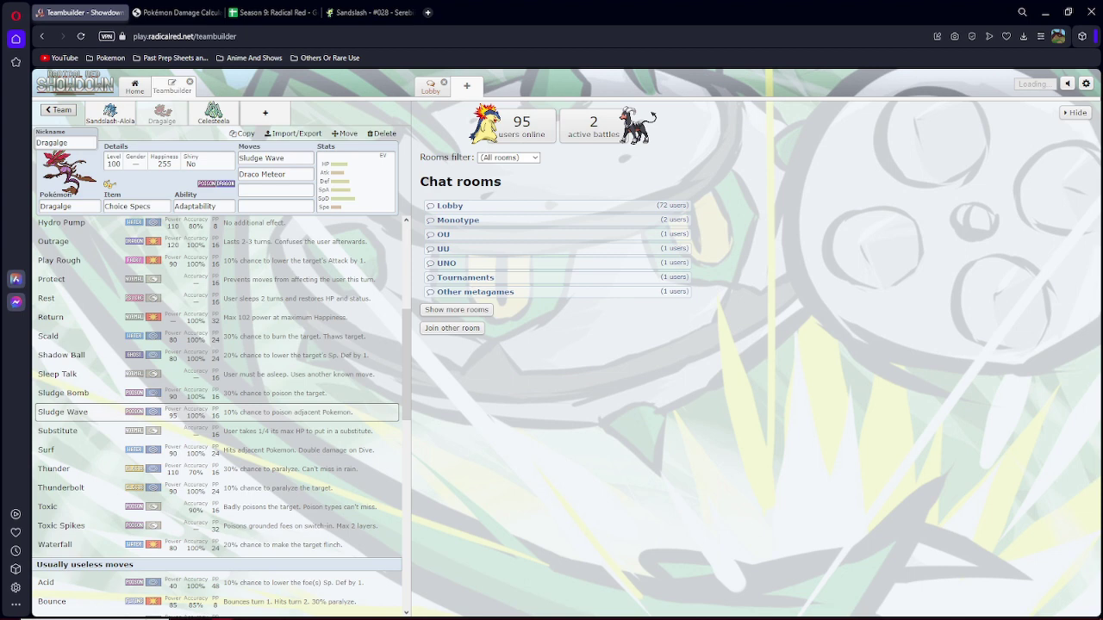
Set the opponent to Ghost/Fairy Mismagius and view Sludge Bomb's 96.5–114.1% result.
{"action": "left_click", "coordinate": [177, 12]}
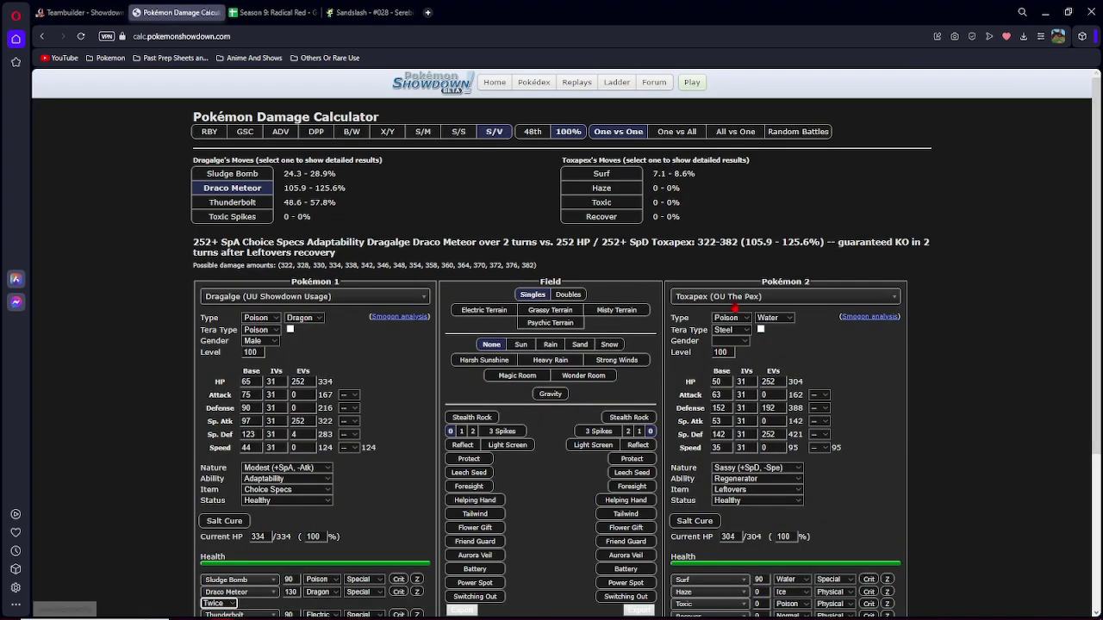
{"action": "left_click", "coordinate": [737, 296]}
{"action": "type", "text": "mismagius"}
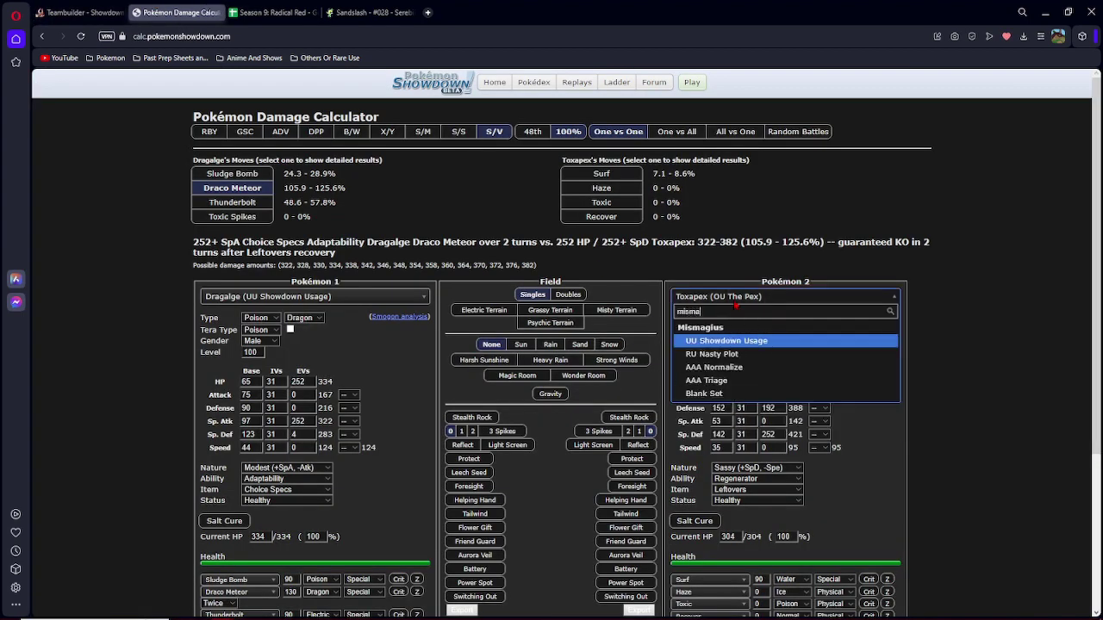
{"action": "key", "text": "Return"}
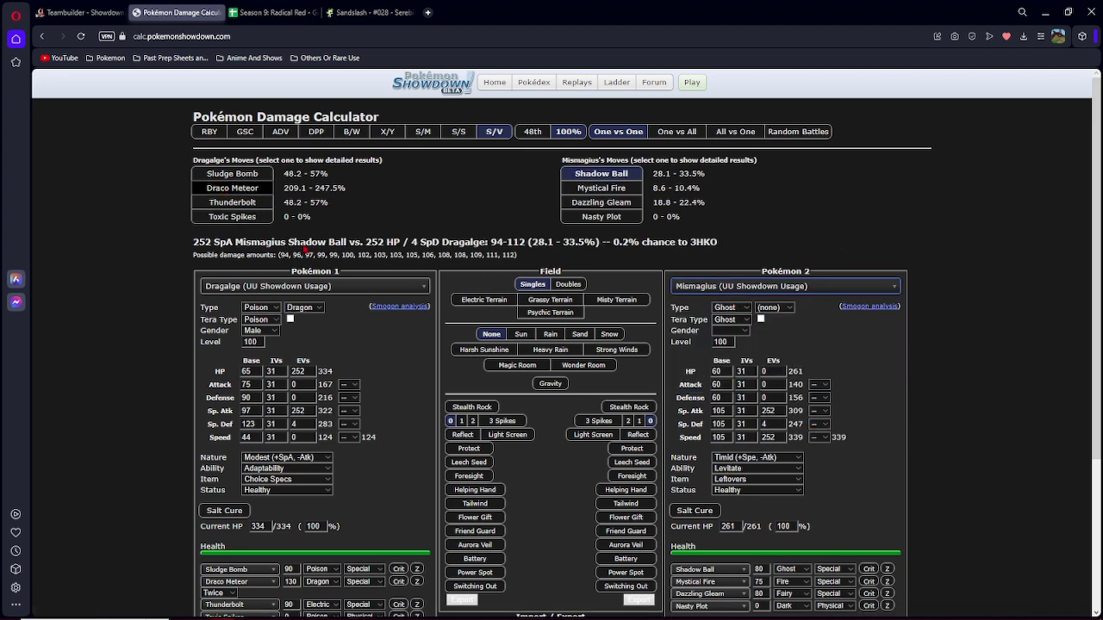
{"action": "left_click", "coordinate": [789, 307]}
{"action": "type", "text": "Fire"}
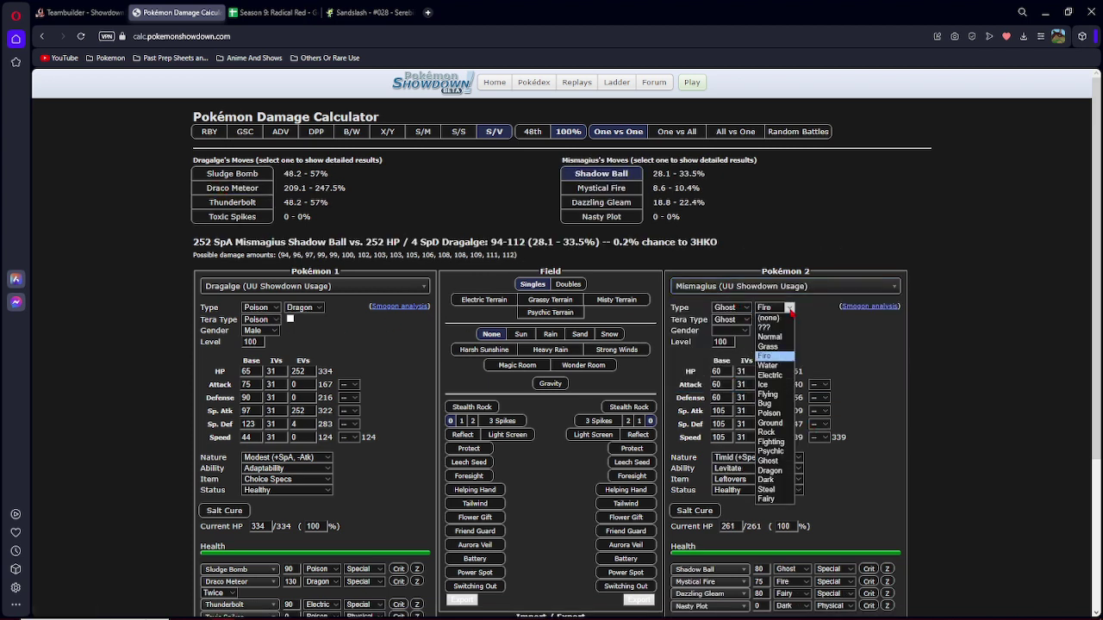
{"action": "type", "text": "fa"}
{"action": "key", "text": "Return"}
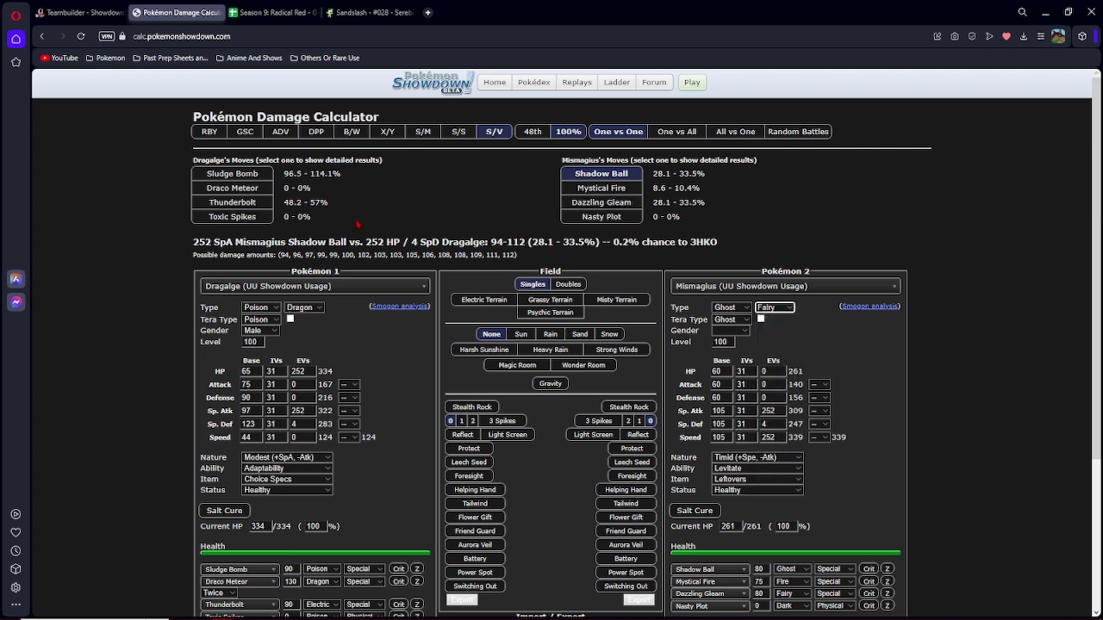
{"action": "left_click", "coordinate": [248, 175]}
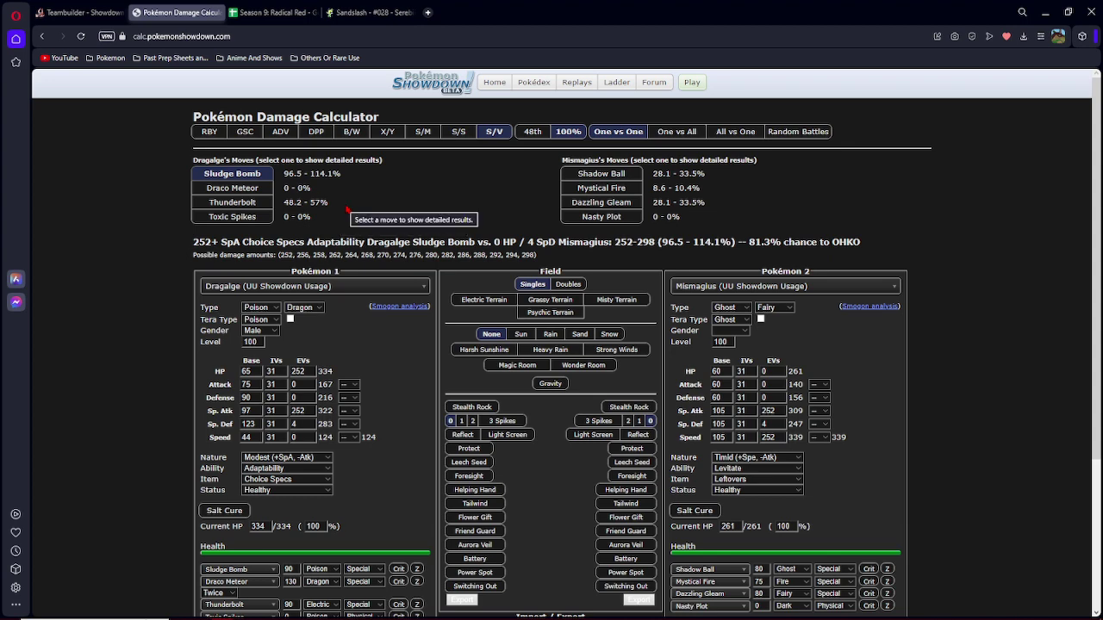
Return to Dragalge's set in the Teambuilder.
{"action": "left_click", "coordinate": [79, 12]}
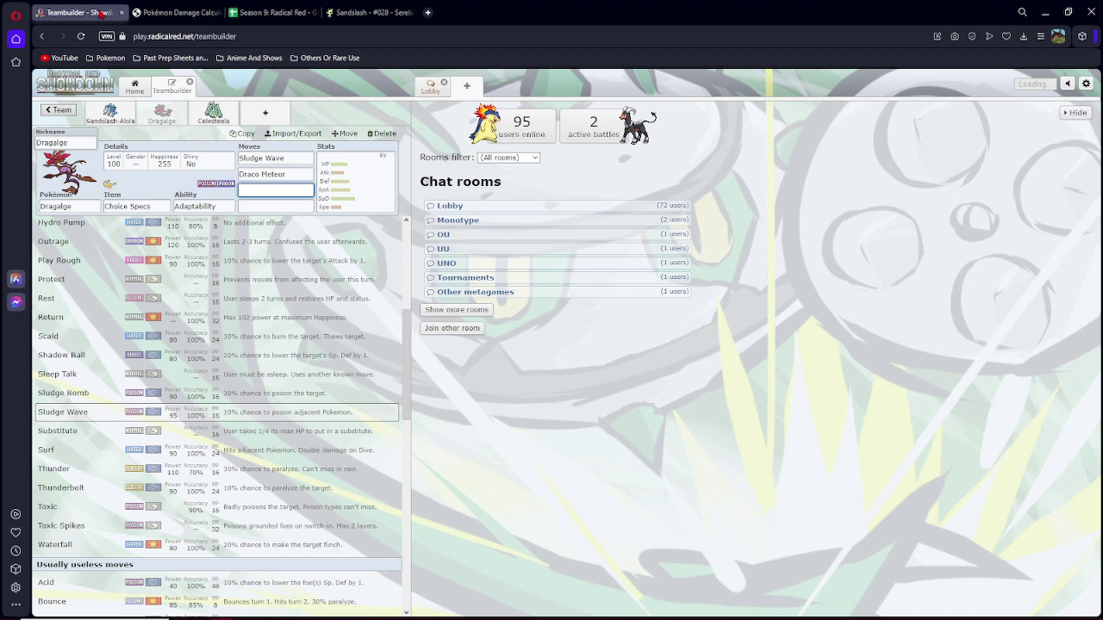
{"action": "scroll", "coordinate": [182, 378], "scroll_direction": "up", "scroll_amount": 4}
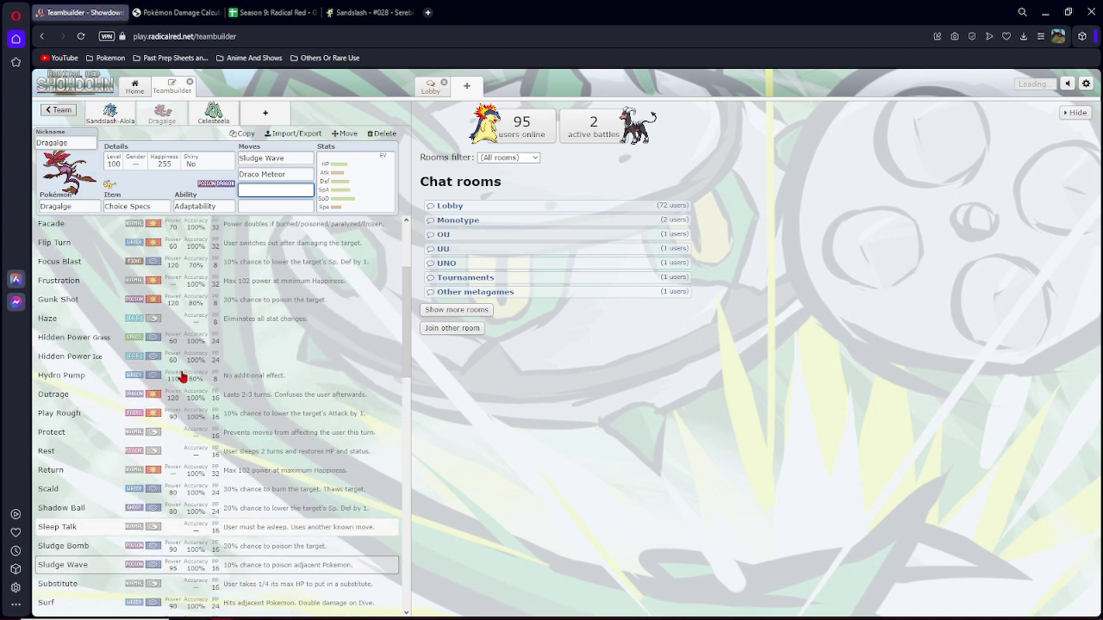
{"action": "scroll", "coordinate": [182, 377], "scroll_direction": "up", "scroll_amount": 3}
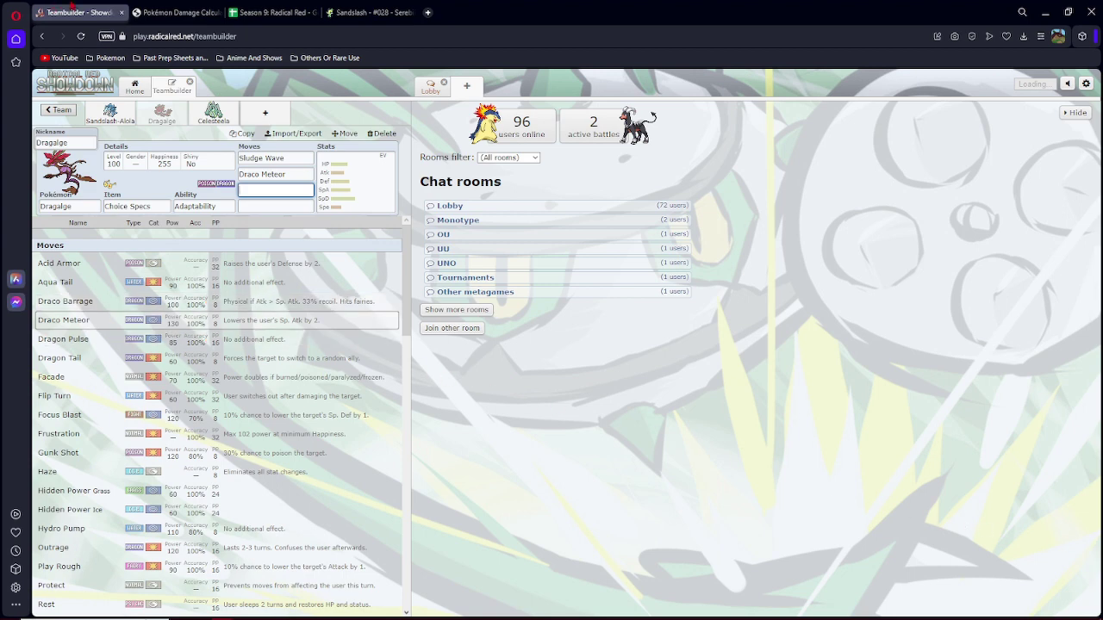
Set the opponent to Type: Null's ZU Defensive Pivot set with 252 HP EVs.
{"action": "left_click", "coordinate": [180, 12]}
{"action": "left_click", "coordinate": [741, 286]}
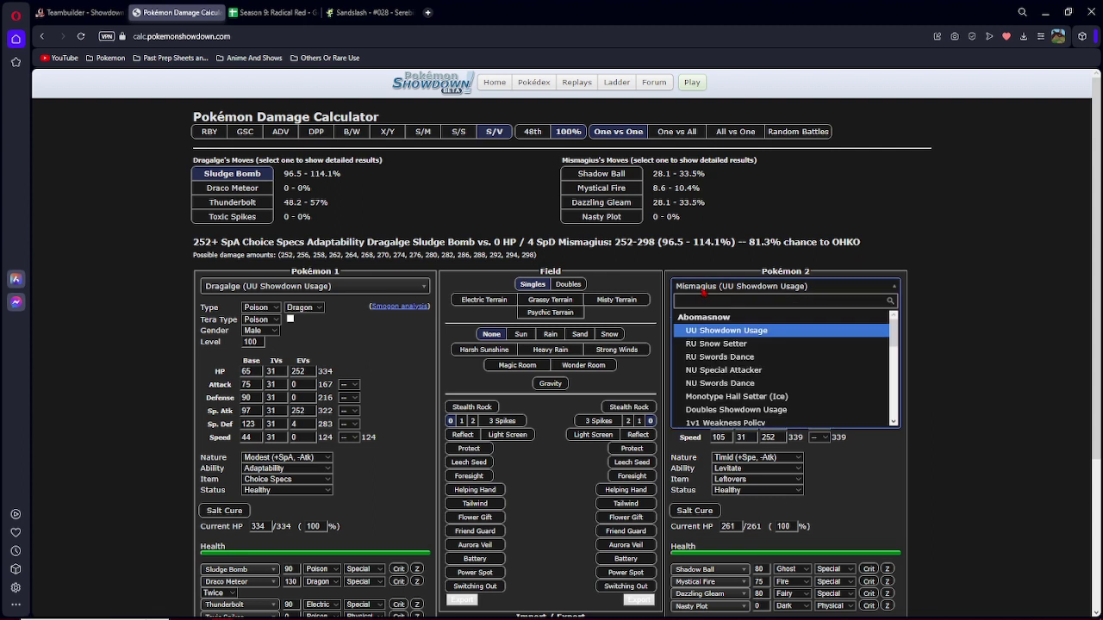
{"action": "type", "text": "type n"}
{"action": "key", "text": "Return"}
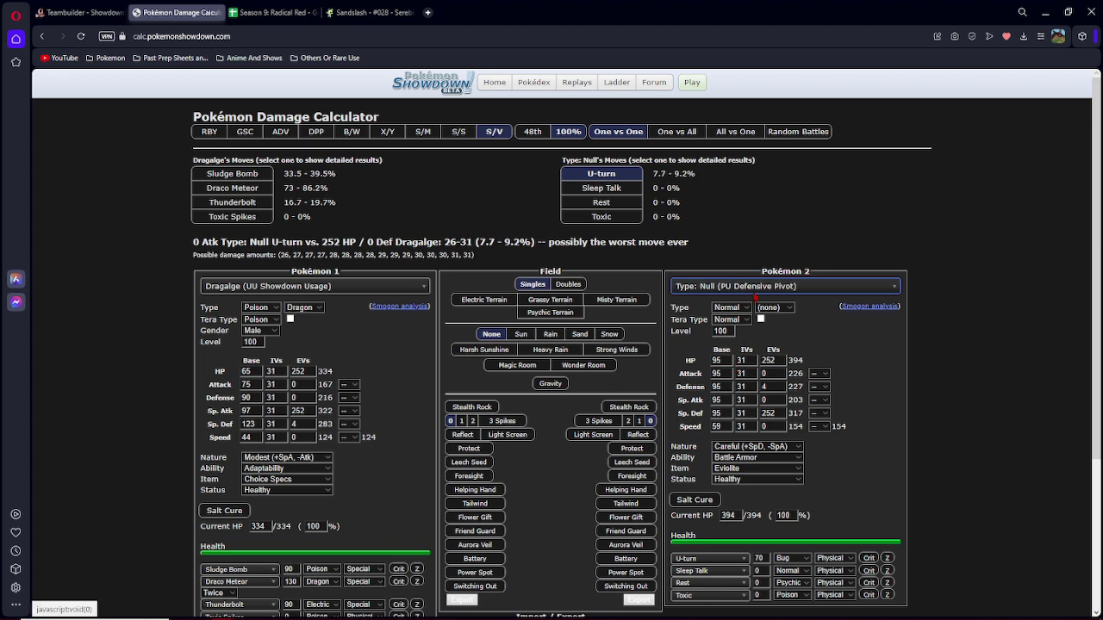
{"action": "left_click", "coordinate": [754, 286]}
{"action": "type", "text": "type"}
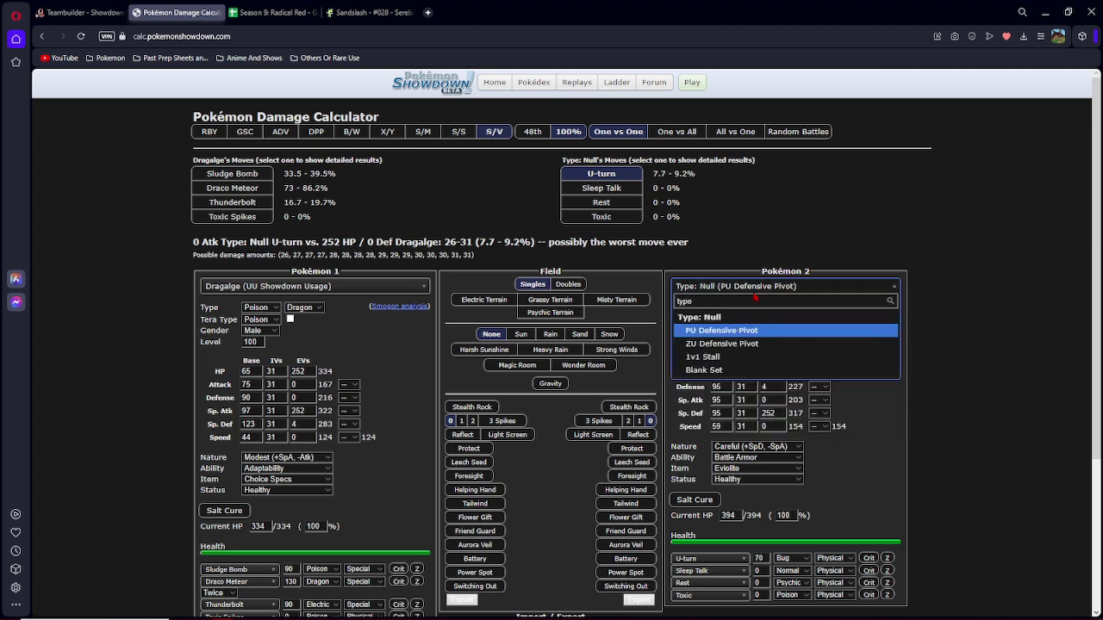
{"action": "left_click", "coordinate": [712, 343]}
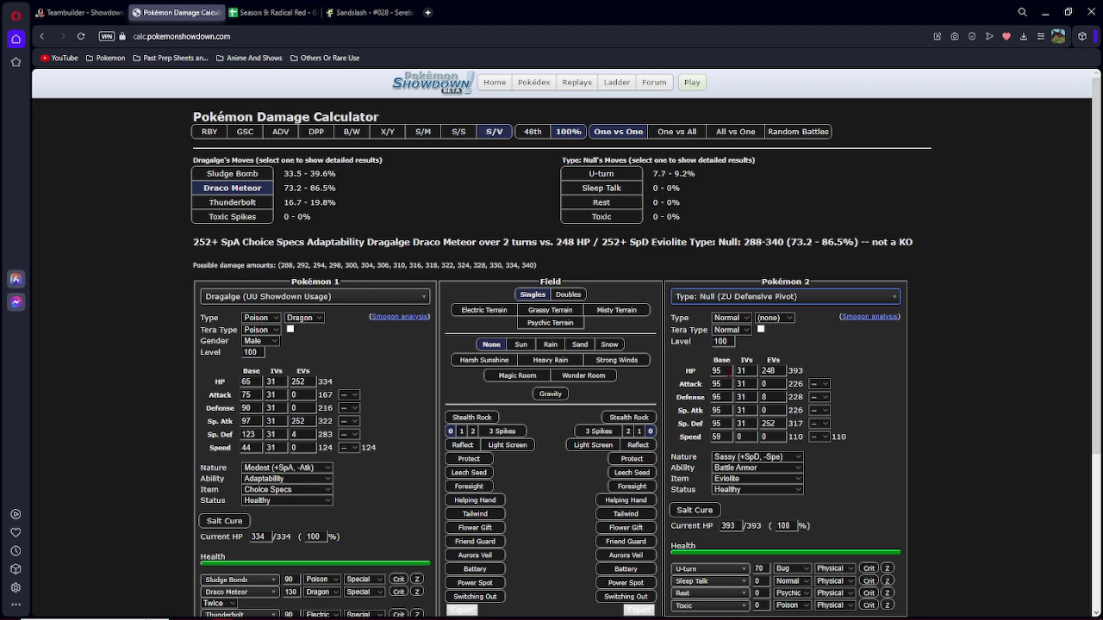
{"action": "left_click", "coordinate": [779, 367]}
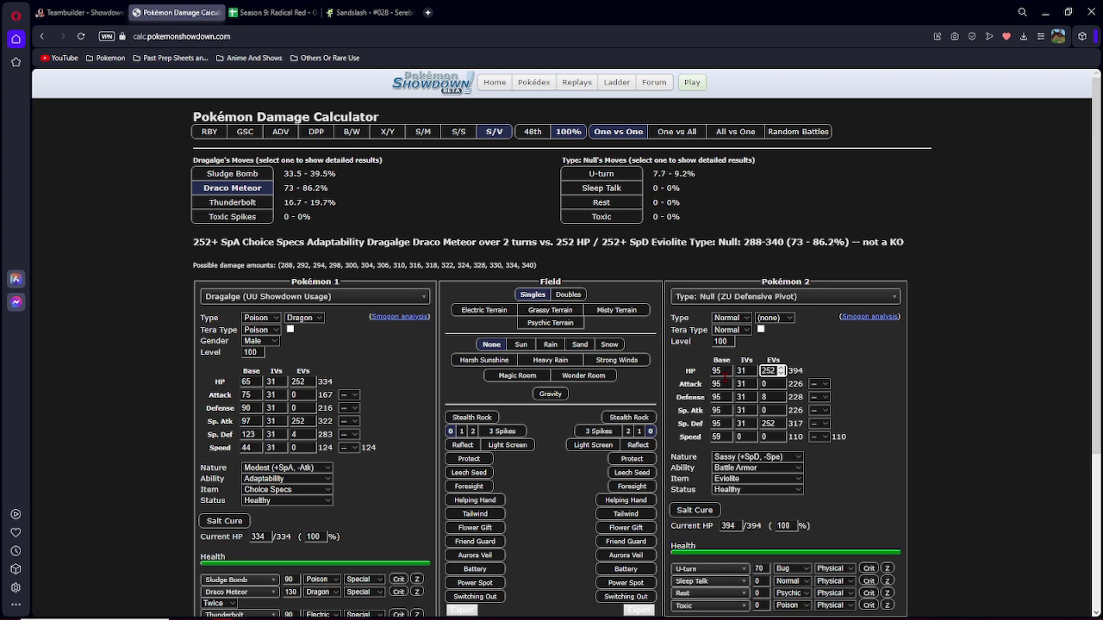
{"action": "left_click", "coordinate": [292, 203]}
Try Draco Meteor at three hits, reset to once, and swap Toxic Spikes for Focus Blast.
{"action": "left_click", "coordinate": [230, 603]}
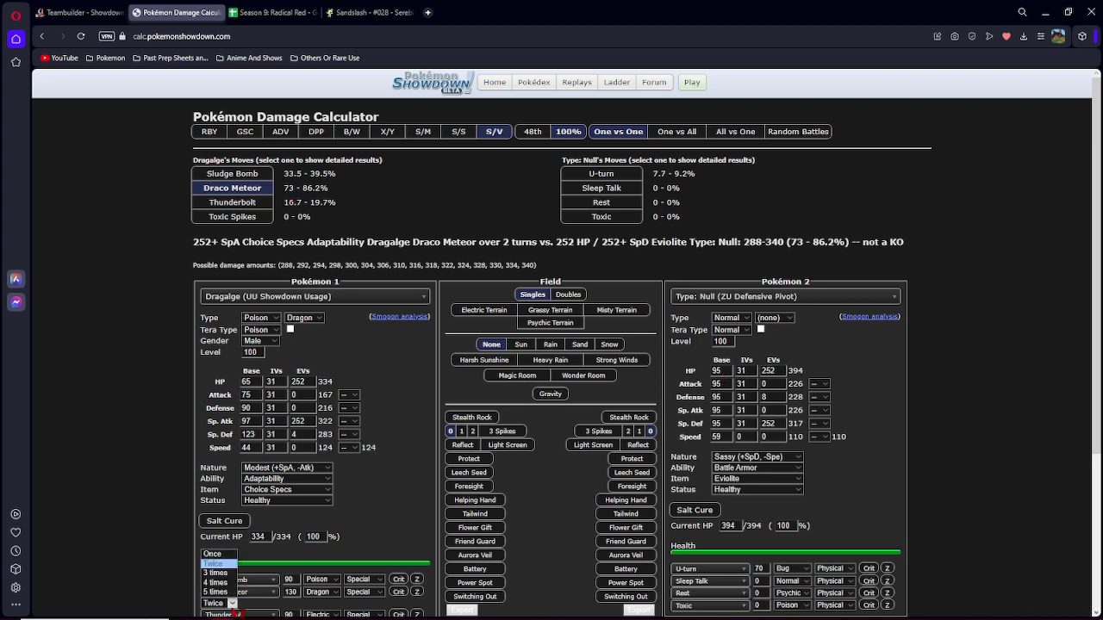
{"action": "left_click", "coordinate": [215, 555]}
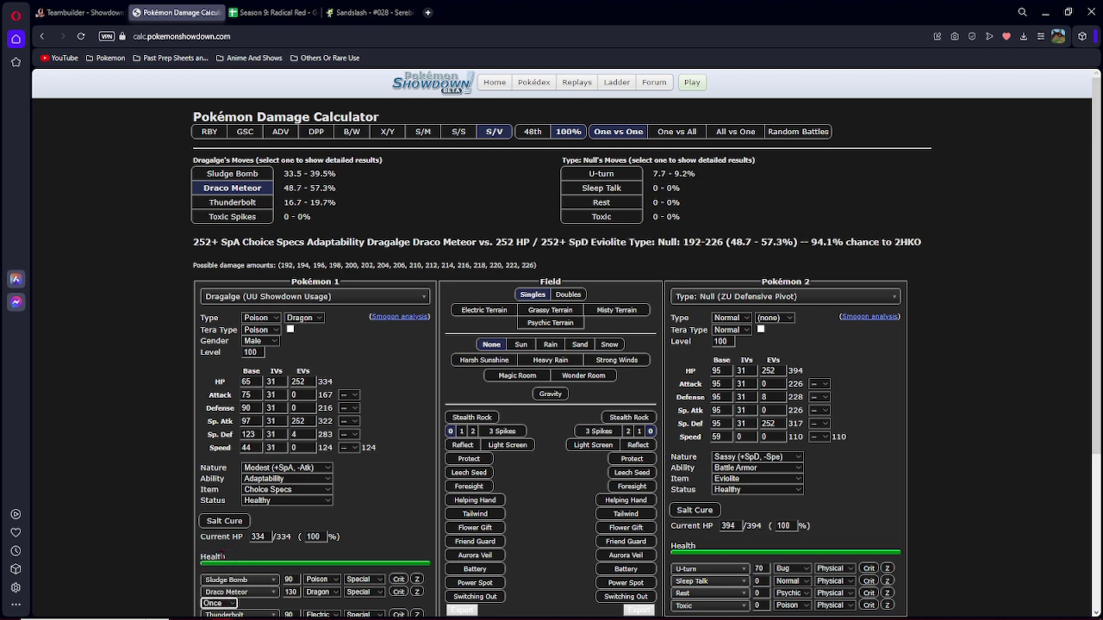
{"action": "left_click", "coordinate": [231, 603]}
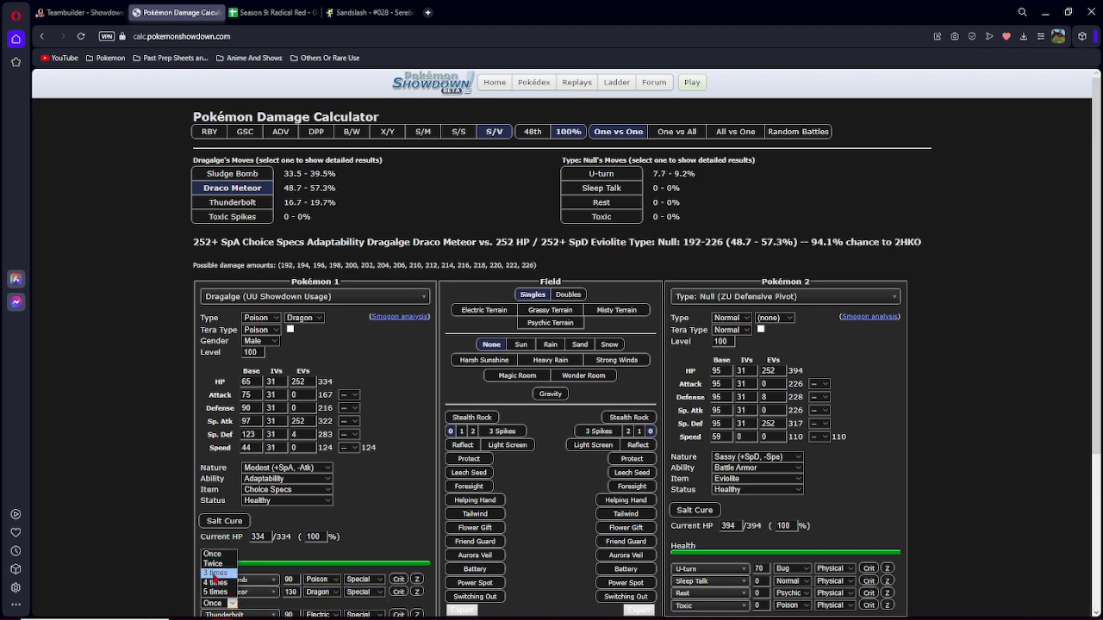
{"action": "left_click", "coordinate": [216, 573]}
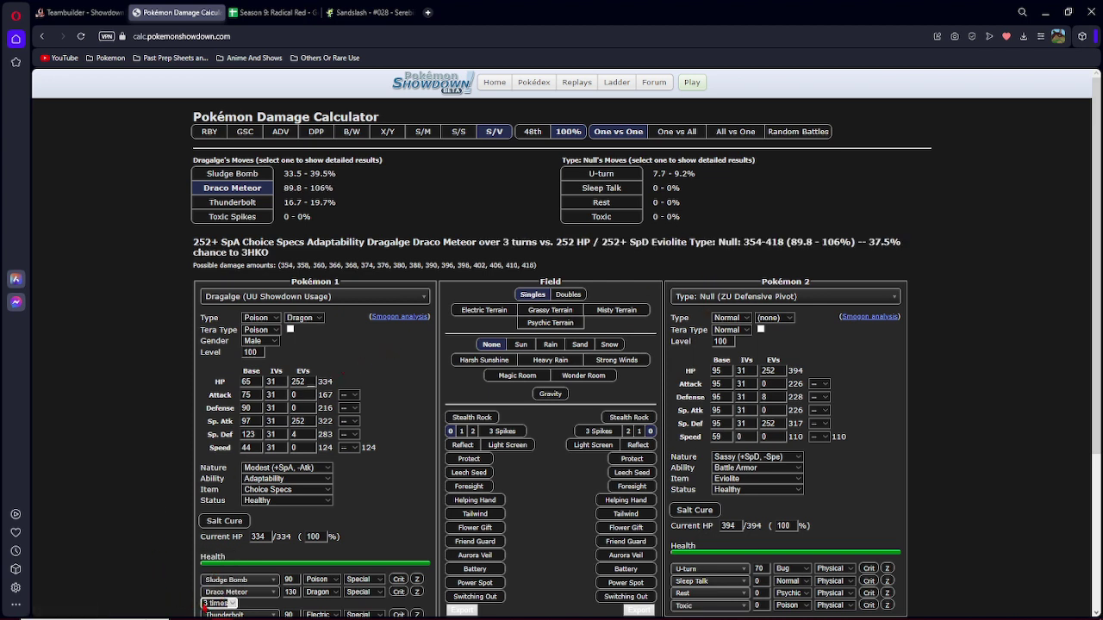
{"action": "left_click", "coordinate": [218, 604]}
{"action": "left_click", "coordinate": [213, 554]}
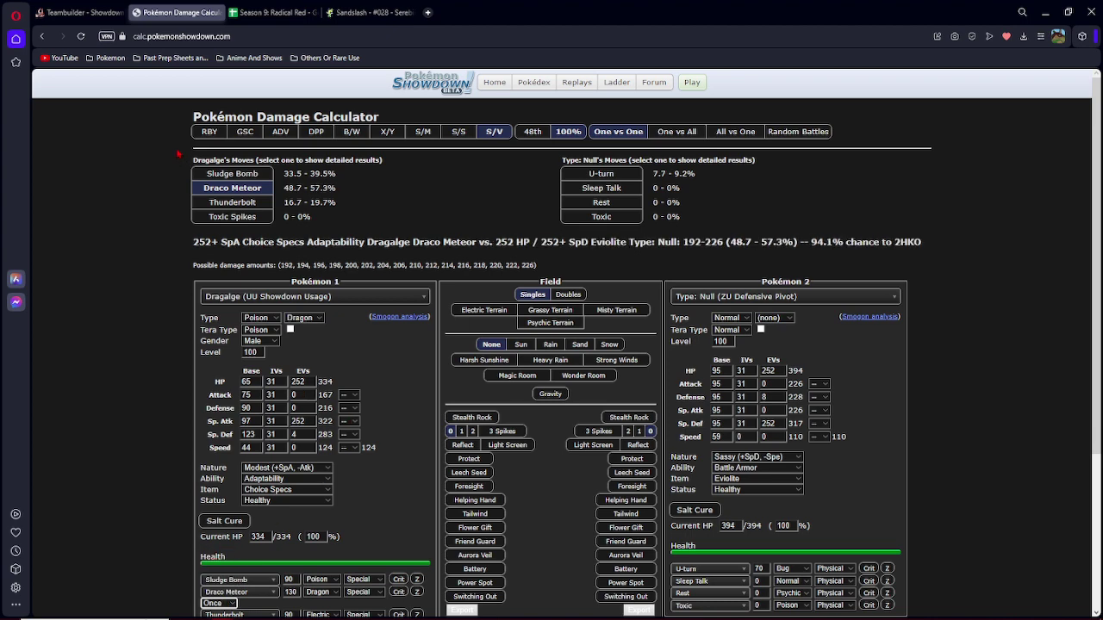
{"action": "scroll", "coordinate": [222, 560], "scroll_direction": "down", "scroll_amount": 2}
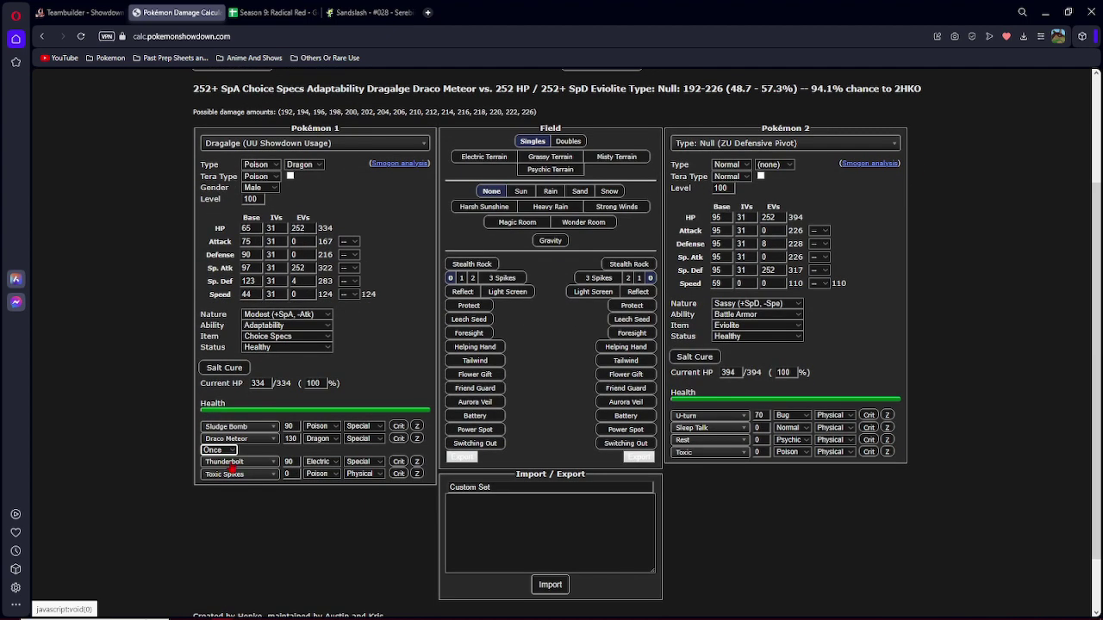
{"action": "left_click", "coordinate": [240, 475]}
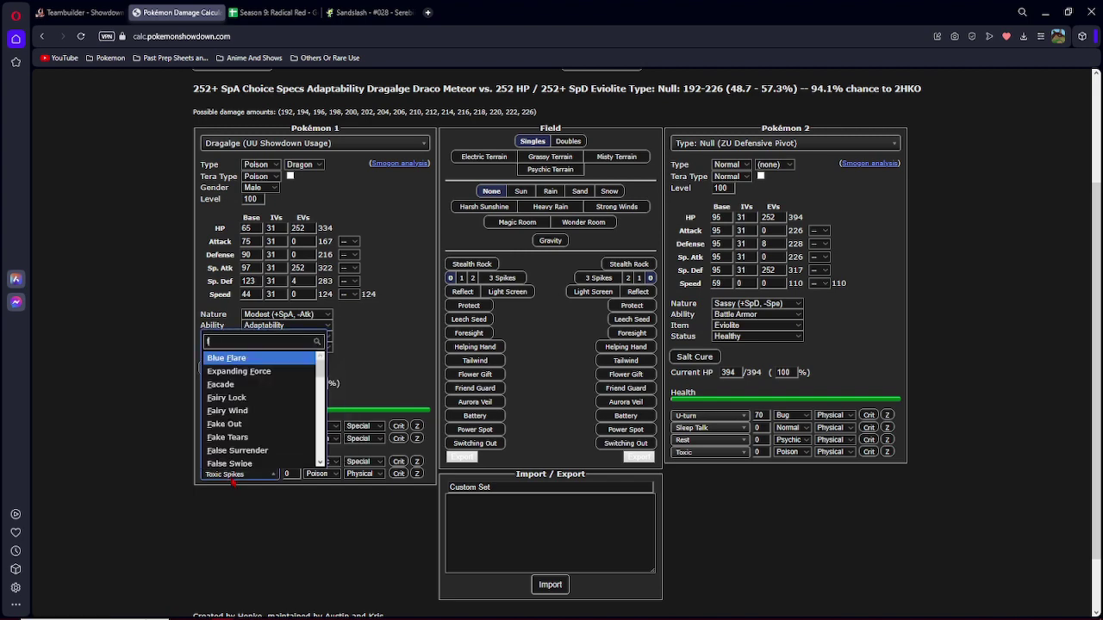
{"action": "type", "text": "focus"}
{"action": "key", "text": "Return"}
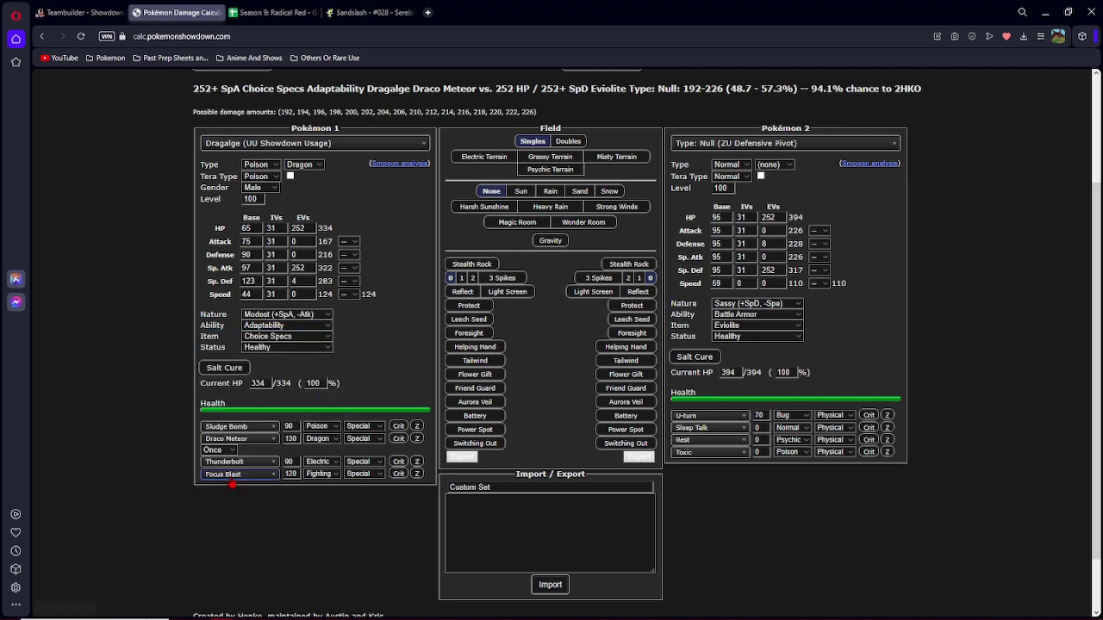
{"action": "scroll", "coordinate": [677, 249], "scroll_direction": "up", "scroll_amount": 2}
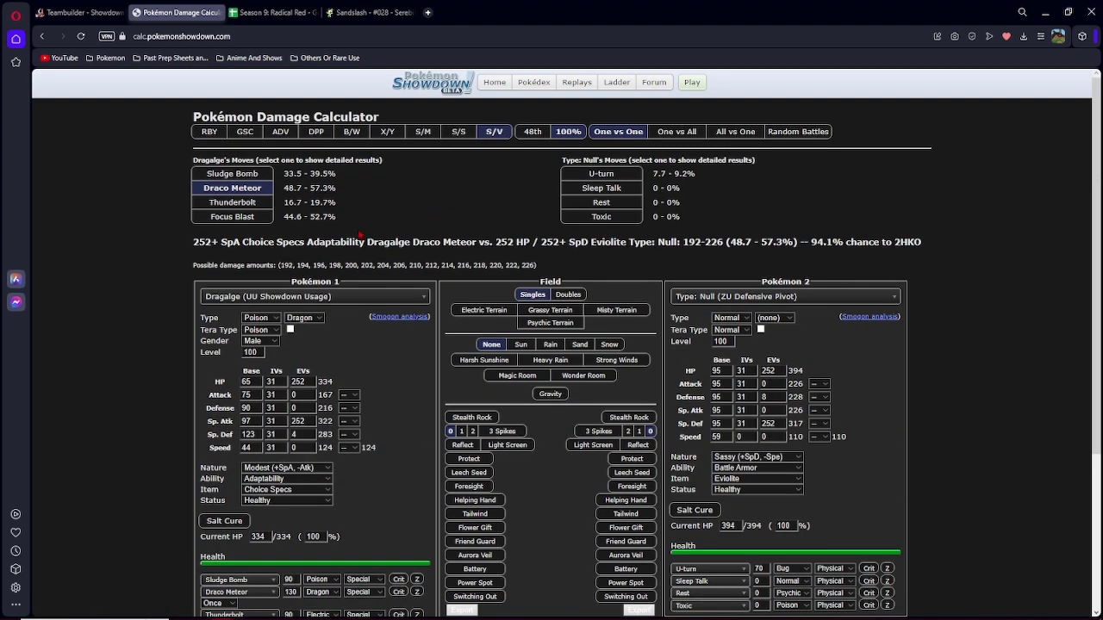
Go back to Dragalge's set in the Radical Red Teambuilder.
{"action": "left_click", "coordinate": [80, 12]}
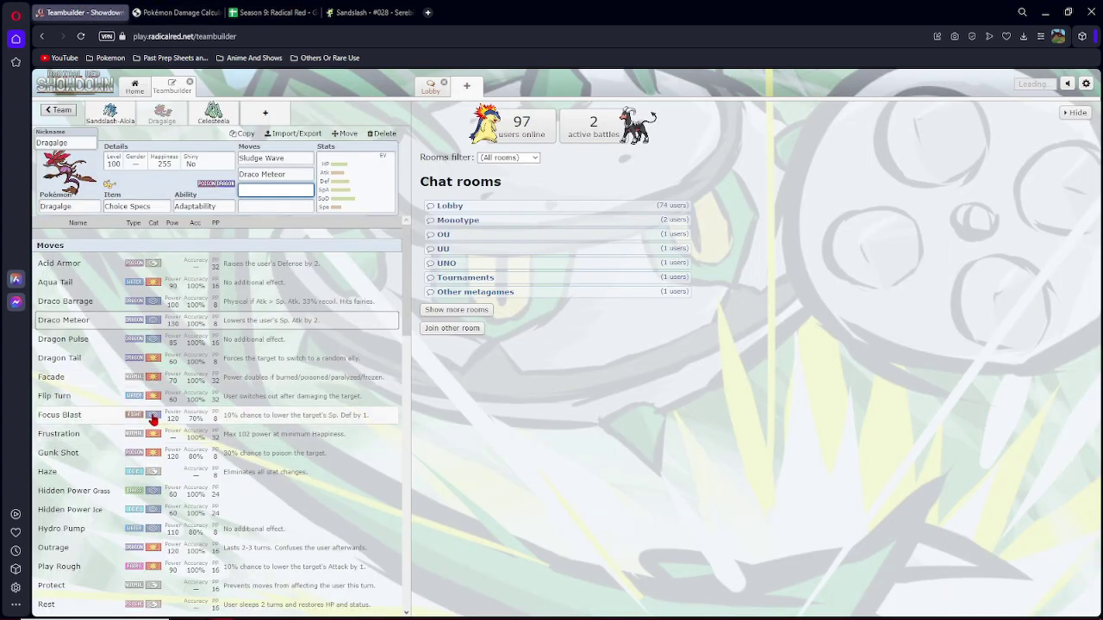
{"action": "scroll", "coordinate": [143, 438], "scroll_direction": "down", "scroll_amount": 2}
{"action": "scroll", "coordinate": [139, 461], "scroll_direction": "down", "scroll_amount": 4}
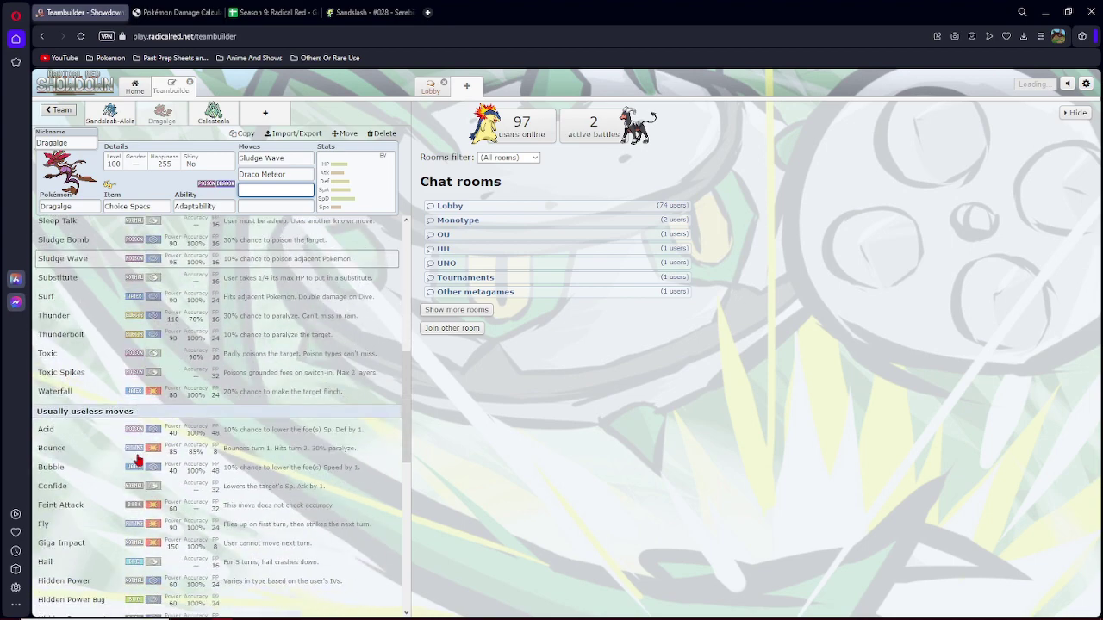
{"action": "scroll", "coordinate": [138, 462], "scroll_direction": "down", "scroll_amount": 5}
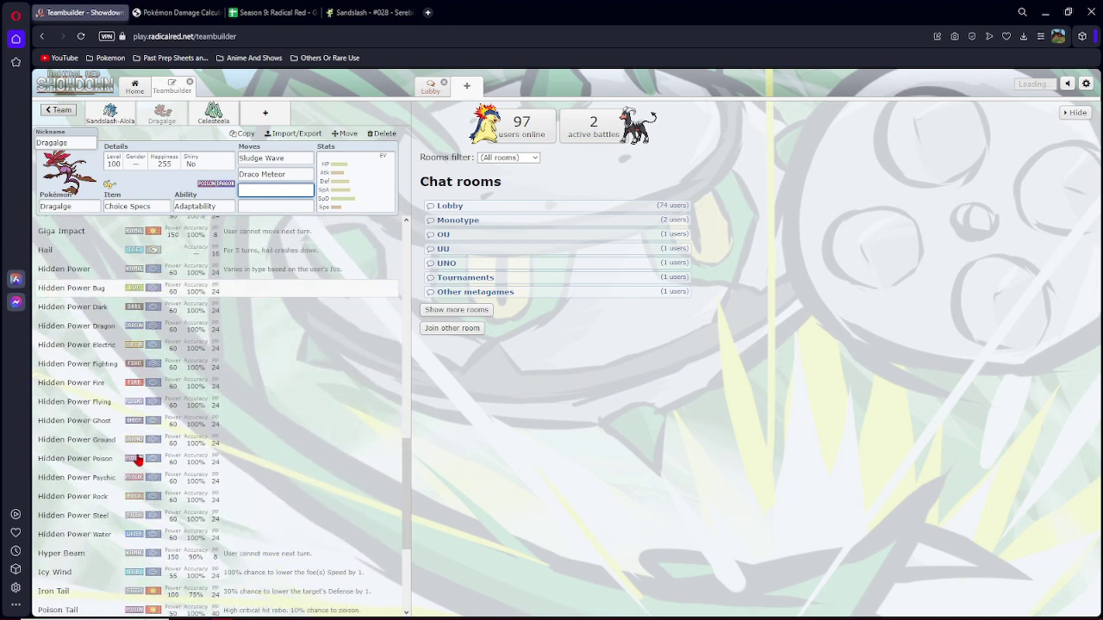
{"action": "scroll", "coordinate": [138, 461], "scroll_direction": "down", "scroll_amount": 5}
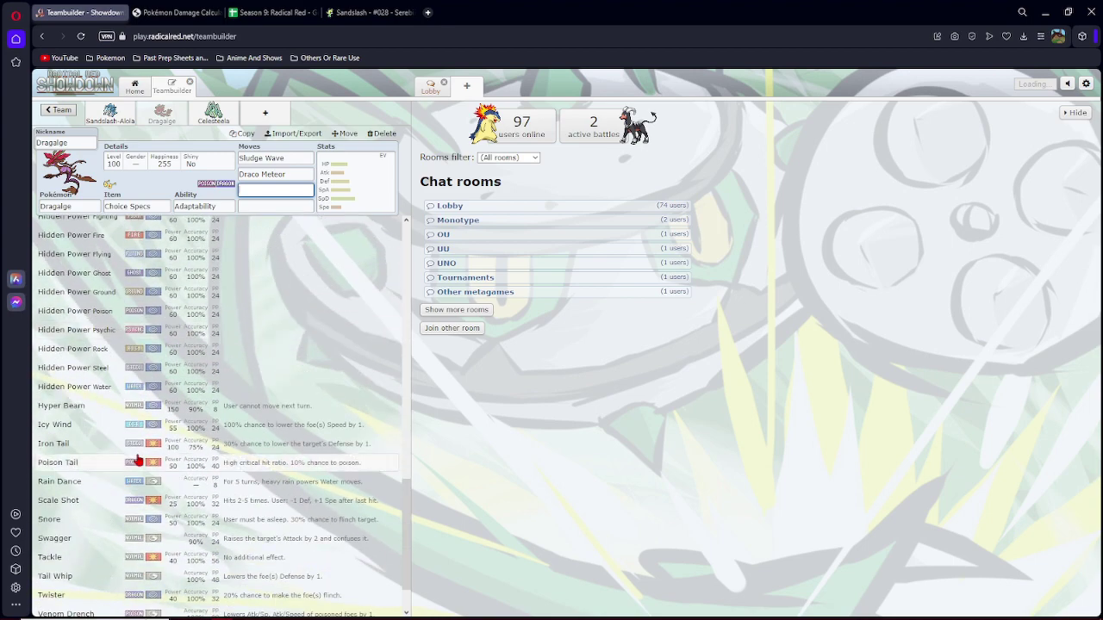
{"action": "scroll", "coordinate": [139, 461], "scroll_direction": "down", "scroll_amount": 2}
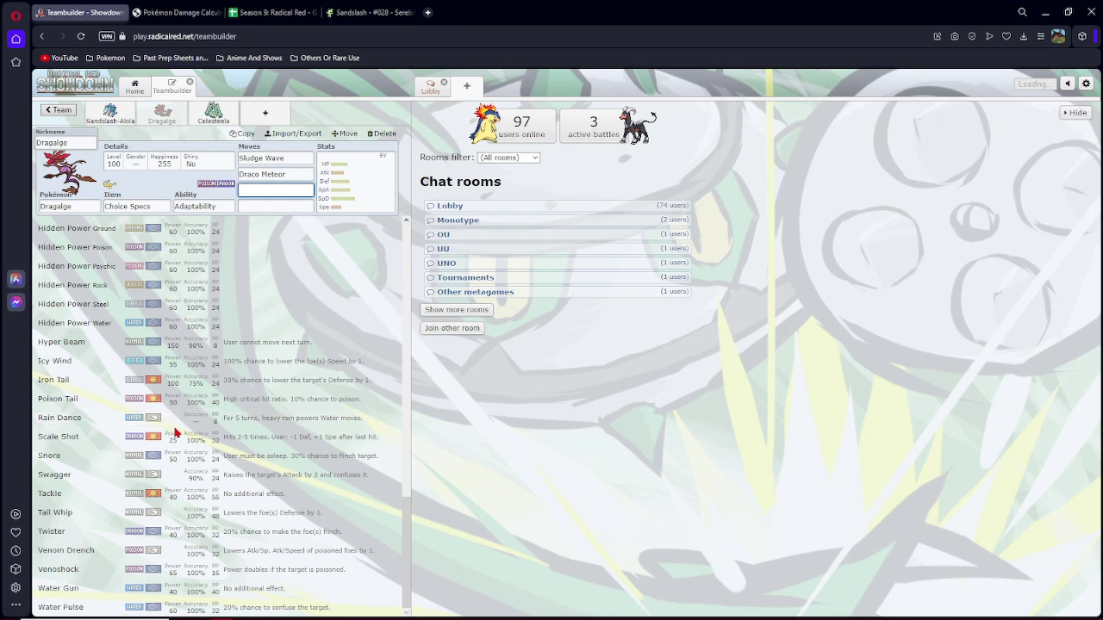
{"action": "scroll", "coordinate": [174, 437], "scroll_direction": "up", "scroll_amount": 4}
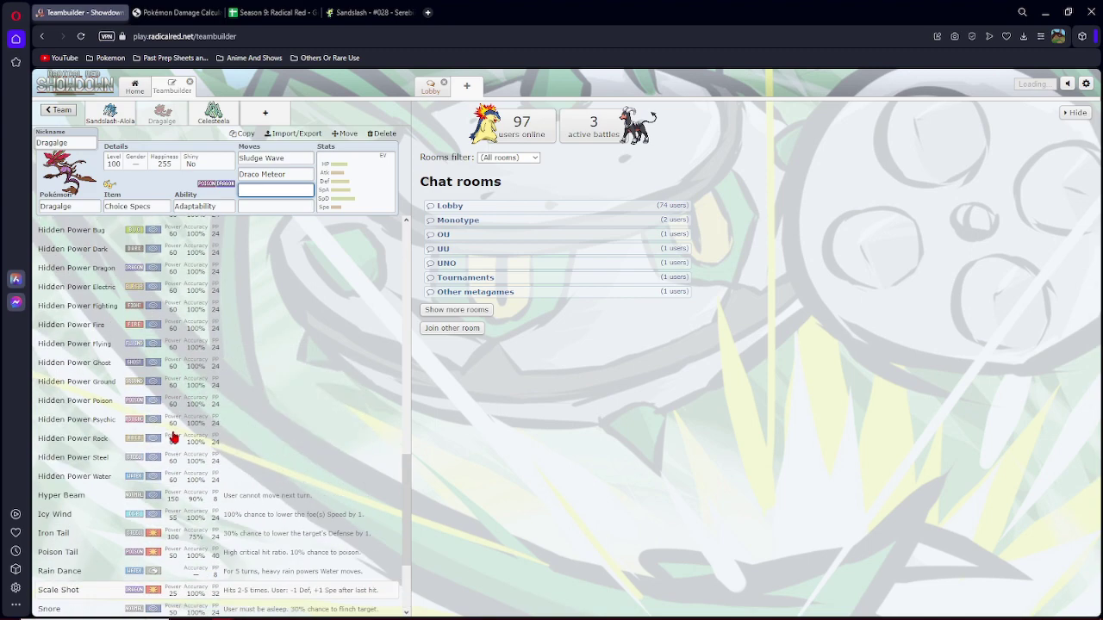
{"action": "scroll", "coordinate": [174, 437], "scroll_direction": "up", "scroll_amount": 5}
{"action": "scroll", "coordinate": [174, 437], "scroll_direction": "up", "scroll_amount": 1}
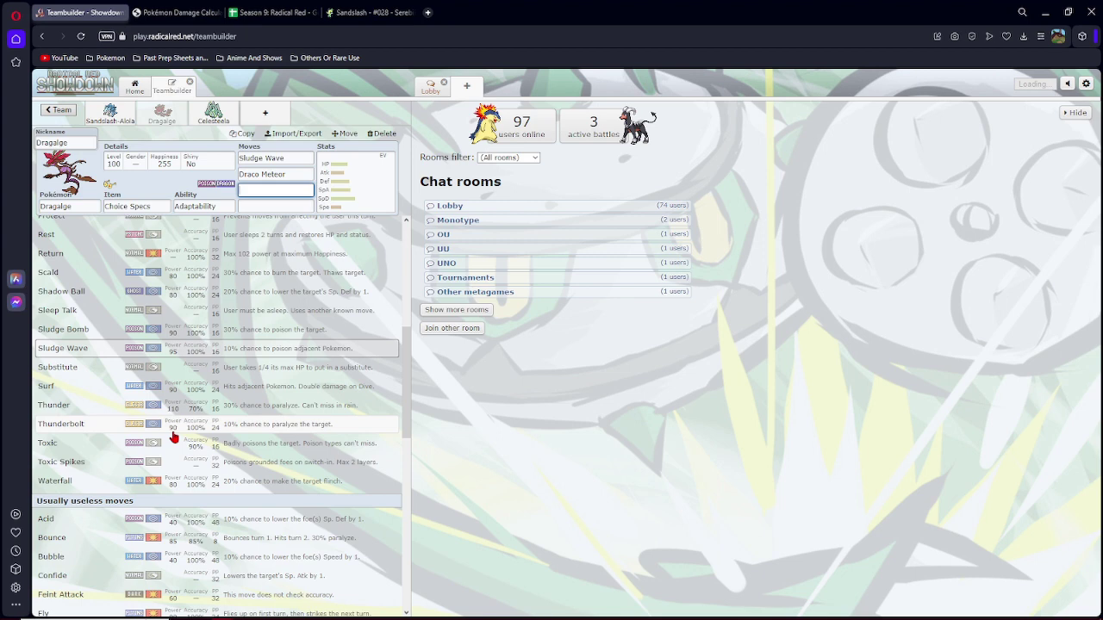
{"action": "scroll", "coordinate": [174, 437], "scroll_direction": "up", "scroll_amount": 4}
{"action": "scroll", "coordinate": [174, 437], "scroll_direction": "up", "scroll_amount": 2}
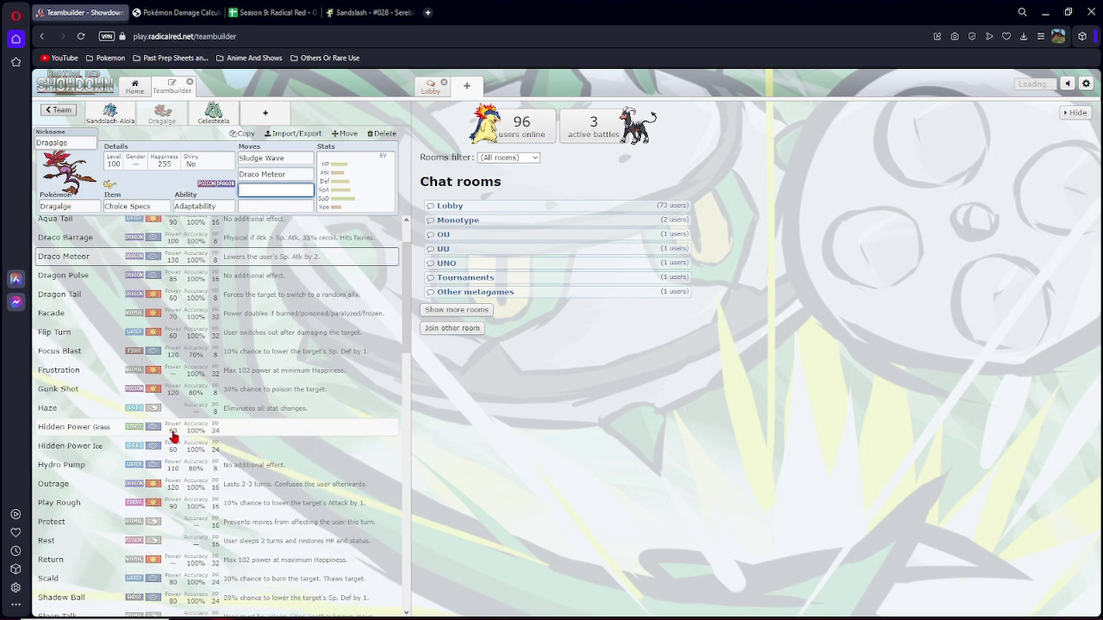
{"action": "scroll", "coordinate": [174, 437], "scroll_direction": "up", "scroll_amount": 3}
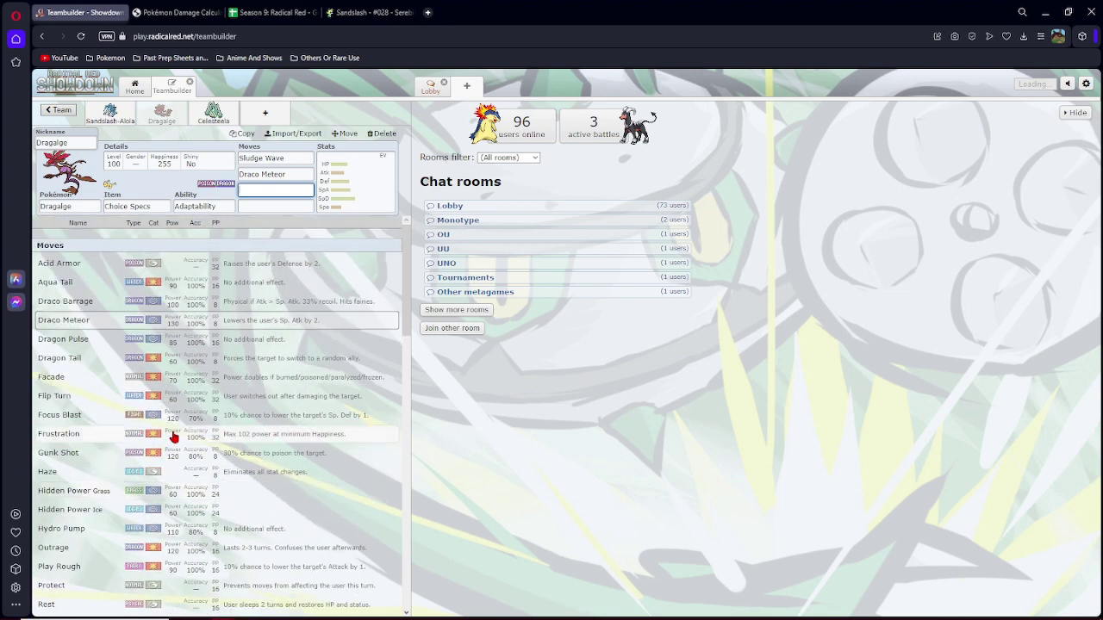
{"action": "scroll", "coordinate": [174, 437], "scroll_direction": "down", "scroll_amount": 3}
{"action": "scroll", "coordinate": [174, 437], "scroll_direction": "down", "scroll_amount": 5}
{"action": "scroll", "coordinate": [174, 437], "scroll_direction": "down", "scroll_amount": 3}
{"action": "scroll", "coordinate": [176, 437], "scroll_direction": "down", "scroll_amount": 4}
{"action": "scroll", "coordinate": [177, 436], "scroll_direction": "down", "scroll_amount": 3}
{"action": "scroll", "coordinate": [177, 437], "scroll_direction": "down", "scroll_amount": 3}
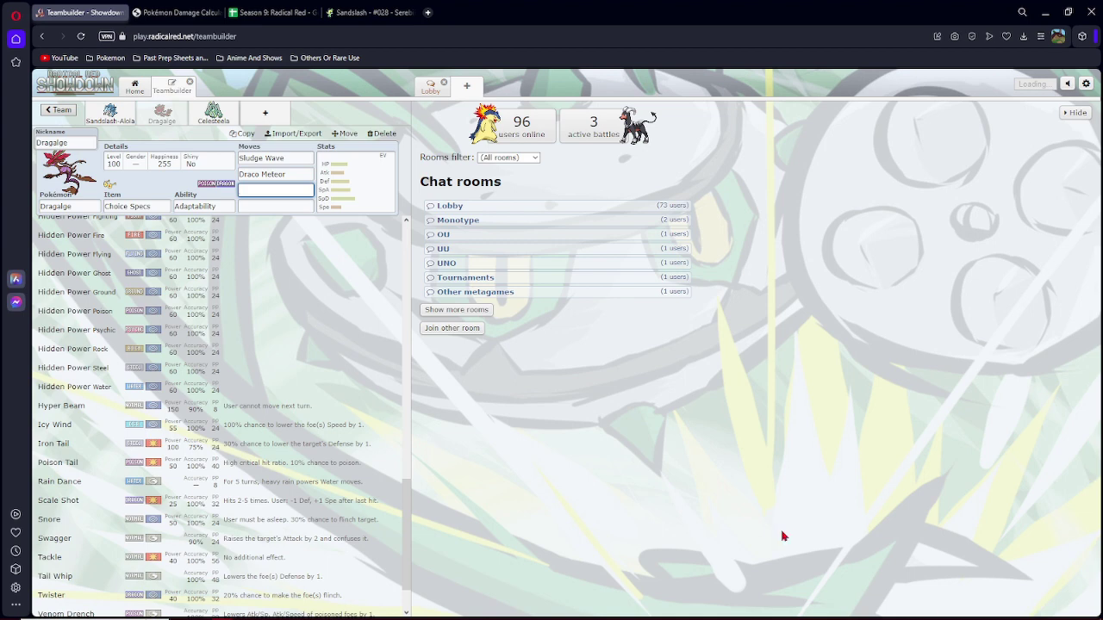
{"action": "scroll", "coordinate": [100, 417], "scroll_direction": "down", "scroll_amount": 1}
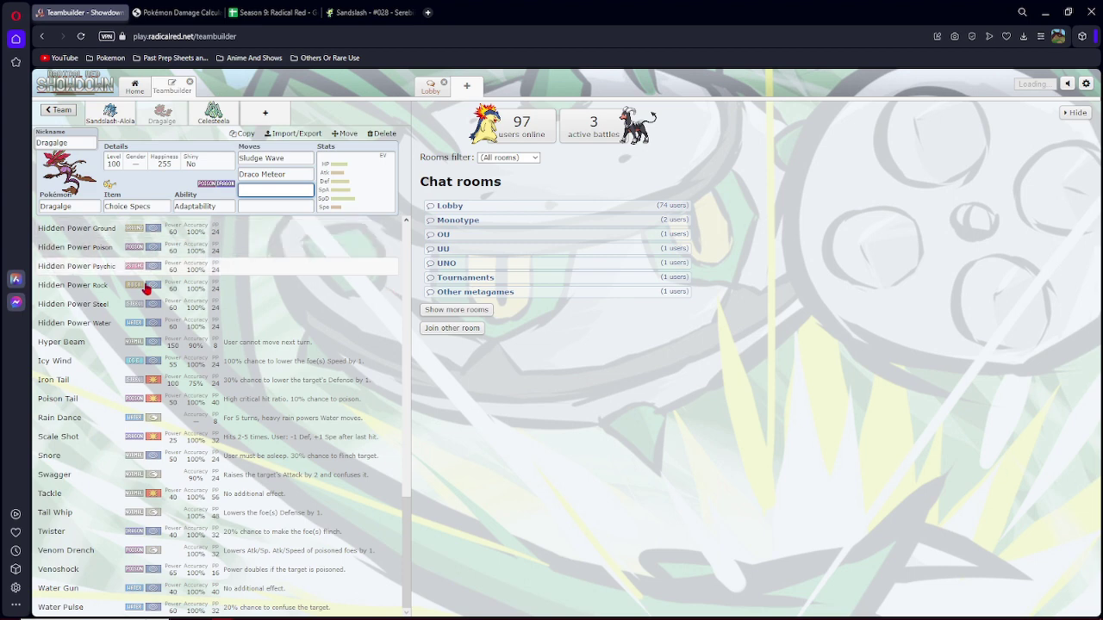
{"action": "scroll", "coordinate": [129, 403], "scroll_direction": "up", "scroll_amount": 3}
{"action": "scroll", "coordinate": [129, 403], "scroll_direction": "up", "scroll_amount": 3}
{"action": "scroll", "coordinate": [129, 403], "scroll_direction": "up", "scroll_amount": 3}
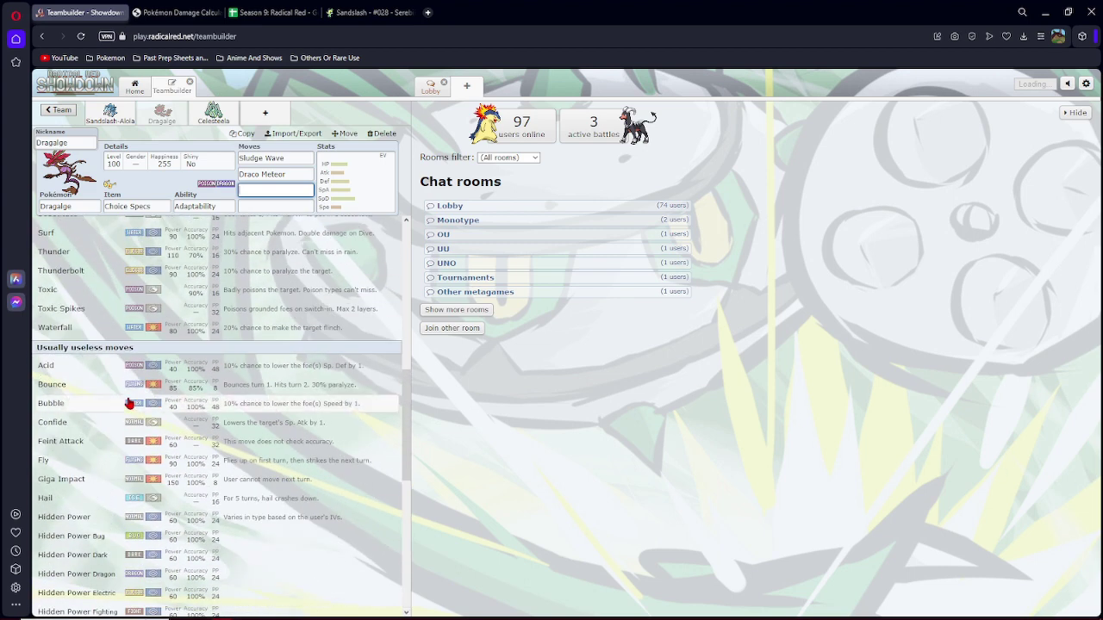
{"action": "scroll", "coordinate": [129, 404], "scroll_direction": "up", "scroll_amount": 3}
{"action": "scroll", "coordinate": [130, 404], "scroll_direction": "up", "scroll_amount": 3}
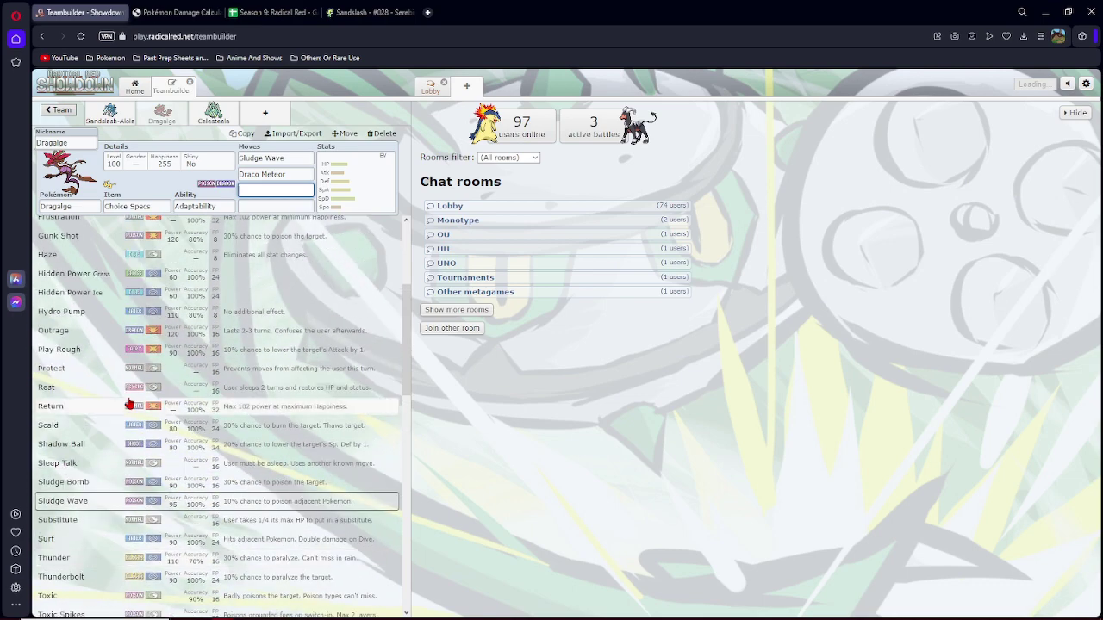
{"action": "scroll", "coordinate": [130, 403], "scroll_direction": "up", "scroll_amount": 3}
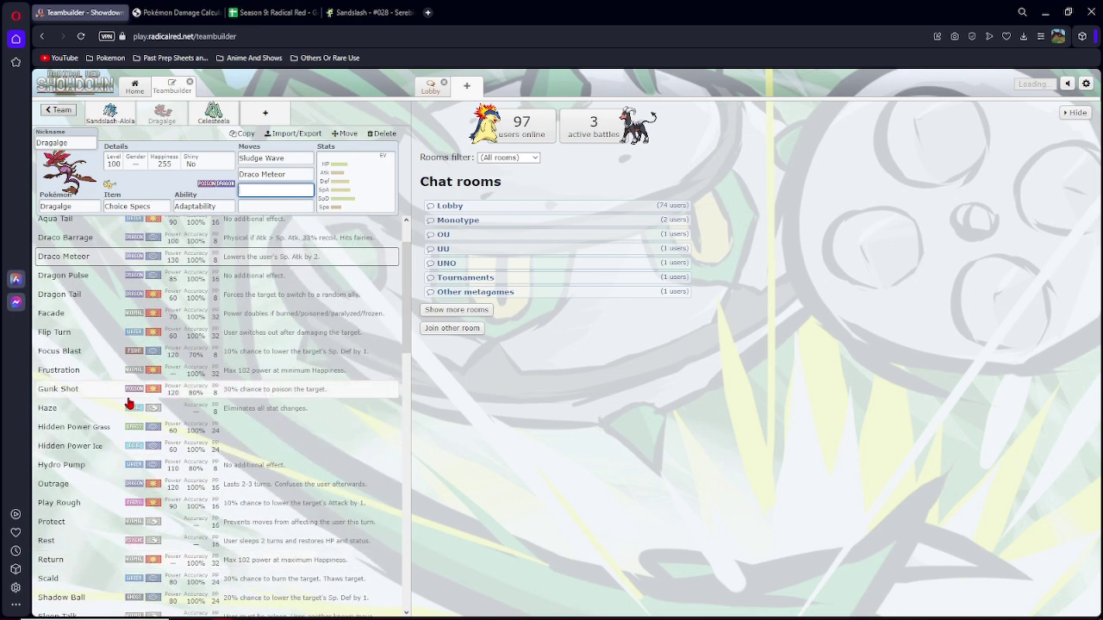
Add Flip Turn and Thunderbolt to Dragalge and apply the Modest 252 HP / 252 SpA / 4 SpD spread.
{"action": "left_click", "coordinate": [123, 334]}
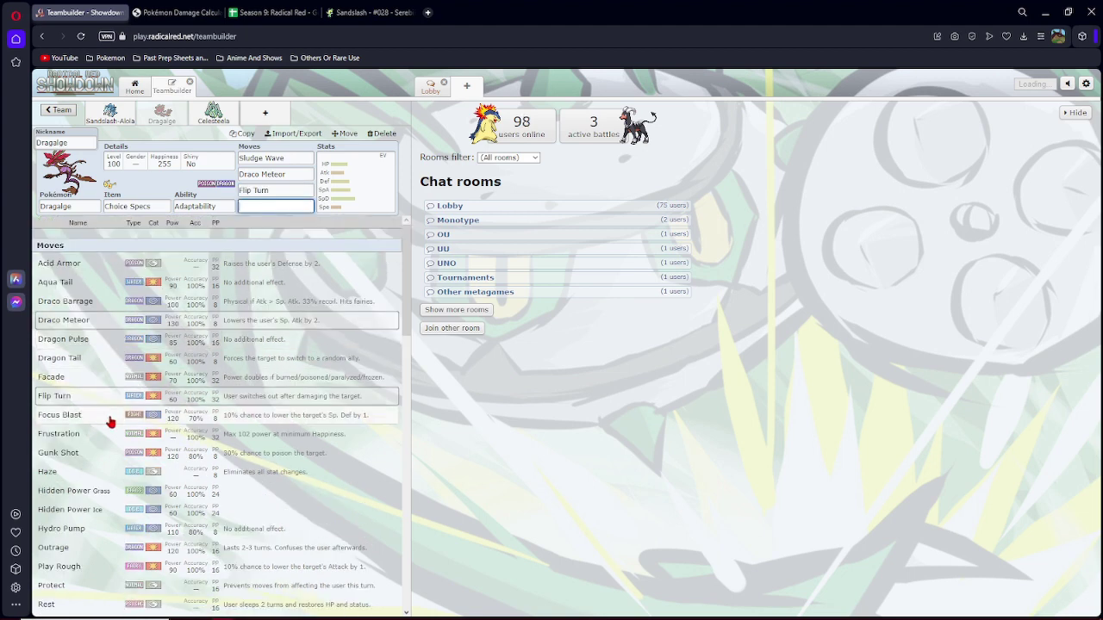
{"action": "scroll", "coordinate": [104, 422], "scroll_direction": "down", "scroll_amount": 2}
{"action": "scroll", "coordinate": [73, 547], "scroll_direction": "down", "scroll_amount": 2}
{"action": "scroll", "coordinate": [87, 517], "scroll_direction": "down", "scroll_amount": 3}
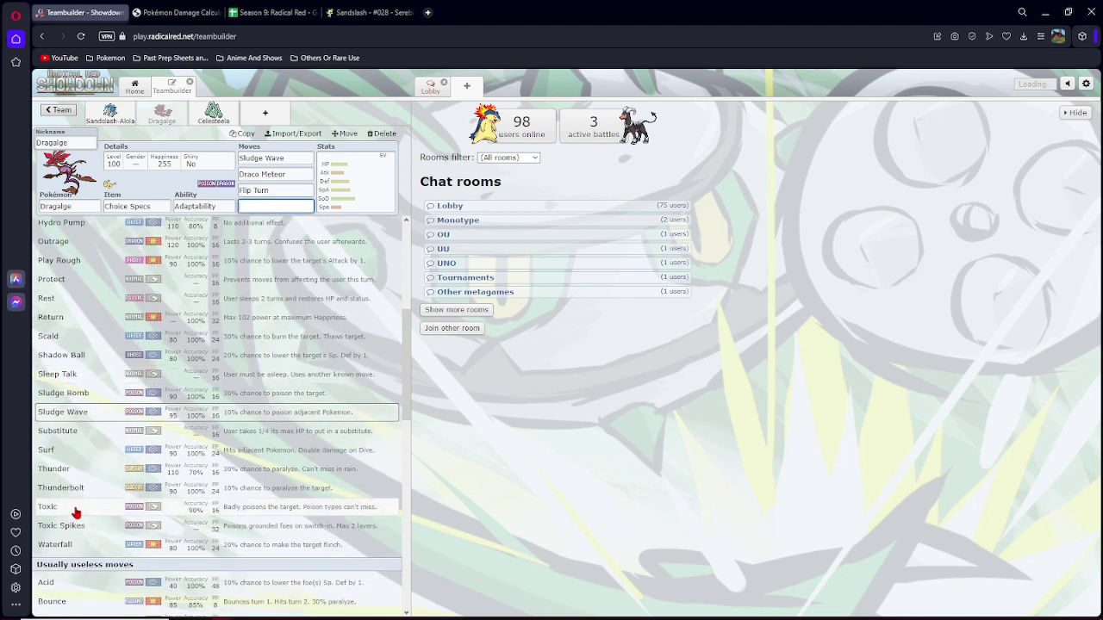
{"action": "left_click", "coordinate": [94, 488]}
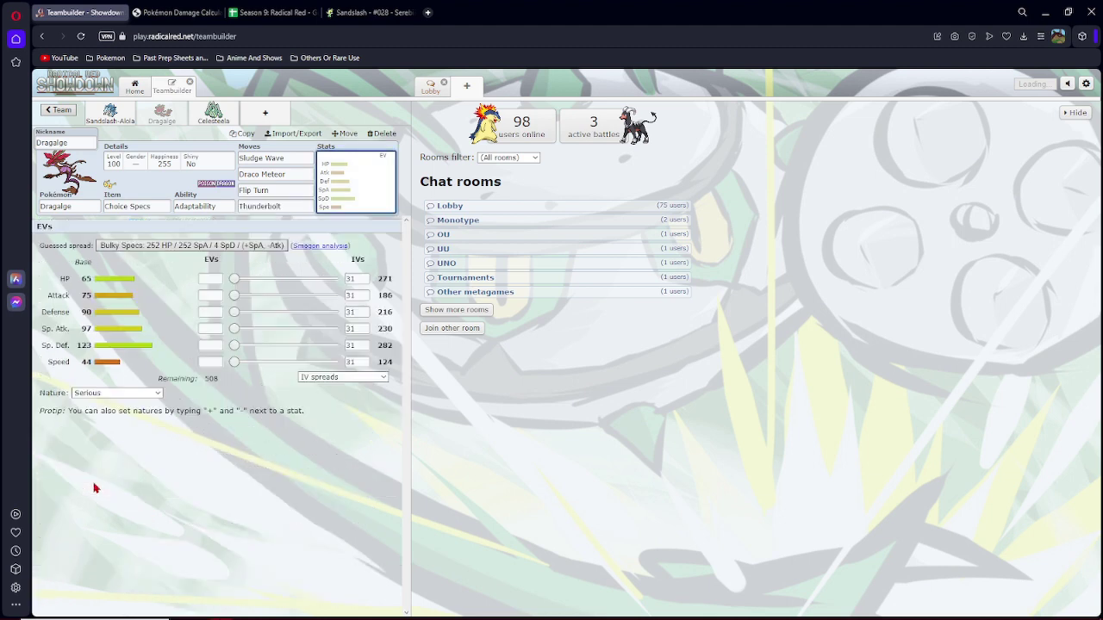
{"action": "left_click", "coordinate": [235, 248]}
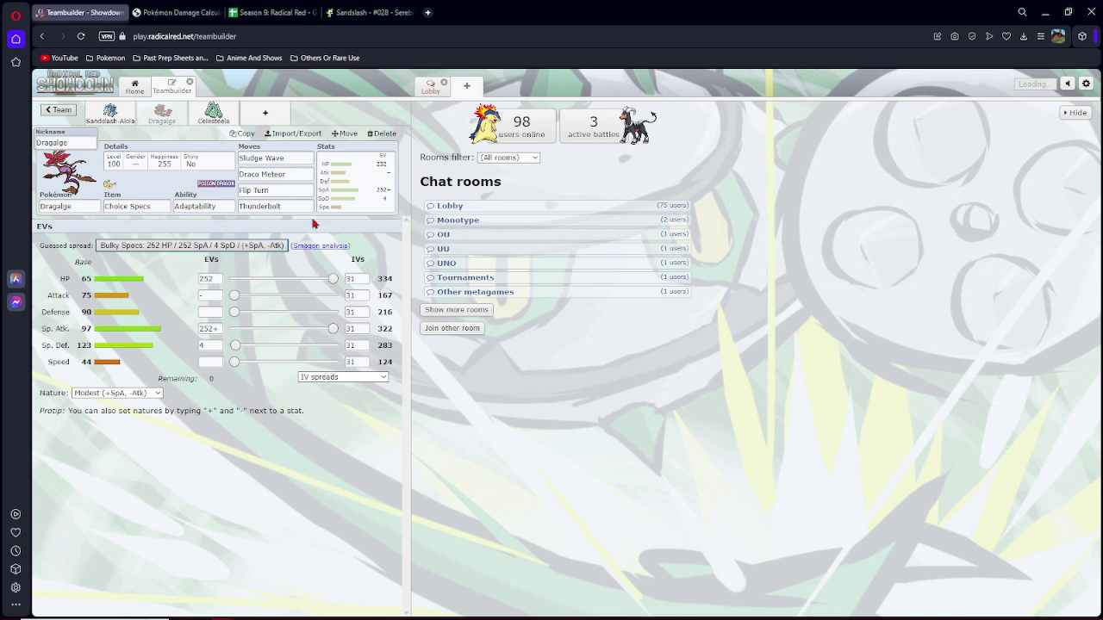
After a calculator check, set Dragalge's Speed IV to 0 with a Quiet nature.
{"action": "left_click", "coordinate": [177, 12]}
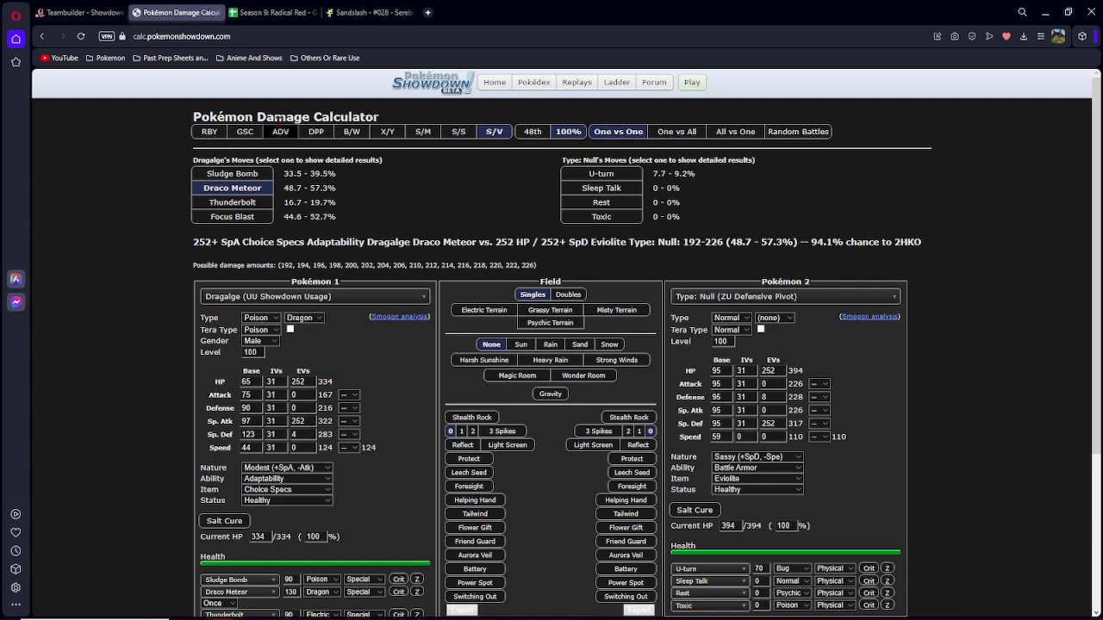
{"action": "left_click", "coordinate": [83, 12]}
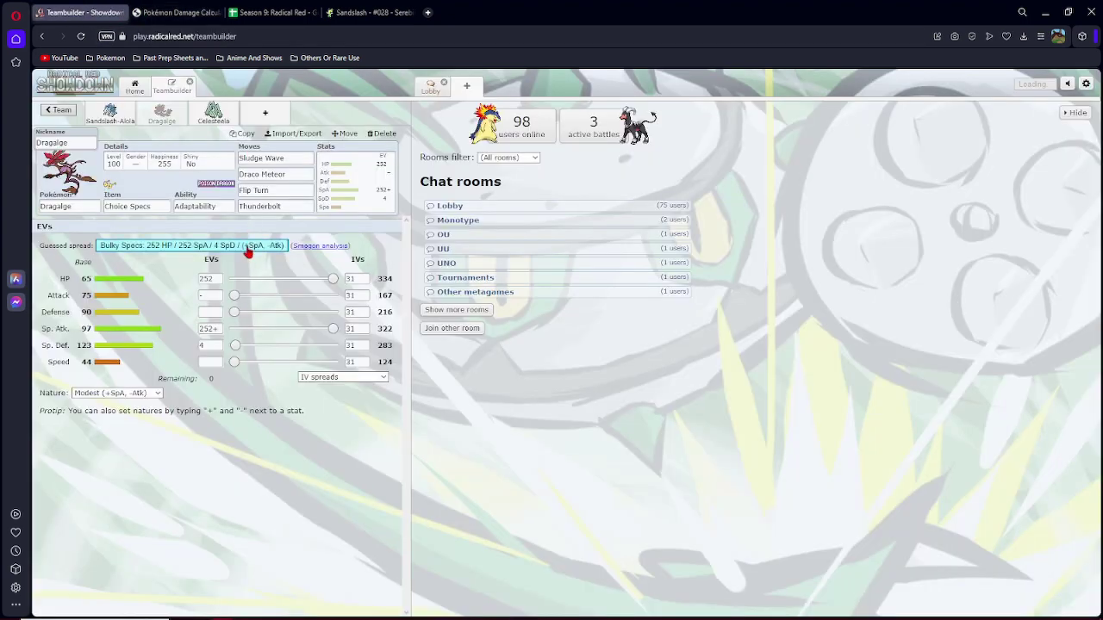
{"action": "double_click", "coordinate": [352, 361]}
{"action": "type", "text": "0"}
{"action": "left_click", "coordinate": [213, 362]}
{"action": "type", "text": "-"}
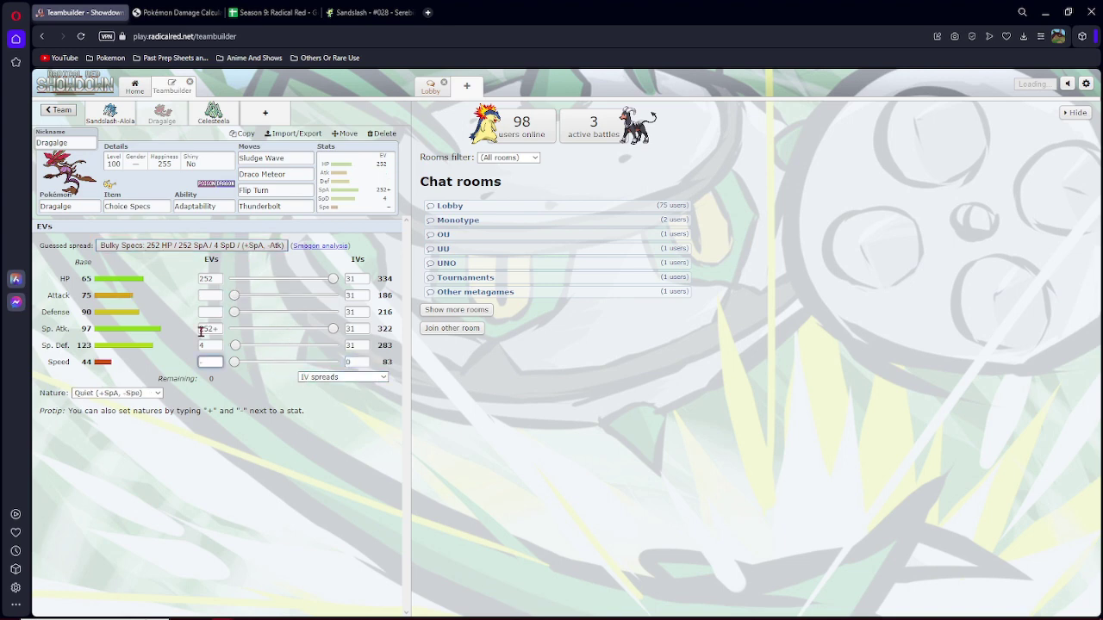
Review the Sandslash-Alola and Dragalge sets, then bring up Celesteela's set.
{"action": "left_click", "coordinate": [110, 113]}
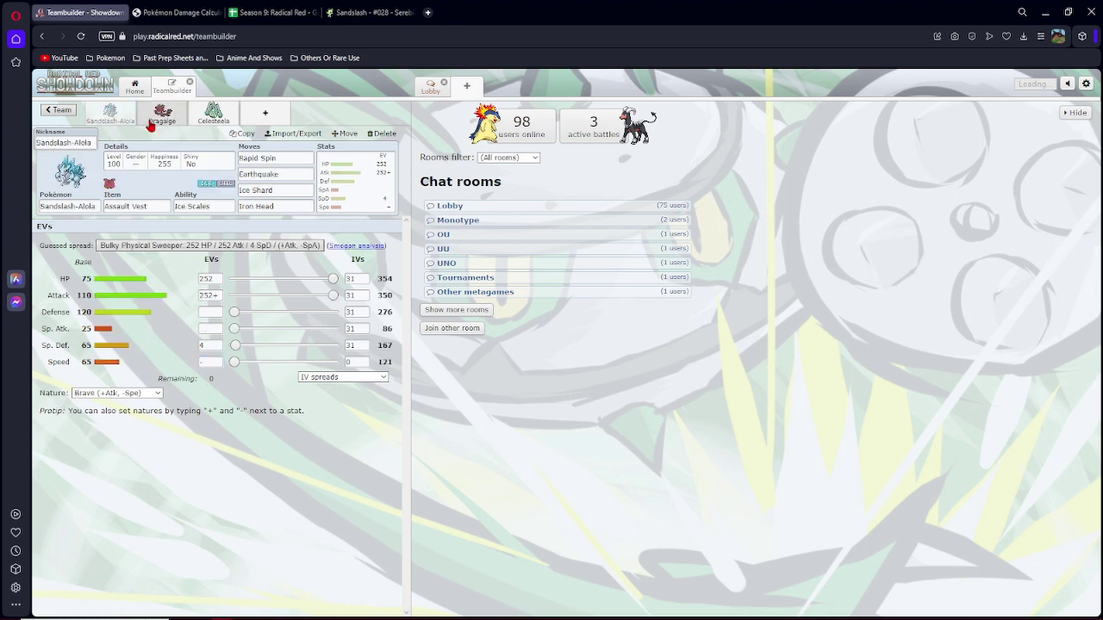
{"action": "left_click", "coordinate": [151, 121]}
{"action": "left_click", "coordinate": [116, 114]}
{"action": "left_click", "coordinate": [155, 114]}
{"action": "left_click", "coordinate": [207, 119]}
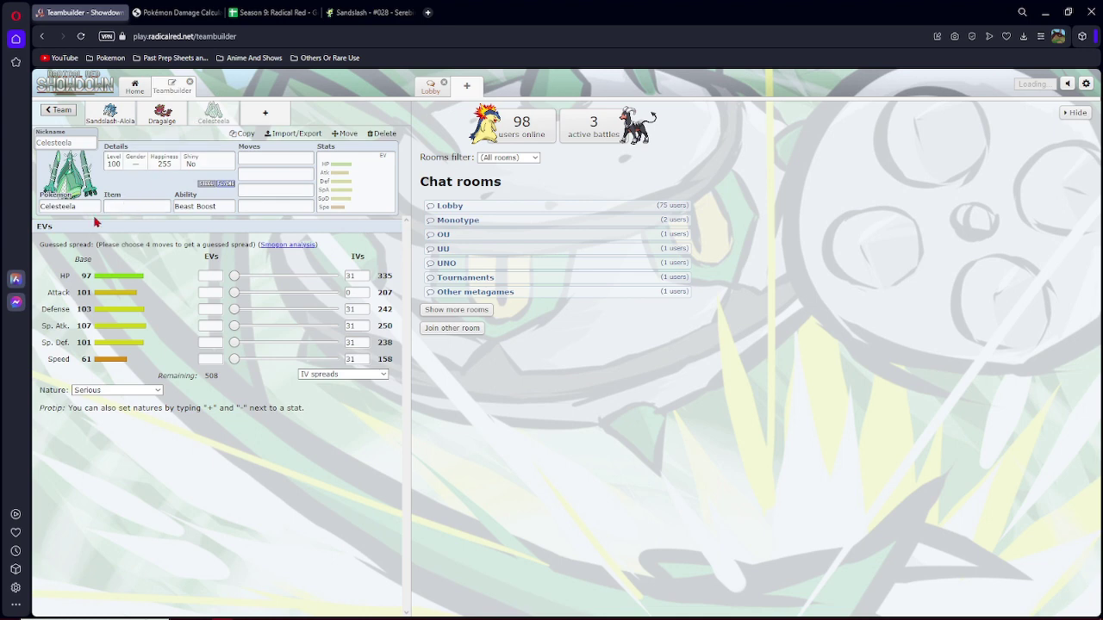
Replace Celesteela in the third slot with Falinks, found by searching 'fa'.
{"action": "left_click", "coordinate": [56, 207]}
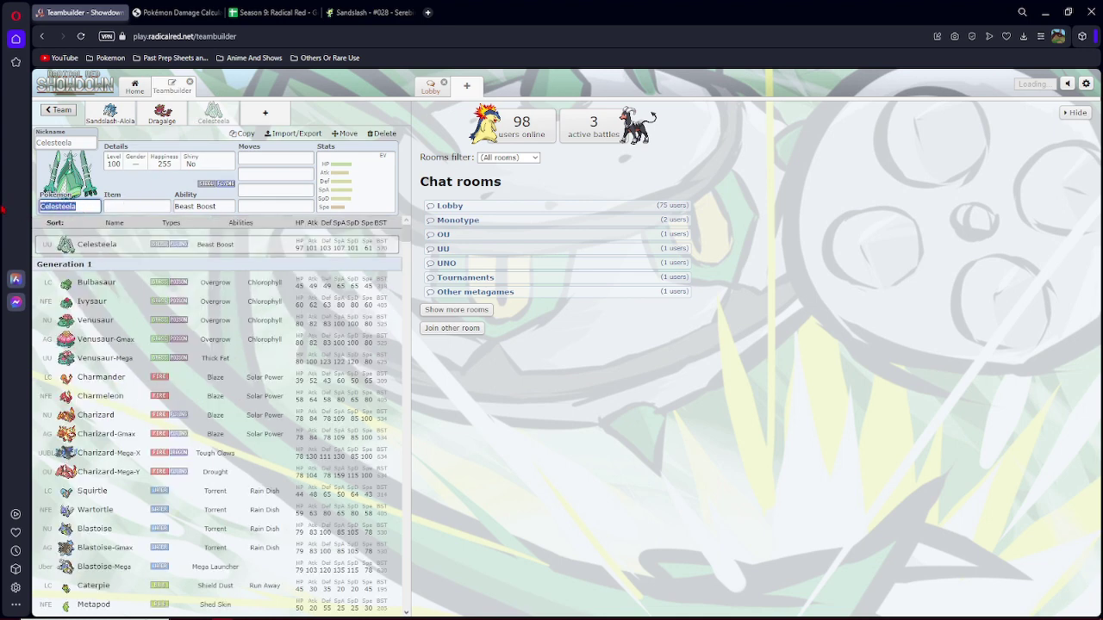
{"action": "key", "text": "BackSpace"}
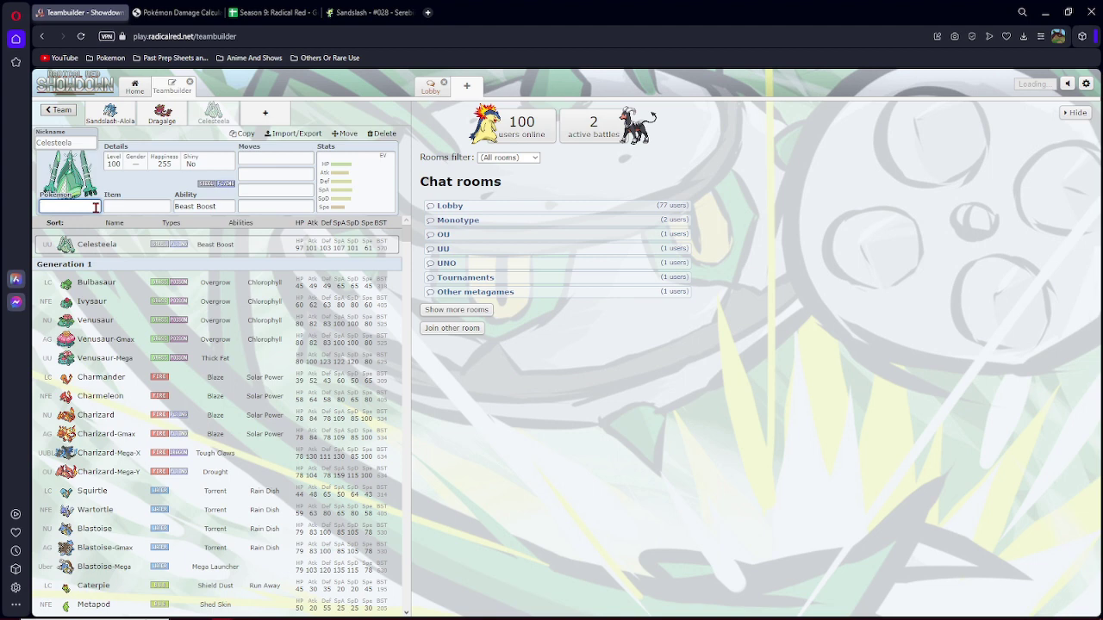
{"action": "type", "text": "f"}
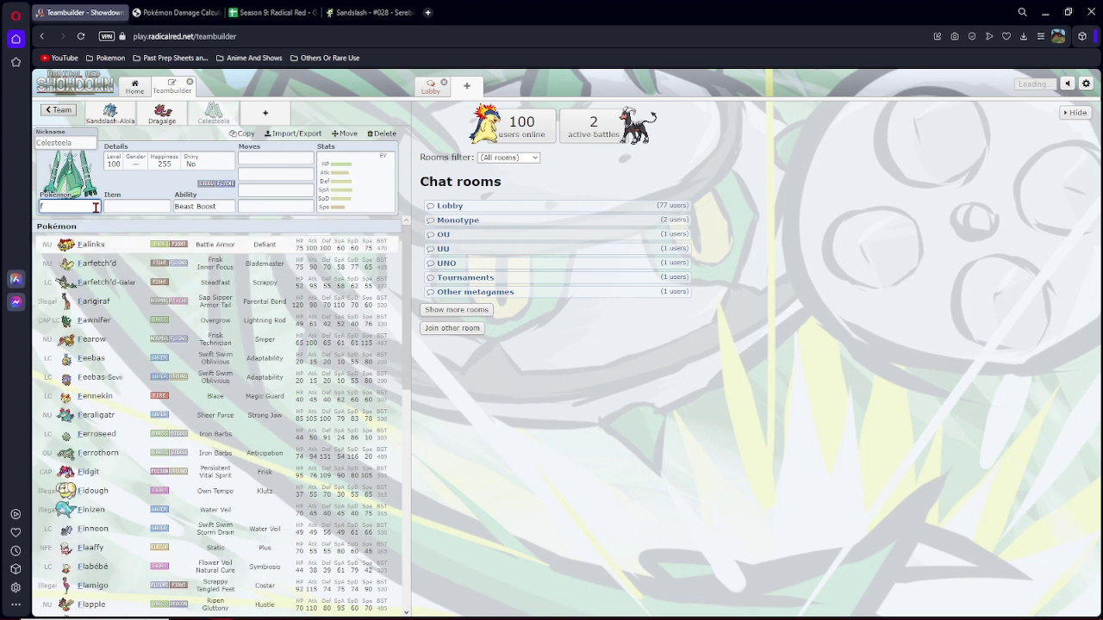
{"action": "type", "text": "a"}
{"action": "key", "text": "Return"}
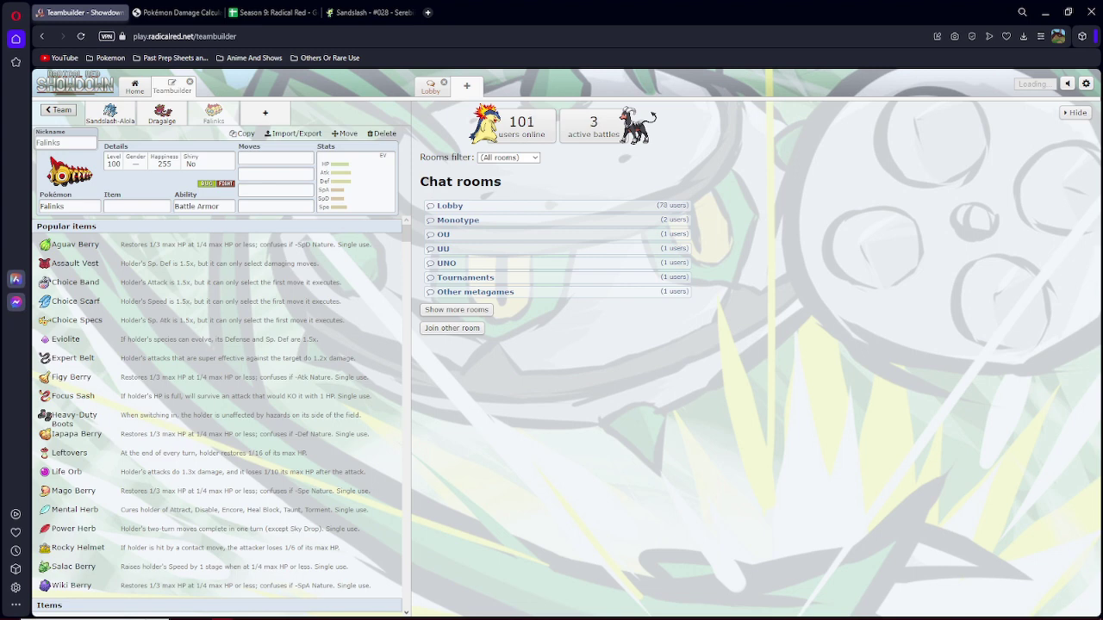
Change Falinks' ability from Battle Armor to Defiant.
{"action": "left_click", "coordinate": [198, 206]}
{"action": "left_click", "coordinate": [197, 207]}
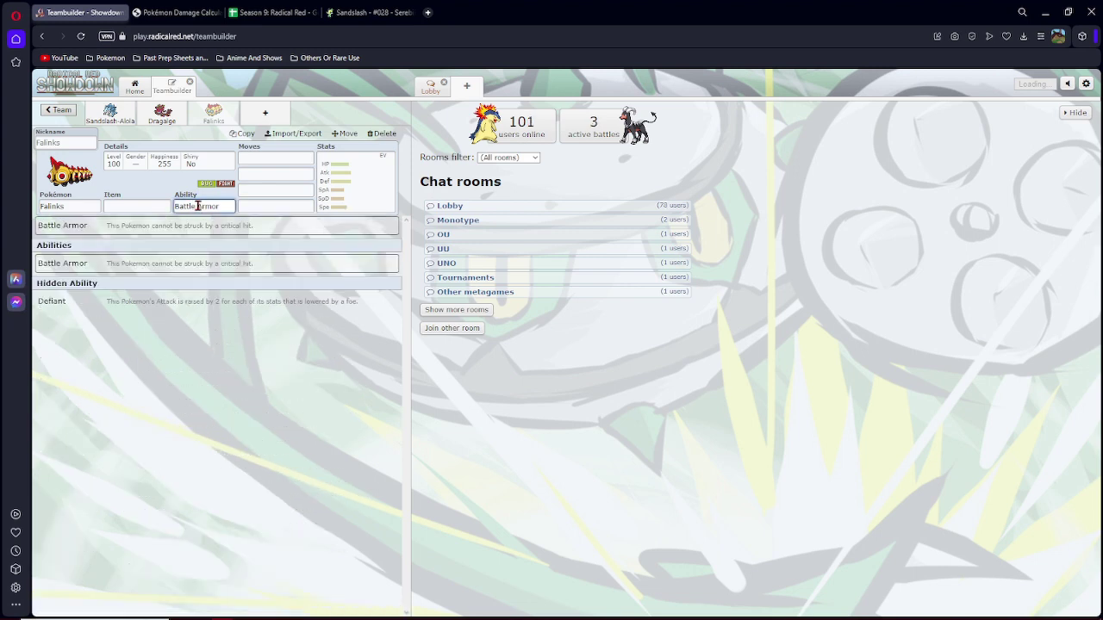
{"action": "left_click", "coordinate": [199, 302]}
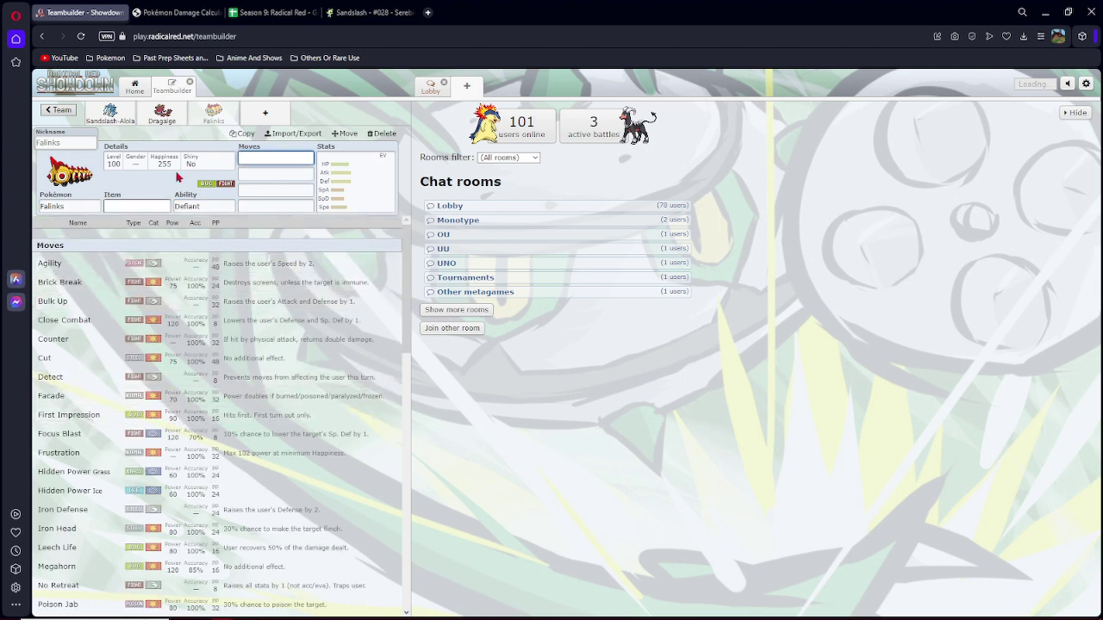
Give Falinks First Impression and Close Combat as its first two moves.
{"action": "left_click", "coordinate": [179, 121]}
{"action": "left_click", "coordinate": [213, 115]}
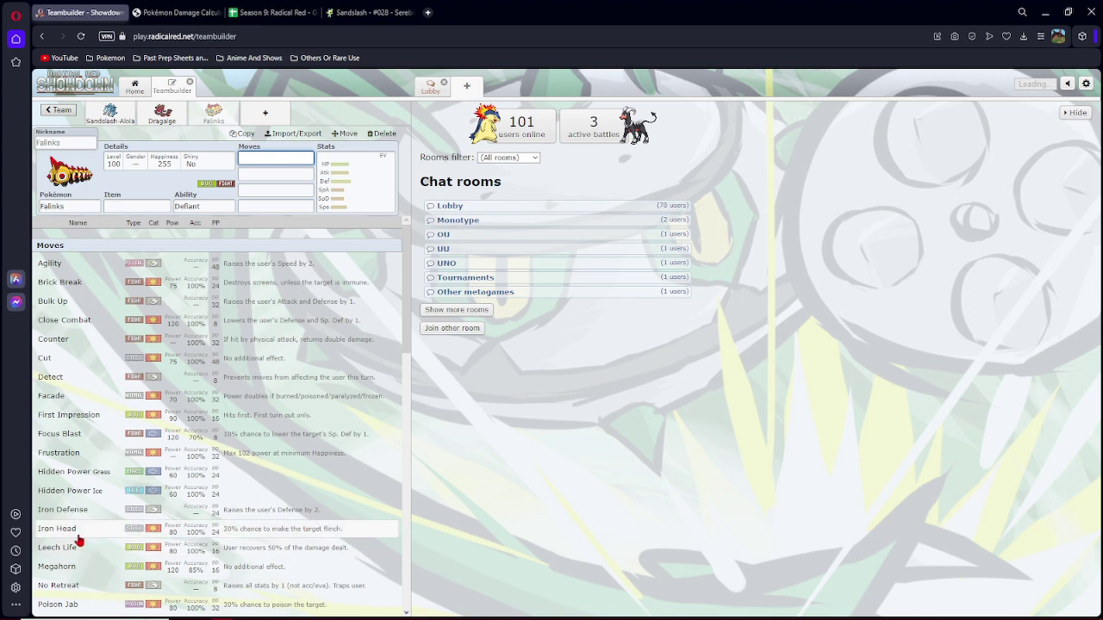
{"action": "left_click", "coordinate": [112, 421]}
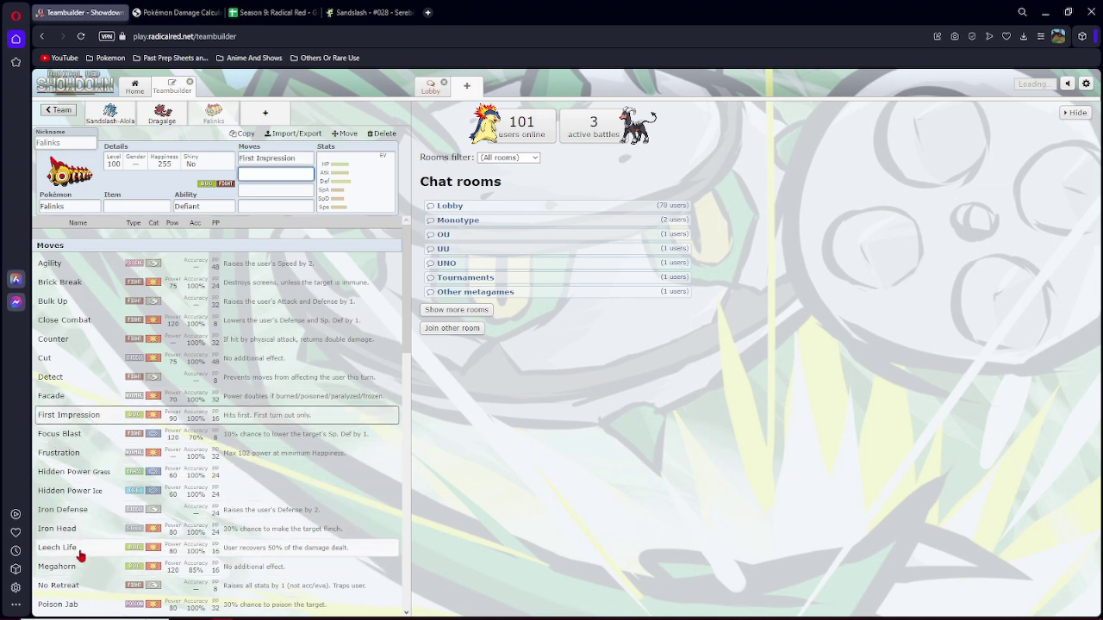
{"action": "left_click", "coordinate": [65, 320]}
{"action": "left_click", "coordinate": [175, 12]}
Pit the Falinks PU No Retreat set against the Demon Mew set with 252 Def EVs.
{"action": "left_click", "coordinate": [286, 296]}
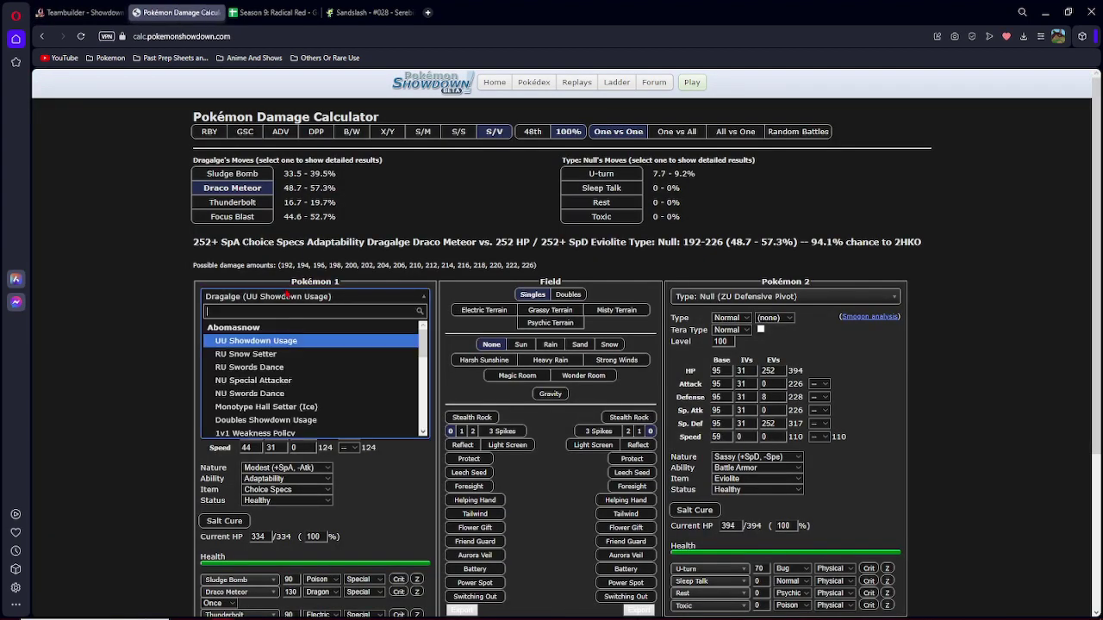
{"action": "type", "text": "faln"}
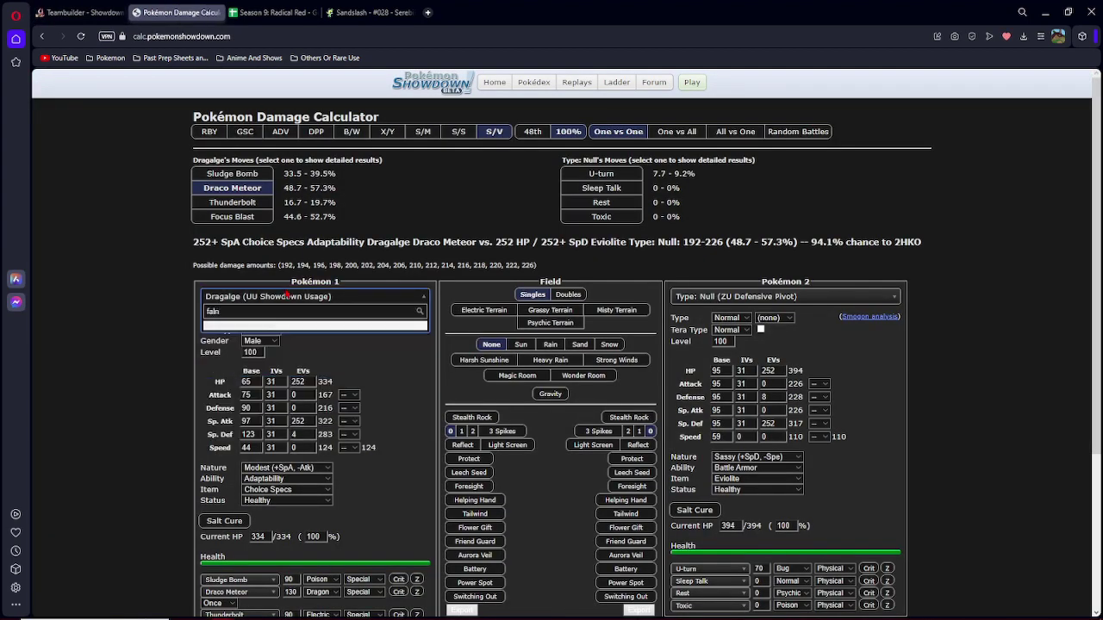
{"action": "type", "text": "ink"}
{"action": "key", "text": "Return"}
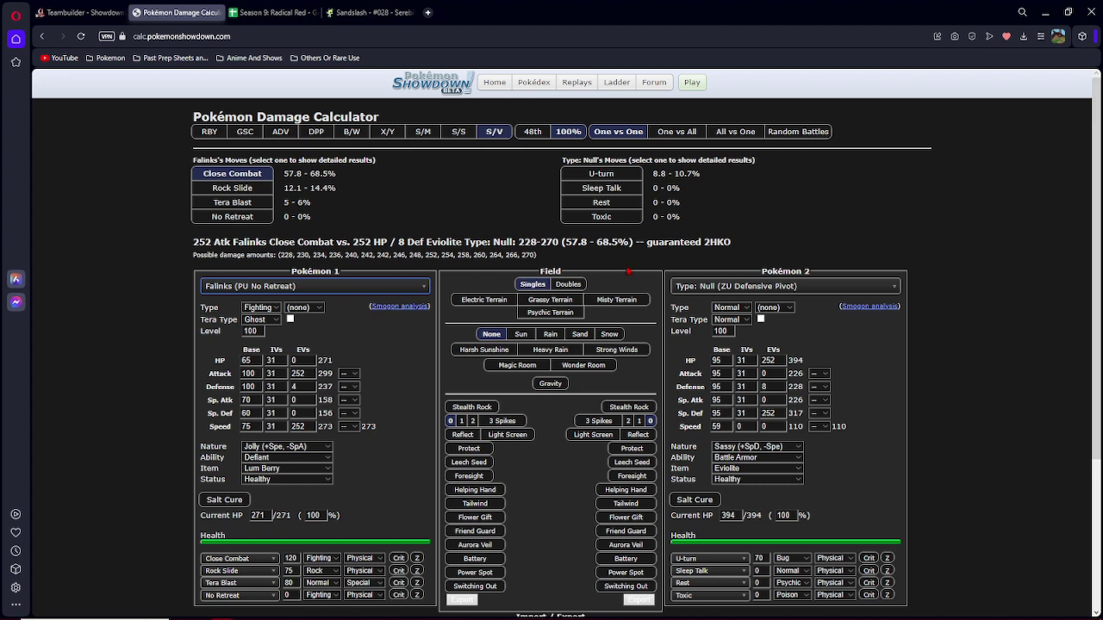
{"action": "left_click", "coordinate": [767, 387]}
{"action": "type", "text": "252"}
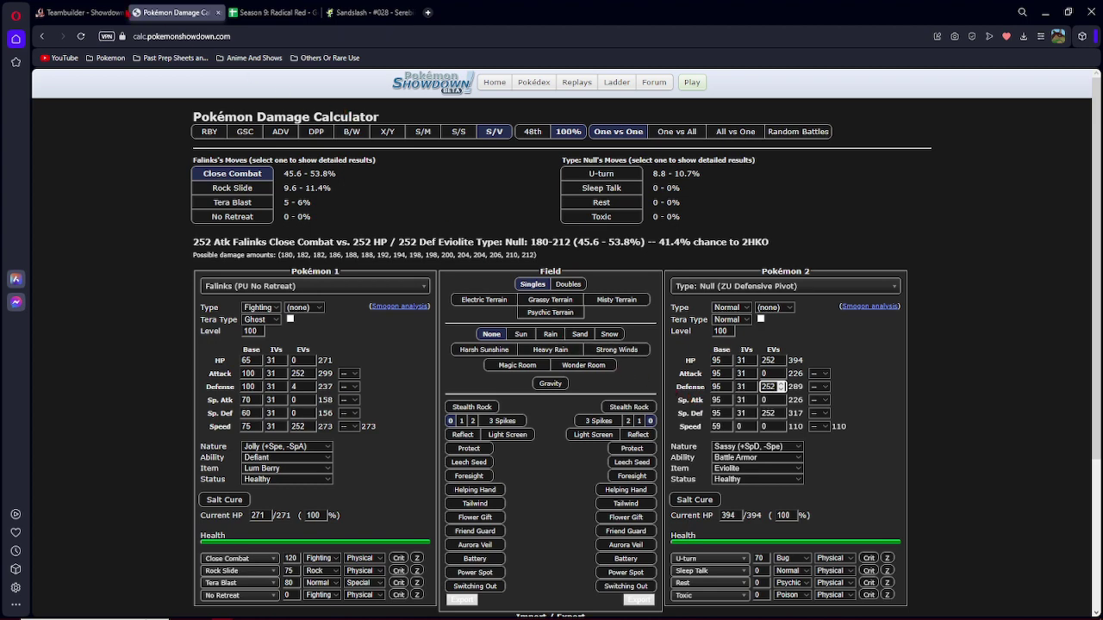
{"action": "left_click", "coordinate": [91, 13]}
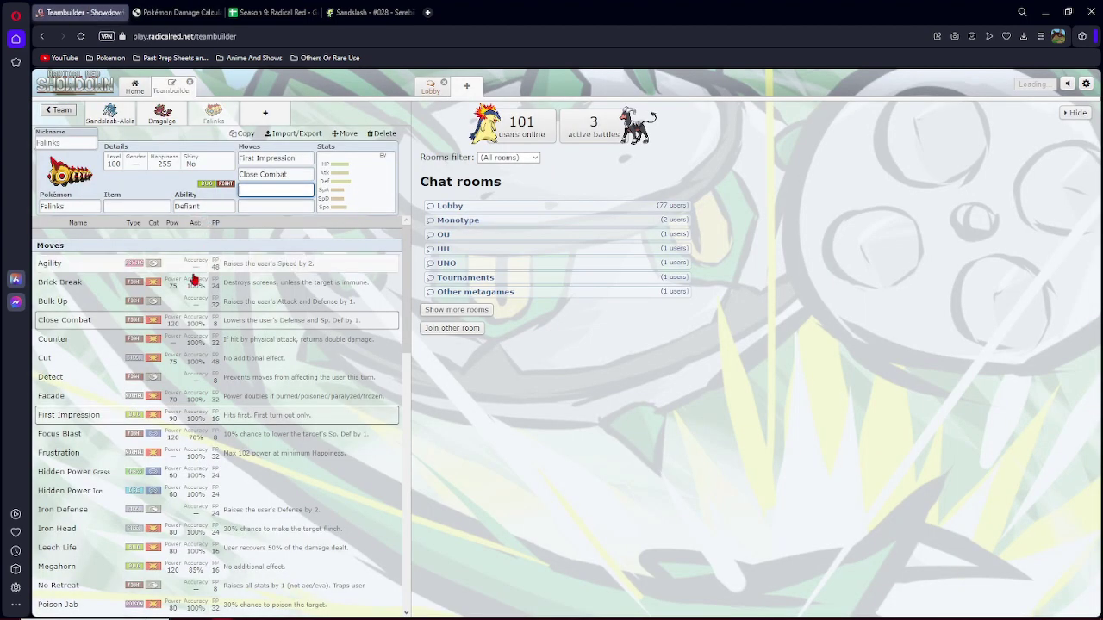
{"action": "key", "text": "ctrl+Tab"}
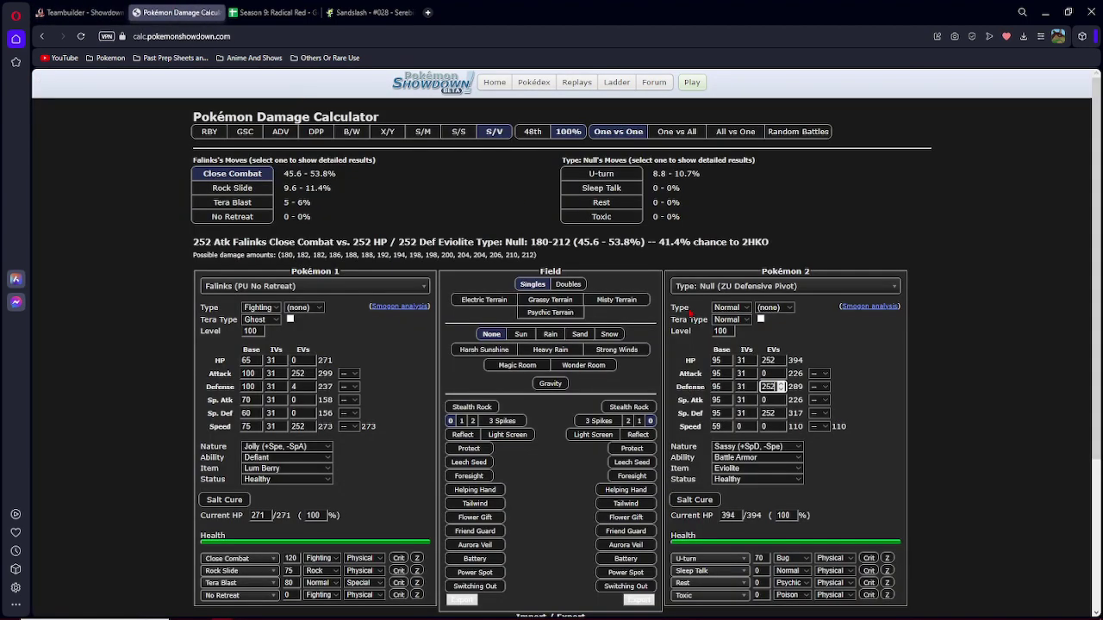
{"action": "left_click", "coordinate": [717, 288]}
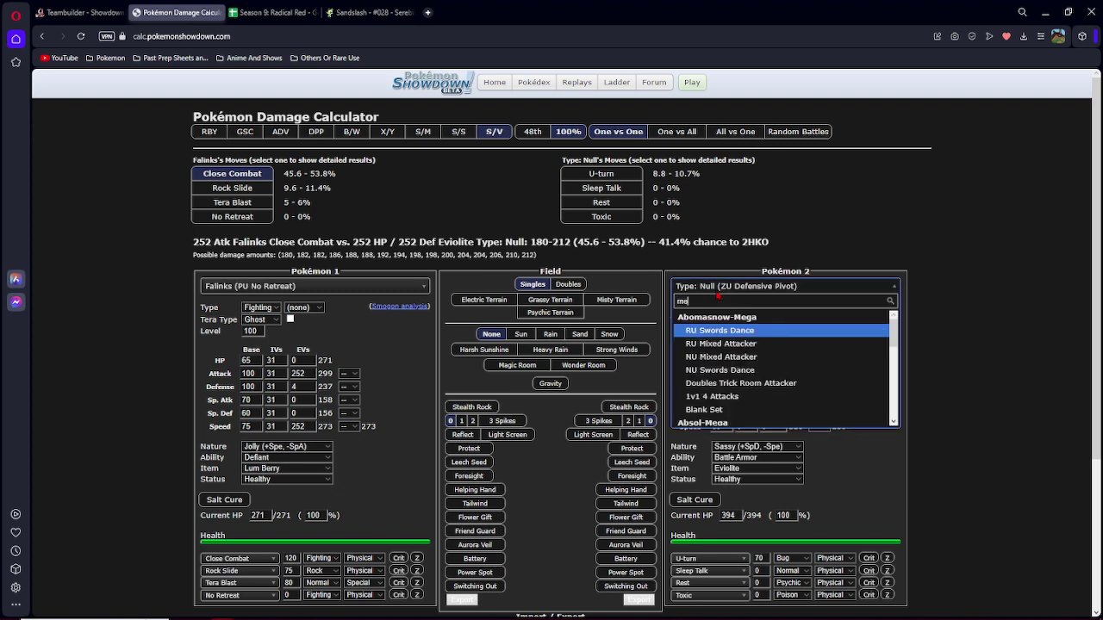
{"action": "type", "text": "mew"}
{"action": "key", "text": "Return"}
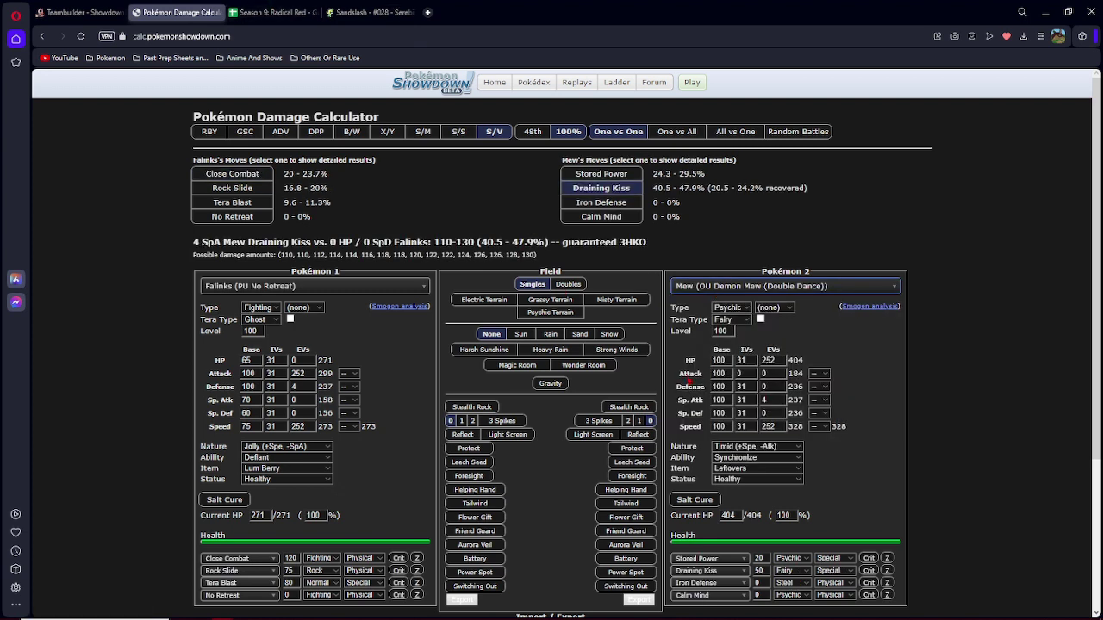
{"action": "left_click", "coordinate": [767, 386]}
{"action": "type", "text": "44"}
{"action": "type", "text": "252"}
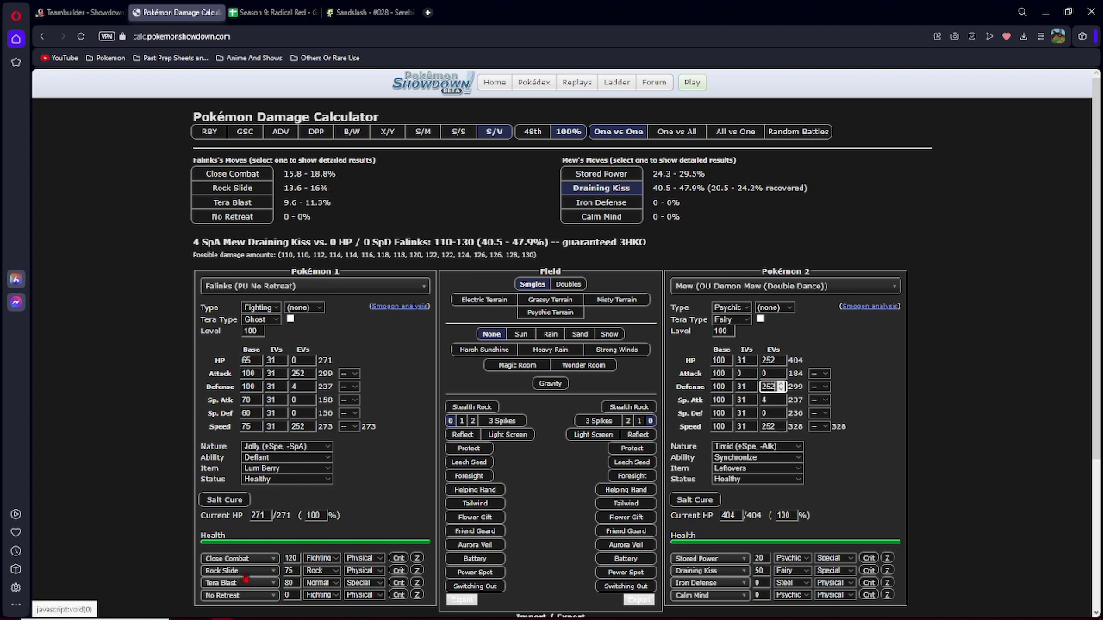
Swap Rock Slide for First Impression, add Bug typing, and view the 48–56.9% result.
{"action": "left_click", "coordinate": [245, 559]}
{"action": "type", "text": "first"}
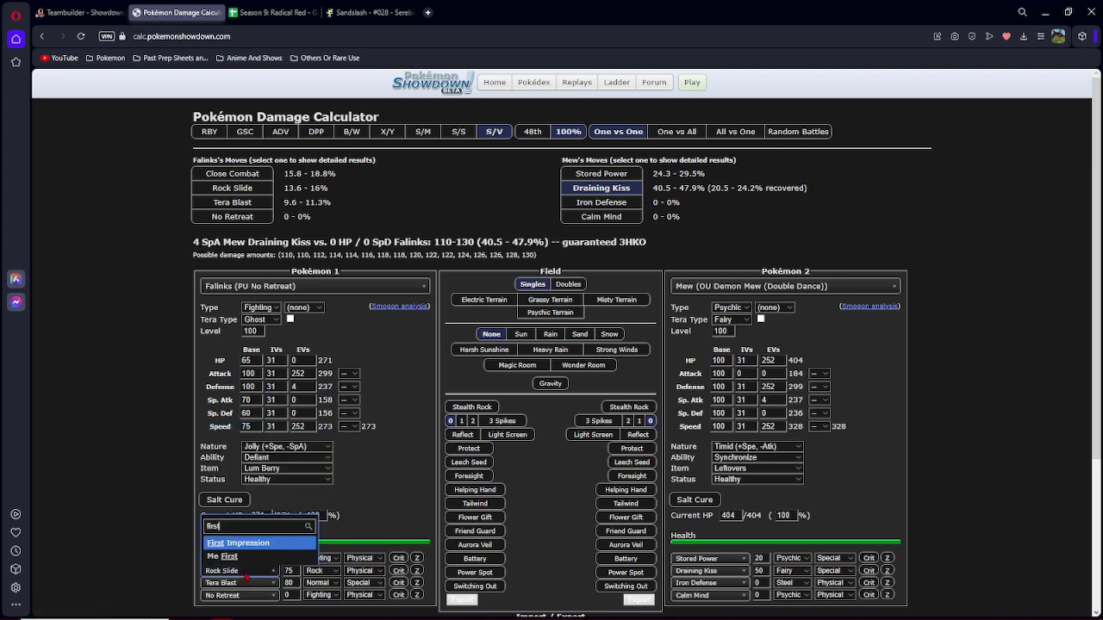
{"action": "left_click", "coordinate": [238, 543]}
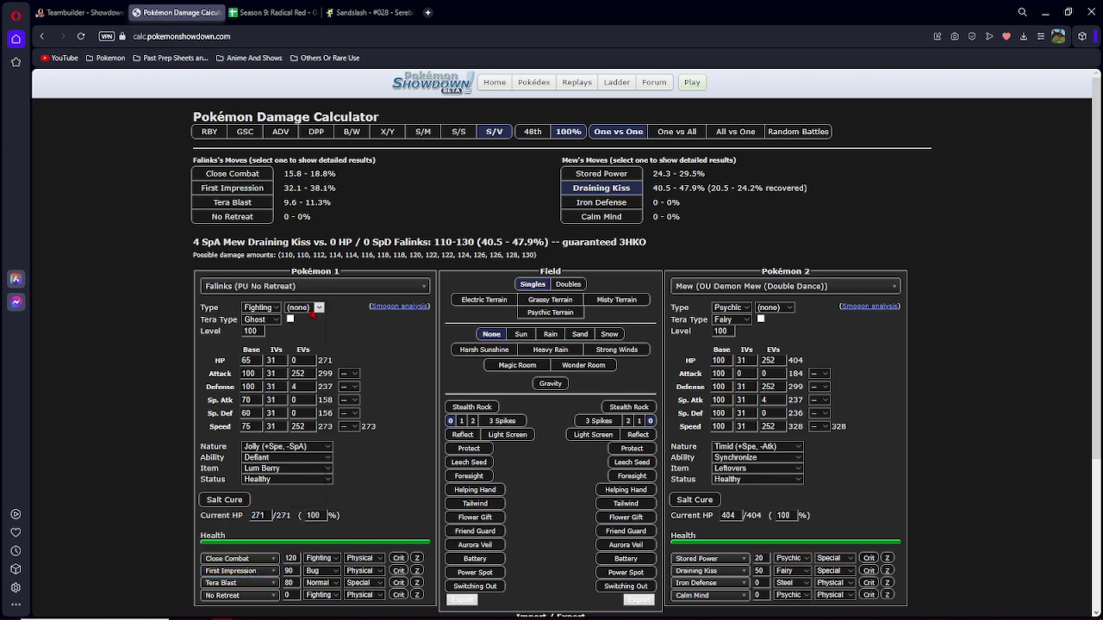
{"action": "left_click", "coordinate": [318, 307]}
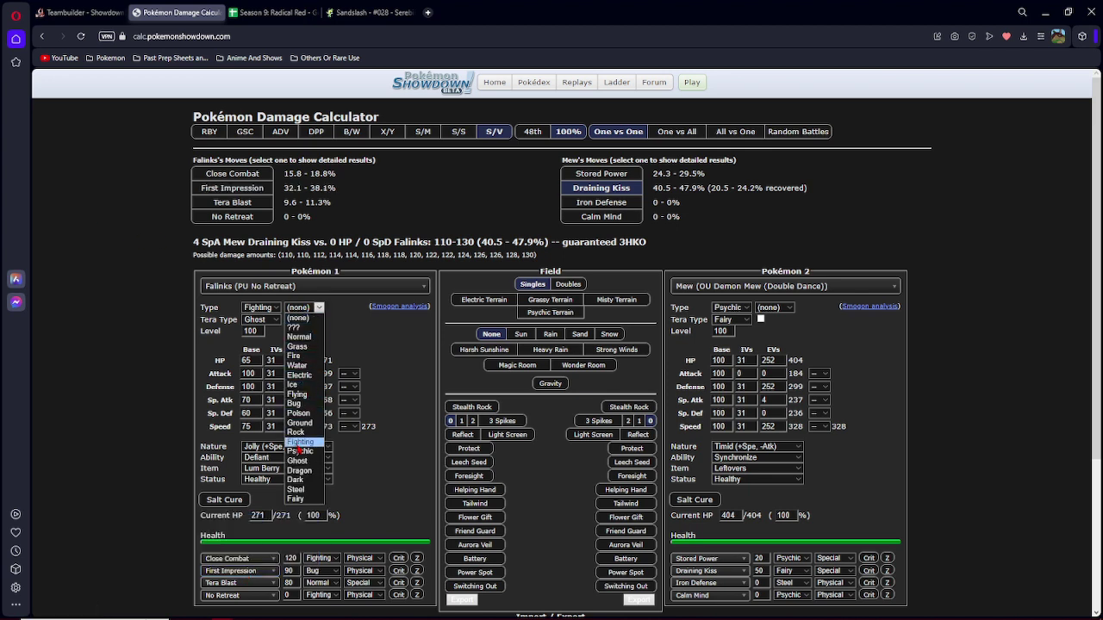
{"action": "left_click", "coordinate": [300, 404]}
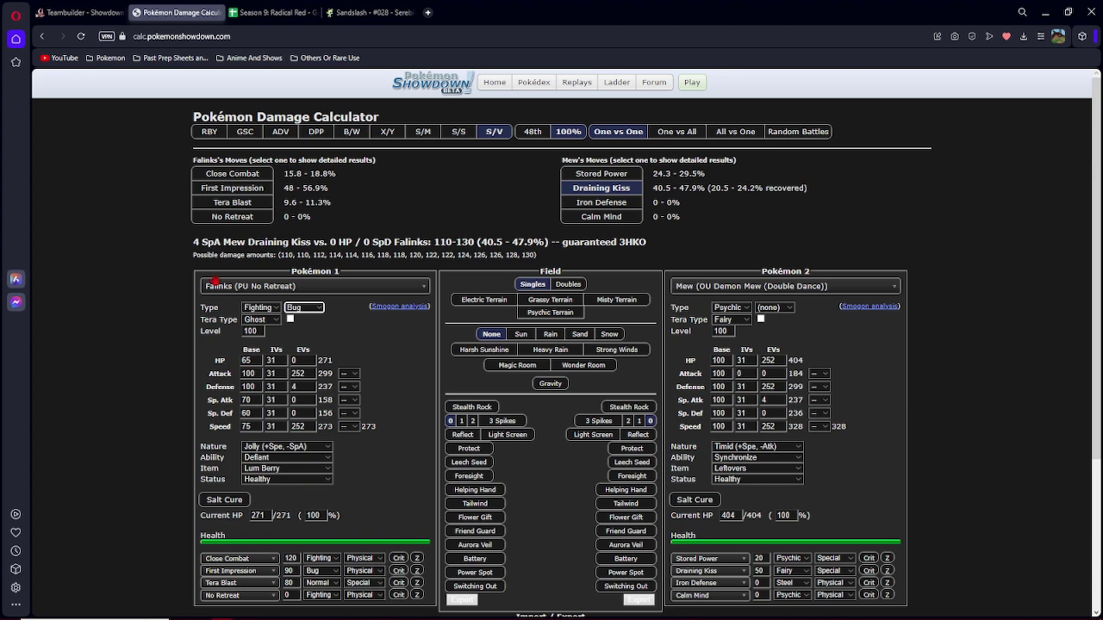
{"action": "left_click", "coordinate": [232, 188]}
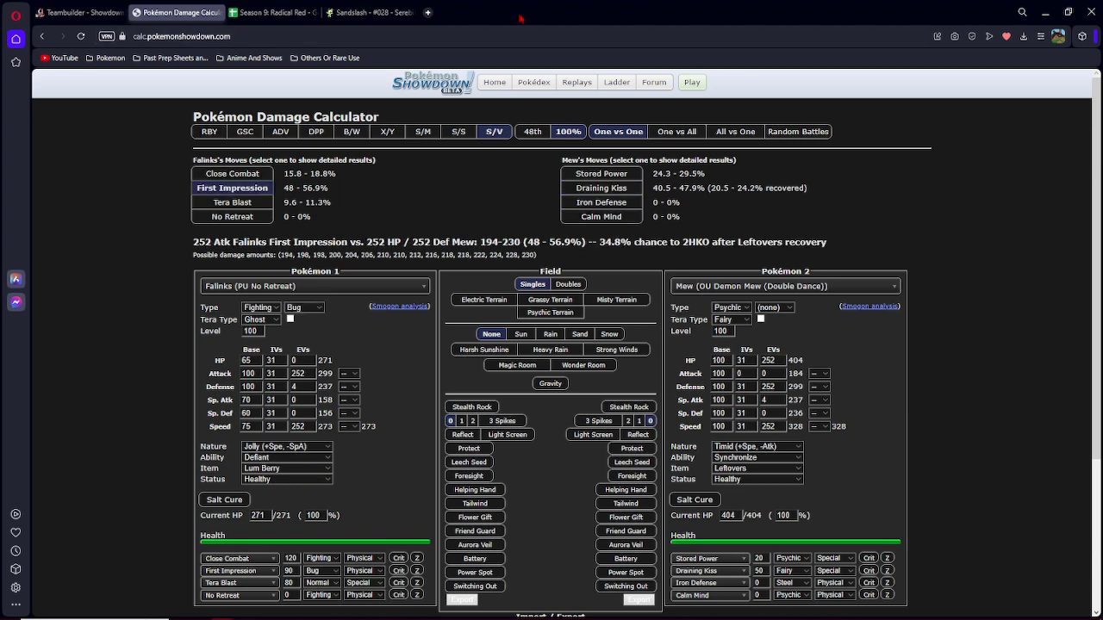
Back in the Teambuilder, clear Falinks from the third slot and search for Hisuian forms.
{"action": "left_click", "coordinate": [80, 12]}
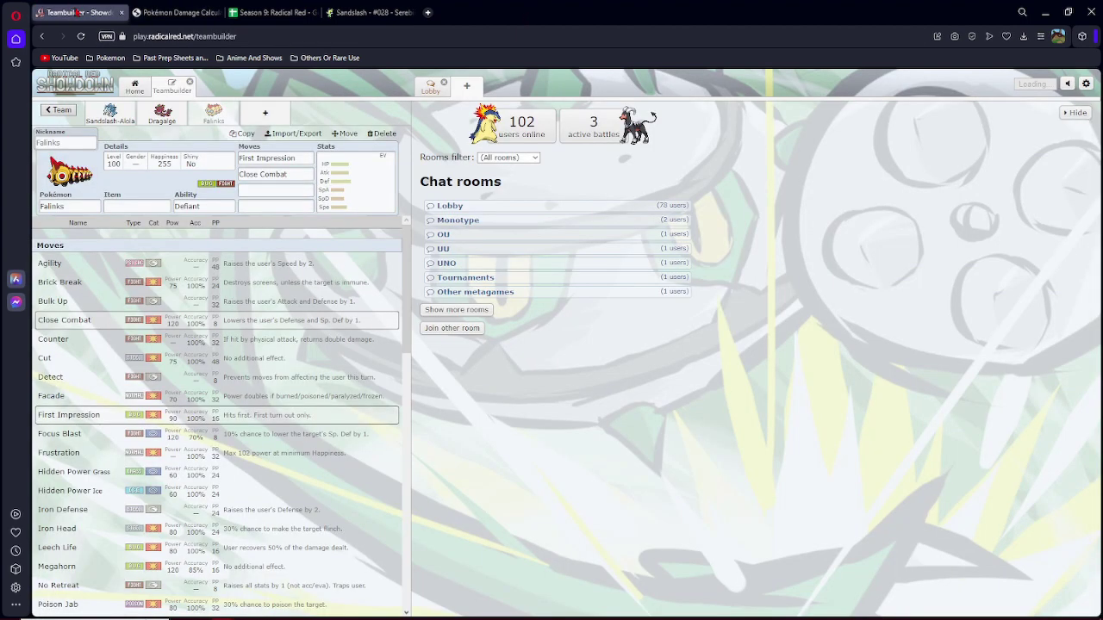
{"action": "left_click", "coordinate": [69, 207]}
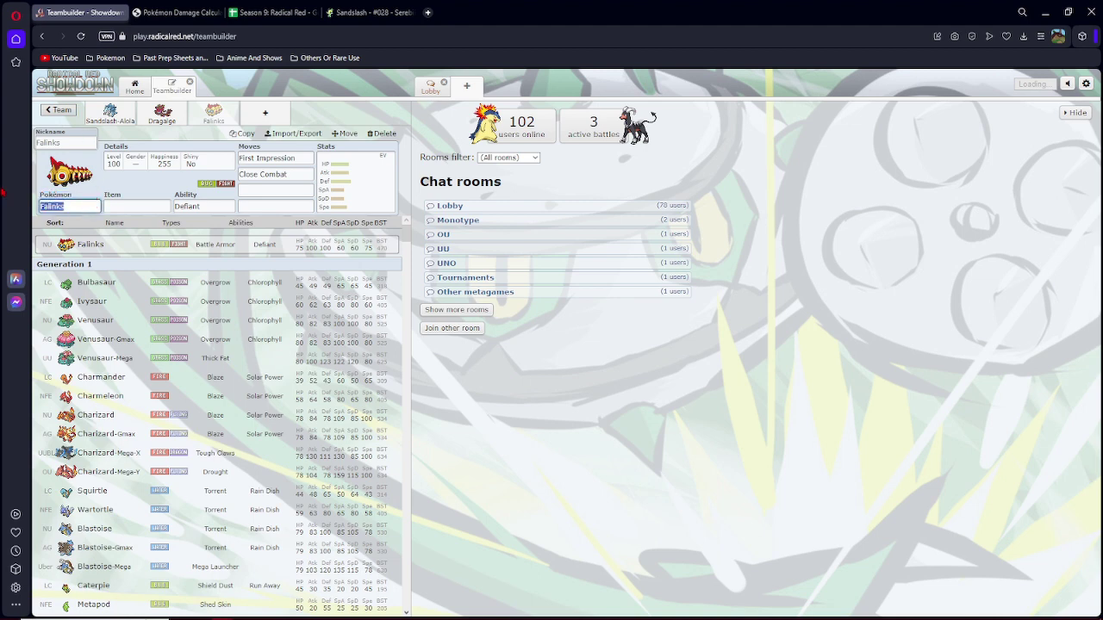
{"action": "key", "text": "BackSpace"}
{"action": "left_click", "coordinate": [84, 204]}
{"action": "type", "text": "hisuiari"}
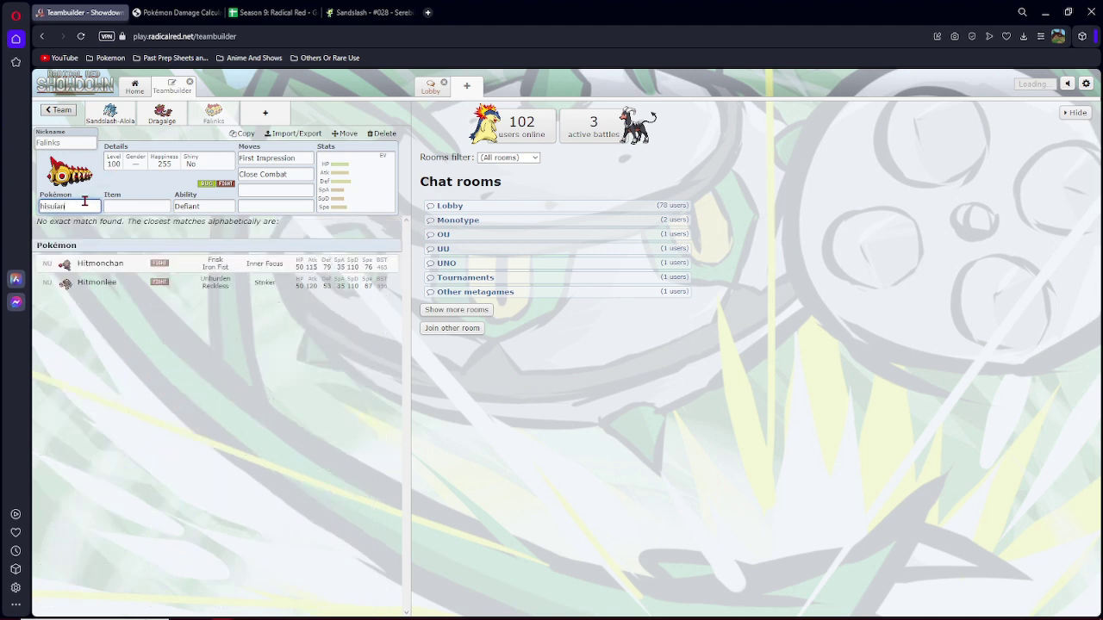
{"action": "key", "text": "BackSpace"}
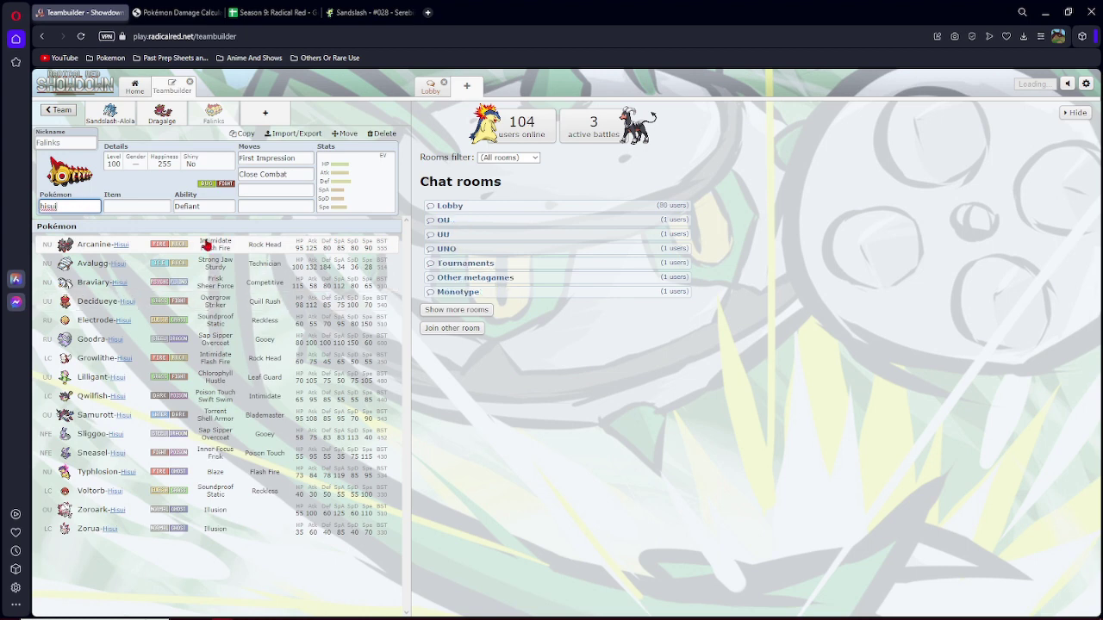
Put Zoroark-Hisui with Illusion into the third slot.
{"action": "left_click", "coordinate": [92, 509]}
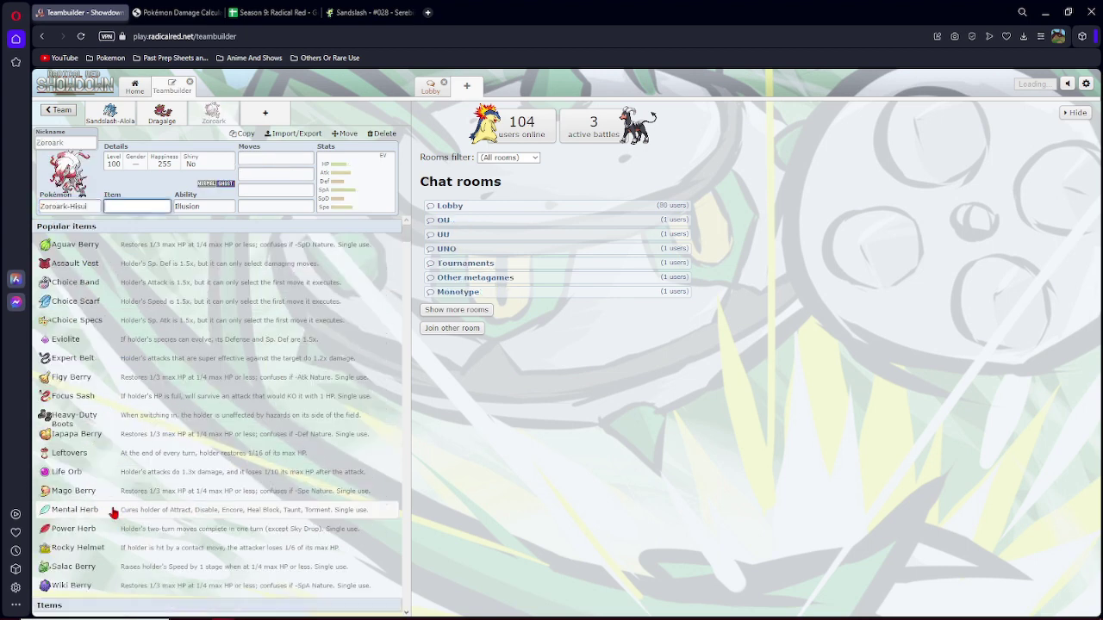
{"action": "left_click", "coordinate": [252, 171]}
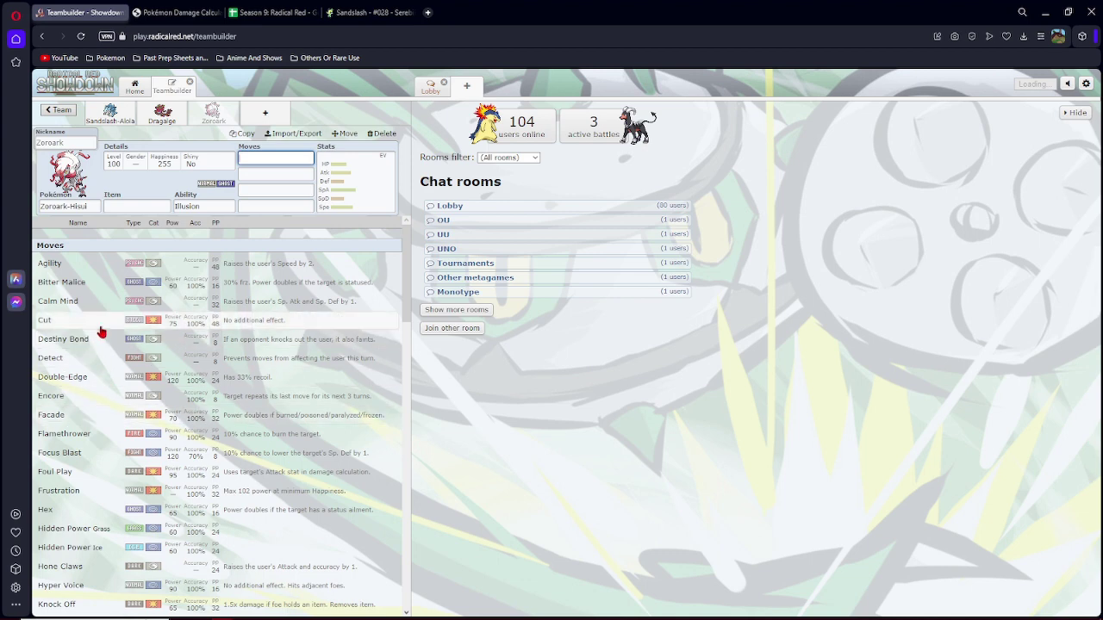
{"action": "left_click", "coordinate": [162, 113]}
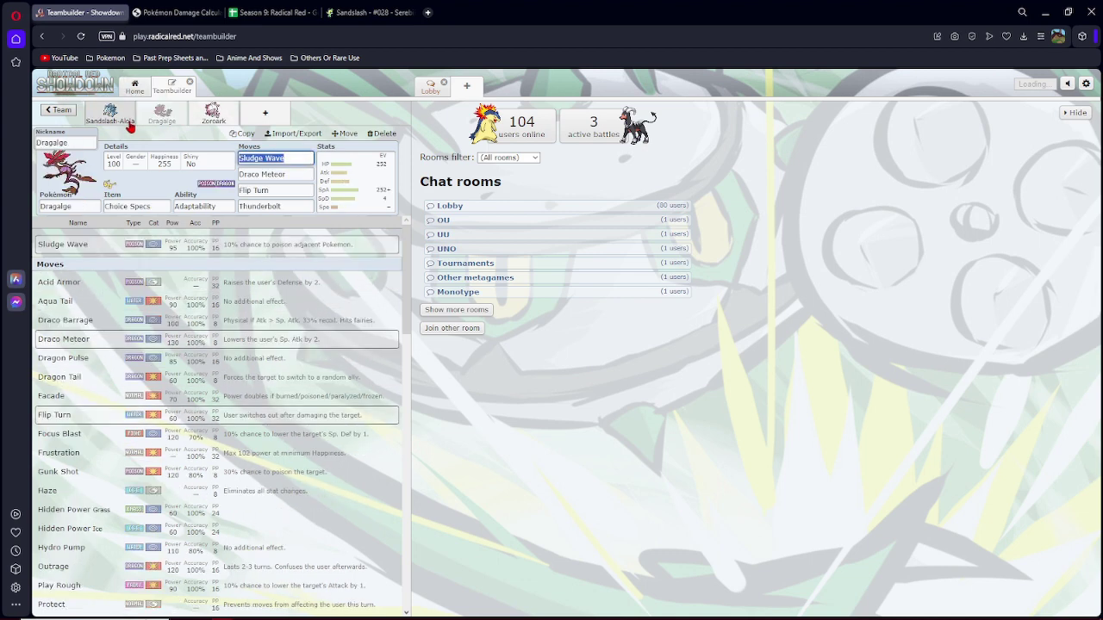
{"action": "left_click", "coordinate": [213, 114]}
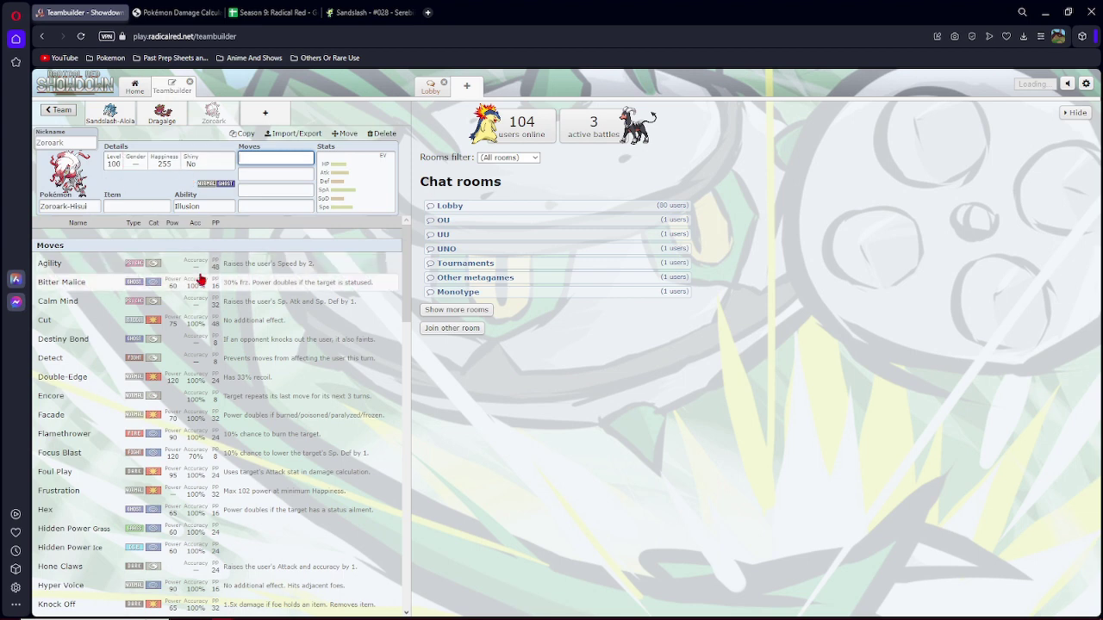
{"action": "scroll", "coordinate": [206, 413], "scroll_direction": "down", "scroll_amount": 2}
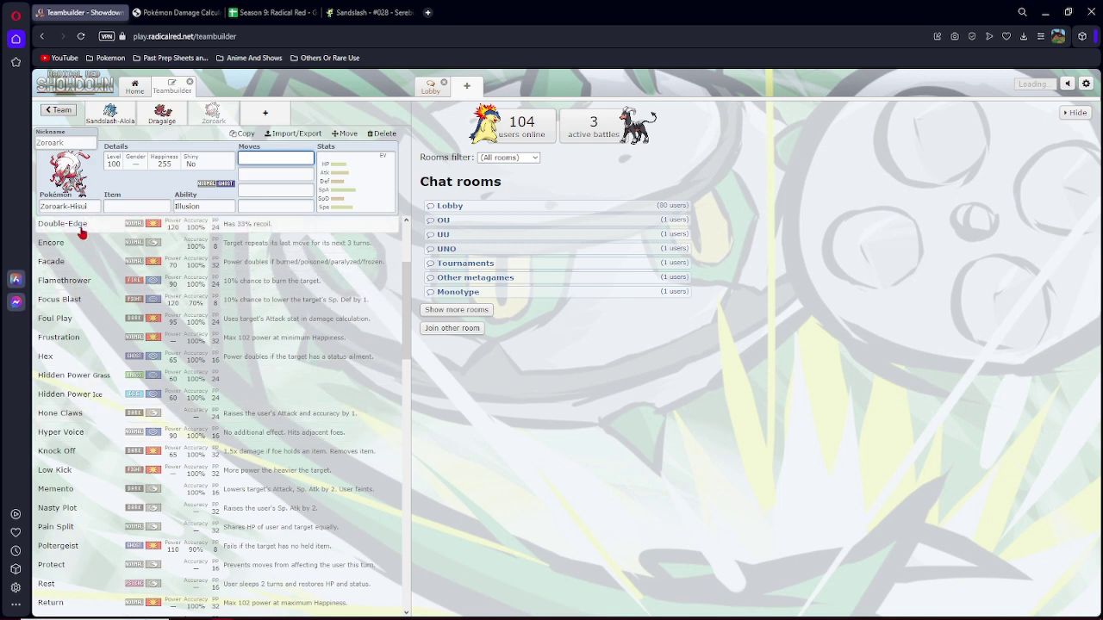
{"action": "scroll", "coordinate": [121, 344], "scroll_direction": "down", "scroll_amount": 2}
{"action": "scroll", "coordinate": [121, 345], "scroll_direction": "down", "scroll_amount": 2}
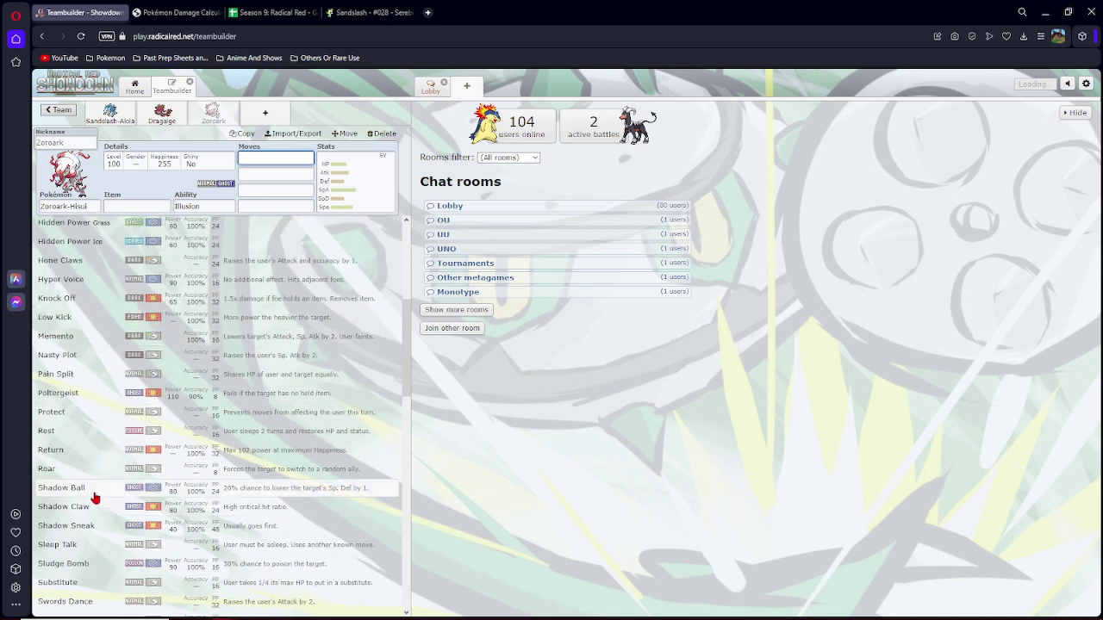
{"action": "scroll", "coordinate": [96, 498], "scroll_direction": "down", "scroll_amount": 2}
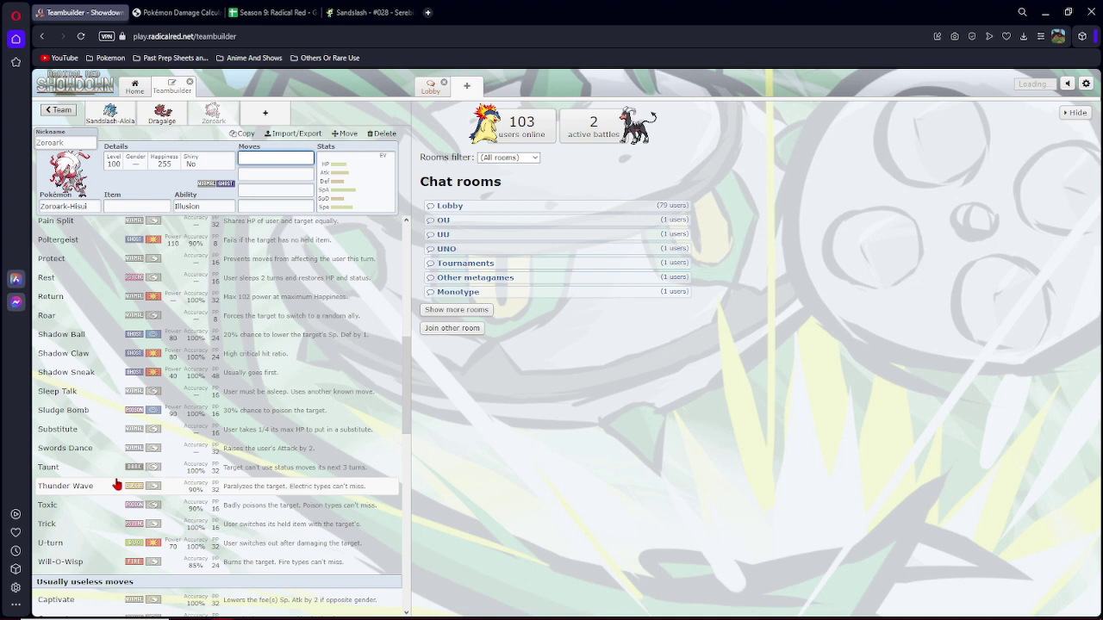
{"action": "scroll", "coordinate": [117, 485], "scroll_direction": "up", "scroll_amount": 3}
{"action": "scroll", "coordinate": [118, 485], "scroll_direction": "up", "scroll_amount": 3}
{"action": "scroll", "coordinate": [152, 339], "scroll_direction": "up", "scroll_amount": 3}
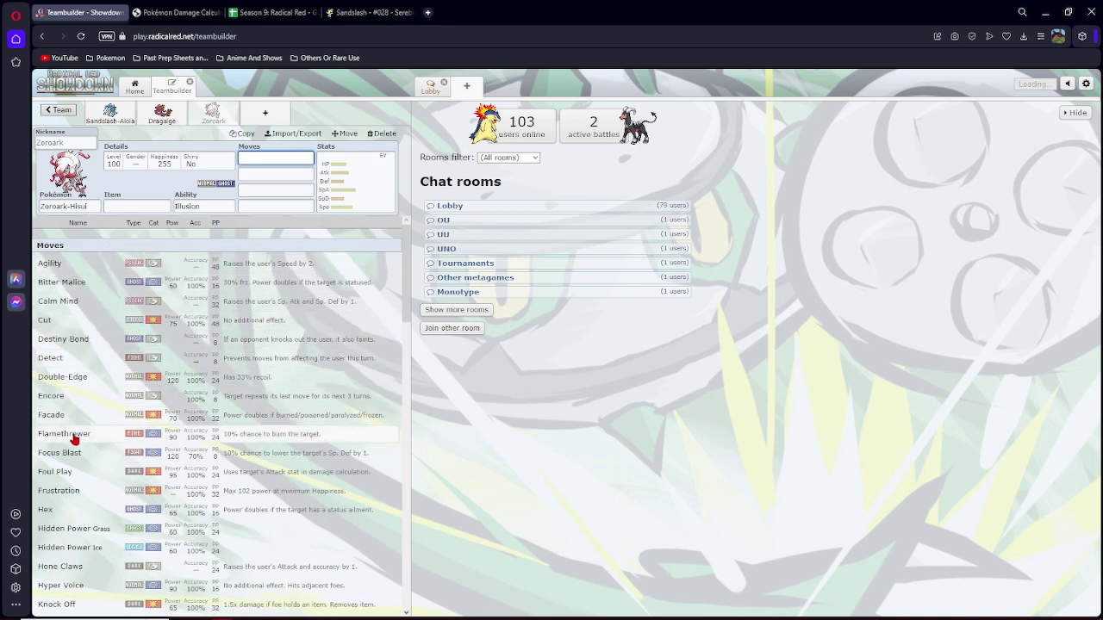
{"action": "scroll", "coordinate": [66, 498], "scroll_direction": "down", "scroll_amount": 3}
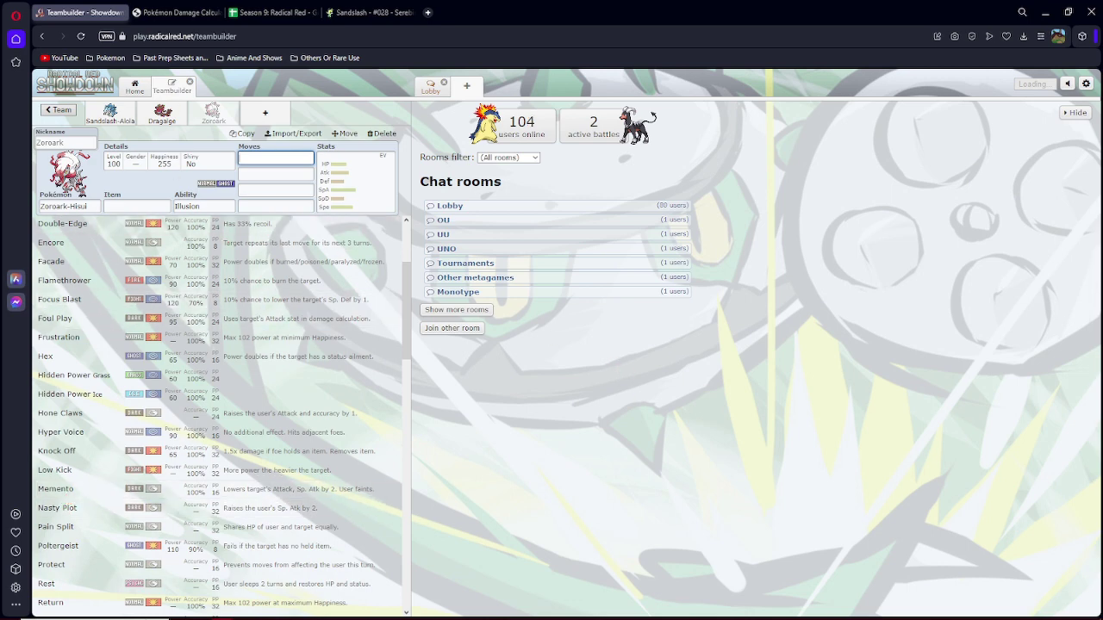
{"action": "scroll", "coordinate": [73, 448], "scroll_direction": "down", "scroll_amount": 4}
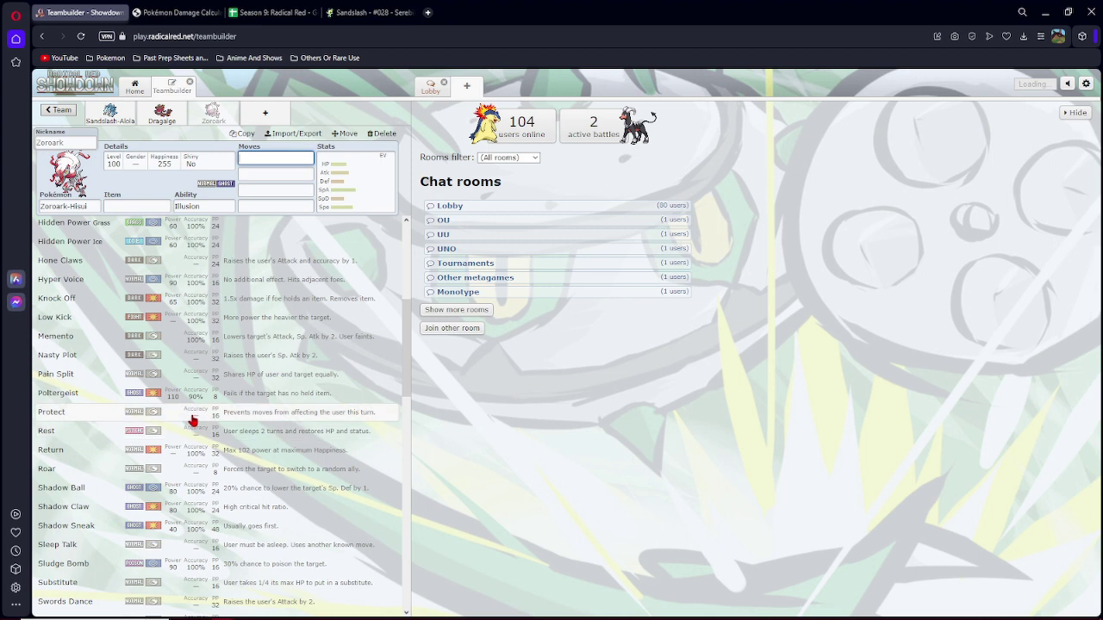
{"action": "scroll", "coordinate": [193, 421], "scroll_direction": "down", "scroll_amount": 4}
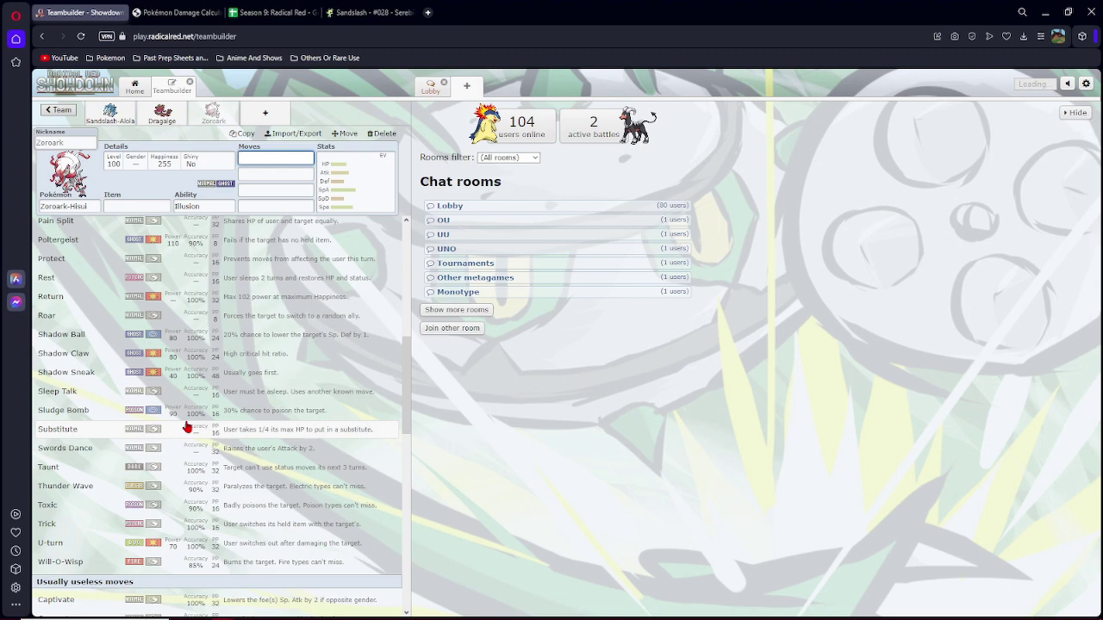
{"action": "scroll", "coordinate": [188, 428], "scroll_direction": "down", "scroll_amount": 4}
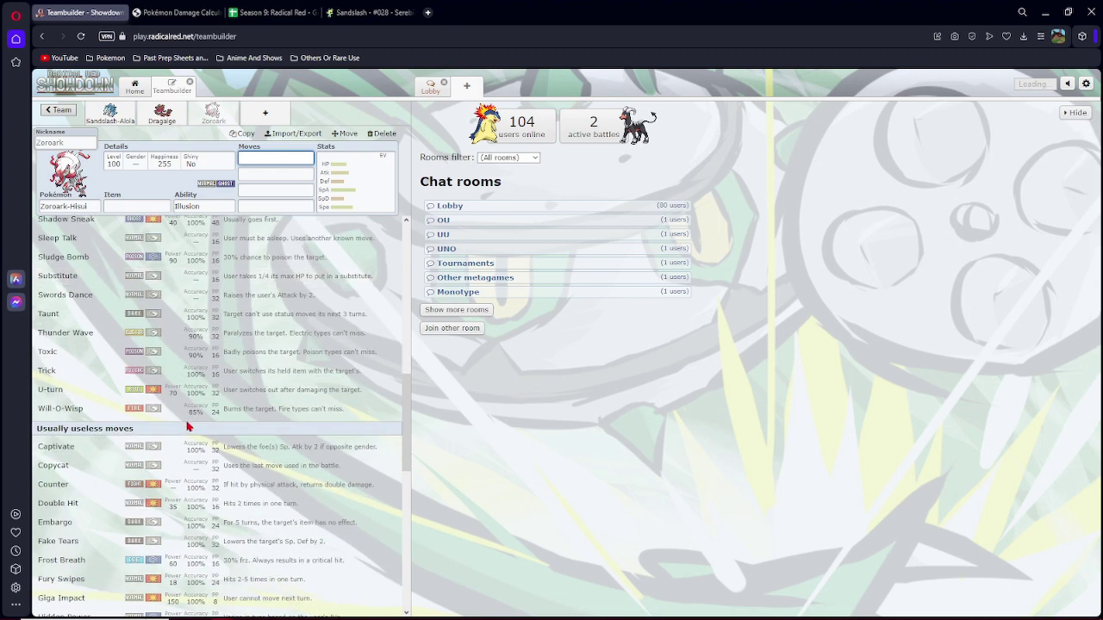
{"action": "scroll", "coordinate": [188, 429], "scroll_direction": "down", "scroll_amount": 5}
{"action": "scroll", "coordinate": [188, 428], "scroll_direction": "down", "scroll_amount": 5}
{"action": "scroll", "coordinate": [187, 428], "scroll_direction": "down", "scroll_amount": 2}
{"action": "scroll", "coordinate": [188, 425], "scroll_direction": "up", "scroll_amount": 3}
{"action": "scroll", "coordinate": [187, 425], "scroll_direction": "up", "scroll_amount": 3}
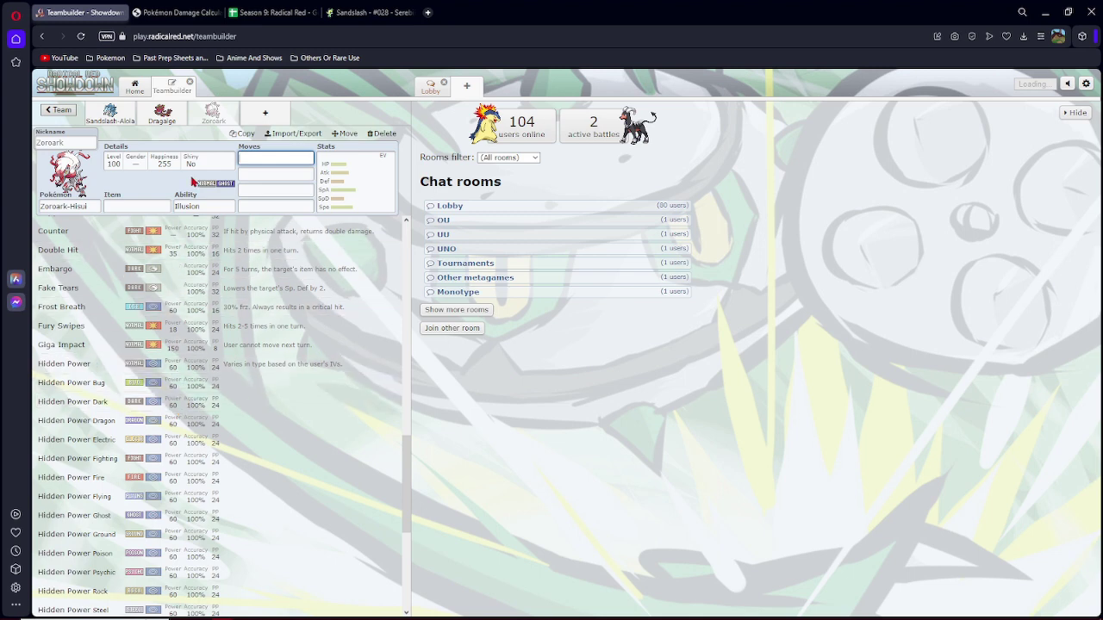
{"action": "scroll", "coordinate": [118, 319], "scroll_direction": "down", "scroll_amount": 5}
{"action": "scroll", "coordinate": [118, 318], "scroll_direction": "down", "scroll_amount": 5}
{"action": "scroll", "coordinate": [118, 345], "scroll_direction": "down", "scroll_amount": 3}
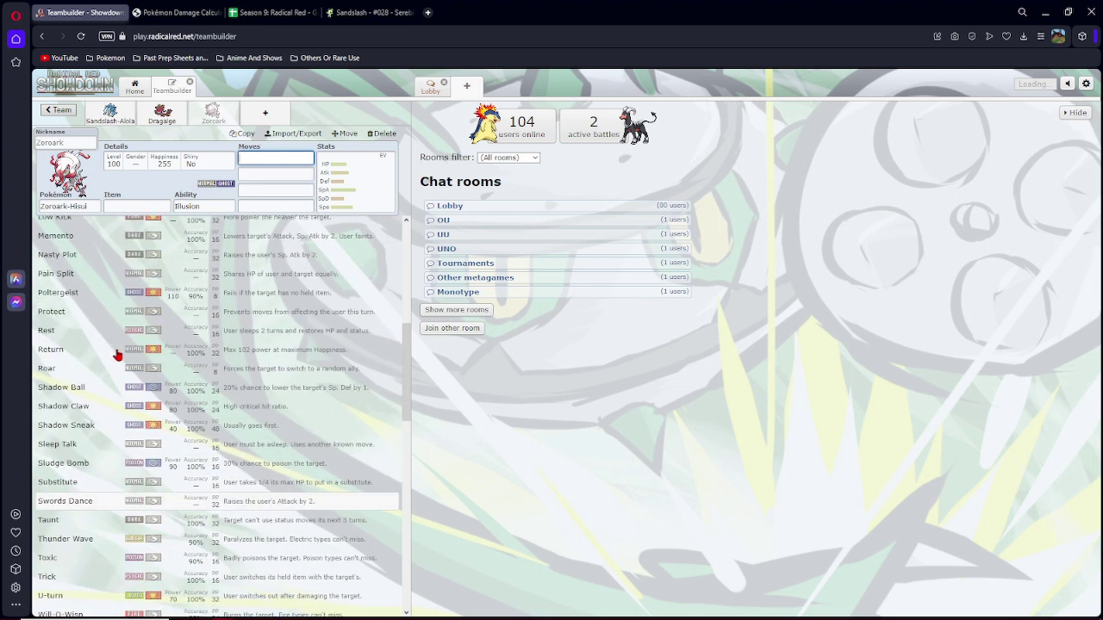
Give Zoroark-Hisui Poltergeist, Double-Edge, Knock Off and Trick.
{"action": "left_click", "coordinate": [96, 293]}
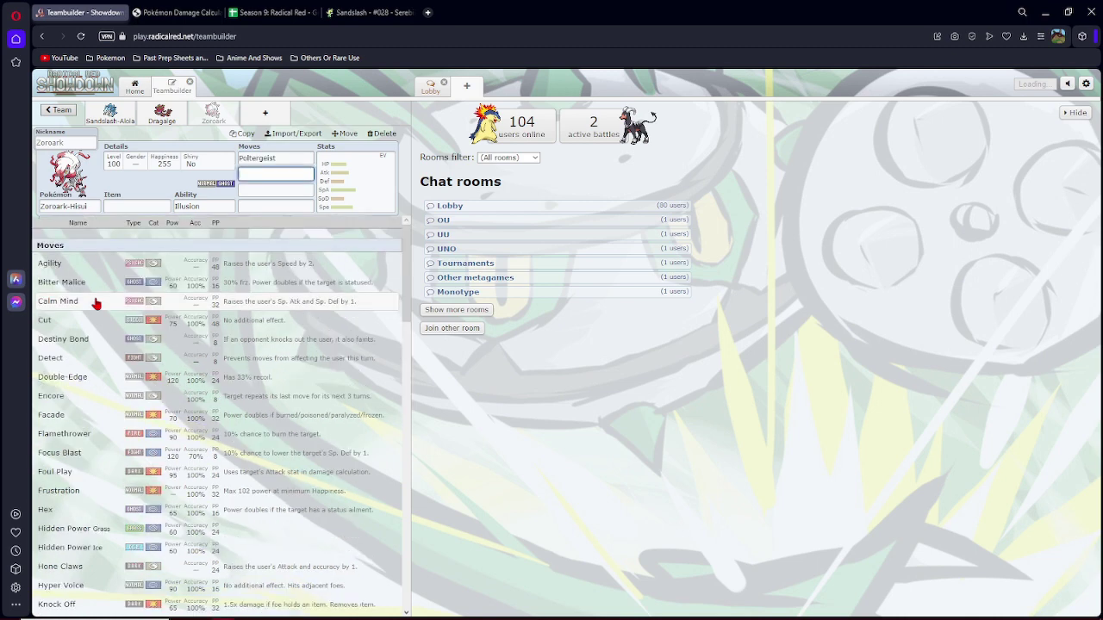
{"action": "type", "text": "double"}
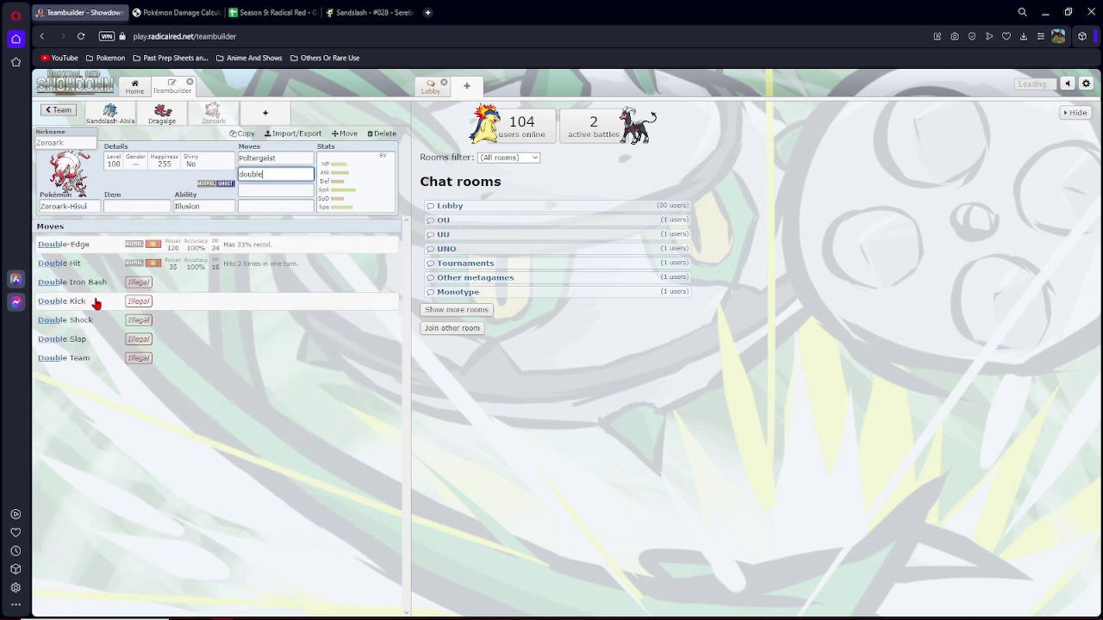
{"action": "key", "text": "Return"}
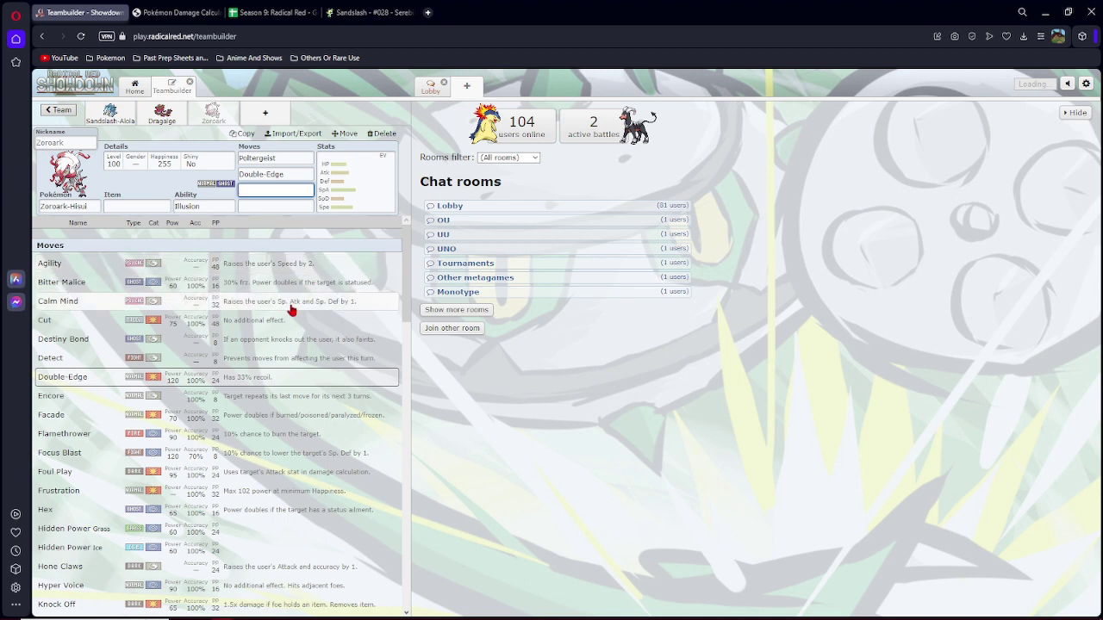
{"action": "scroll", "coordinate": [258, 327], "scroll_direction": "down", "scroll_amount": 5}
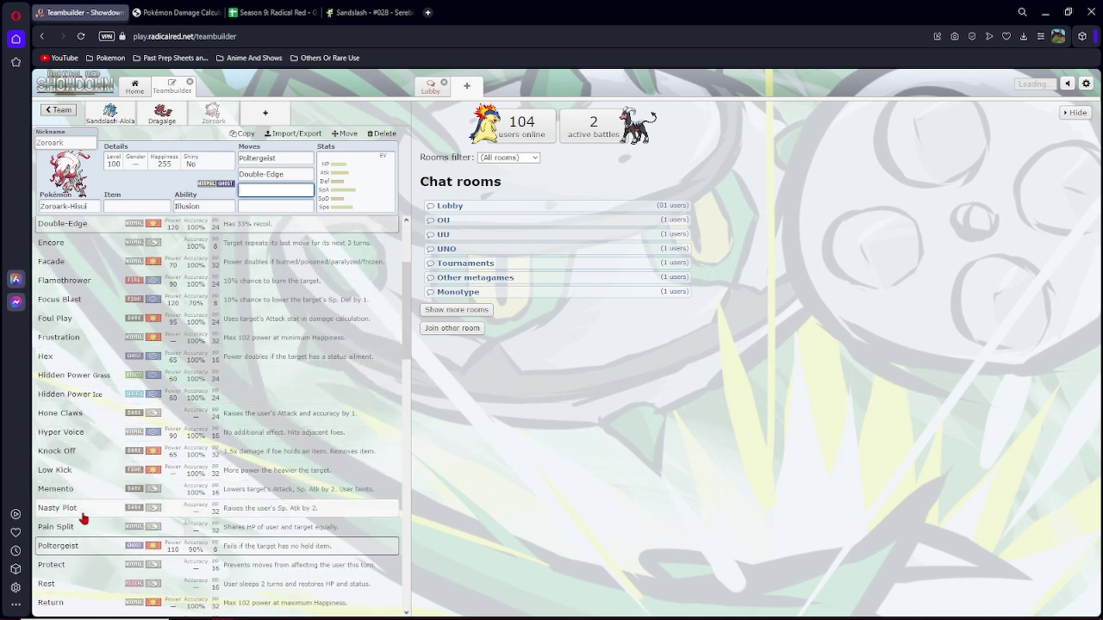
{"action": "left_click", "coordinate": [84, 457]}
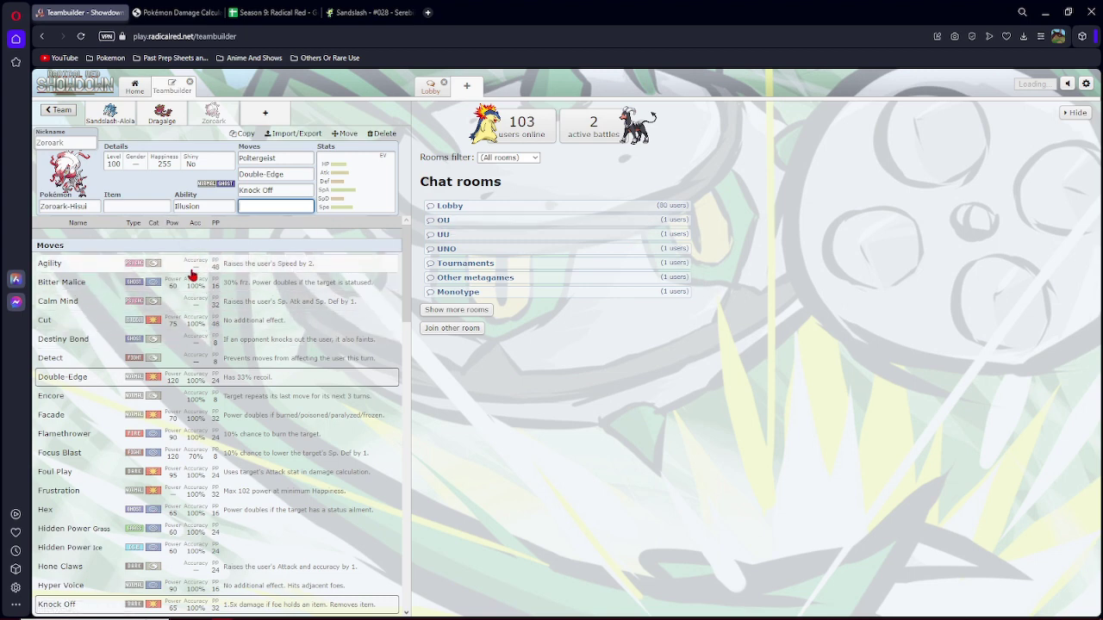
{"action": "type", "text": "trick"}
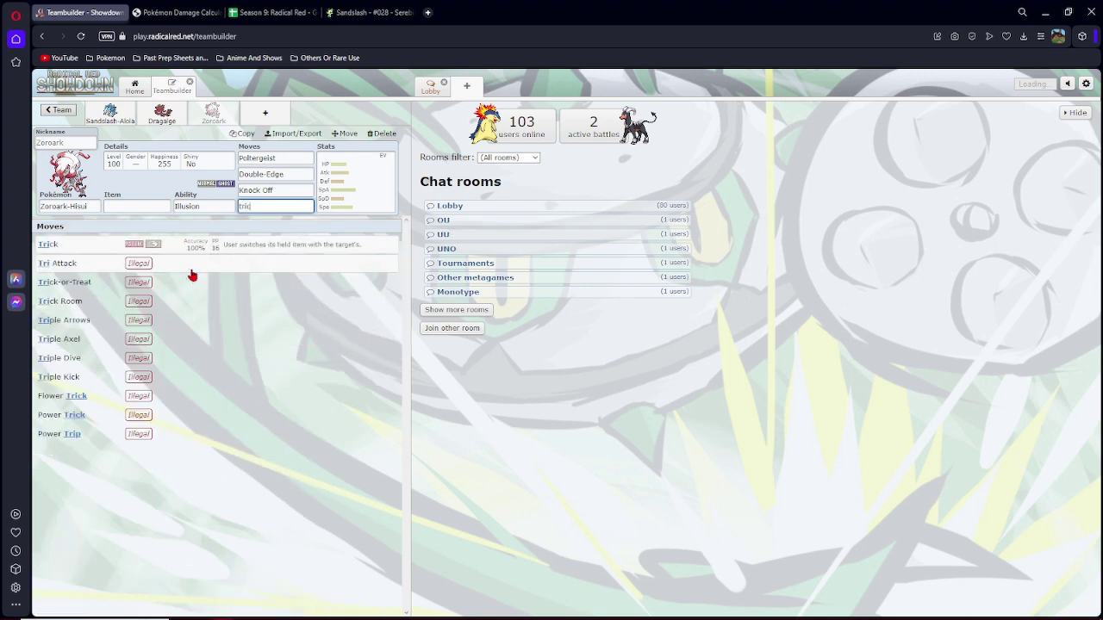
{"action": "key", "text": "Return"}
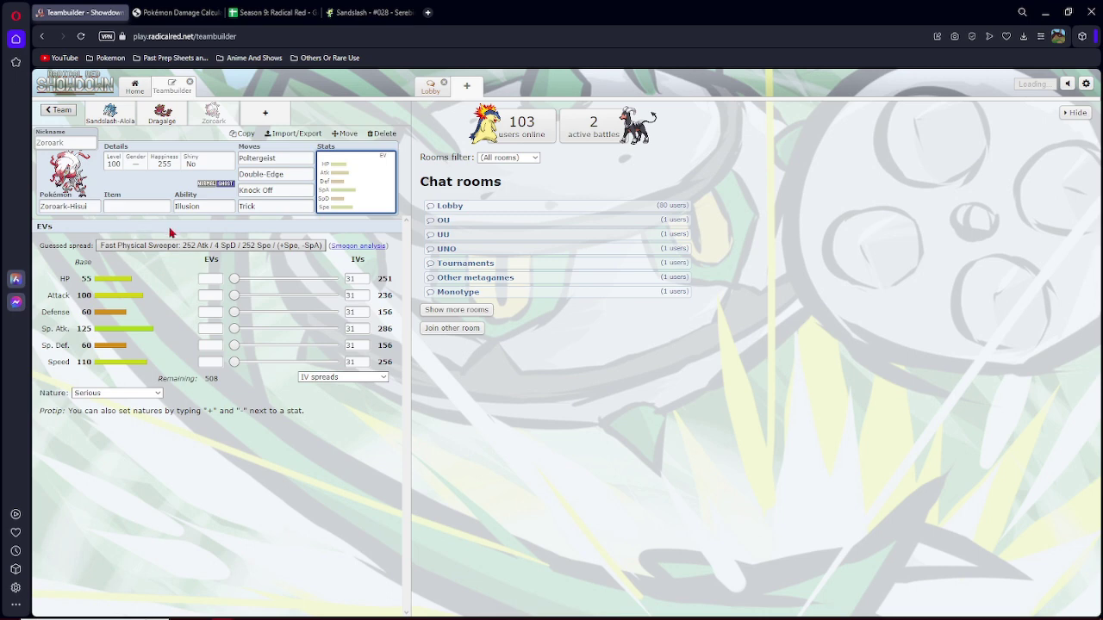
Give Zoroark-Hisui the 252 Atk / 4 SpD / 252 Spe spread and a Choice Scarf.
{"action": "left_click", "coordinate": [173, 246]}
{"action": "left_click", "coordinate": [133, 207]}
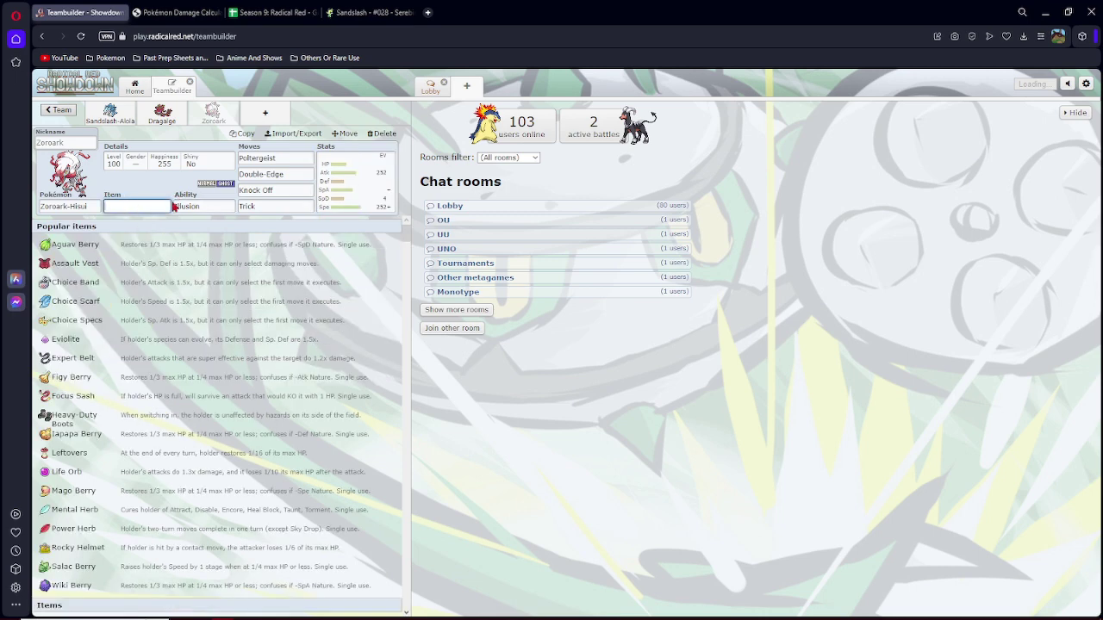
{"action": "type", "text": "choice"}
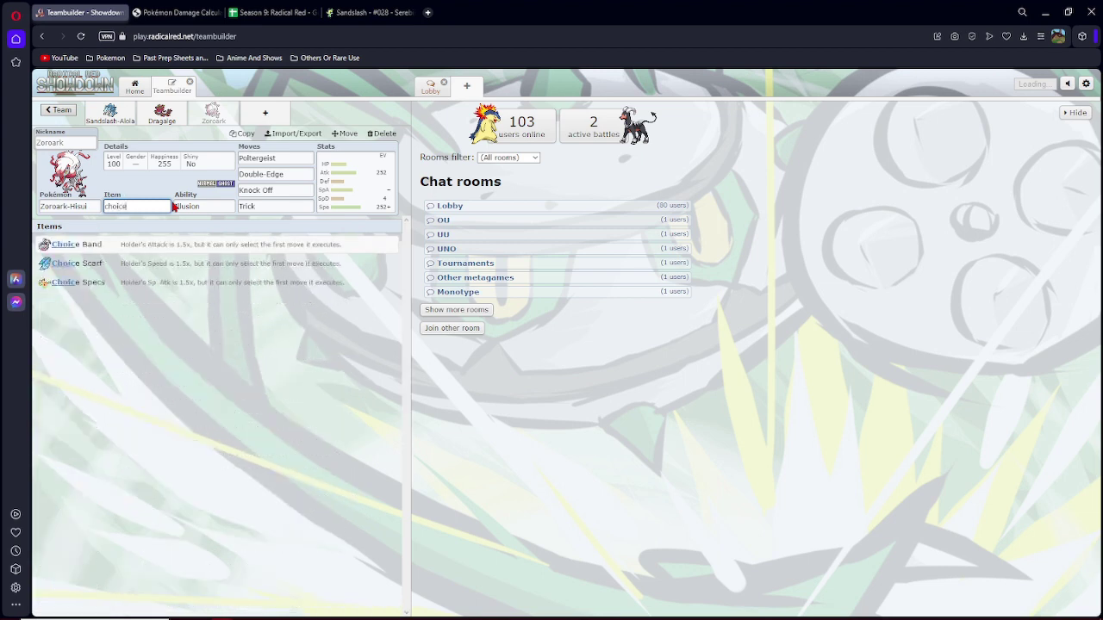
{"action": "key", "text": "Return"}
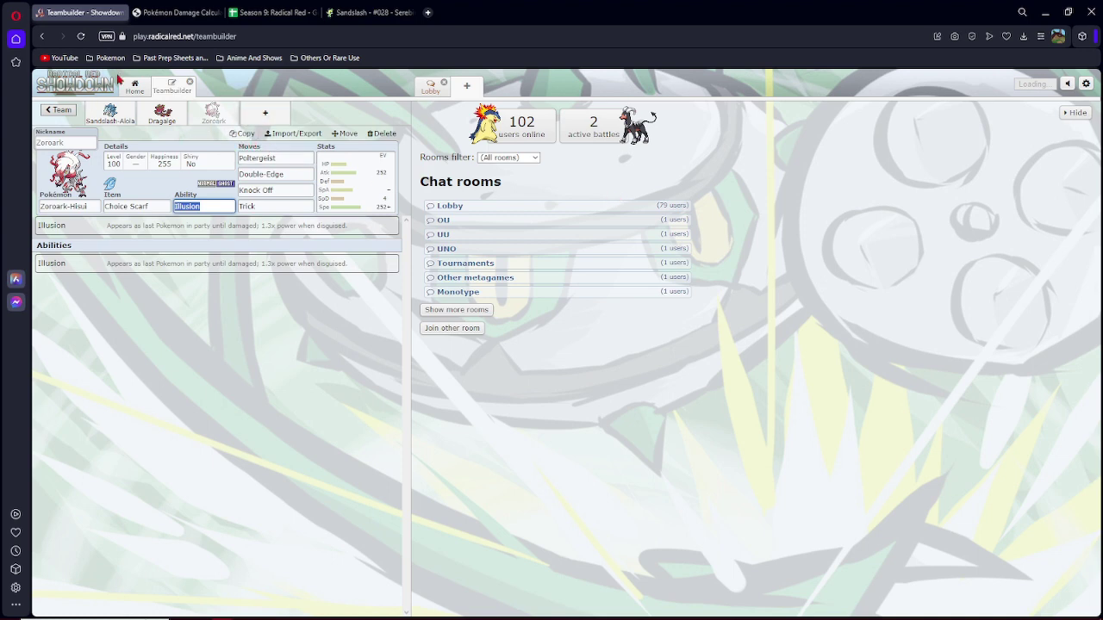
Review the Sandslash-Alola and Dragalge sets, then add a fourth team slot.
{"action": "left_click", "coordinate": [116, 114]}
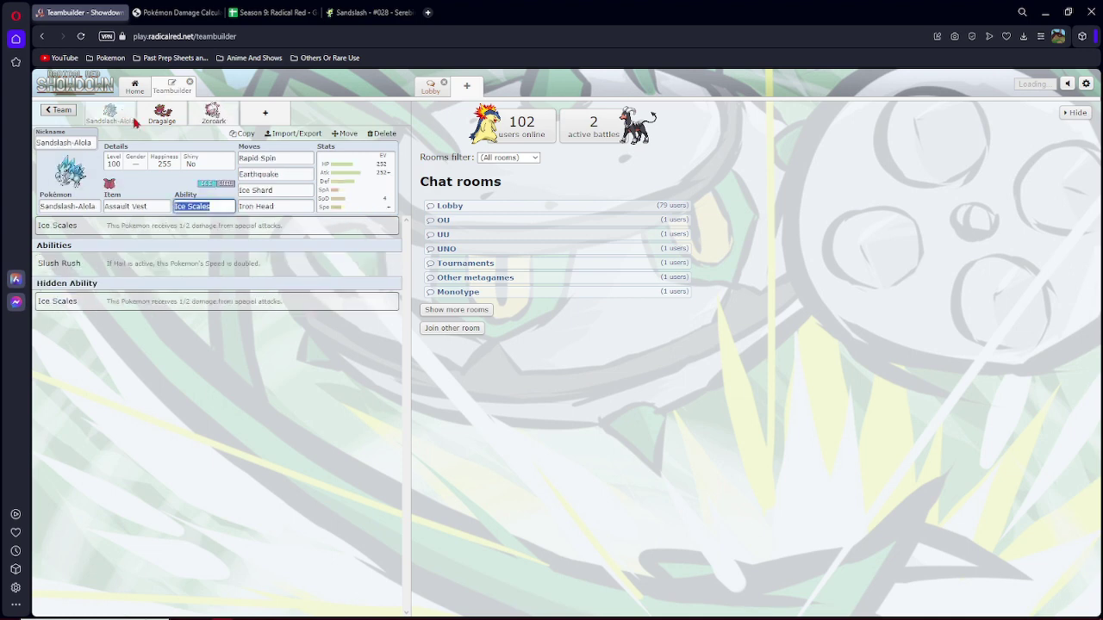
{"action": "left_click", "coordinate": [159, 117]}
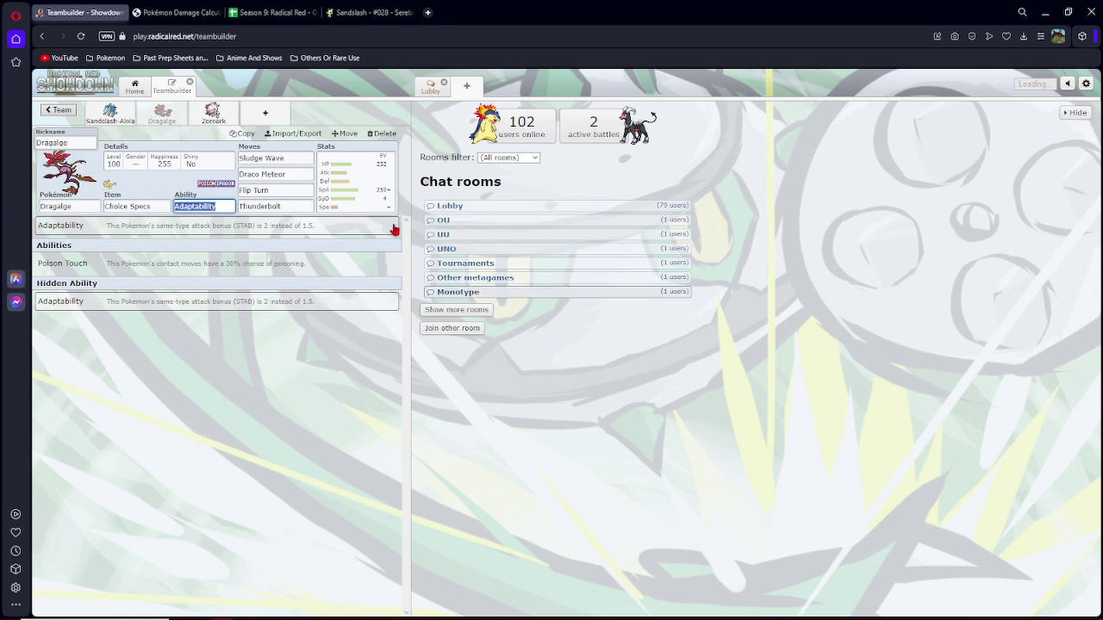
{"action": "left_click", "coordinate": [251, 127]}
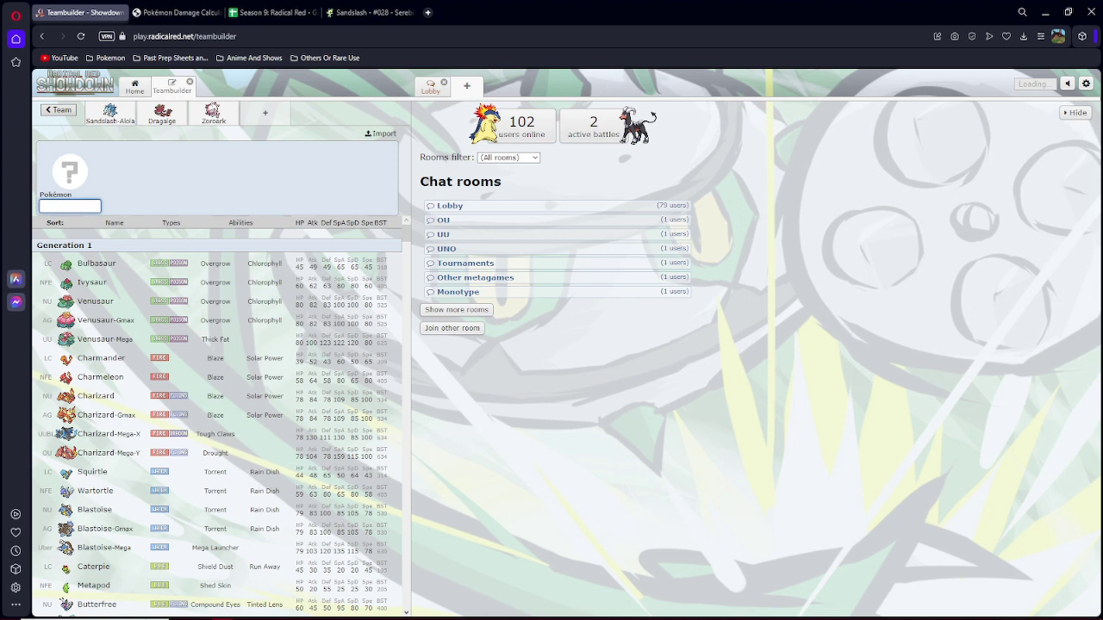
Add Floette-Eternal from a 'floett' search and set its ability to Natural Cure.
{"action": "left_click", "coordinate": [87, 207]}
{"action": "type", "text": "floett"}
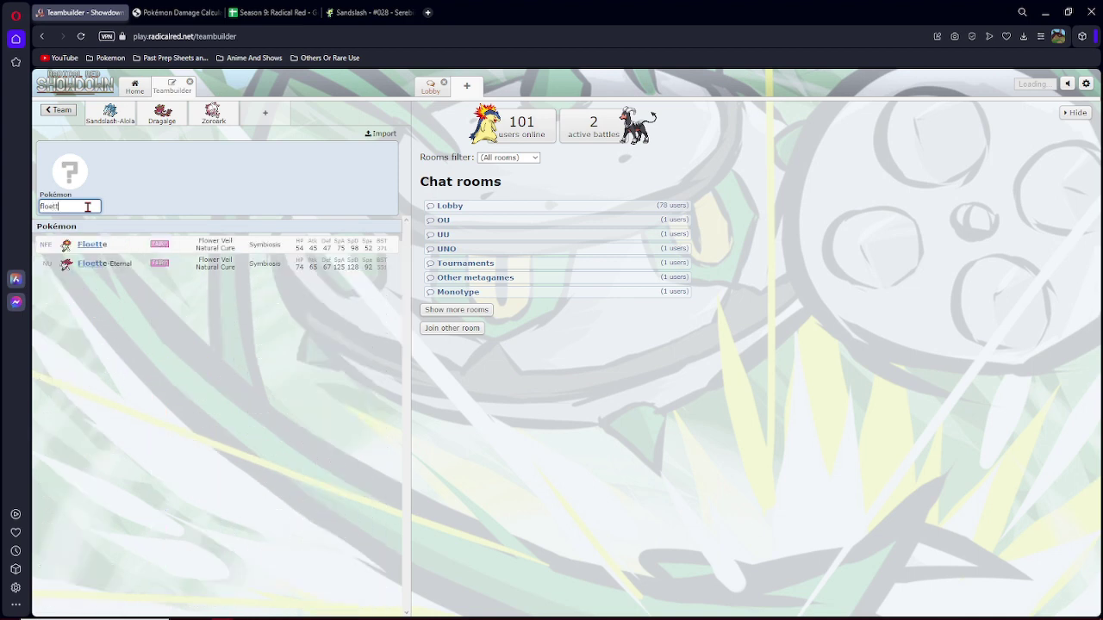
{"action": "left_click", "coordinate": [104, 263]}
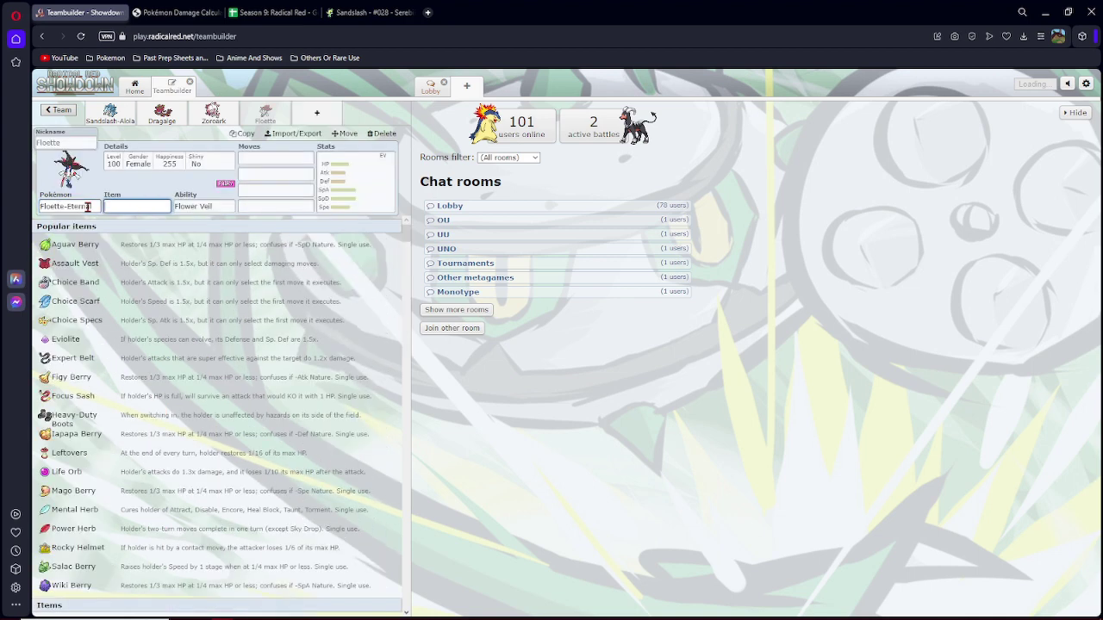
{"action": "left_click", "coordinate": [187, 208]}
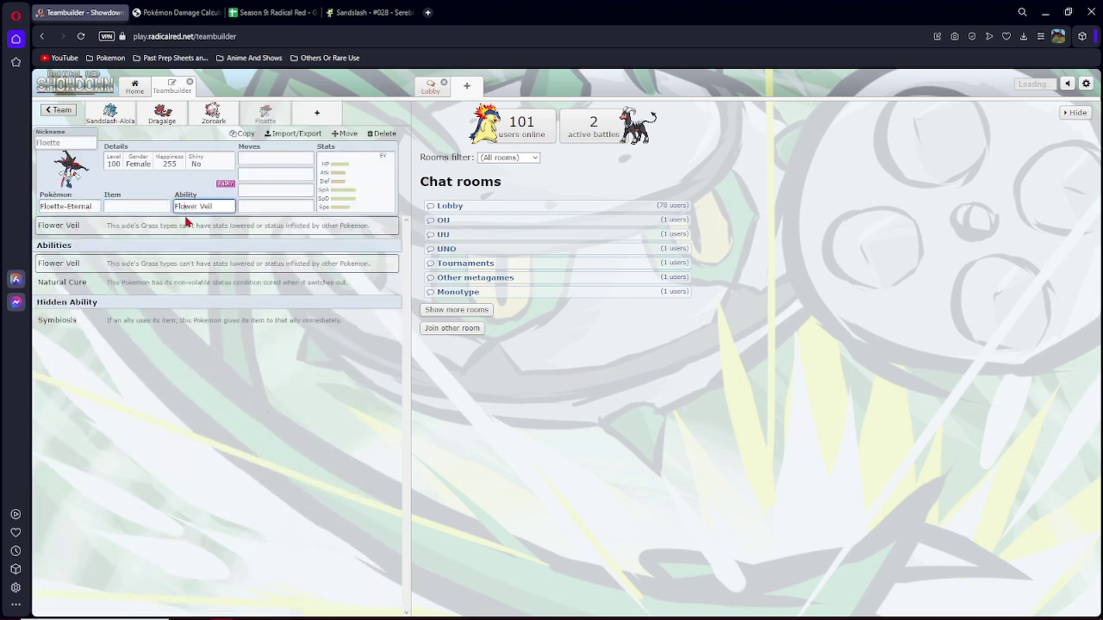
{"action": "left_click", "coordinate": [180, 284]}
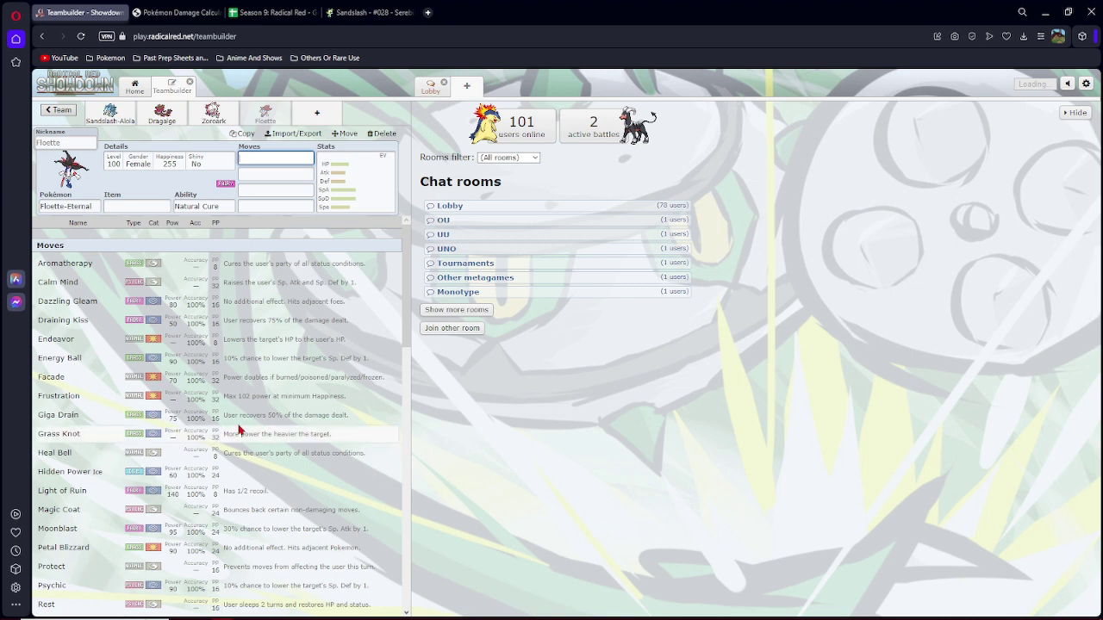
{"action": "scroll", "coordinate": [229, 422], "scroll_direction": "down", "scroll_amount": 4}
{"action": "scroll", "coordinate": [226, 422], "scroll_direction": "down", "scroll_amount": 4}
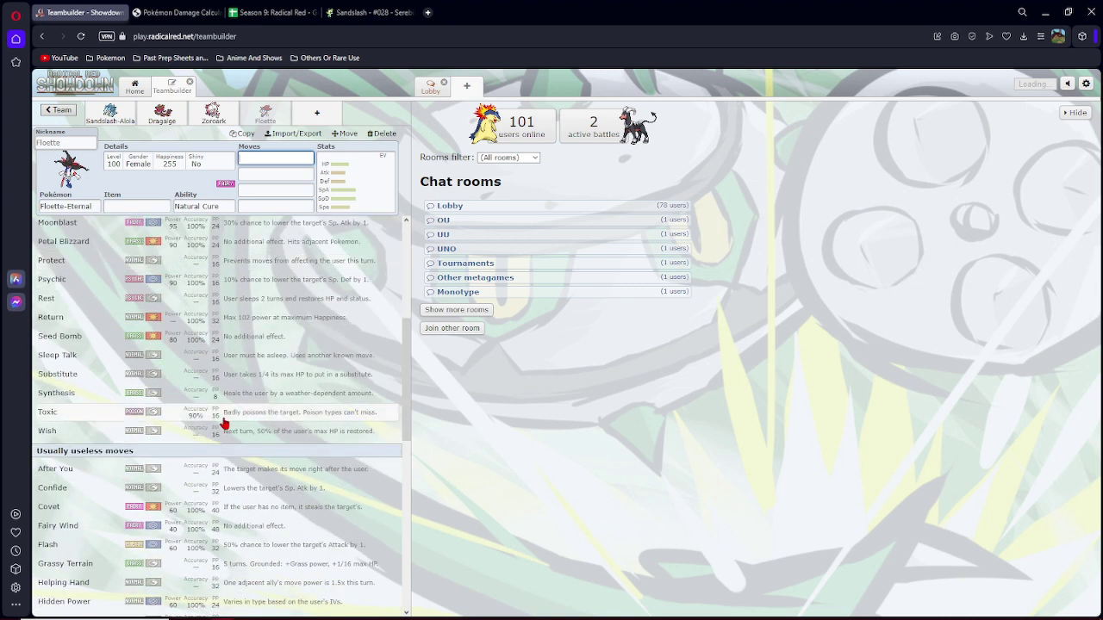
{"action": "scroll", "coordinate": [222, 422], "scroll_direction": "down", "scroll_amount": 4}
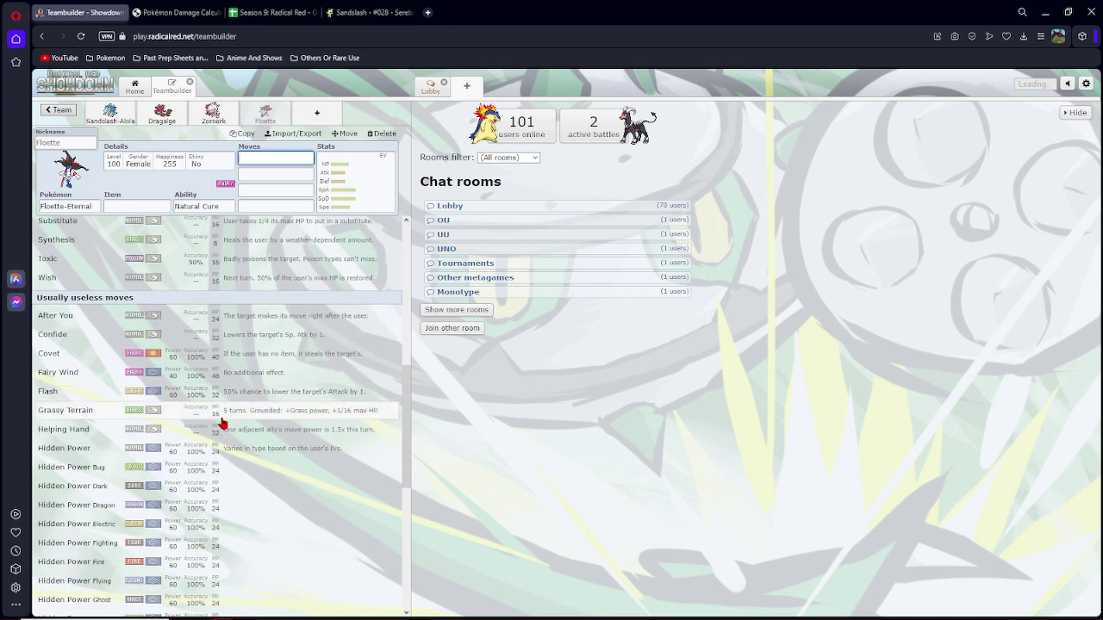
{"action": "scroll", "coordinate": [222, 422], "scroll_direction": "down", "scroll_amount": 3}
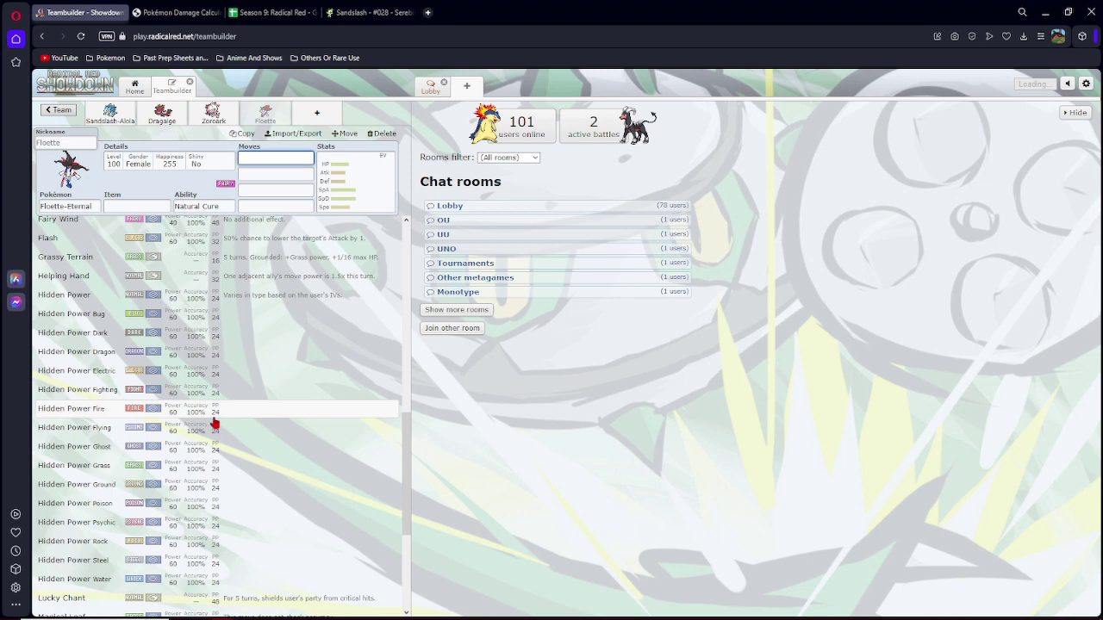
{"action": "scroll", "coordinate": [215, 423], "scroll_direction": "down", "scroll_amount": 4}
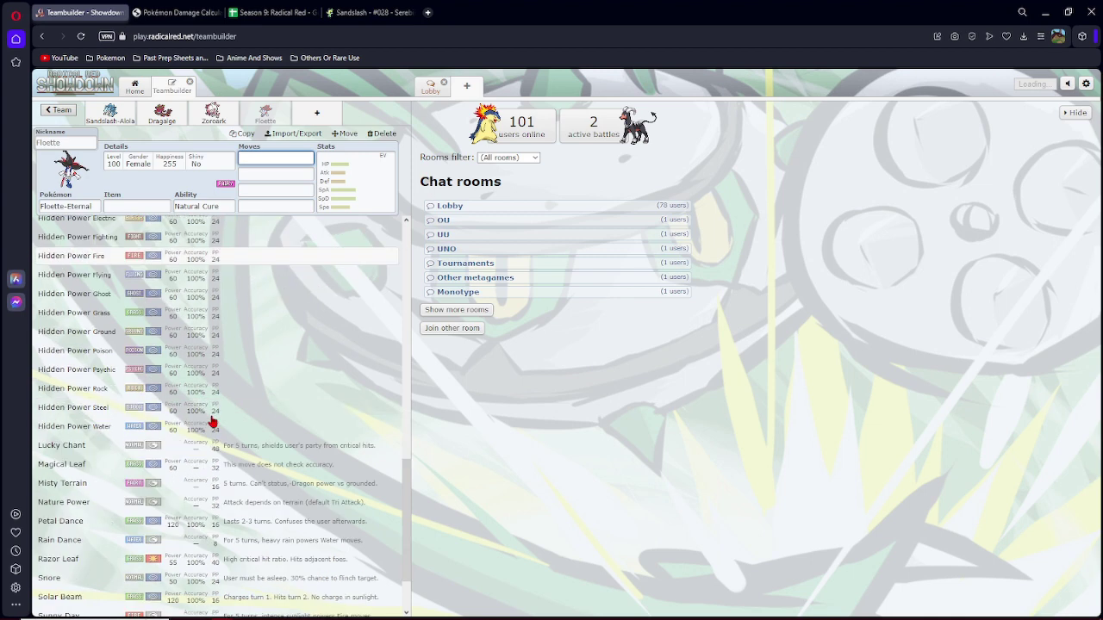
{"action": "scroll", "coordinate": [215, 423], "scroll_direction": "down", "scroll_amount": 4}
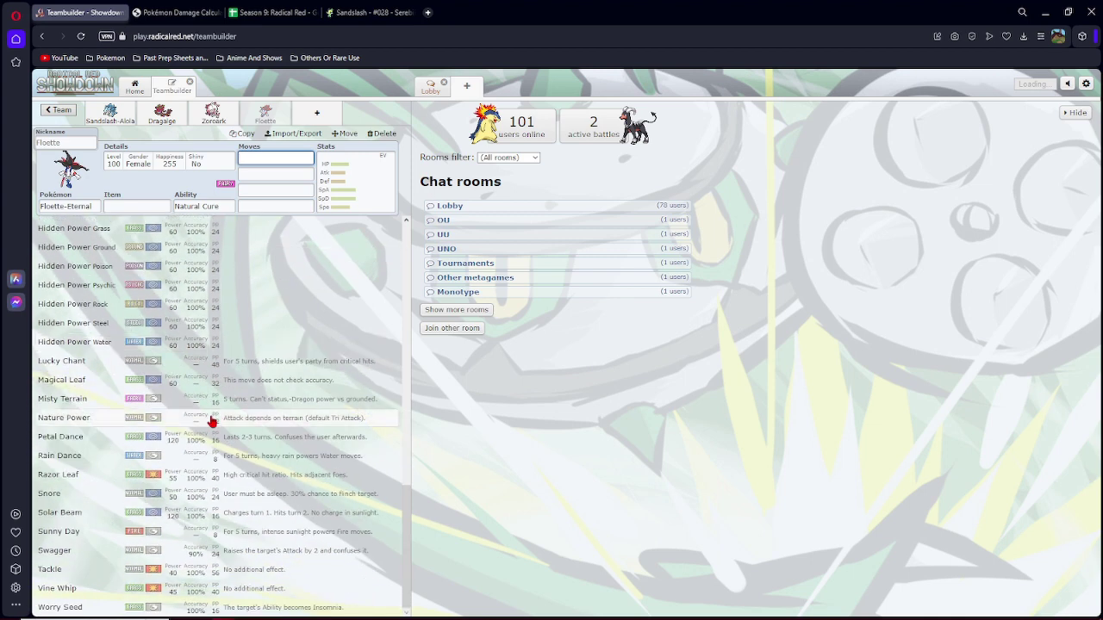
{"action": "scroll", "coordinate": [213, 422], "scroll_direction": "up", "scroll_amount": 4}
{"action": "scroll", "coordinate": [191, 398], "scroll_direction": "up", "scroll_amount": 4}
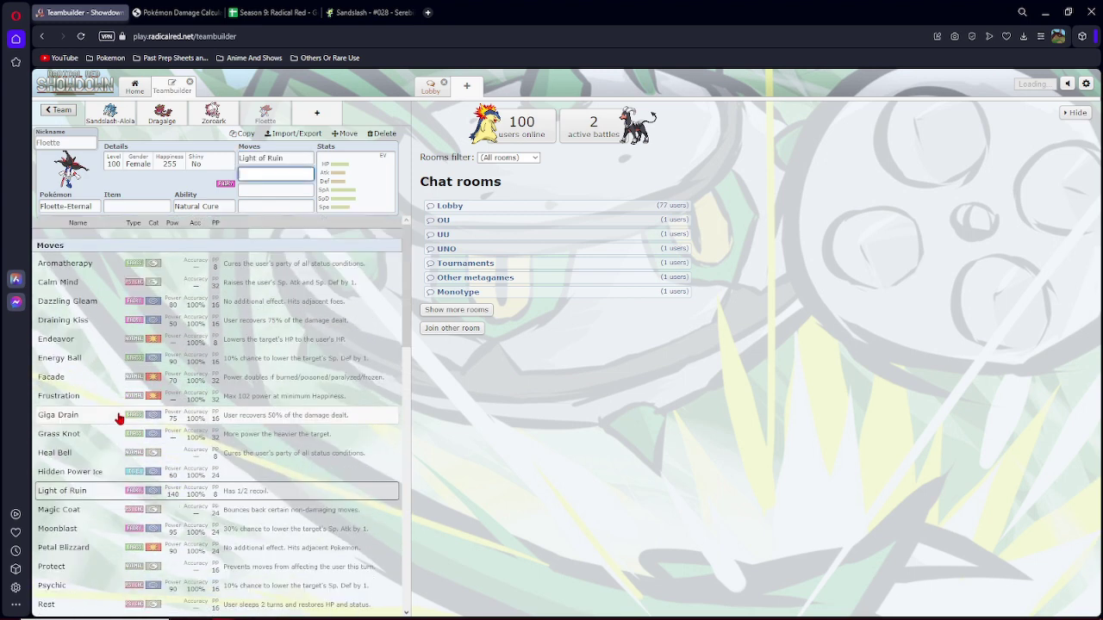
Add Psychic and Moonblast as Floette-Eternal's second and third moves, leaving its item blank.
{"action": "left_click", "coordinate": [65, 595]}
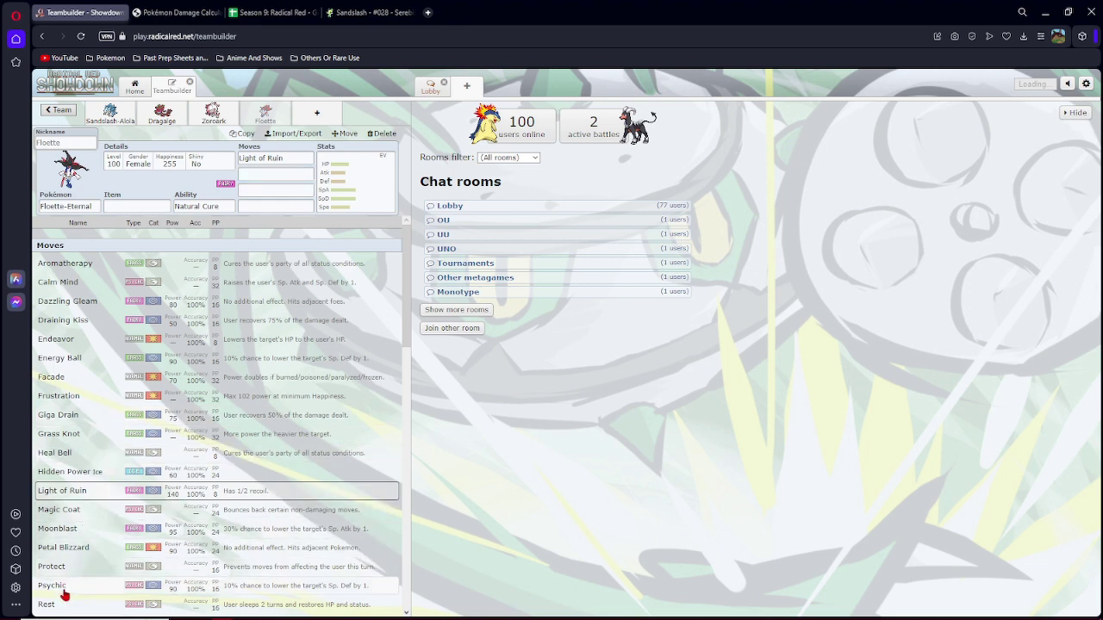
{"action": "left_click", "coordinate": [58, 529]}
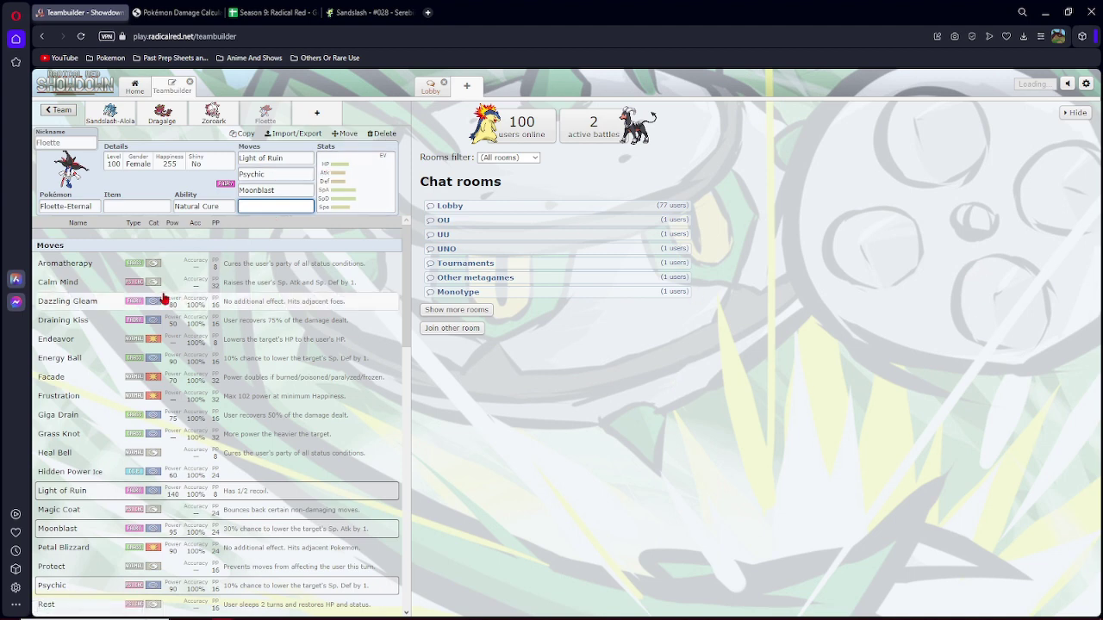
{"action": "left_click", "coordinate": [214, 114]}
{"action": "left_click", "coordinate": [265, 114]}
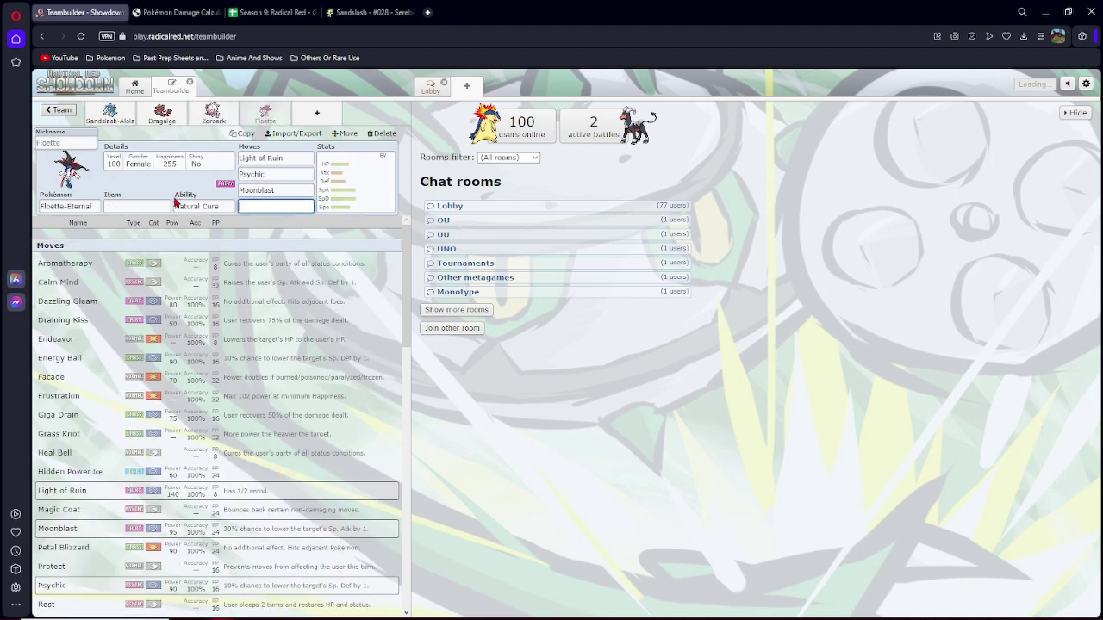
{"action": "left_click", "coordinate": [137, 205]}
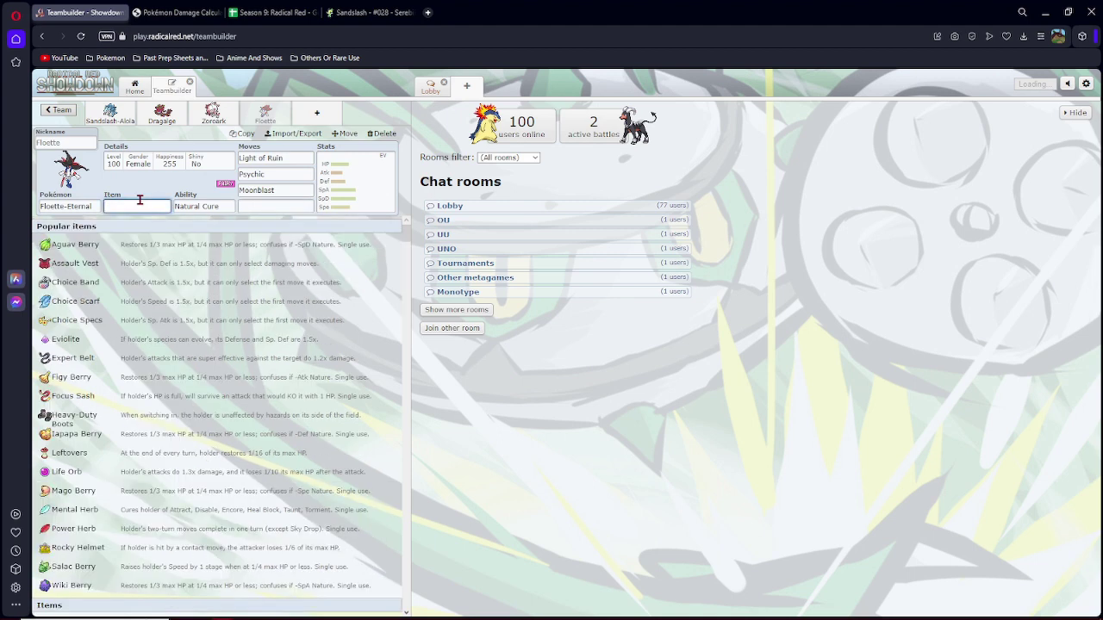
{"action": "type", "text": "ch"}
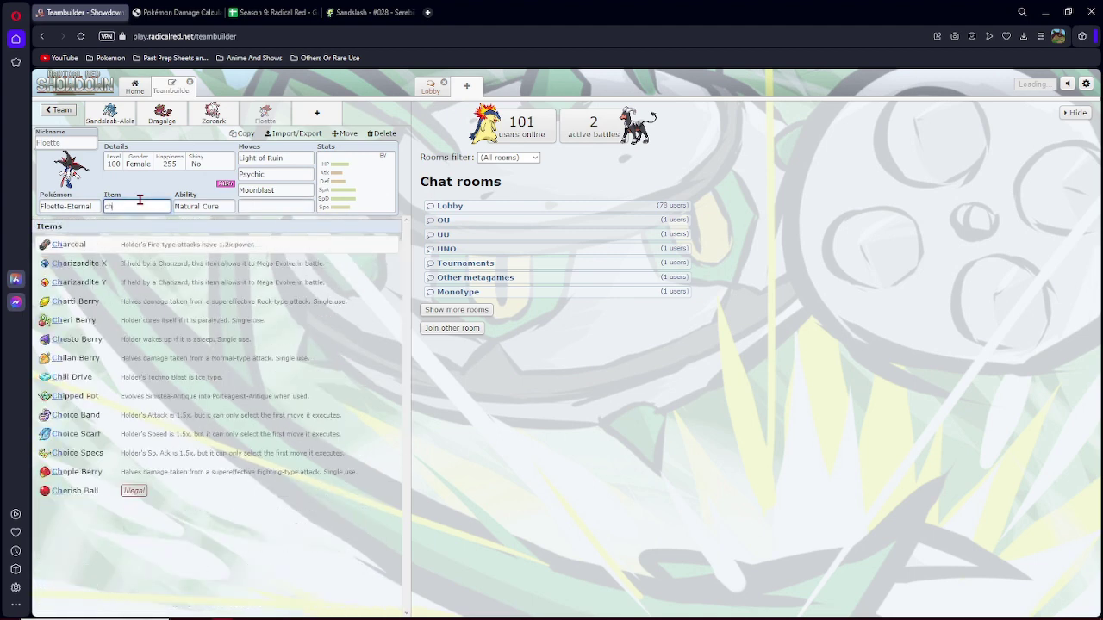
{"action": "type", "text": "oice"}
{"action": "key", "text": "BackSpace"}
{"action": "key", "text": "BackSpace"}
{"action": "key", "text": "BackSpace"}
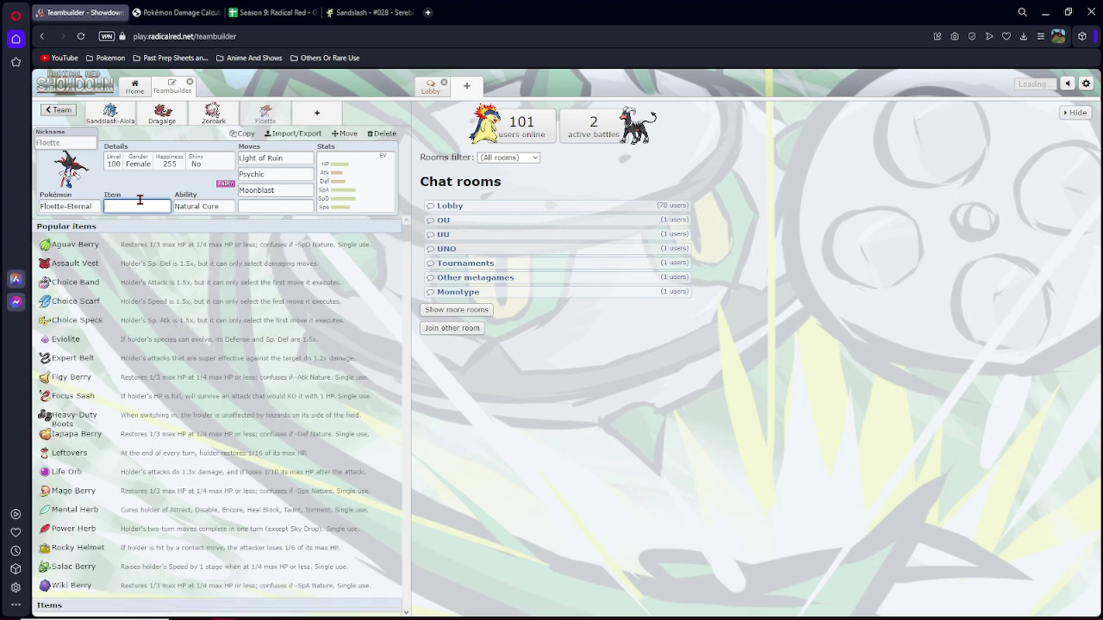
{"action": "left_click", "coordinate": [244, 207]}
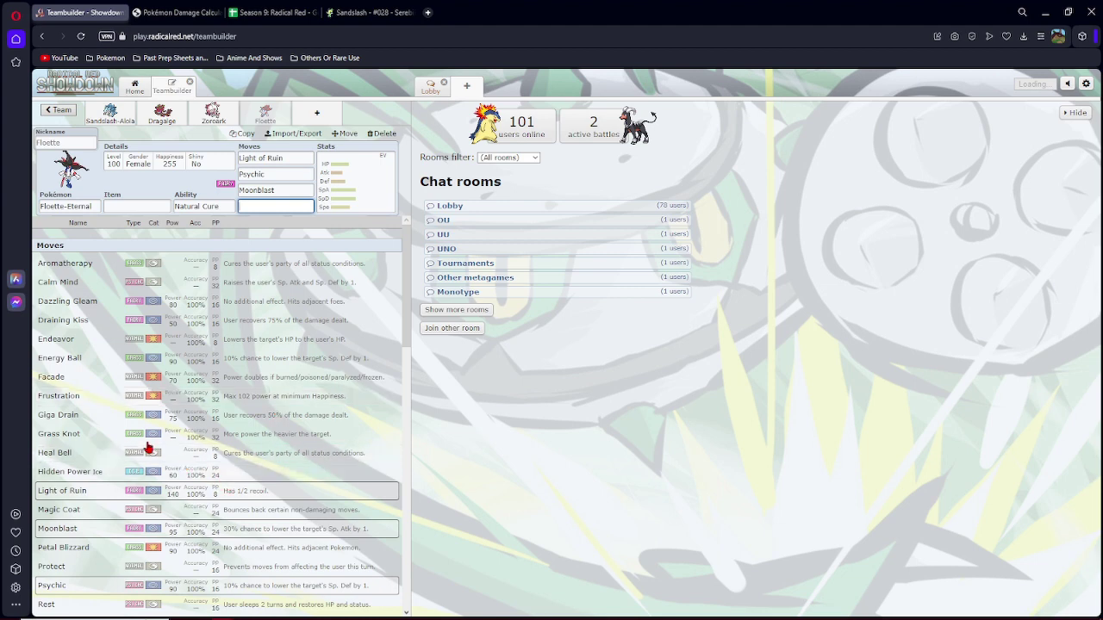
{"action": "scroll", "coordinate": [189, 431], "scroll_direction": "down", "scroll_amount": 3}
{"action": "scroll", "coordinate": [97, 442], "scroll_direction": "down", "scroll_amount": 3}
{"action": "scroll", "coordinate": [97, 442], "scroll_direction": "down", "scroll_amount": 2}
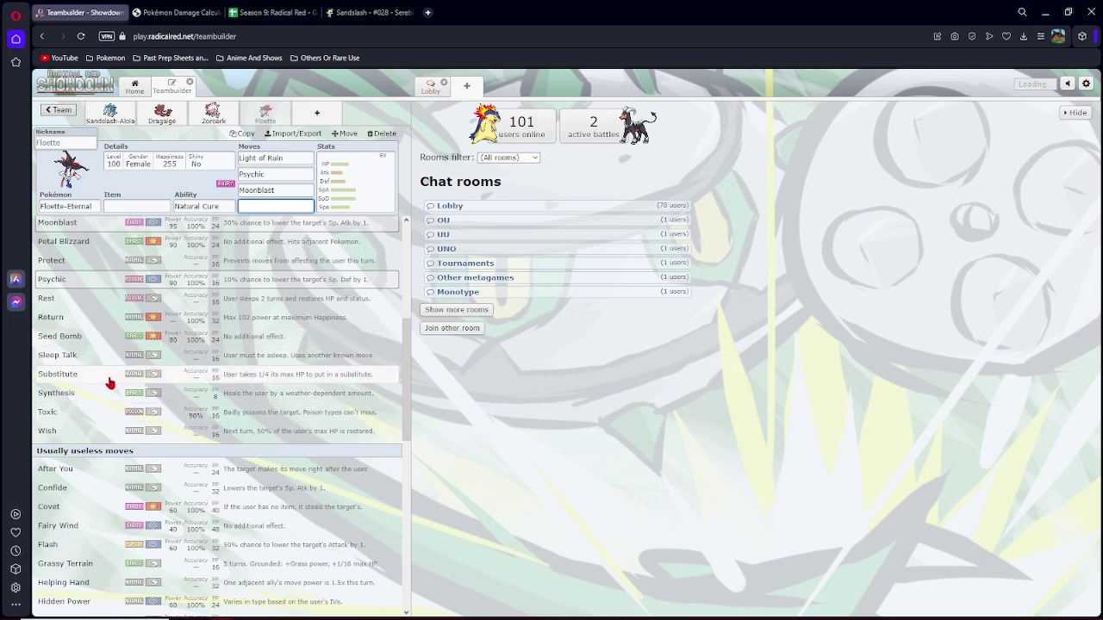
{"action": "scroll", "coordinate": [111, 383], "scroll_direction": "up", "scroll_amount": 3}
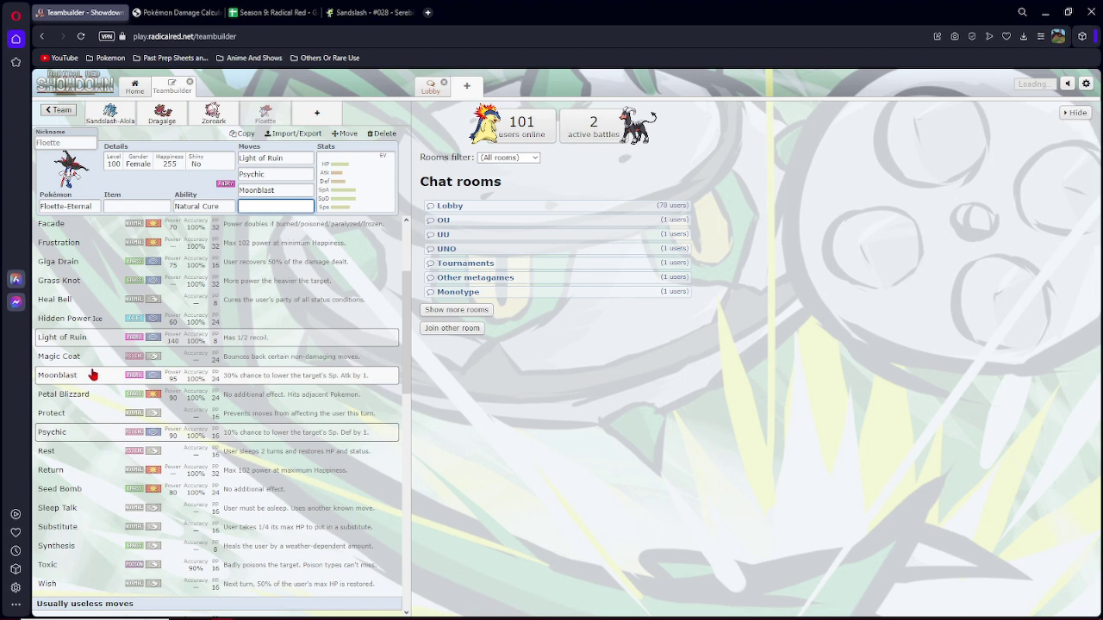
{"action": "scroll", "coordinate": [91, 374], "scroll_direction": "up", "scroll_amount": 3}
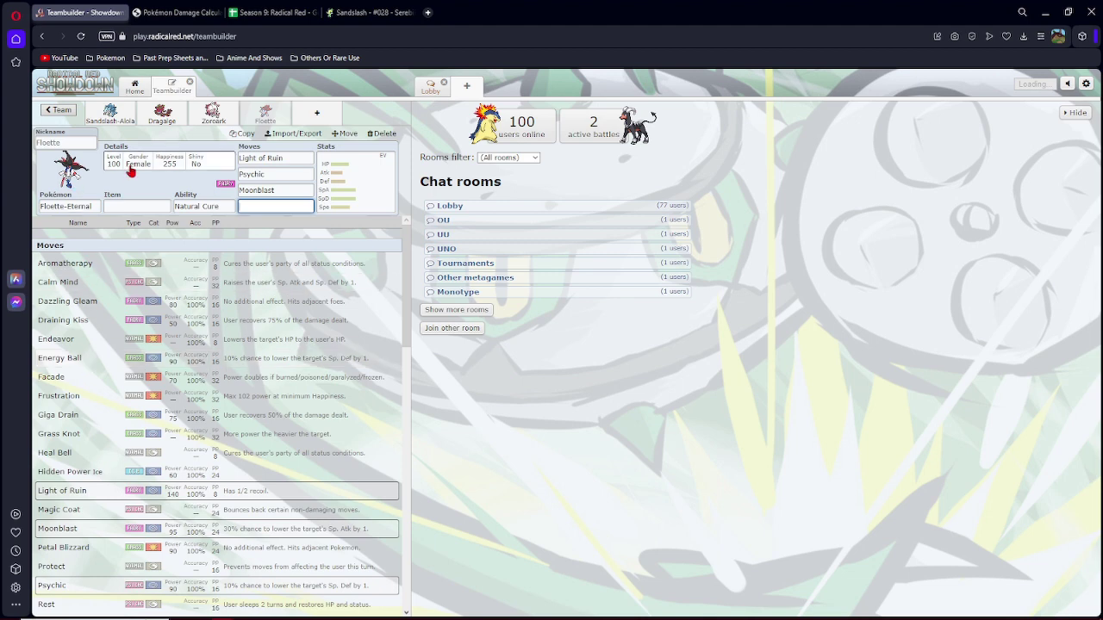
Search 'trick room' to list only Pokémon that can learn Trick Room.
{"action": "left_click", "coordinate": [68, 206]}
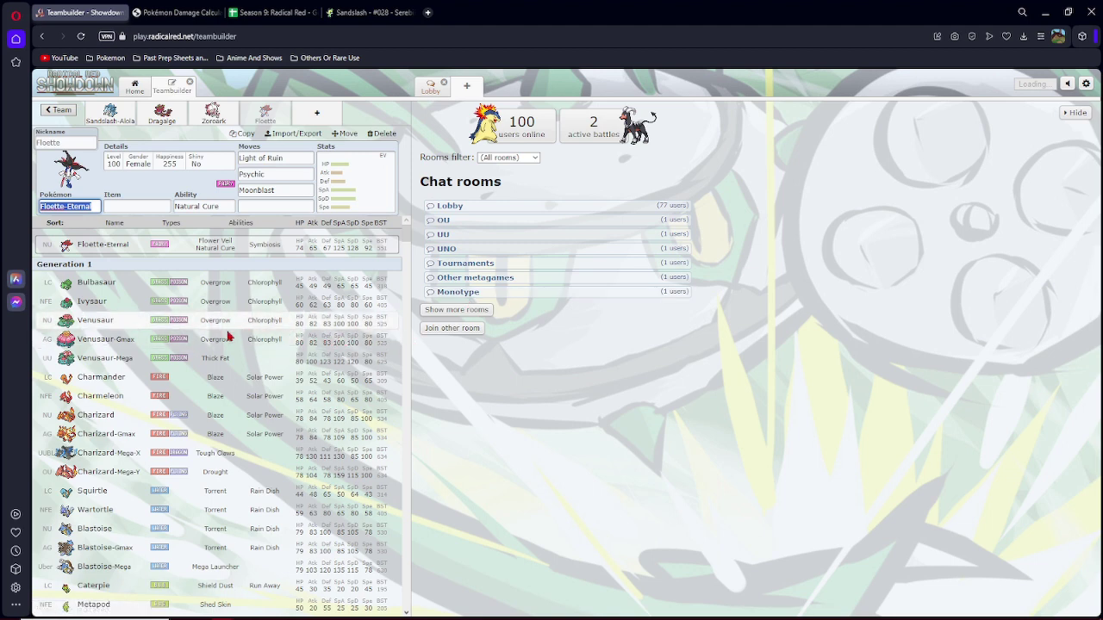
{"action": "type", "text": "tr"}
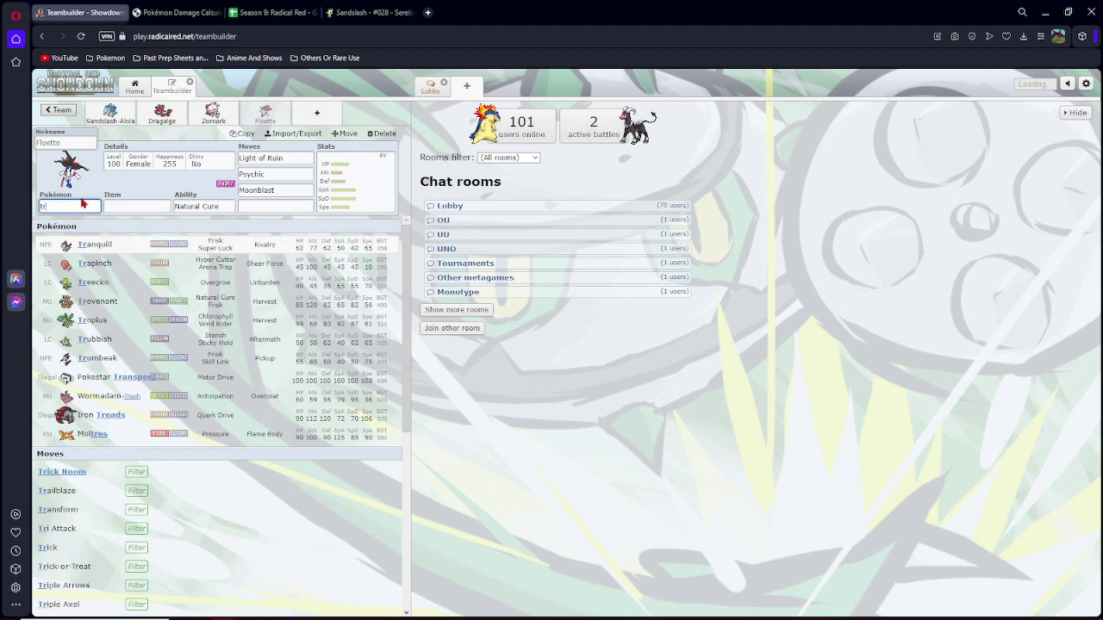
{"action": "type", "text": "ick room"}
{"action": "key", "text": "Return"}
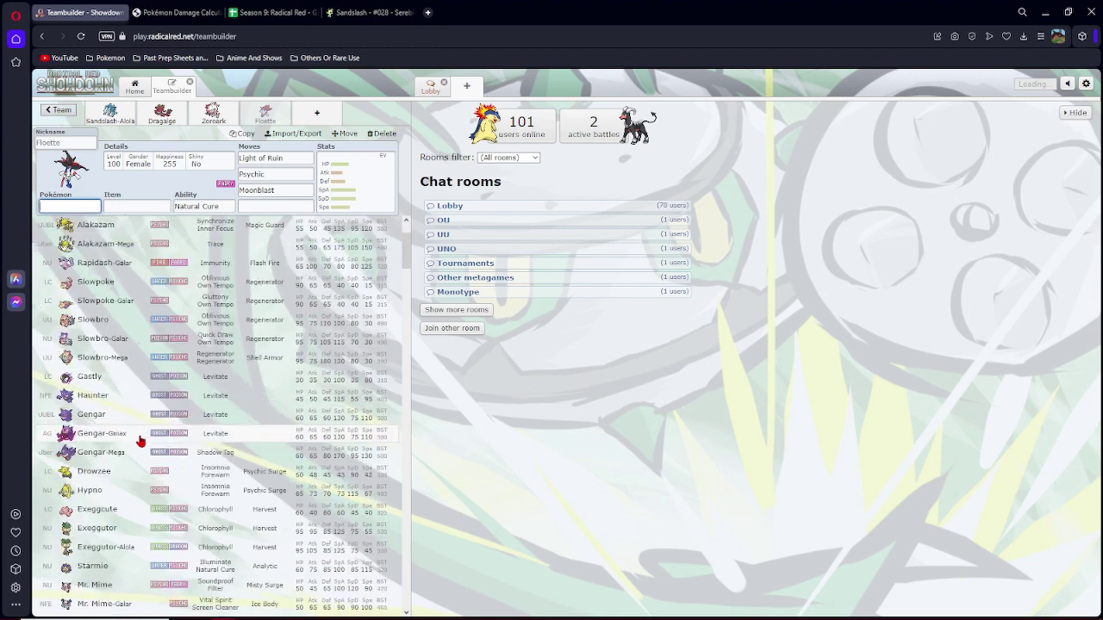
{"action": "scroll", "coordinate": [153, 398], "scroll_direction": "down", "scroll_amount": 4}
{"action": "scroll", "coordinate": [138, 430], "scroll_direction": "down", "scroll_amount": 3}
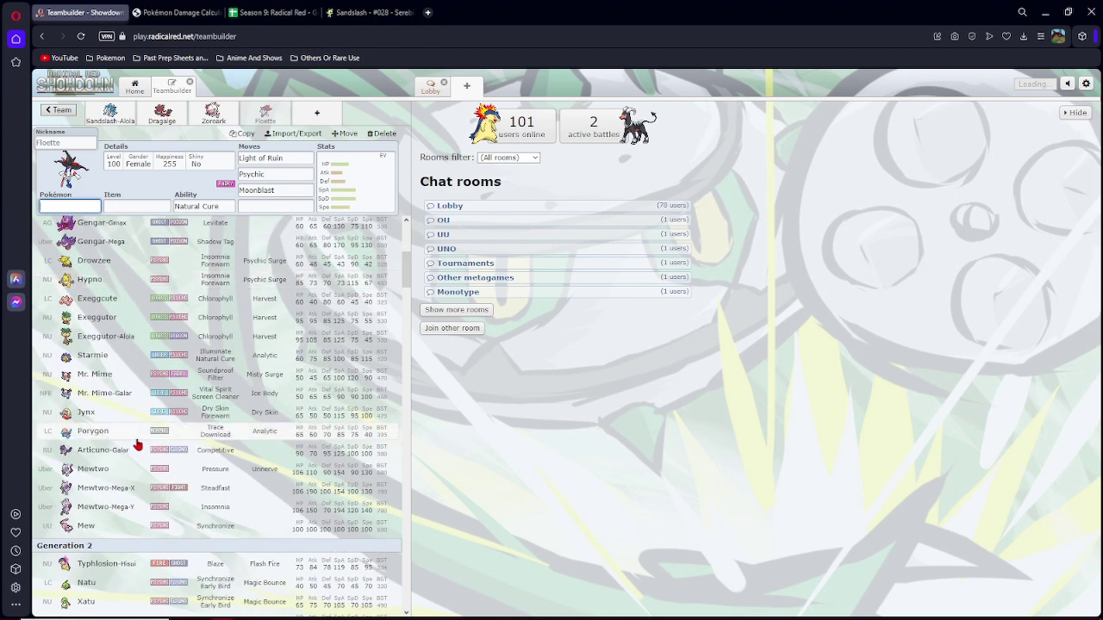
{"action": "scroll", "coordinate": [138, 446], "scroll_direction": "down", "scroll_amount": 4}
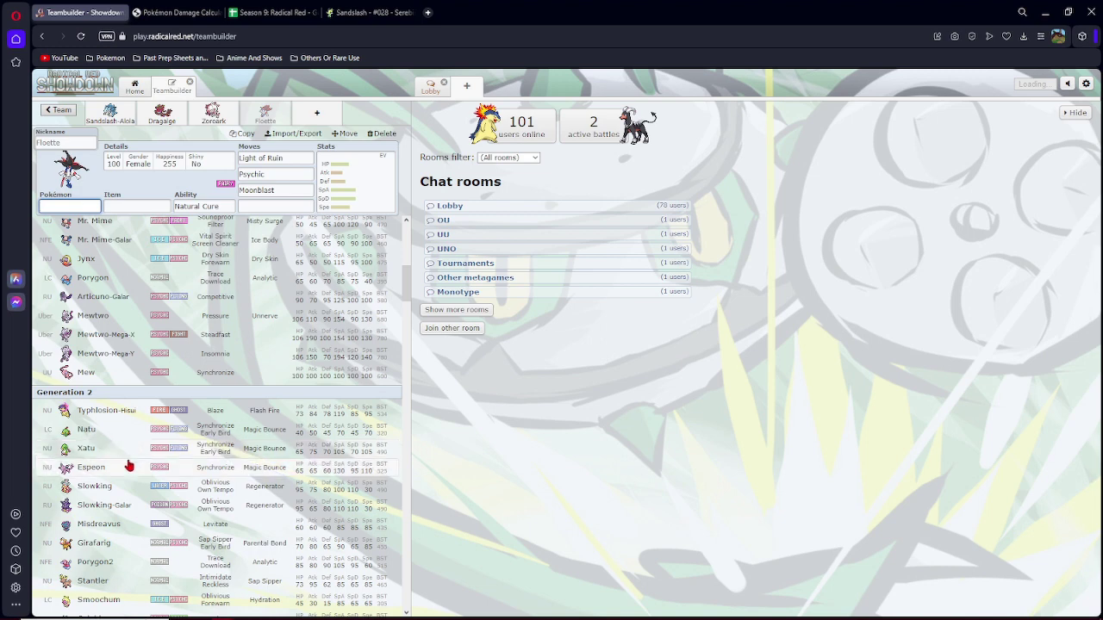
{"action": "scroll", "coordinate": [129, 466], "scroll_direction": "down", "scroll_amount": 4}
{"action": "scroll", "coordinate": [126, 472], "scroll_direction": "down", "scroll_amount": 4}
{"action": "scroll", "coordinate": [126, 472], "scroll_direction": "down", "scroll_amount": 4}
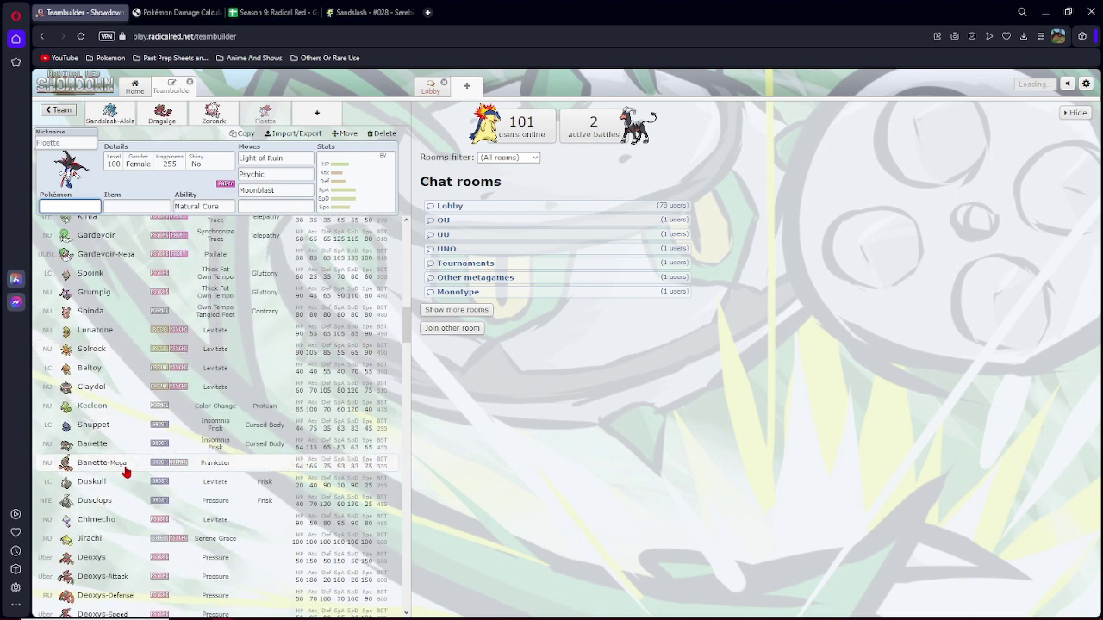
{"action": "scroll", "coordinate": [126, 472], "scroll_direction": "down", "scroll_amount": 4}
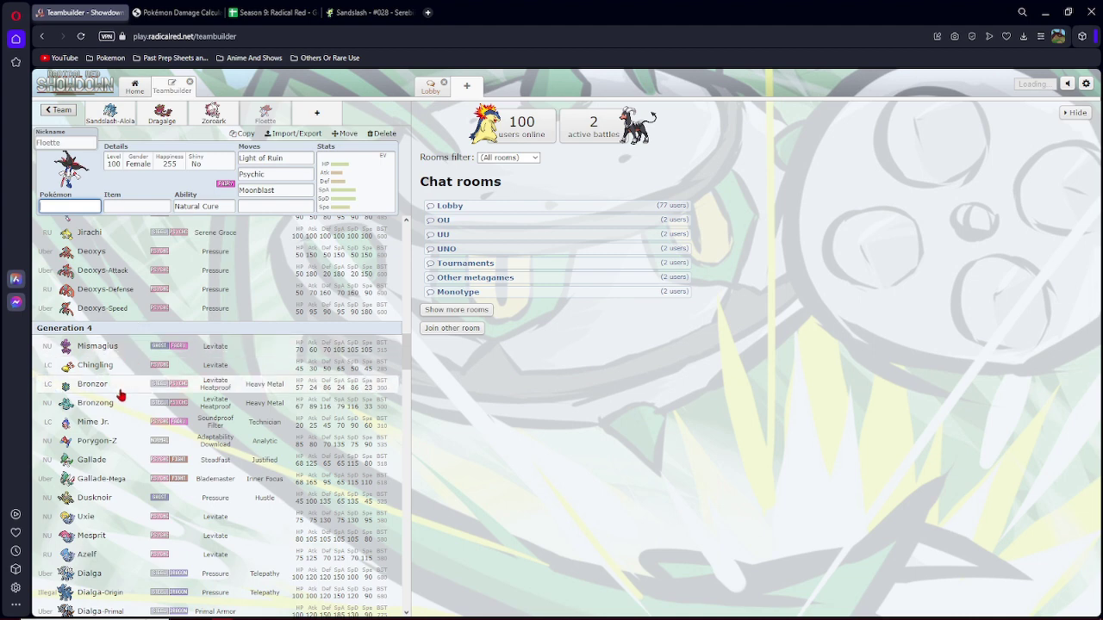
{"action": "scroll", "coordinate": [120, 400], "scroll_direction": "down", "scroll_amount": 4}
{"action": "scroll", "coordinate": [122, 405], "scroll_direction": "down", "scroll_amount": 4}
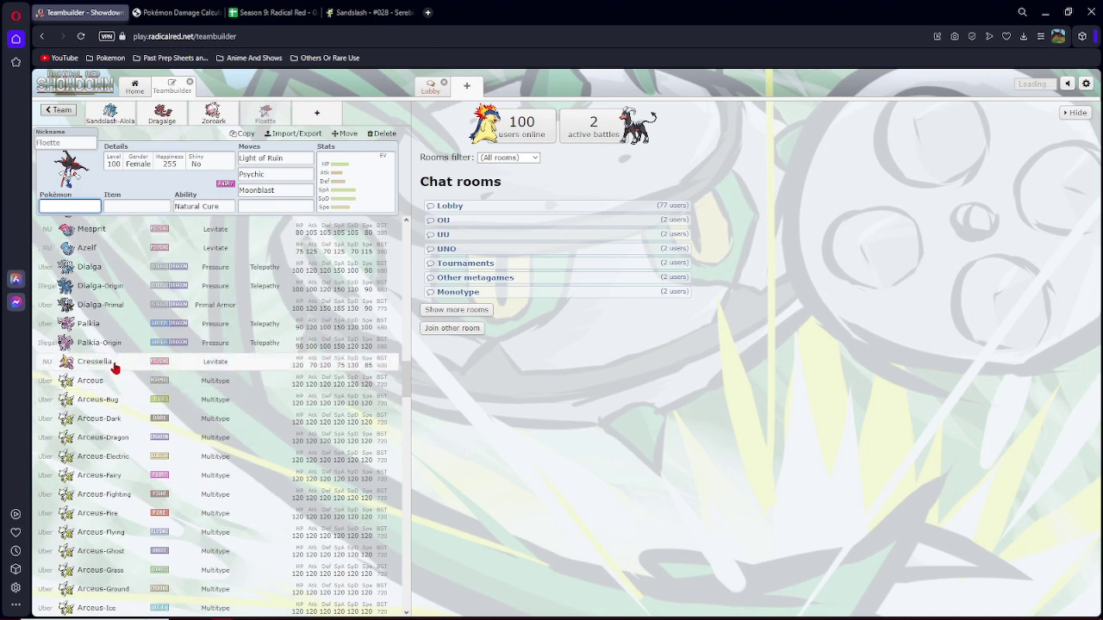
{"action": "scroll", "coordinate": [115, 369], "scroll_direction": "down", "scroll_amount": 4}
{"action": "scroll", "coordinate": [115, 370], "scroll_direction": "down", "scroll_amount": 4}
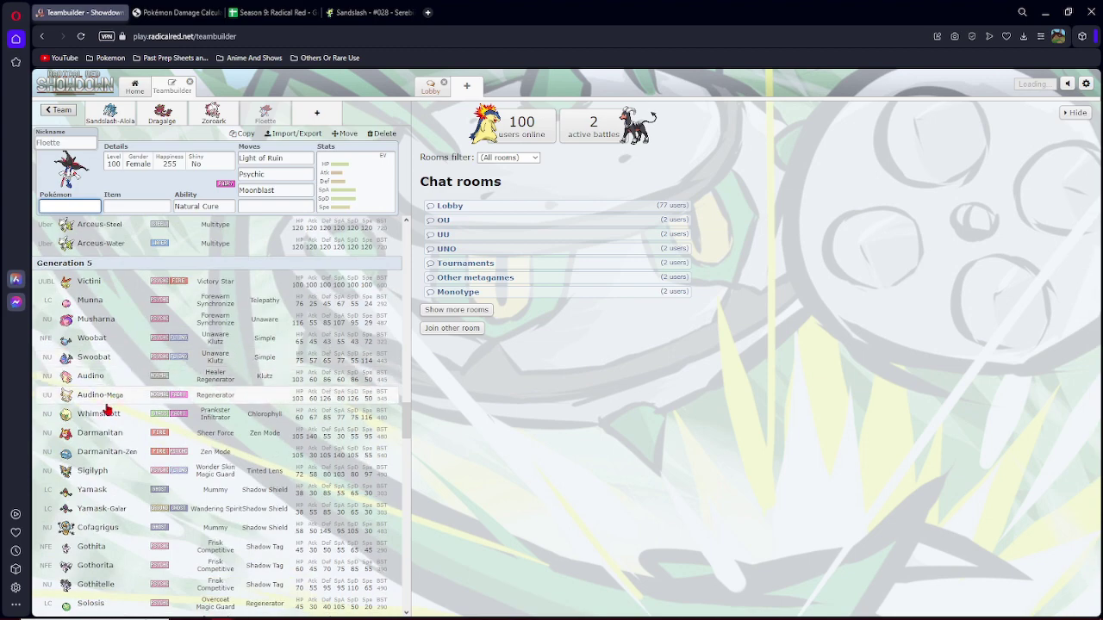
{"action": "scroll", "coordinate": [108, 410], "scroll_direction": "down", "scroll_amount": 4}
{"action": "scroll", "coordinate": [108, 414], "scroll_direction": "down", "scroll_amount": 4}
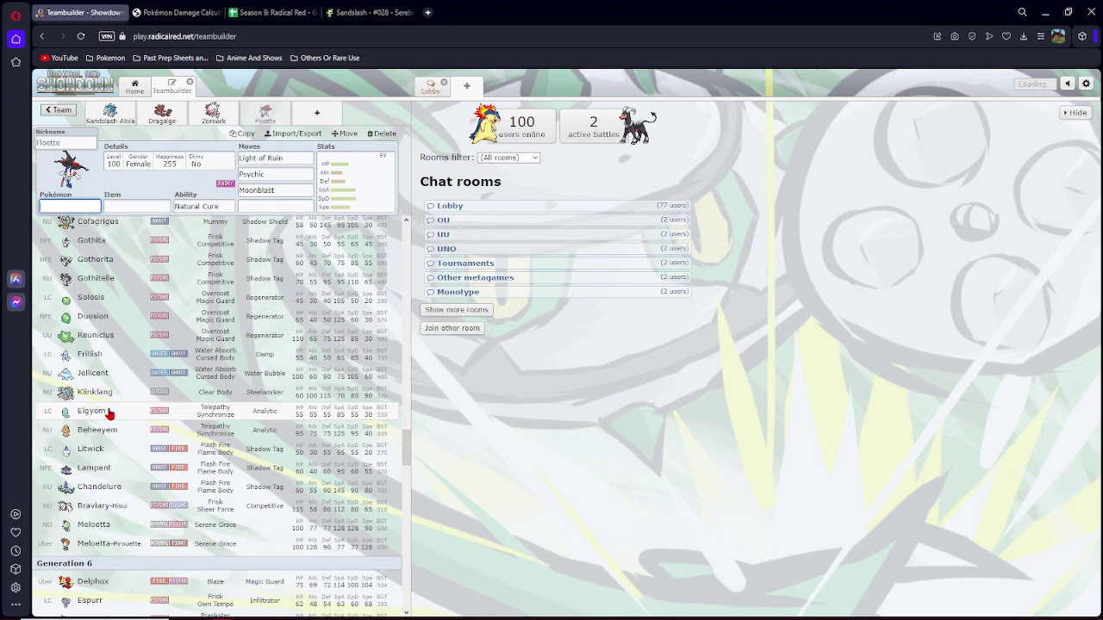
{"action": "scroll", "coordinate": [108, 413], "scroll_direction": "down", "scroll_amount": 5}
{"action": "scroll", "coordinate": [107, 414], "scroll_direction": "down", "scroll_amount": 5}
{"action": "scroll", "coordinate": [108, 413], "scroll_direction": "down", "scroll_amount": 5}
{"action": "scroll", "coordinate": [108, 414], "scroll_direction": "down", "scroll_amount": 5}
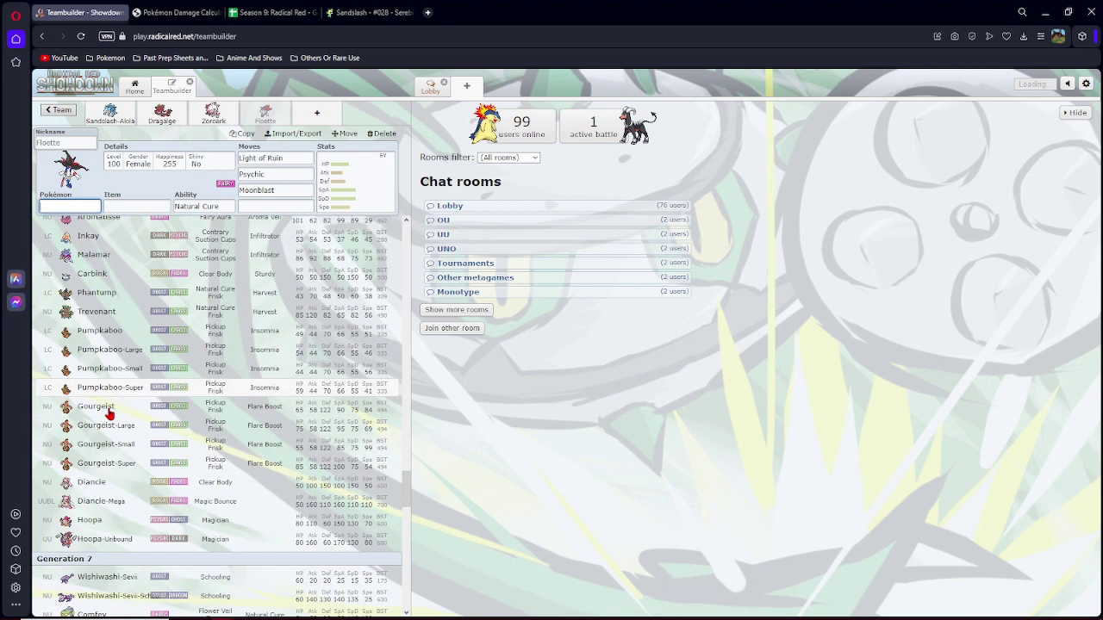
{"action": "scroll", "coordinate": [110, 414], "scroll_direction": "down", "scroll_amount": 5}
{"action": "scroll", "coordinate": [110, 414], "scroll_direction": "down", "scroll_amount": 4}
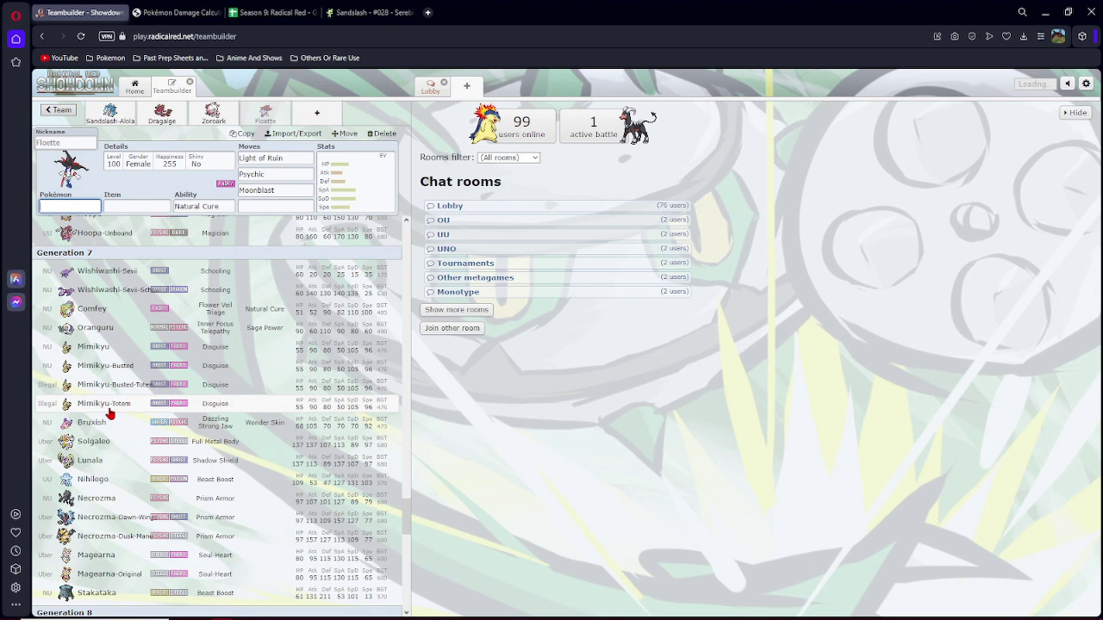
{"action": "scroll", "coordinate": [110, 414], "scroll_direction": "down", "scroll_amount": 3}
{"action": "scroll", "coordinate": [110, 413], "scroll_direction": "down", "scroll_amount": 5}
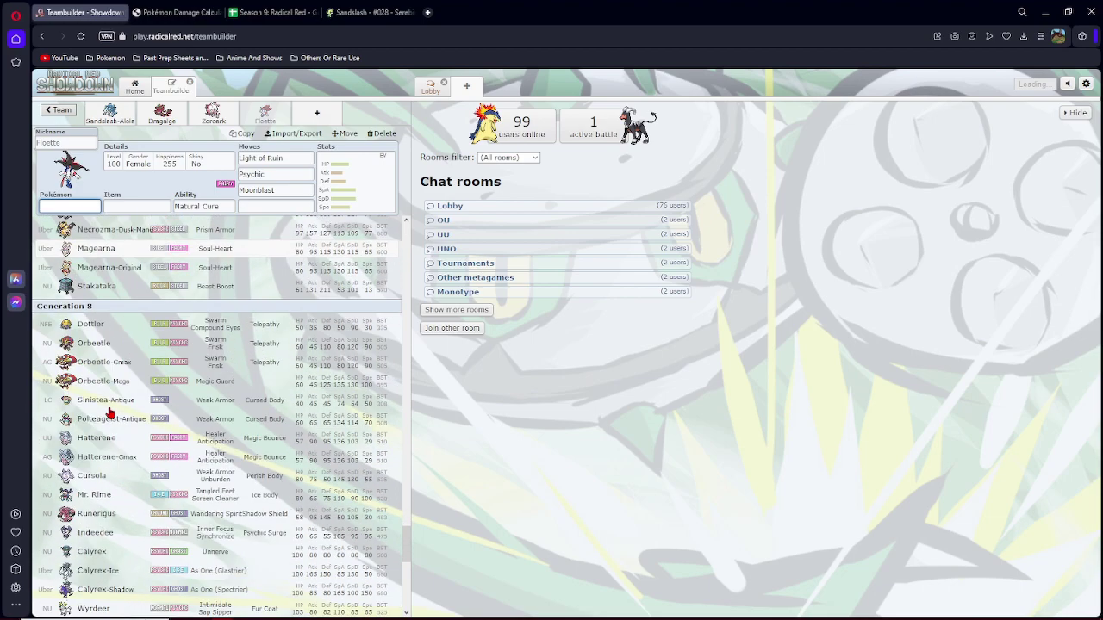
{"action": "scroll", "coordinate": [110, 414], "scroll_direction": "down", "scroll_amount": 5}
{"action": "scroll", "coordinate": [111, 416], "scroll_direction": "up", "scroll_amount": 5}
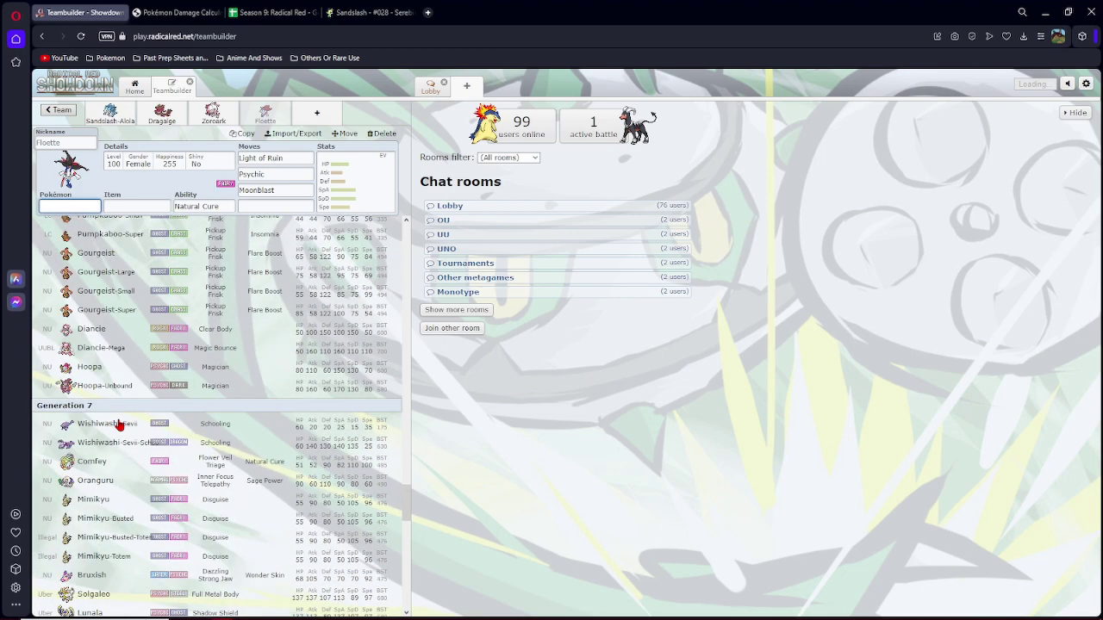
{"action": "scroll", "coordinate": [121, 418], "scroll_direction": "up", "scroll_amount": 4}
{"action": "scroll", "coordinate": [123, 417], "scroll_direction": "up", "scroll_amount": 5}
{"action": "scroll", "coordinate": [123, 417], "scroll_direction": "up", "scroll_amount": 5}
{"action": "scroll", "coordinate": [123, 417], "scroll_direction": "up", "scroll_amount": 5}
{"action": "scroll", "coordinate": [123, 417], "scroll_direction": "up", "scroll_amount": 5}
{"action": "scroll", "coordinate": [123, 417], "scroll_direction": "up", "scroll_amount": 5}
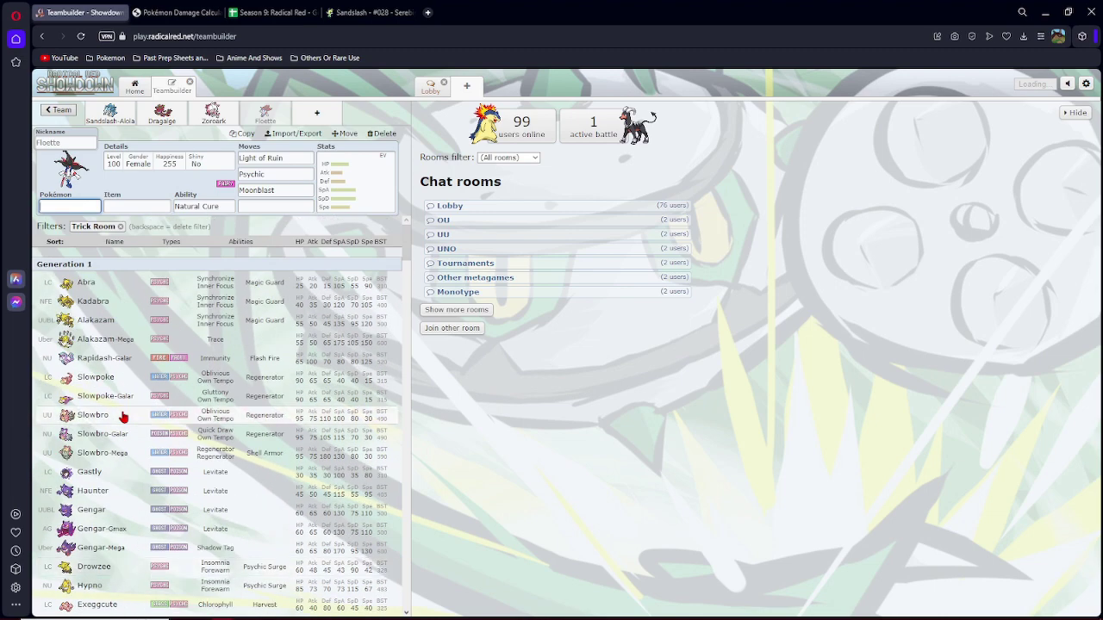
{"action": "scroll", "coordinate": [123, 417], "scroll_direction": "down", "scroll_amount": 5}
{"action": "scroll", "coordinate": [123, 417], "scroll_direction": "down", "scroll_amount": 5}
{"action": "scroll", "coordinate": [123, 417], "scroll_direction": "down", "scroll_amount": 5}
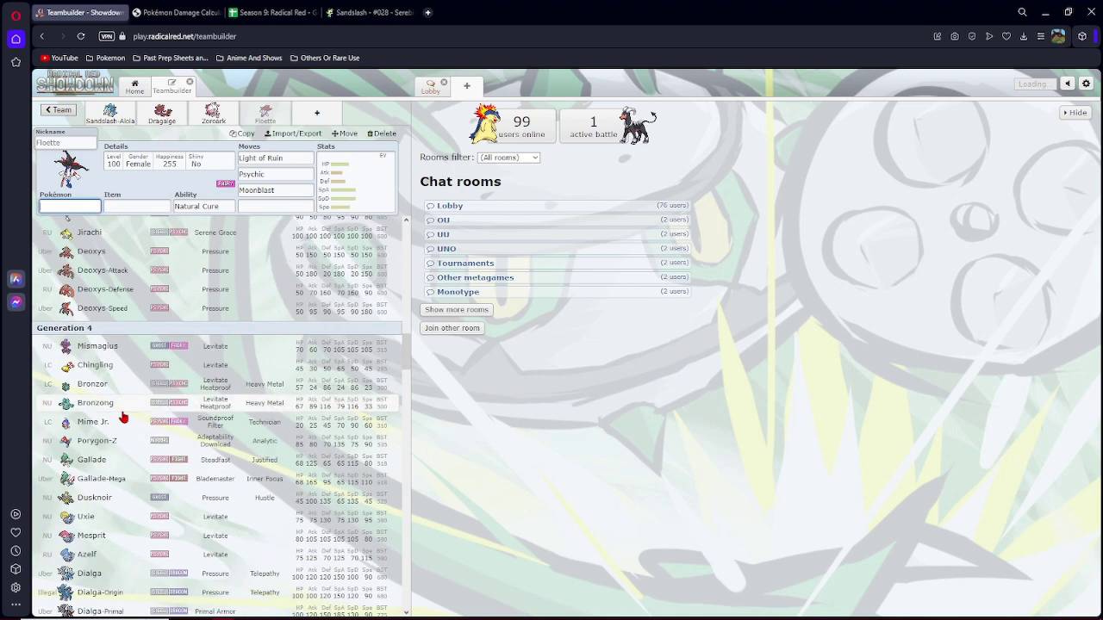
Put Levitate Bronzong in Floette's team slot and check its ability options.
{"action": "left_click", "coordinate": [95, 403]}
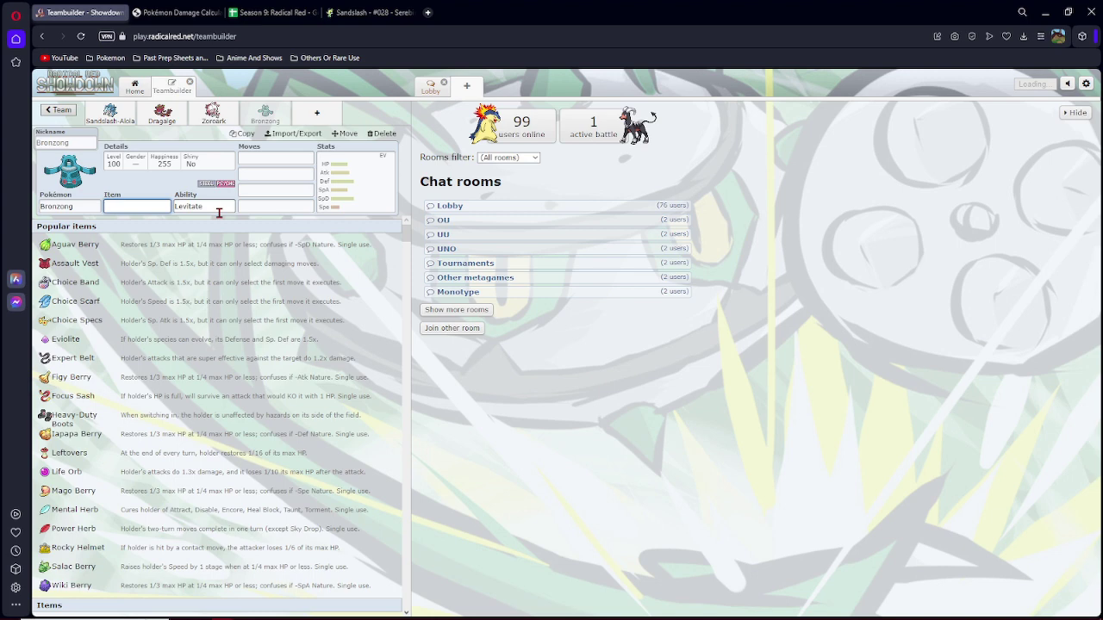
{"action": "left_click", "coordinate": [111, 115]}
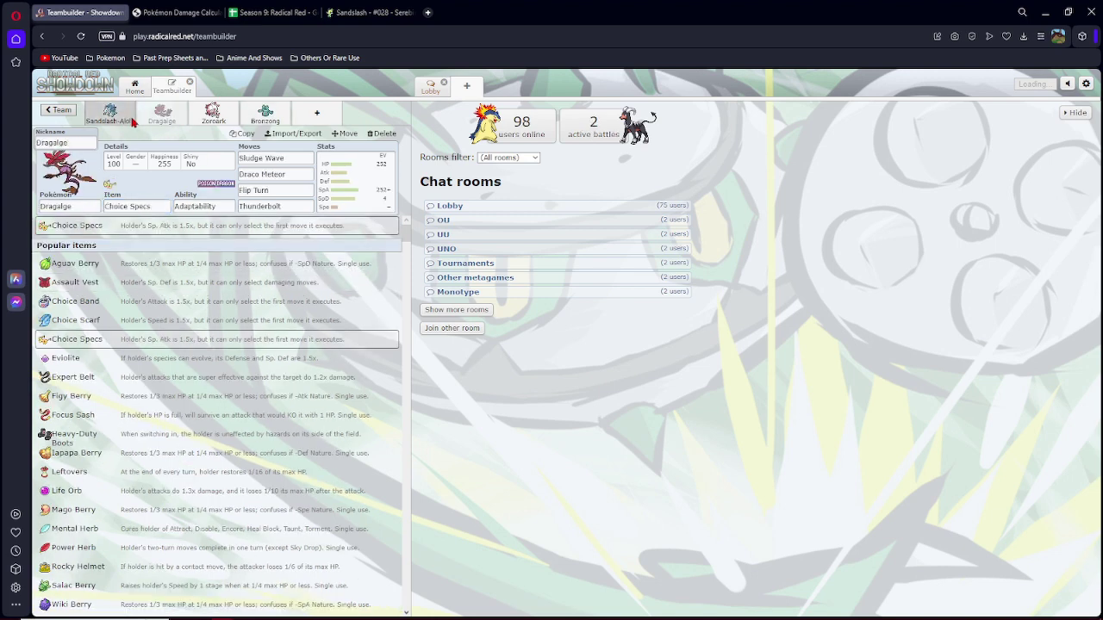
{"action": "left_click", "coordinate": [162, 115]}
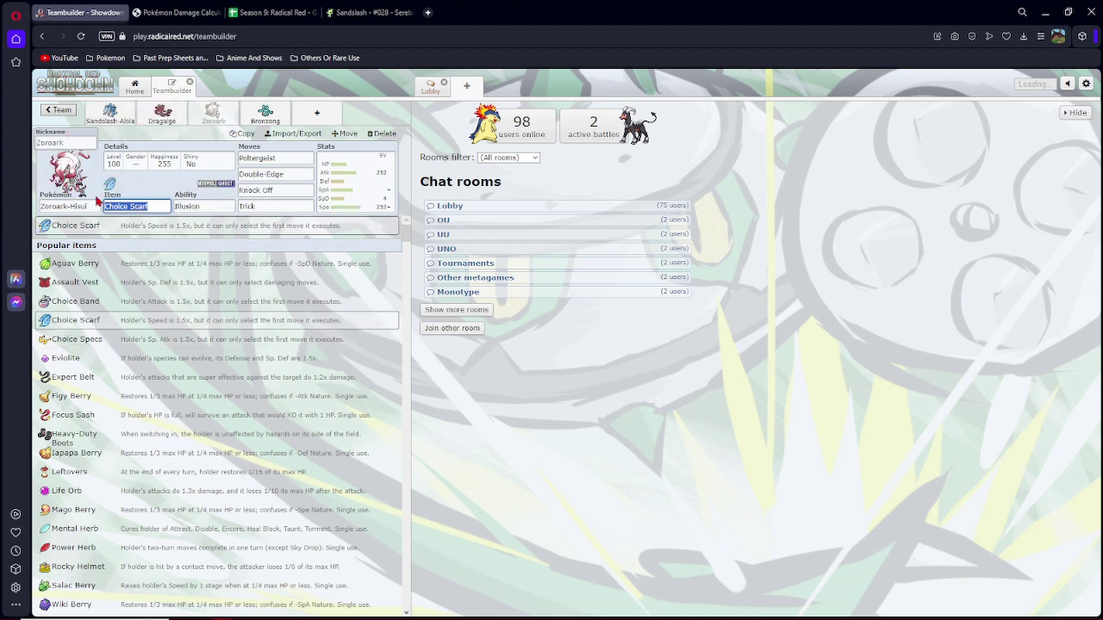
{"action": "left_click", "coordinate": [111, 115]}
{"action": "left_click", "coordinate": [265, 112]}
{"action": "left_click", "coordinate": [138, 207]}
{"action": "left_click", "coordinate": [207, 206]}
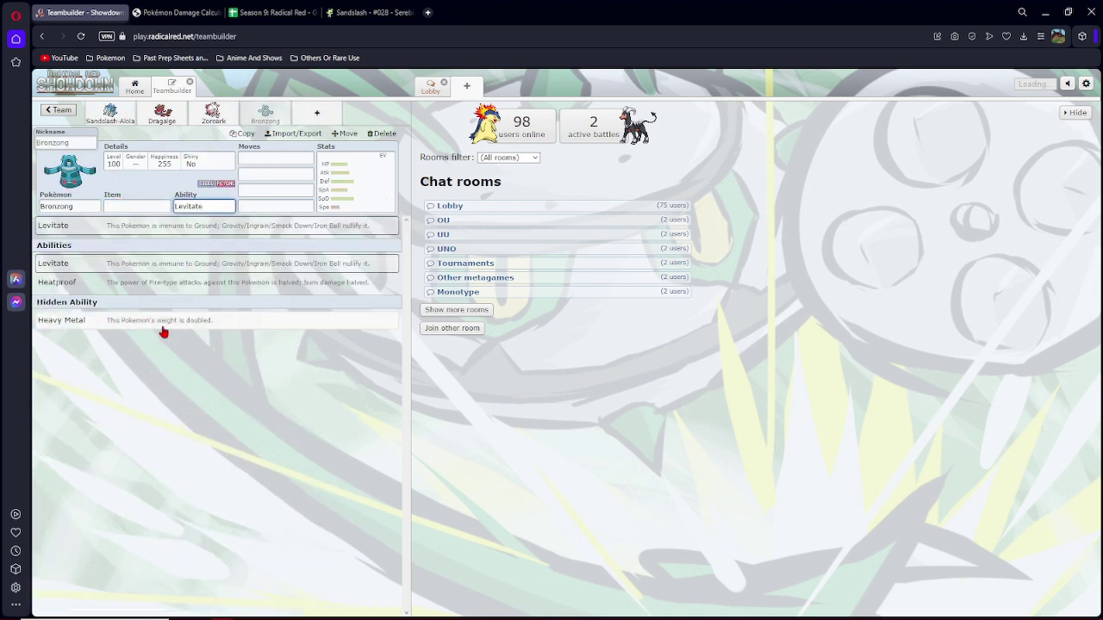
Set Bronzong's first move to Trick Room.
{"action": "left_click", "coordinate": [245, 160]}
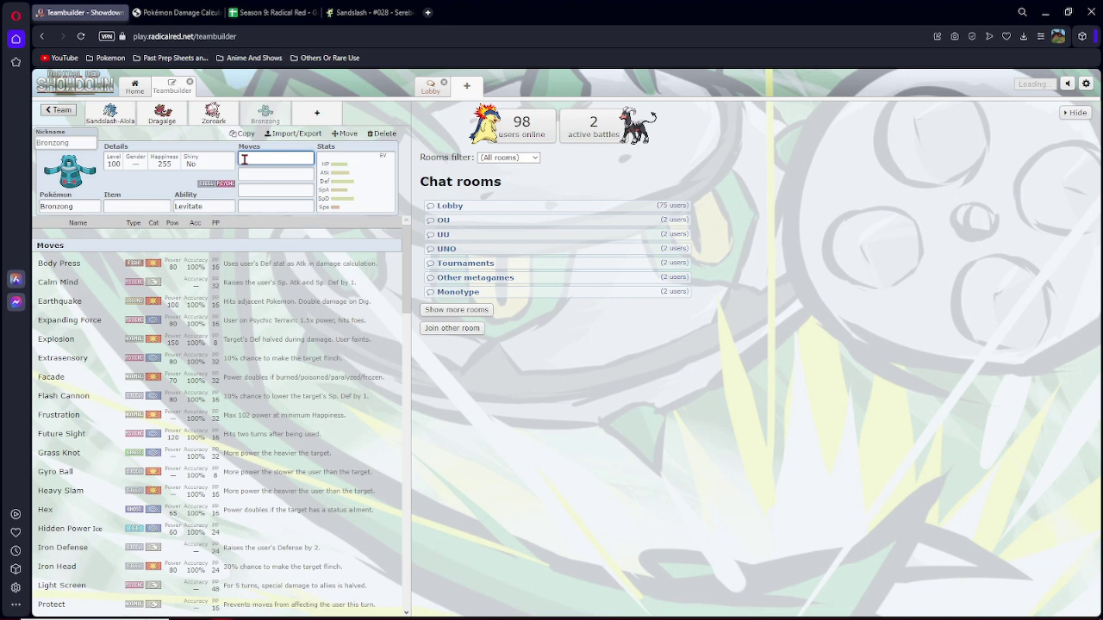
{"action": "type", "text": "trick"}
{"action": "key", "text": "Return"}
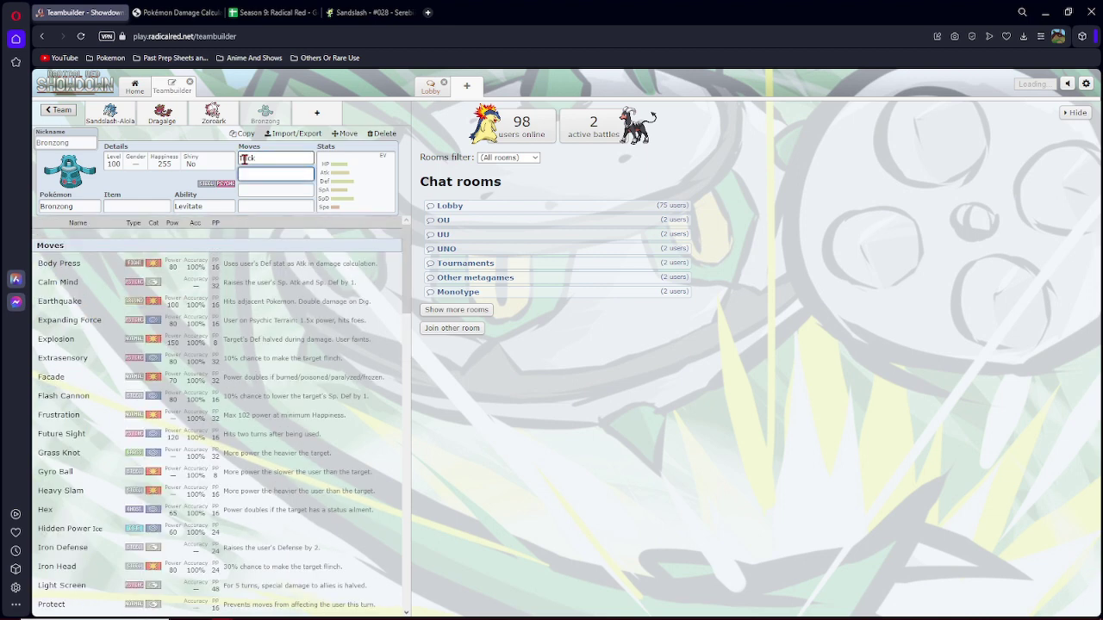
{"action": "type", "text": "ick room"}
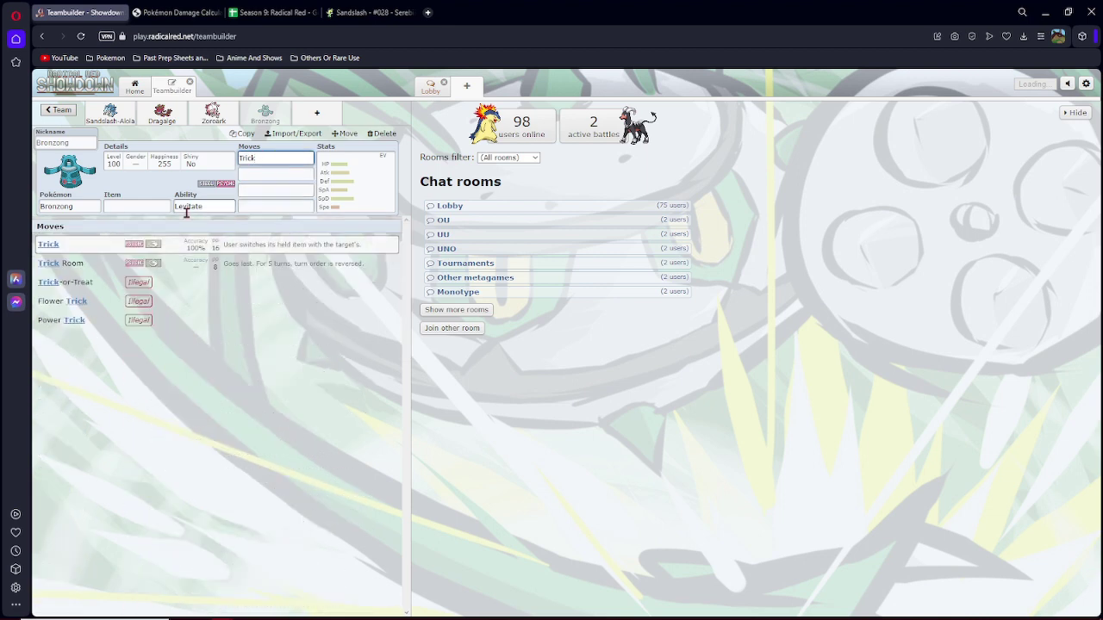
{"action": "key", "text": "Return"}
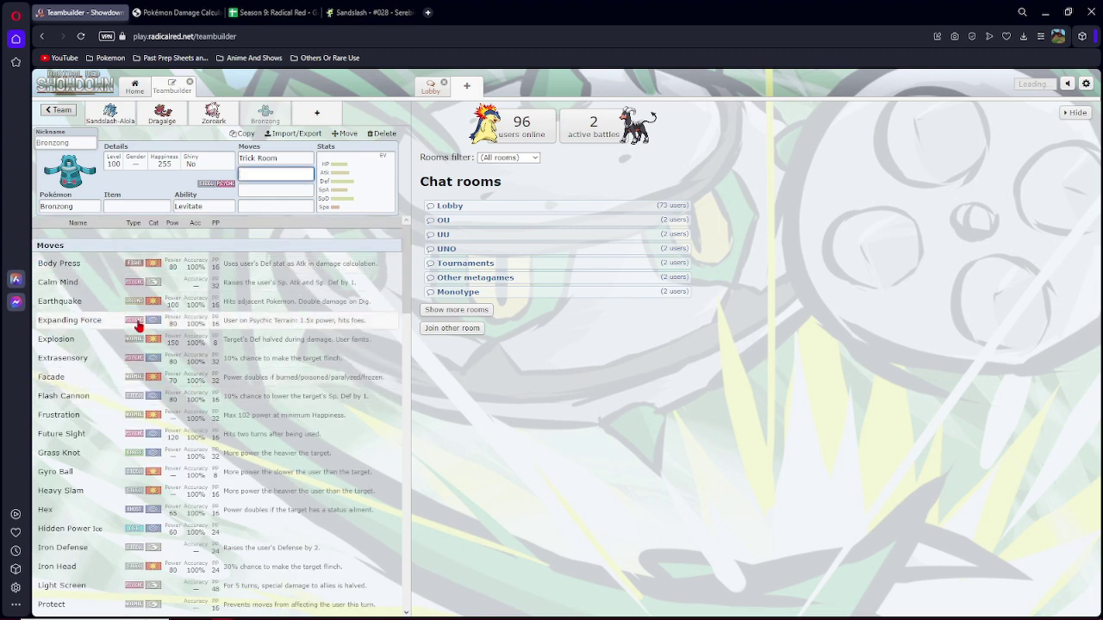
{"action": "scroll", "coordinate": [138, 325], "scroll_direction": "down", "scroll_amount": 3}
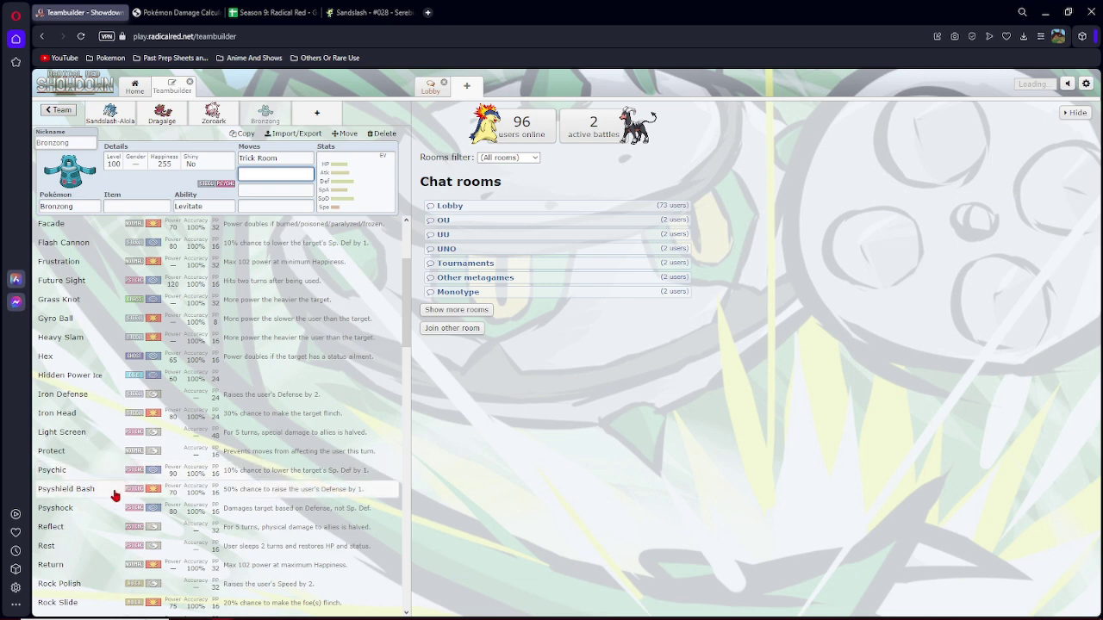
Make Future Sight Bronzong's second move, replacing Psyshield Bash.
{"action": "left_click", "coordinate": [115, 496]}
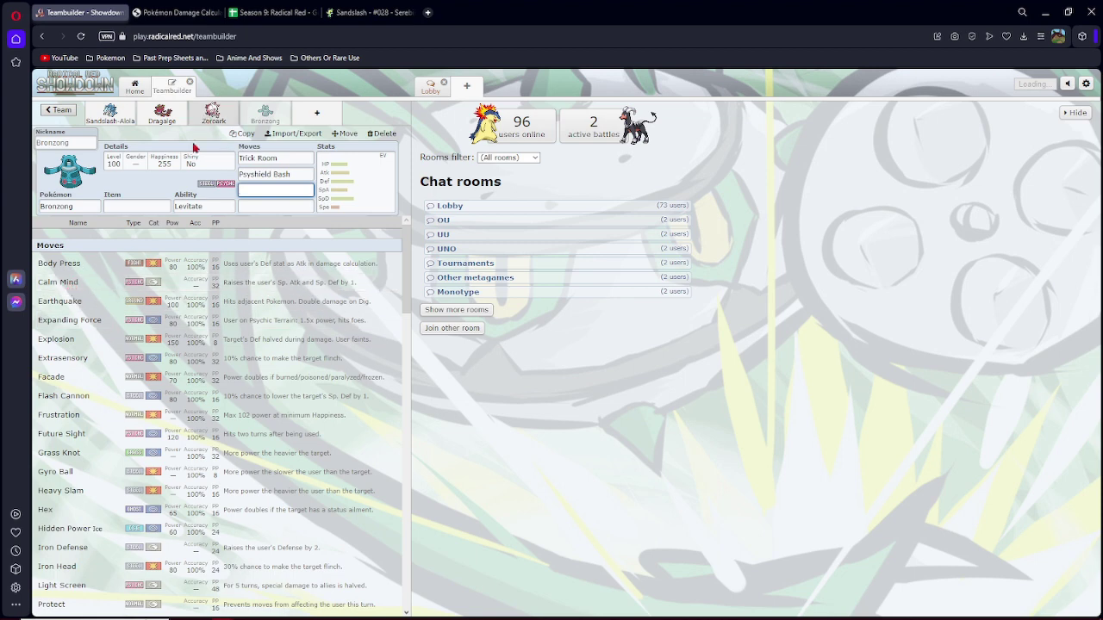
{"action": "left_click", "coordinate": [293, 177]}
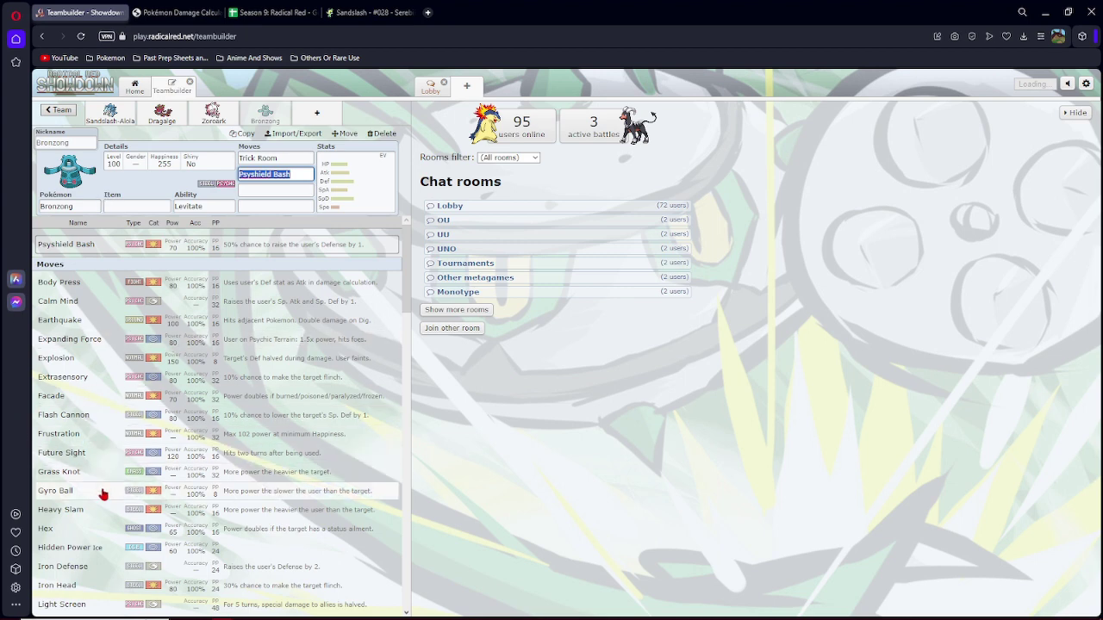
{"action": "left_click", "coordinate": [107, 454]}
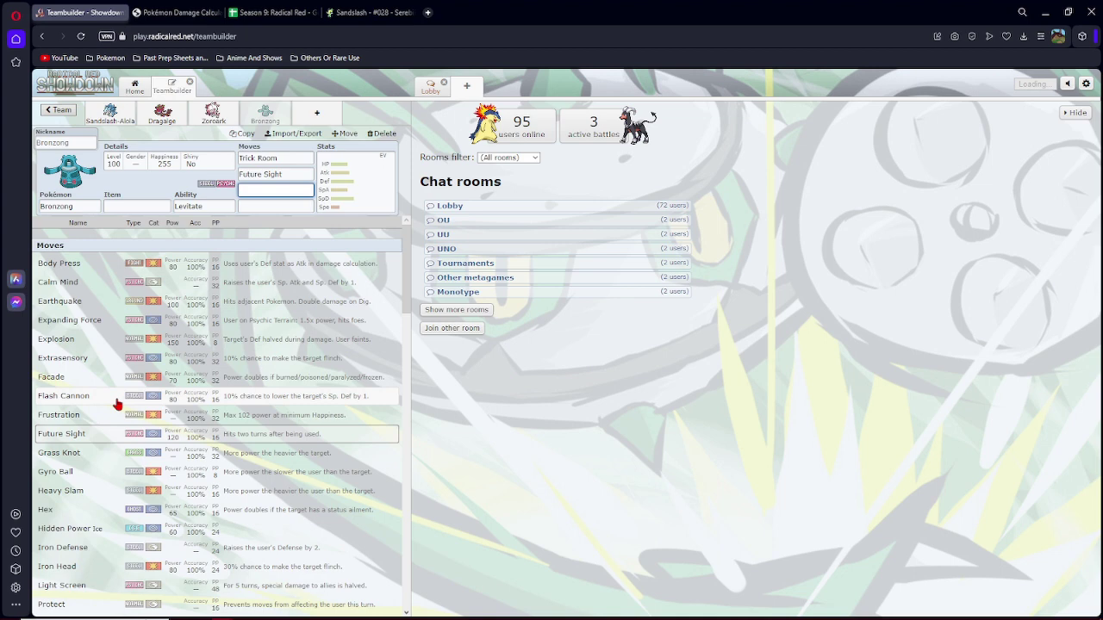
{"action": "scroll", "coordinate": [164, 422], "scroll_direction": "down", "scroll_amount": 3}
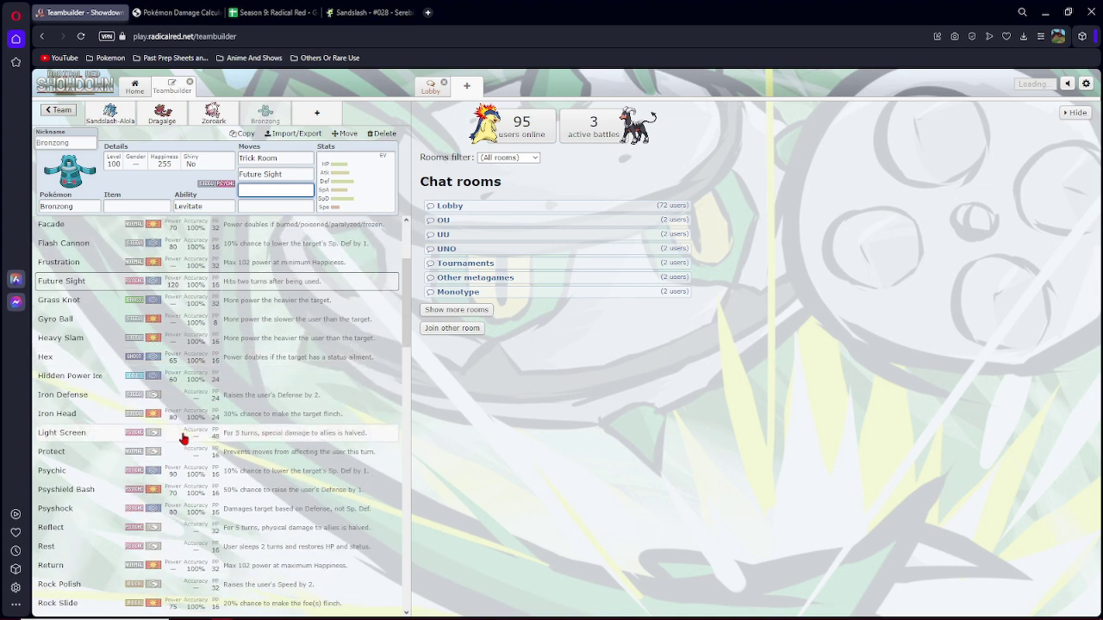
{"action": "scroll", "coordinate": [282, 446], "scroll_direction": "down", "scroll_amount": 3}
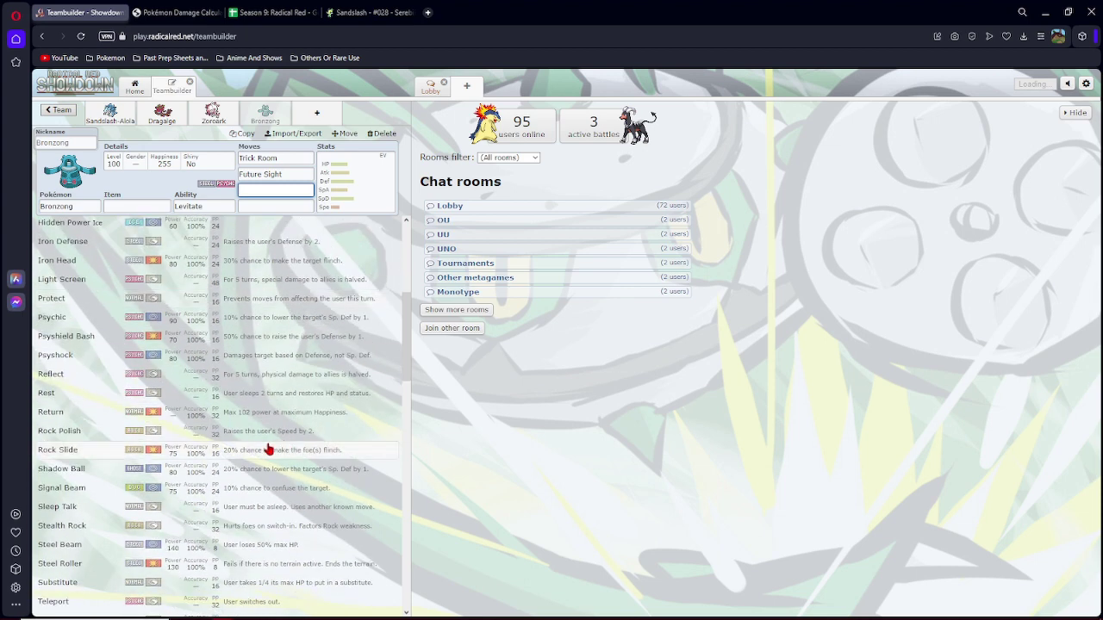
{"action": "scroll", "coordinate": [269, 450], "scroll_direction": "down", "scroll_amount": 3}
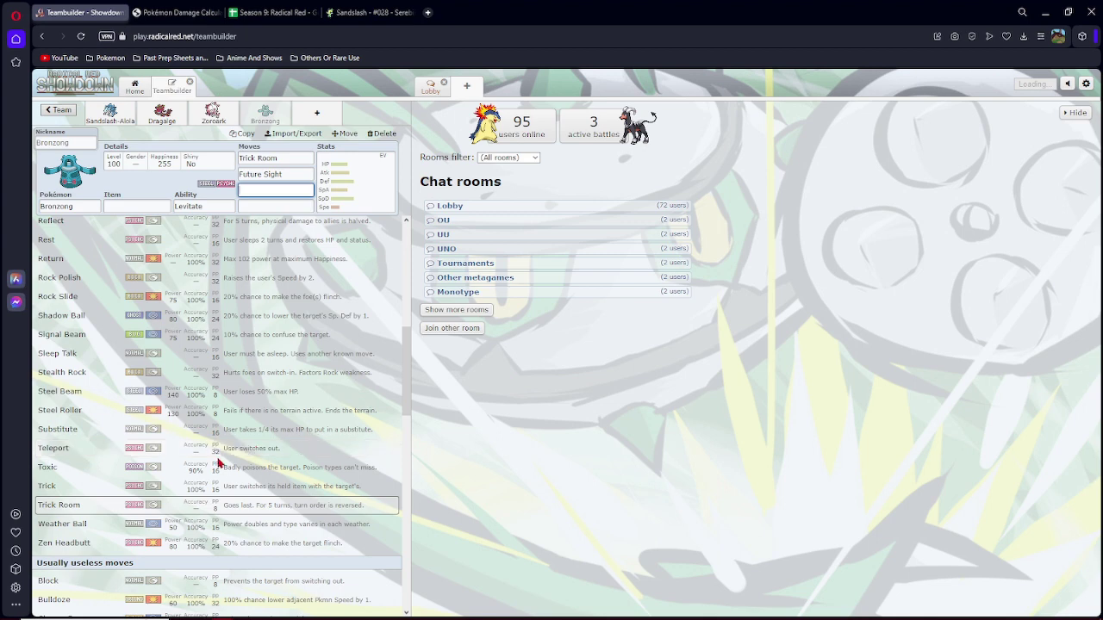
{"action": "scroll", "coordinate": [219, 464], "scroll_direction": "down", "scroll_amount": 3}
{"action": "scroll", "coordinate": [219, 463], "scroll_direction": "down", "scroll_amount": 1}
{"action": "scroll", "coordinate": [218, 466], "scroll_direction": "down", "scroll_amount": 4}
{"action": "scroll", "coordinate": [215, 457], "scroll_direction": "down", "scroll_amount": 3}
{"action": "scroll", "coordinate": [216, 456], "scroll_direction": "down", "scroll_amount": 4}
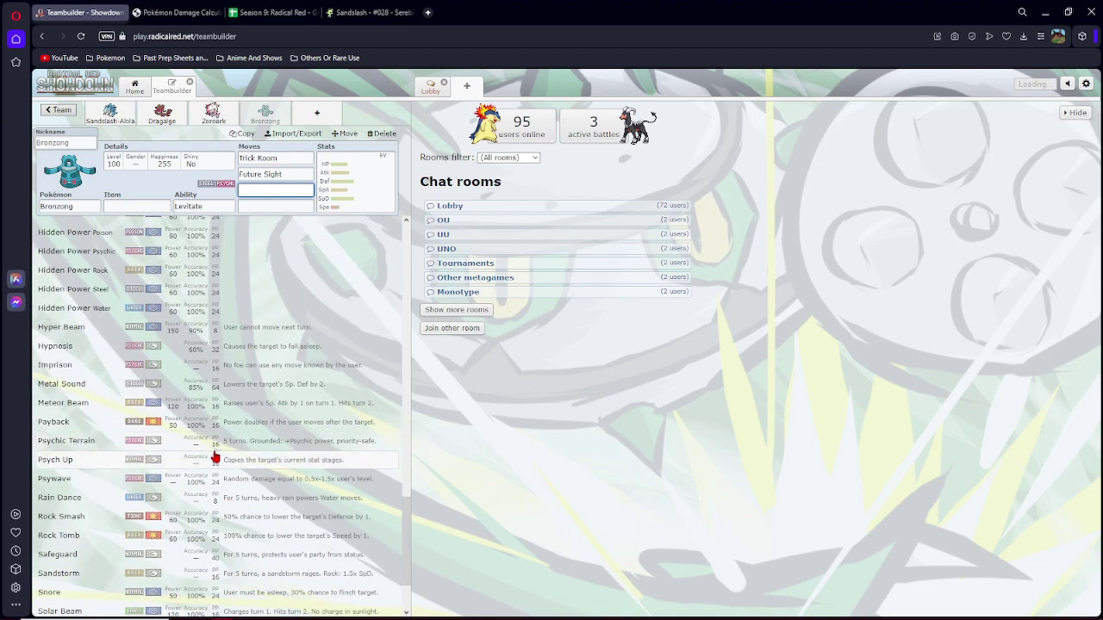
{"action": "scroll", "coordinate": [215, 457], "scroll_direction": "up", "scroll_amount": 4}
{"action": "scroll", "coordinate": [216, 457], "scroll_direction": "up", "scroll_amount": 3}
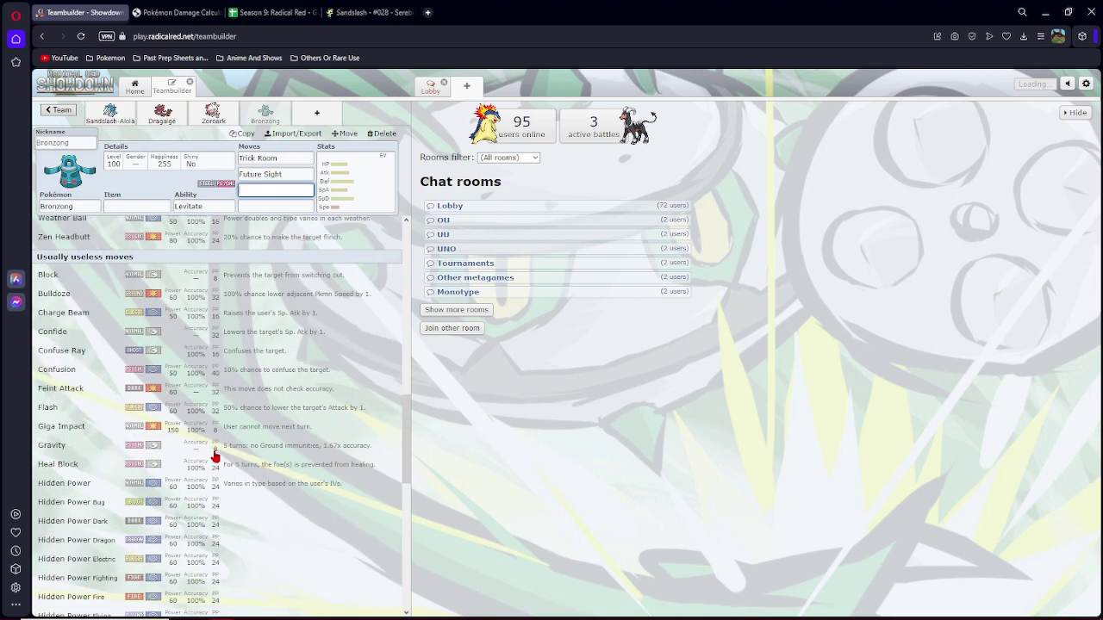
Give Bronzong Bulldoze and Flash Cannon as its third and fourth moves.
{"action": "left_click", "coordinate": [80, 297]}
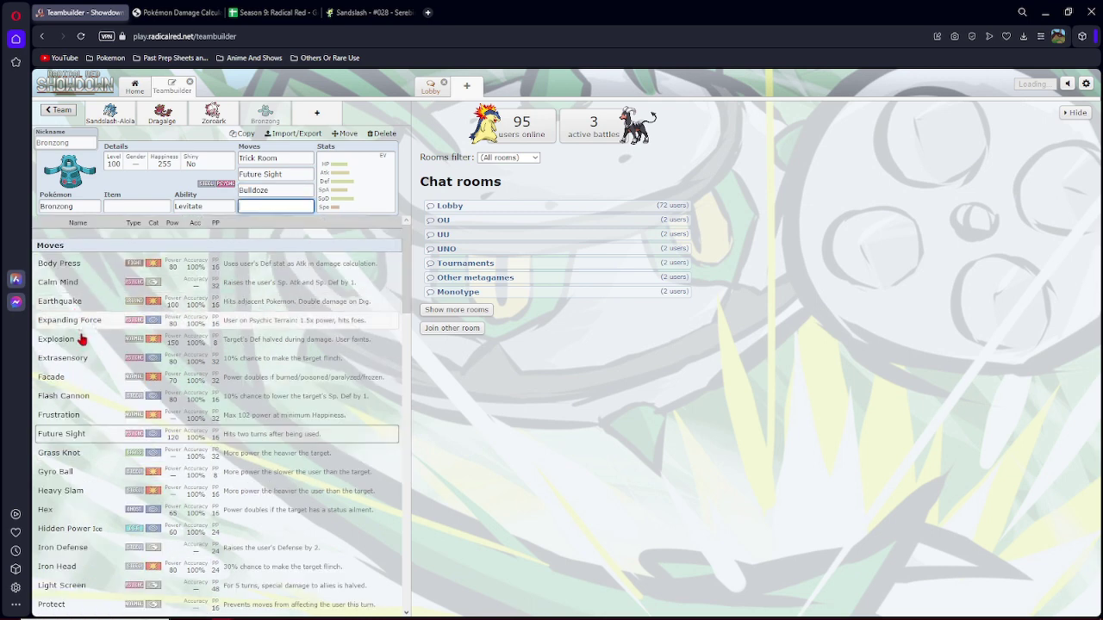
{"action": "scroll", "coordinate": [80, 328], "scroll_direction": "down", "scroll_amount": 4}
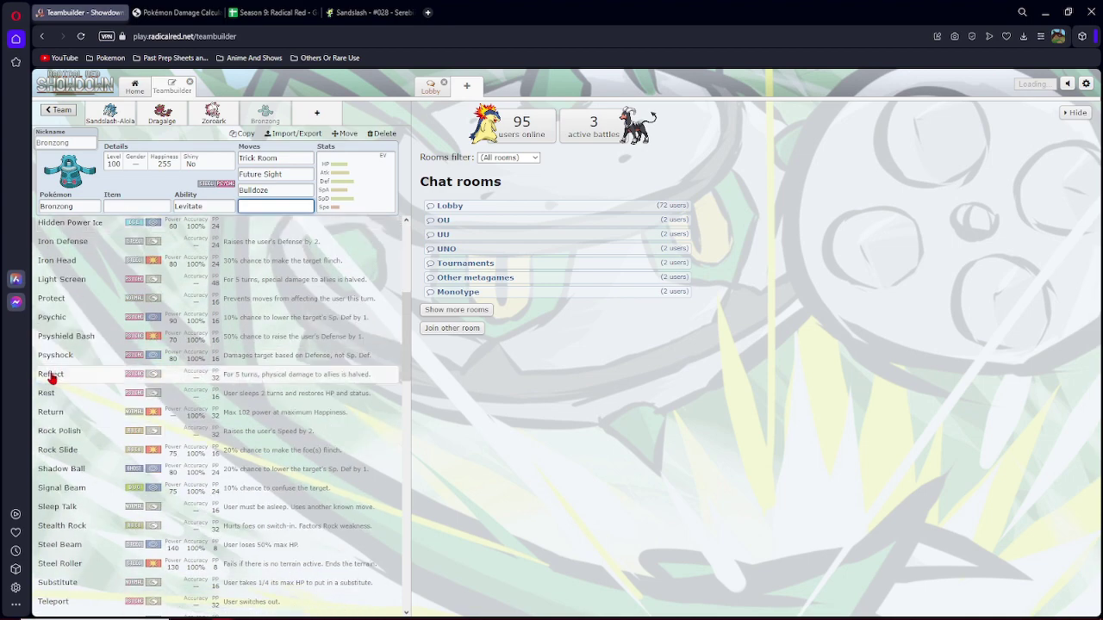
{"action": "scroll", "coordinate": [50, 379], "scroll_direction": "down", "scroll_amount": 3}
{"action": "scroll", "coordinate": [50, 380], "scroll_direction": "down", "scroll_amount": 3}
{"action": "scroll", "coordinate": [50, 379], "scroll_direction": "down", "scroll_amount": 3}
{"action": "scroll", "coordinate": [50, 379], "scroll_direction": "down", "scroll_amount": 2}
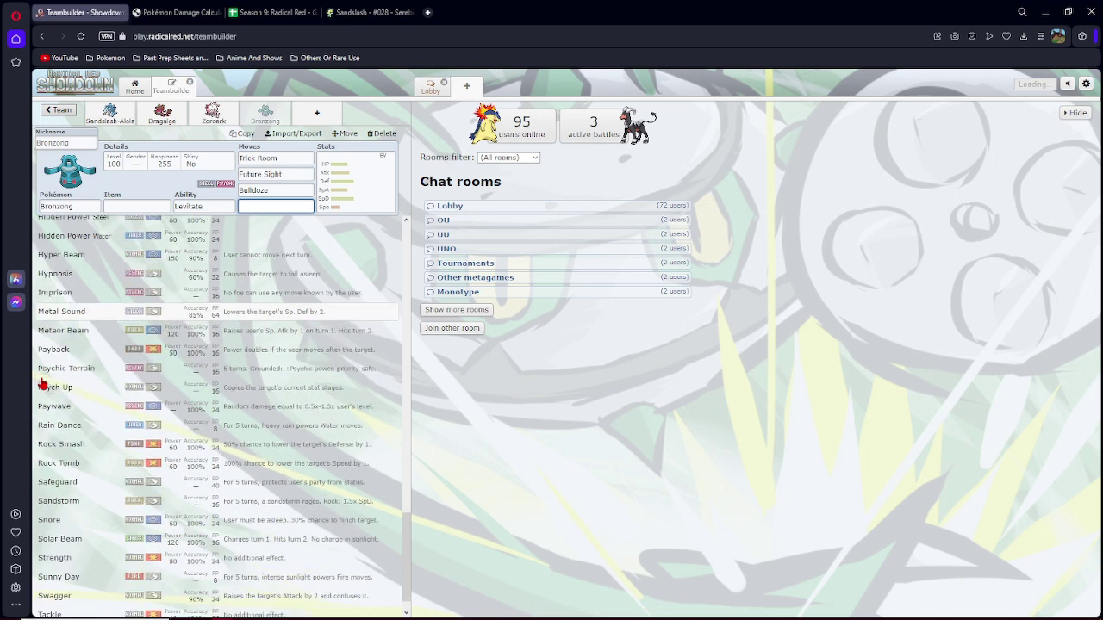
{"action": "scroll", "coordinate": [43, 384], "scroll_direction": "down", "scroll_amount": 3}
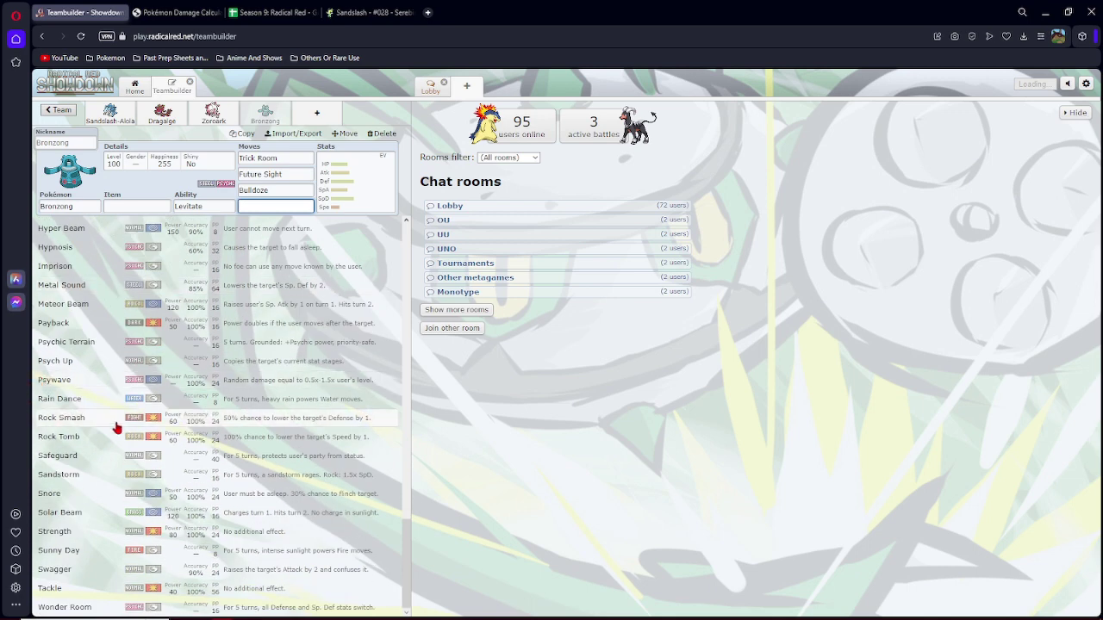
{"action": "left_click", "coordinate": [276, 190]}
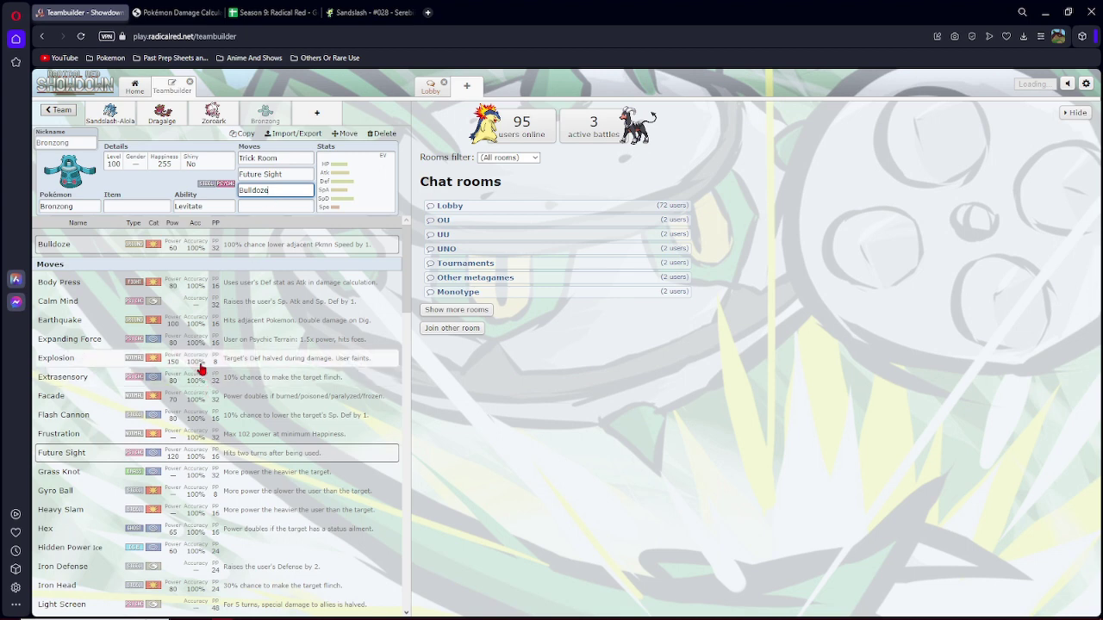
{"action": "left_click", "coordinate": [280, 174]}
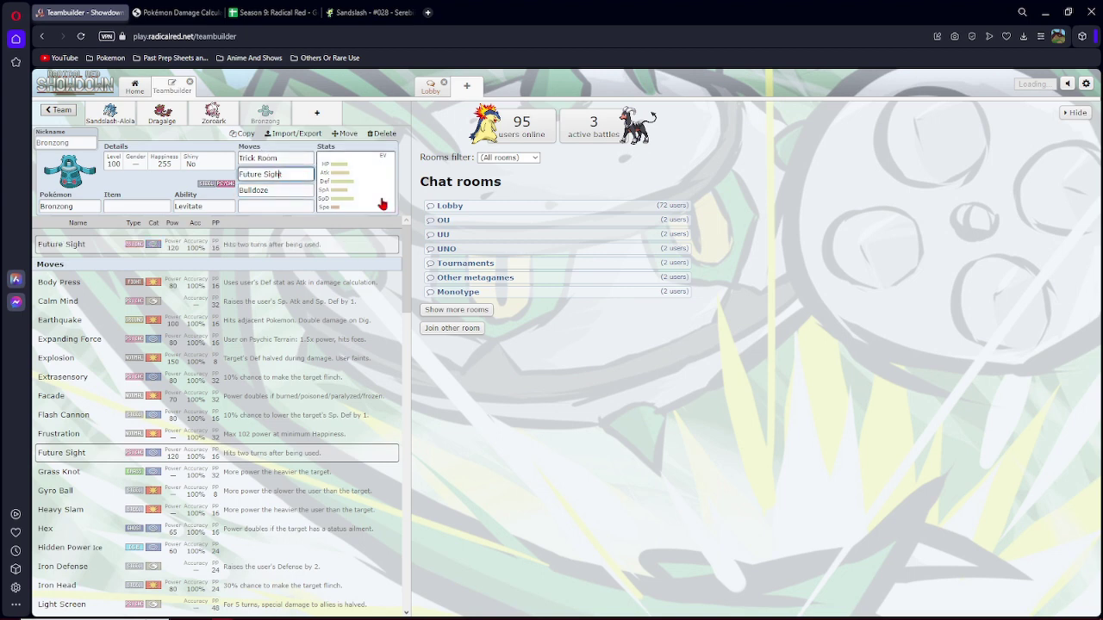
{"action": "left_click", "coordinate": [301, 205]}
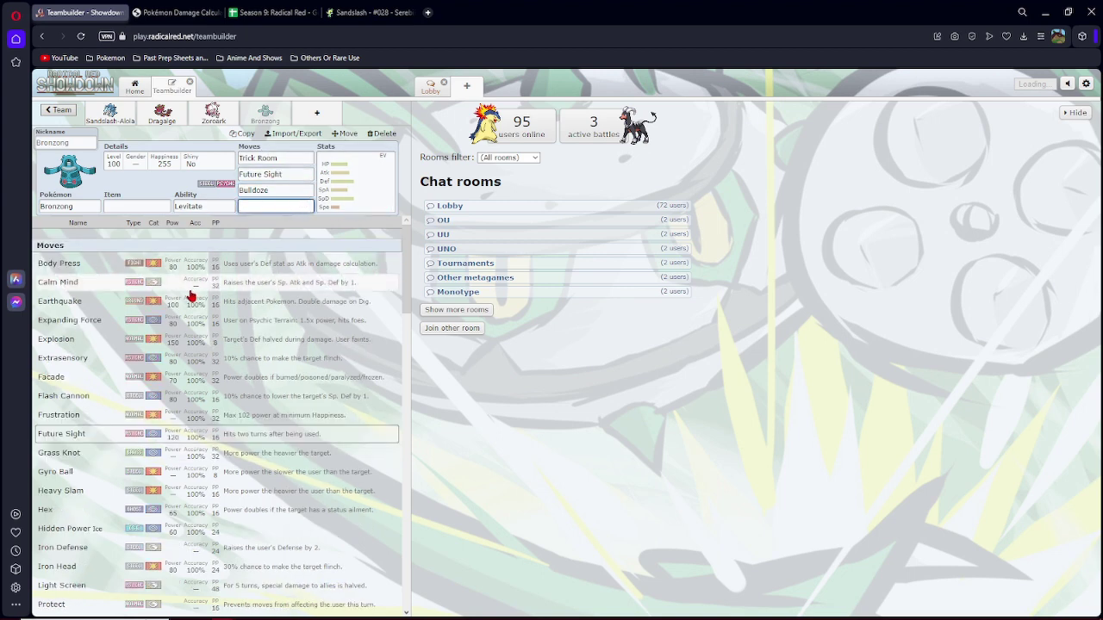
{"action": "left_click", "coordinate": [64, 397]}
Give Bronzong Leftovers as its held item.
{"action": "left_click", "coordinate": [126, 207]}
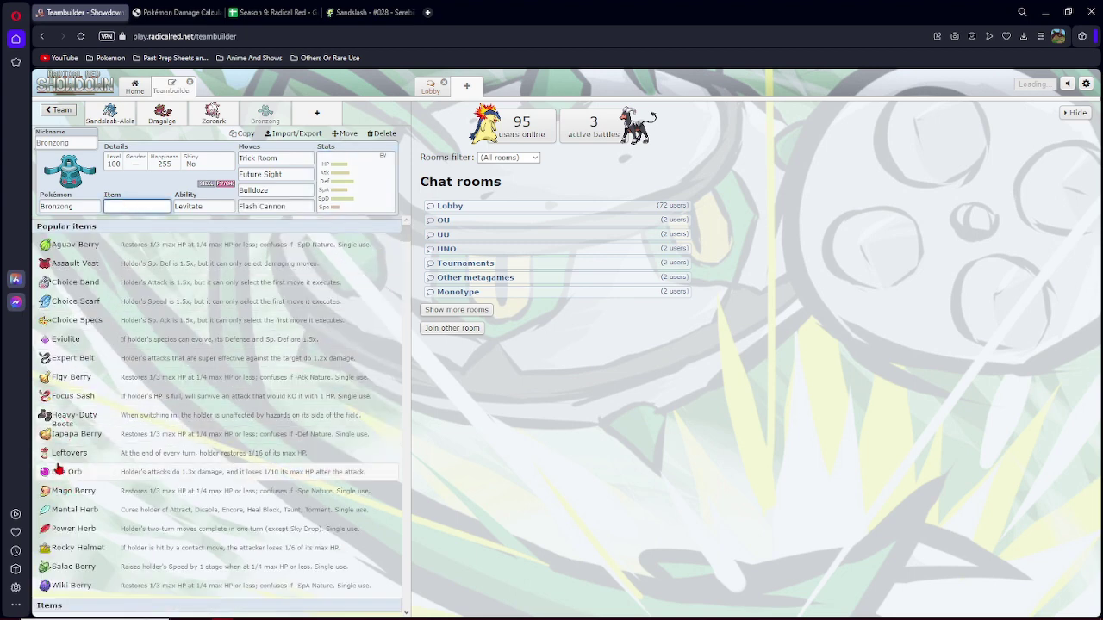
{"action": "left_click", "coordinate": [69, 471]}
{"action": "left_click", "coordinate": [110, 115]}
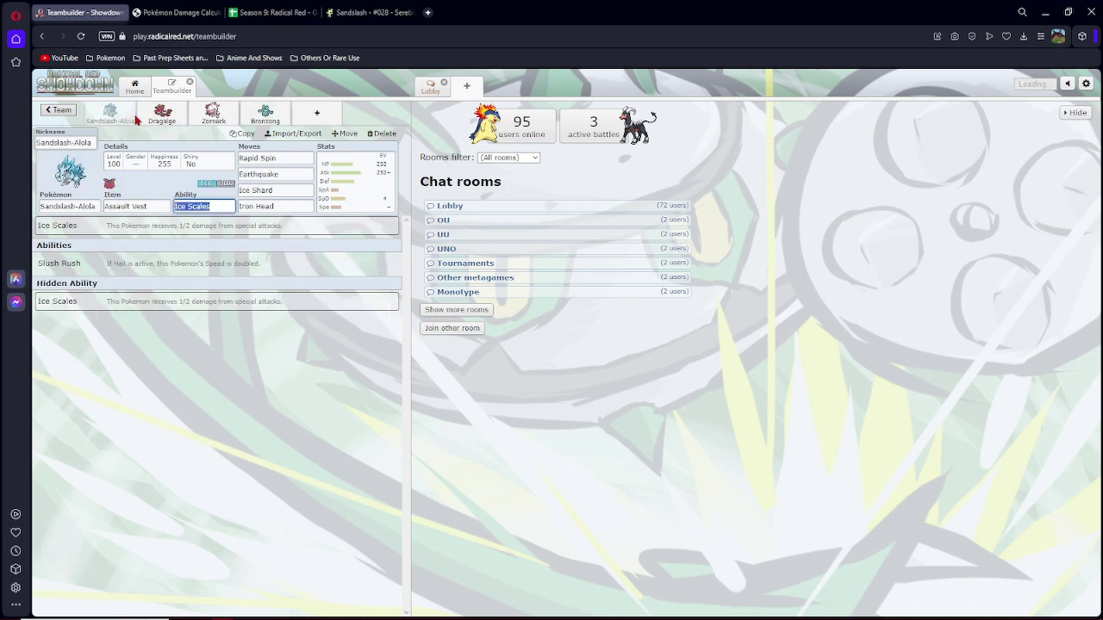
{"action": "left_click", "coordinate": [161, 114]}
{"action": "left_click", "coordinate": [213, 113]}
{"action": "left_click", "coordinate": [266, 114]}
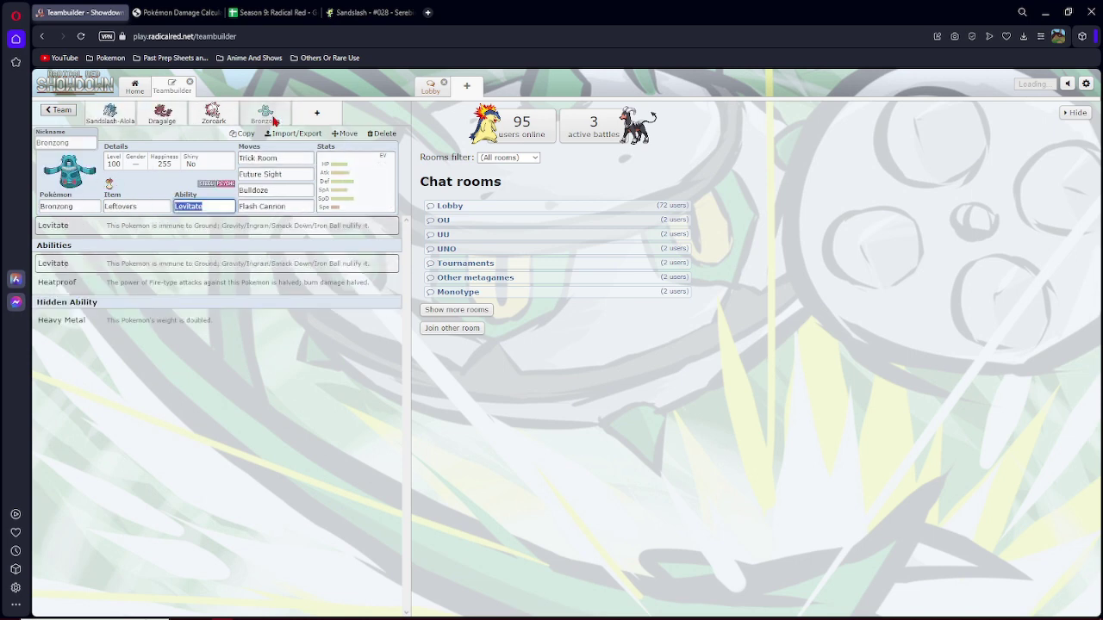
Give Bronzong 252 HP, 252 Defense, 4 Sp. Atk EVs and a Relaxed nature.
{"action": "left_click", "coordinate": [354, 185]}
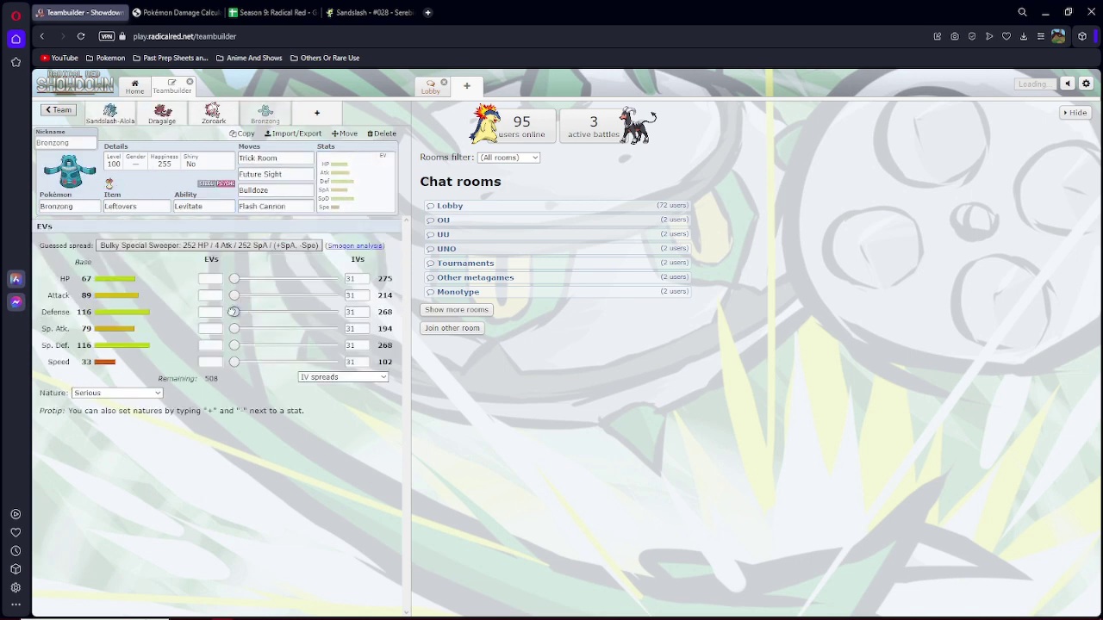
{"action": "left_click_drag", "start_coordinate": [233, 311], "coordinate": [399, 329]}
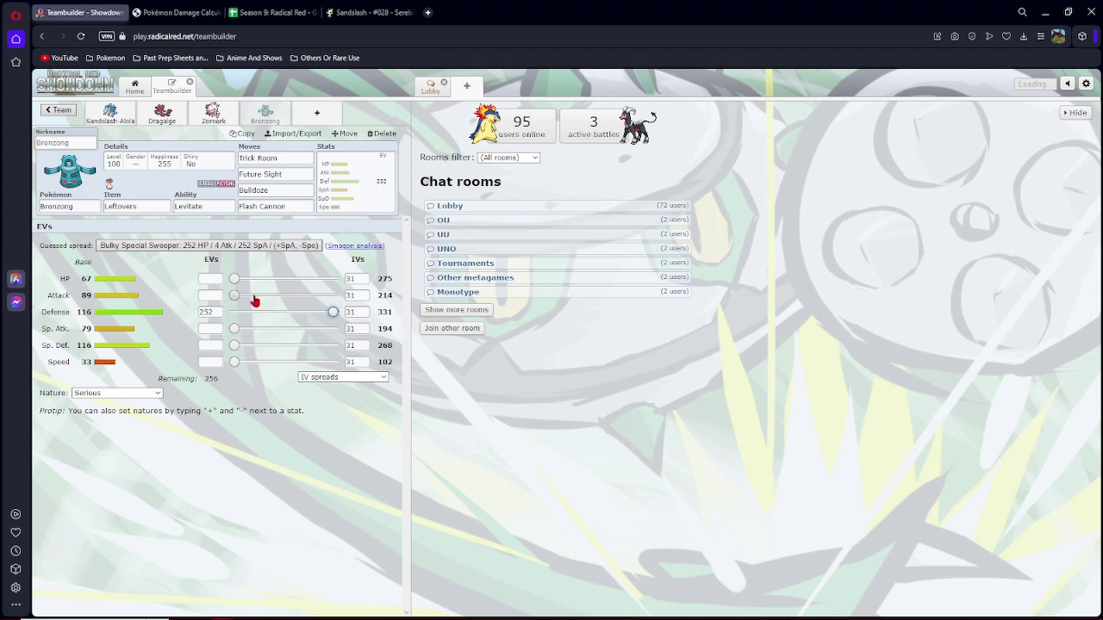
{"action": "left_click_drag", "start_coordinate": [233, 278], "coordinate": [333, 278]}
{"action": "left_click", "coordinate": [235, 328]}
{"action": "left_click", "coordinate": [145, 393]}
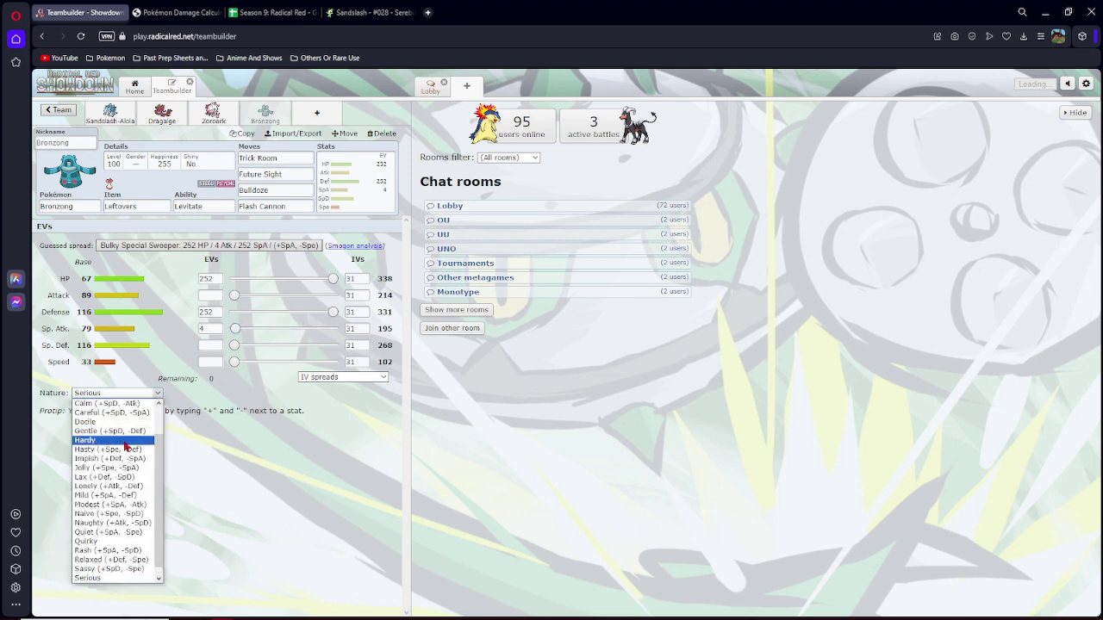
{"action": "left_click", "coordinate": [112, 560]}
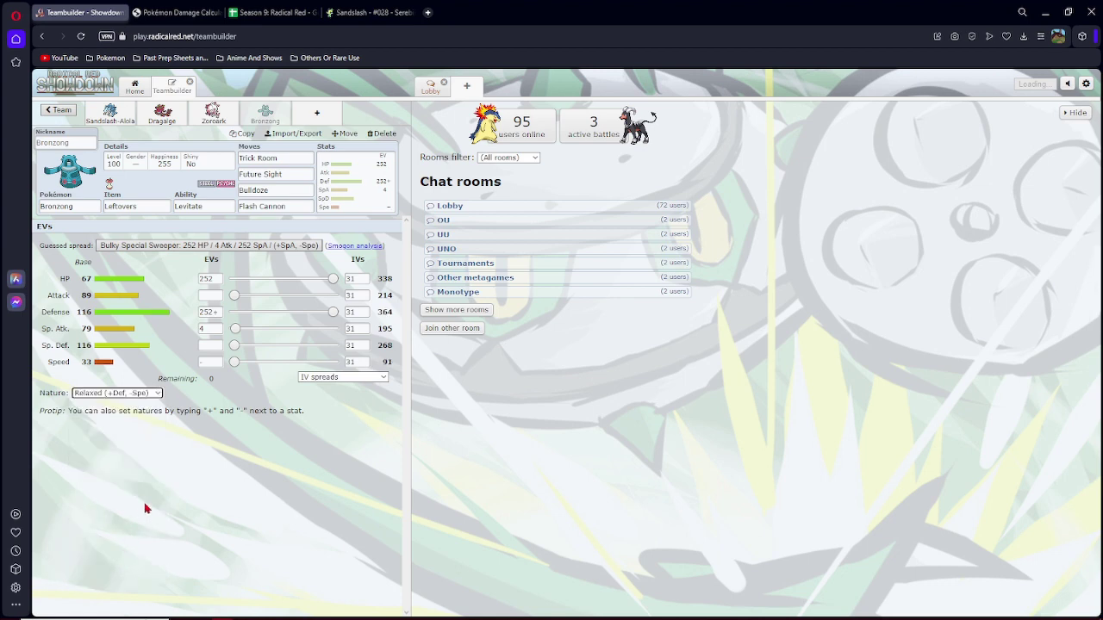
Review Bronzong's Future Sight move and the other team members' sets.
{"action": "left_click", "coordinate": [274, 174]}
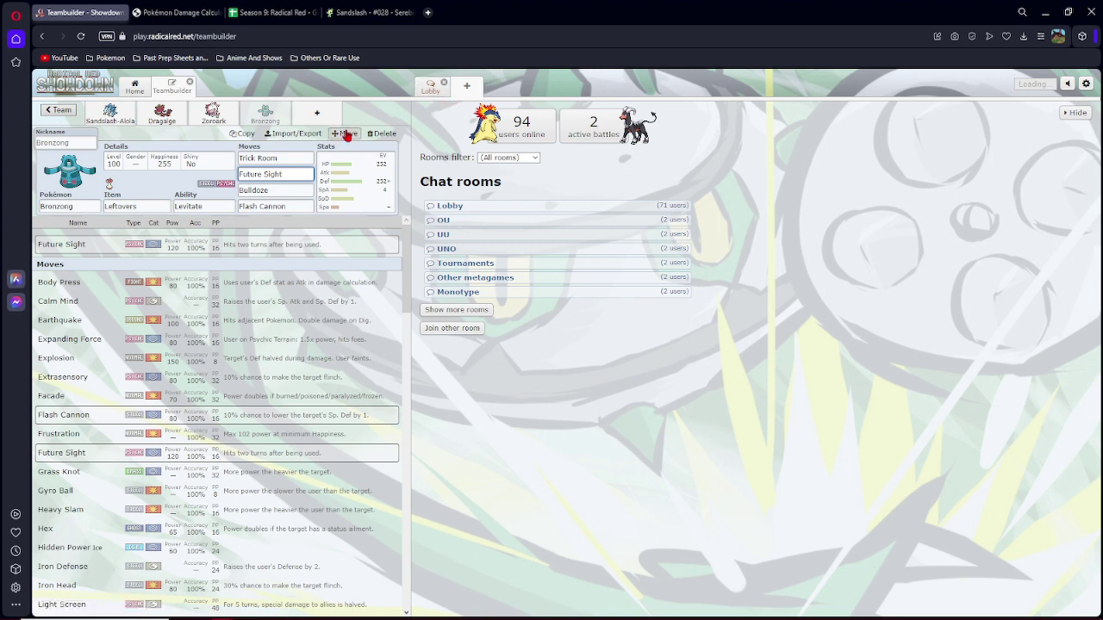
{"action": "left_click", "coordinate": [163, 112]}
{"action": "left_click", "coordinate": [110, 112]}
{"action": "left_click", "coordinate": [212, 112]}
{"action": "left_click", "coordinate": [249, 110]}
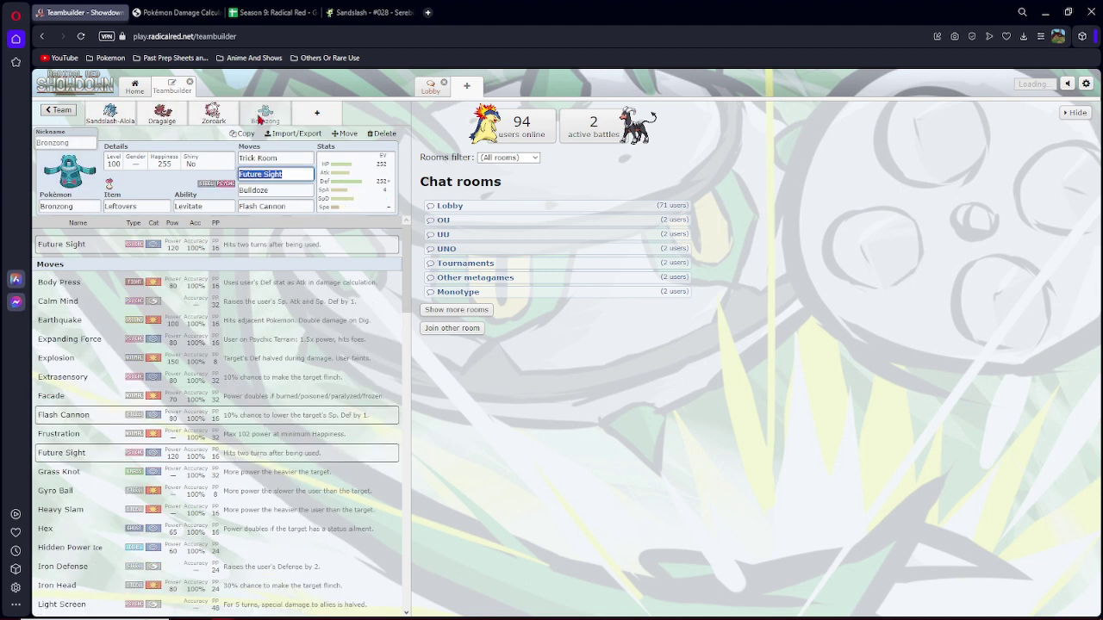
Add Gastrodon as a new team member with the Storm Drain ability.
{"action": "left_click", "coordinate": [317, 112]}
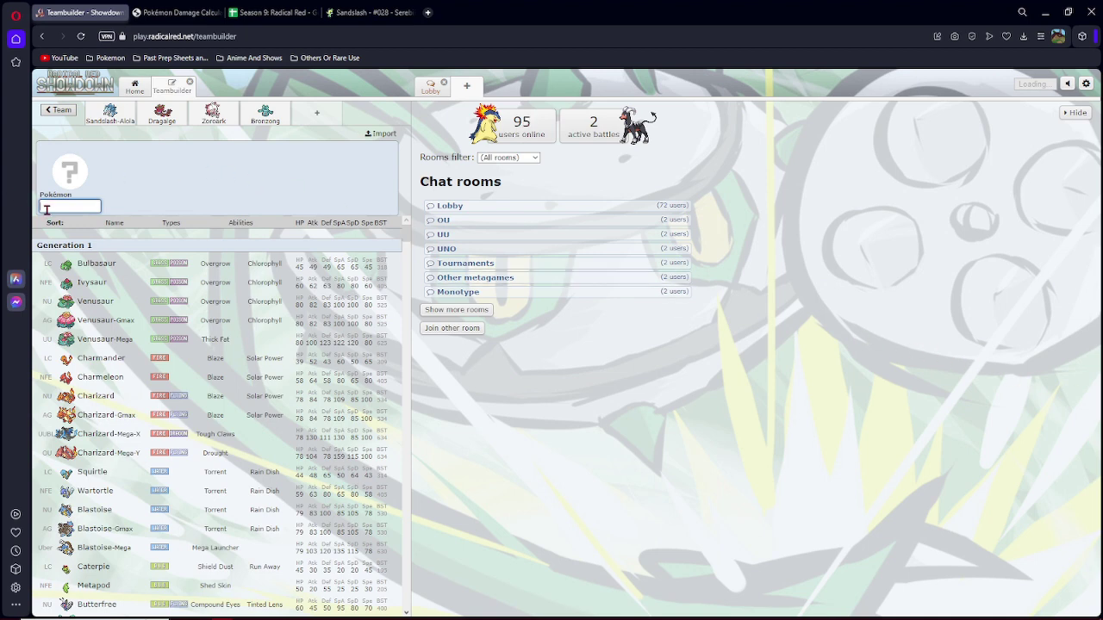
{"action": "type", "text": "Ggastrodon"}
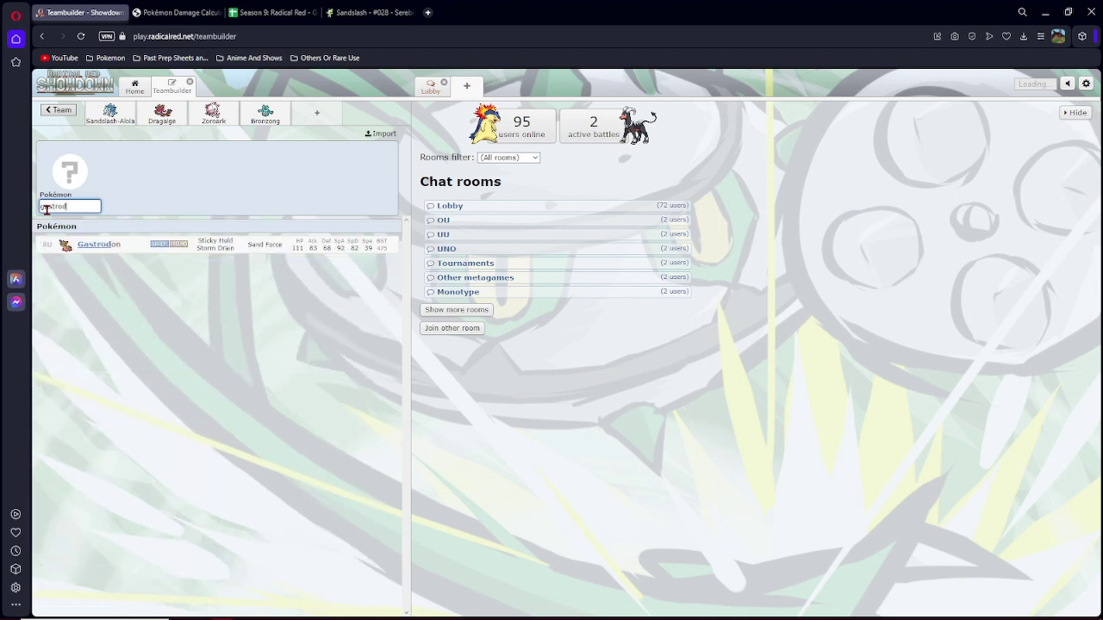
{"action": "key", "text": "Return"}
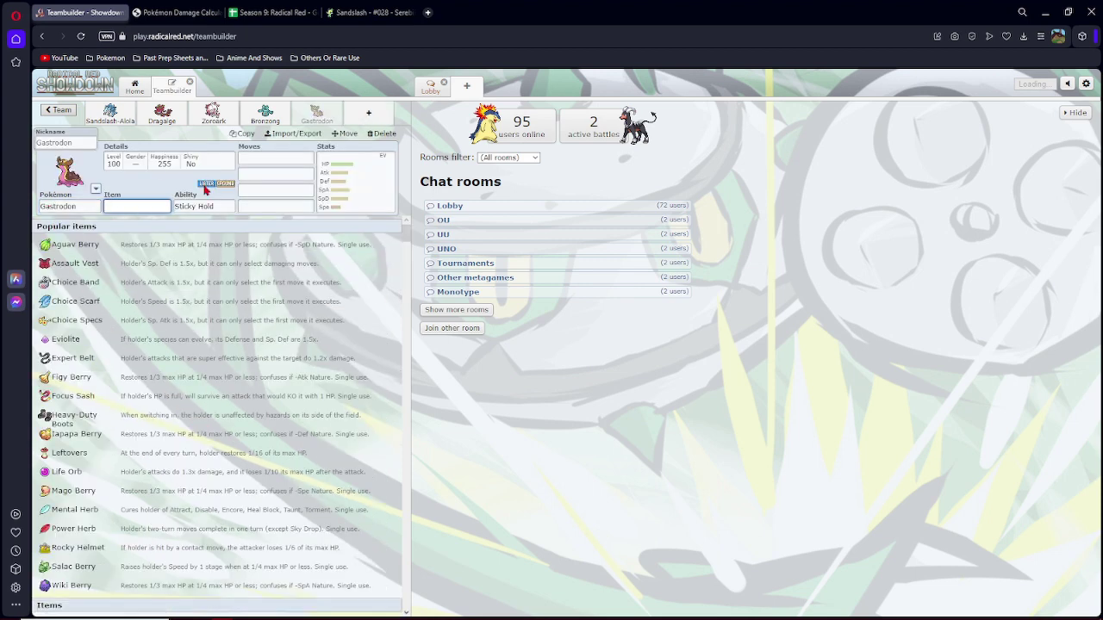
{"action": "left_click", "coordinate": [203, 206]}
{"action": "left_click", "coordinate": [198, 283]}
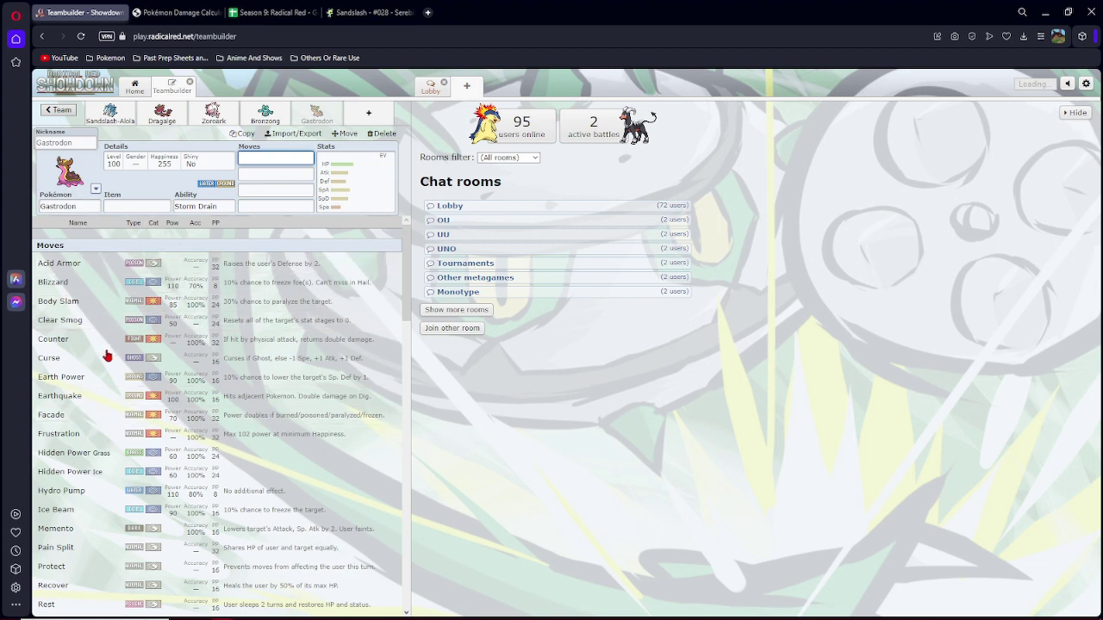
{"action": "scroll", "coordinate": [103, 311], "scroll_direction": "down", "scroll_amount": 2}
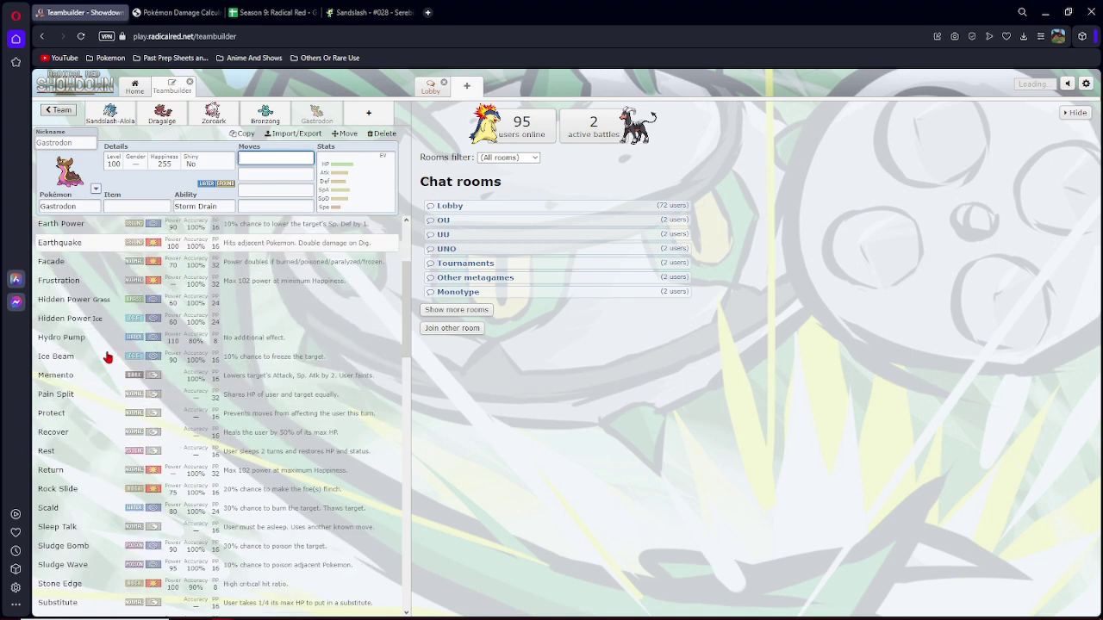
Give Gastrodon the moves Recover, Scald, Earth Power and Yawn.
{"action": "left_click", "coordinate": [95, 434]}
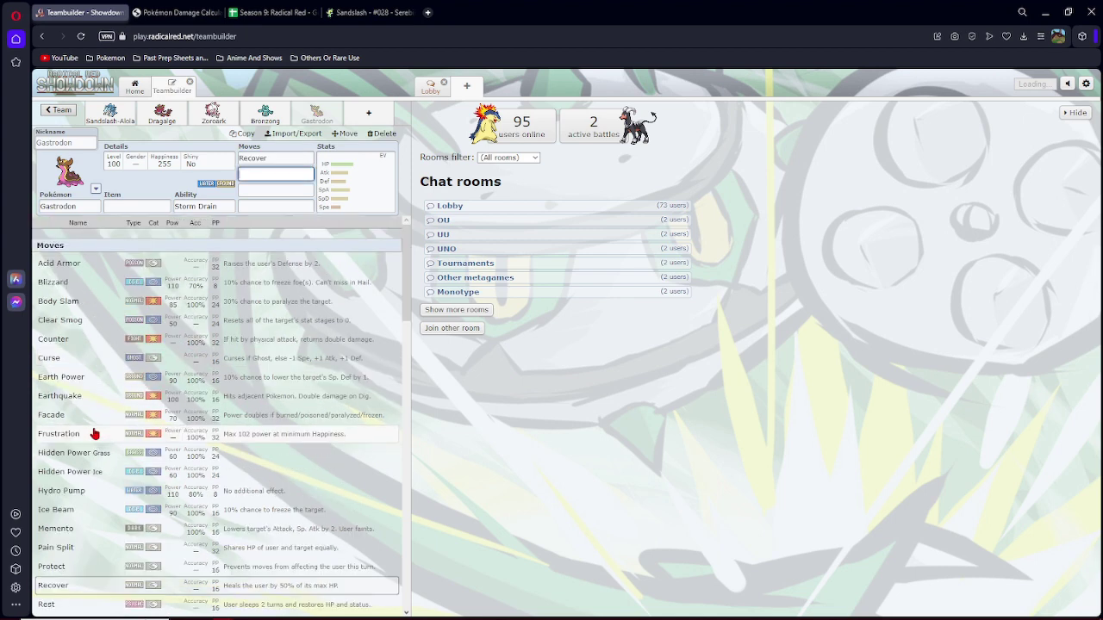
{"action": "type", "text": "sca"}
{"action": "left_click", "coordinate": [96, 246]}
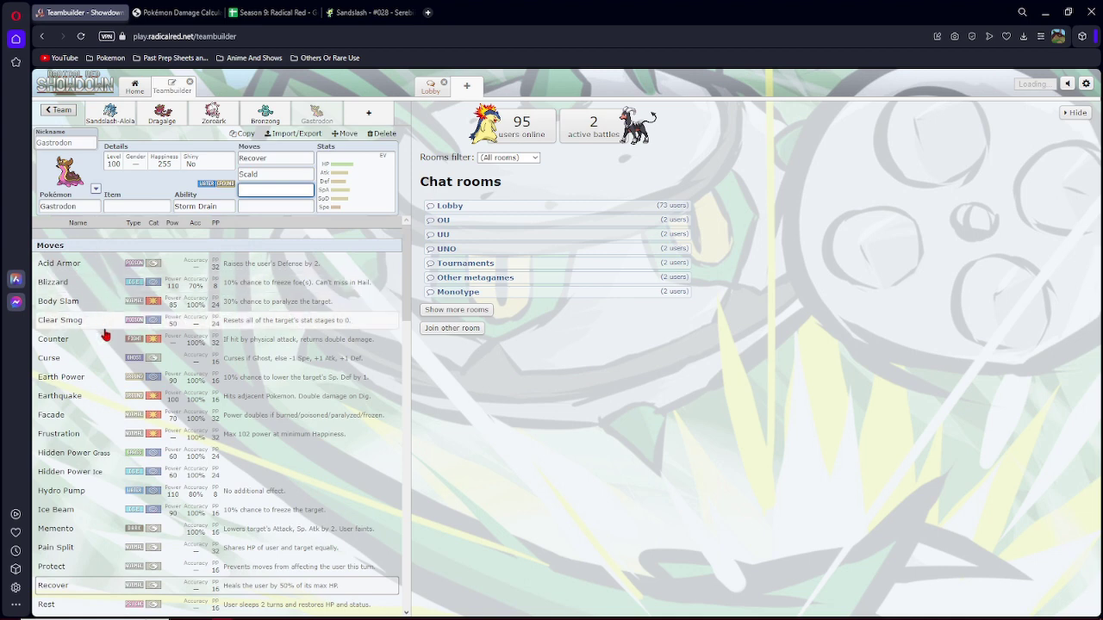
{"action": "left_click", "coordinate": [85, 380]}
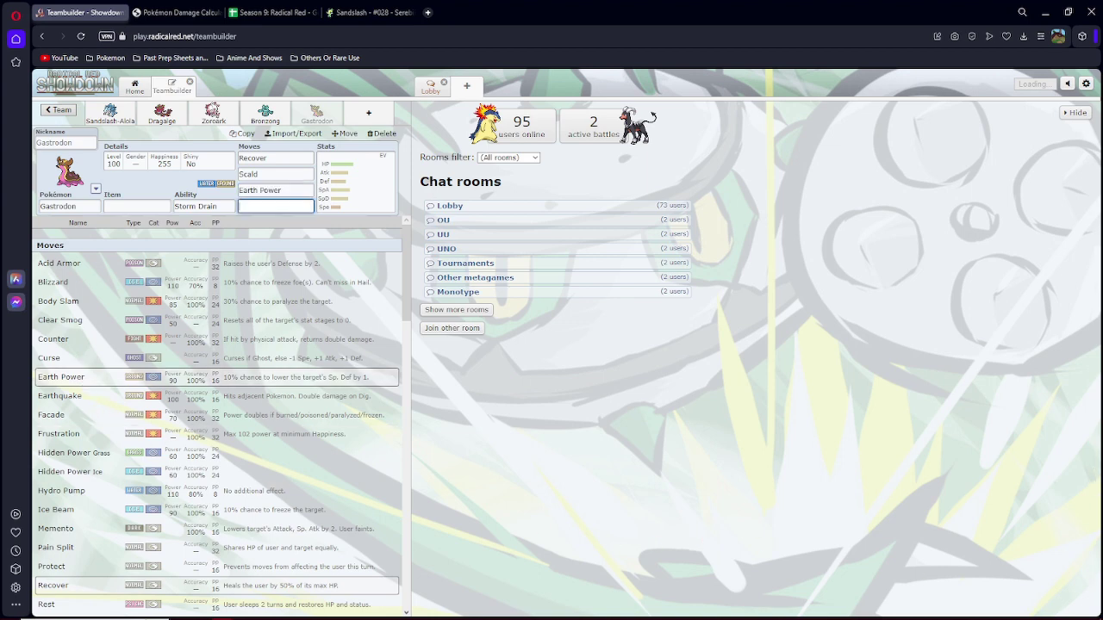
{"action": "scroll", "coordinate": [172, 431], "scroll_direction": "down", "scroll_amount": 5}
{"action": "scroll", "coordinate": [129, 448], "scroll_direction": "down", "scroll_amount": 3}
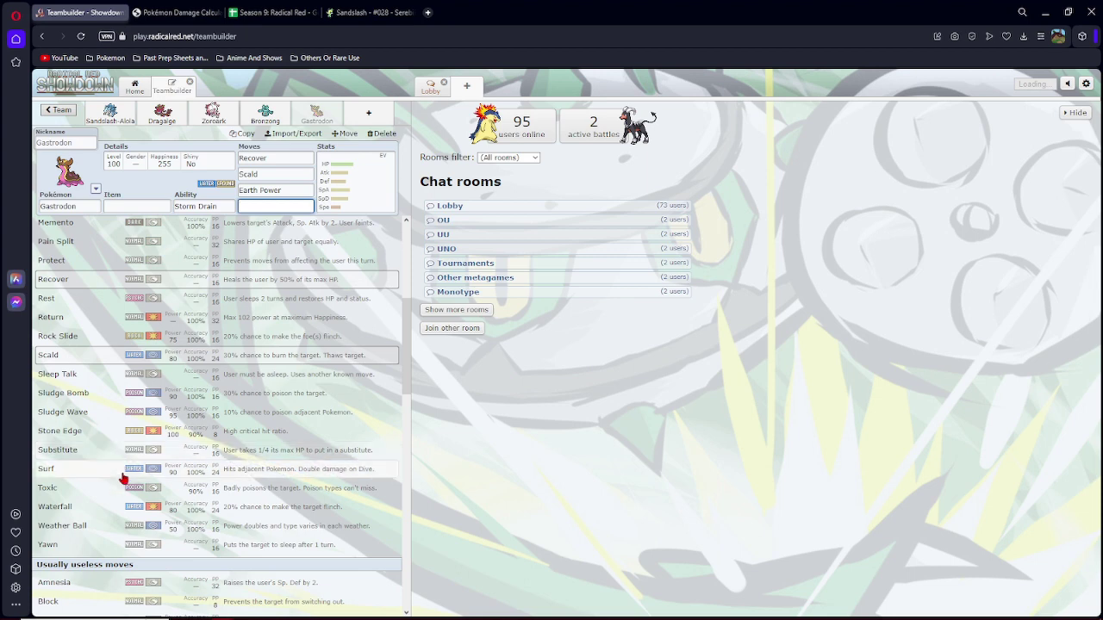
{"action": "left_click", "coordinate": [135, 547]}
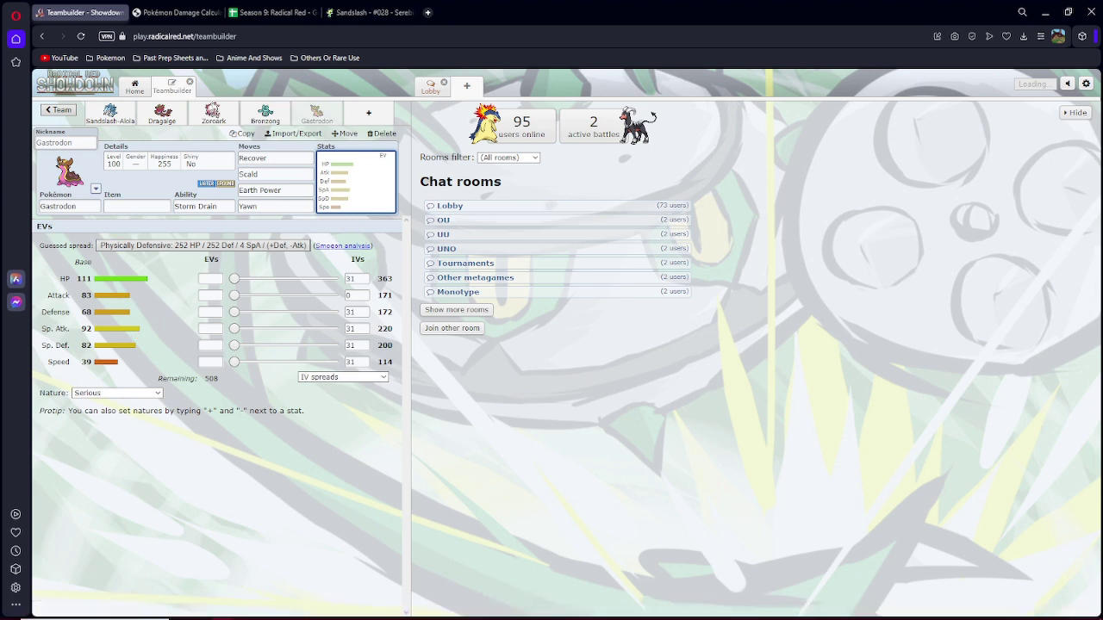
{"action": "left_click", "coordinate": [265, 114]}
{"action": "left_click", "coordinate": [216, 114]}
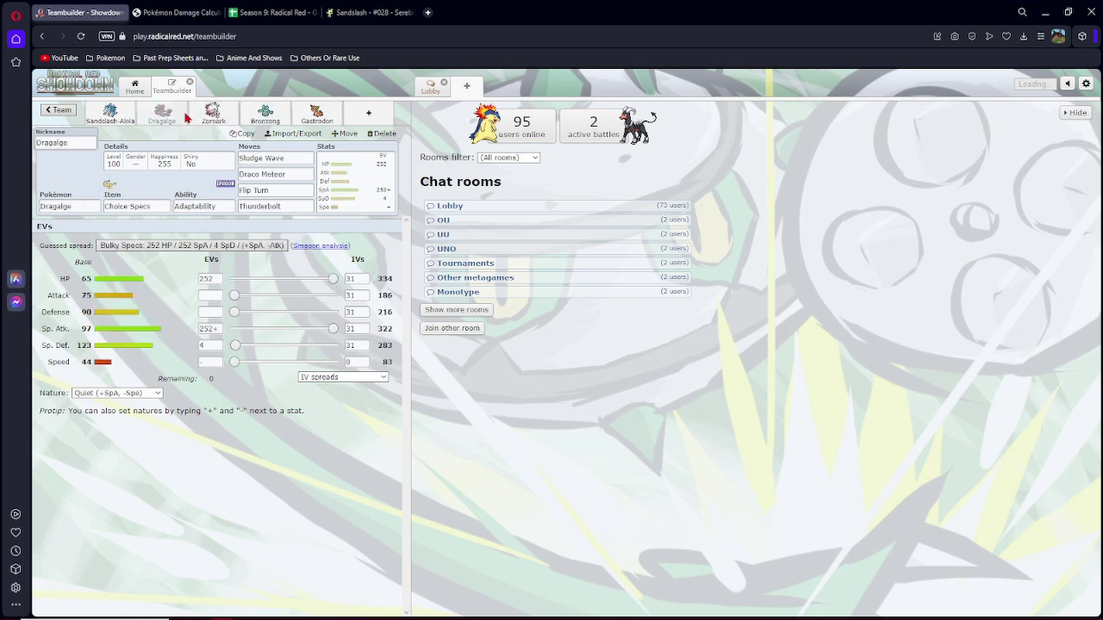
{"action": "left_click", "coordinate": [246, 119]}
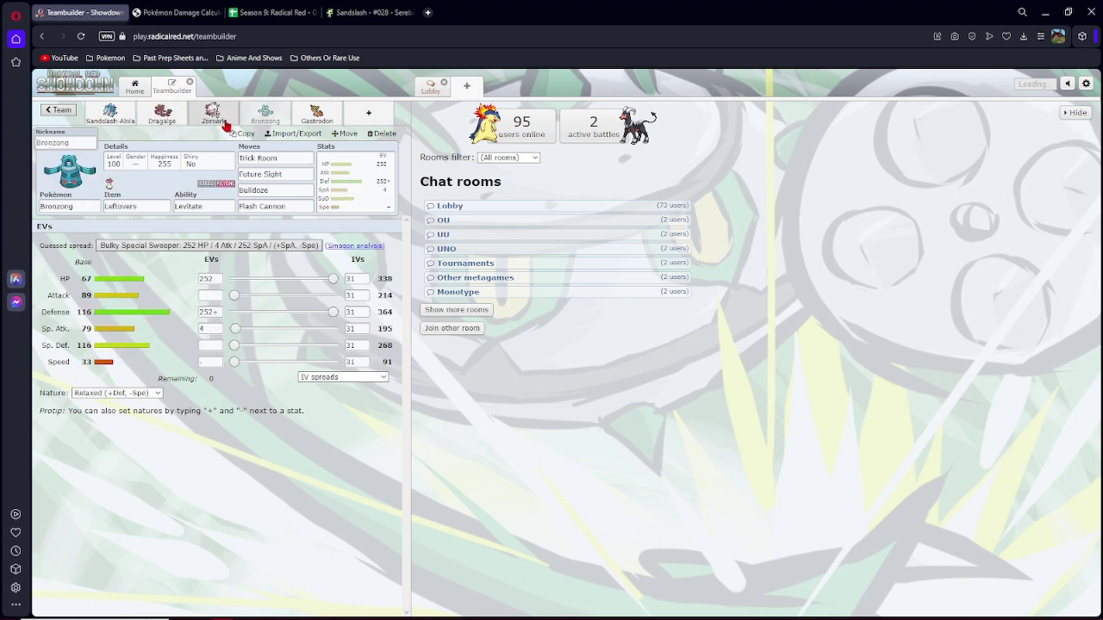
Add Flygon with Levitate as the sixth team member.
{"action": "left_click", "coordinate": [369, 113]}
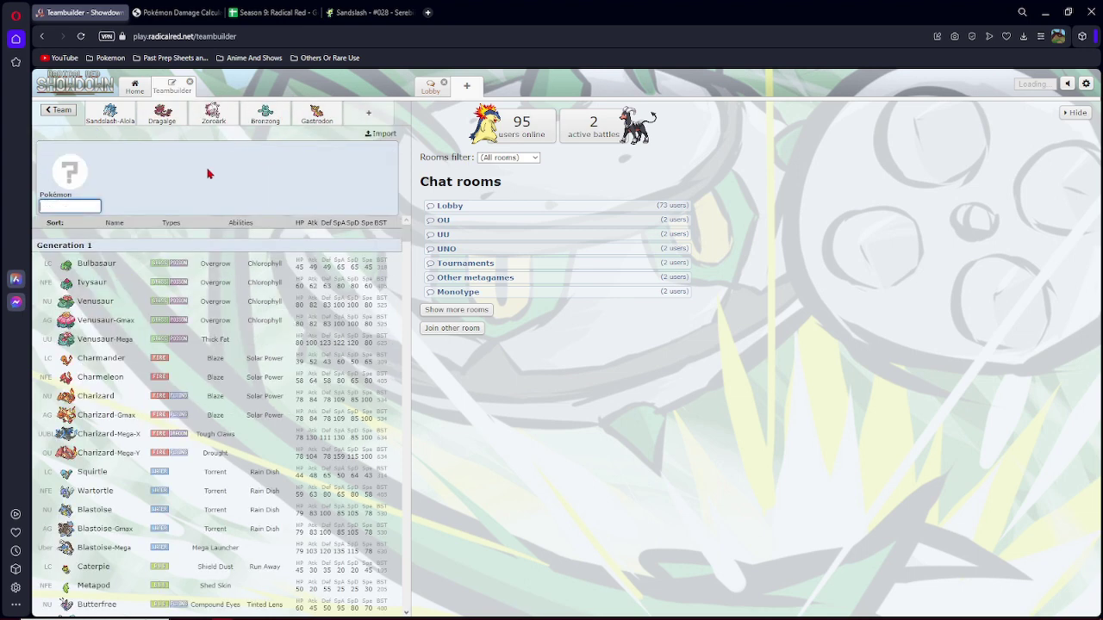
{"action": "type", "text": "flygon"}
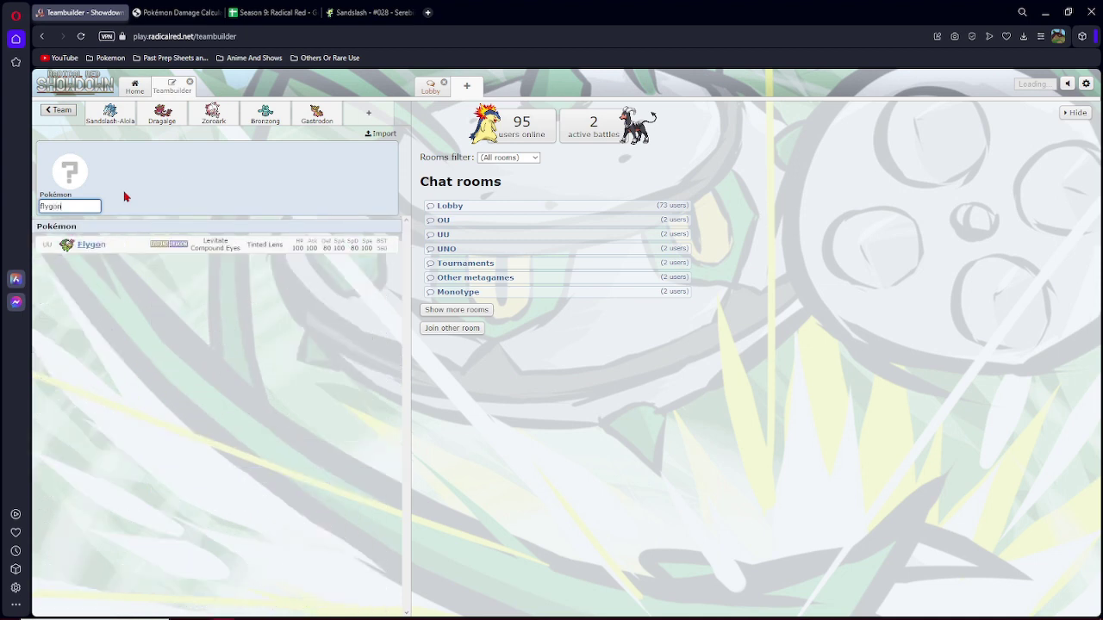
{"action": "key", "text": "Return"}
{"action": "left_click", "coordinate": [203, 207]}
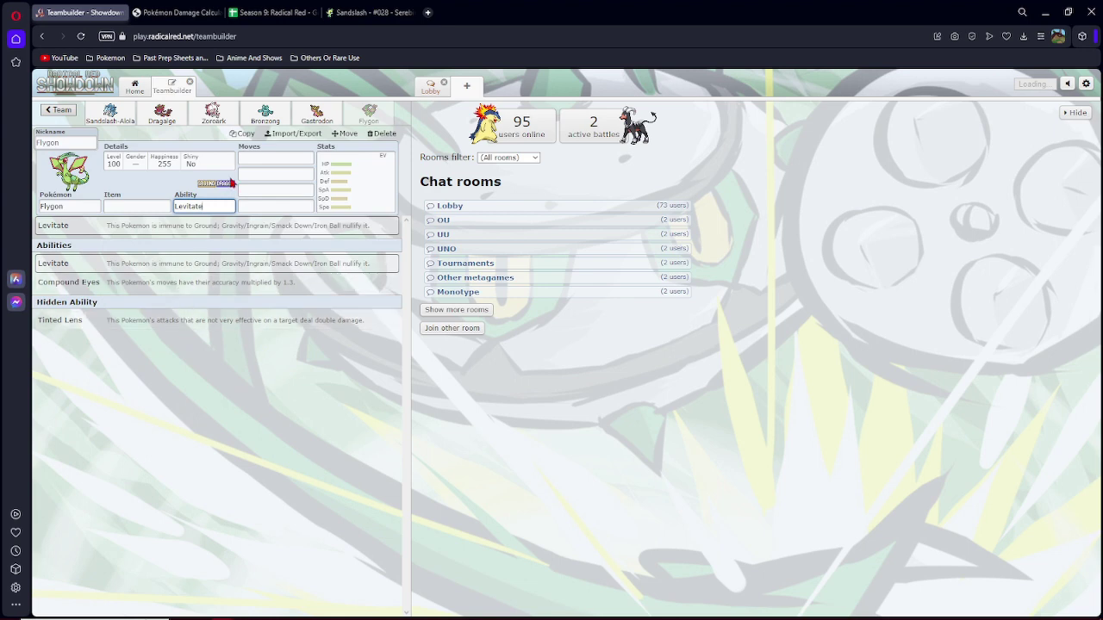
{"action": "left_click", "coordinate": [276, 172]}
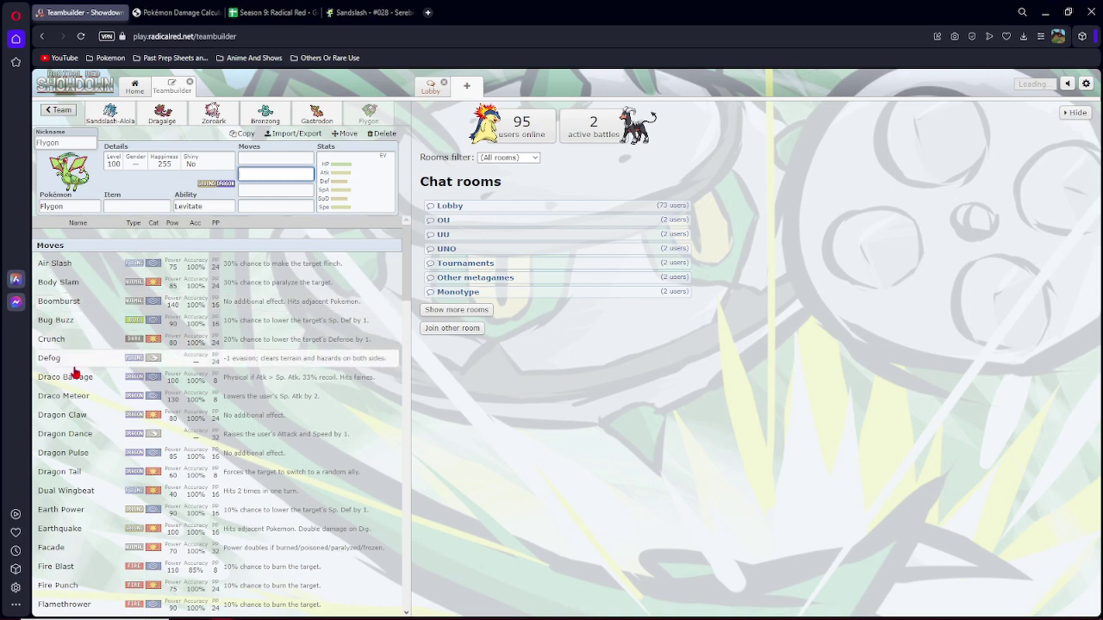
{"action": "scroll", "coordinate": [143, 455], "scroll_direction": "down", "scroll_amount": 5}
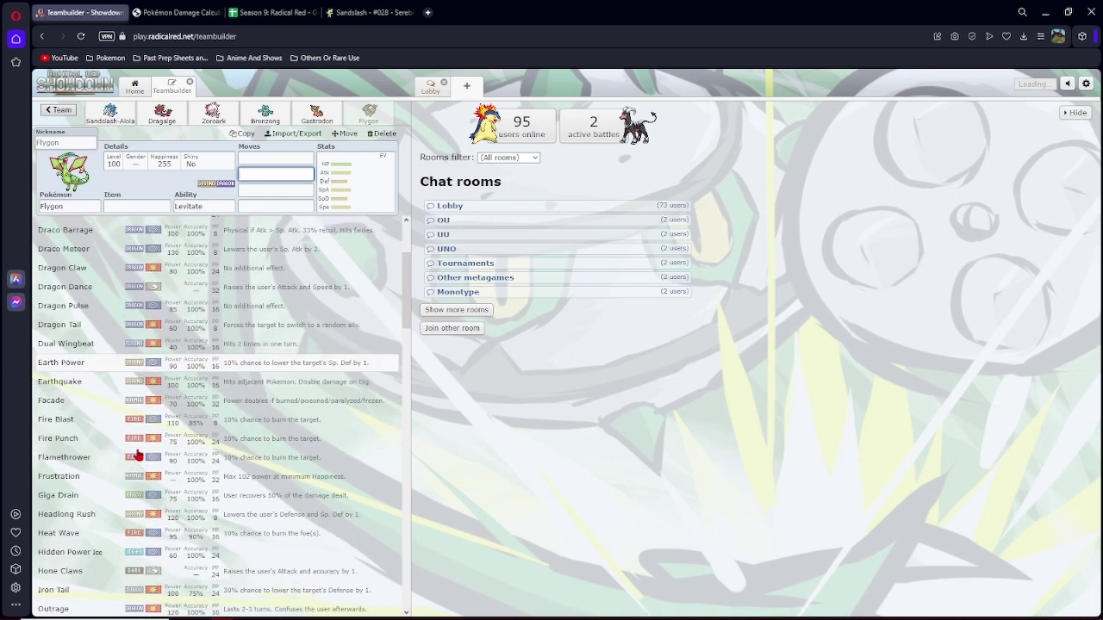
{"action": "scroll", "coordinate": [135, 446], "scroll_direction": "down", "scroll_amount": 5}
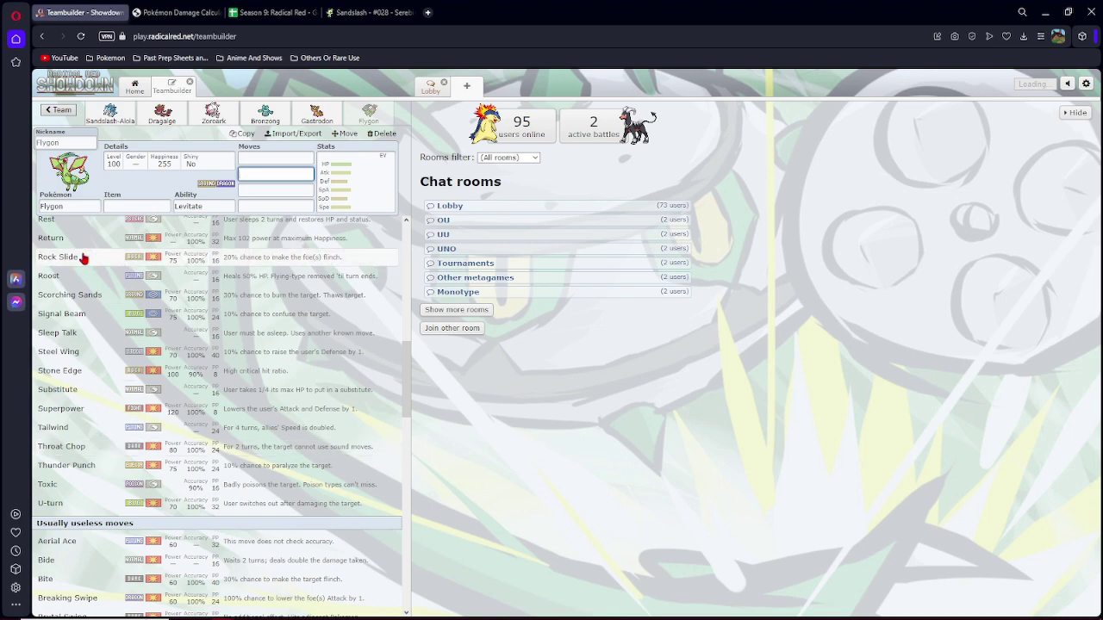
{"action": "scroll", "coordinate": [304, 353], "scroll_direction": "up", "scroll_amount": 5}
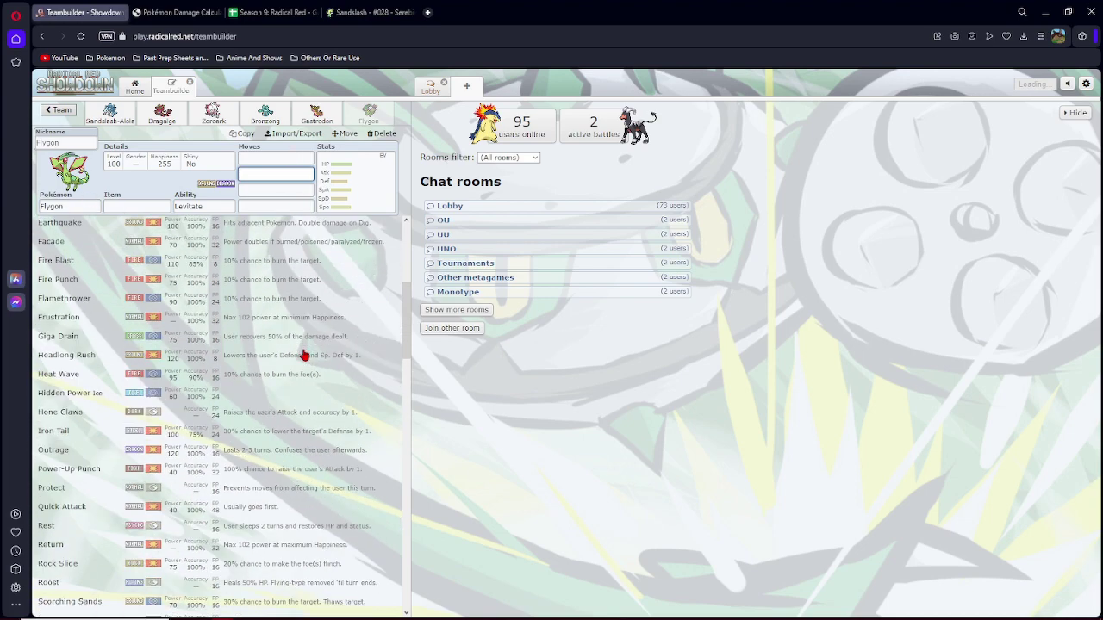
{"action": "scroll", "coordinate": [258, 336], "scroll_direction": "up", "scroll_amount": 5}
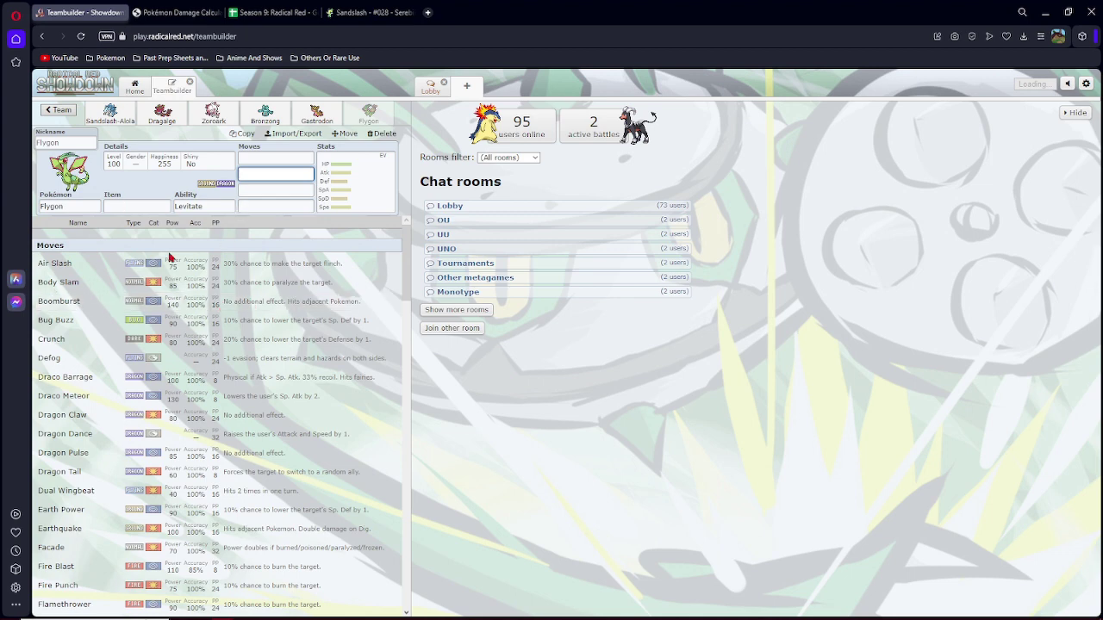
{"action": "left_click", "coordinate": [69, 207]}
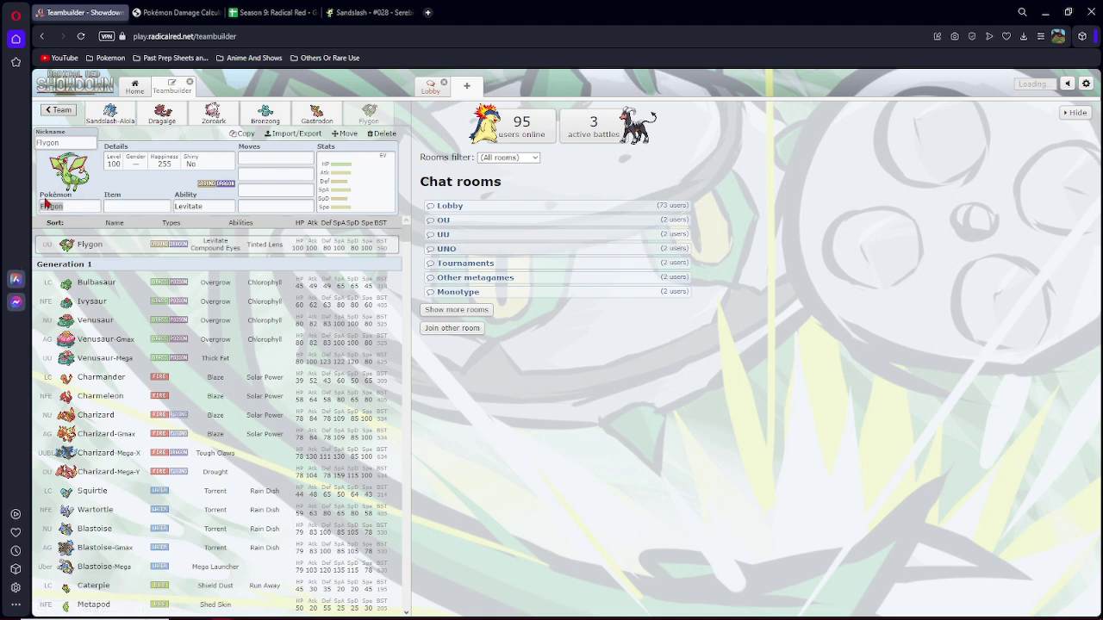
Replace Gastrodon's Yawn with Ice Beam and apply the suggested Bold 252 HP/252 Def spread.
{"action": "left_click", "coordinate": [317, 115]}
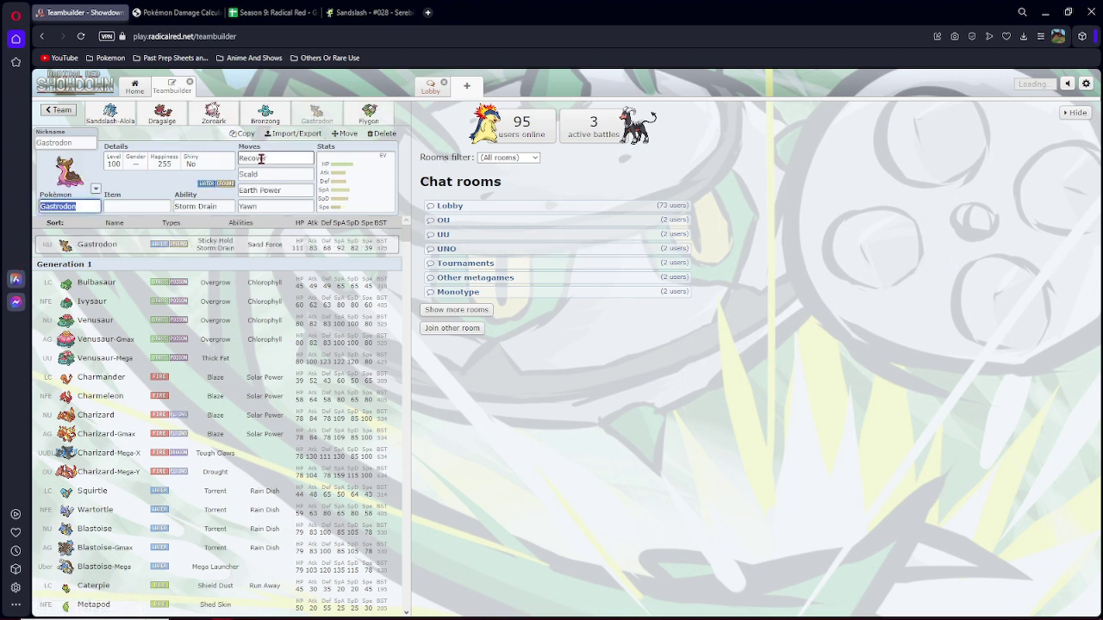
{"action": "left_click", "coordinate": [250, 206]}
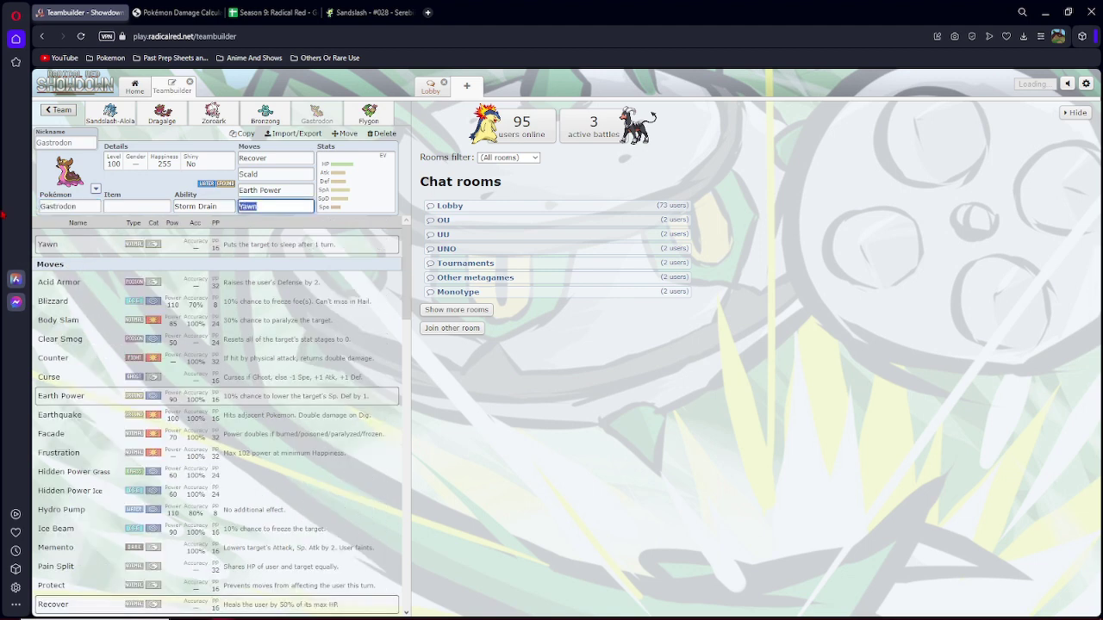
{"action": "type", "text": "ice"}
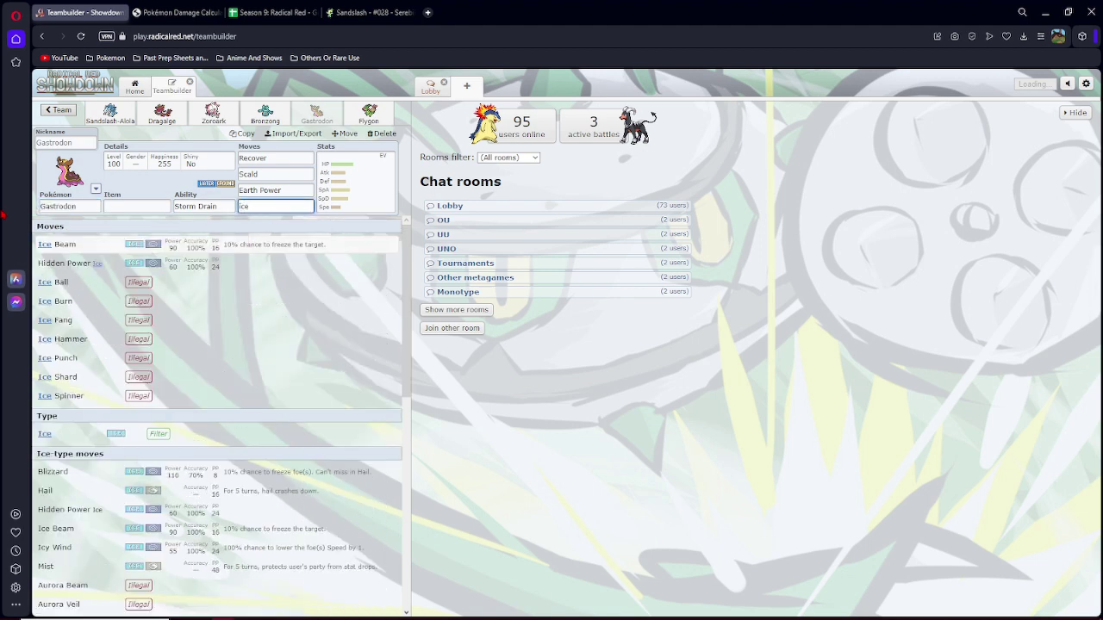
{"action": "key", "text": "Return"}
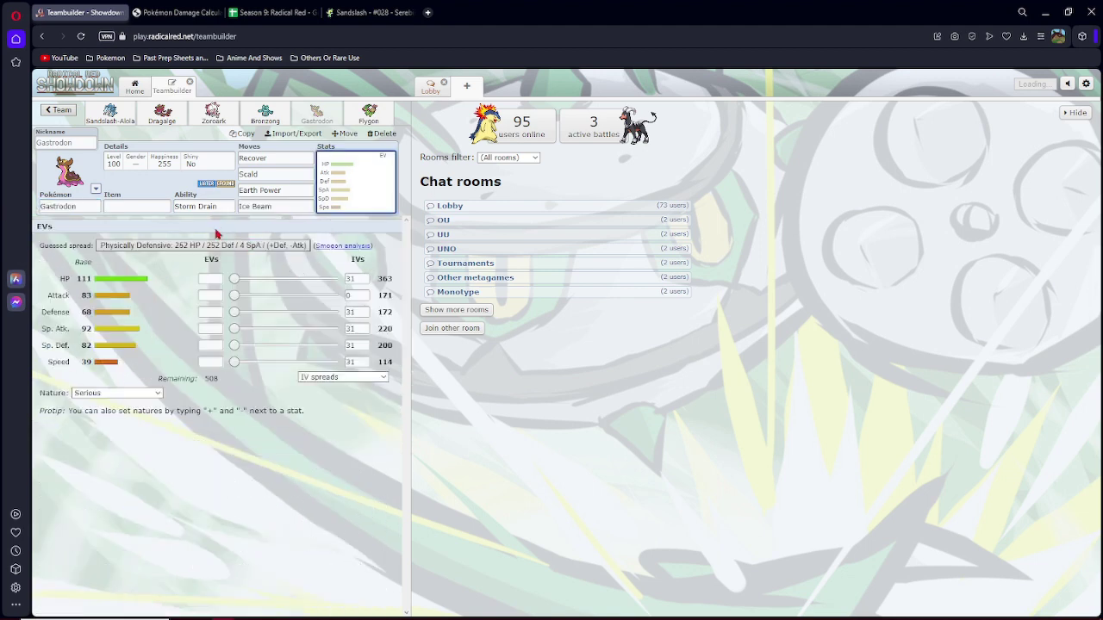
{"action": "left_click", "coordinate": [217, 248]}
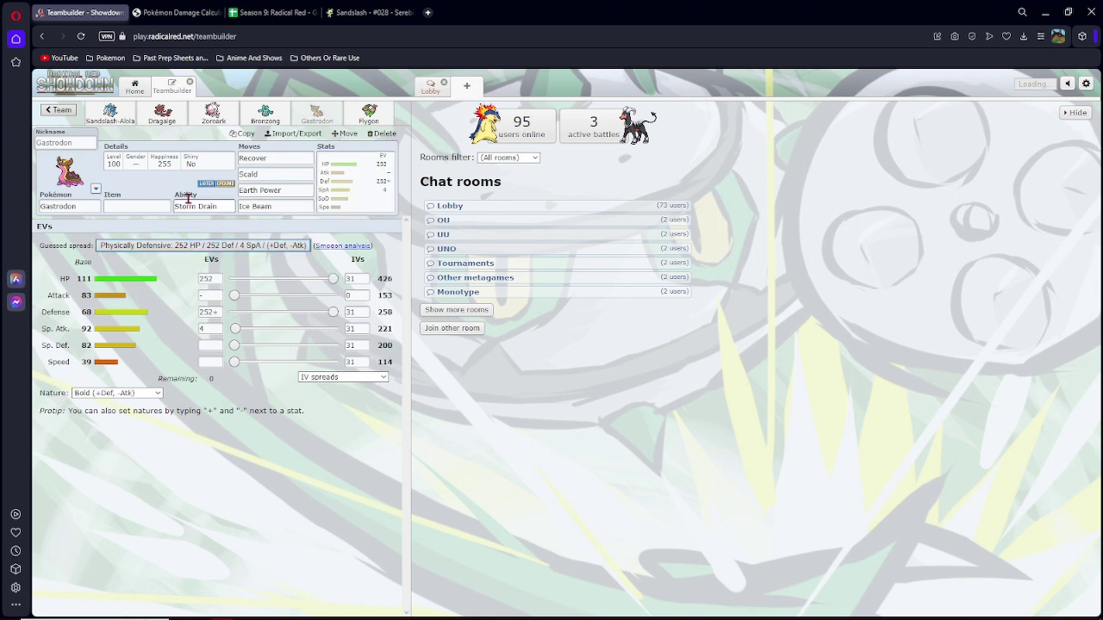
Flip through the team members' sets, ending on Flygon's species field.
{"action": "left_click", "coordinate": [265, 113]}
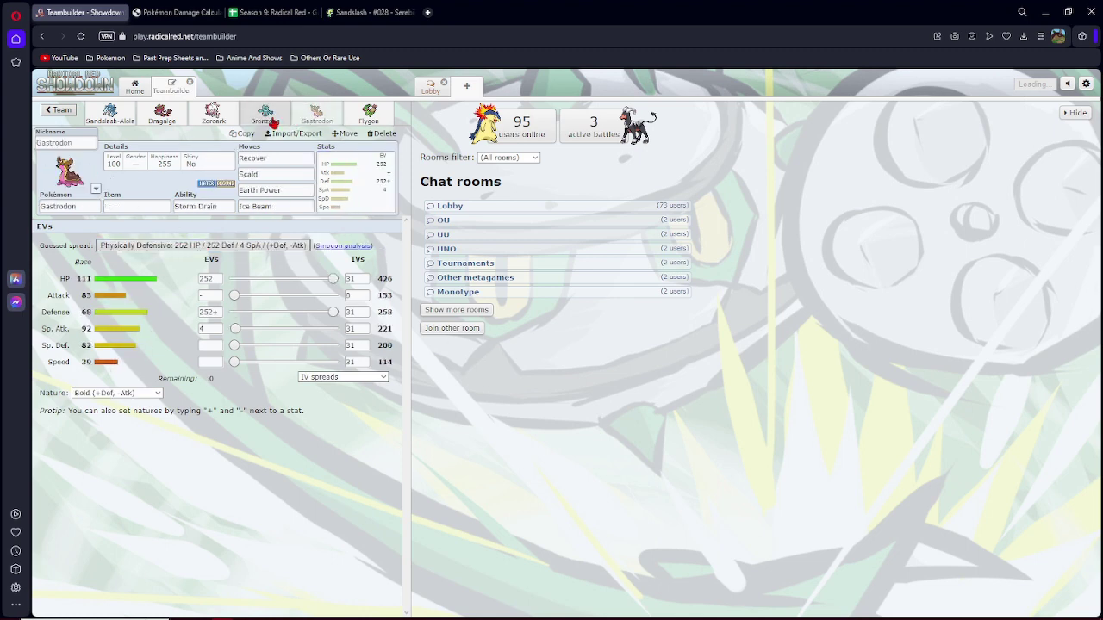
{"action": "left_click", "coordinate": [111, 114]}
{"action": "left_click", "coordinate": [162, 114]}
{"action": "left_click", "coordinate": [110, 114]}
{"action": "left_click", "coordinate": [162, 114]}
{"action": "left_click", "coordinate": [110, 113]}
{"action": "left_click", "coordinate": [162, 113]}
{"action": "left_click", "coordinate": [318, 114]}
{"action": "left_click", "coordinate": [162, 114]}
{"action": "left_click", "coordinate": [317, 114]}
{"action": "left_click", "coordinate": [81, 206]}
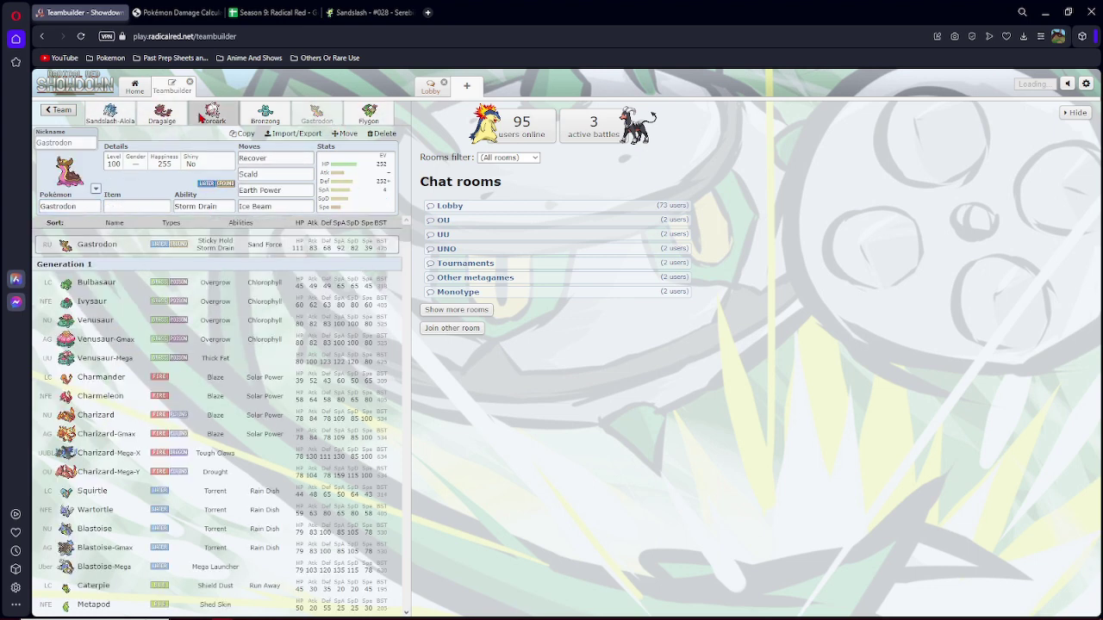
{"action": "left_click", "coordinate": [213, 113]}
{"action": "left_click", "coordinate": [266, 113]}
{"action": "left_click", "coordinate": [69, 207]}
{"action": "left_click", "coordinate": [317, 114]}
{"action": "left_click", "coordinate": [265, 114]}
{"action": "left_click", "coordinate": [213, 113]}
{"action": "left_click", "coordinate": [162, 114]}
{"action": "left_click", "coordinate": [110, 114]}
{"action": "left_click", "coordinate": [162, 113]}
{"action": "left_click", "coordinate": [213, 114]}
{"action": "left_click", "coordinate": [265, 114]}
{"action": "left_click", "coordinate": [317, 113]}
{"action": "left_click", "coordinate": [371, 115]}
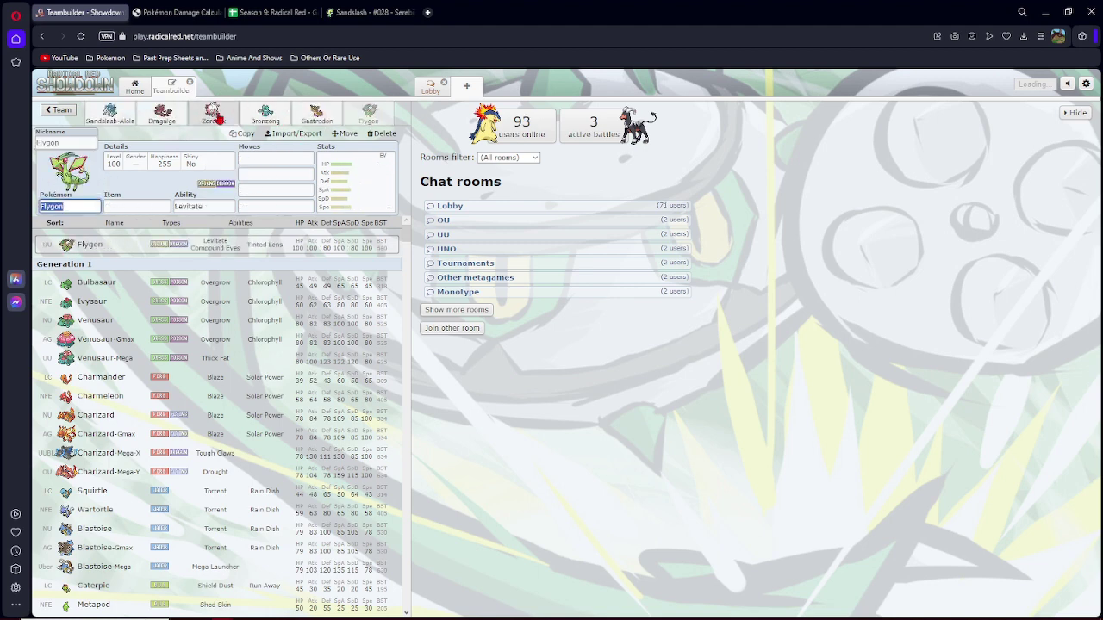
{"action": "left_click", "coordinate": [244, 115]}
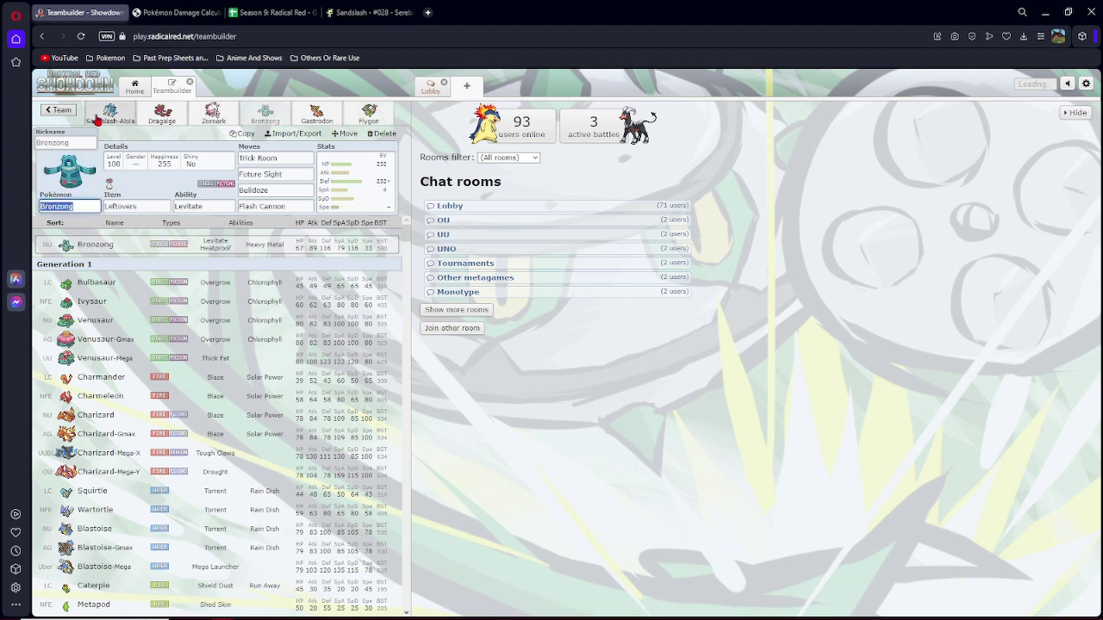
{"action": "left_click", "coordinate": [371, 114]}
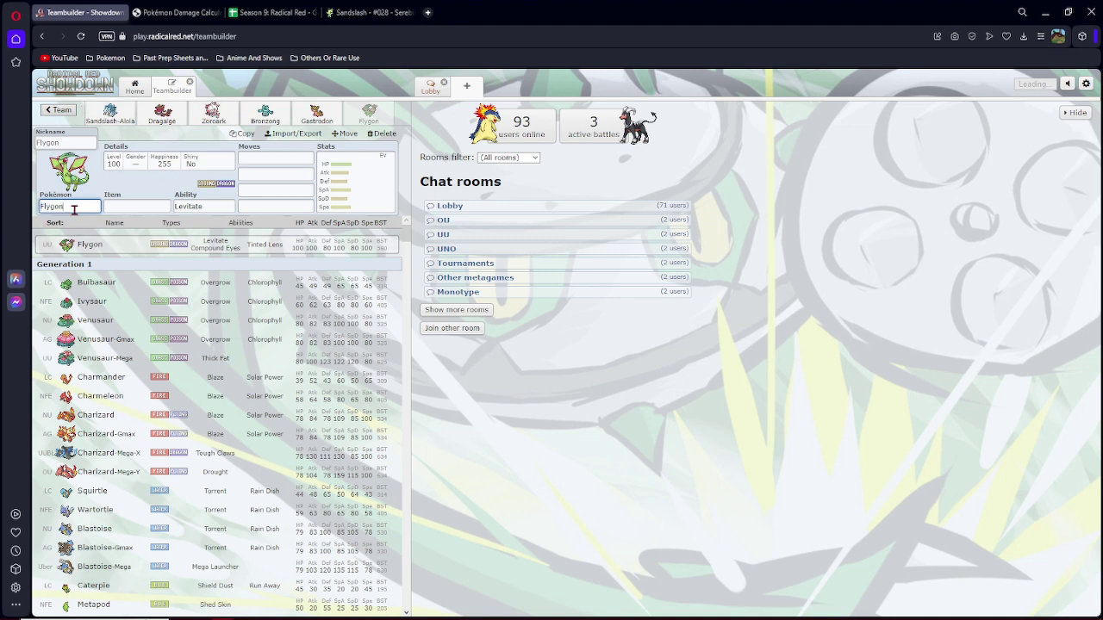
{"action": "type", "text": "honchkrow"}
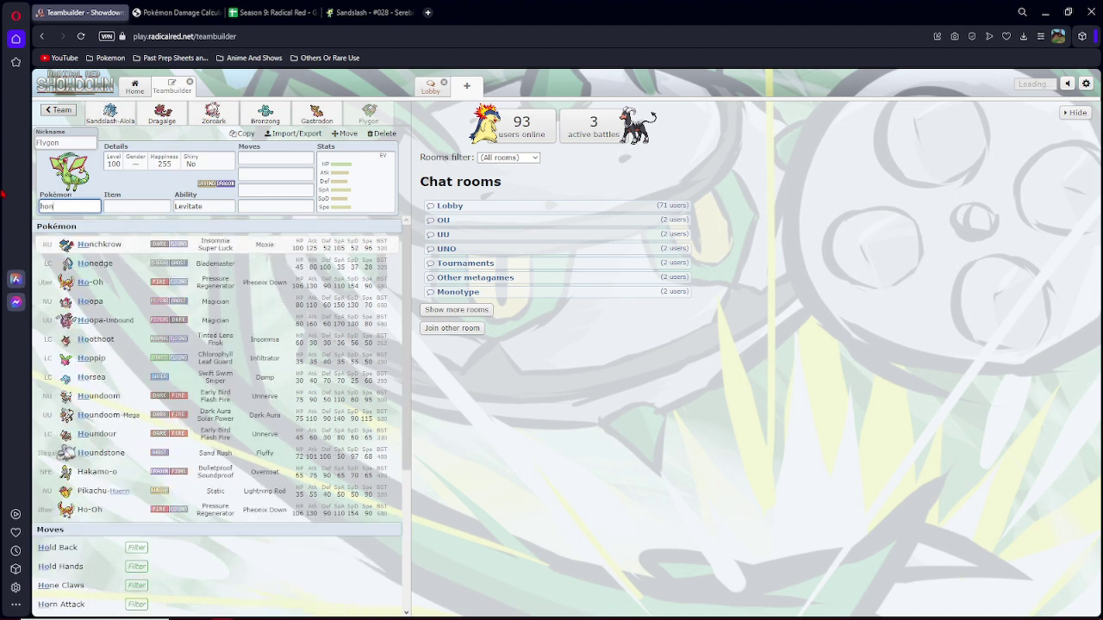
Swap Flygon for Honchkrow with Moxie and a Choice Scarf.
{"action": "key", "text": "Return"}
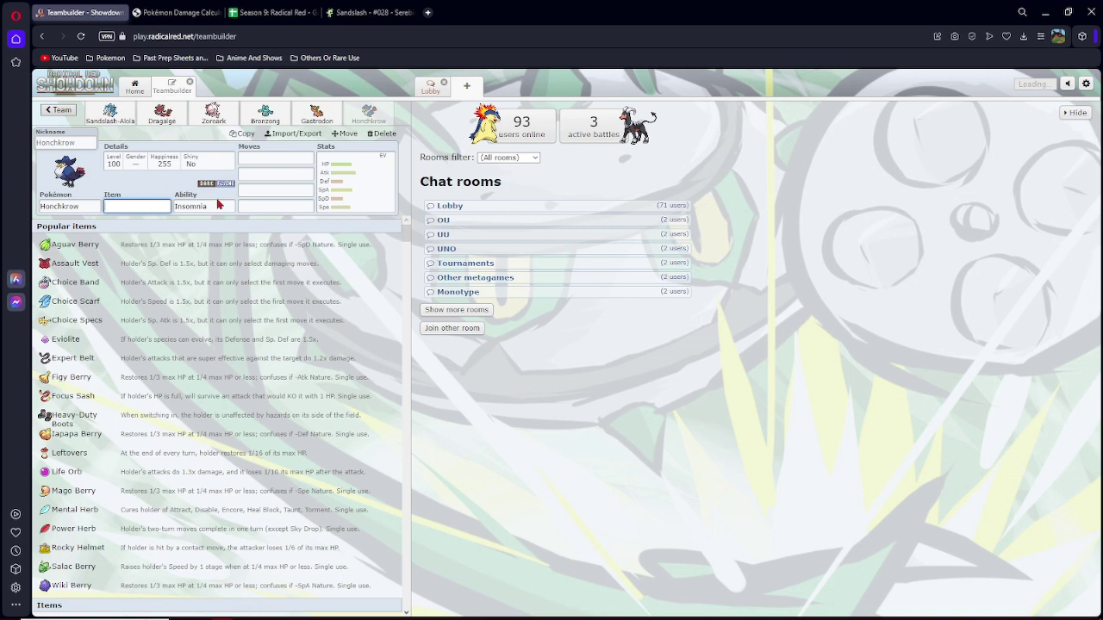
{"action": "left_click", "coordinate": [214, 206]}
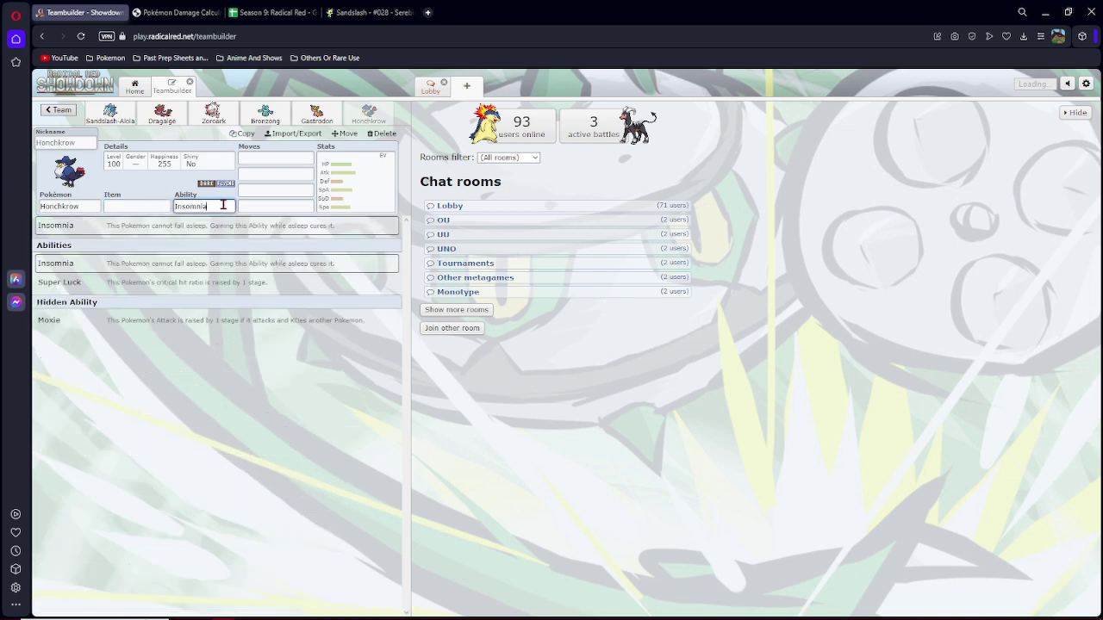
{"action": "left_click", "coordinate": [129, 321]}
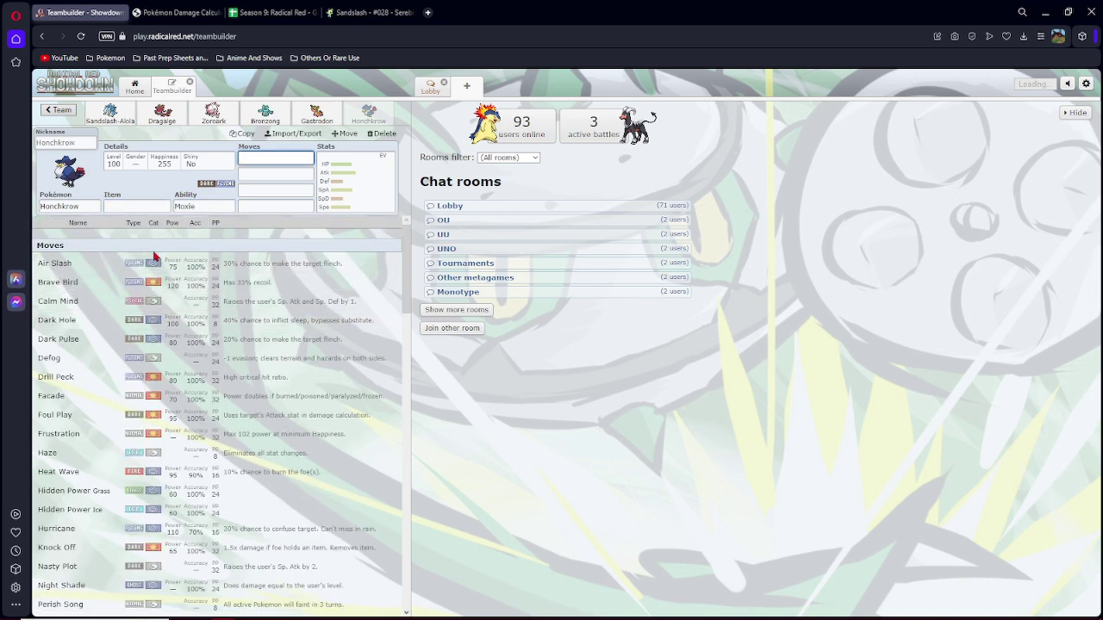
{"action": "left_click", "coordinate": [136, 205]}
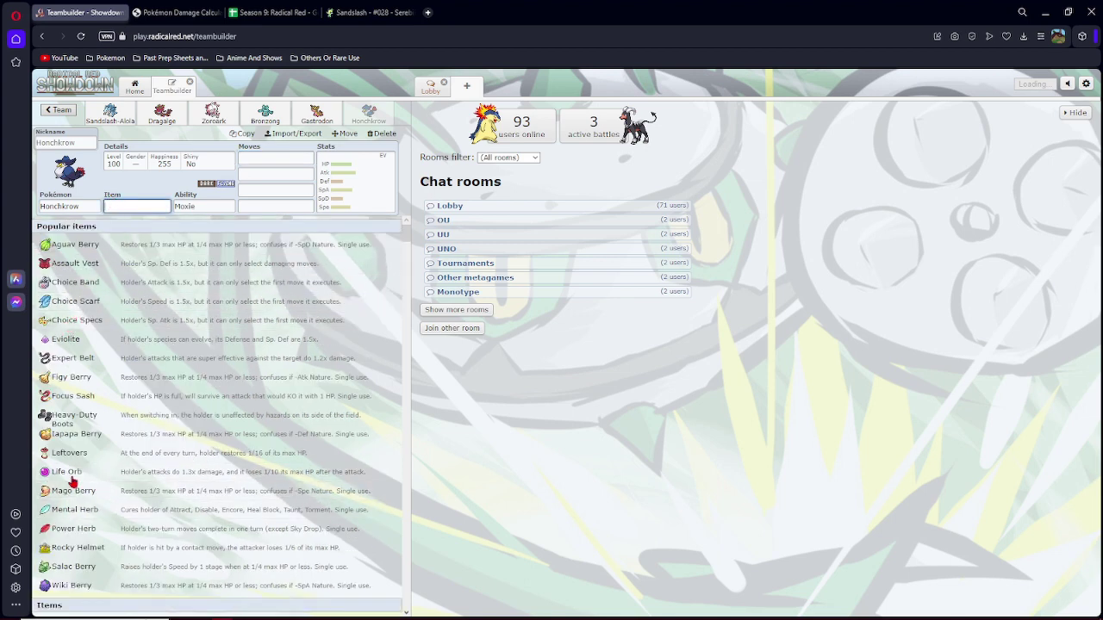
{"action": "left_click", "coordinate": [96, 300]}
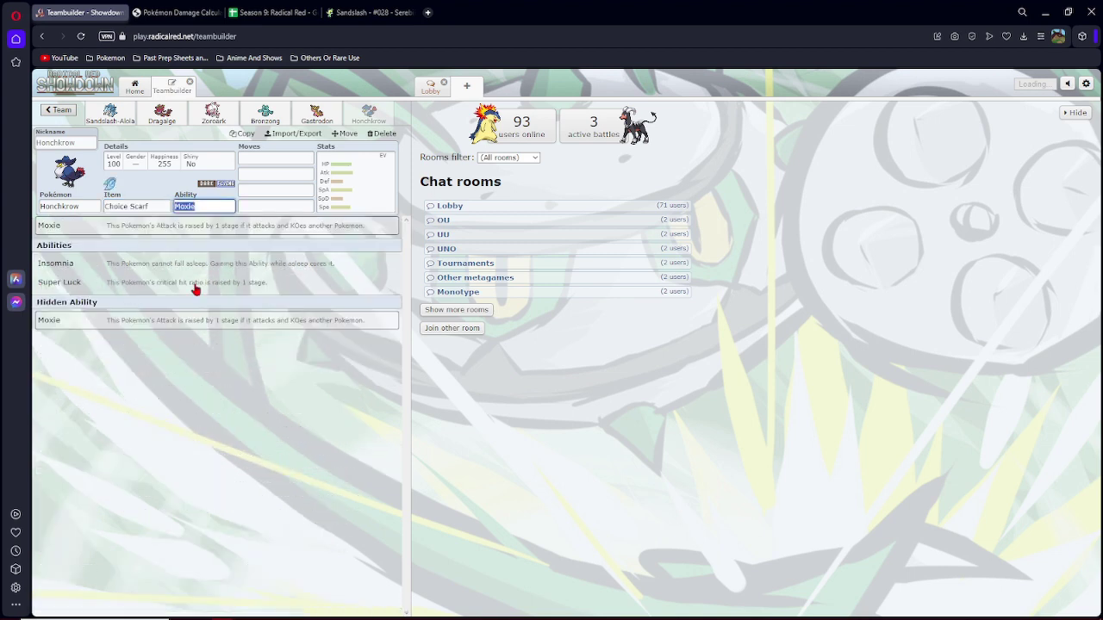
Give Honchkrow Knock Off, Brave Bird and Superpower.
{"action": "left_click", "coordinate": [274, 161]}
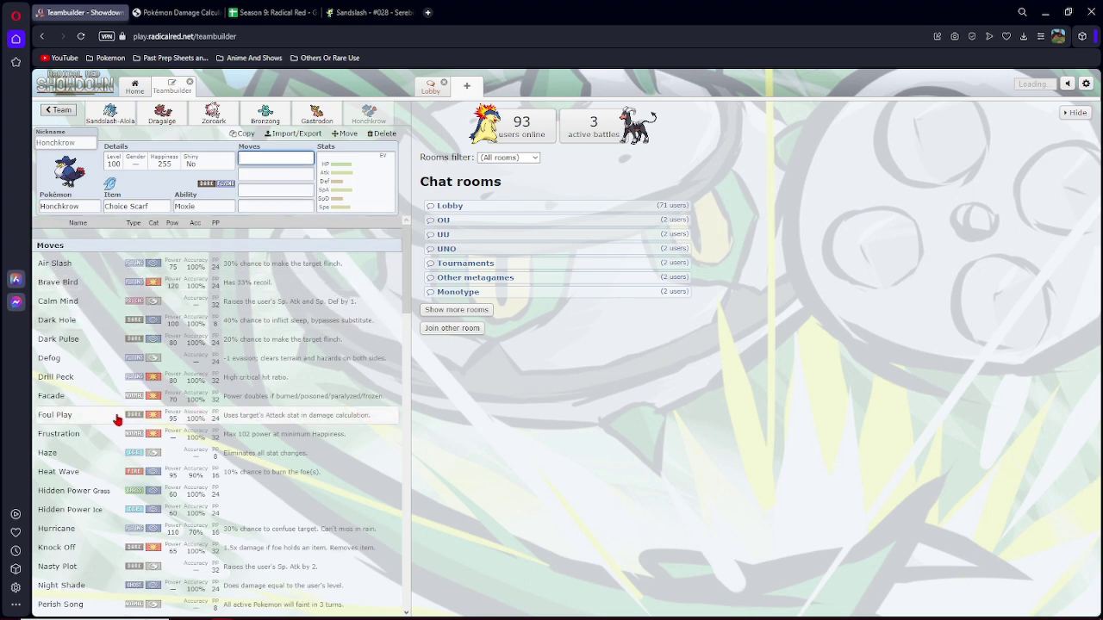
{"action": "type", "text": "knock"}
{"action": "key", "text": "Return"}
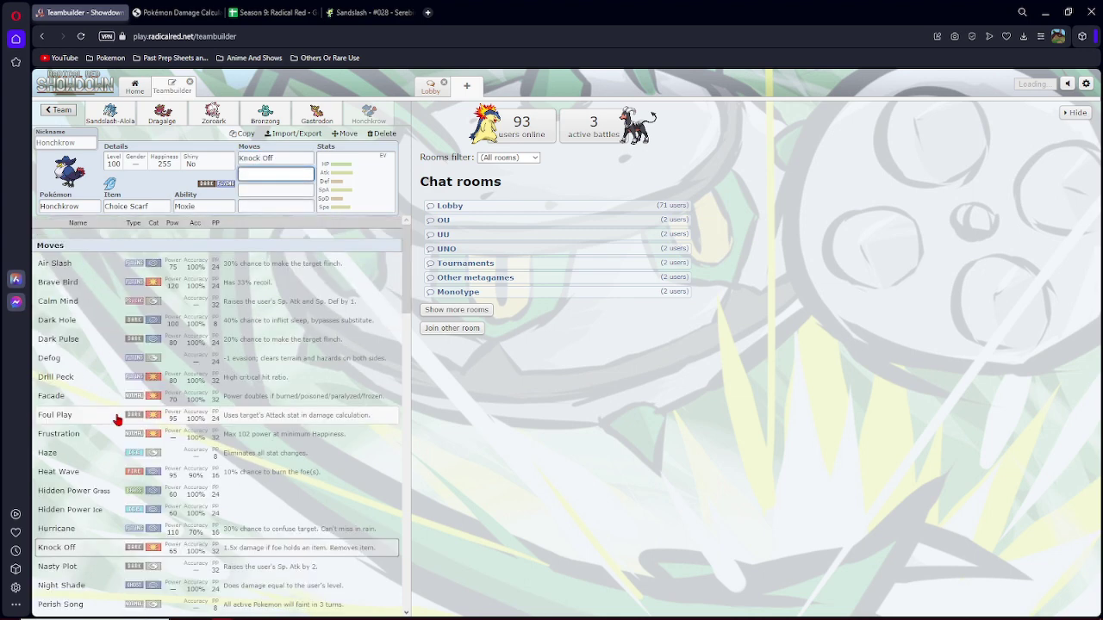
{"action": "left_click", "coordinate": [130, 285]}
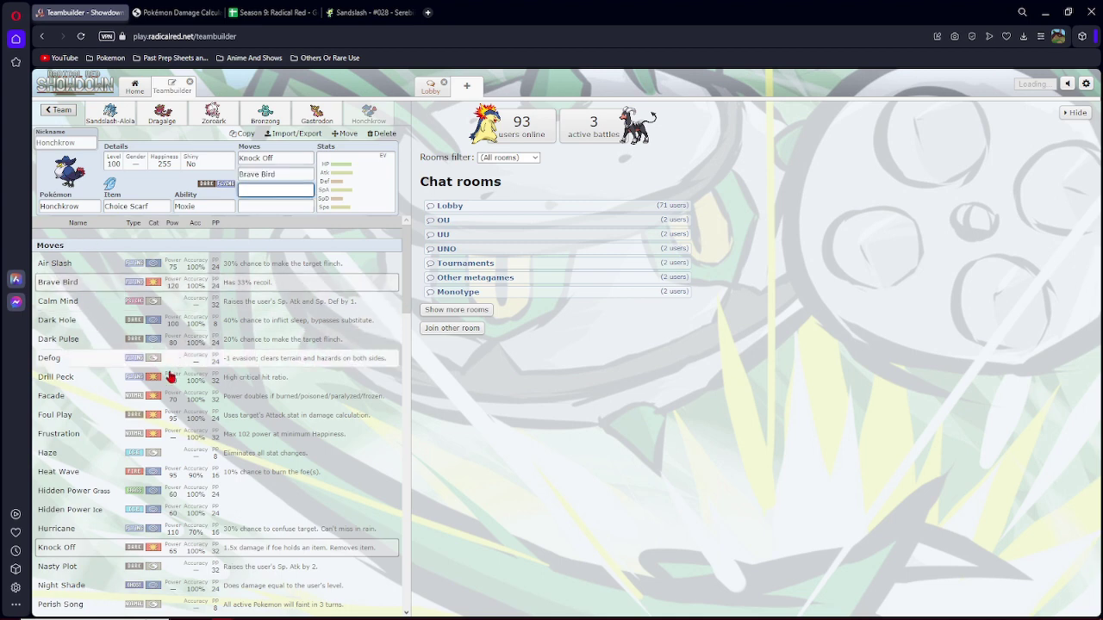
{"action": "type", "text": "su"}
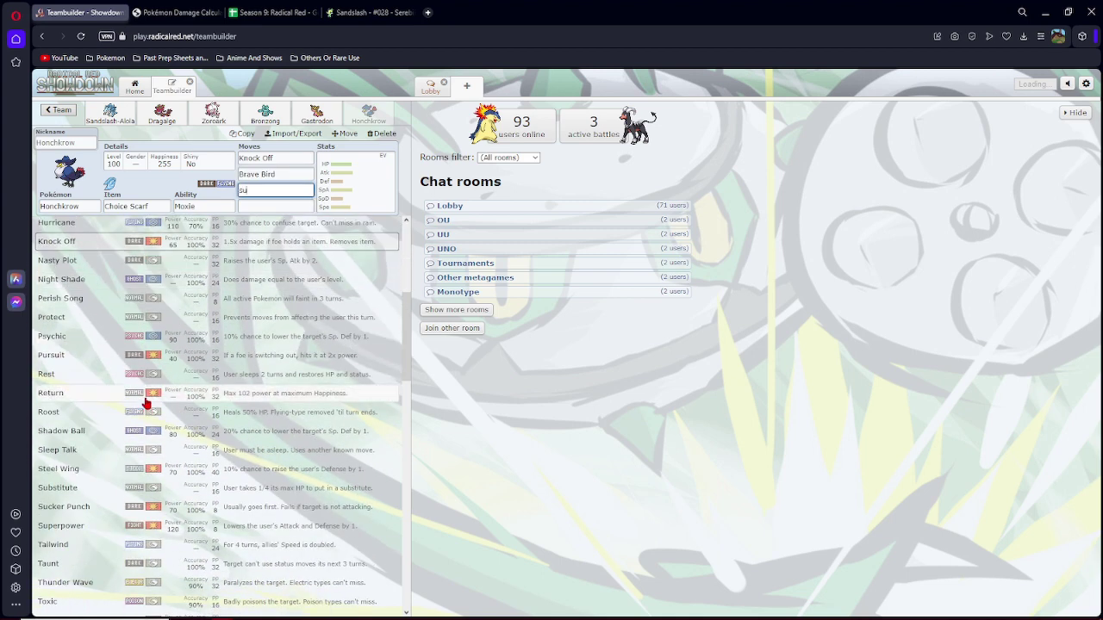
{"action": "type", "text": "per"}
{"action": "key", "text": "Return"}
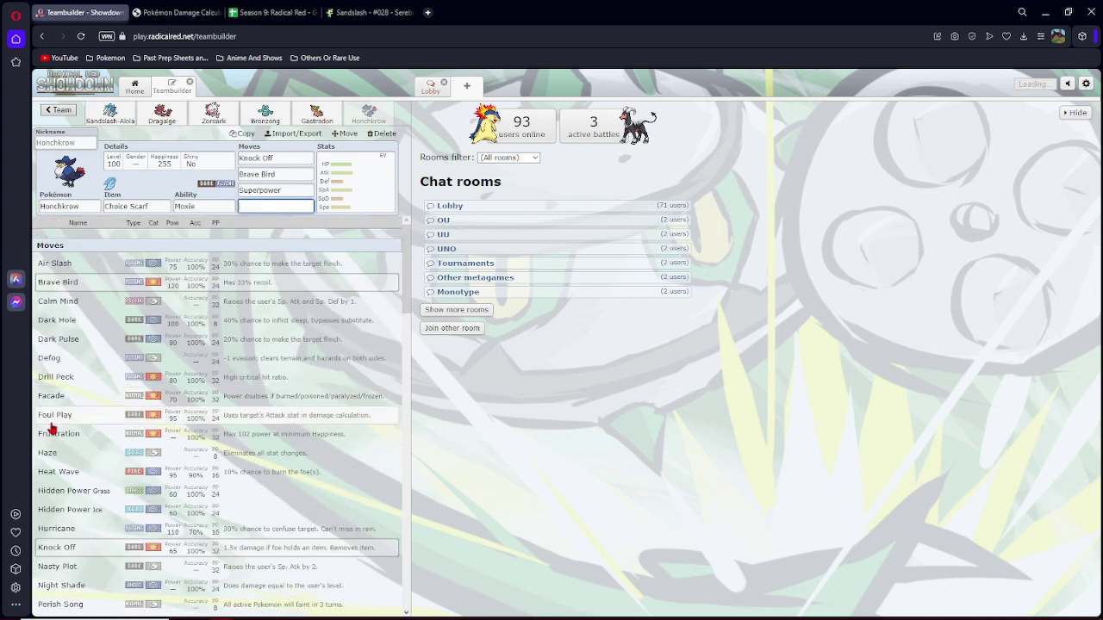
{"action": "scroll", "coordinate": [52, 428], "scroll_direction": "down", "scroll_amount": 2}
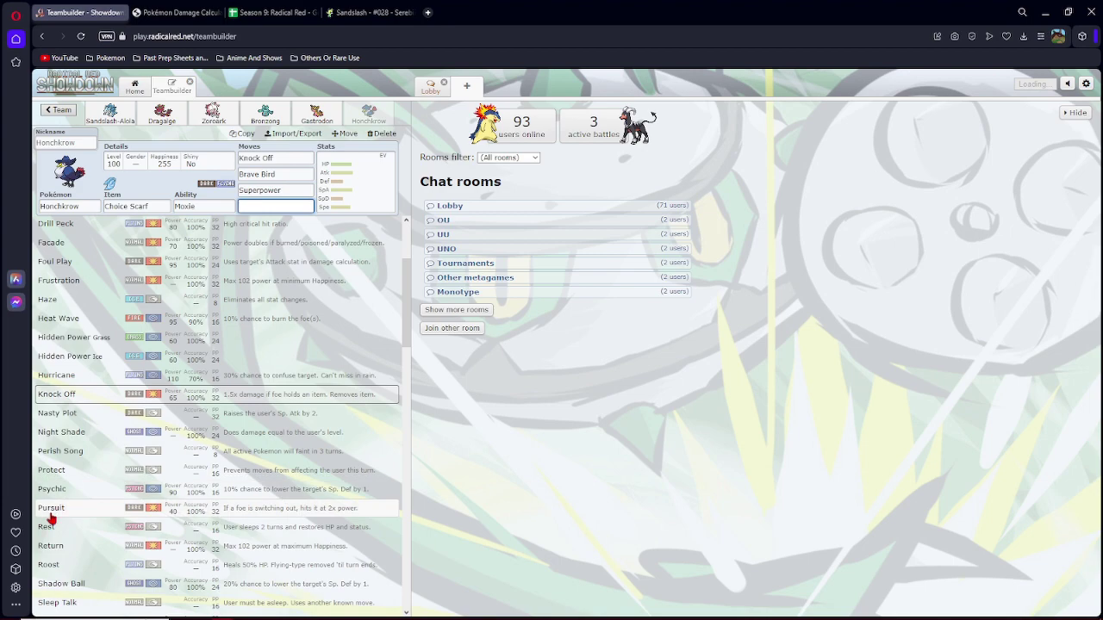
{"action": "scroll", "coordinate": [52, 517], "scroll_direction": "down", "scroll_amount": 5}
{"action": "scroll", "coordinate": [50, 465], "scroll_direction": "down", "scroll_amount": 5}
{"action": "scroll", "coordinate": [49, 463], "scroll_direction": "down", "scroll_amount": 2}
{"action": "scroll", "coordinate": [49, 463], "scroll_direction": "down", "scroll_amount": 5}
{"action": "scroll", "coordinate": [49, 463], "scroll_direction": "down", "scroll_amount": 5}
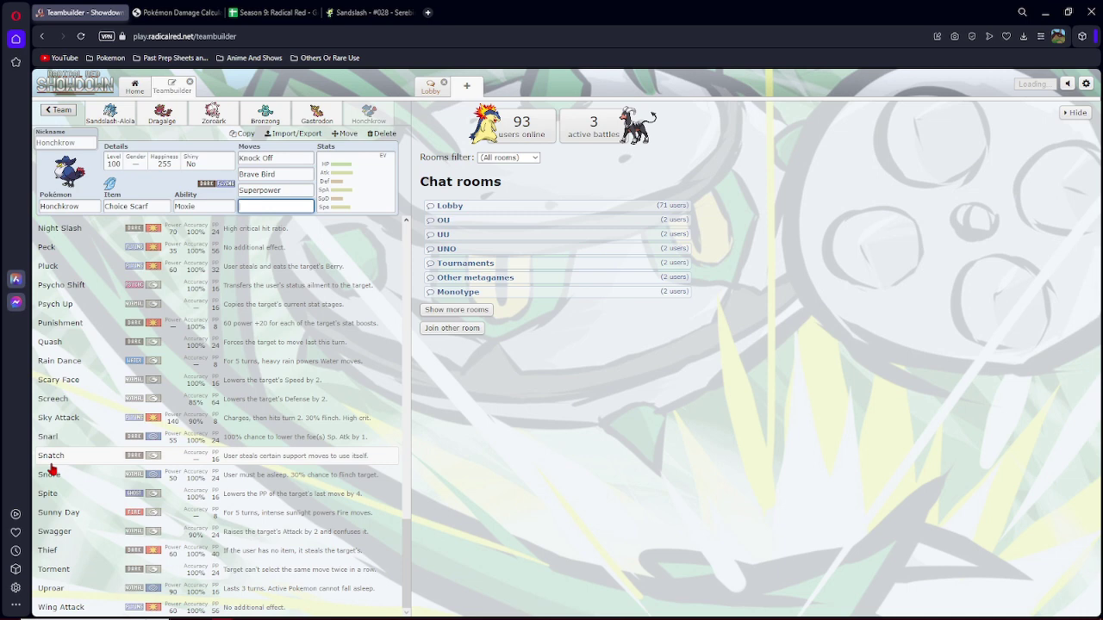
{"action": "scroll", "coordinate": [52, 468], "scroll_direction": "up", "scroll_amount": 5}
{"action": "scroll", "coordinate": [87, 430], "scroll_direction": "up", "scroll_amount": 3}
{"action": "scroll", "coordinate": [118, 392], "scroll_direction": "down", "scroll_amount": 3}
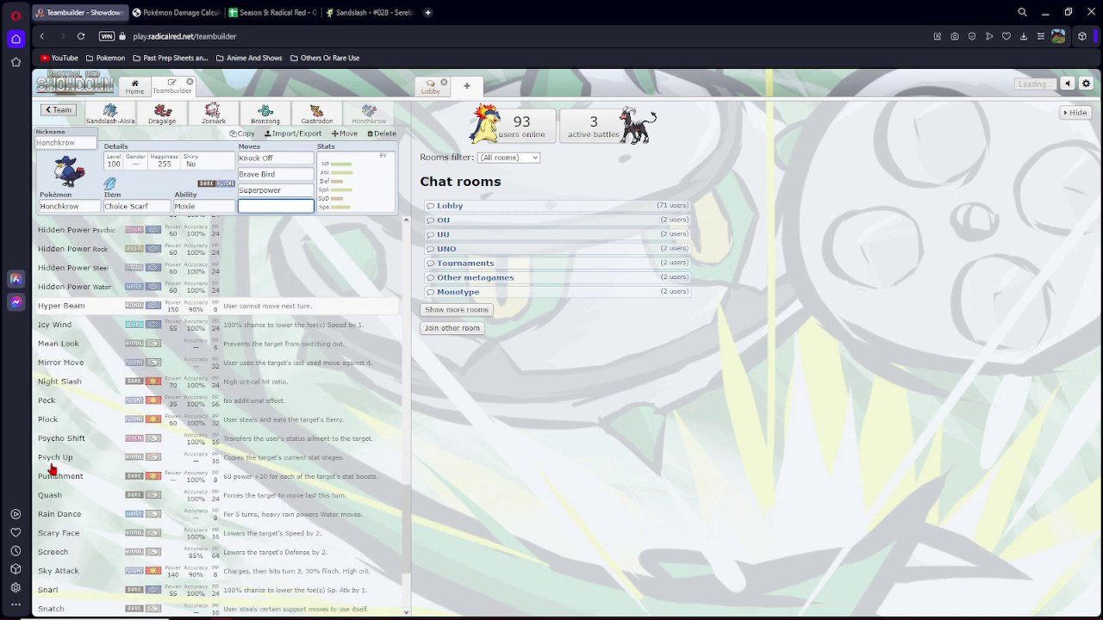
Add Night Slash as Honchkrow's fourth move, then review Bronzong, Sandslash-Alola, Dragalge and Zoroark-Hisui.
{"action": "left_click", "coordinate": [118, 382]}
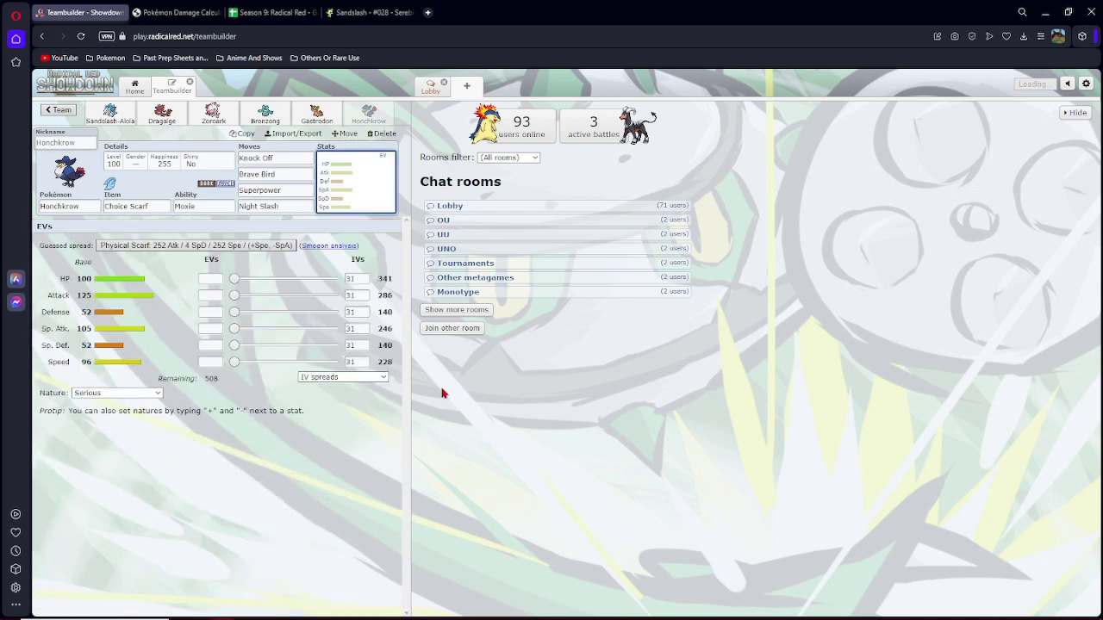
{"action": "left_click", "coordinate": [276, 159]}
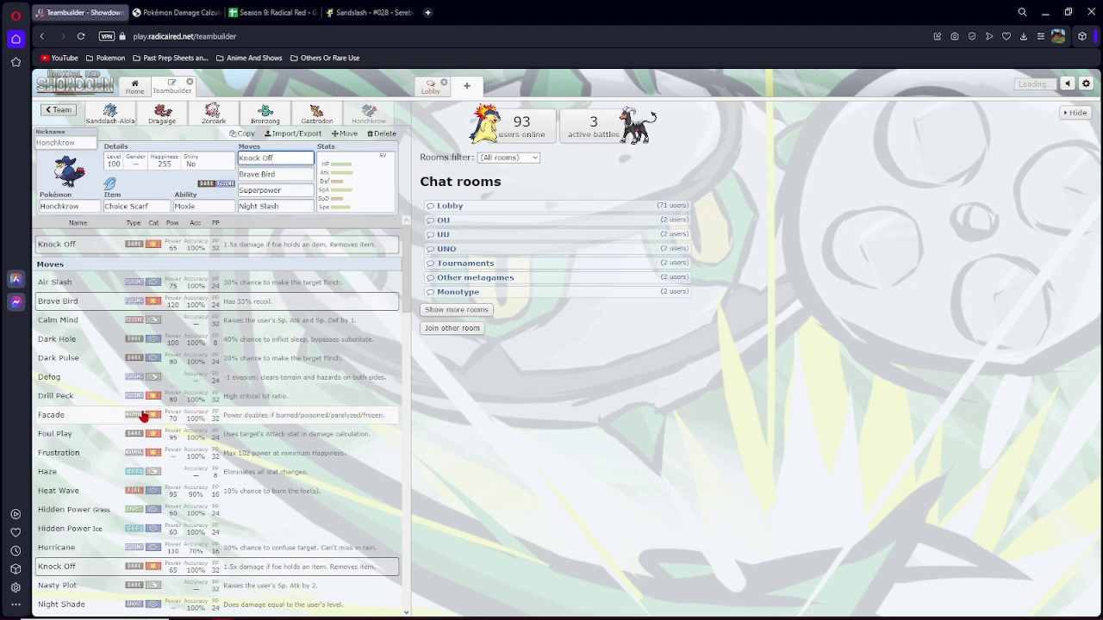
{"action": "scroll", "coordinate": [144, 416], "scroll_direction": "down", "scroll_amount": 5}
{"action": "scroll", "coordinate": [144, 416], "scroll_direction": "down", "scroll_amount": 3}
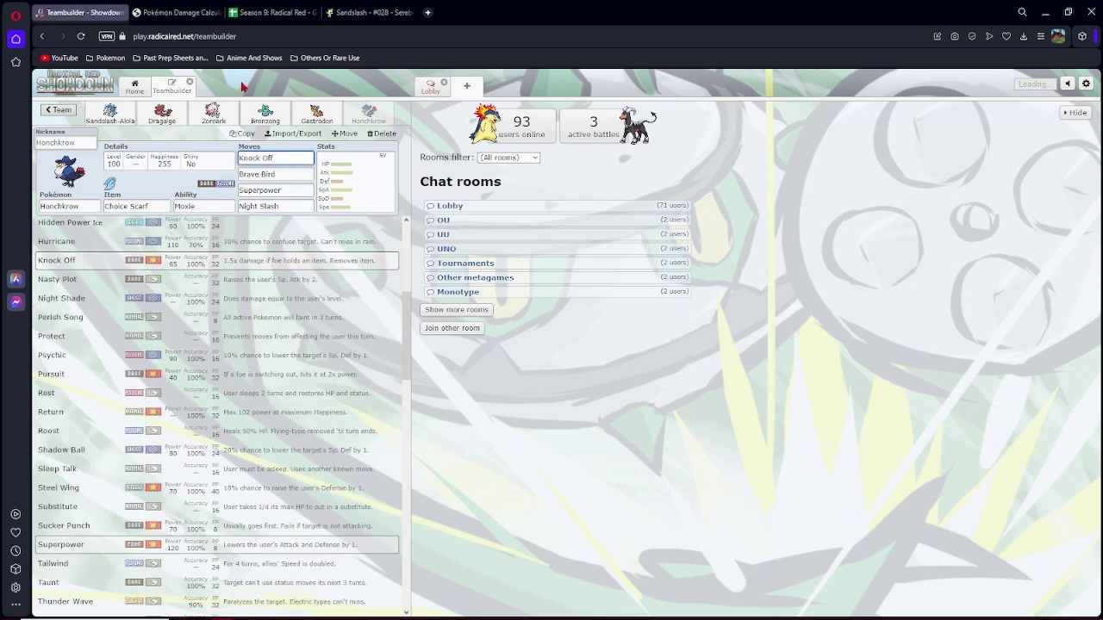
{"action": "left_click", "coordinate": [266, 113]}
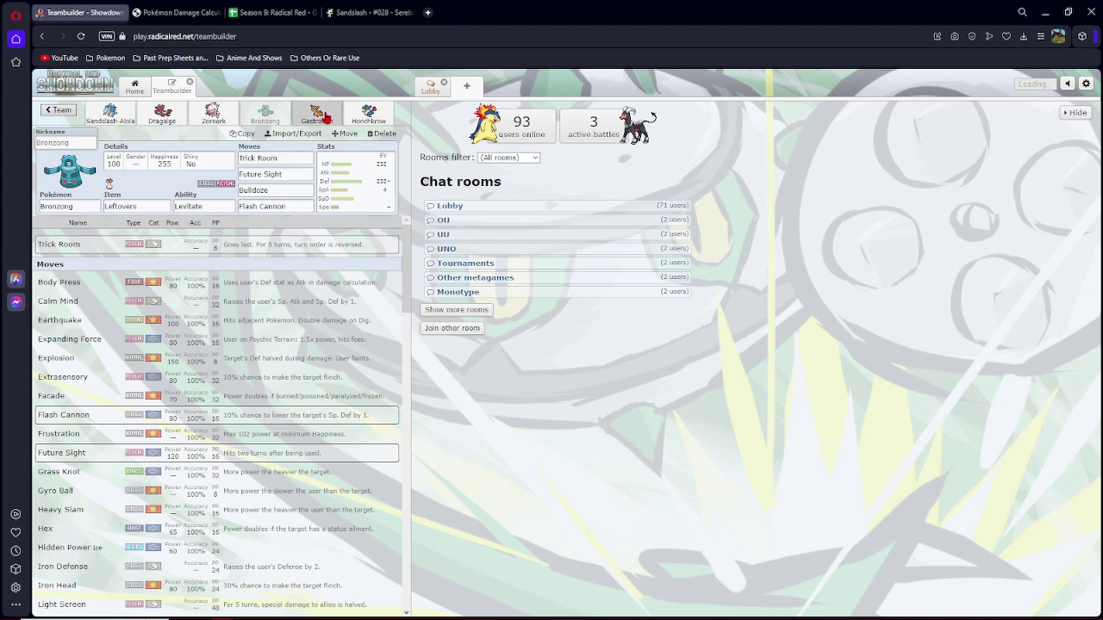
{"action": "left_click", "coordinate": [213, 113]}
{"action": "left_click", "coordinate": [162, 113]}
{"action": "left_click", "coordinate": [110, 112]}
{"action": "left_click", "coordinate": [162, 112]}
{"action": "left_click", "coordinate": [213, 113]}
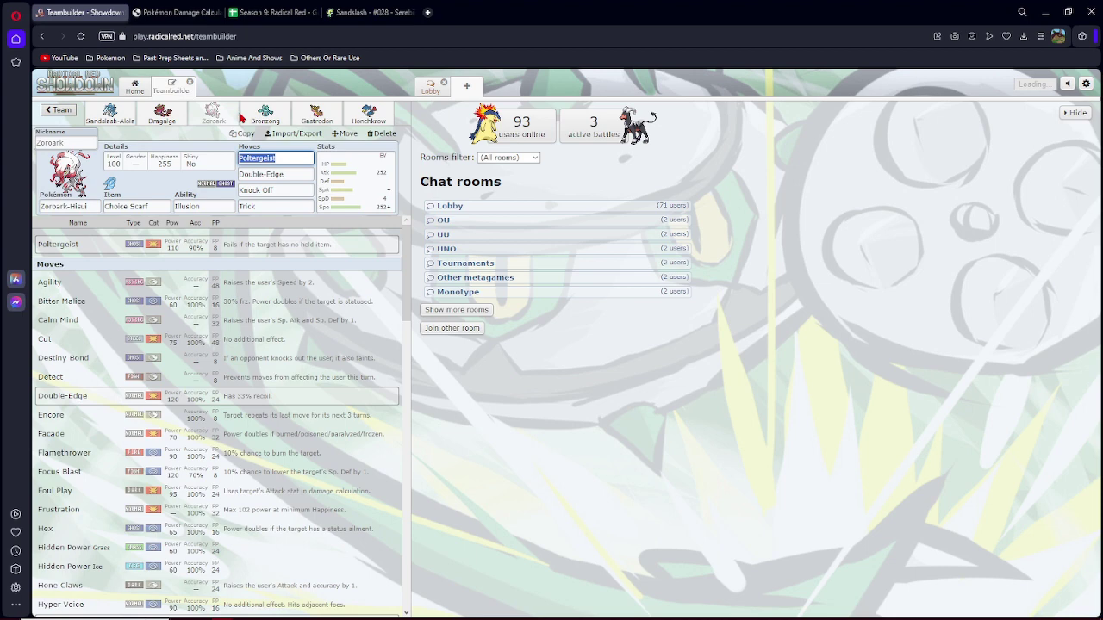
{"action": "left_click", "coordinate": [109, 113]}
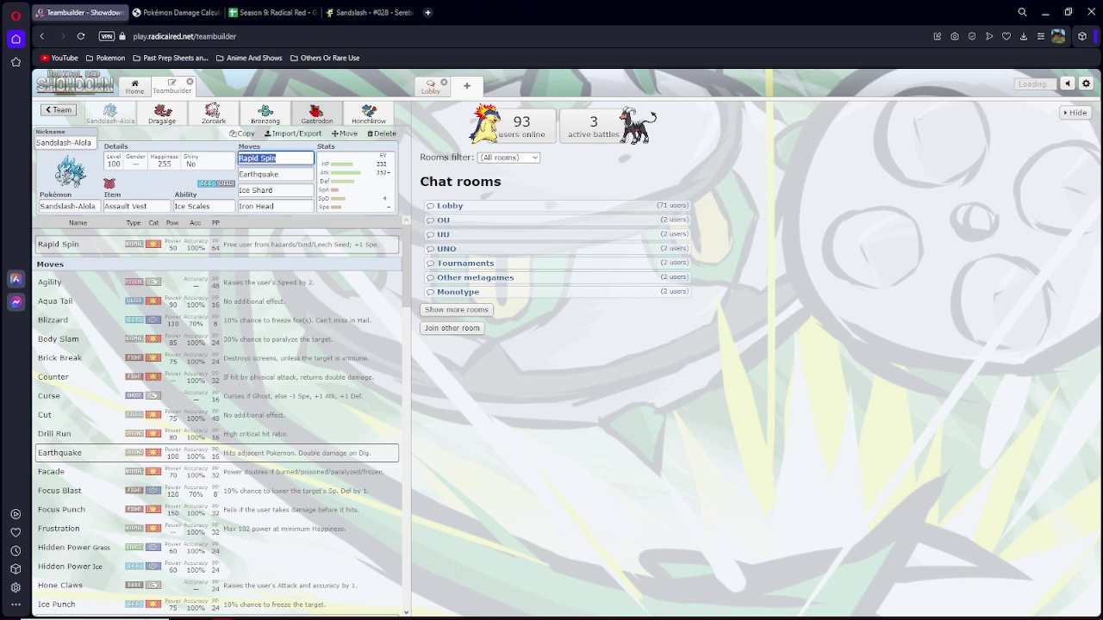
Cycle through Honchkrow, Gastrodon, Bronzong and Zoroark-Hisui sets, ending back on Honchkrow.
{"action": "left_click", "coordinate": [369, 113]}
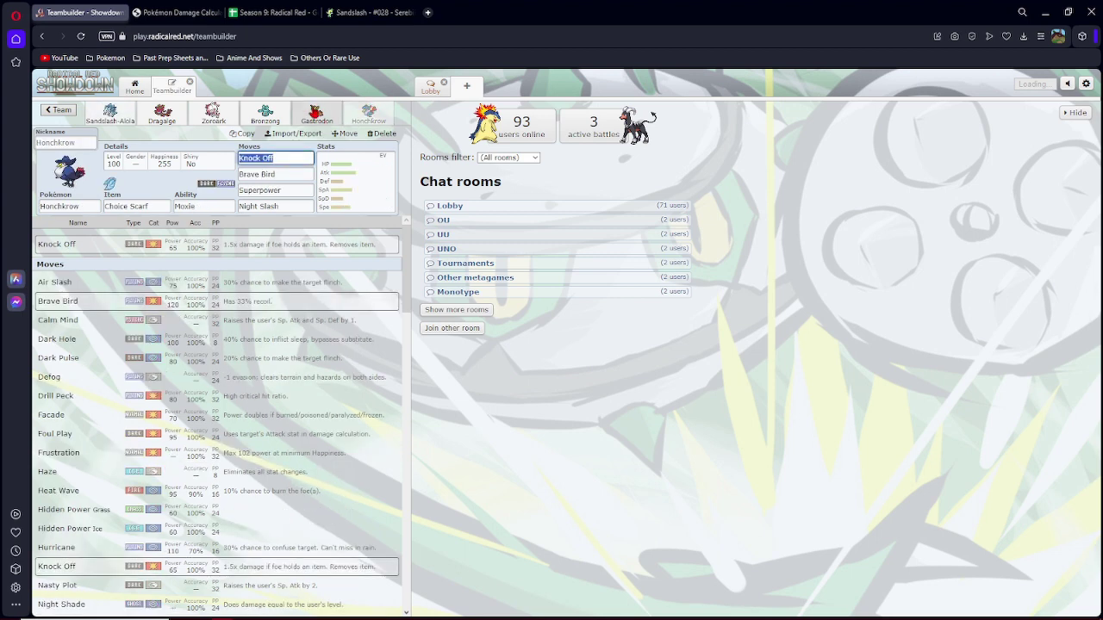
{"action": "left_click", "coordinate": [317, 113]}
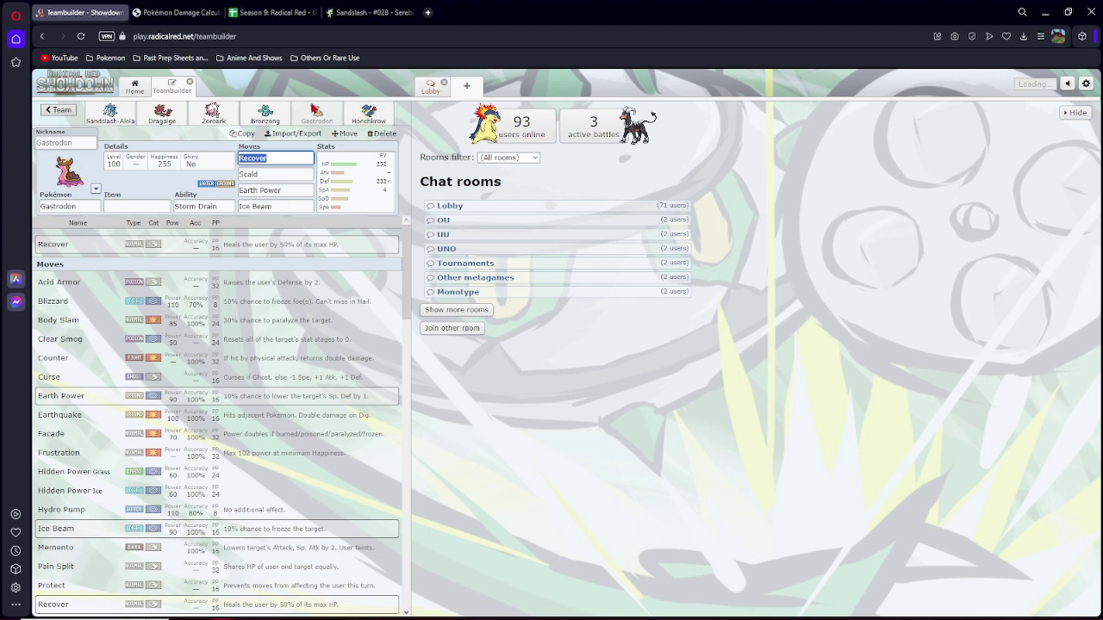
{"action": "left_click", "coordinate": [265, 113]}
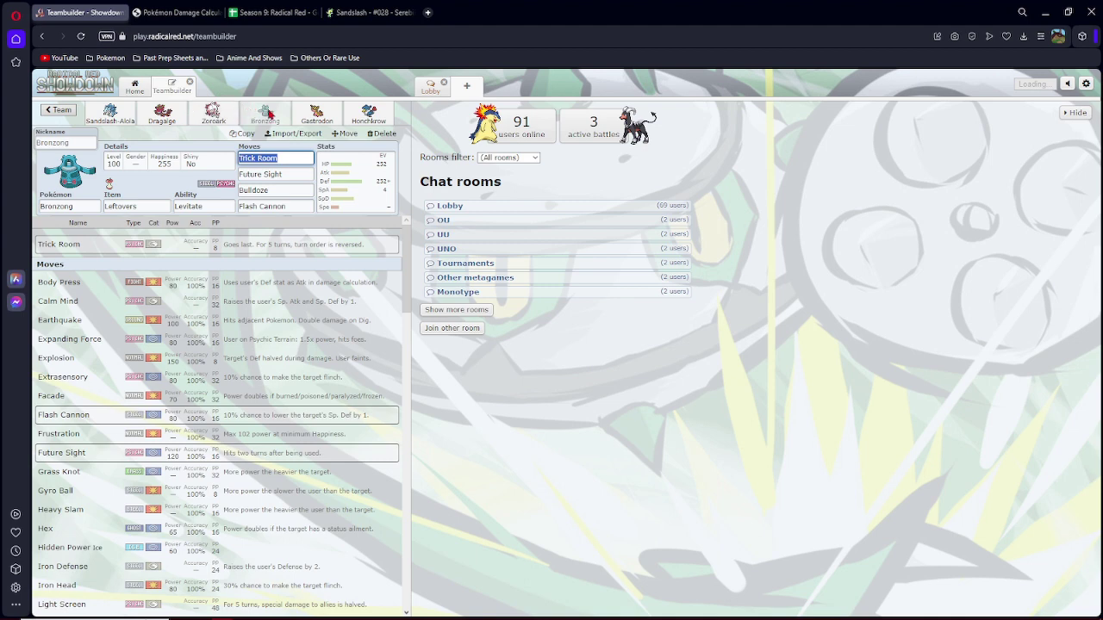
{"action": "left_click", "coordinate": [367, 114]}
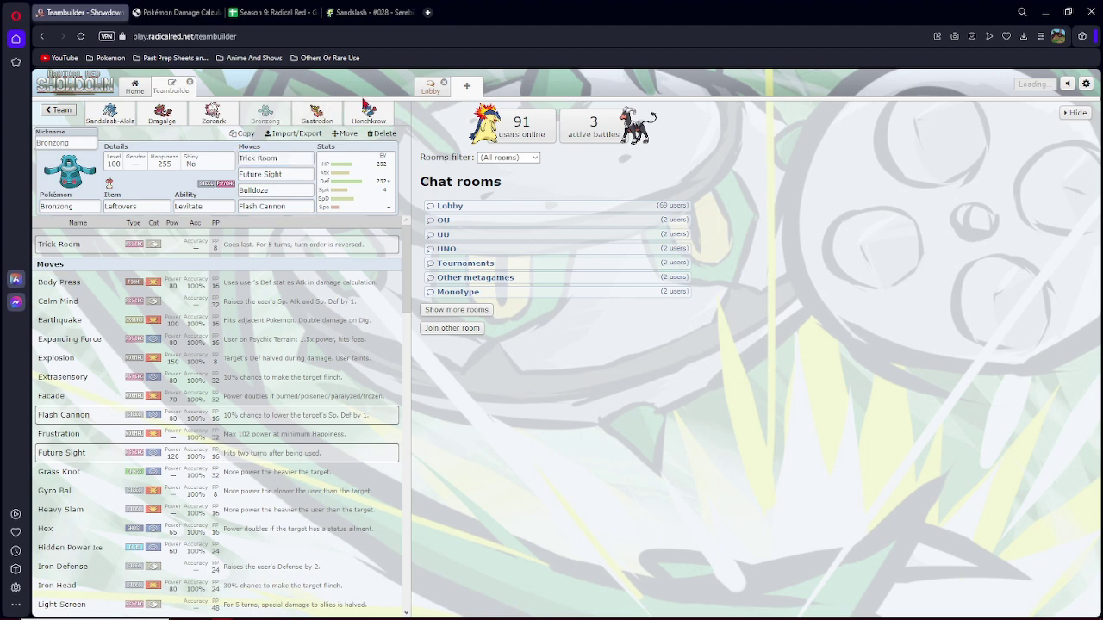
{"action": "left_click", "coordinate": [214, 114]}
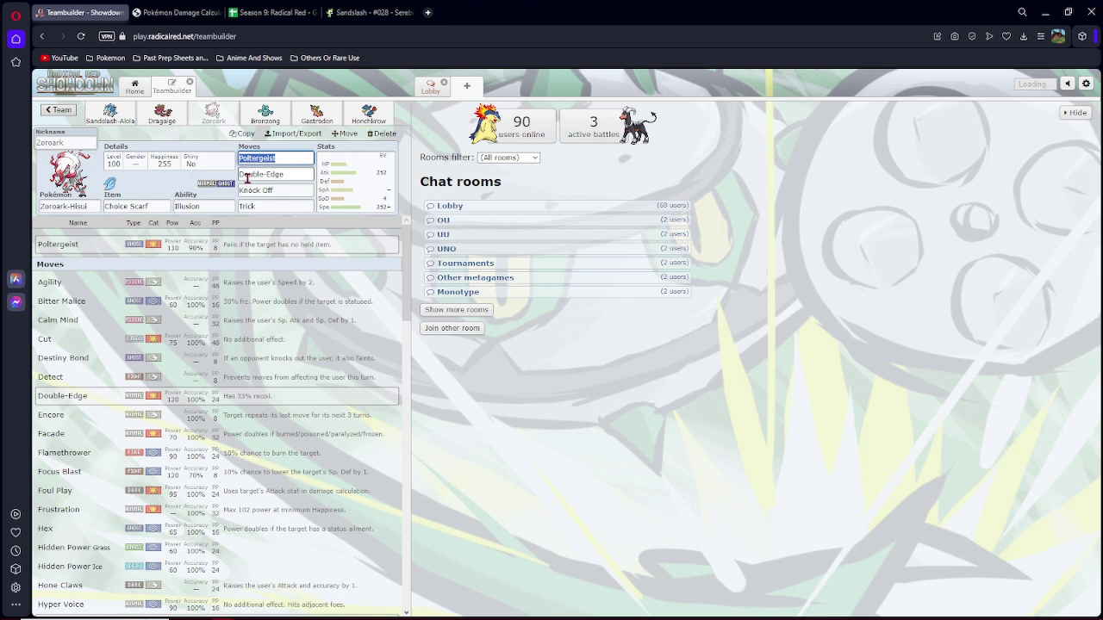
{"action": "left_click", "coordinate": [370, 114]}
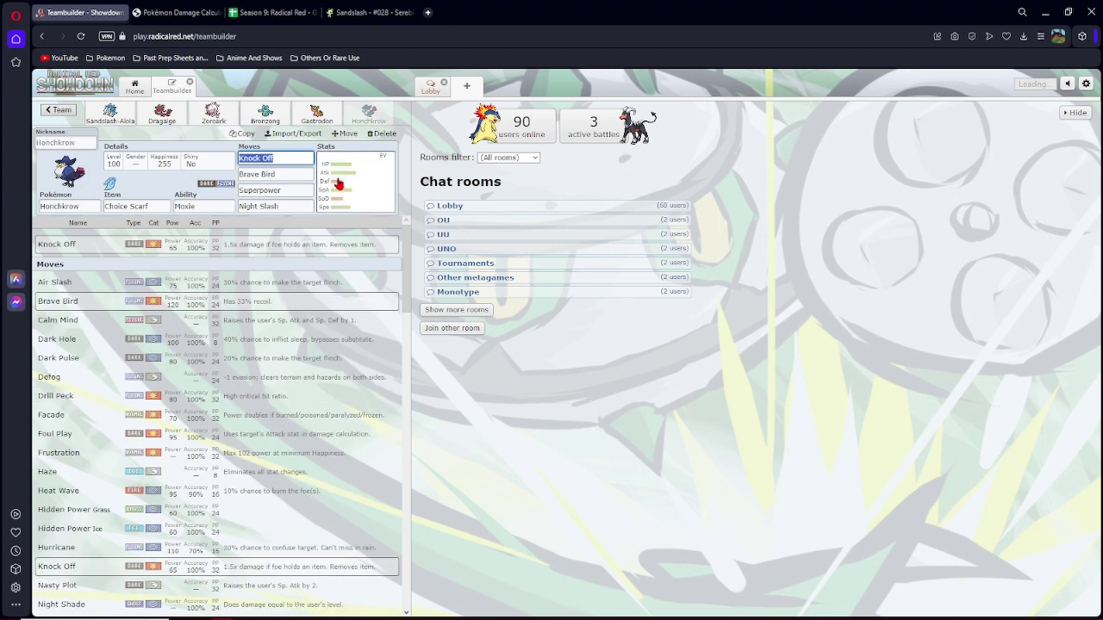
{"action": "left_click", "coordinate": [276, 206]}
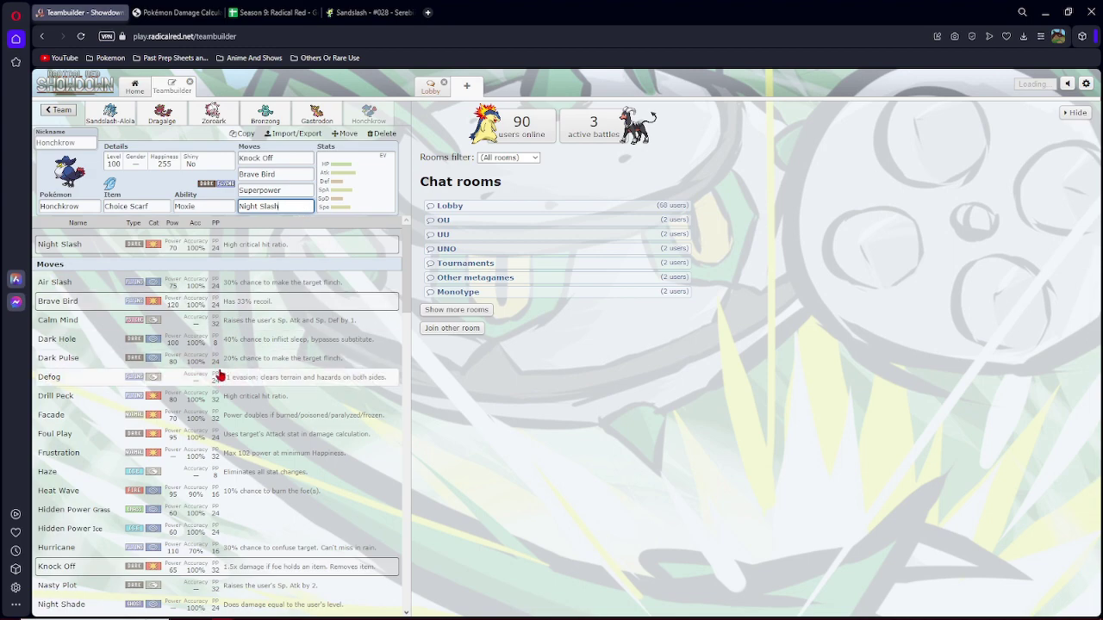
{"action": "scroll", "coordinate": [223, 377], "scroll_direction": "down", "scroll_amount": 4}
{"action": "scroll", "coordinate": [220, 377], "scroll_direction": "down", "scroll_amount": 2}
After reconsidering Superpower, swap Honchkrow's Night Slash for Sucker Punch.
{"action": "left_click", "coordinate": [289, 192]}
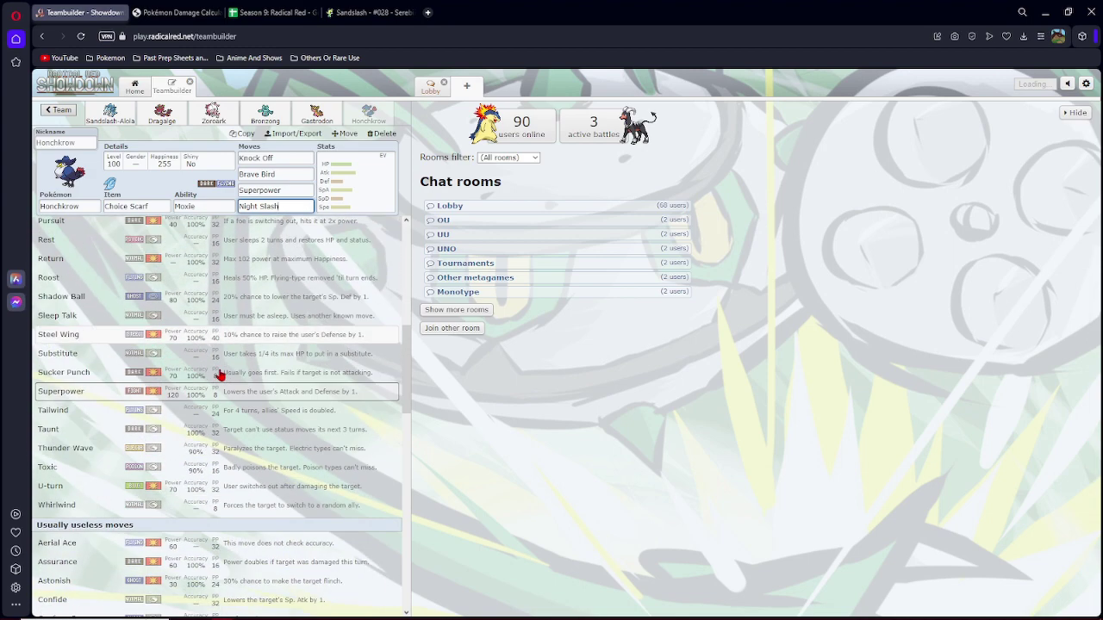
{"action": "left_click", "coordinate": [280, 205]}
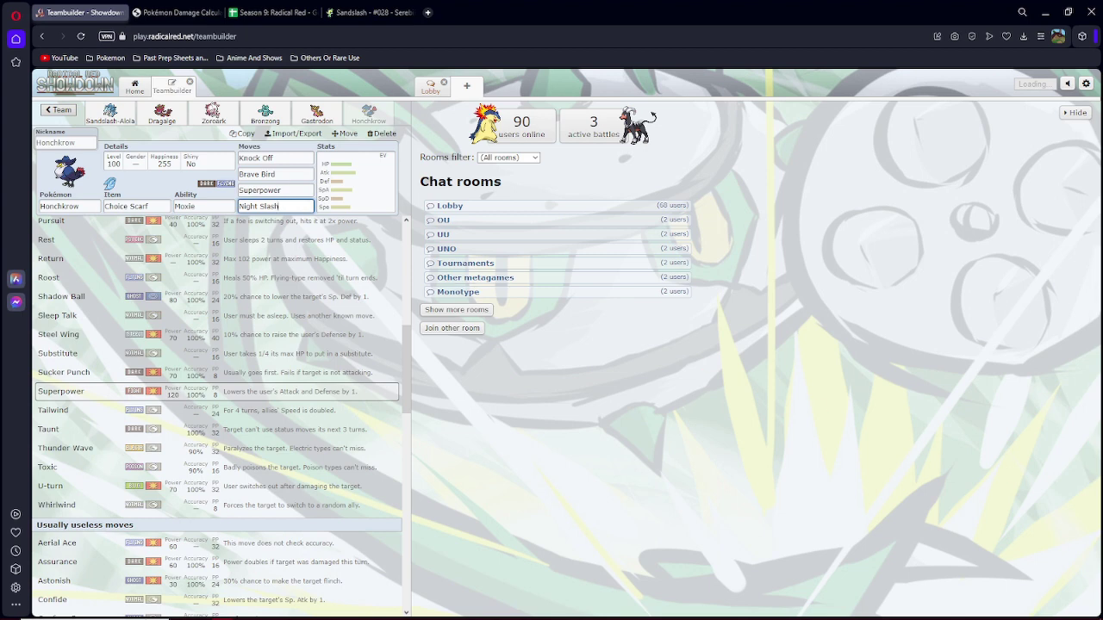
{"action": "left_click", "coordinate": [652, 116]}
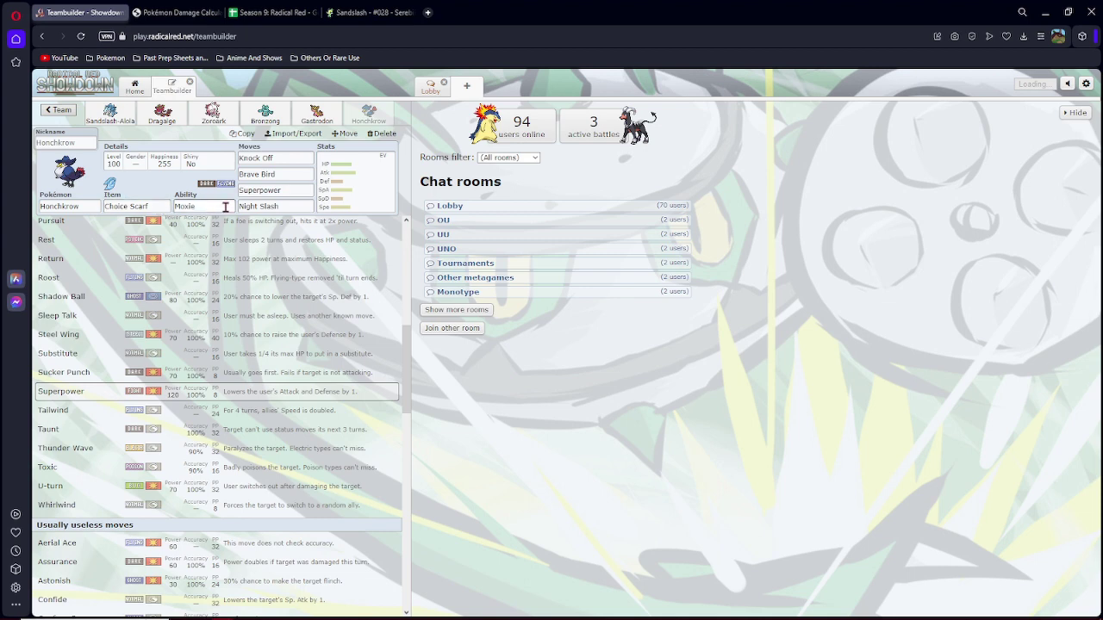
{"action": "left_click", "coordinate": [297, 205]}
{"action": "double_click", "coordinate": [297, 205]}
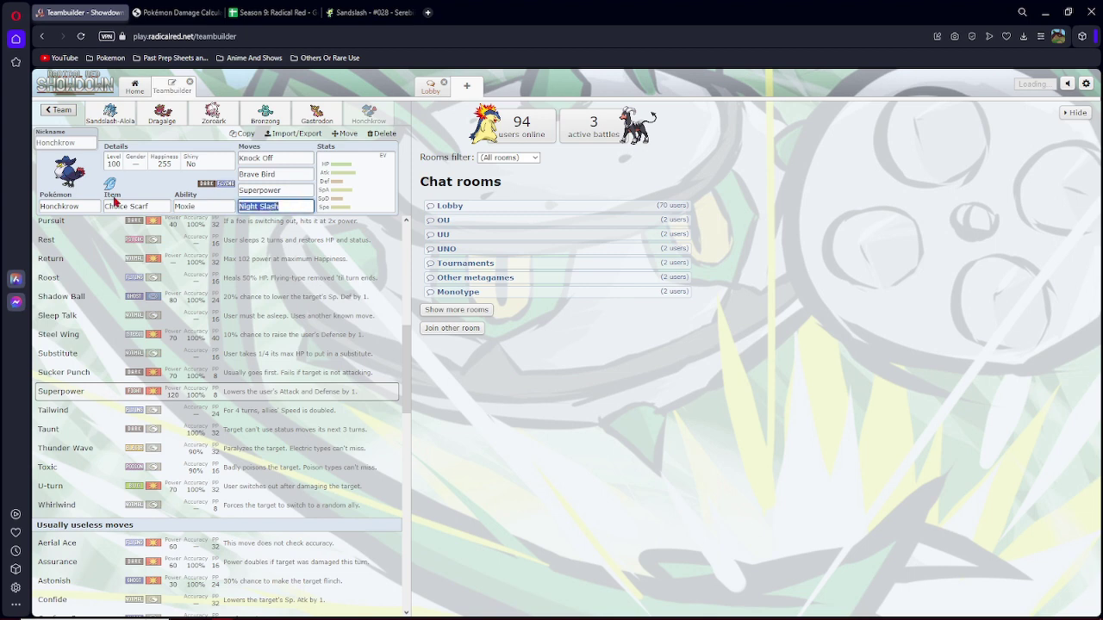
{"action": "left_click", "coordinate": [90, 373]}
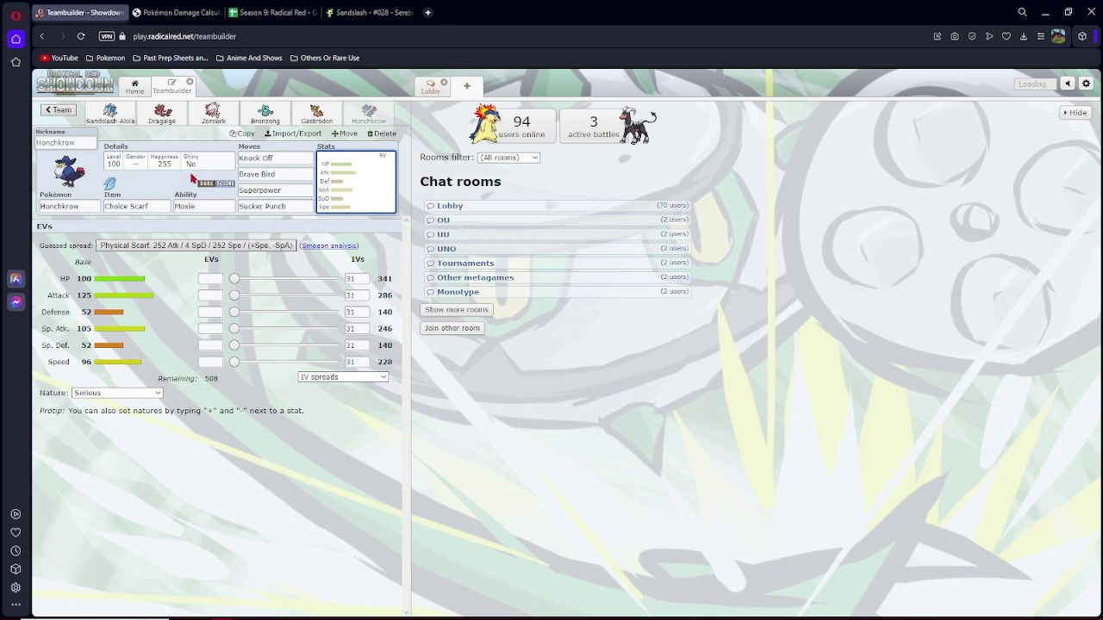
Give Honchkrow a Life Orb and the Jolly 252 Atk / 4 SpD / 252 Spe sweeper spread.
{"action": "left_click", "coordinate": [162, 208]}
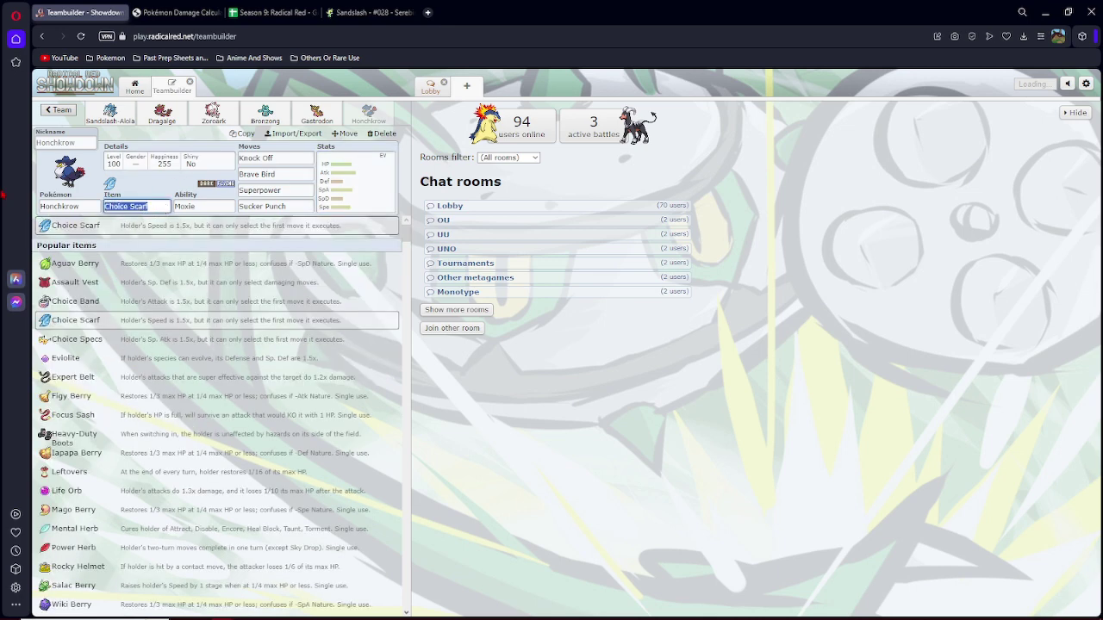
{"action": "type", "text": "life orb"}
{"action": "key", "text": "Return"}
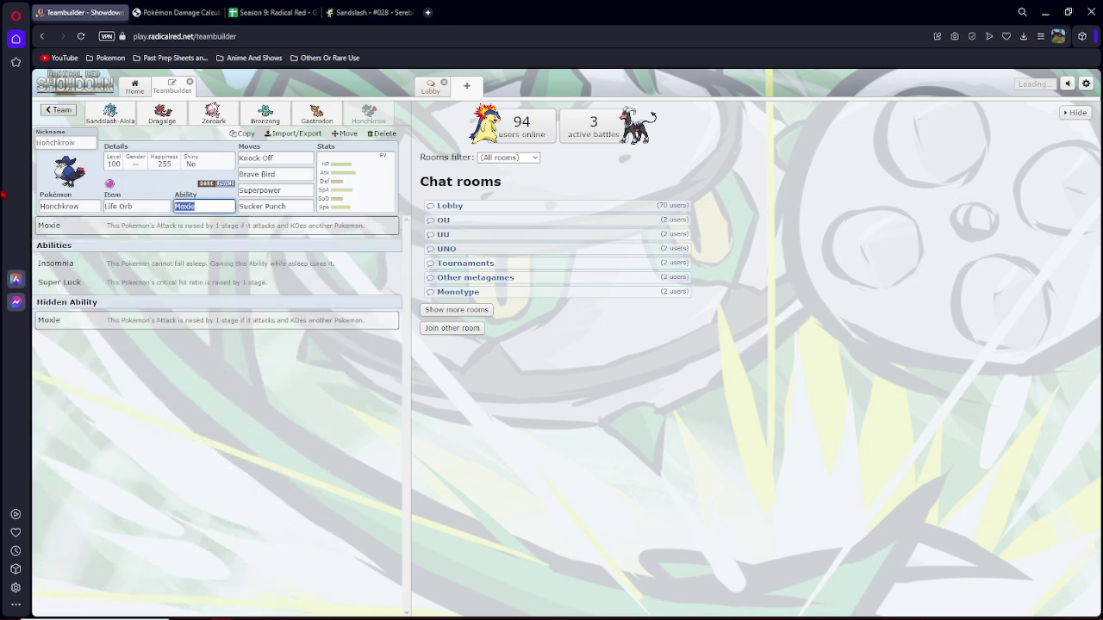
{"action": "left_click", "coordinate": [353, 181]}
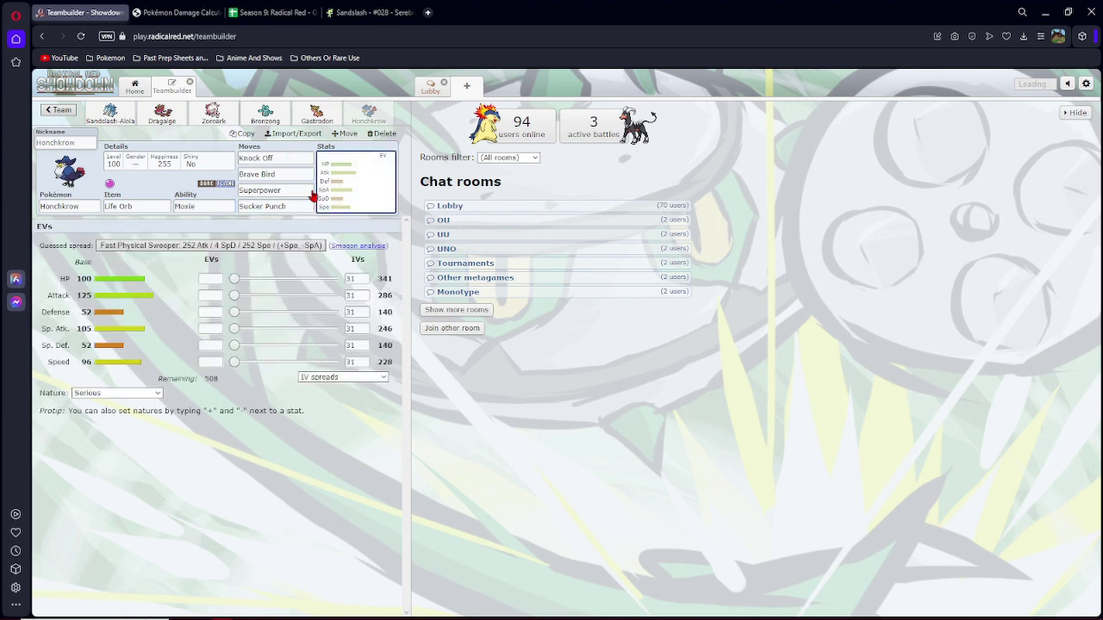
{"action": "left_click", "coordinate": [211, 246]}
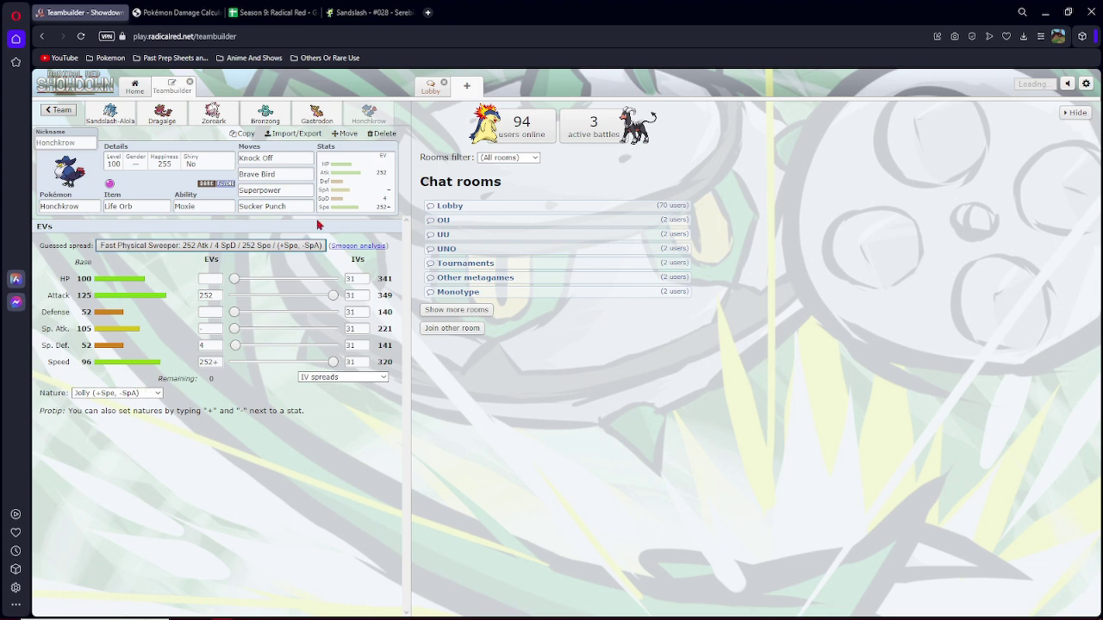
{"action": "mouse_move", "coordinate": [176, 12]}
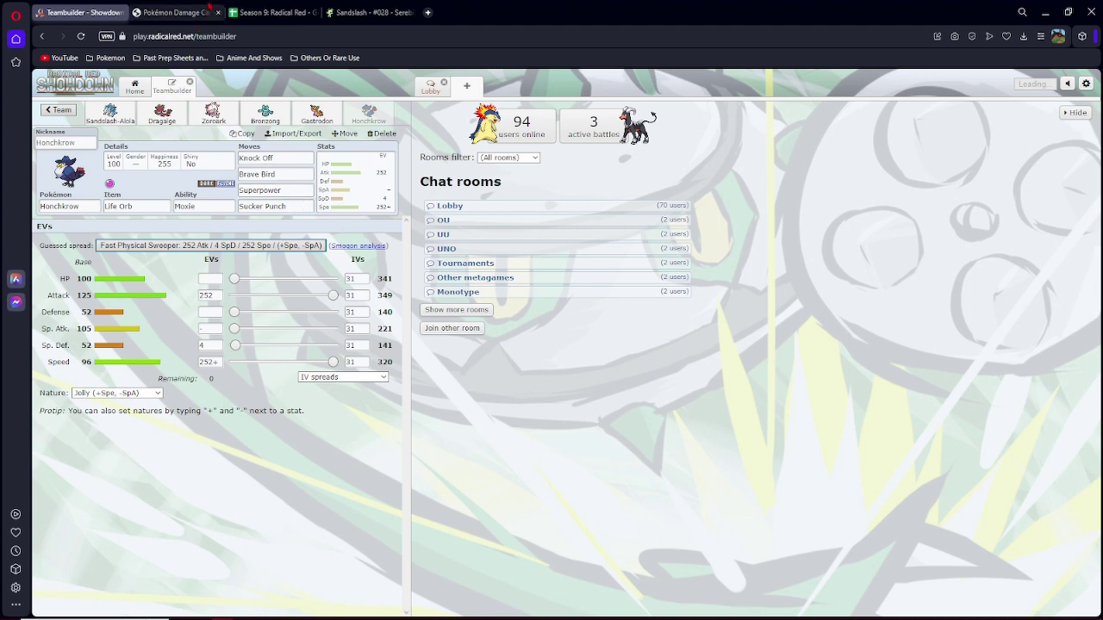
In the calculator, load Life Orb Honchkrow as attacker with Superpower replacing U-turn.
{"action": "left_click", "coordinate": [177, 12]}
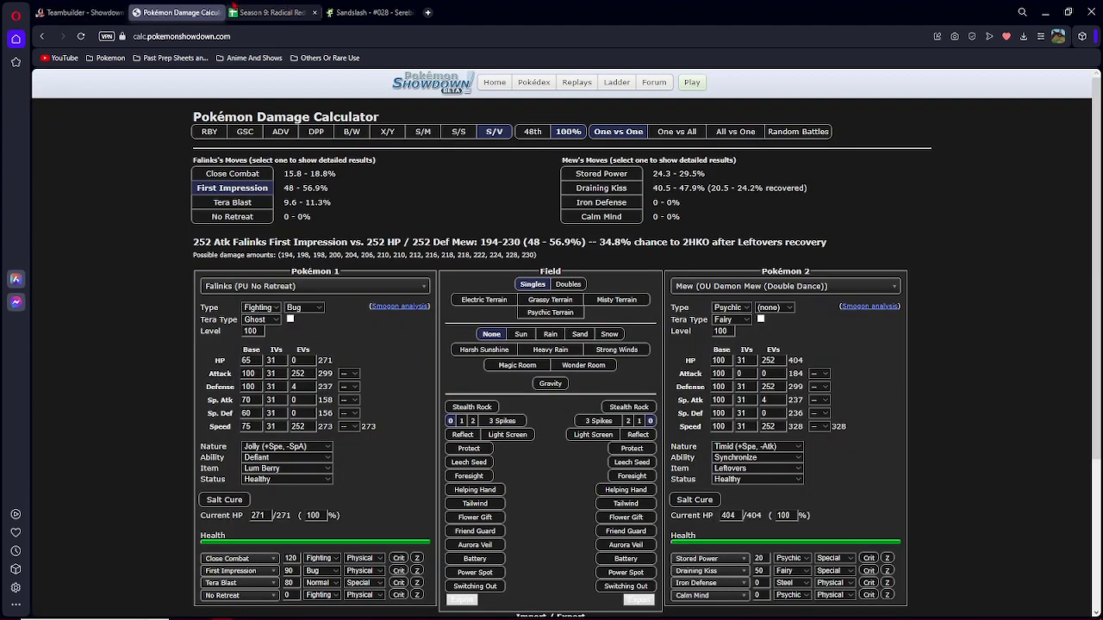
{"action": "left_click", "coordinate": [344, 286]}
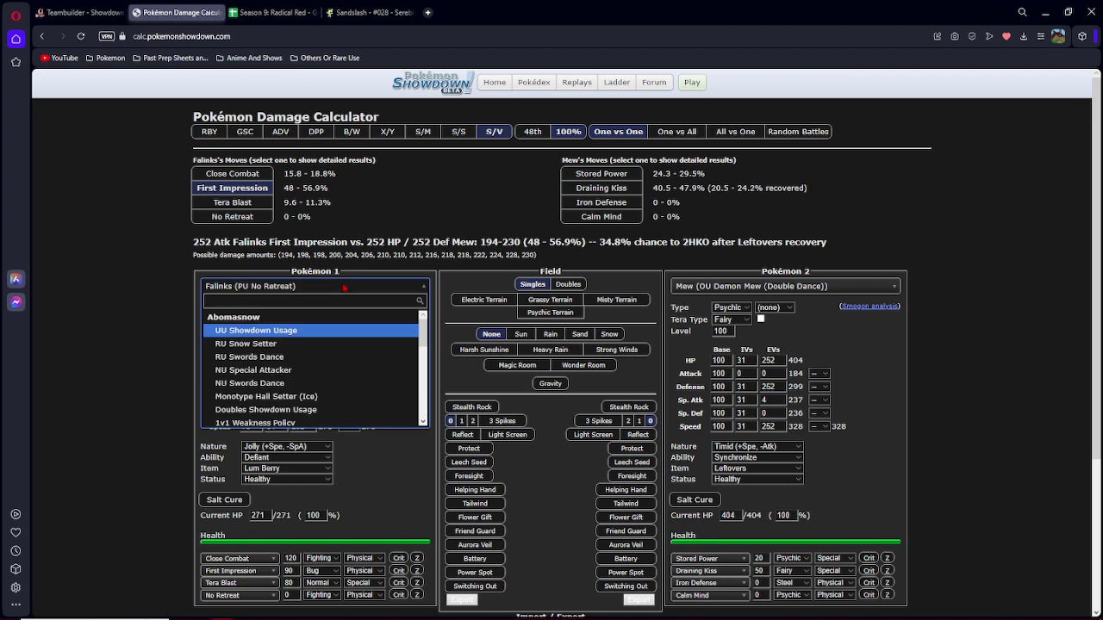
{"action": "type", "text": "honch"}
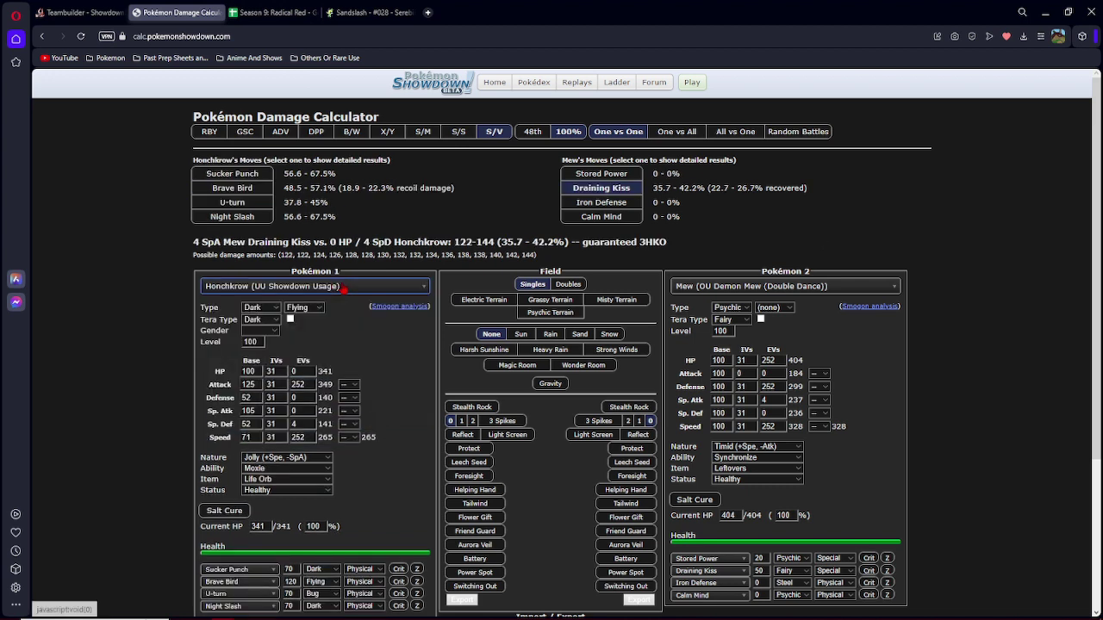
{"action": "left_click", "coordinate": [287, 479]}
{"action": "left_click", "coordinate": [401, 491]}
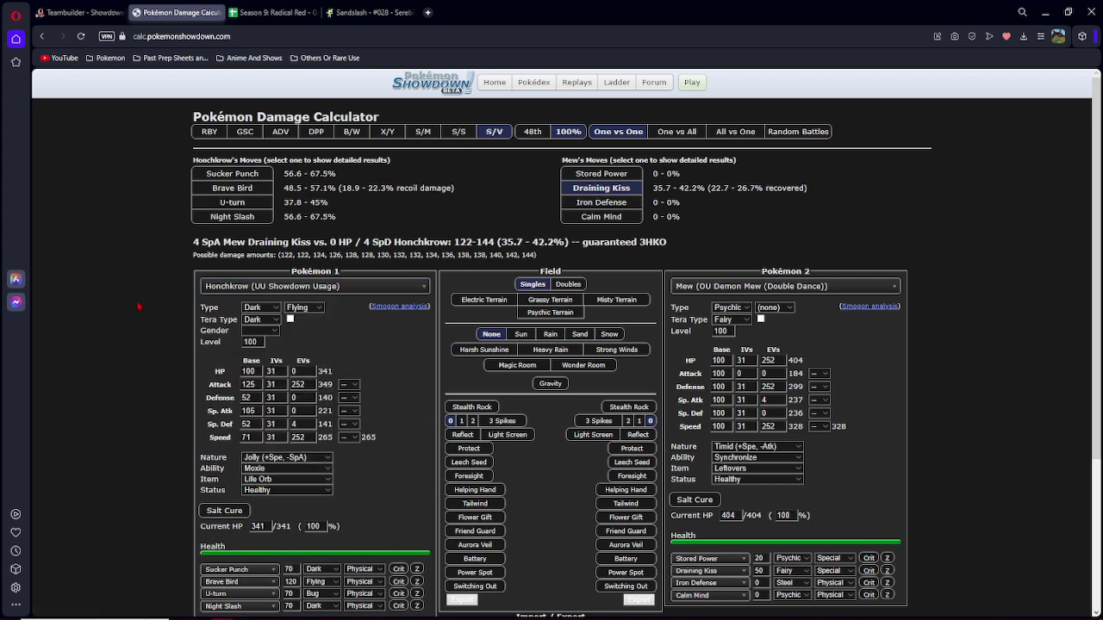
{"action": "left_click", "coordinate": [240, 606]}
{"action": "left_click", "coordinate": [82, 12]}
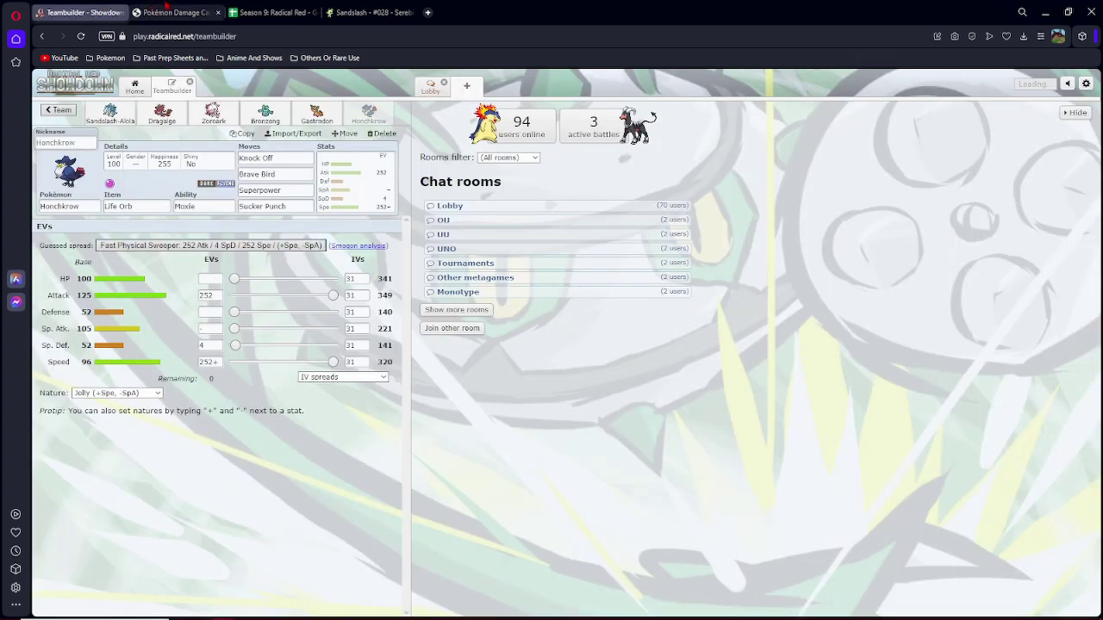
{"action": "left_click", "coordinate": [176, 12]}
{"action": "type", "text": "up"}
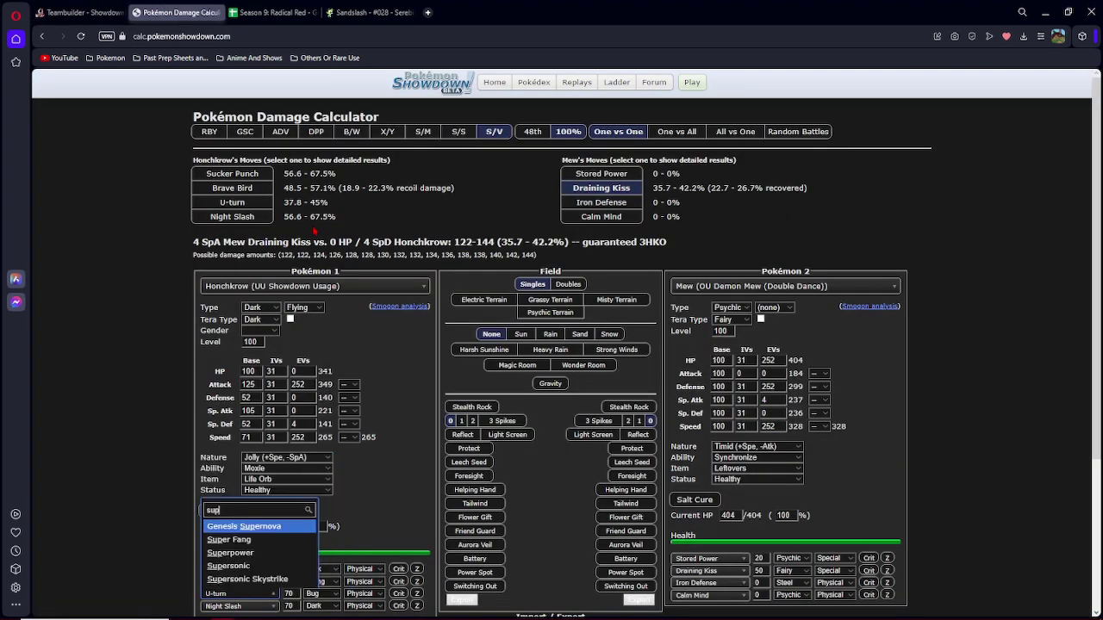
{"action": "key", "text": "Down"}
{"action": "key", "text": "Down"}
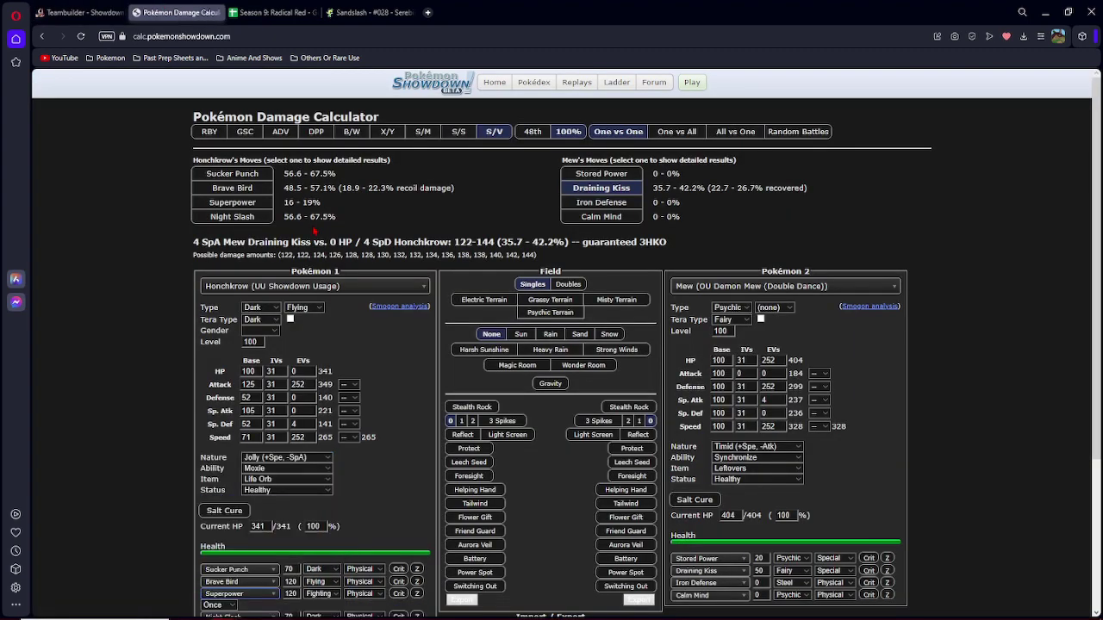
{"action": "key", "text": "Return"}
Set Type: Null (PU Defensive Pivot) as defender with 252 Def and check Superpower's damage.
{"action": "left_click", "coordinate": [752, 287]}
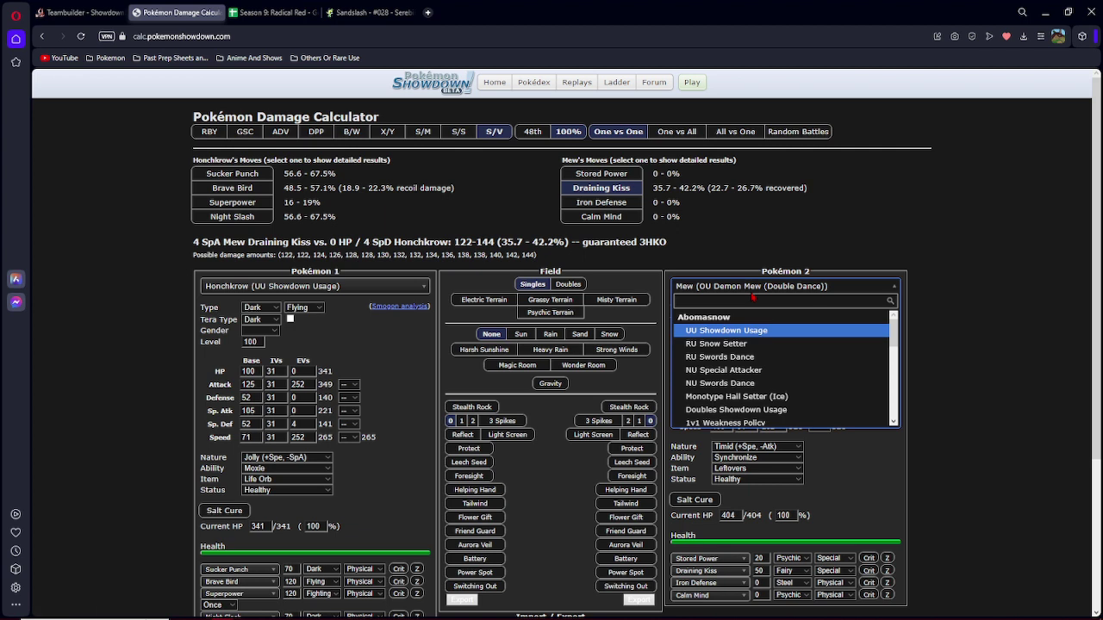
{"action": "type", "text": "type"}
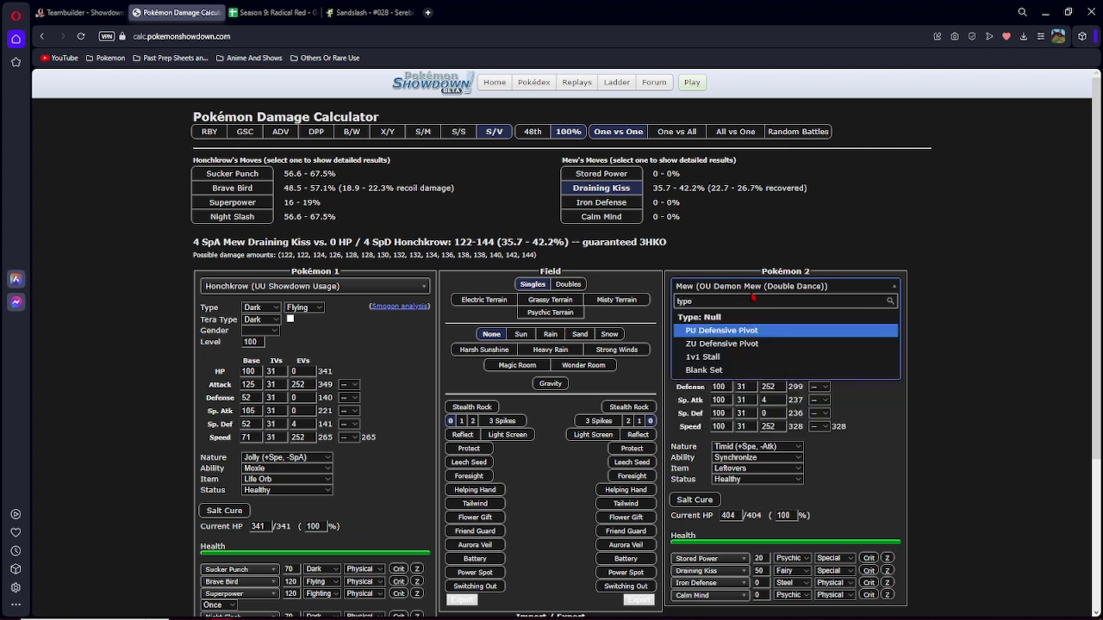
{"action": "key", "text": "Return"}
{"action": "left_click", "coordinate": [232, 202]}
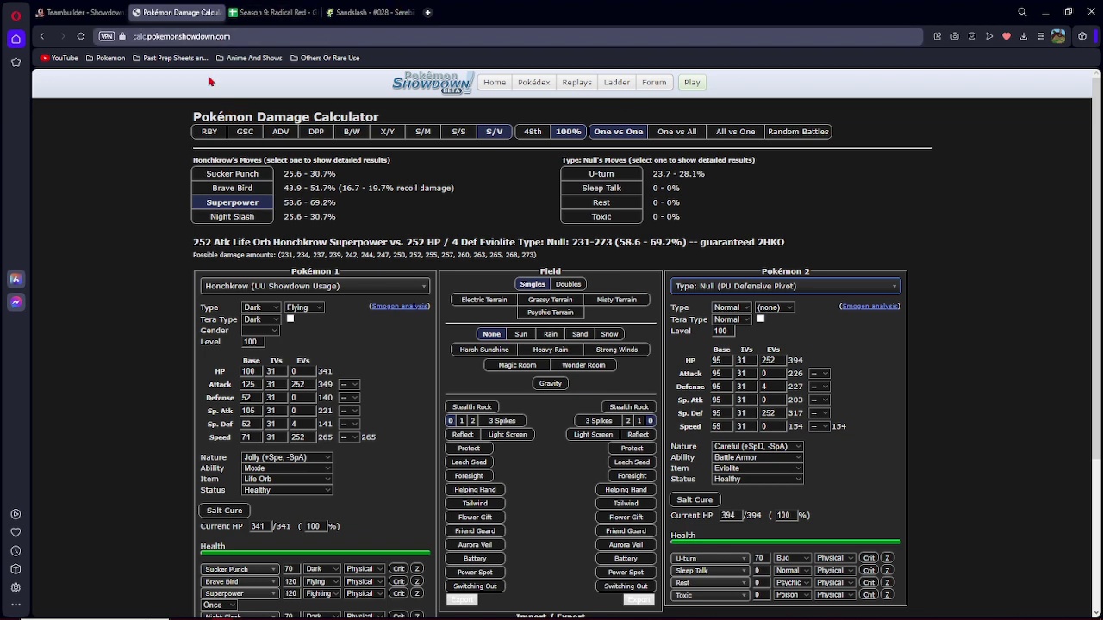
{"action": "left_click", "coordinate": [218, 604]}
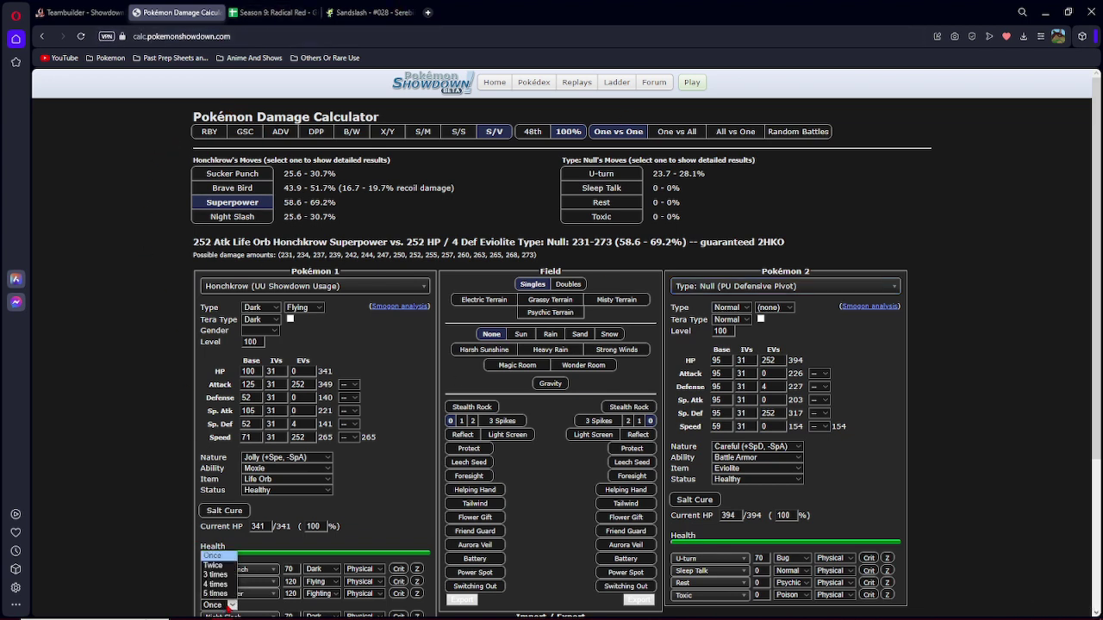
{"action": "left_click", "coordinate": [219, 586]}
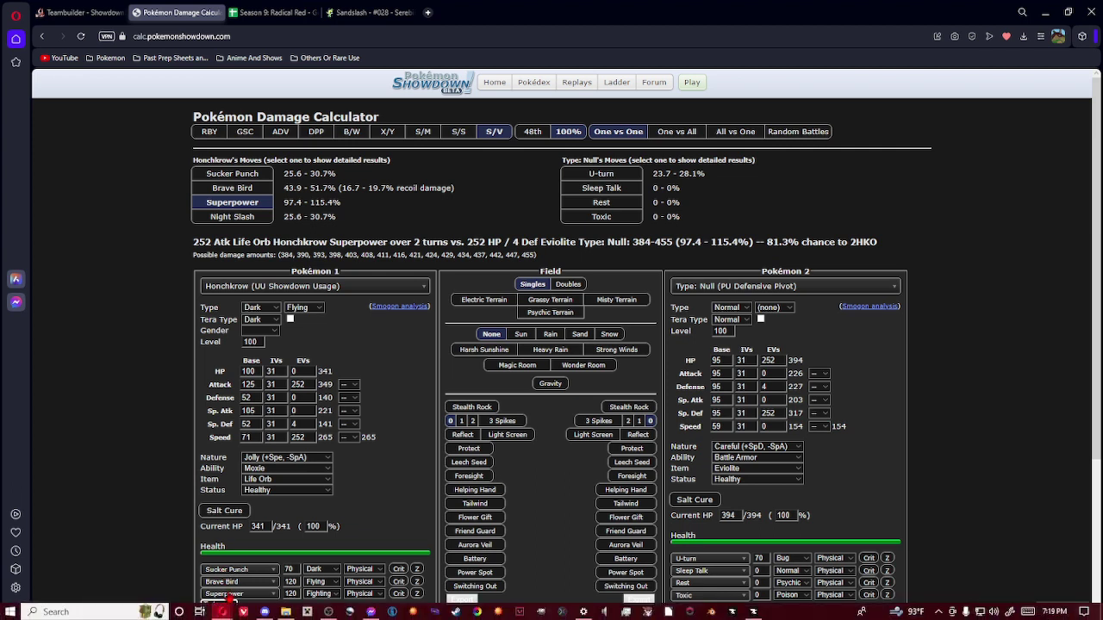
{"action": "double_click", "coordinate": [766, 386]}
{"action": "type", "text": "252"}
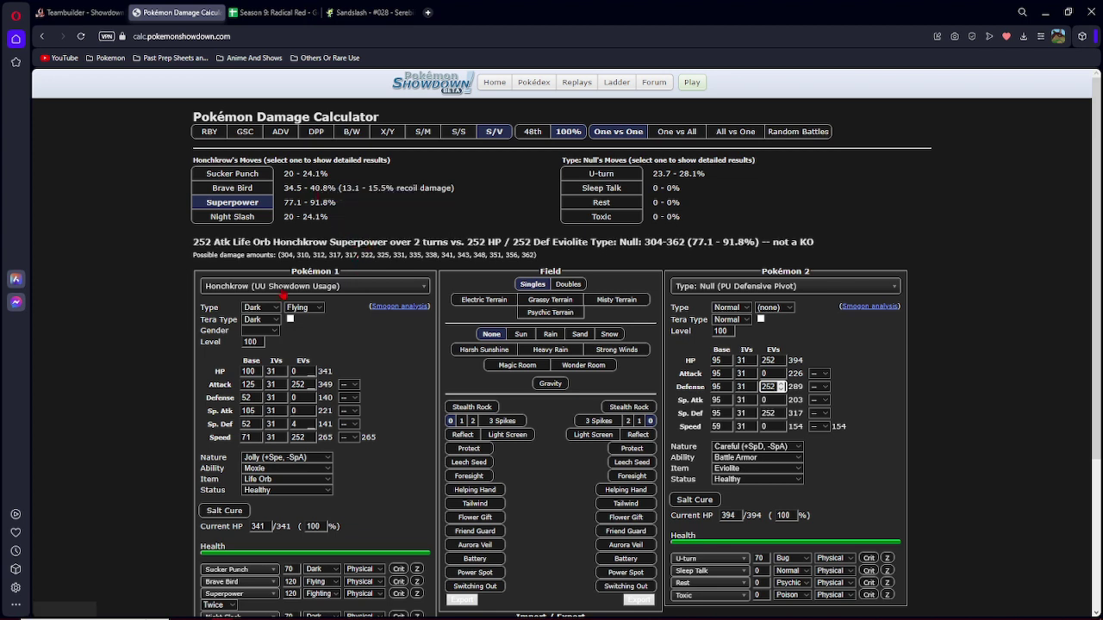
{"action": "left_click", "coordinate": [220, 604]}
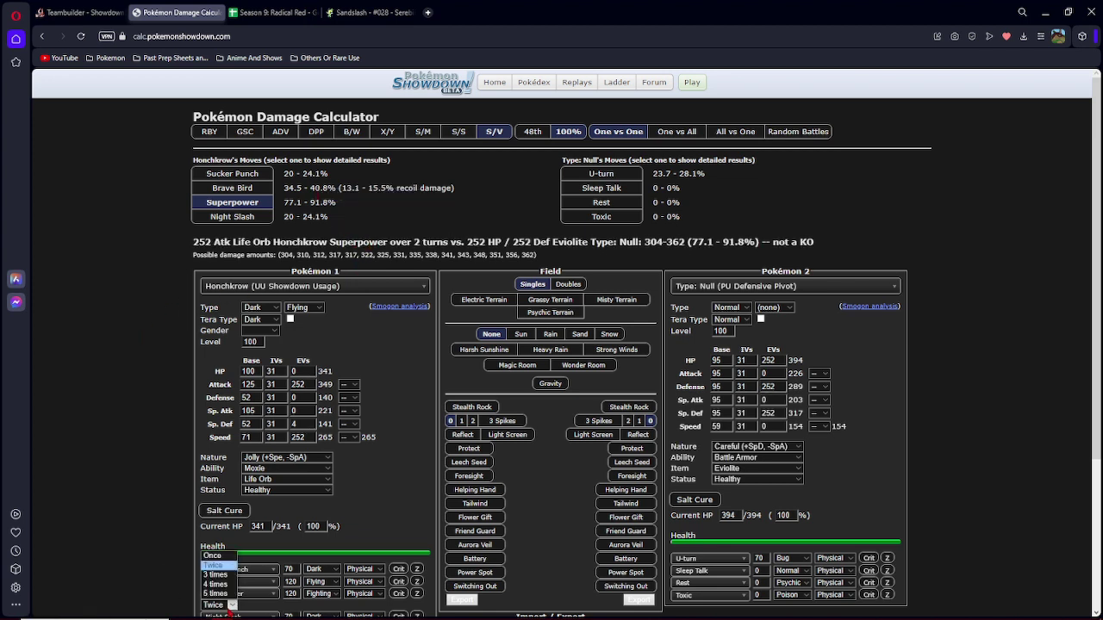
{"action": "left_click", "coordinate": [217, 555]}
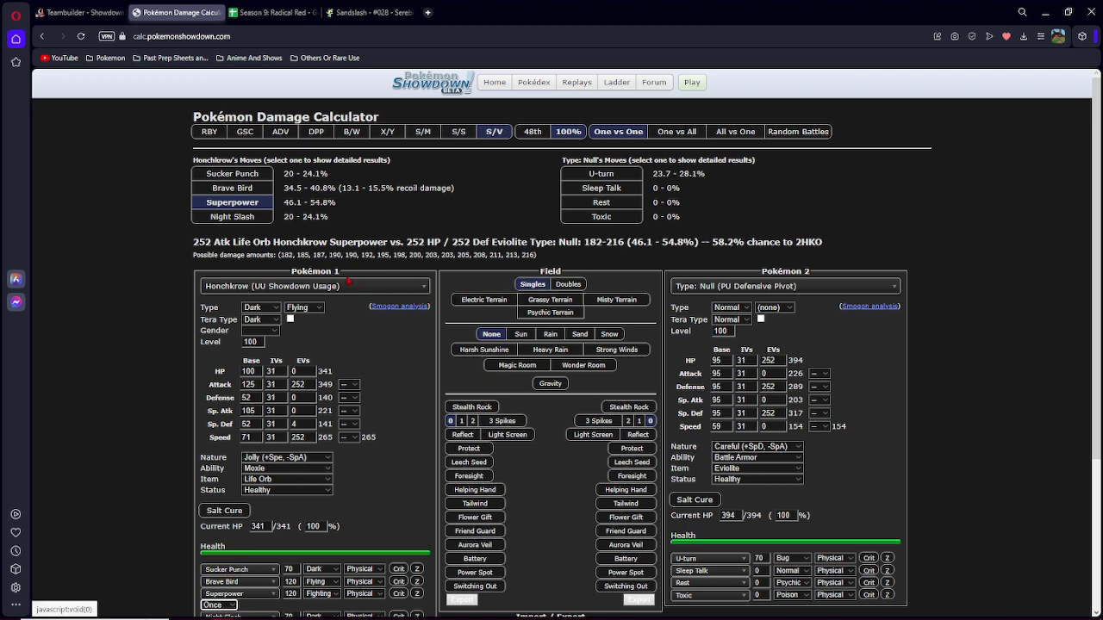
Make Celesteela (OU Defensive) the defender.
{"action": "left_click", "coordinate": [708, 286]}
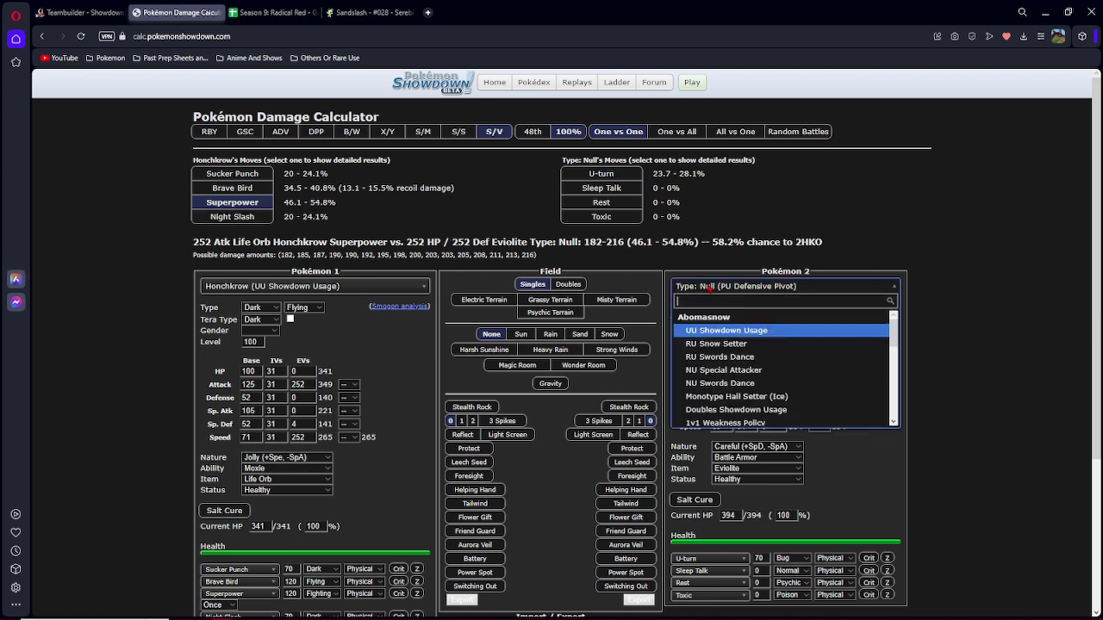
{"action": "type", "text": "cool"}
{"action": "key", "text": "BackSpace"}
{"action": "key", "text": "BackSpace"}
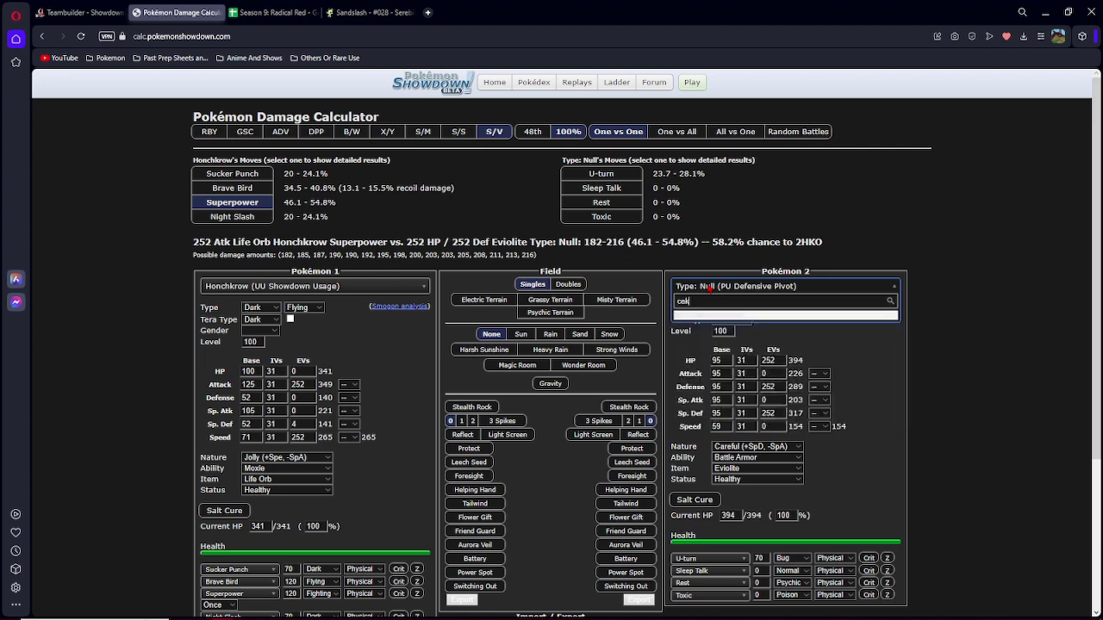
{"action": "type", "text": "lesteel"}
{"action": "key", "text": "Return"}
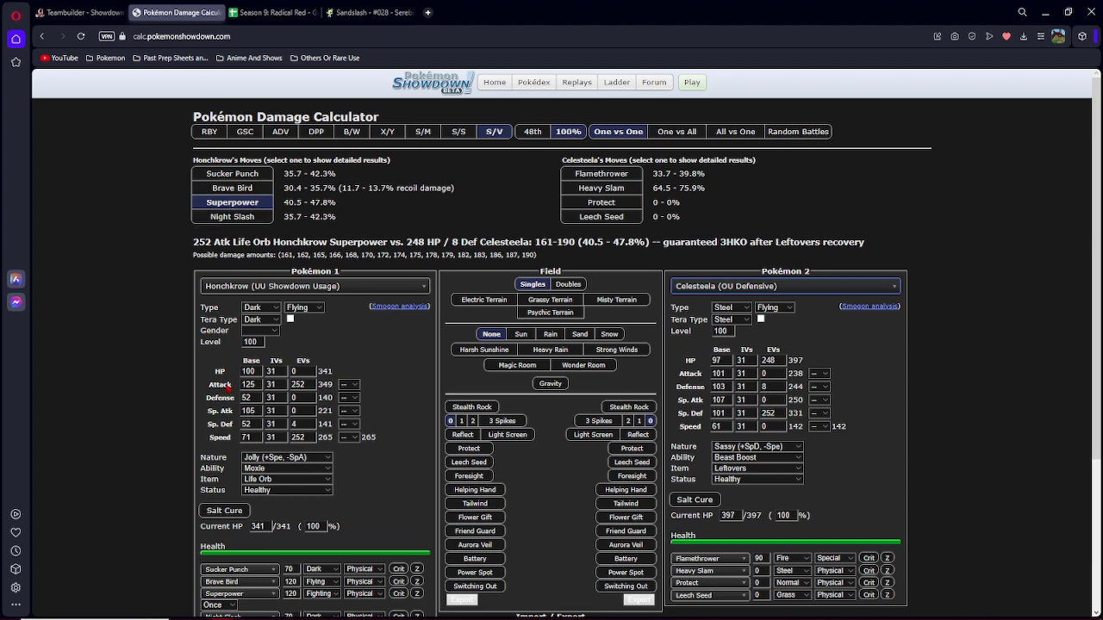
{"action": "scroll", "coordinate": [233, 509], "scroll_direction": "down", "scroll_amount": 2}
Swap Honchkrow's Night Slash for Knock Off and view its damage result.
{"action": "left_click", "coordinate": [240, 465]}
{"action": "type", "text": "knock"}
{"action": "key", "text": "Return"}
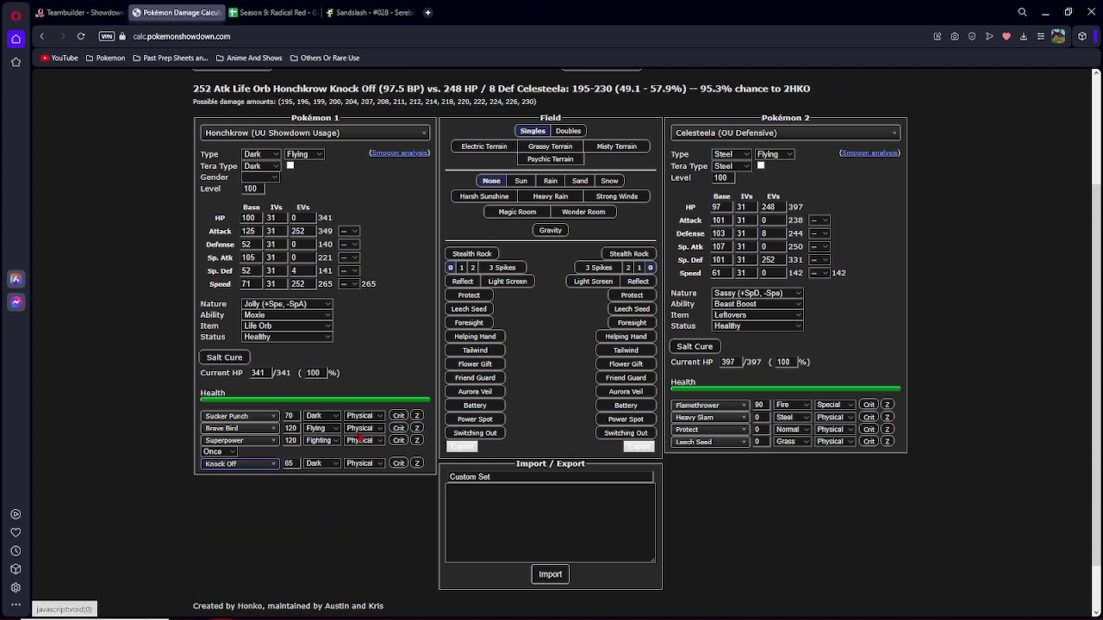
{"action": "scroll", "coordinate": [258, 431], "scroll_direction": "up", "scroll_amount": 4}
{"action": "left_click_drag", "start_coordinate": [293, 216], "coordinate": [604, 224]}
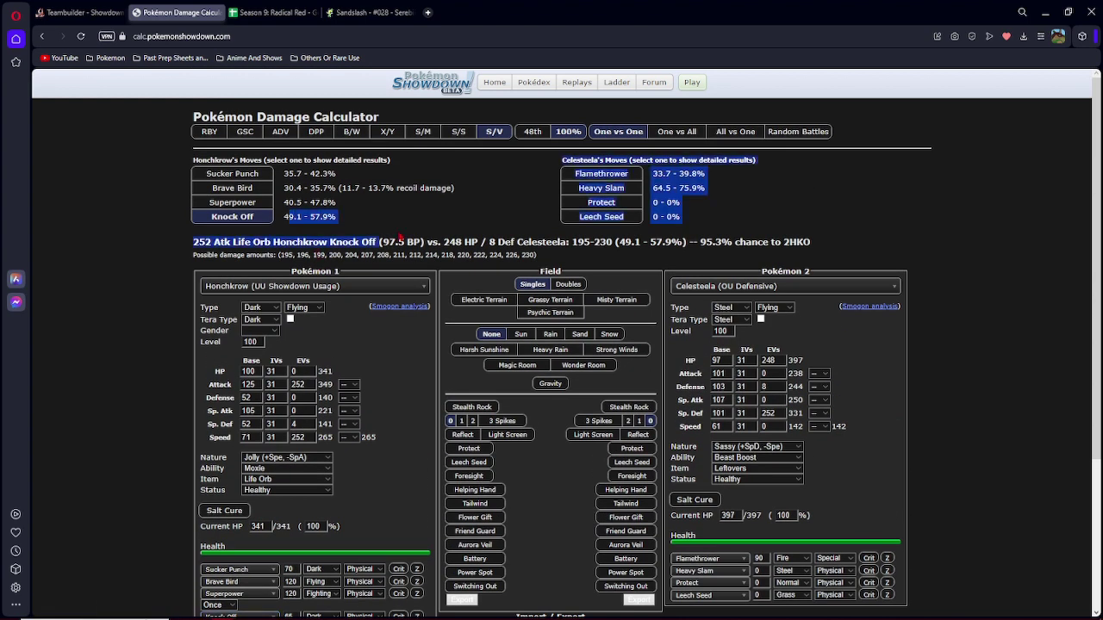
{"action": "left_click", "coordinate": [382, 226]}
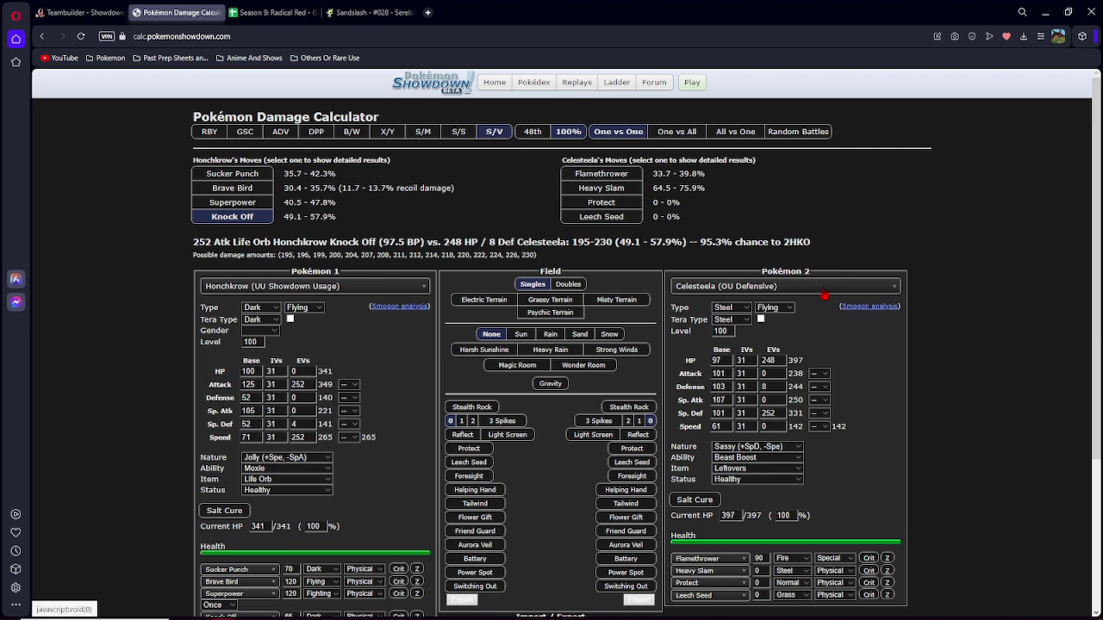
Load Weezing (NU Defensive) with 252 Defense EVs as the defender.
{"action": "left_click", "coordinate": [771, 287]}
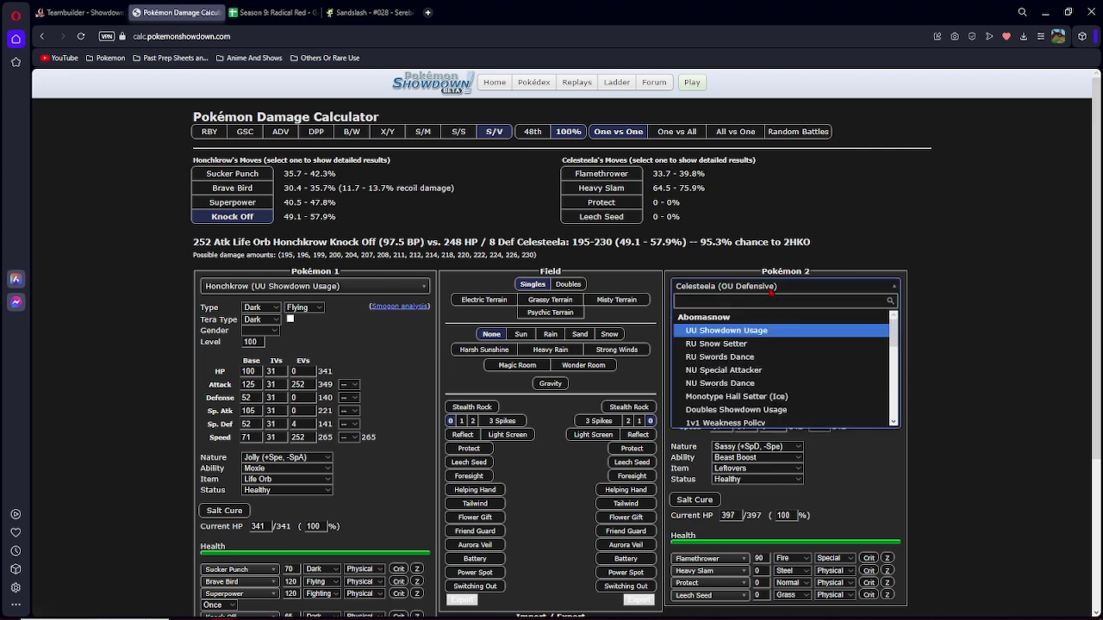
{"action": "type", "text": "wee"}
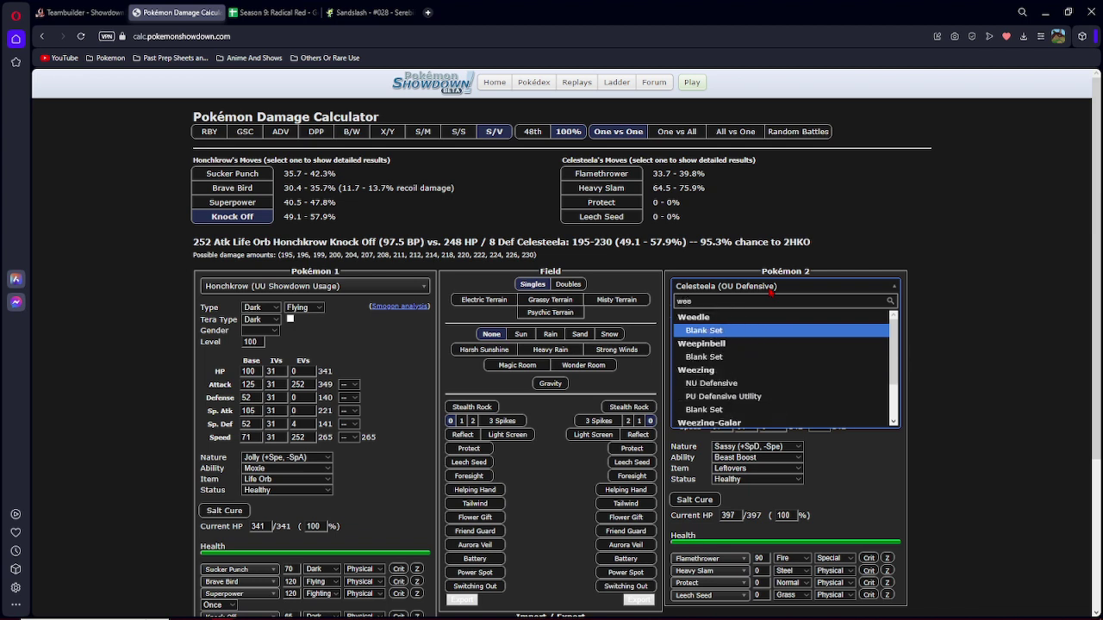
{"action": "type", "text": "zing"}
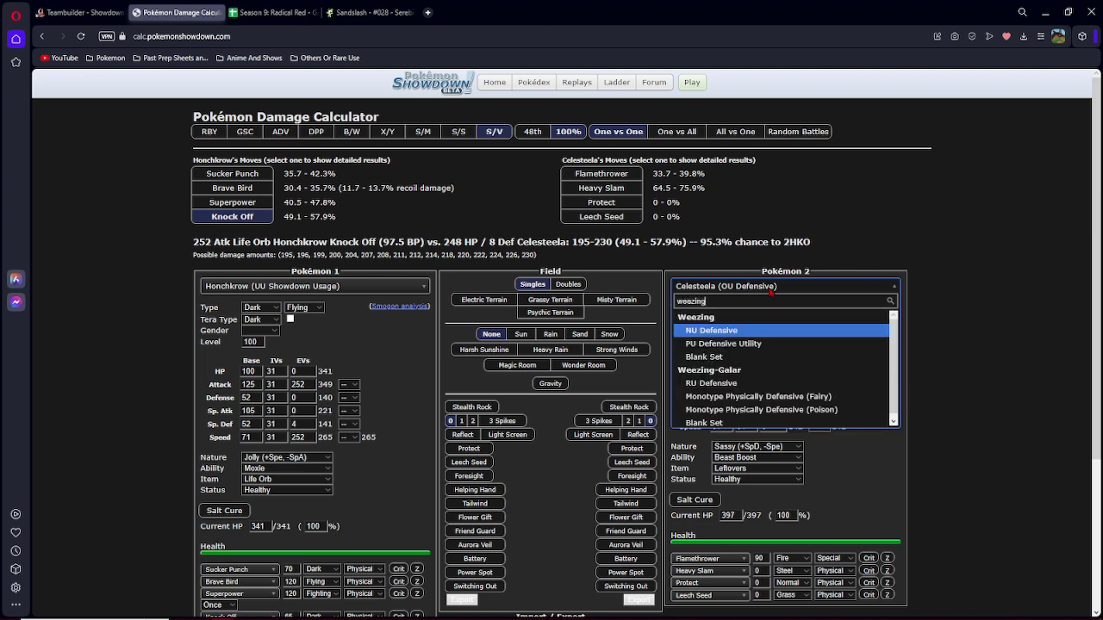
{"action": "key", "text": "Return"}
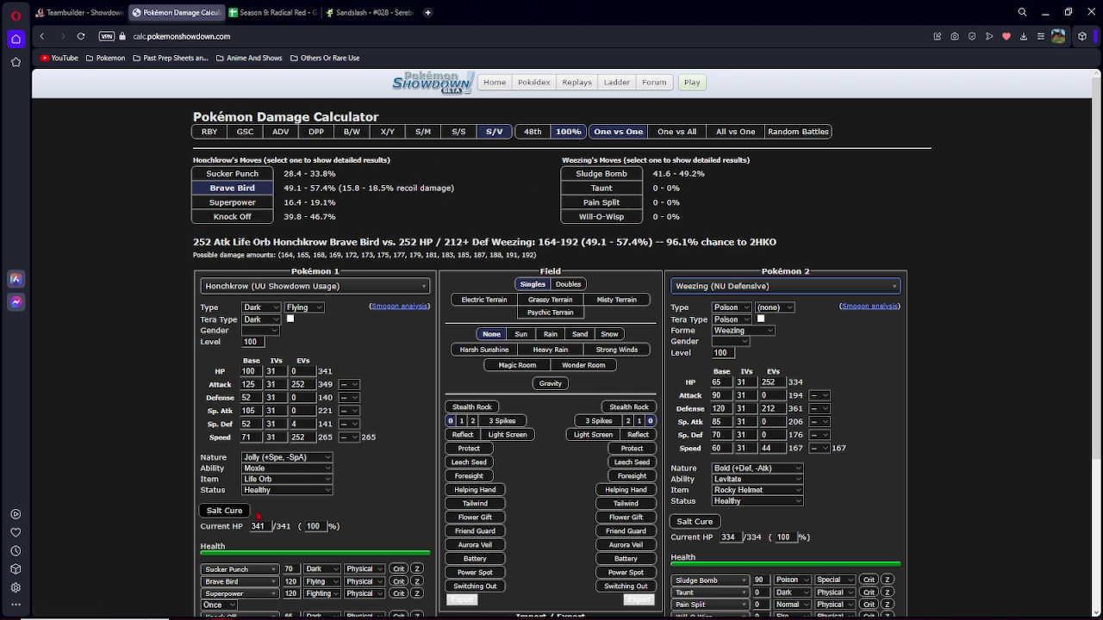
{"action": "scroll", "coordinate": [348, 492], "scroll_direction": "down", "scroll_amount": 3}
{"action": "scroll", "coordinate": [348, 492], "scroll_direction": "up", "scroll_amount": 3}
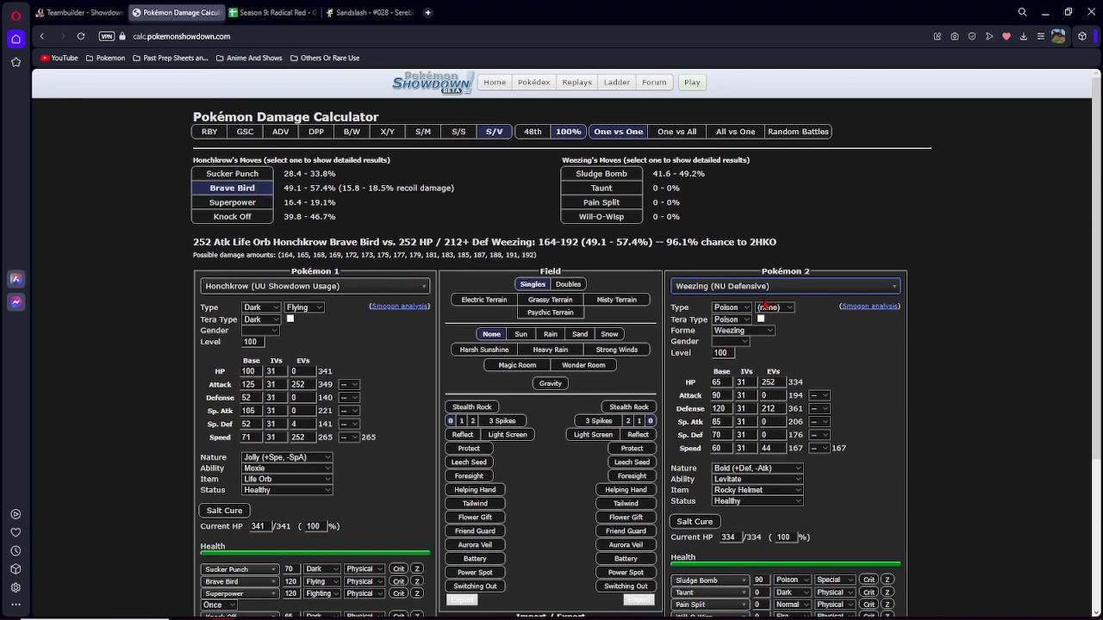
{"action": "left_click", "coordinate": [772, 408]}
{"action": "type", "text": "252"}
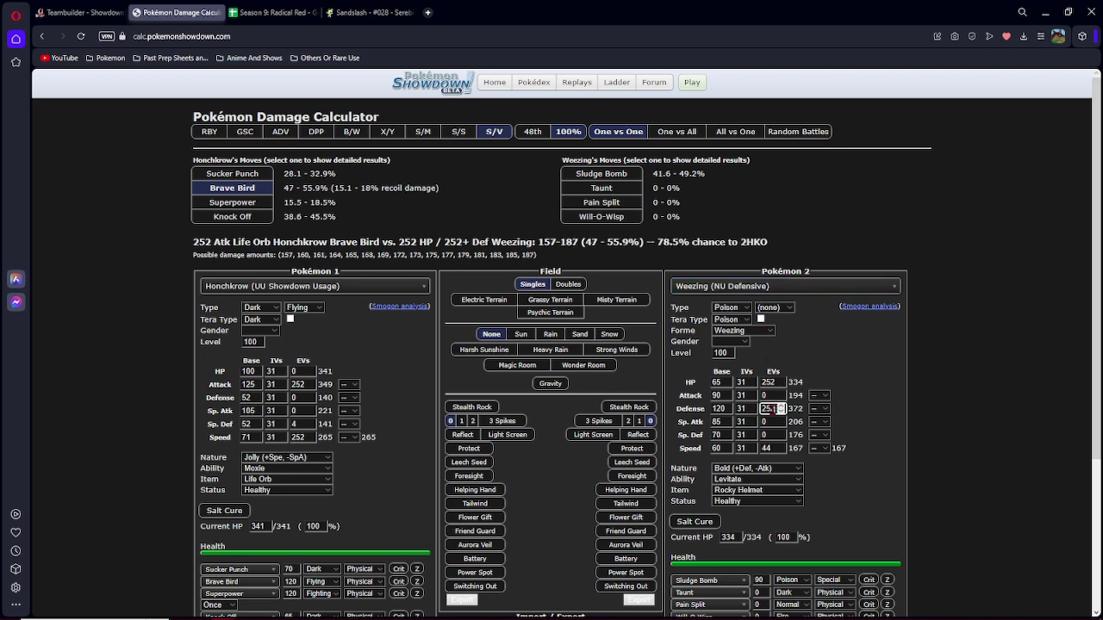
{"action": "left_click", "coordinate": [729, 287]}
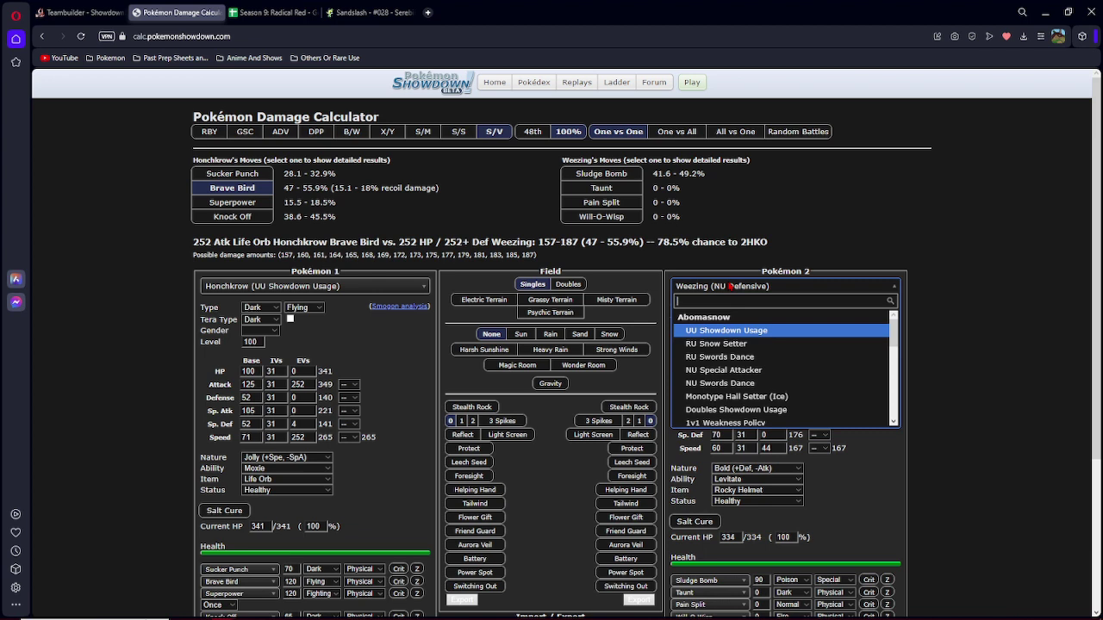
{"action": "type", "text": "cha"}
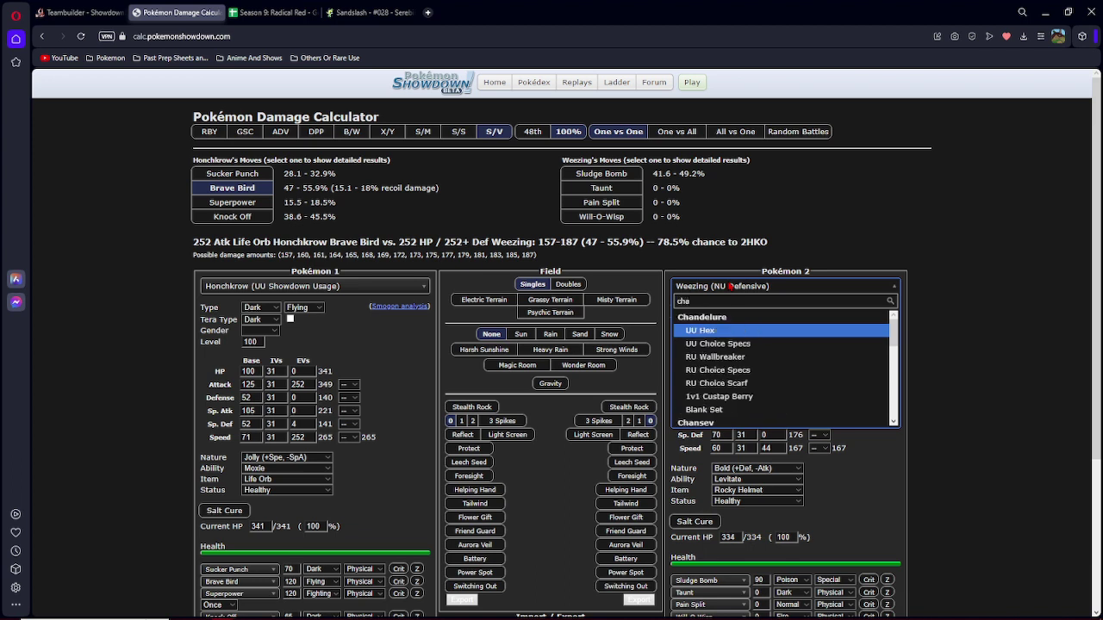
{"action": "type", "text": "rizard"}
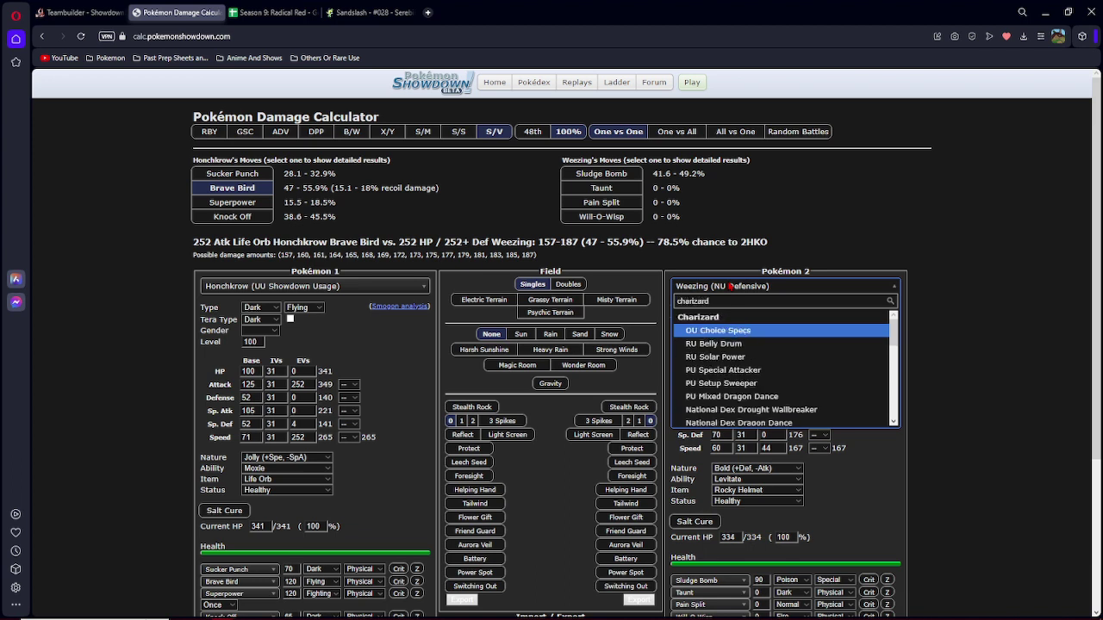
{"action": "type", "text": "-"}
{"action": "type", "text": "mega"}
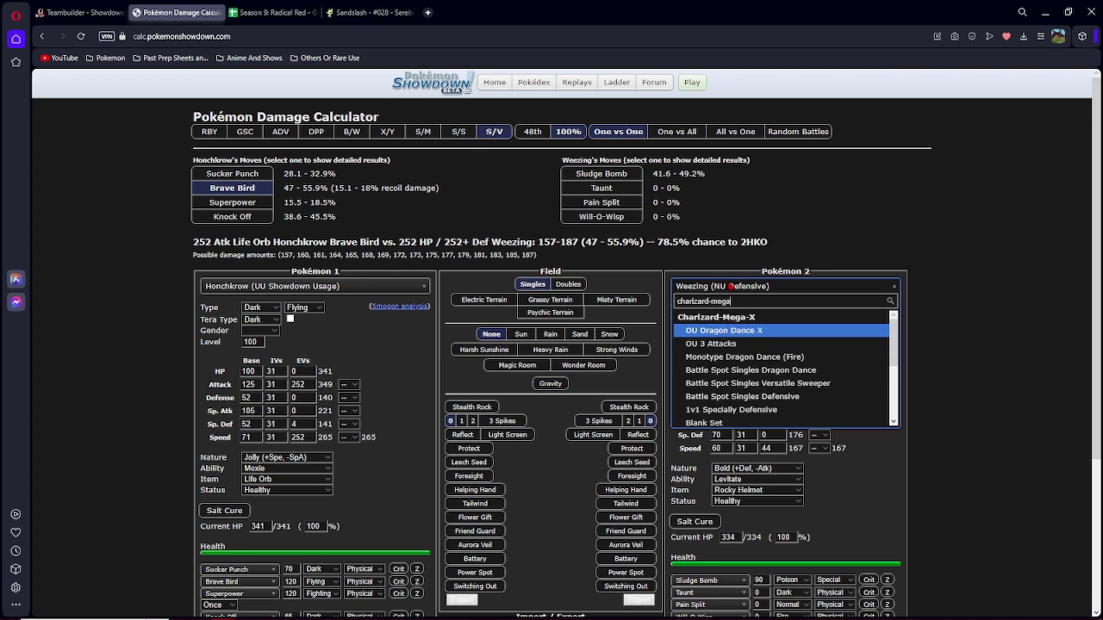
Make Charizard-Mega-X (OU Dragon Dance X) the defender and compare Sucker Punch and Brave Bird damage.
{"action": "key", "text": "Return"}
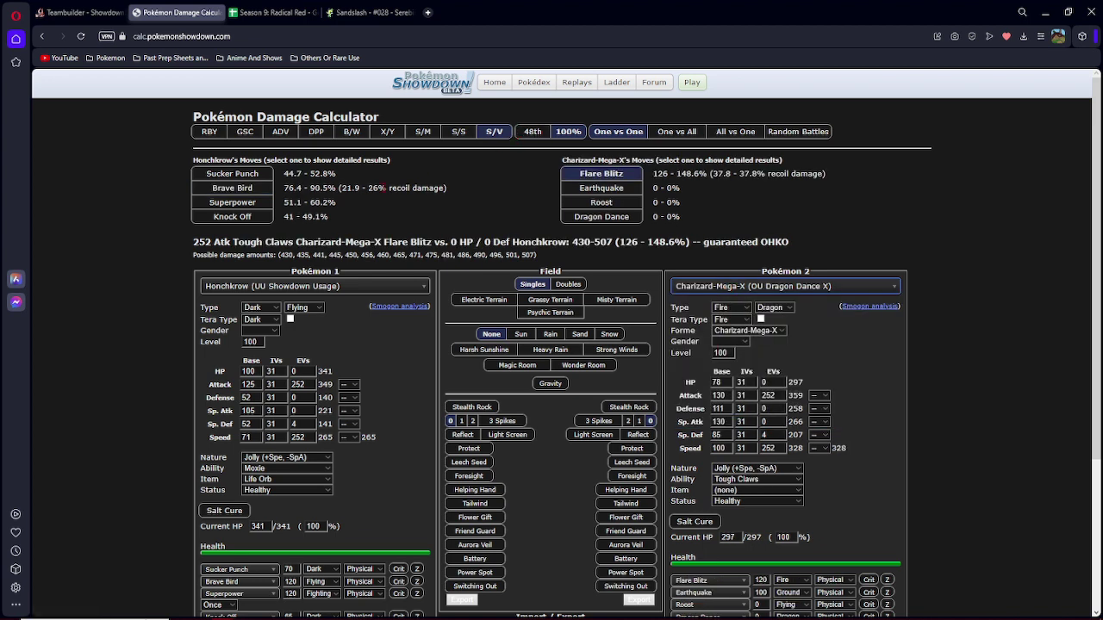
{"action": "double_click", "coordinate": [297, 174]}
{"action": "left_click_drag", "start_coordinate": [283, 188], "coordinate": [381, 188]}
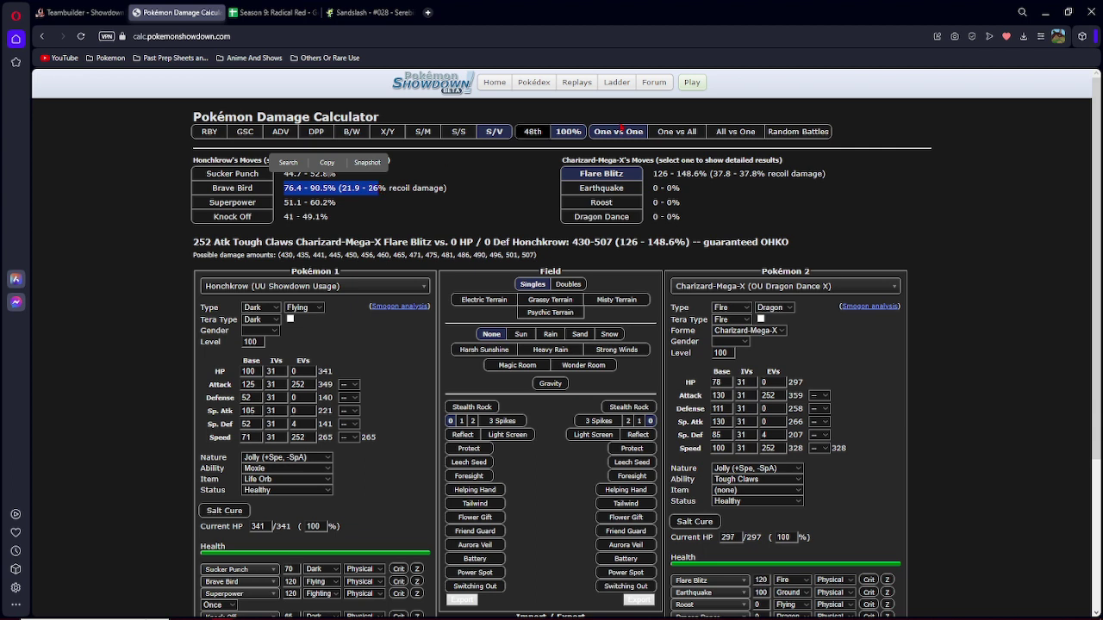
Give Charizard Dragon Claw instead of Earthquake and show its damage on Honchkrow.
{"action": "left_click", "coordinate": [742, 593]}
{"action": "type", "text": "d"}
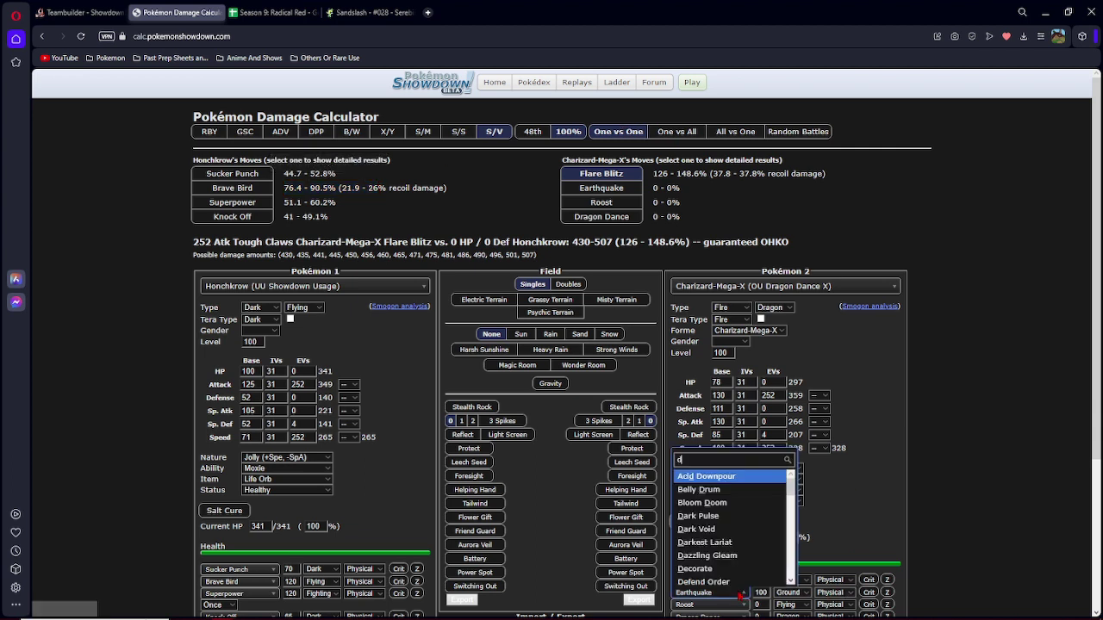
{"action": "type", "text": "ra"}
{"action": "left_click", "coordinate": [707, 529]}
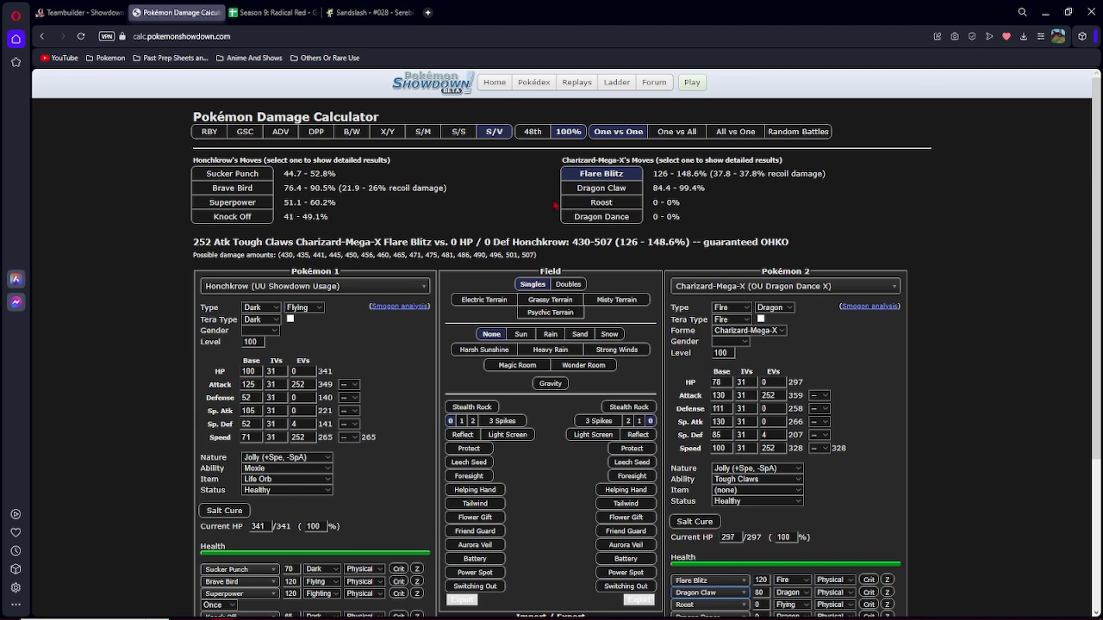
{"action": "left_click", "coordinate": [601, 188]}
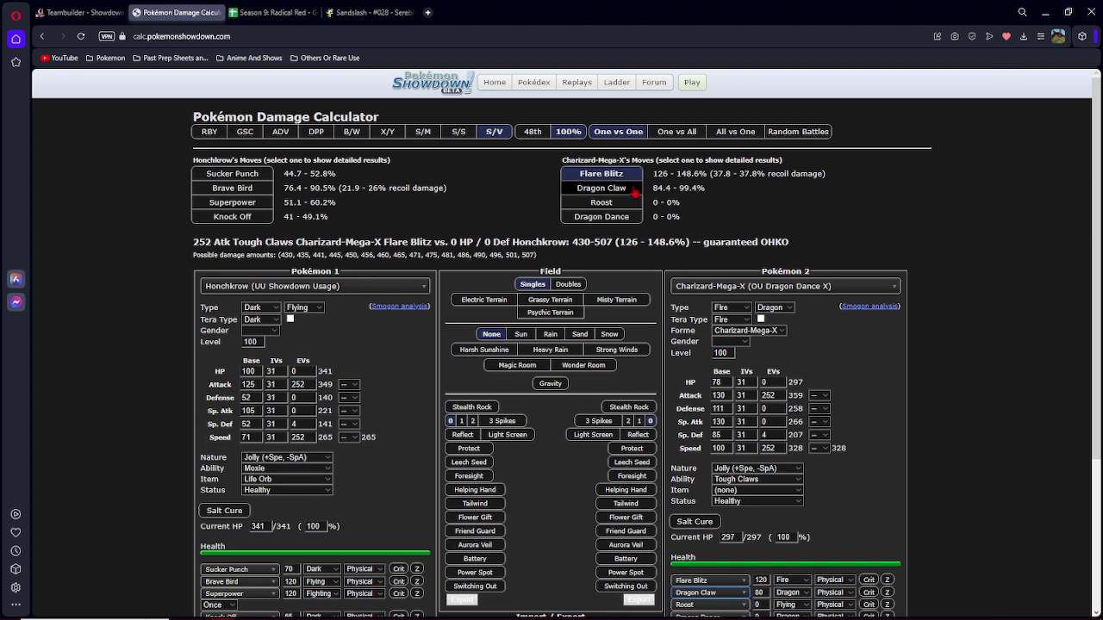
Replace Bronzong's Bulldoze with Stealth Rock in the teambuilder.
{"action": "left_click", "coordinate": [82, 13]}
{"action": "left_click", "coordinate": [265, 113]}
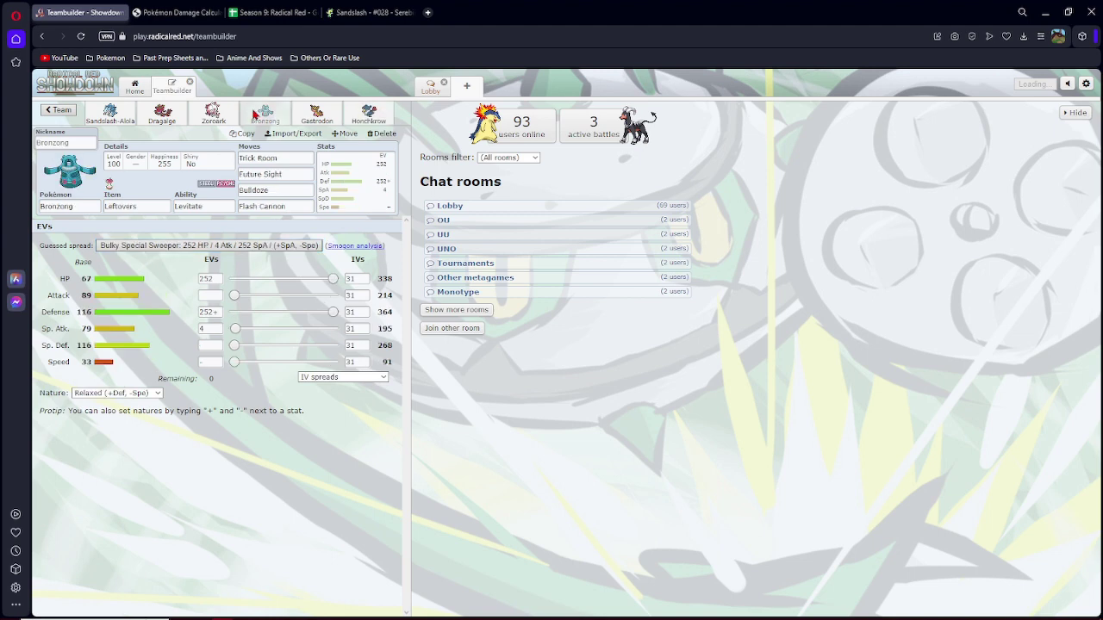
{"action": "left_click", "coordinate": [274, 190]}
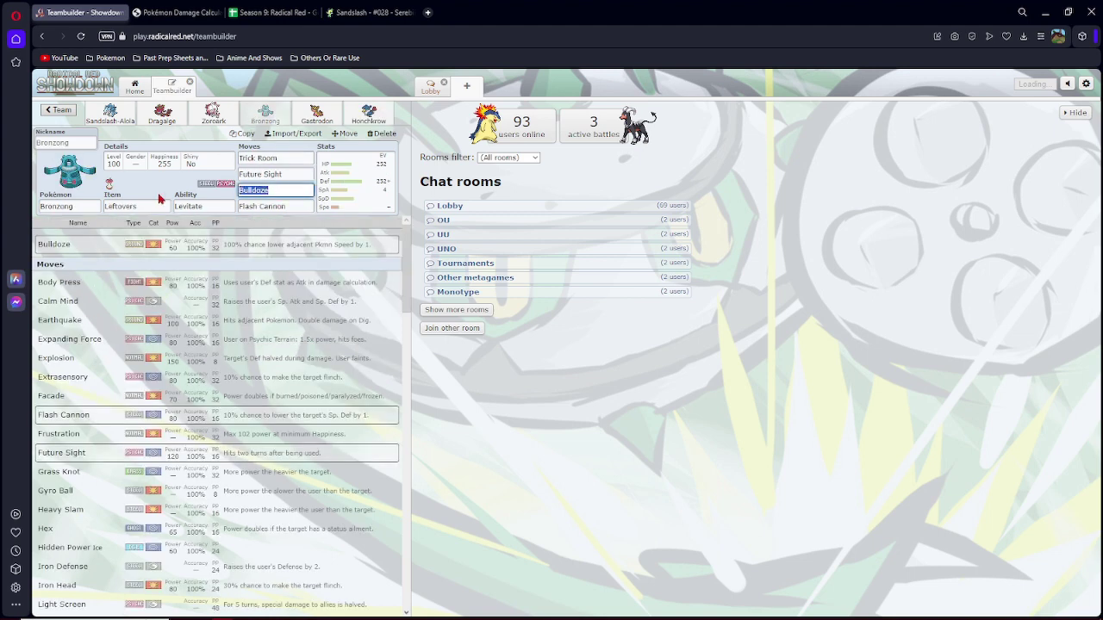
{"action": "type", "text": "stealth"}
{"action": "left_click", "coordinate": [107, 245]}
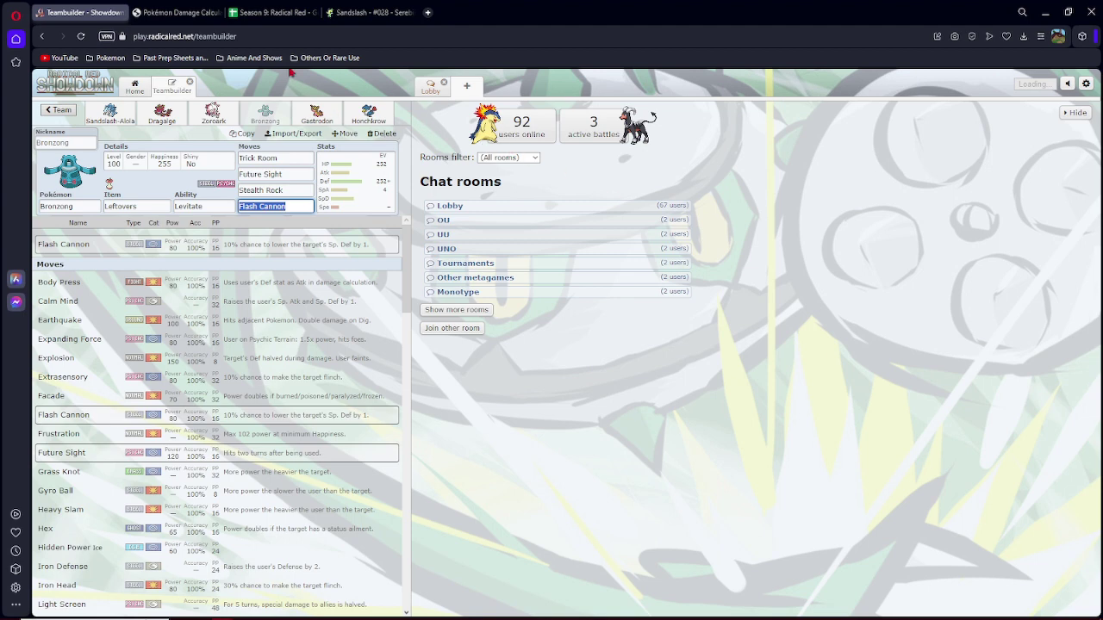
Glance at the calculator and Season 9 sheet, then browse the team's sets back to Sandslash-Alola.
{"action": "left_click", "coordinate": [181, 12]}
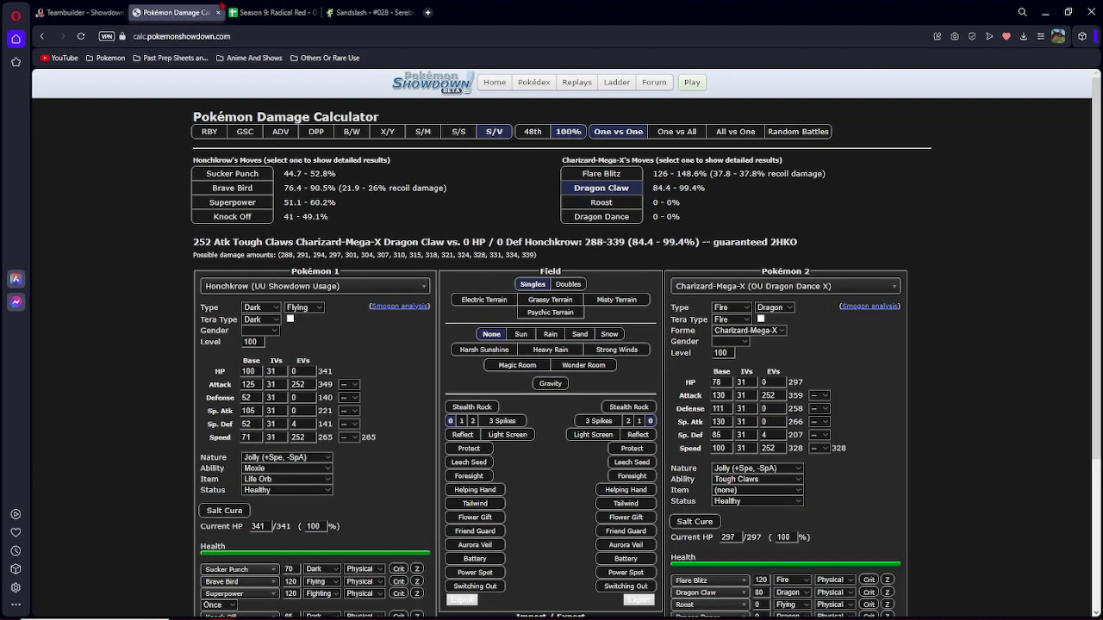
{"action": "left_click", "coordinate": [271, 12]}
{"action": "left_click", "coordinate": [87, 12]}
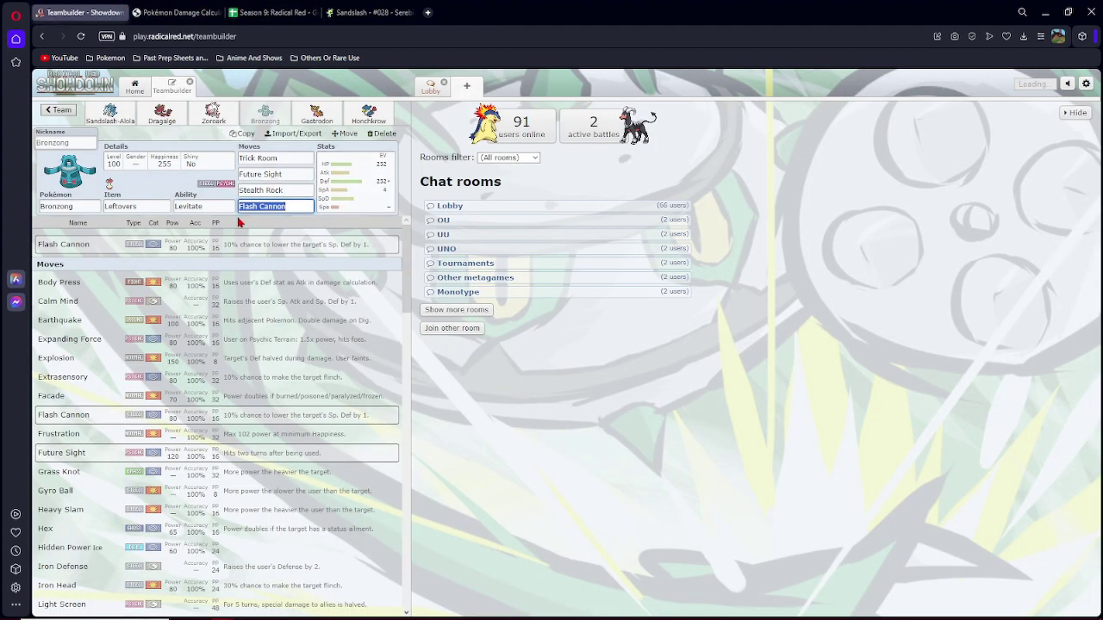
{"action": "left_click", "coordinate": [110, 112]}
{"action": "left_click", "coordinate": [213, 112]}
{"action": "left_click", "coordinate": [369, 112]}
{"action": "left_click", "coordinate": [212, 114]}
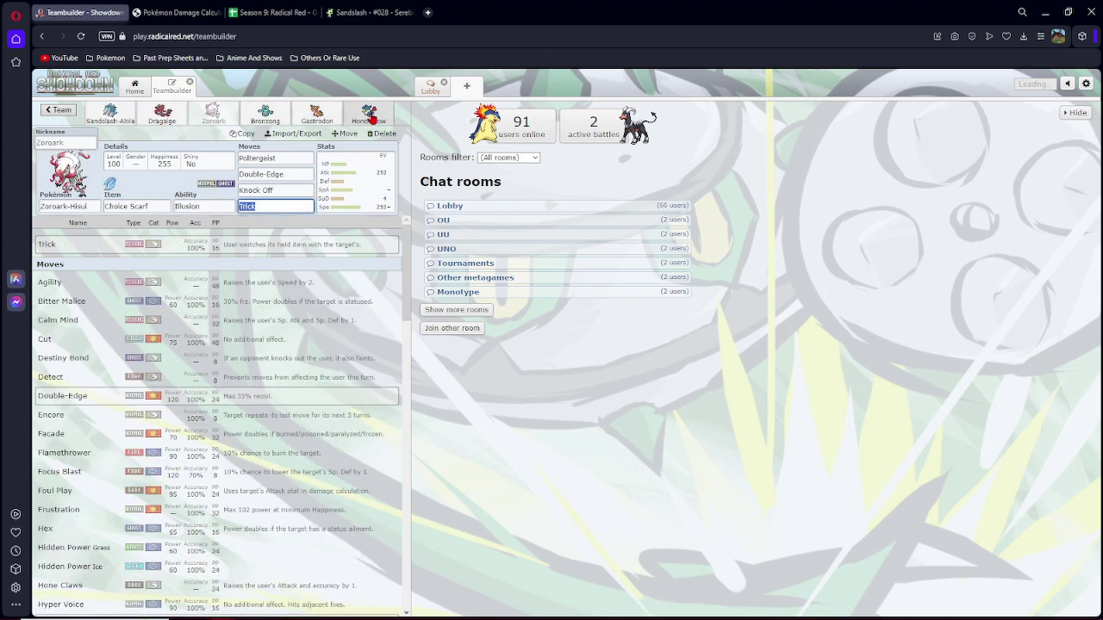
{"action": "left_click", "coordinate": [164, 114]}
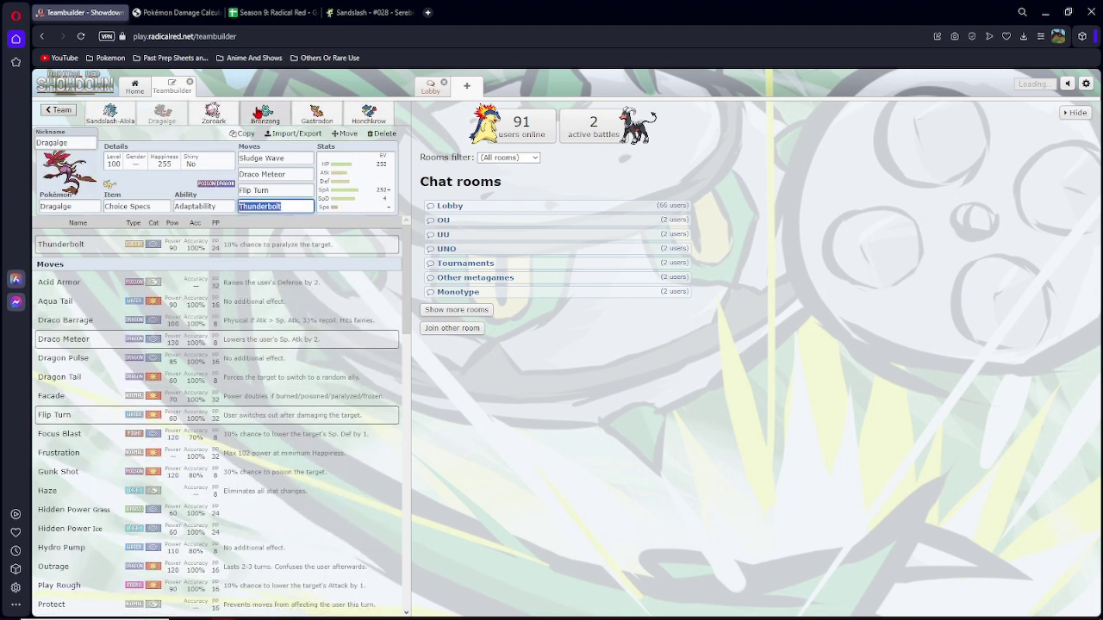
{"action": "left_click", "coordinate": [112, 117]}
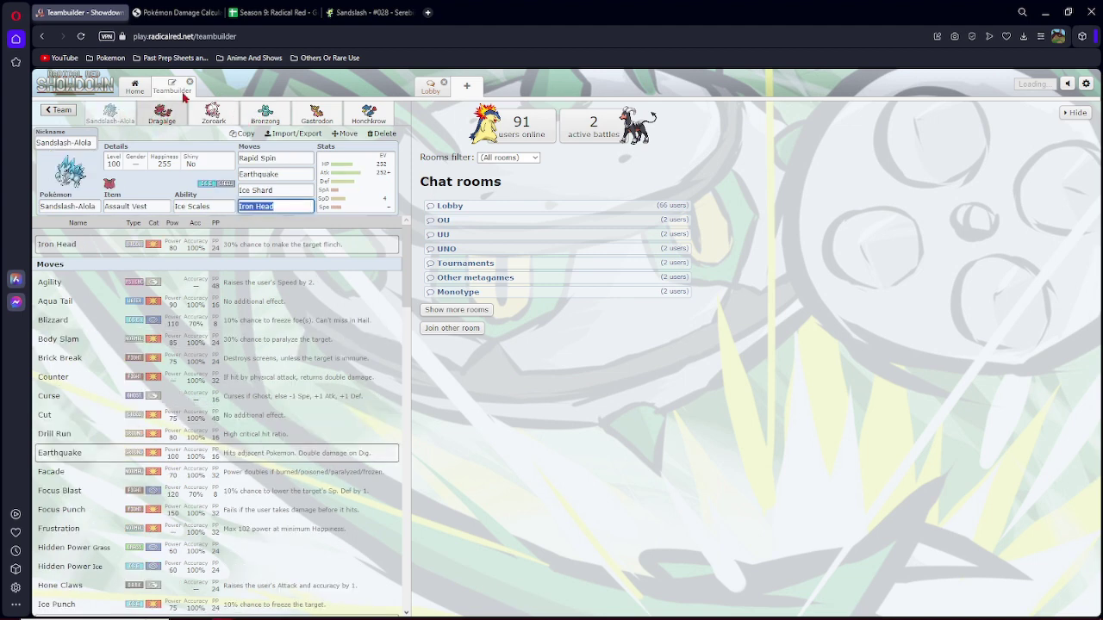
Return to the damage calculator's Charizard versus Honchkrow calculation.
{"action": "left_click", "coordinate": [172, 12]}
{"action": "left_click", "coordinate": [82, 12]}
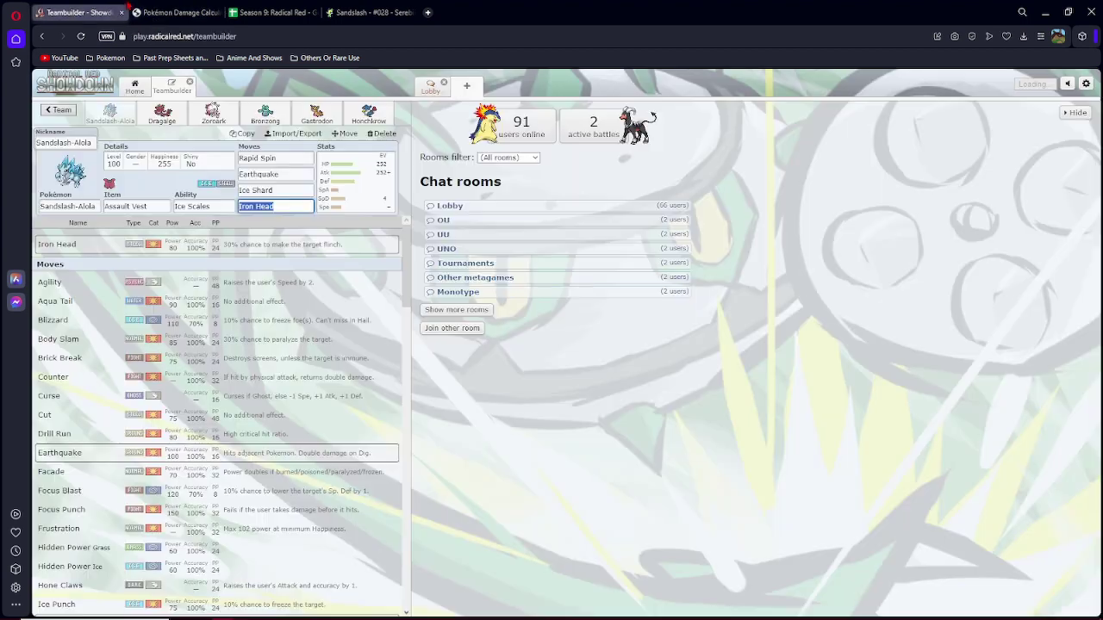
{"action": "left_click", "coordinate": [172, 12]}
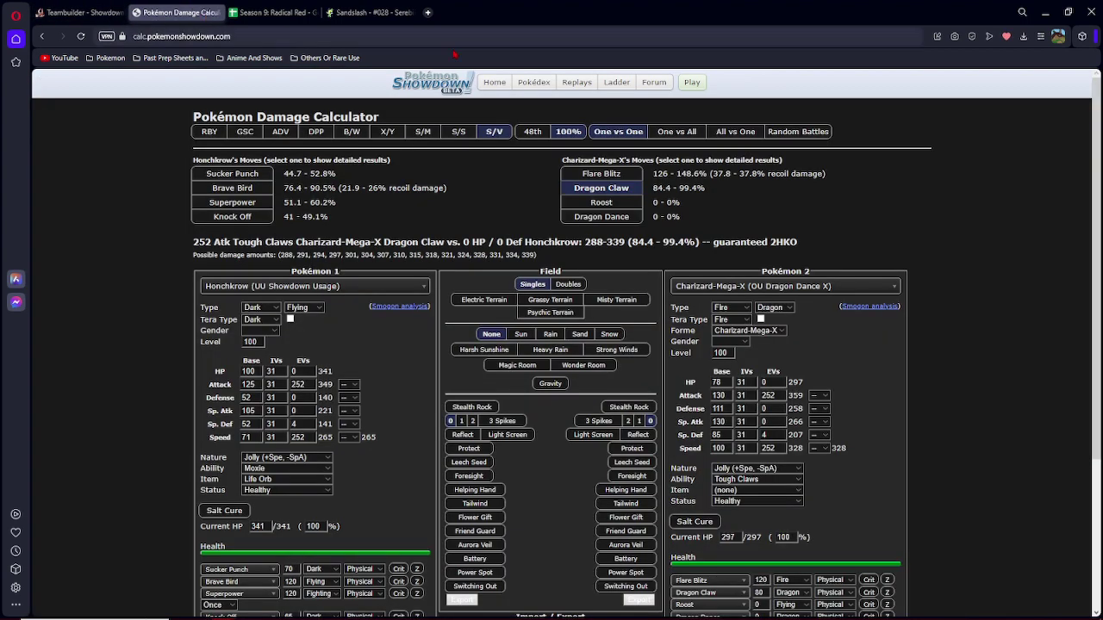
Load Mismagius (UU Showdown Usage) as Pokémon 2 and make it Ghost/Fairy.
{"action": "left_click", "coordinate": [789, 289]}
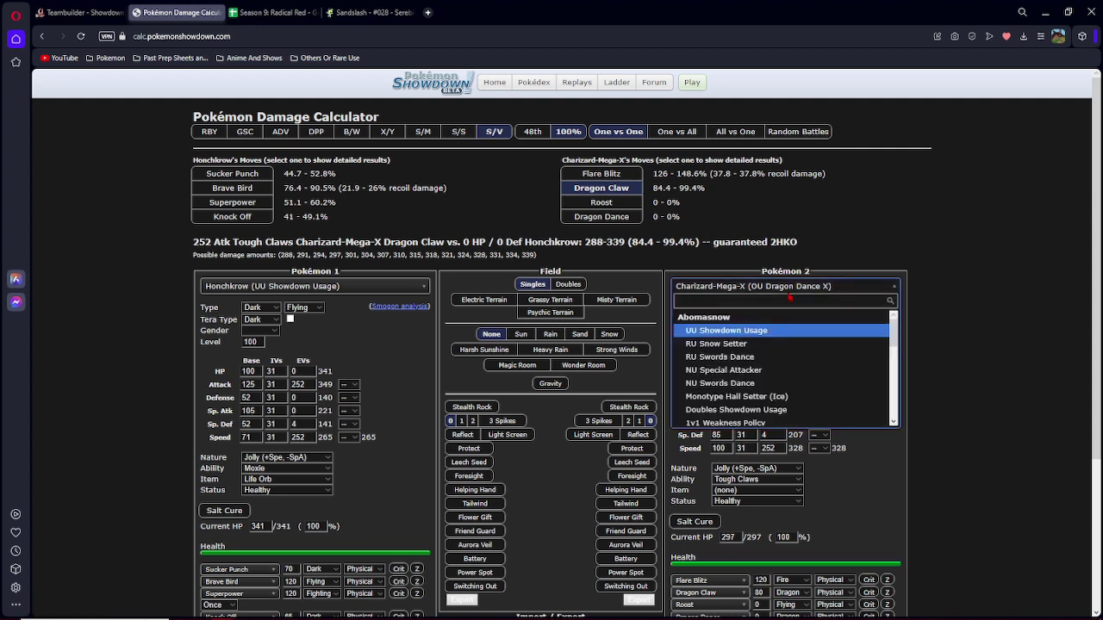
{"action": "type", "text": "mismag"}
{"action": "key", "text": "Return"}
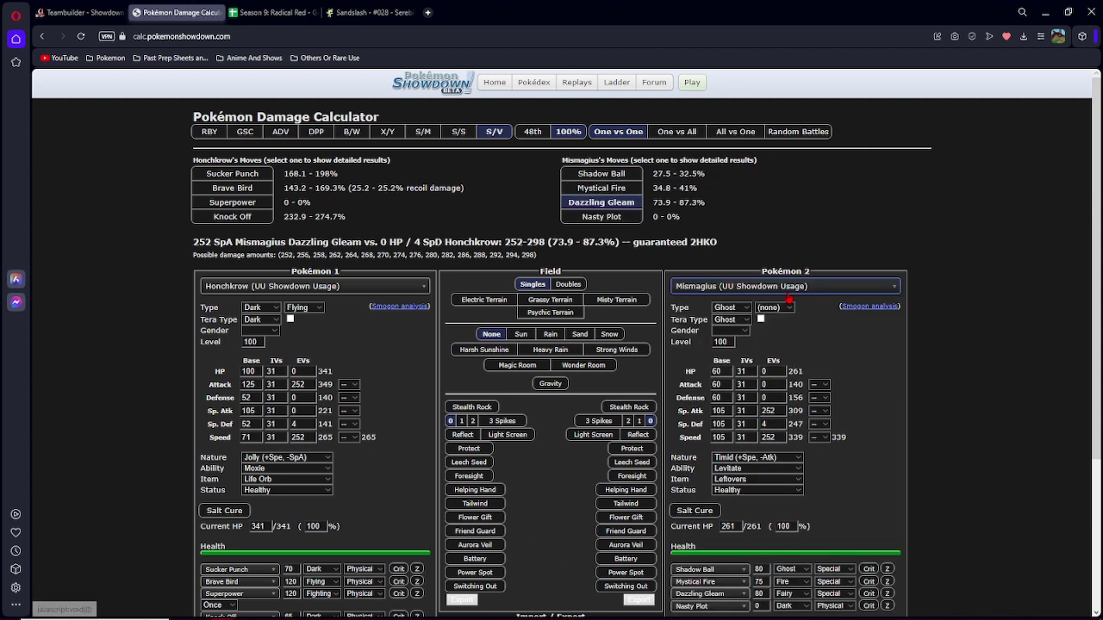
{"action": "left_click", "coordinate": [789, 307]}
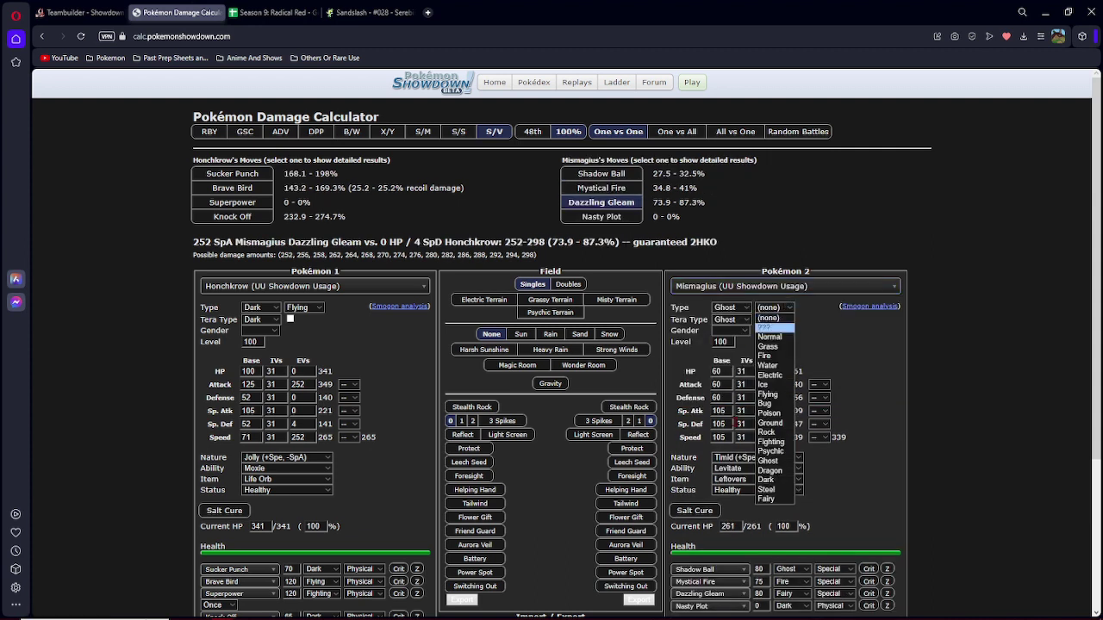
{"action": "left_click", "coordinate": [769, 499]}
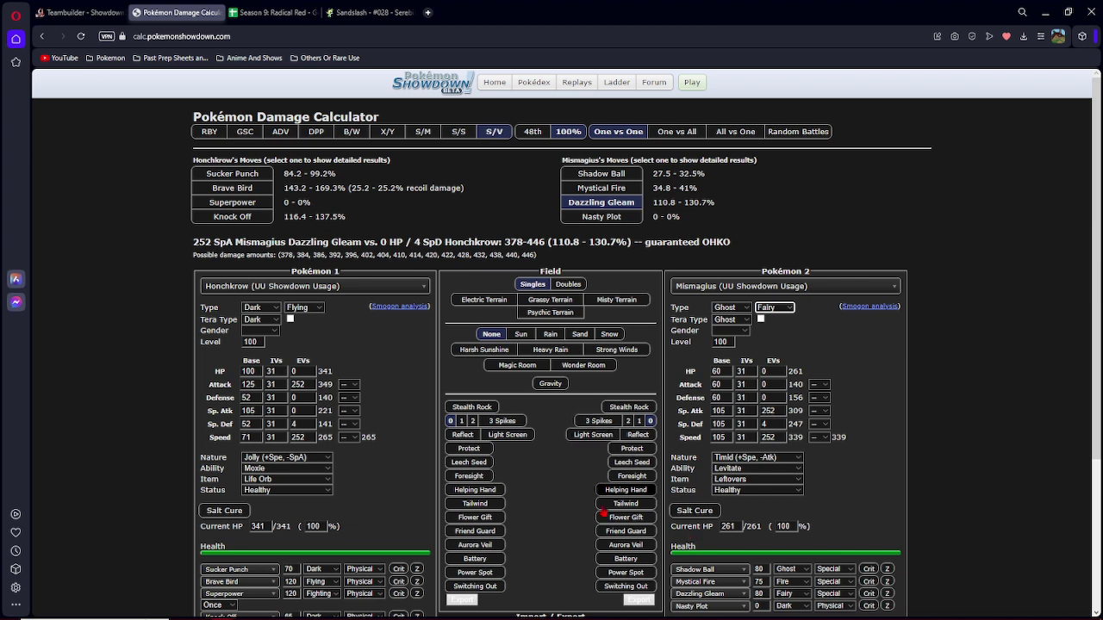
Toggle Stealth Rock on Mismagius's side and check Honchkrow's Sucker Punch result.
{"action": "left_click", "coordinate": [627, 406]}
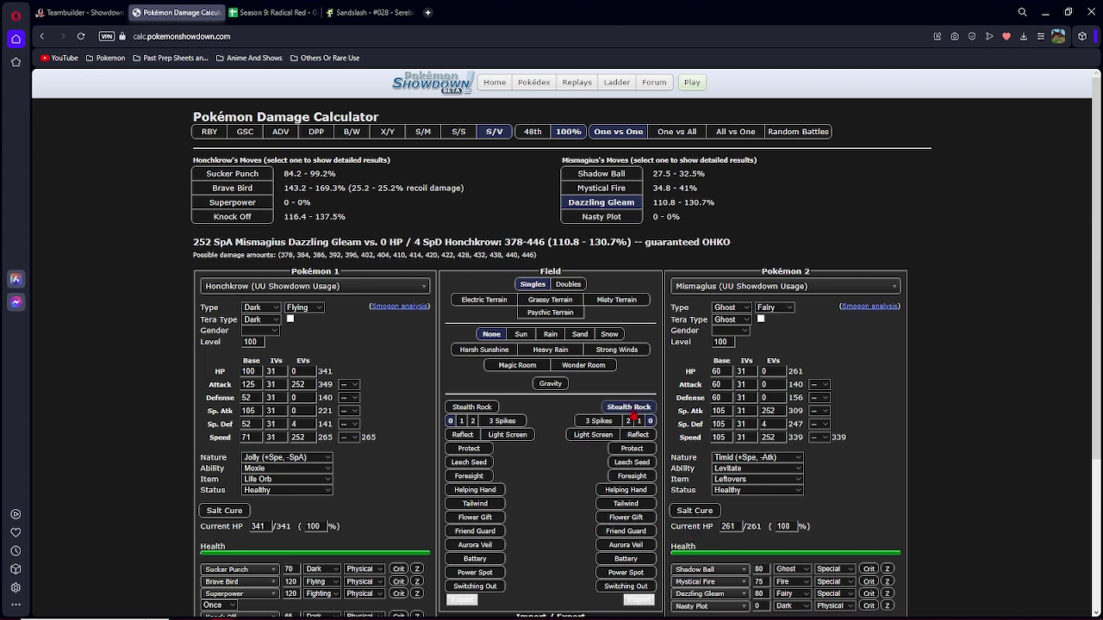
{"action": "left_click", "coordinate": [233, 174]}
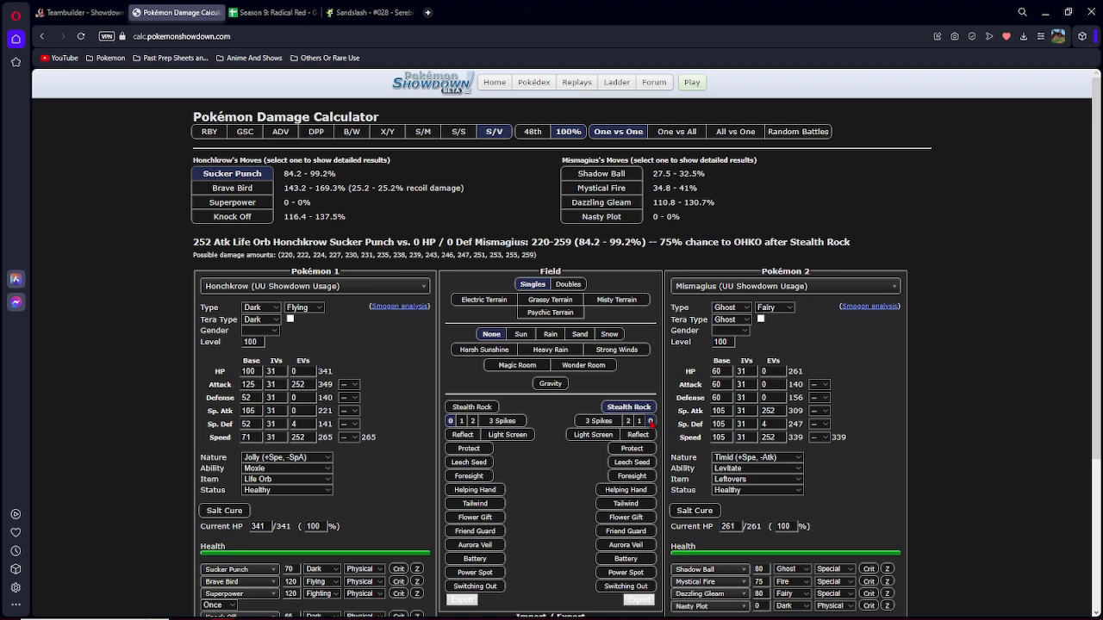
{"action": "left_click", "coordinate": [650, 421]}
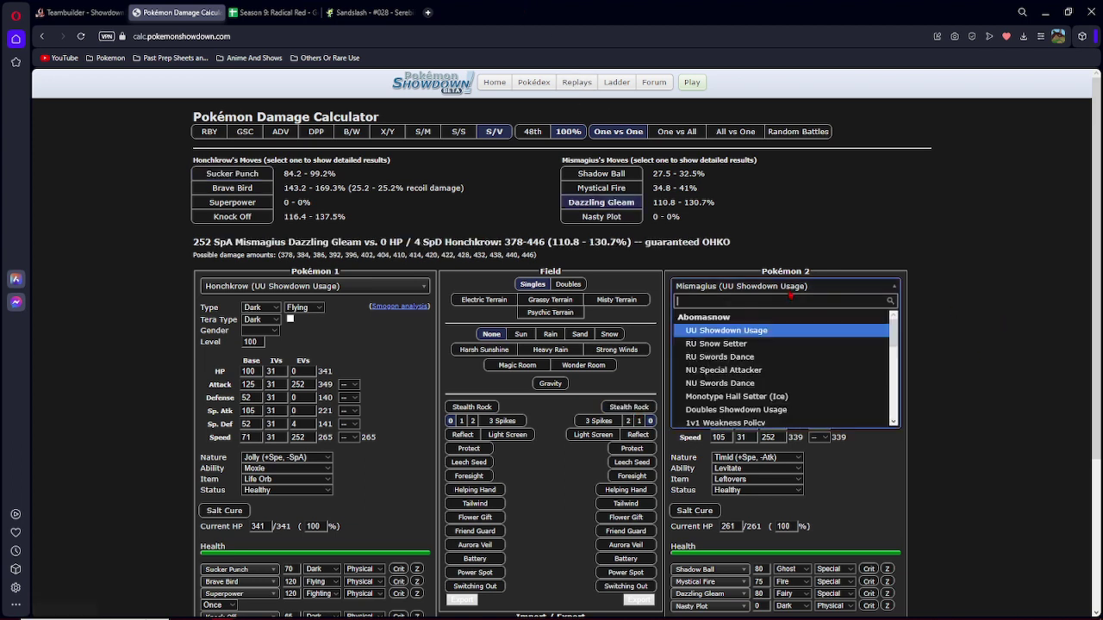
{"action": "type", "text": "mew"}
Load Demon Mew (Double Dance) as Pokémon 2 and check Honchkrow's Knock Off result.
{"action": "key", "text": "Return"}
{"action": "left_click", "coordinate": [267, 216]}
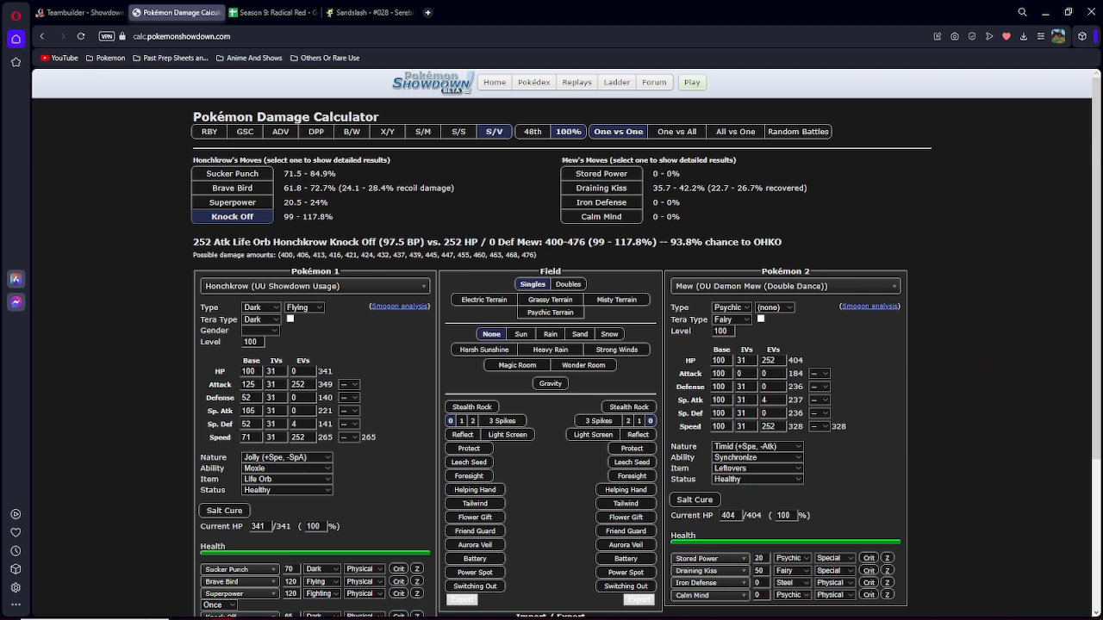
{"action": "right_click", "coordinate": [1045, 207]}
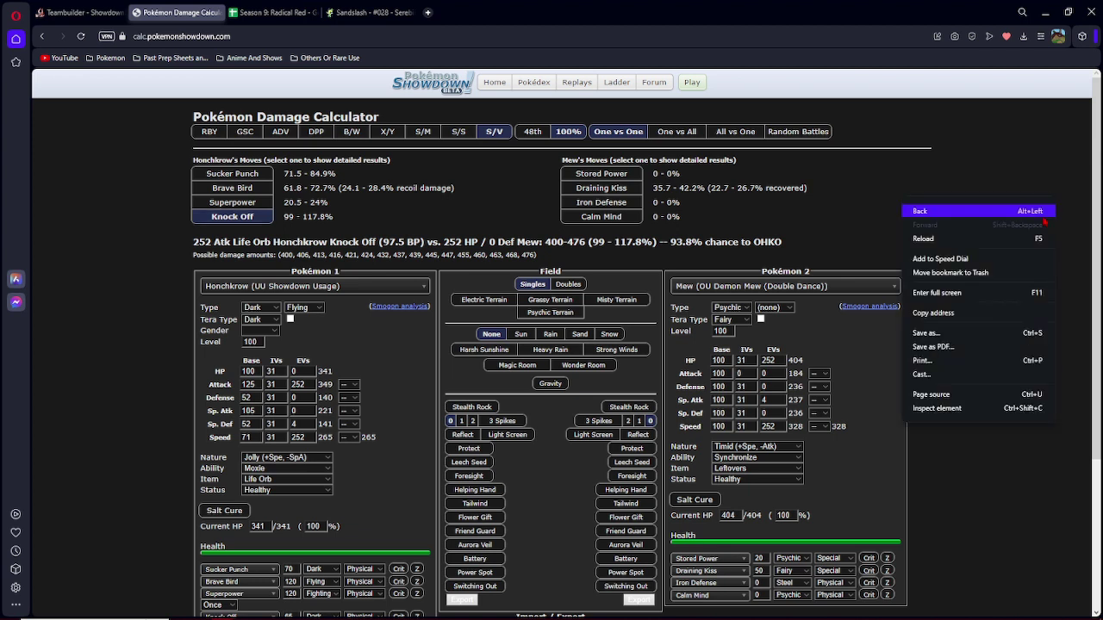
{"action": "key", "text": "Escape"}
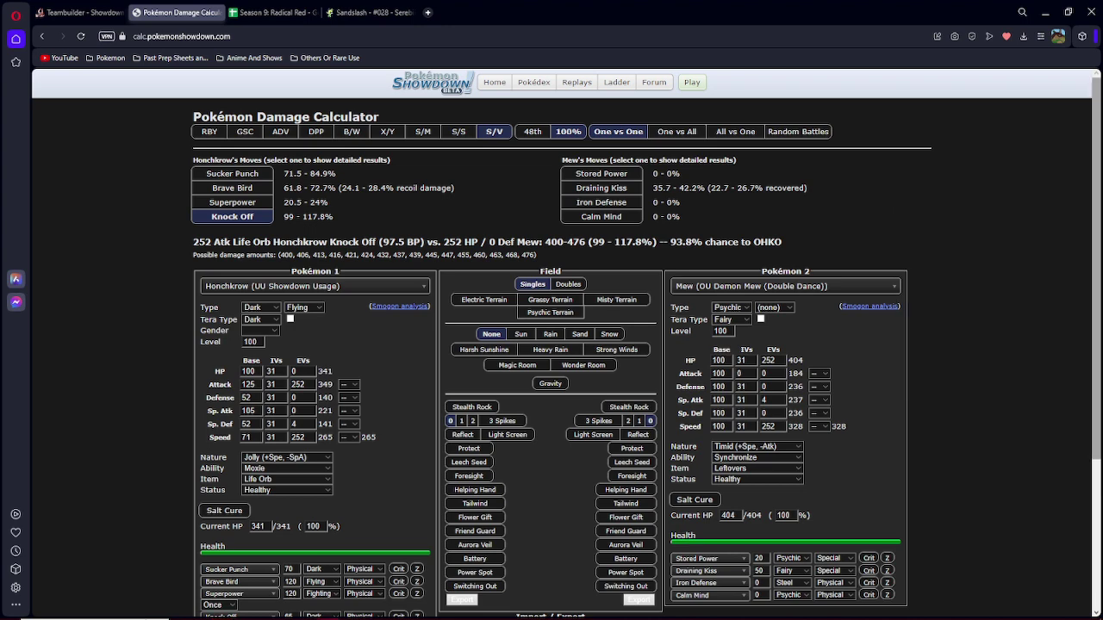
Review the Honchkrow, Zoroark-Hisui, Dragalge and Sandslash-Alola sets in the Teambuilder.
{"action": "left_click", "coordinate": [77, 12]}
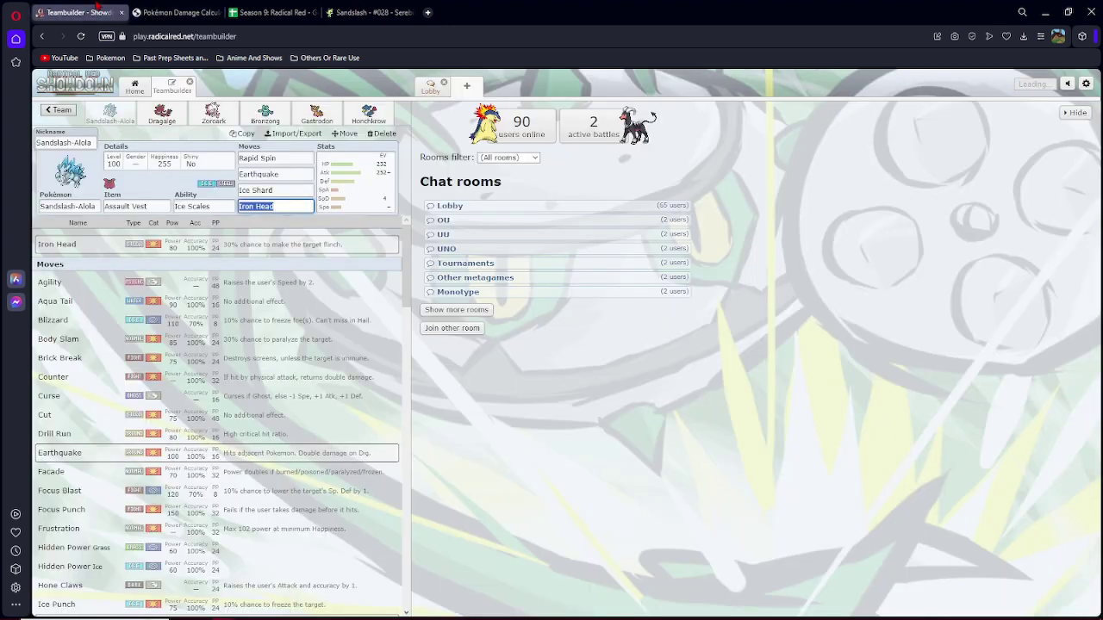
{"action": "left_click", "coordinate": [368, 113]}
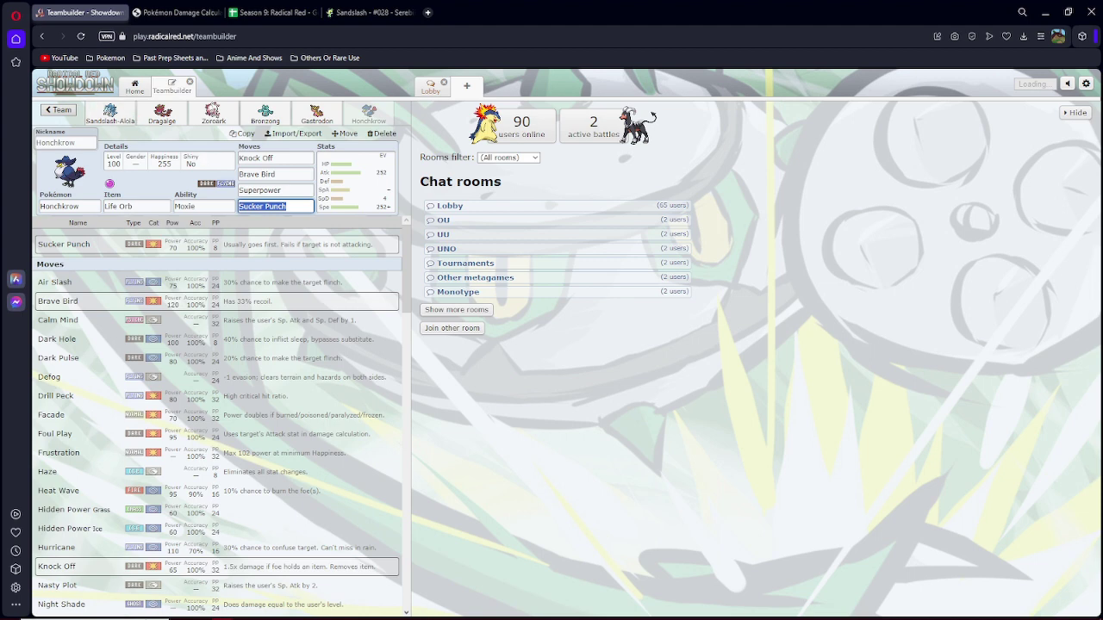
{"action": "key", "text": "Escape"}
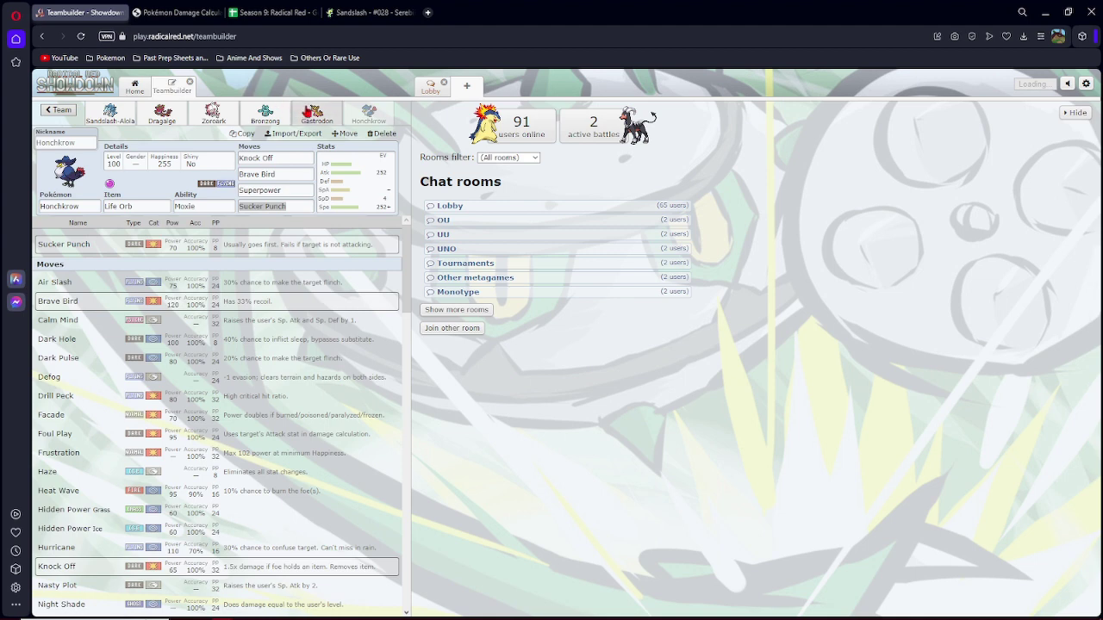
{"action": "left_click", "coordinate": [213, 114]}
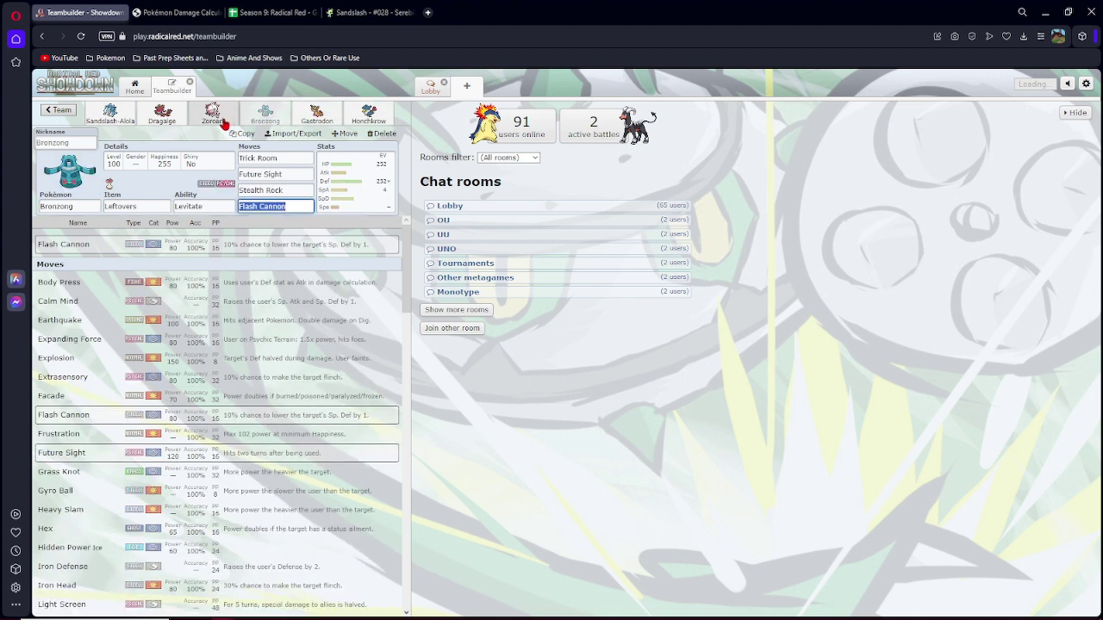
{"action": "left_click", "coordinate": [164, 114]}
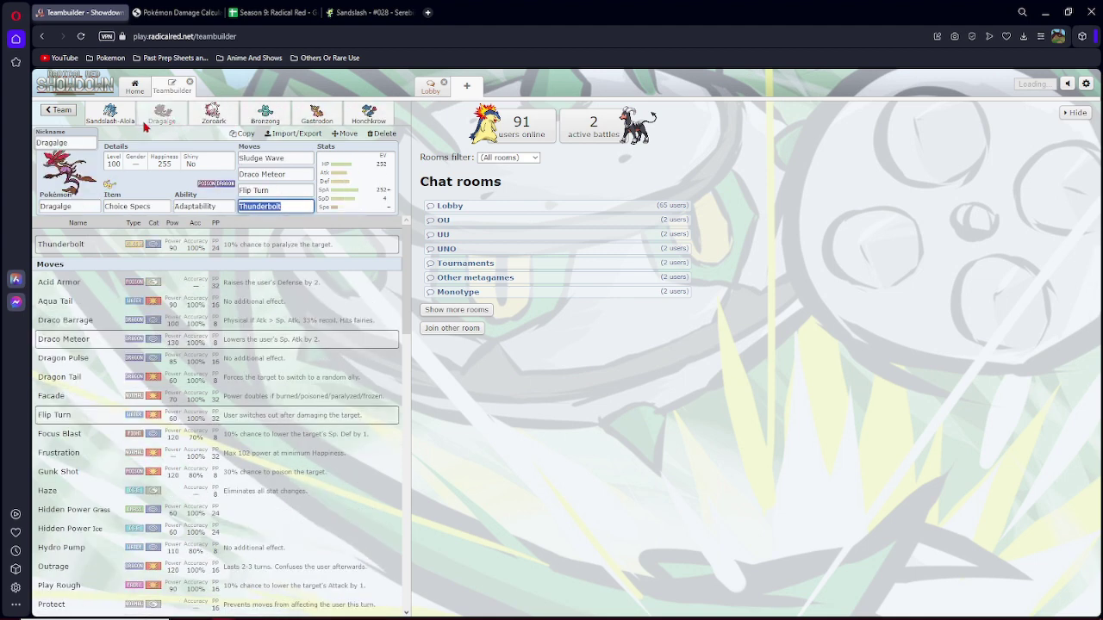
{"action": "left_click", "coordinate": [107, 114]}
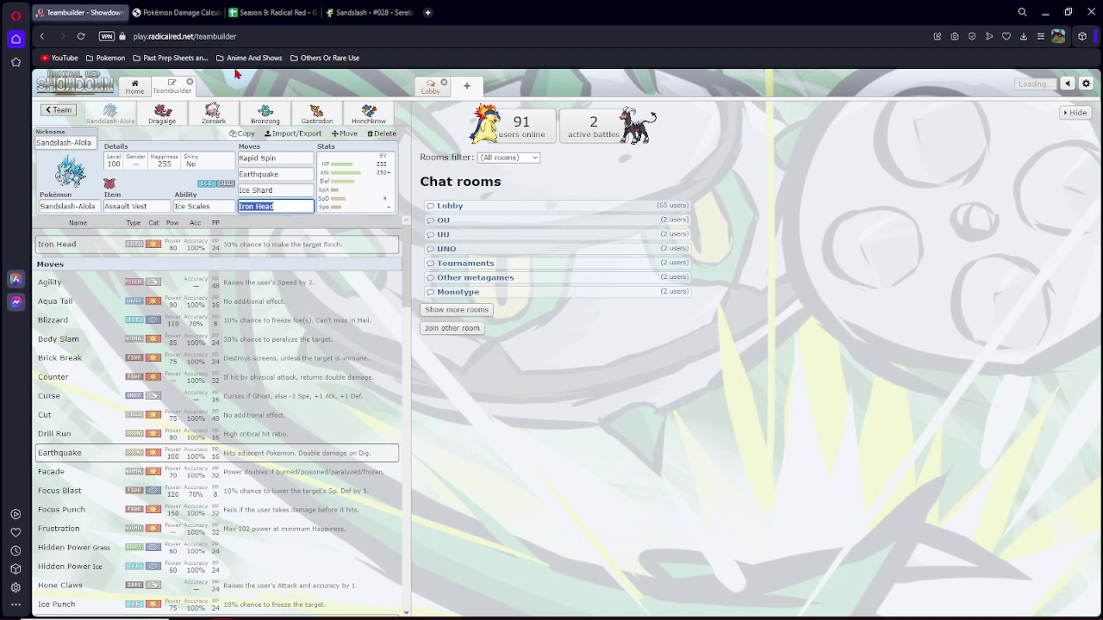
Look over Bronzong's Flash Cannon set and Gastrodon's held item.
{"action": "left_click", "coordinate": [213, 113]}
{"action": "left_click", "coordinate": [265, 113]}
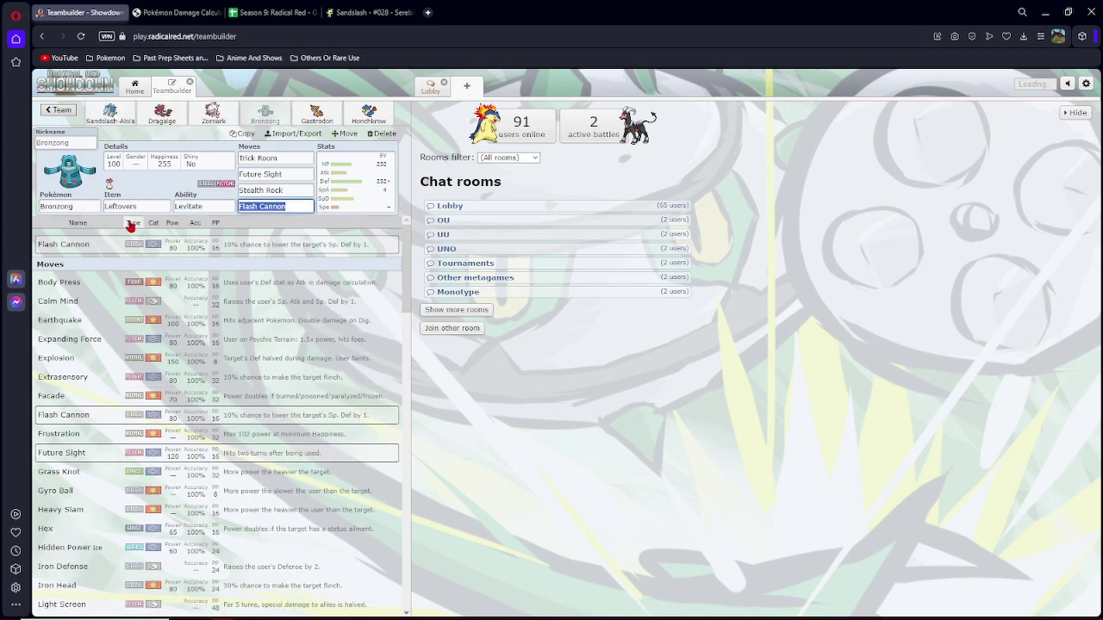
{"action": "left_click", "coordinate": [204, 131]}
{"action": "left_click", "coordinate": [316, 114]}
{"action": "left_click", "coordinate": [137, 206]}
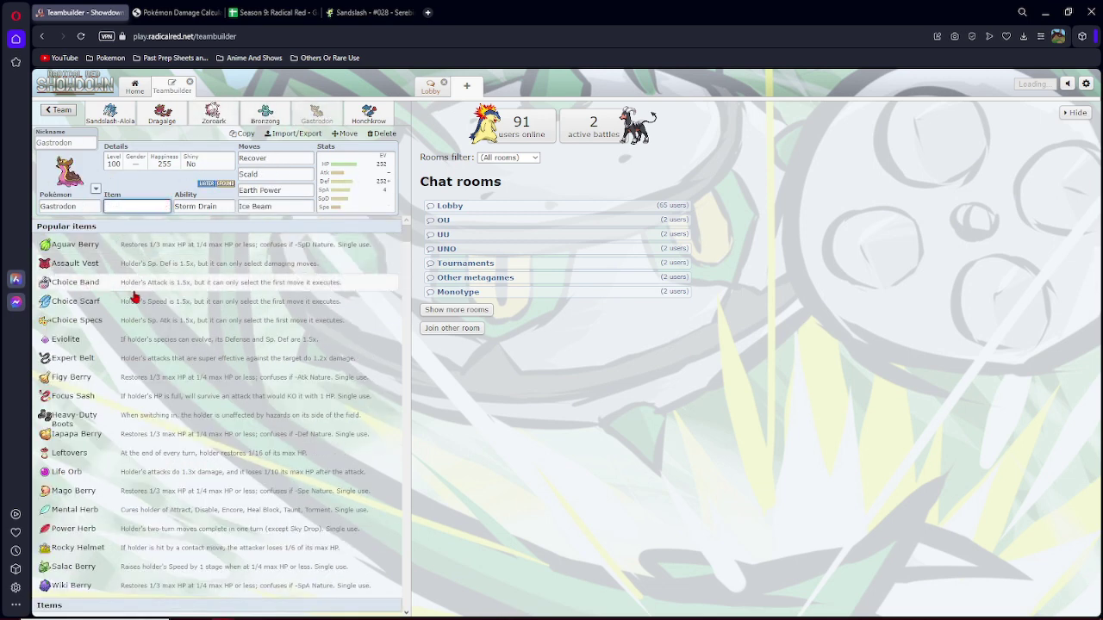
Step back through the team to Sandslash-Alola's set, then bring up the damage calculator.
{"action": "left_click", "coordinate": [69, 452]}
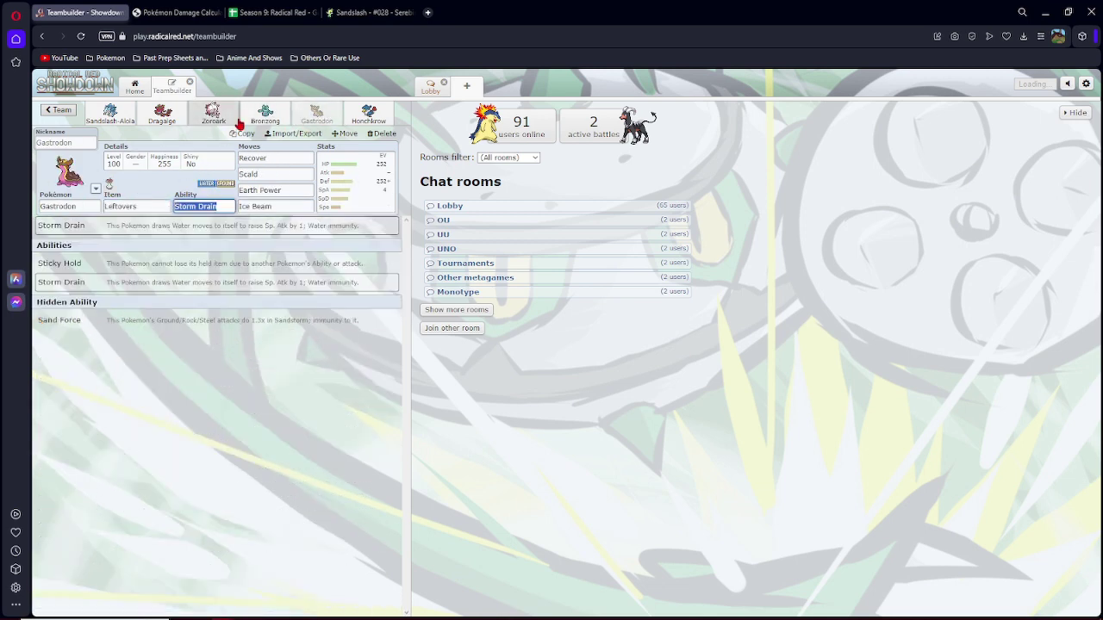
{"action": "left_click", "coordinate": [368, 114]}
{"action": "left_click", "coordinate": [316, 114]}
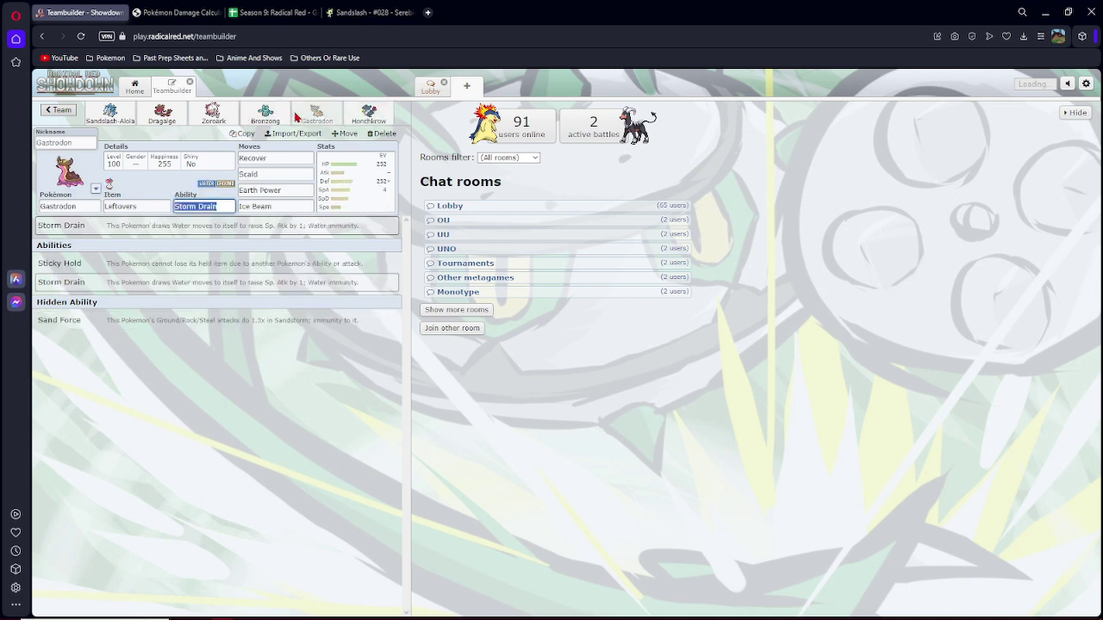
{"action": "left_click", "coordinate": [264, 114]}
{"action": "left_click", "coordinate": [214, 114]}
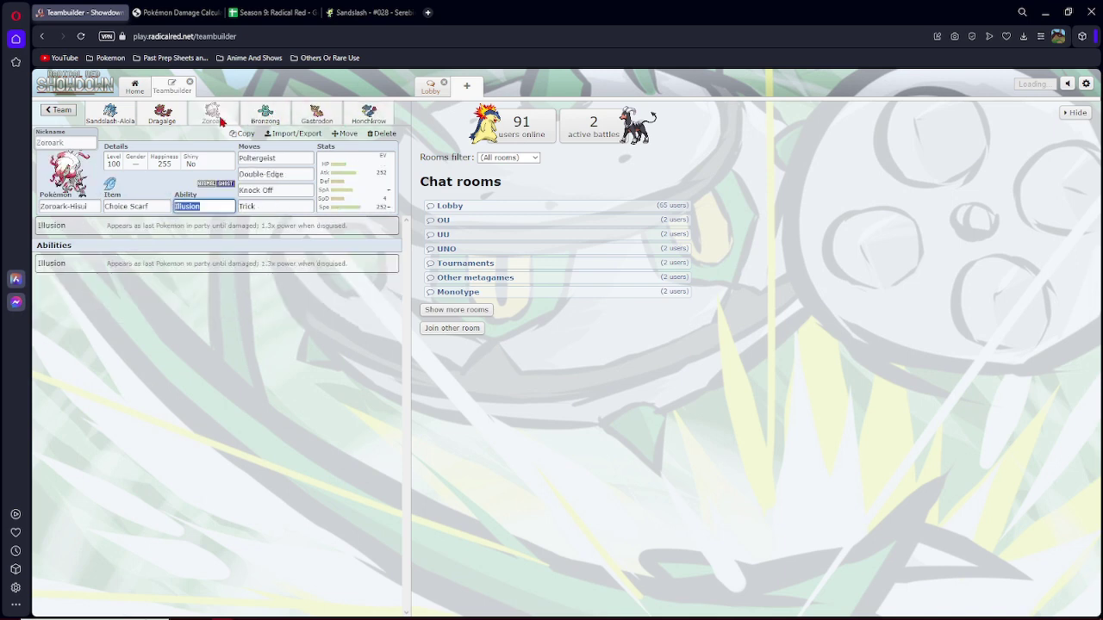
{"action": "left_click", "coordinate": [162, 114]}
{"action": "left_click", "coordinate": [110, 121]}
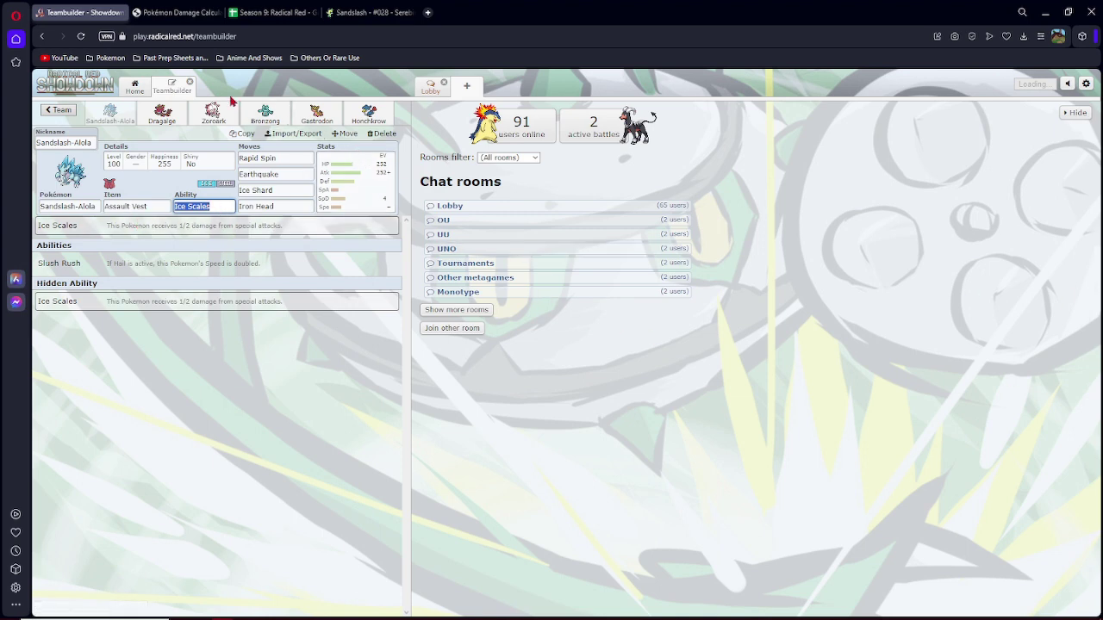
{"action": "left_click", "coordinate": [174, 11]}
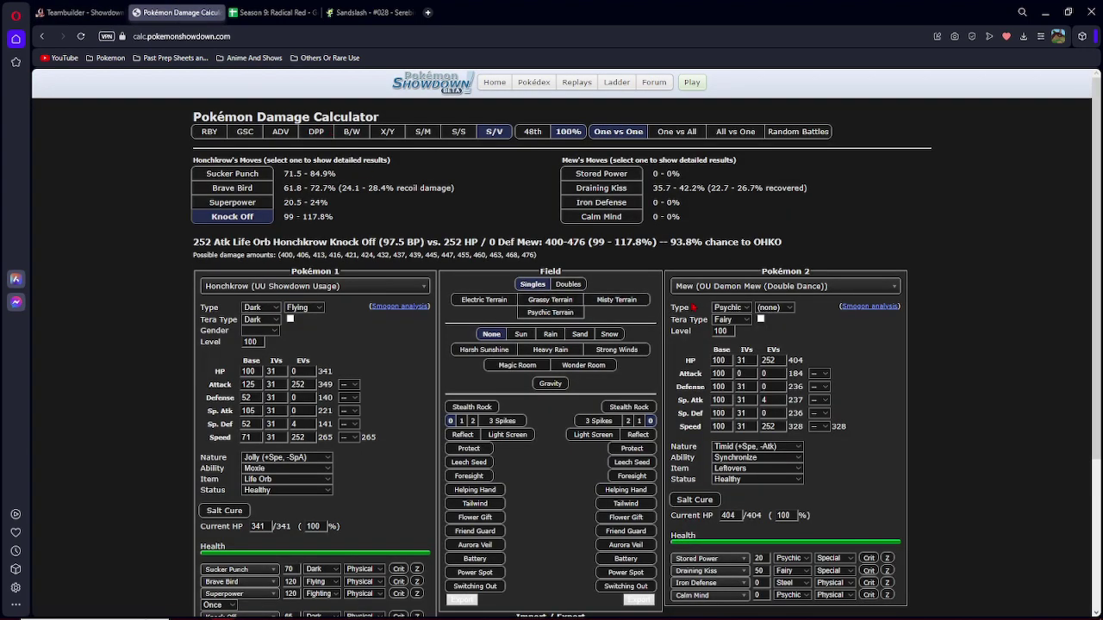
Load Mismagius as defender and Sandslash-Alola RU Slush Rush Sweeper as attacker.
{"action": "left_click", "coordinate": [749, 286]}
{"action": "type", "text": "mismai"}
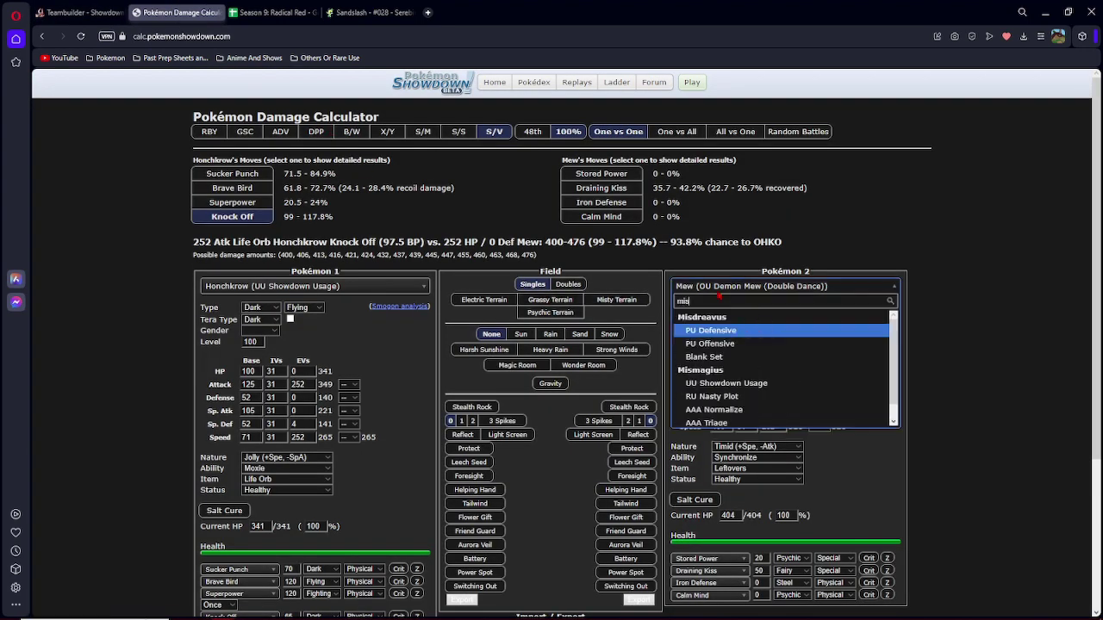
{"action": "key", "text": "Return"}
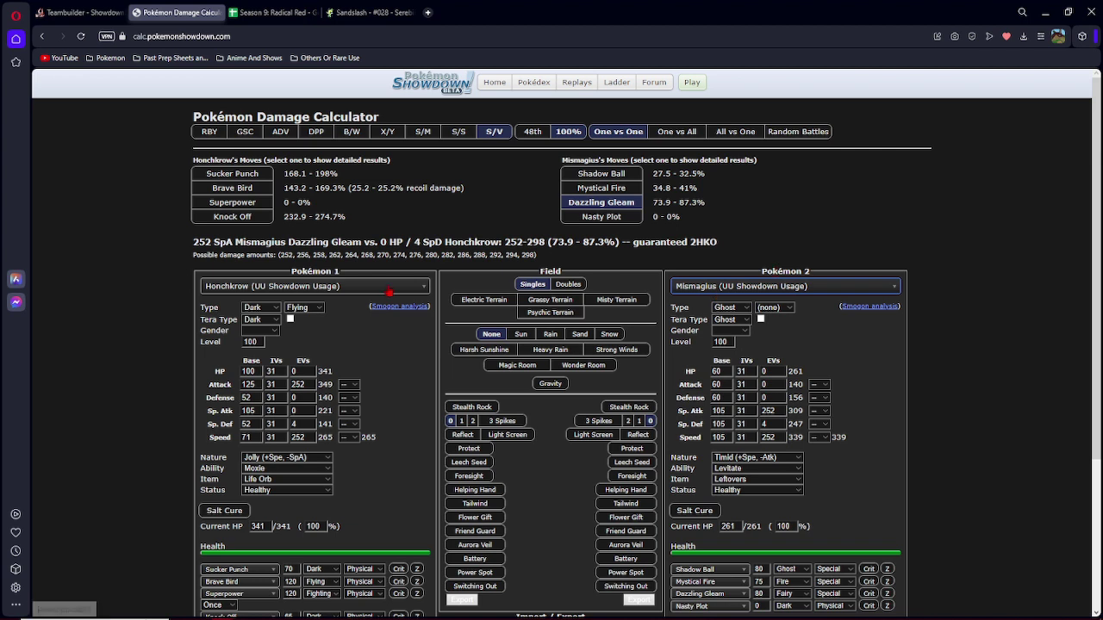
{"action": "left_click", "coordinate": [315, 286]}
{"action": "type", "text": "sn"}
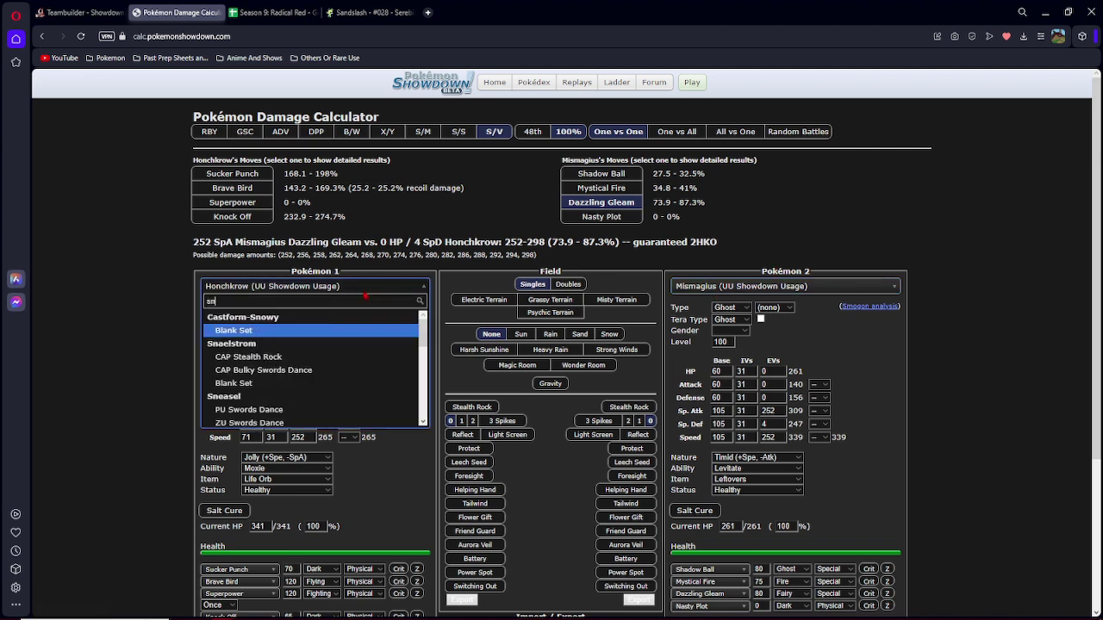
{"action": "key", "text": "BackSpace"}
{"action": "type", "text": "andslahs"}
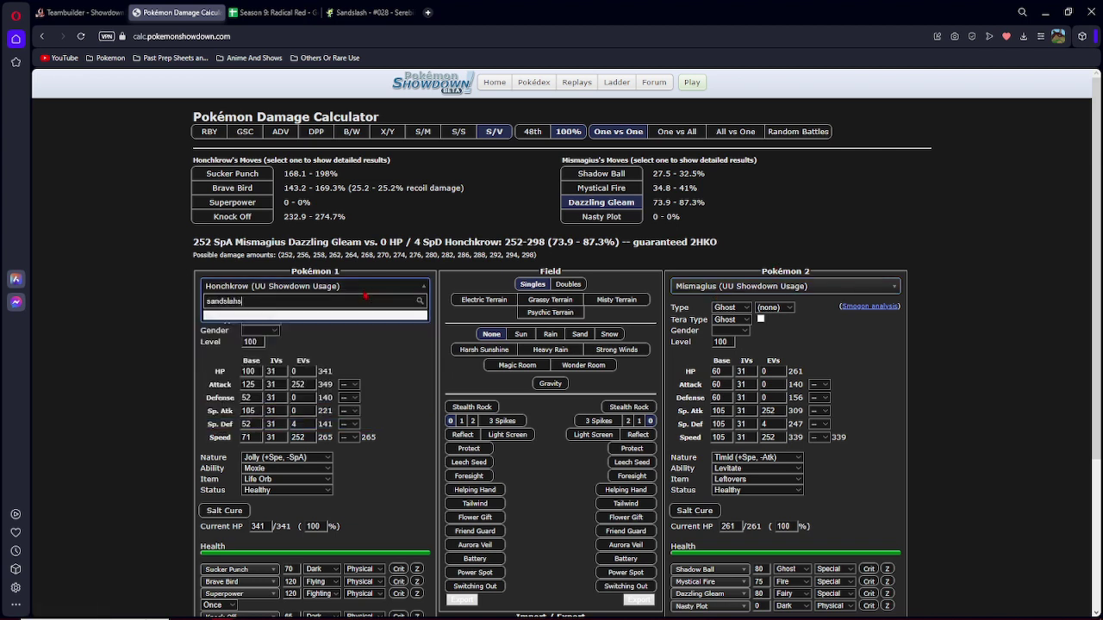
{"action": "key", "text": "BackSpace"}
{"action": "type", "text": "sh"}
{"action": "key", "text": "Down"}
{"action": "key", "text": "Down"}
{"action": "key", "text": "Down"}
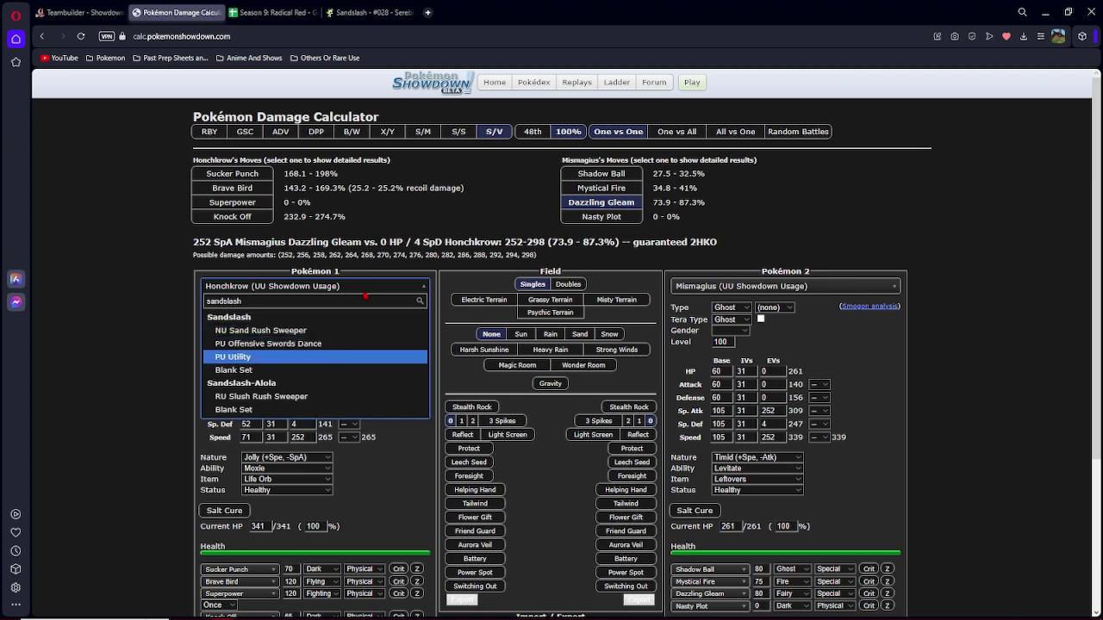
{"action": "key", "text": "Return"}
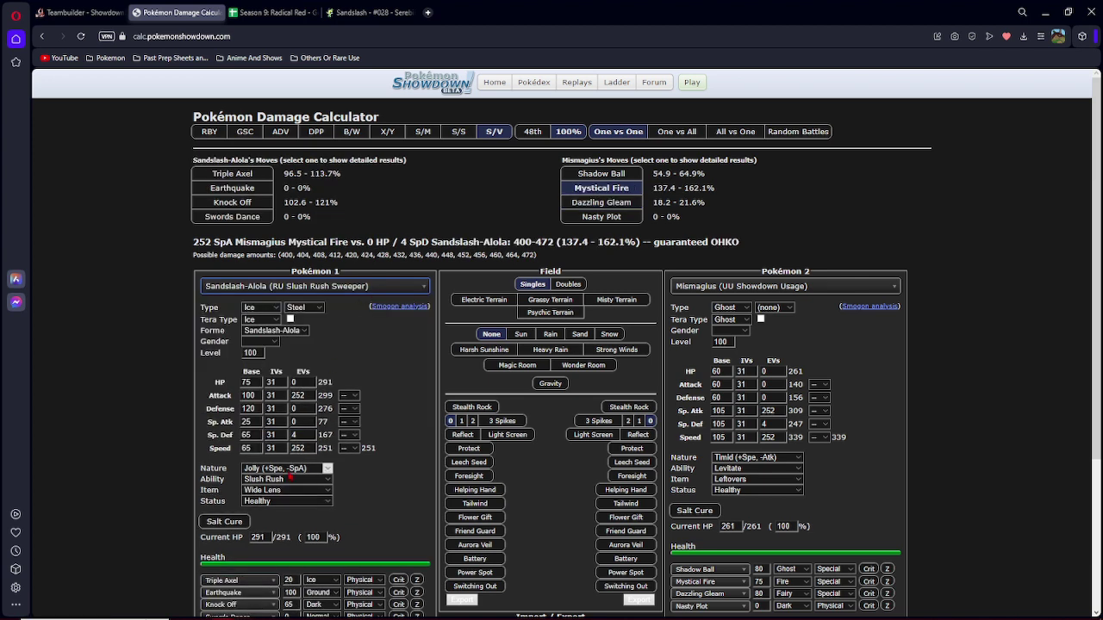
Make Sandslash Adamant with Iron Head replacing Triple Axel, and give Mismagius Fairy typing.
{"action": "left_click", "coordinate": [328, 467]}
{"action": "key", "text": "Return"}
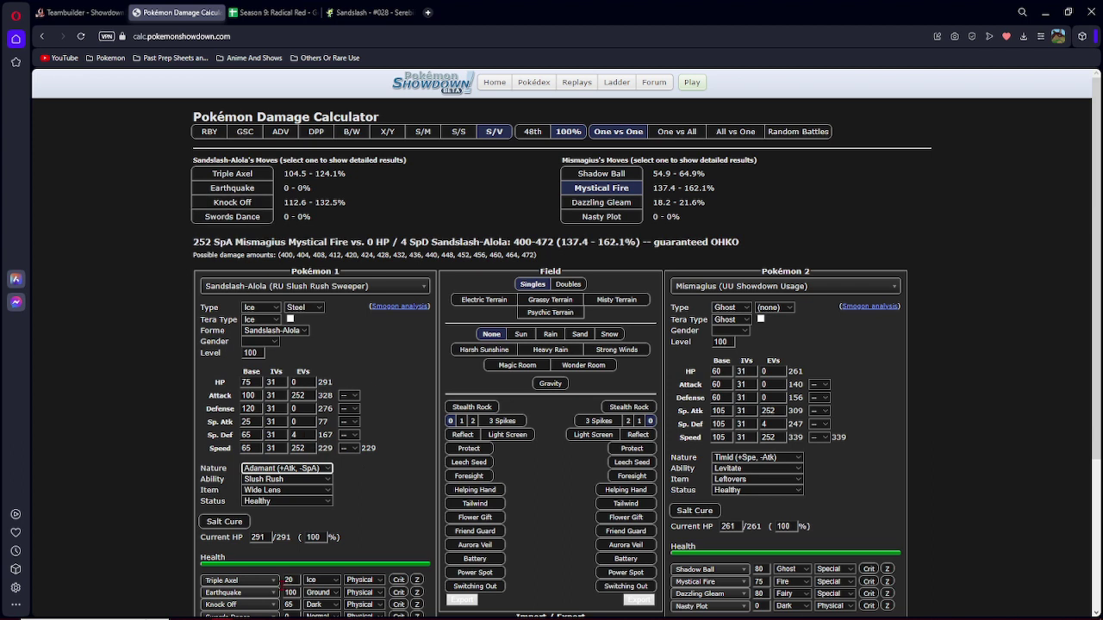
{"action": "left_click", "coordinate": [237, 593]}
{"action": "type", "text": "iron head"}
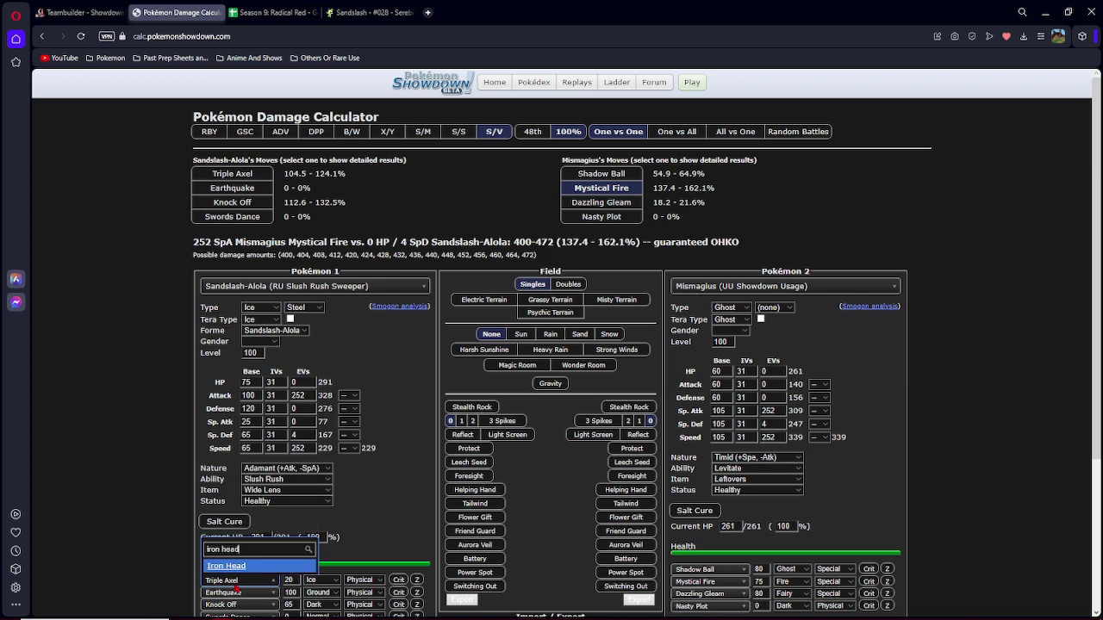
{"action": "key", "text": "Return"}
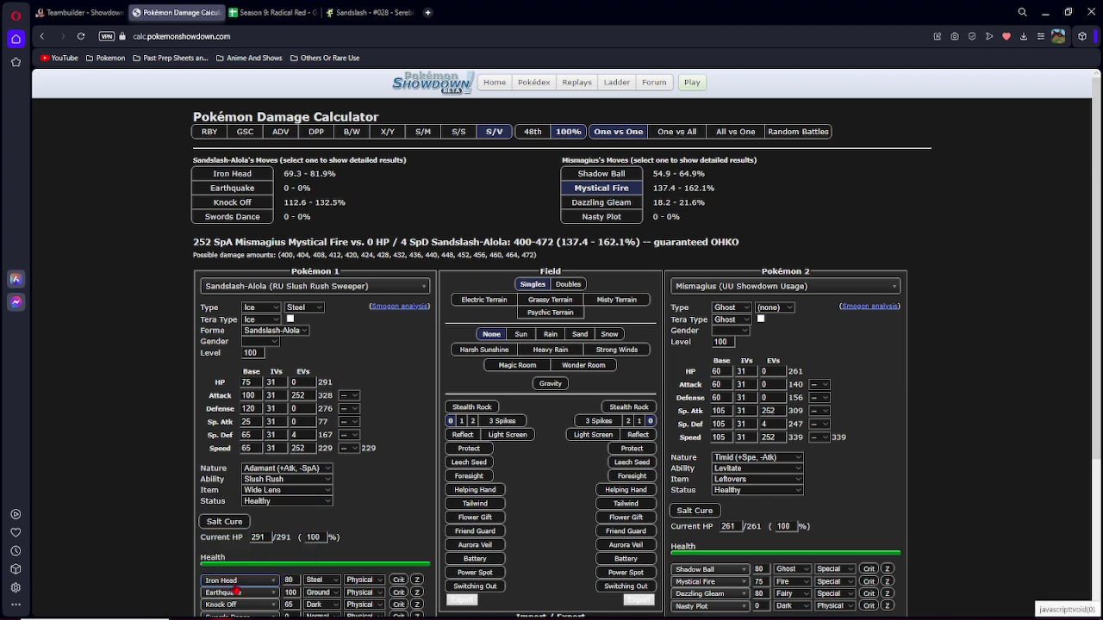
{"action": "left_click", "coordinate": [775, 308]}
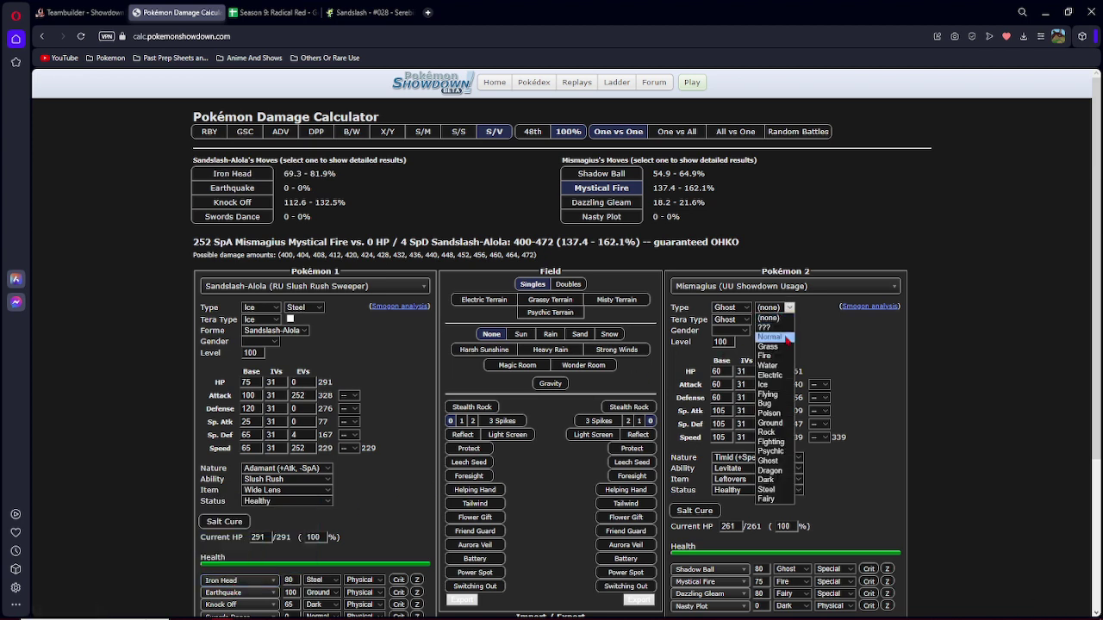
{"action": "left_click", "coordinate": [775, 501]}
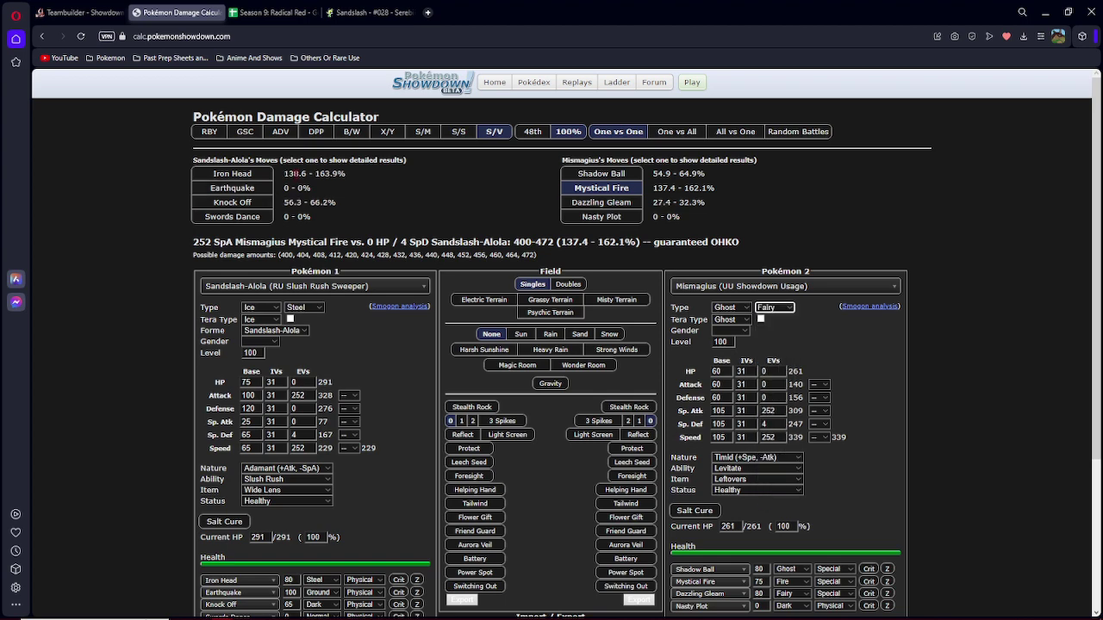
{"action": "left_click", "coordinate": [82, 12]}
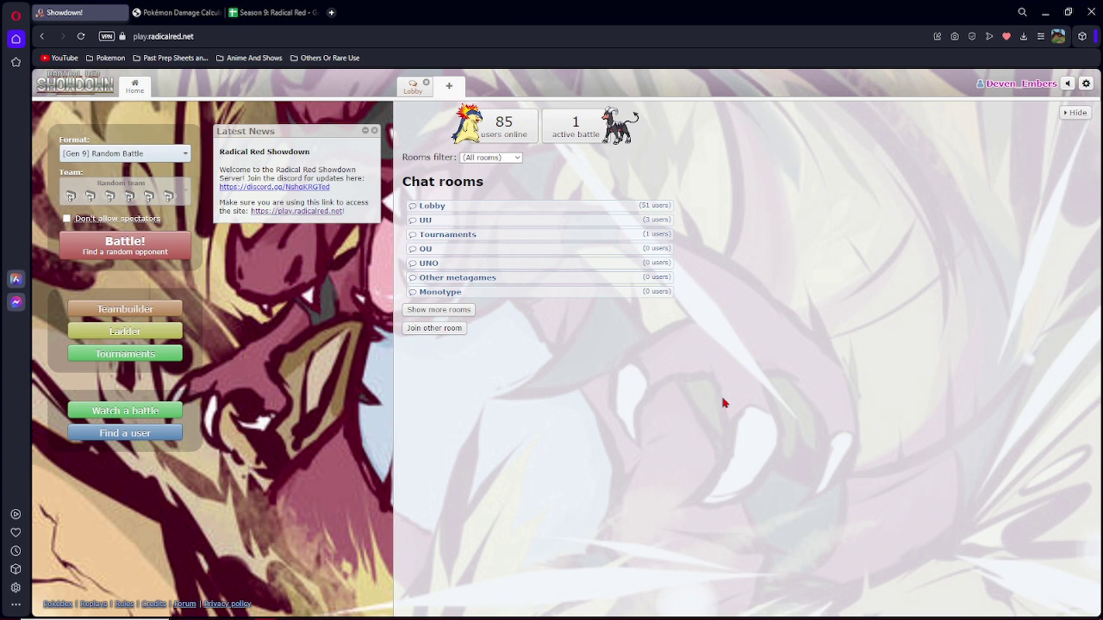
Look up the opponent's user card and set up a Gen 8 Draft challenge.
{"action": "left_click", "coordinate": [125, 433]}
{"action": "left_click", "coordinate": [151, 463]}
{"action": "type", "text": "Shadow Akumo"}
{"action": "left_click", "coordinate": [113, 477]}
{"action": "left_click", "coordinate": [541, 176]}
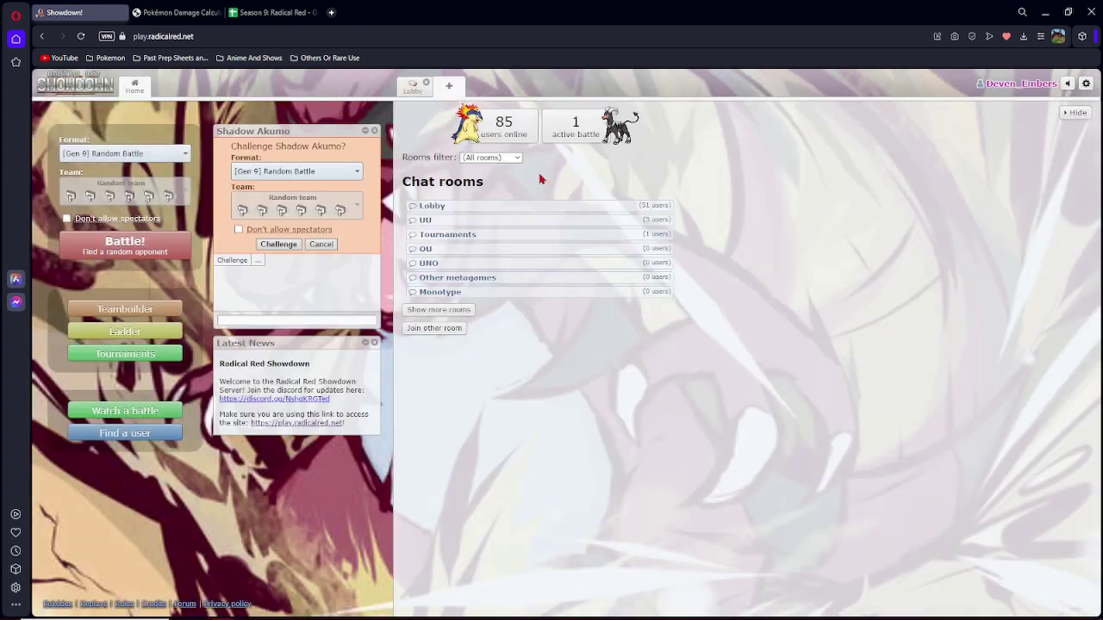
{"action": "left_click", "coordinate": [295, 170]}
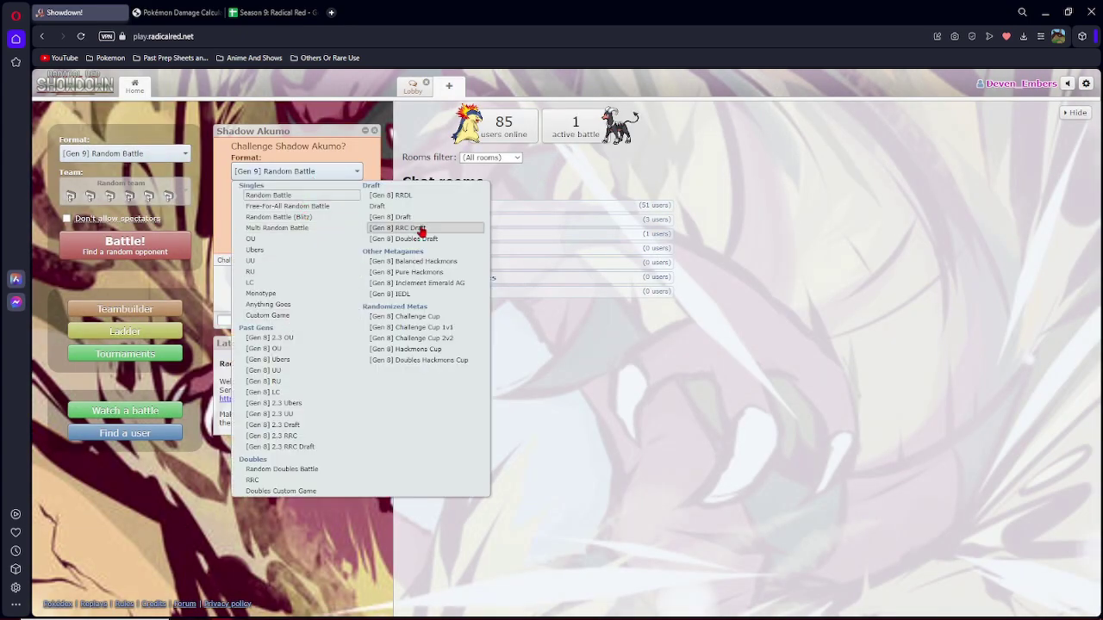
{"action": "left_click", "coordinate": [379, 206]}
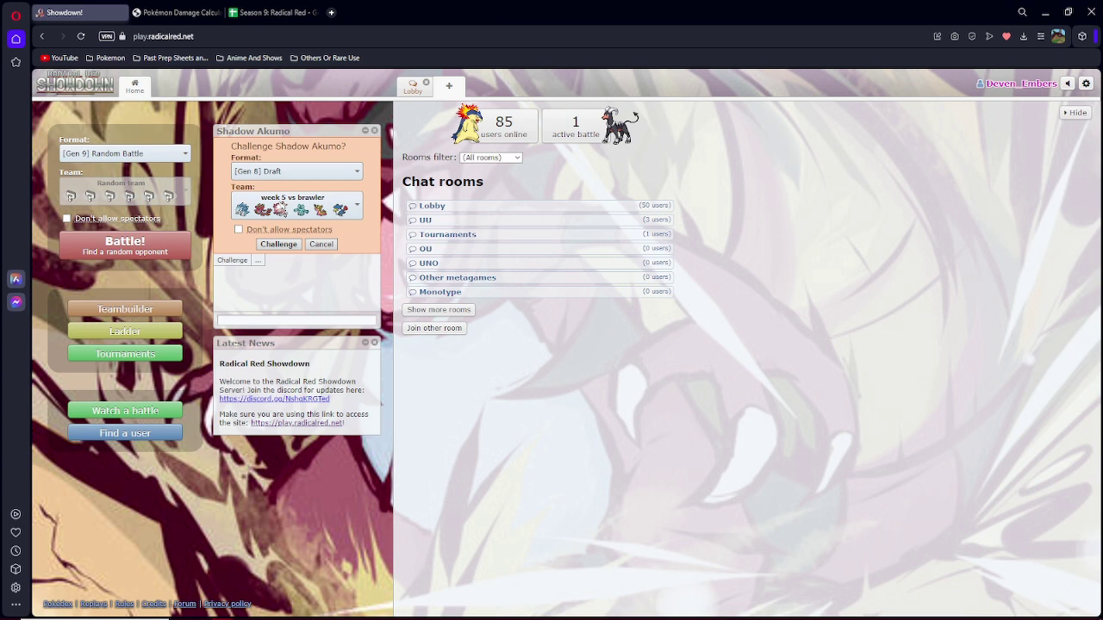
Send the opponent a chat message and check the week 5 vs brawler team.
{"action": "left_click", "coordinate": [252, 320]}
{"action": "type", "text": "."}
{"action": "key", "text": "Return"}
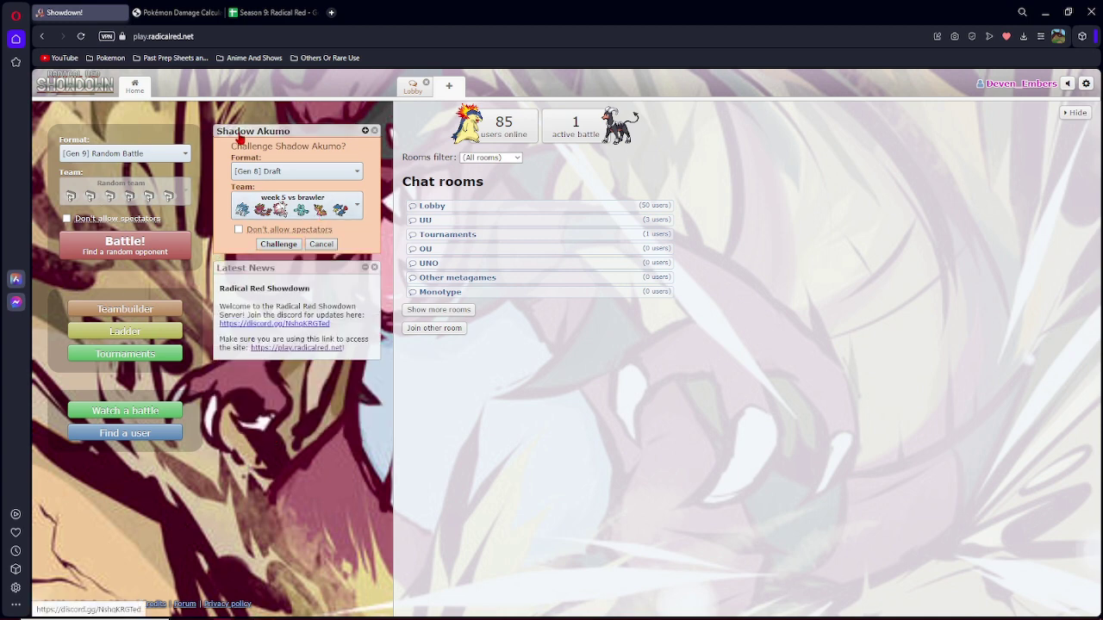
{"action": "left_click", "coordinate": [125, 309]}
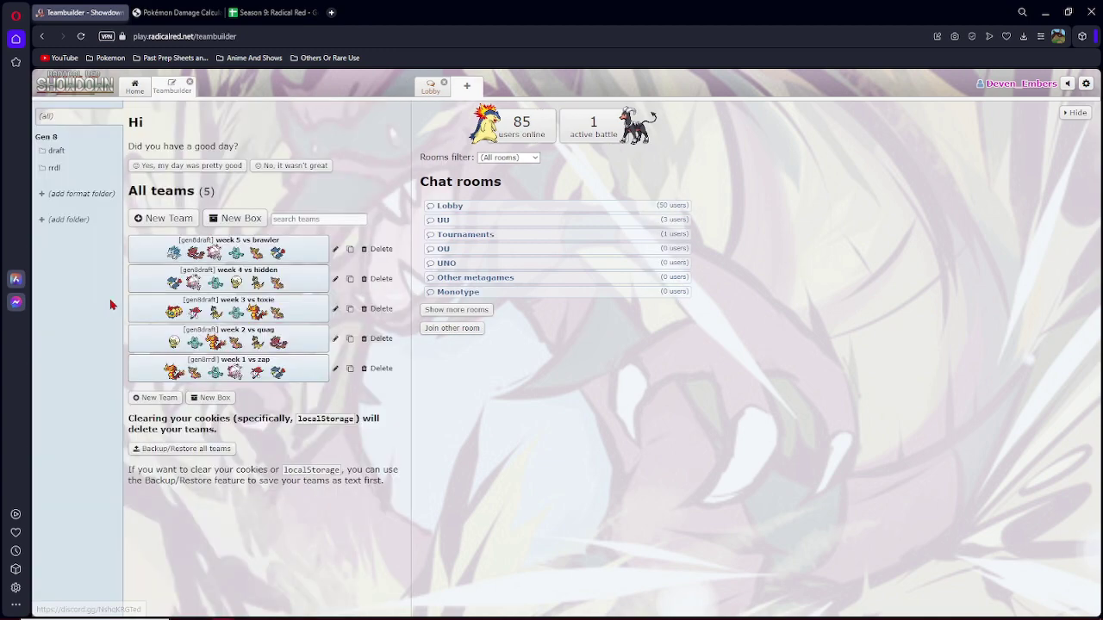
{"action": "left_click", "coordinate": [172, 258]}
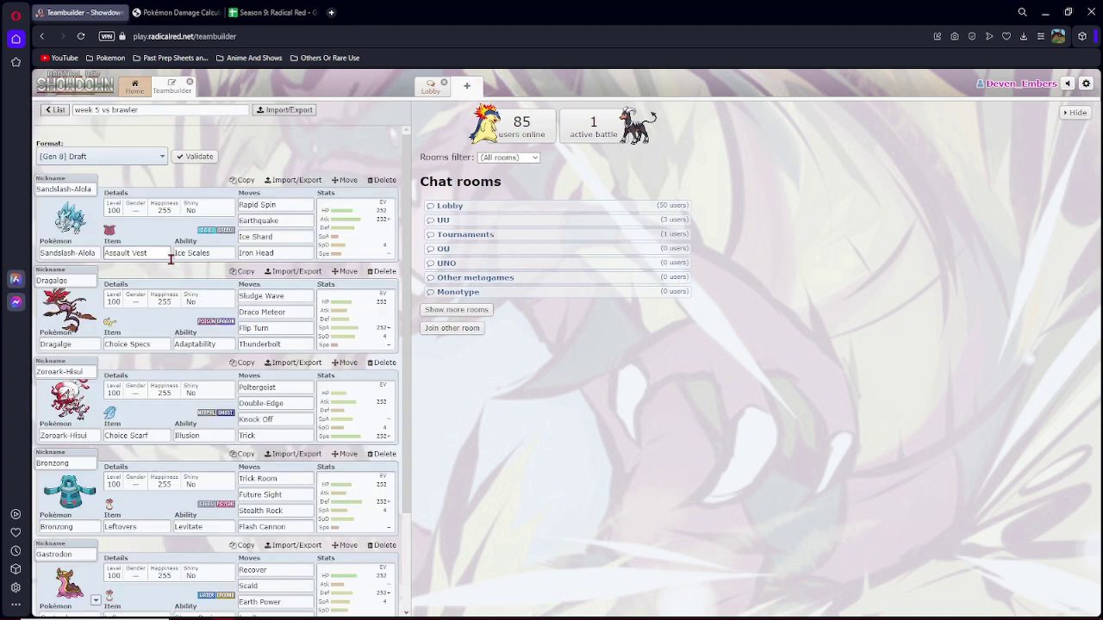
{"action": "scroll", "coordinate": [183, 322], "scroll_direction": "down", "scroll_amount": 3}
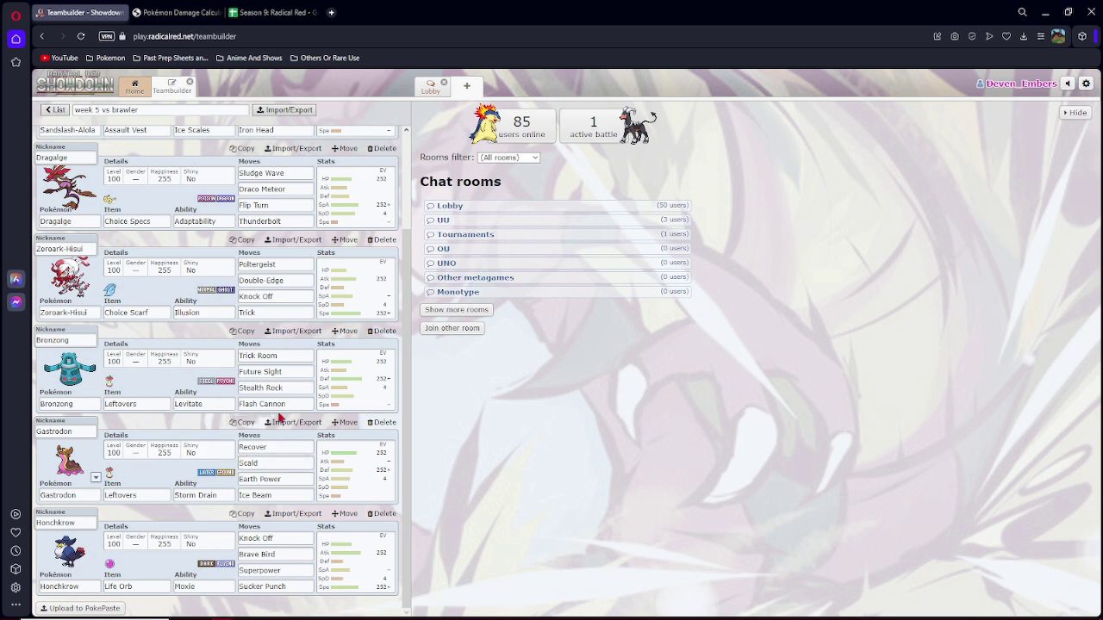
{"action": "scroll", "coordinate": [284, 416], "scroll_direction": "up", "scroll_amount": 3}
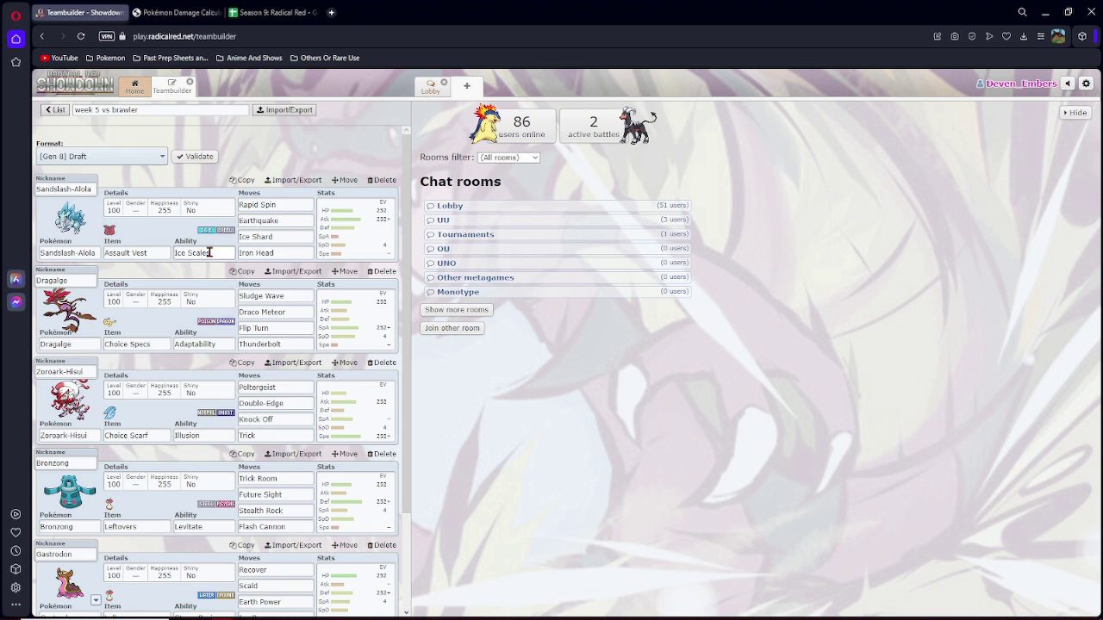
{"action": "left_click", "coordinate": [134, 86]}
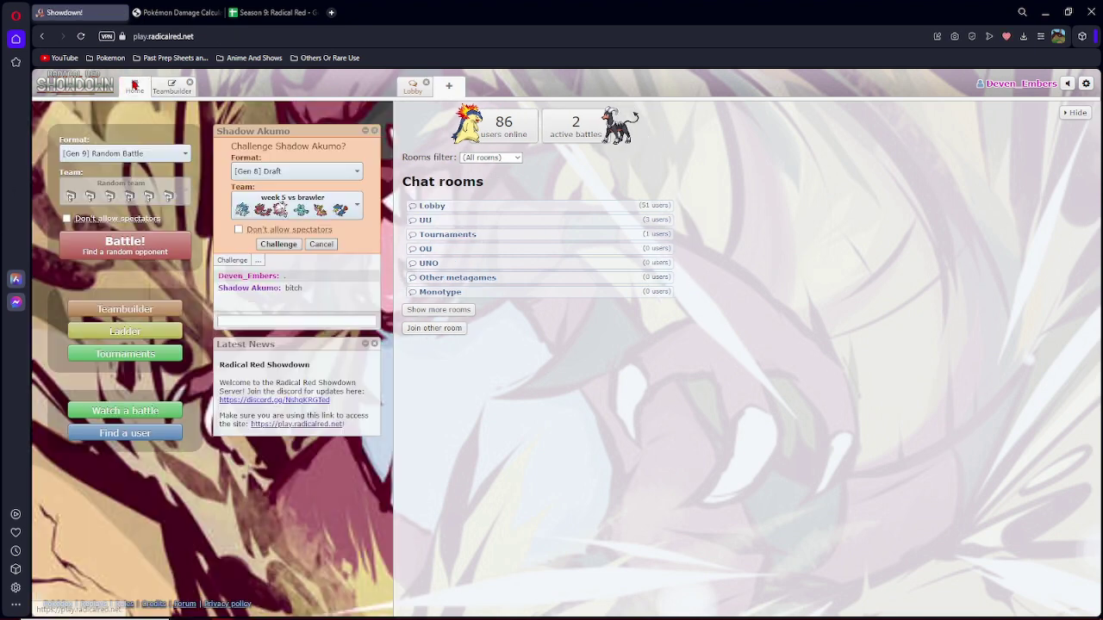
Send the Gen 8 Draft challenge and wait for the opponent to accept.
{"action": "left_click", "coordinate": [278, 245]}
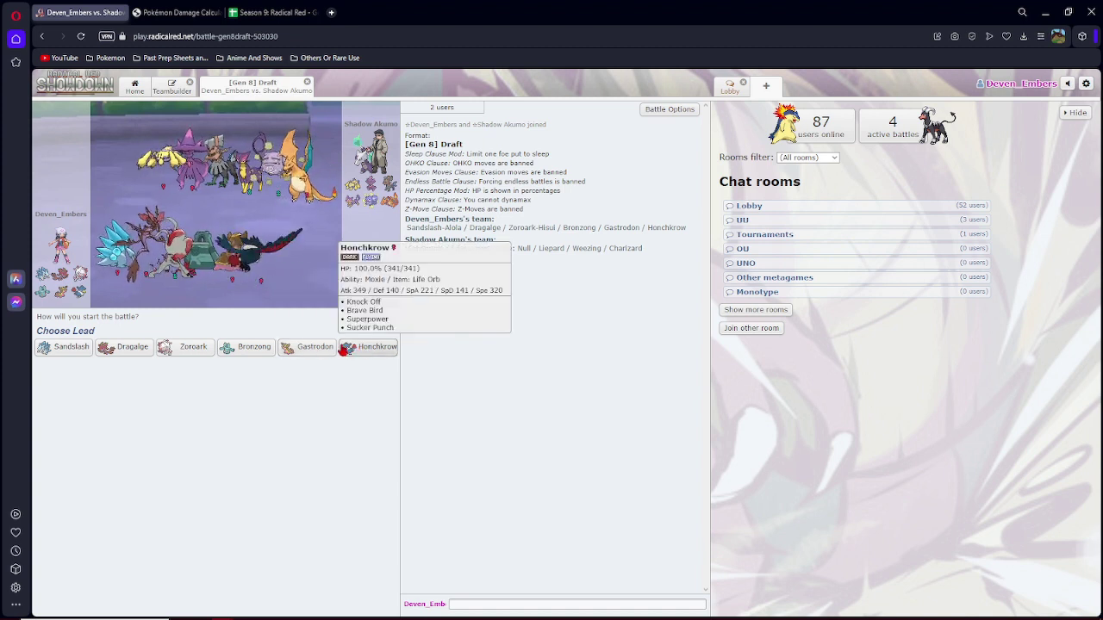
{"action": "mouse_move", "coordinate": [185, 347]}
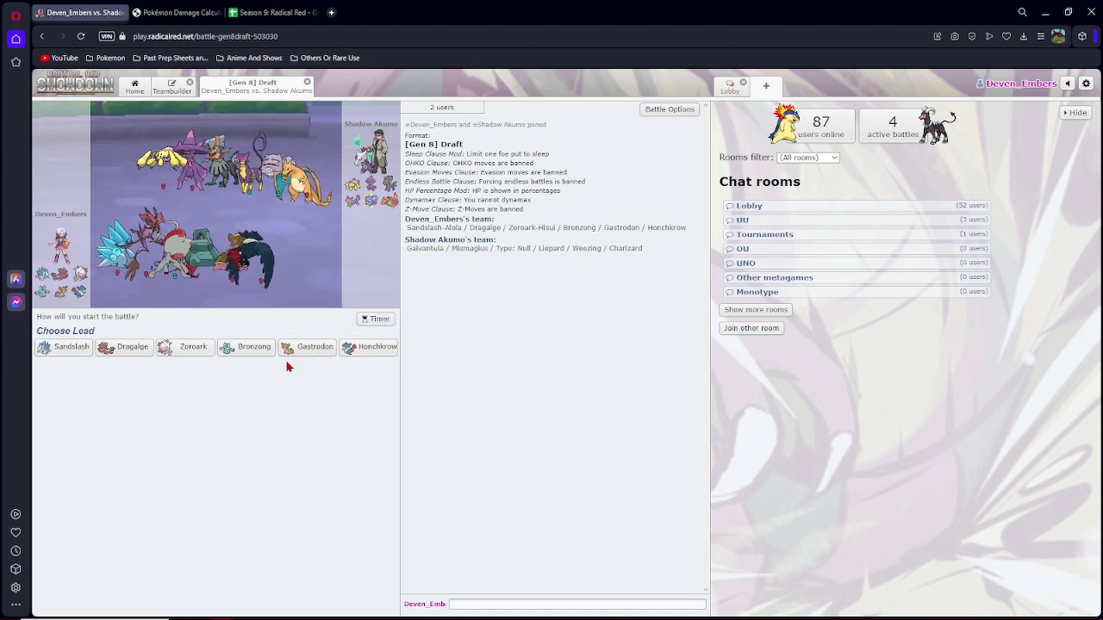
Order the team Zoroark, Bronzong, Dragalge, Sandslash, Gastrodon, Honchkrow.
{"action": "left_click", "coordinate": [193, 346]}
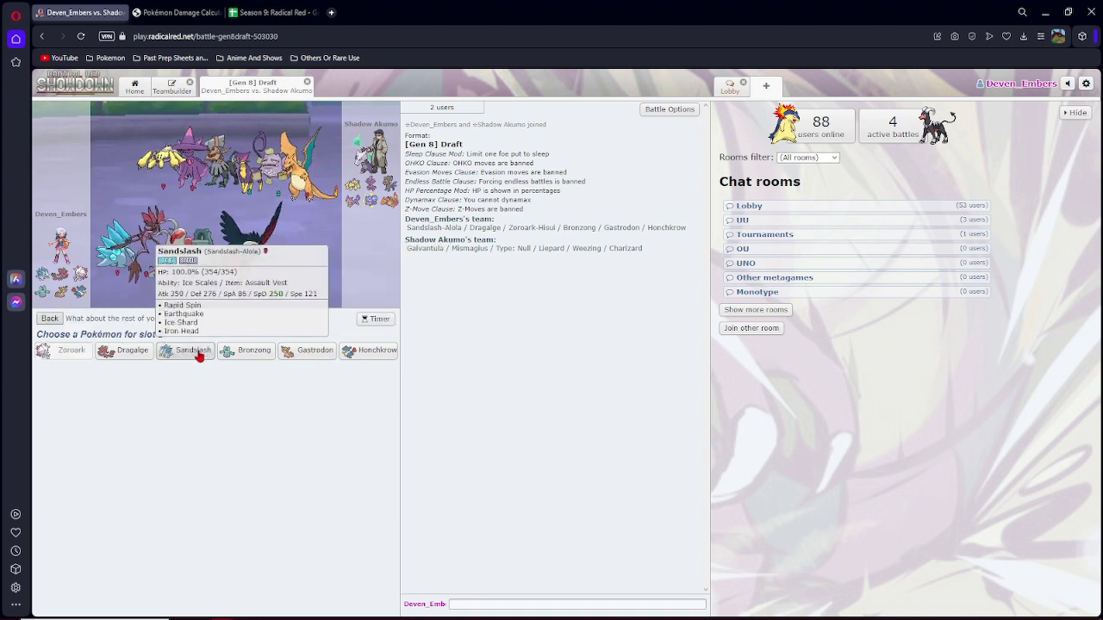
{"action": "left_click", "coordinate": [246, 353]}
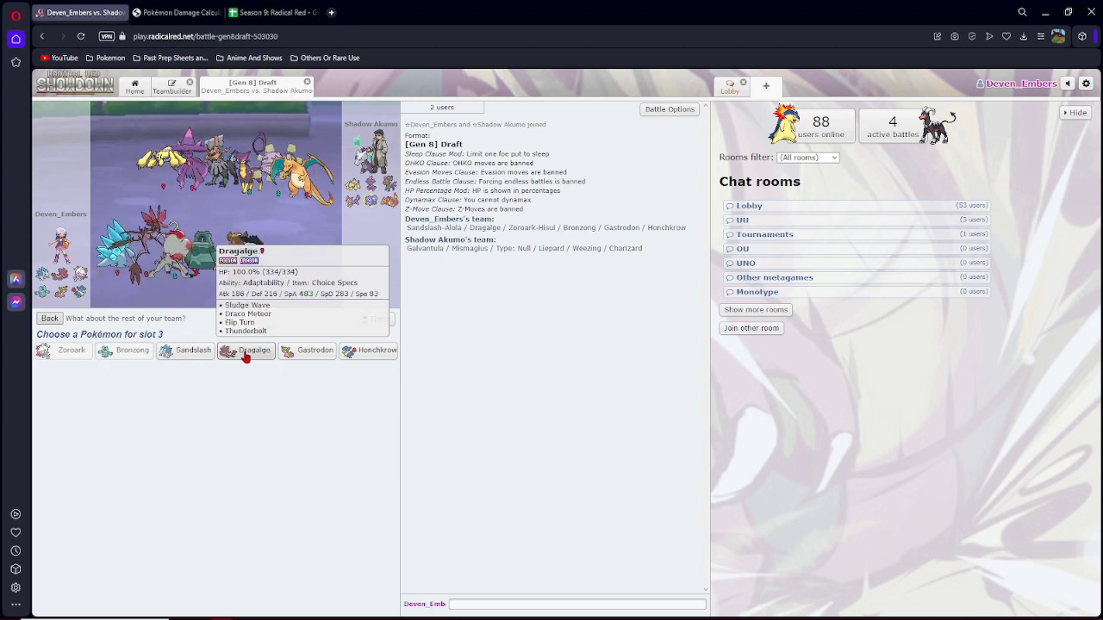
{"action": "left_click", "coordinate": [246, 353]}
{"action": "left_click", "coordinate": [230, 359]}
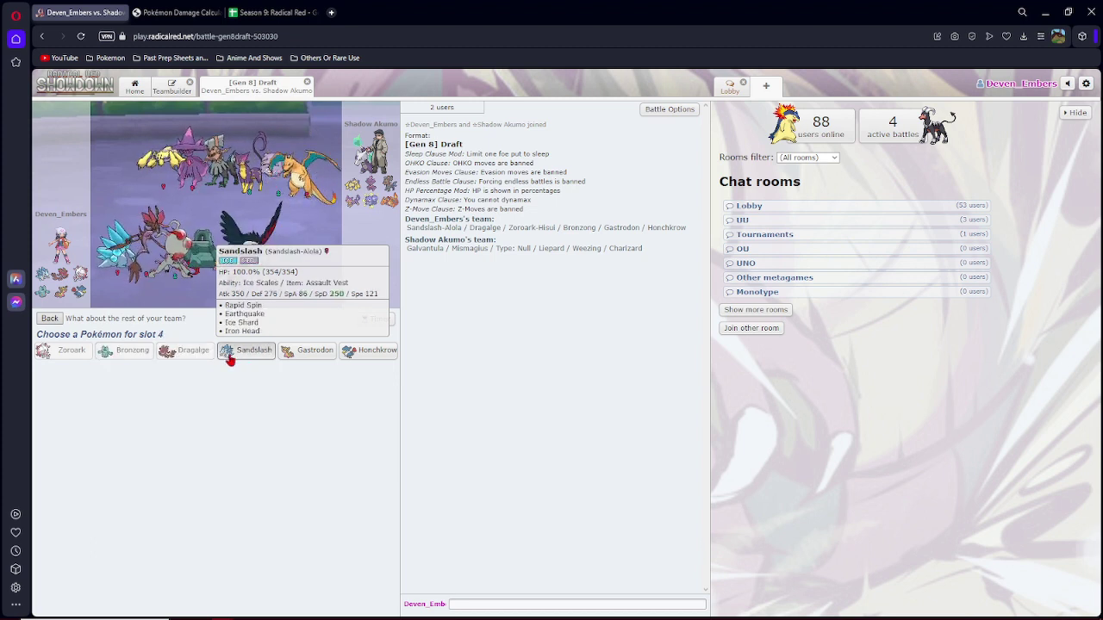
{"action": "left_click", "coordinate": [280, 360]}
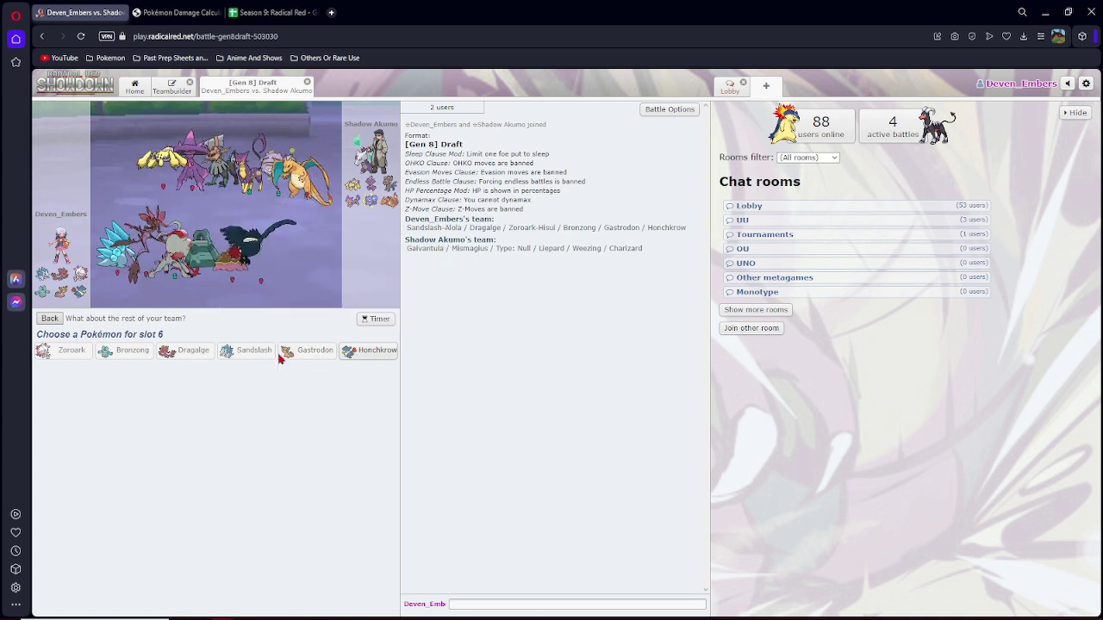
{"action": "left_click", "coordinate": [368, 349]}
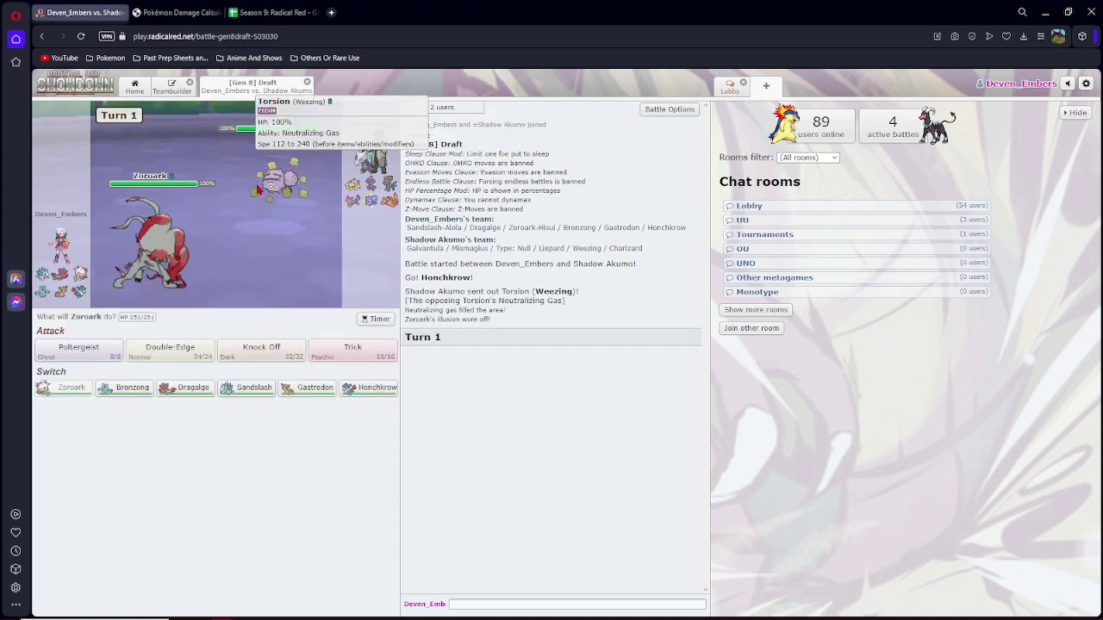
Send 'well time then' in battle chat and copy the battle's web address.
{"action": "left_click", "coordinate": [470, 604]}
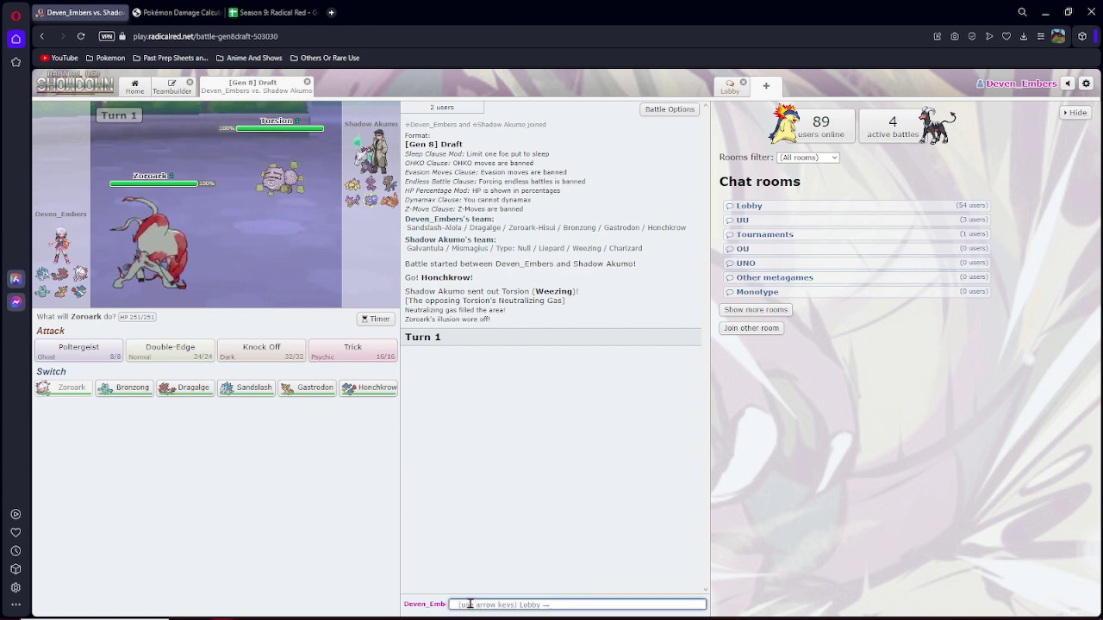
{"action": "type", "text": "well time then"}
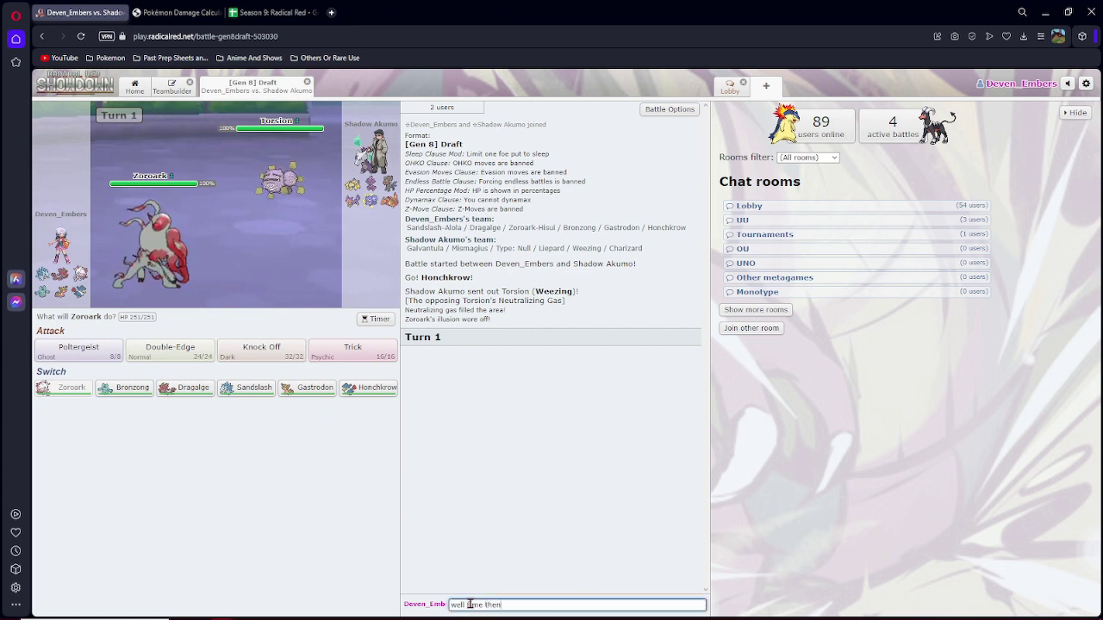
{"action": "key", "text": "Return"}
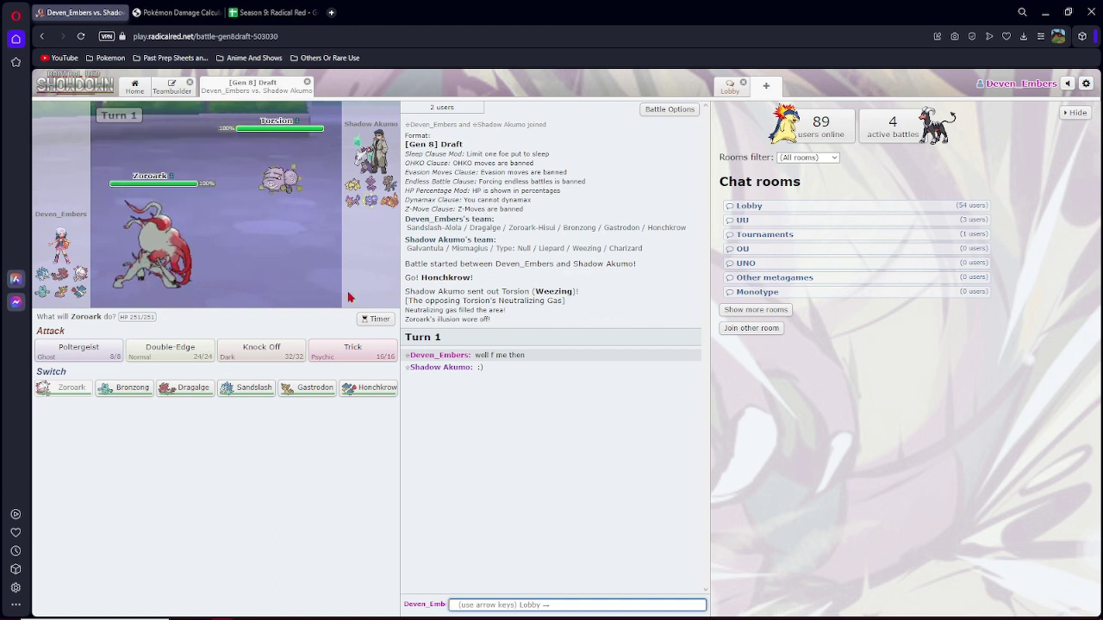
{"action": "mouse_move", "coordinate": [352, 350]}
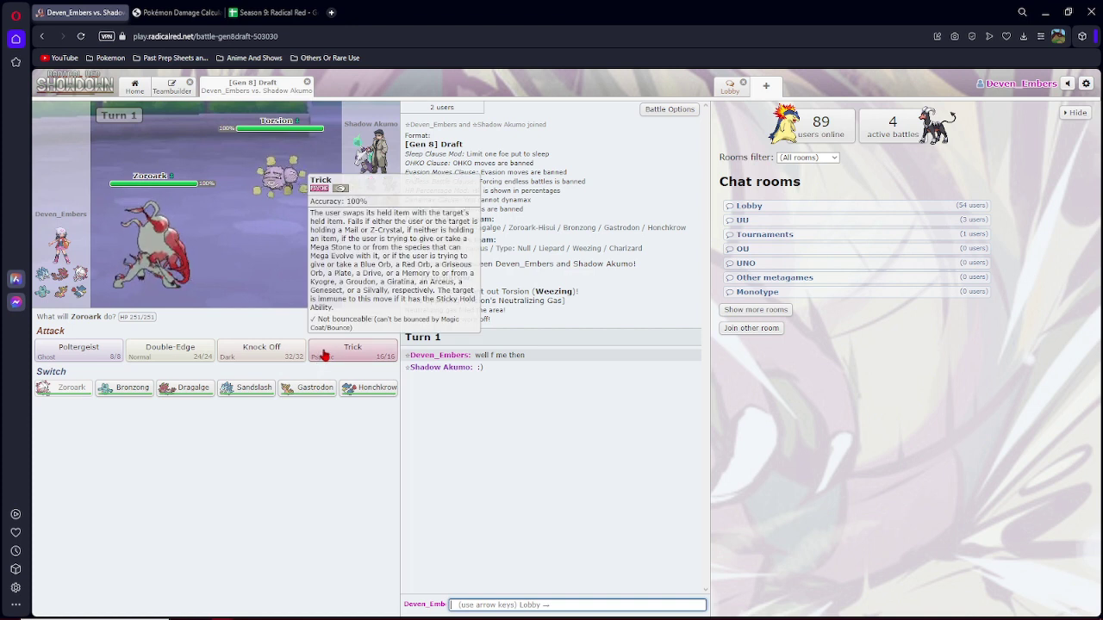
{"action": "left_click", "coordinate": [155, 36]}
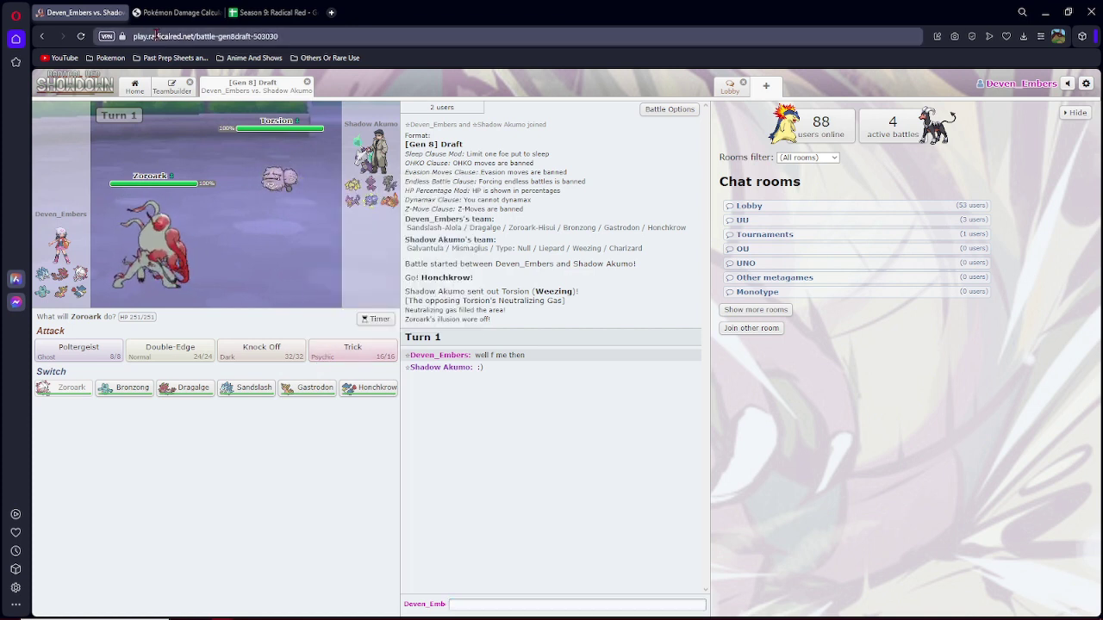
{"action": "right_click", "coordinate": [155, 36]}
{"action": "left_click", "coordinate": [181, 83]}
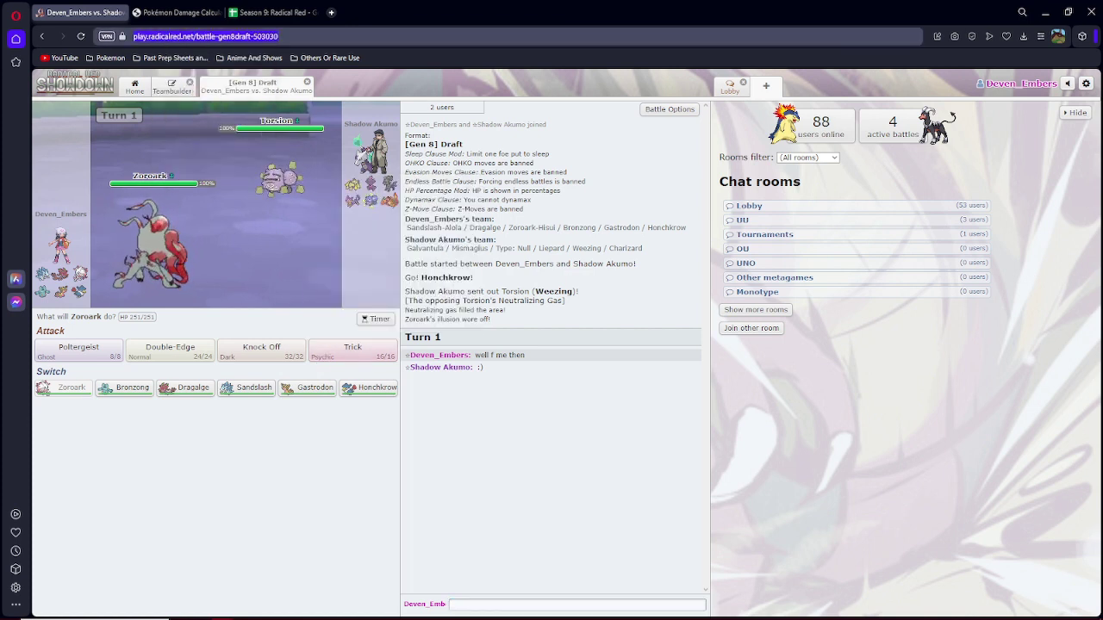
{"action": "key", "text": "Escape"}
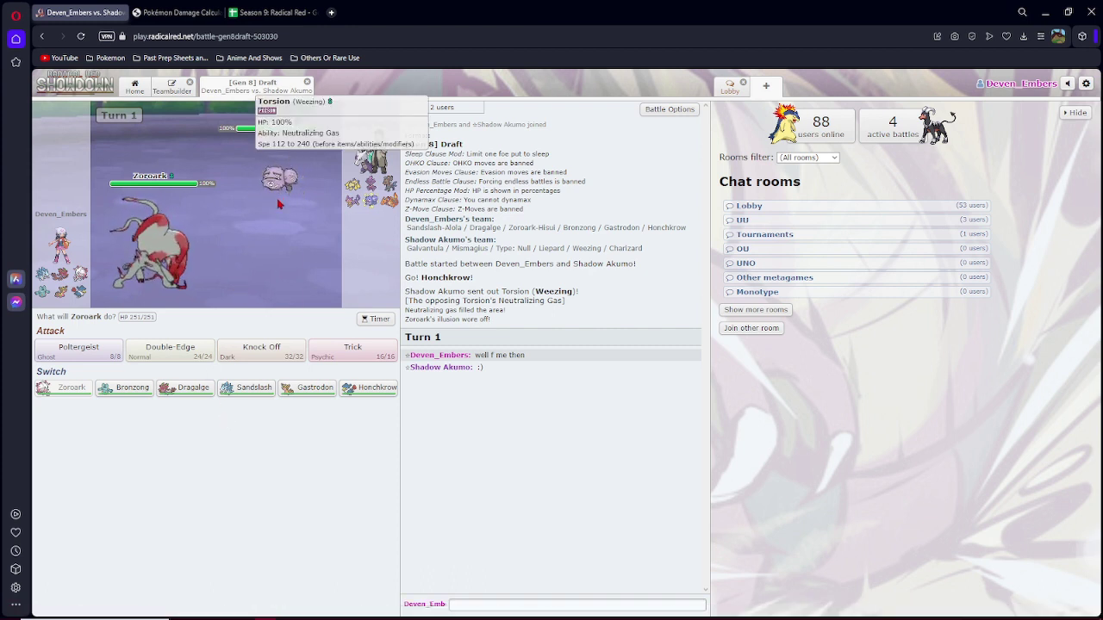
Load Zoroark-Hisui UU Nasty Plot against Weezing NU Defensive in the calculator.
{"action": "left_click", "coordinate": [176, 12]}
{"action": "left_click", "coordinate": [374, 288]}
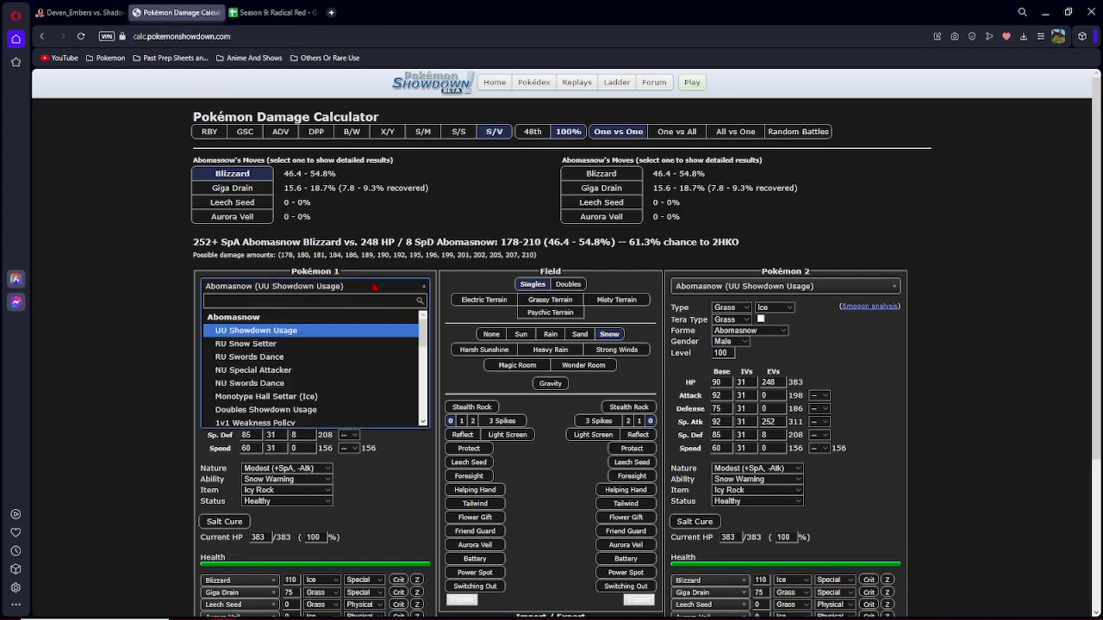
{"action": "type", "text": "zoroark"}
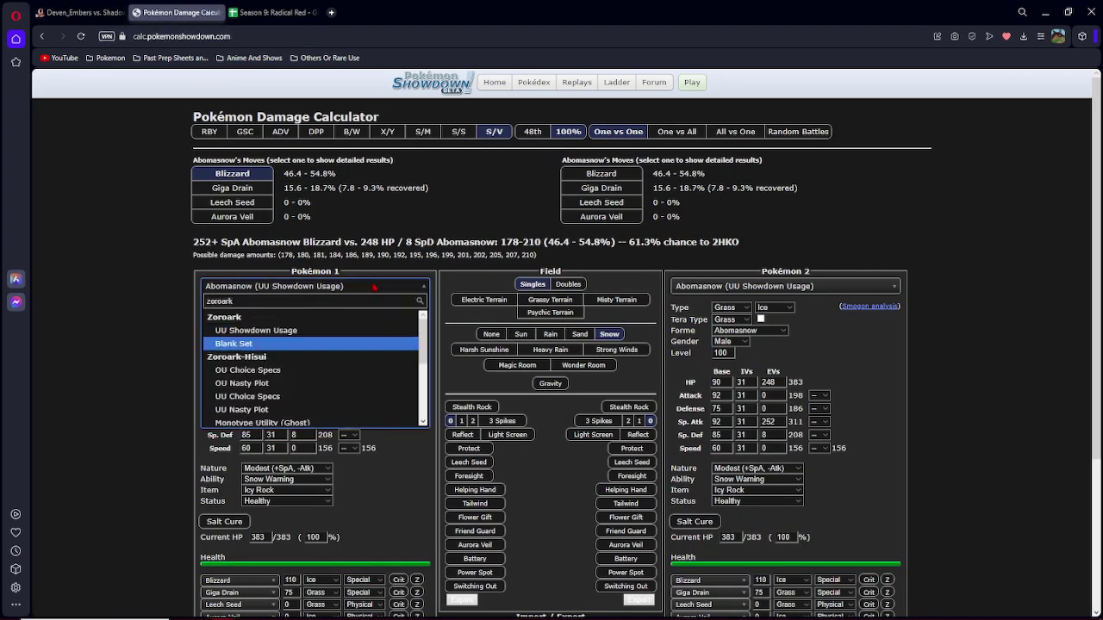
{"action": "key", "text": "Down"}
{"action": "key", "text": "Down"}
{"action": "key", "text": "Down"}
{"action": "key", "text": "Return"}
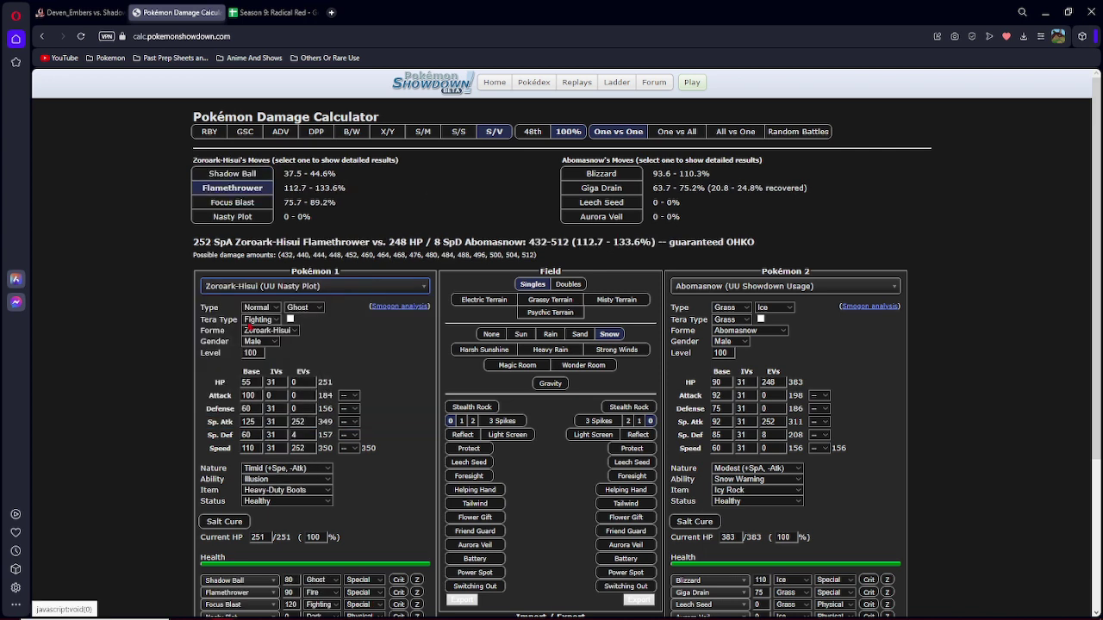
{"action": "left_click", "coordinate": [763, 286]}
{"action": "type", "text": "wee"}
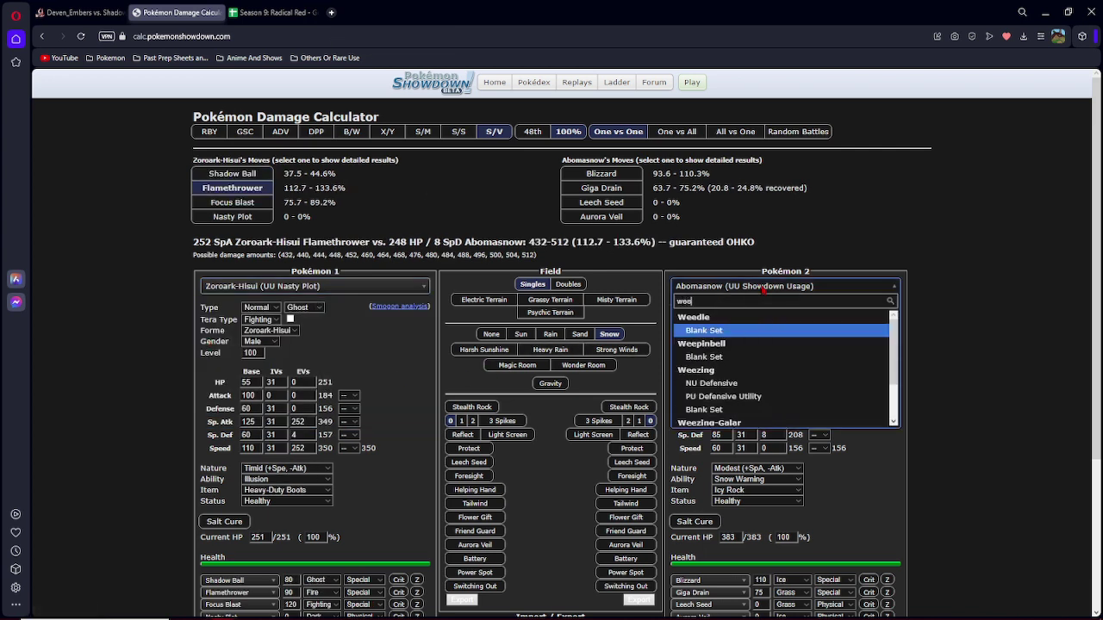
{"action": "type", "text": "z"}
{"action": "left_click", "coordinate": [735, 330]}
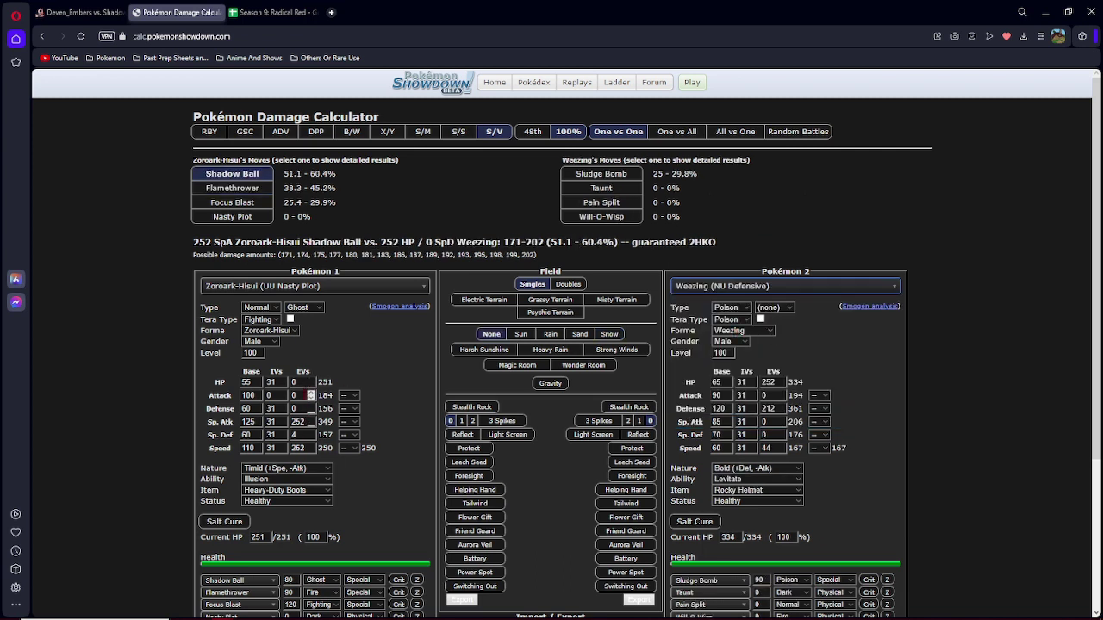
Give Zoroark a Jolly nature and Poltergeist as its first move.
{"action": "left_click", "coordinate": [325, 468]}
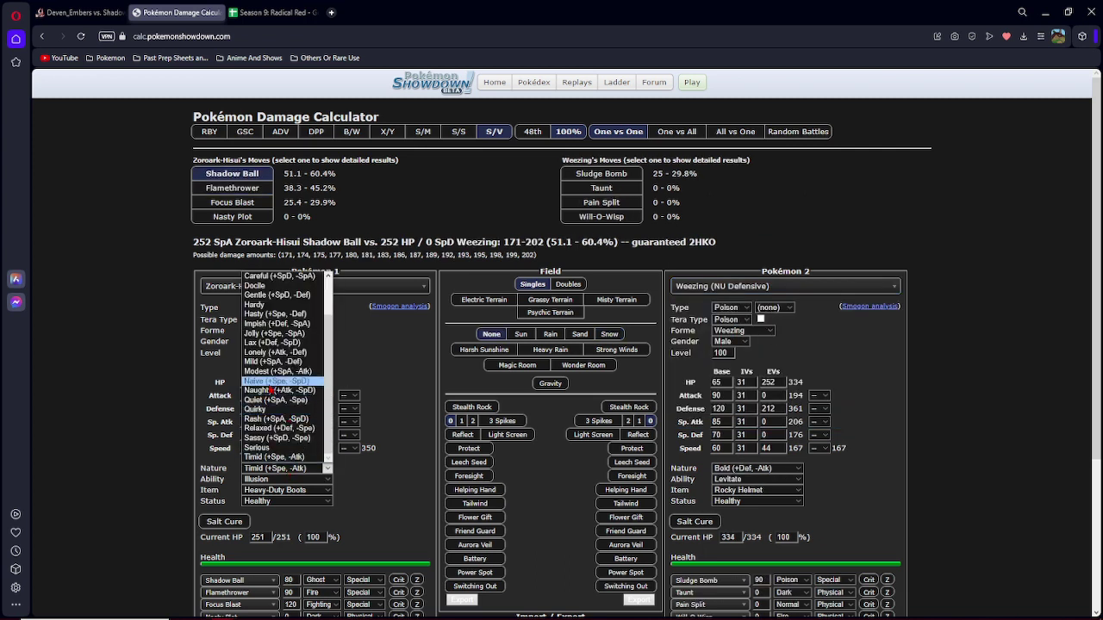
{"action": "left_click", "coordinate": [274, 333]}
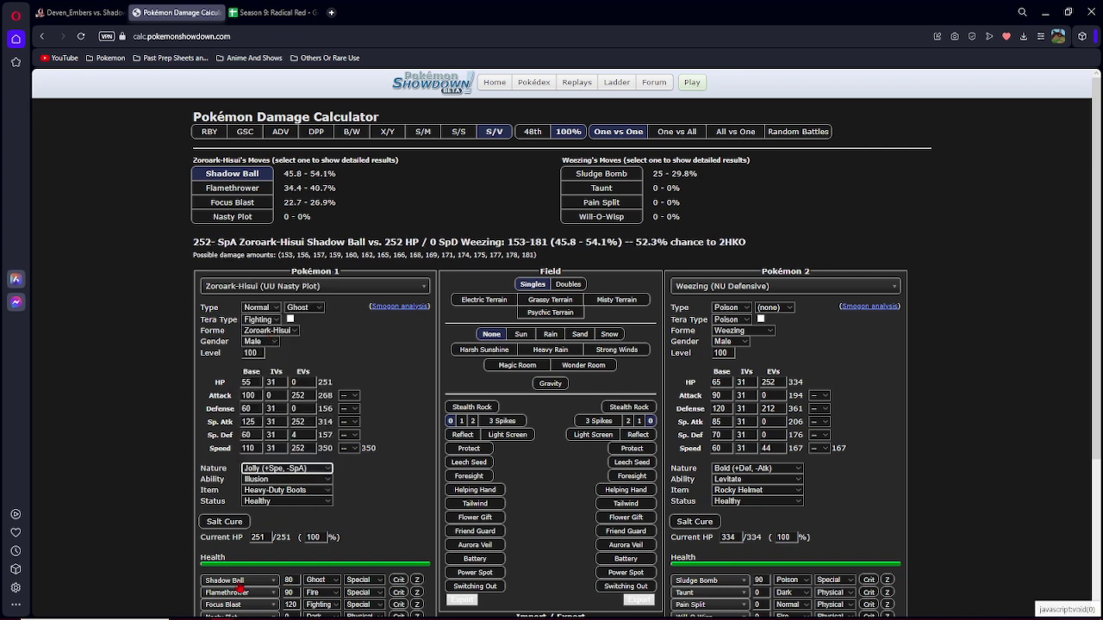
{"action": "left_click", "coordinate": [239, 580]}
{"action": "type", "text": "polte"}
{"action": "key", "text": "Return"}
{"action": "left_click", "coordinate": [82, 12]}
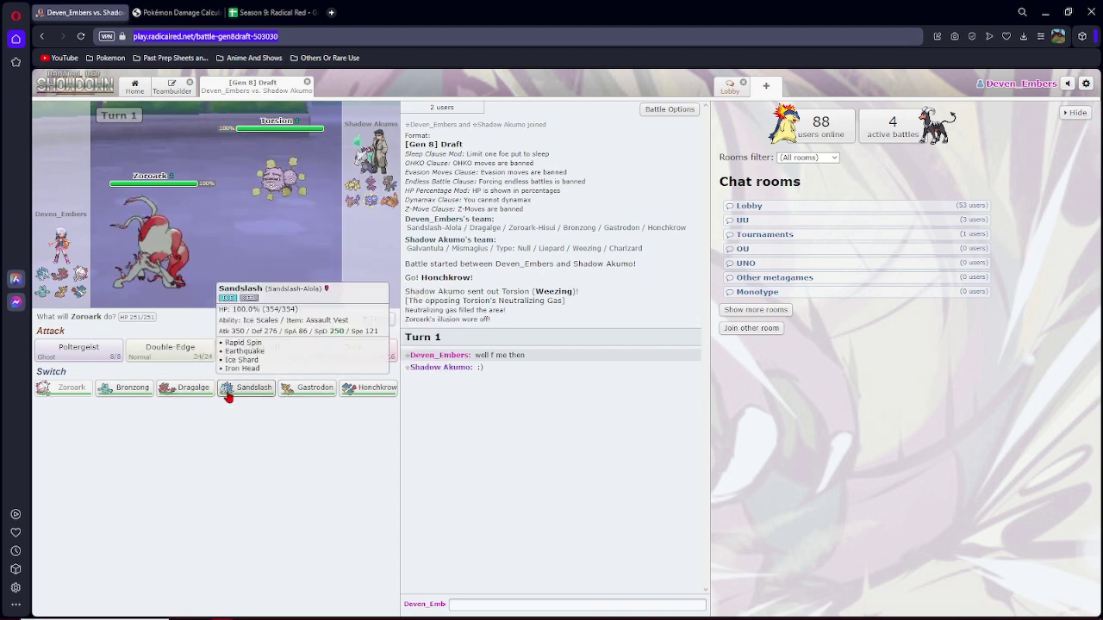
{"action": "mouse_move", "coordinate": [126, 388]}
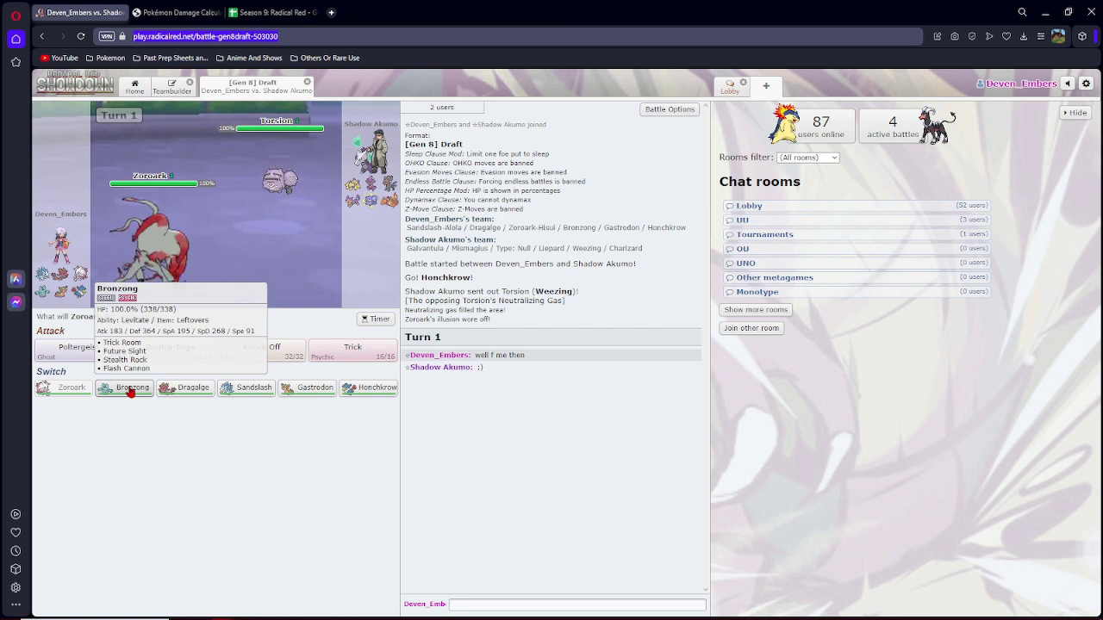
Switch Zoroark out for Bronzong and have it use Future Sight.
{"action": "left_click", "coordinate": [132, 391]}
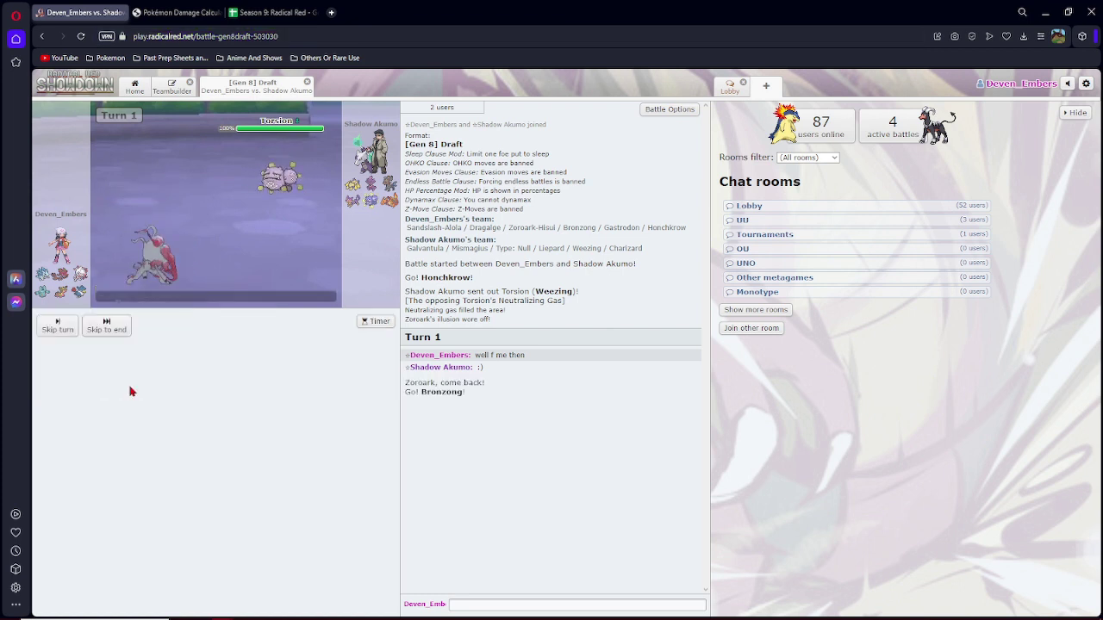
{"action": "left_click", "coordinate": [107, 329]}
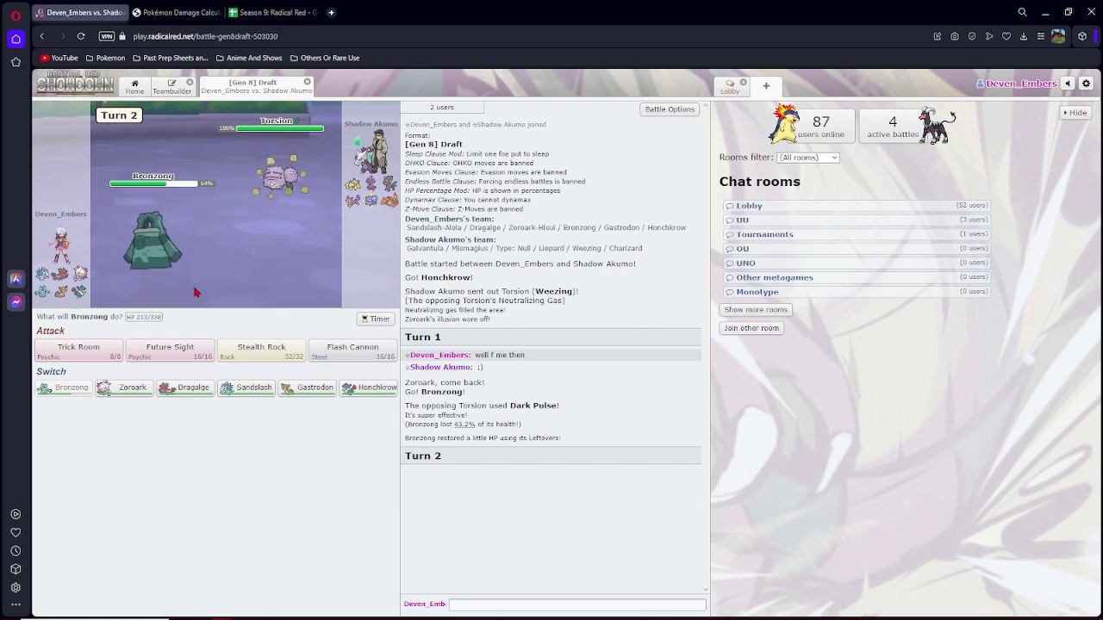
{"action": "left_click", "coordinate": [170, 358]}
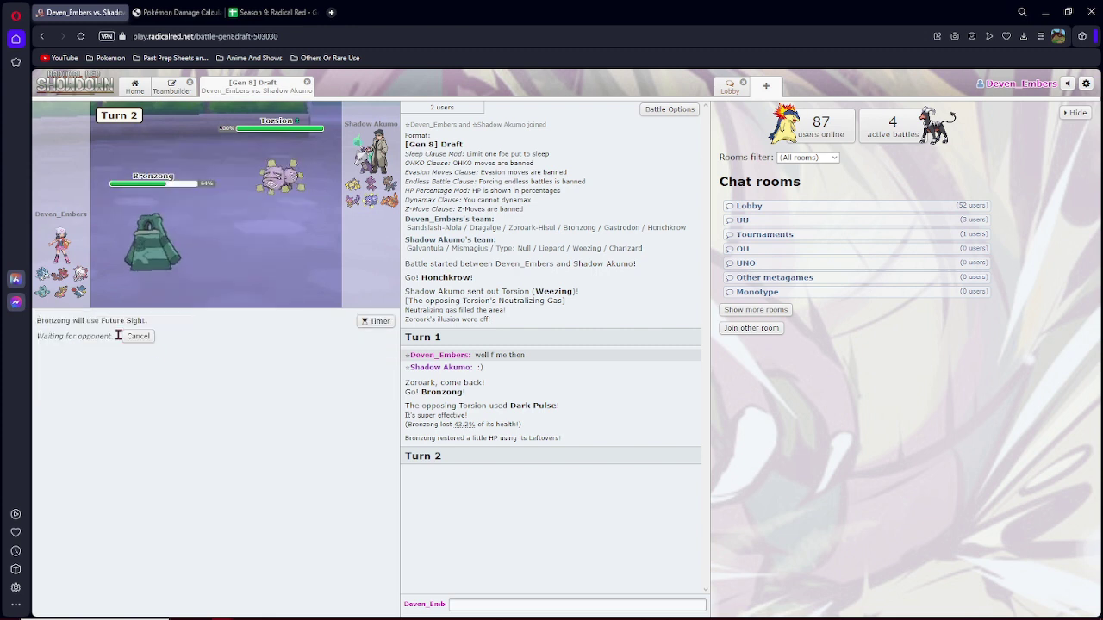
{"action": "left_click", "coordinate": [130, 338]}
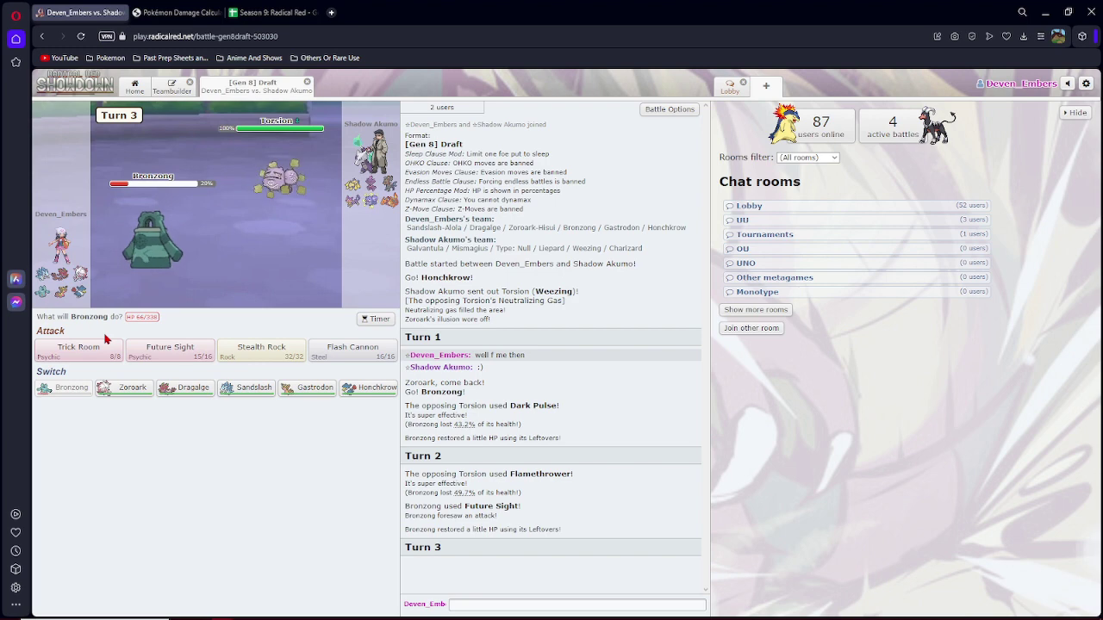
{"action": "mouse_move", "coordinate": [78, 349]}
{"action": "left_click", "coordinate": [101, 349]}
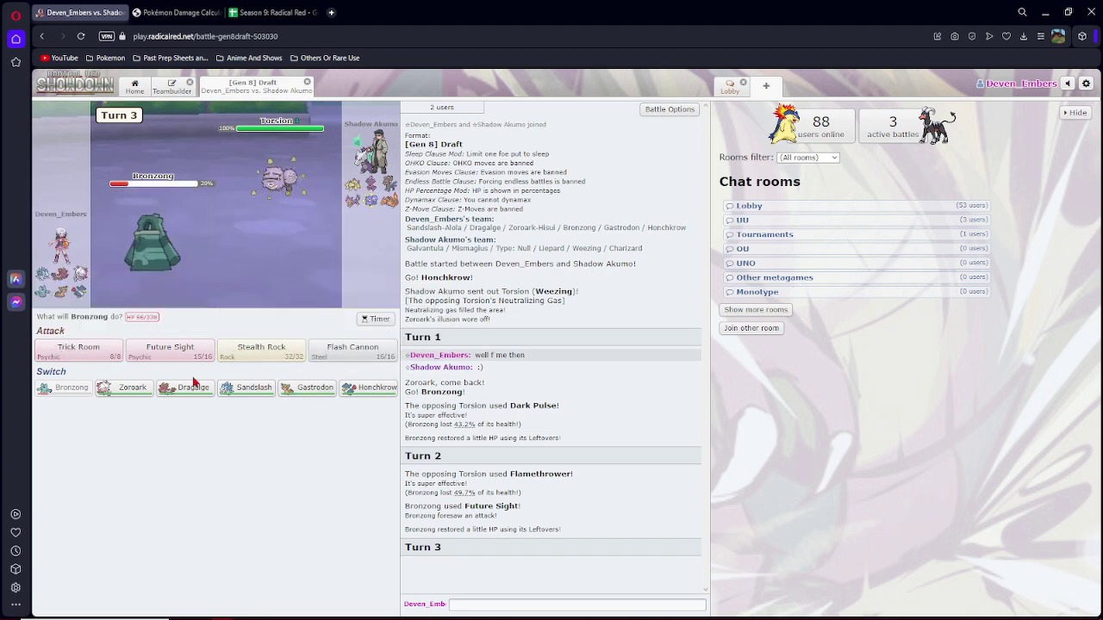
Set up Trick Room with Bronzong, then send in Dragalge after it faints.
{"action": "left_click", "coordinate": [86, 349]}
{"action": "left_click", "coordinate": [117, 329]}
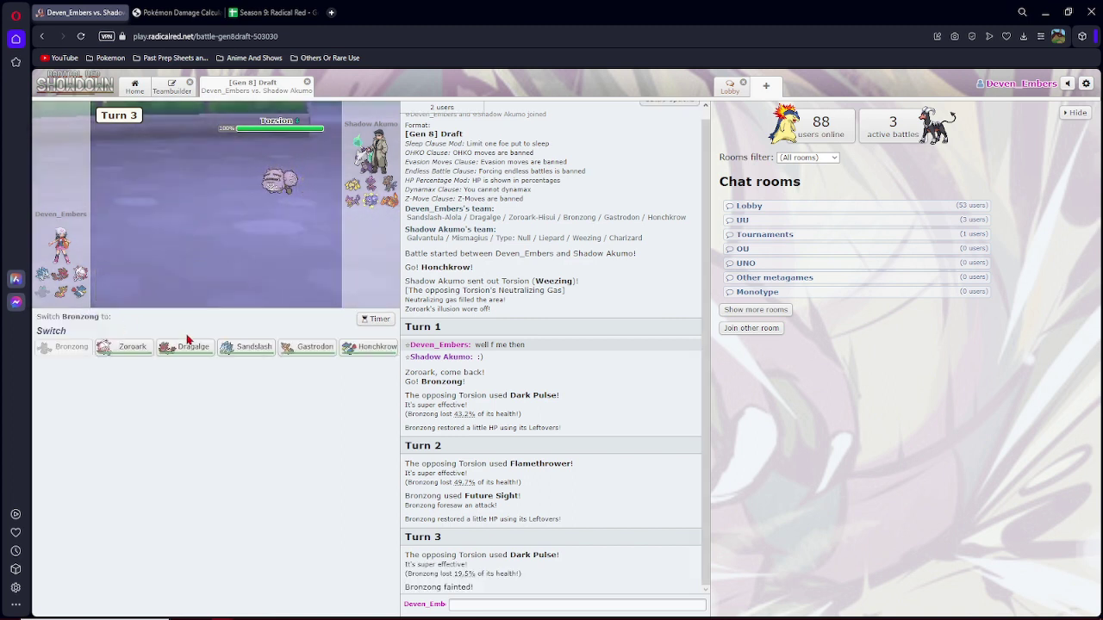
{"action": "mouse_move", "coordinate": [186, 387]}
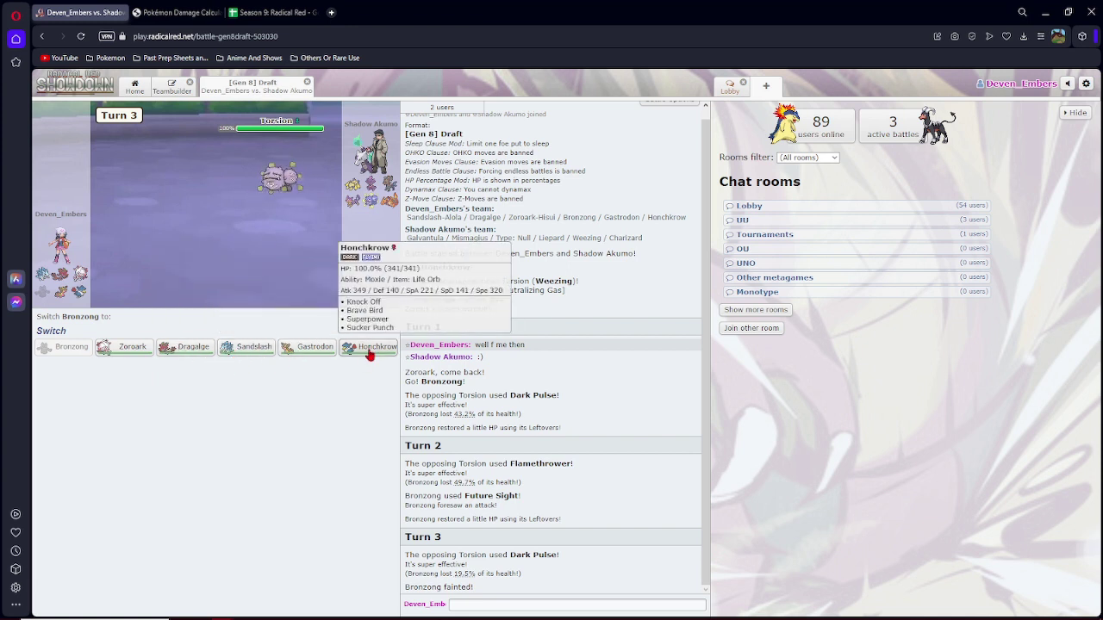
{"action": "left_click", "coordinate": [179, 349]}
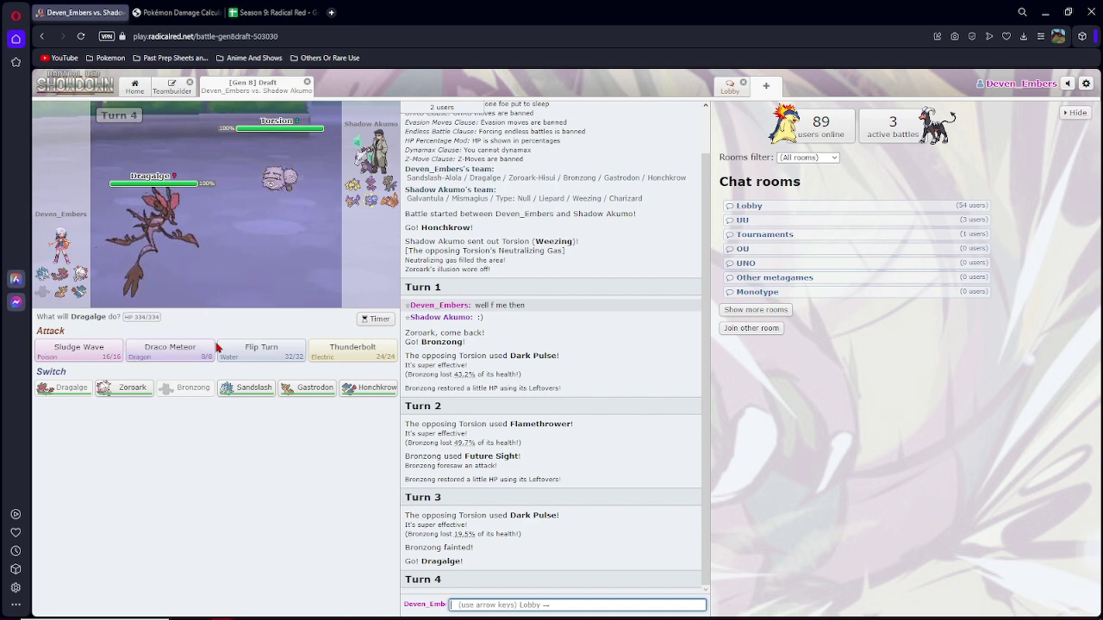
{"action": "left_click", "coordinate": [151, 348]}
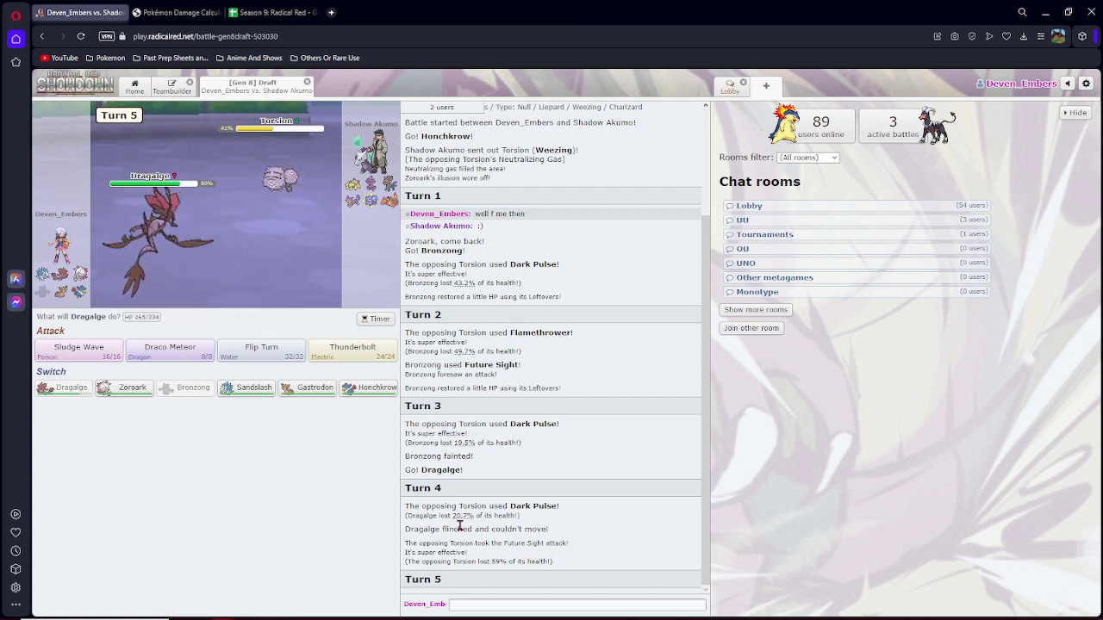
Highlight the flinch message in the battle log and send 'huh' in chat.
{"action": "left_click_drag", "start_coordinate": [463, 529], "coordinate": [549, 529]}
{"action": "left_click", "coordinate": [603, 538]}
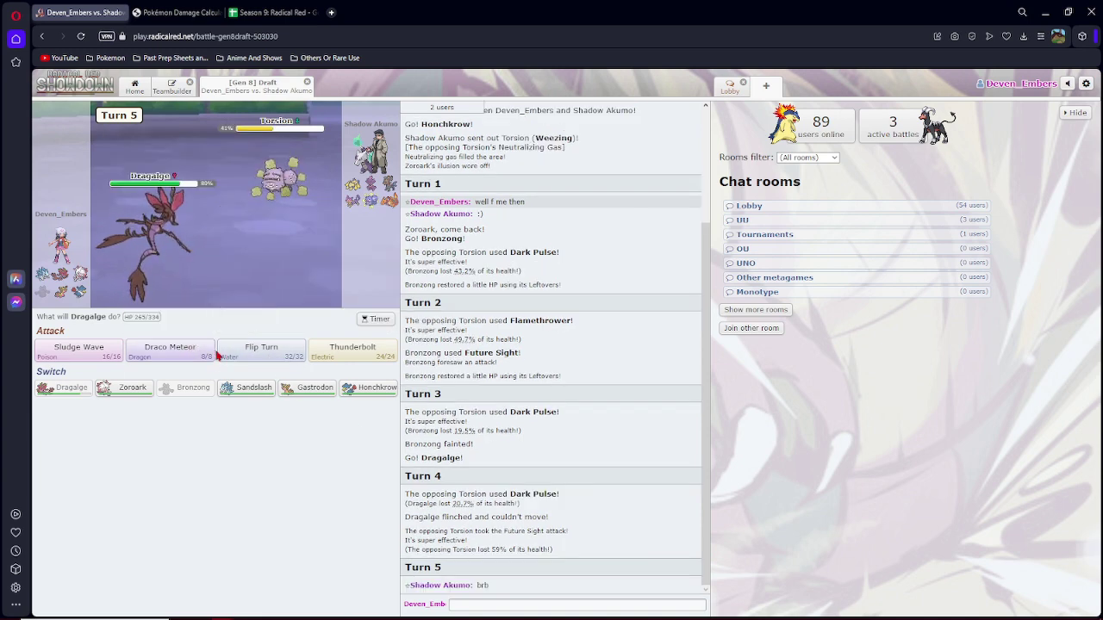
{"action": "left_click", "coordinate": [475, 605]}
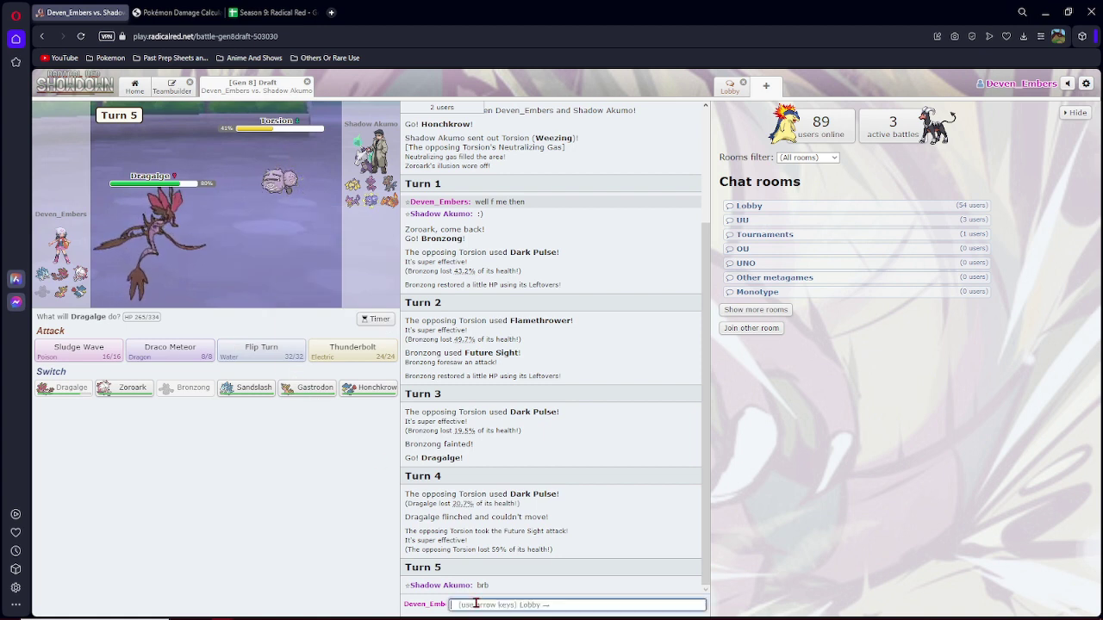
{"action": "type", "text": "huh"}
{"action": "key", "text": "Return"}
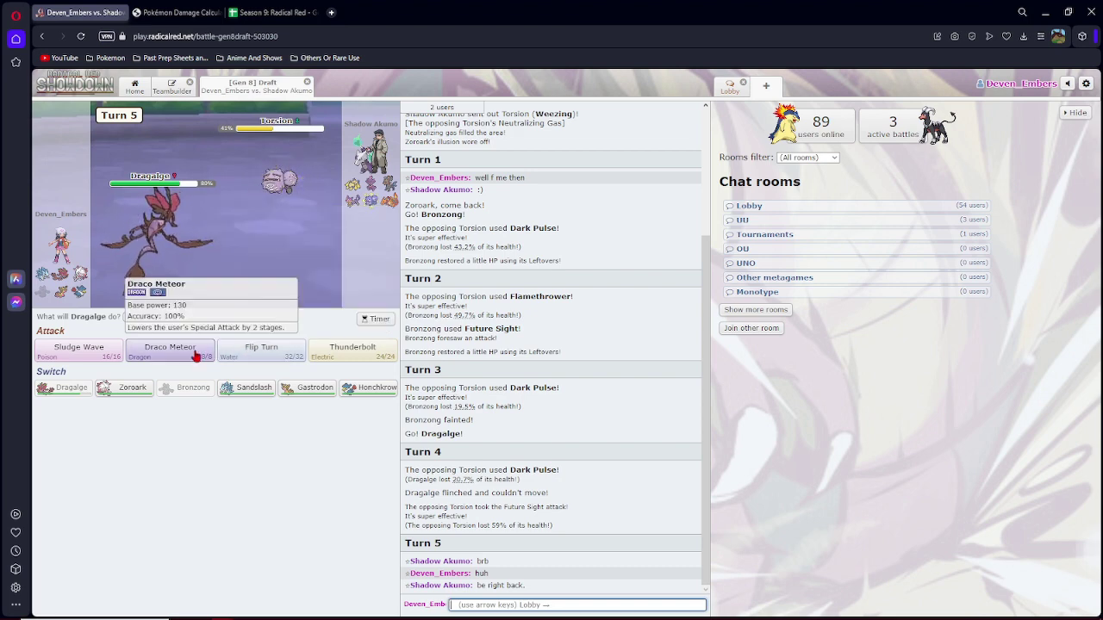
Pick Draco Meteor over Flip Turn, check the league spreadsheet, then cancel the choice.
{"action": "left_click", "coordinate": [261, 349]}
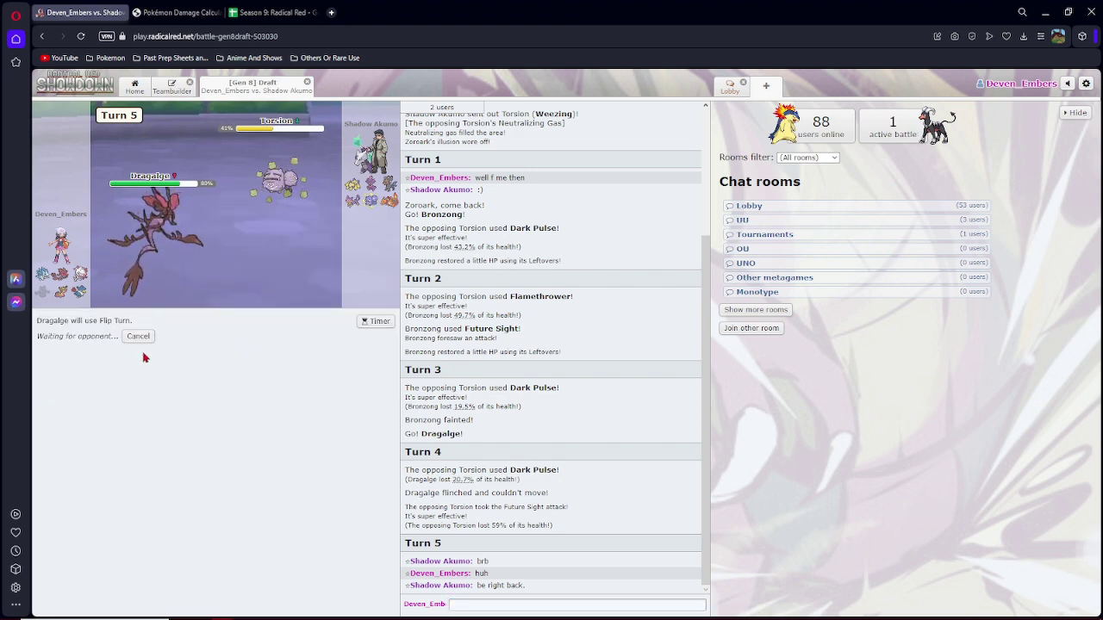
{"action": "left_click", "coordinate": [138, 336]}
{"action": "left_click", "coordinate": [168, 347]}
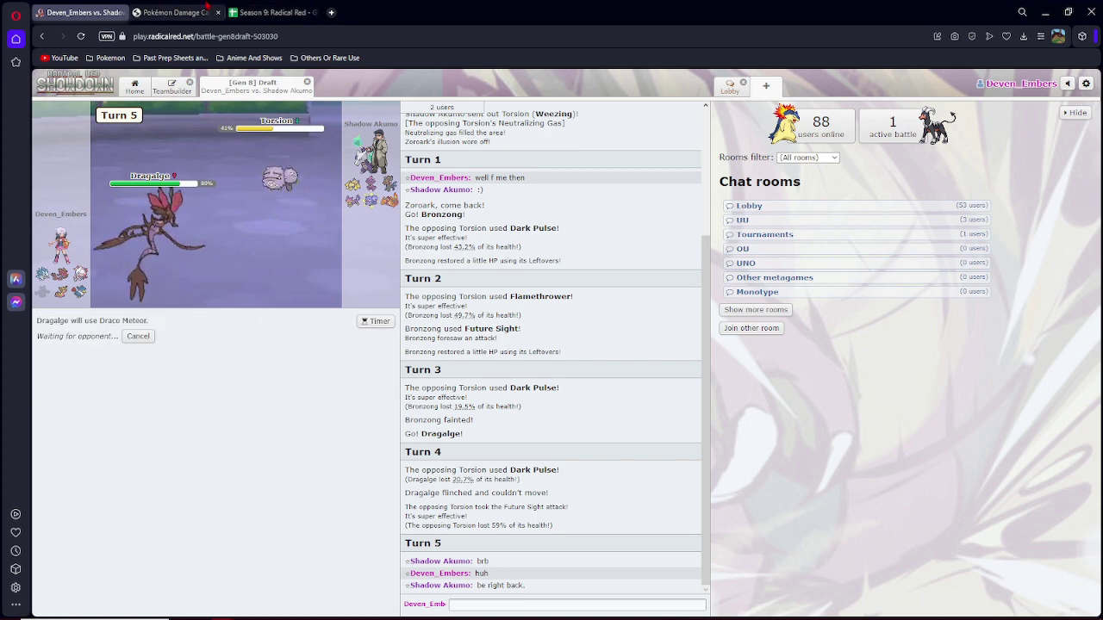
{"action": "left_click", "coordinate": [270, 12]}
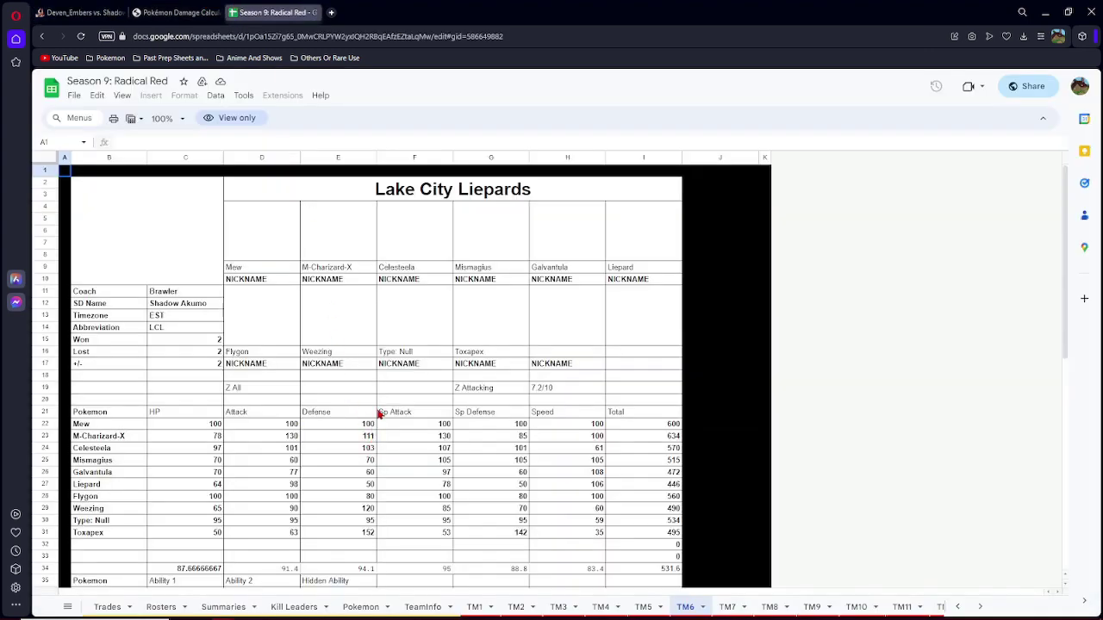
{"action": "left_click", "coordinate": [82, 12]}
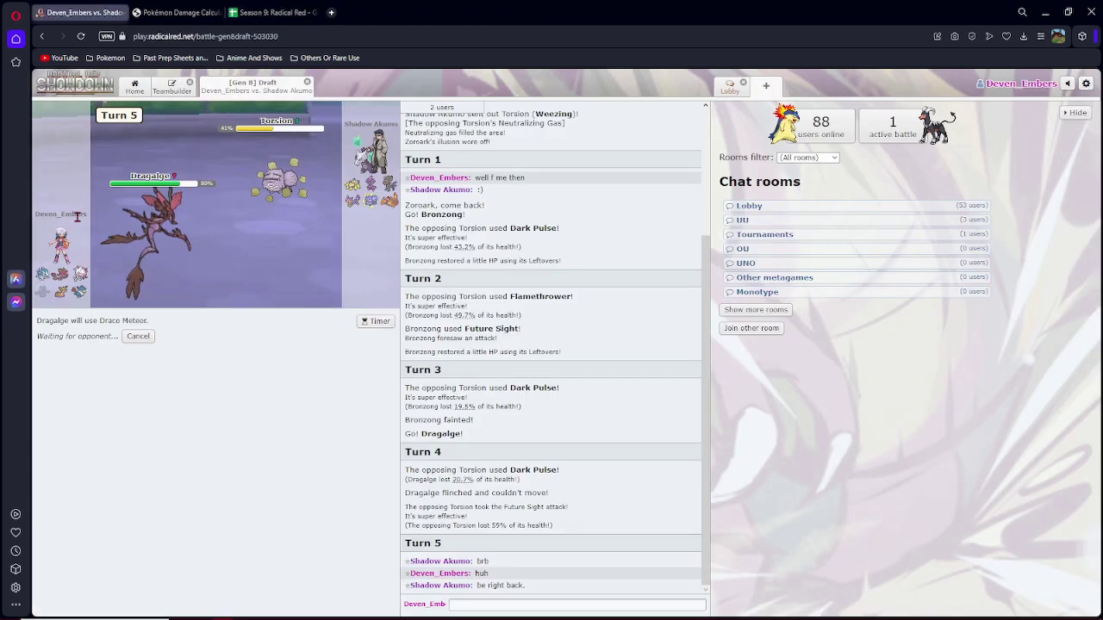
{"action": "left_click", "coordinate": [138, 336]}
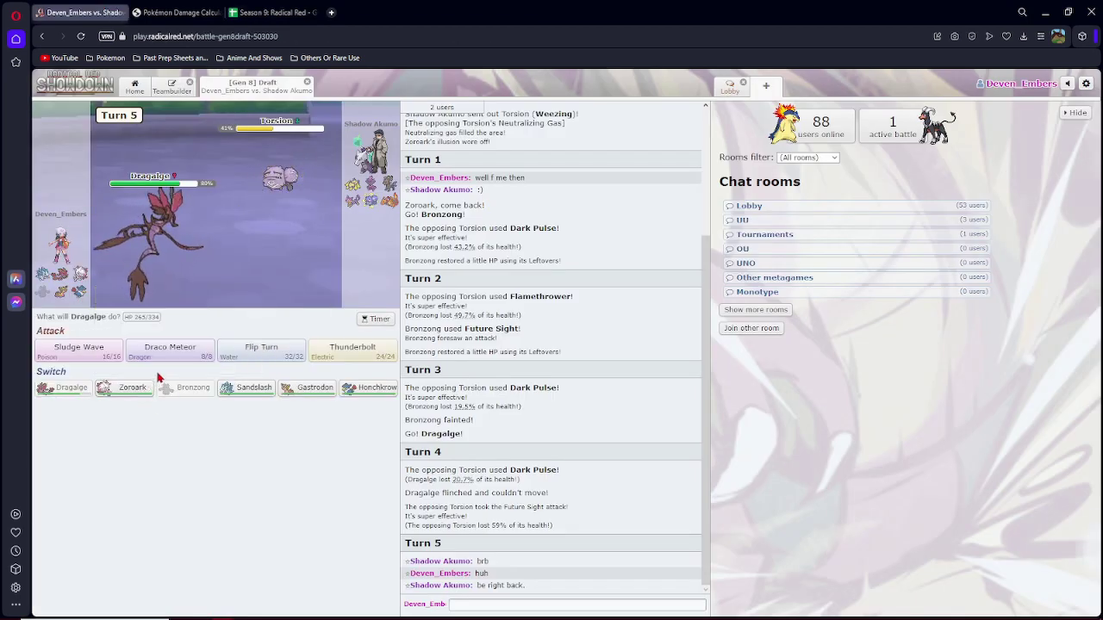
Check Poltergeist's damage results and select Zoroark's Sp. Atk EV value.
{"action": "left_click", "coordinate": [181, 12]}
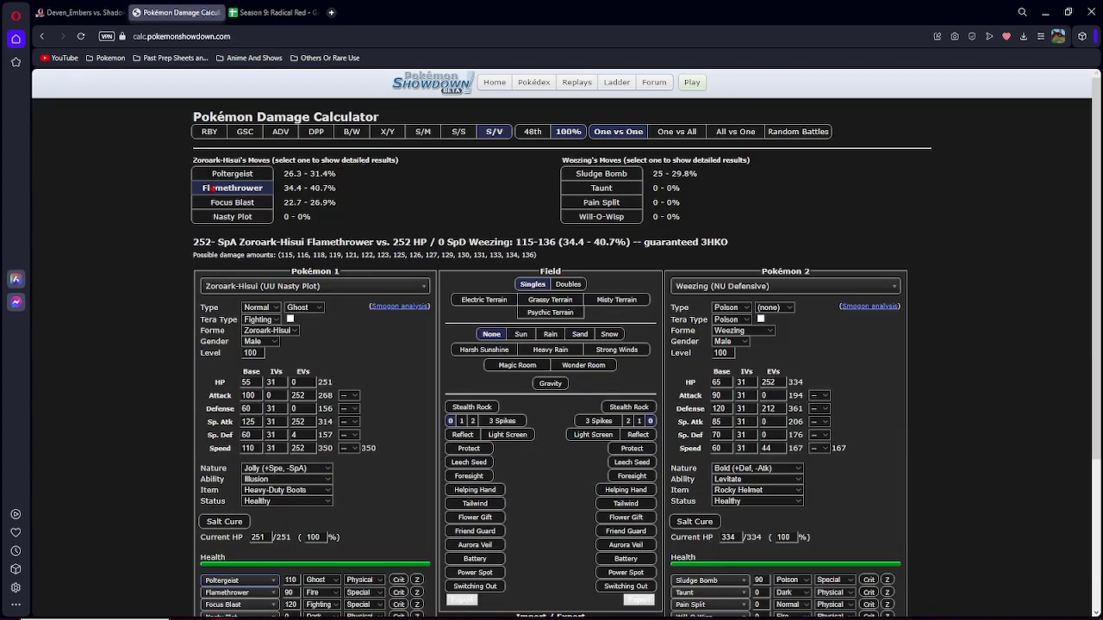
{"action": "left_click", "coordinate": [232, 173]}
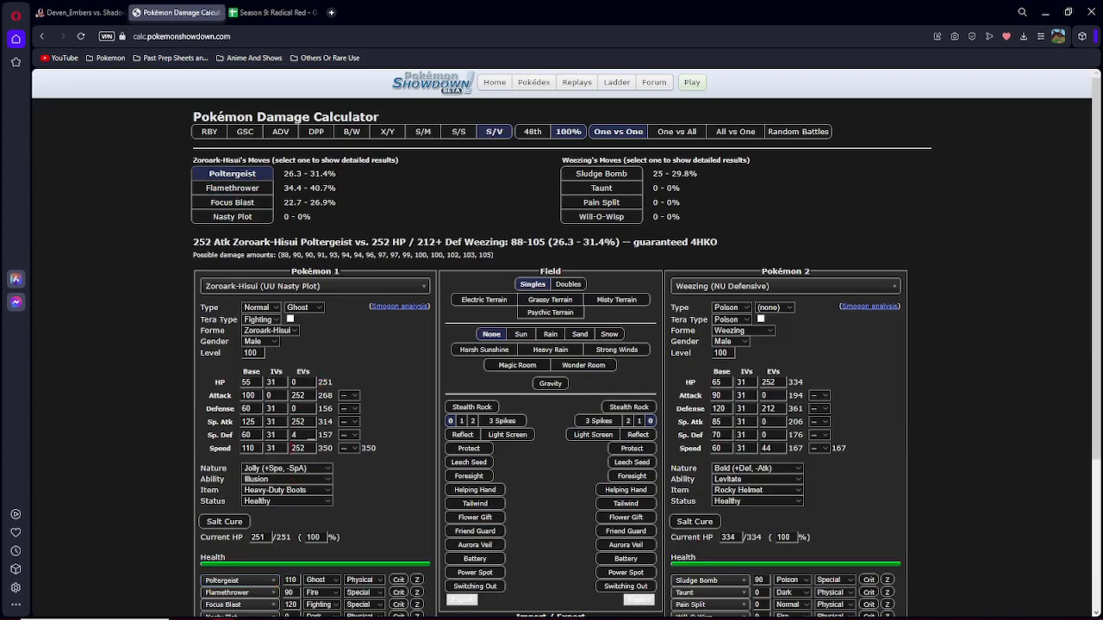
{"action": "double_click", "coordinate": [299, 421]}
{"action": "type", "text": "0"}
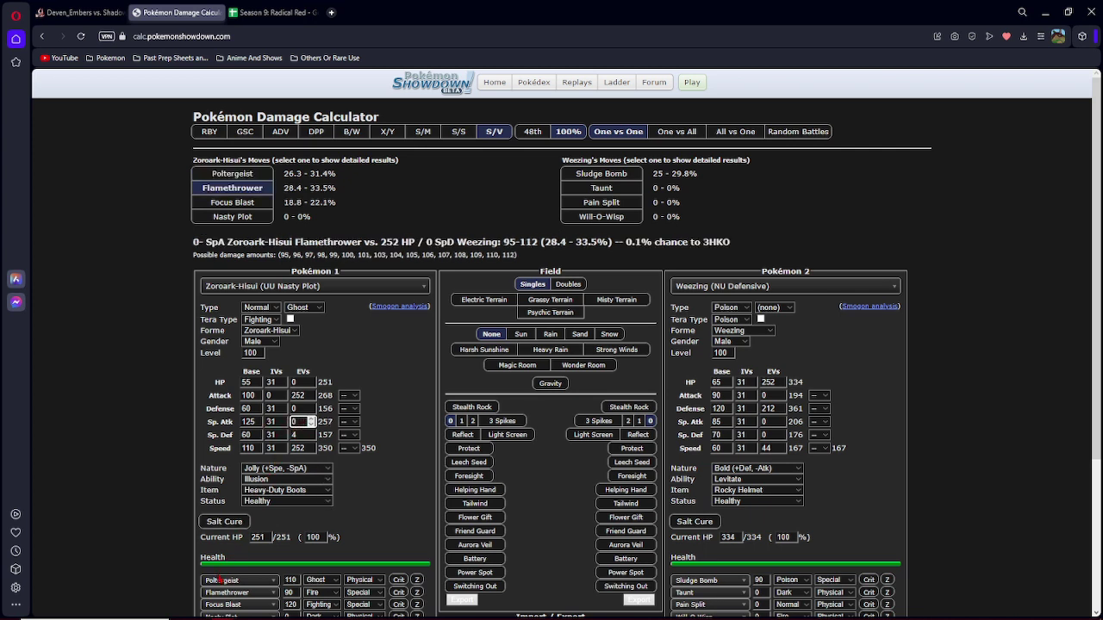
Replace Zoroark-Hisui's Flamethrower with Double-Edge, dealing 28.7–34.1% to Weezing.
{"action": "left_click", "coordinate": [233, 592]}
{"action": "type", "text": "dou"}
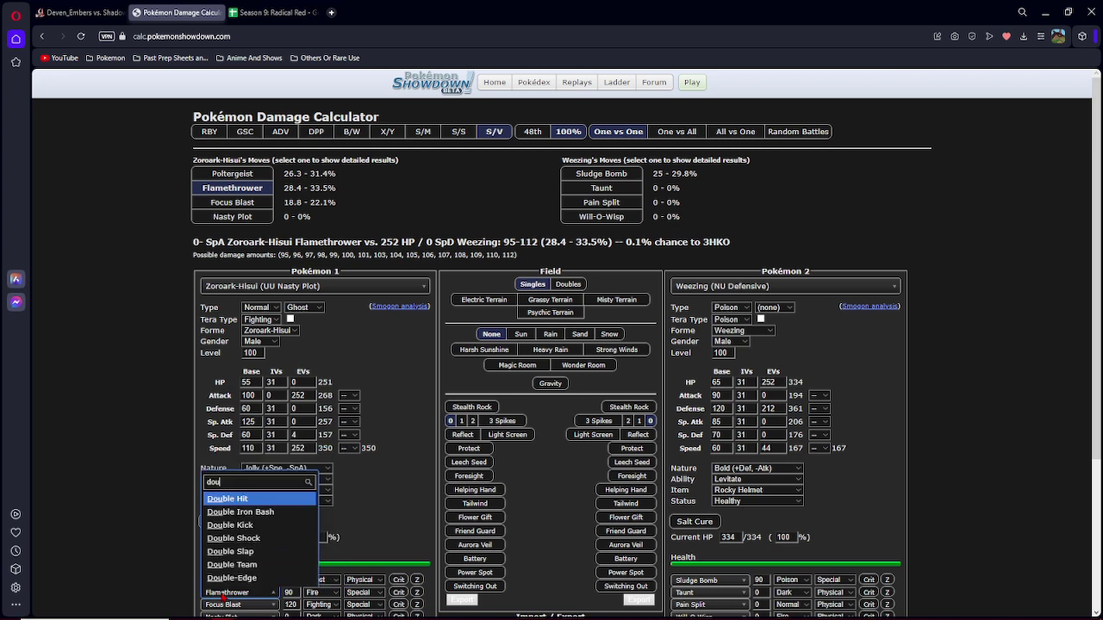
{"action": "key", "text": "Down"}
{"action": "key", "text": "Down"}
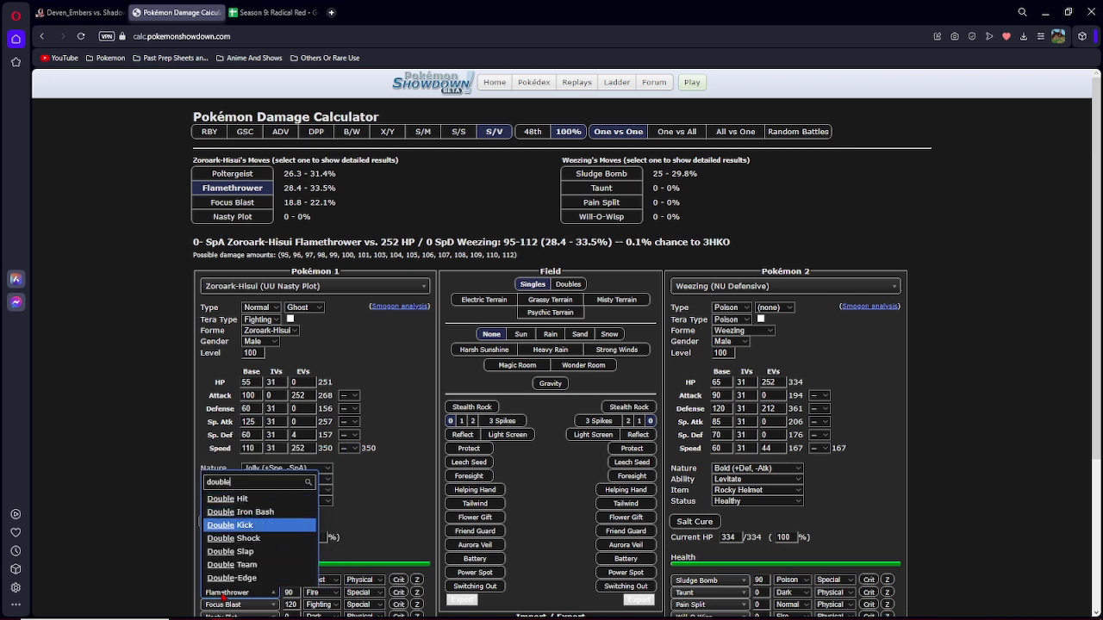
{"action": "key", "text": "Down"}
{"action": "key", "text": "Down"}
{"action": "key", "text": "Down"}
{"action": "key", "text": "Down"}
{"action": "key", "text": "Return"}
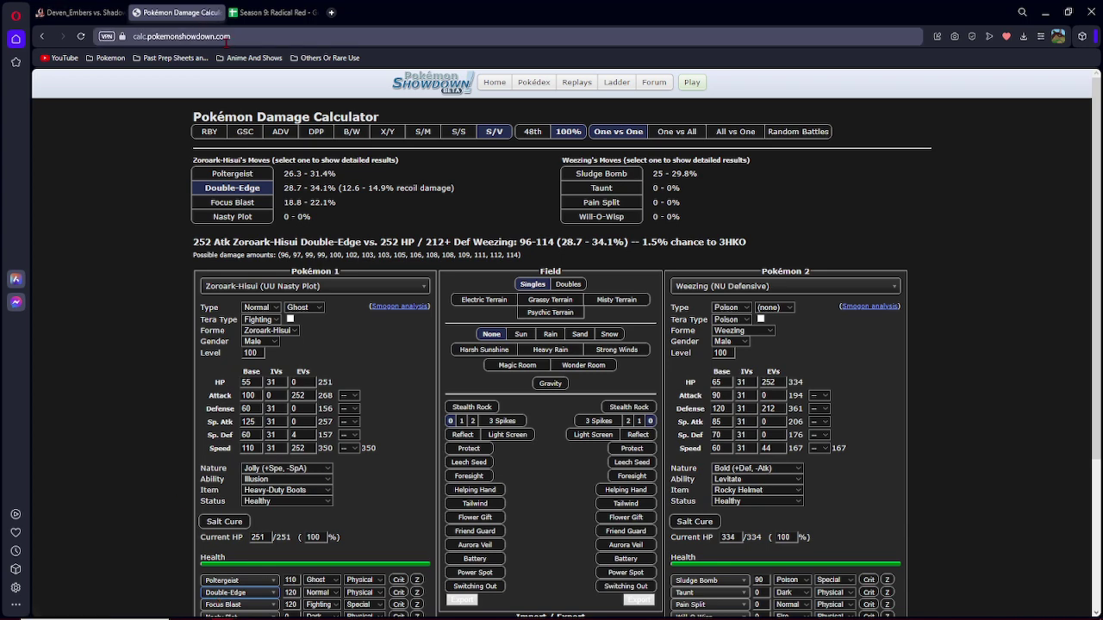
{"action": "left_click", "coordinate": [73, 12]}
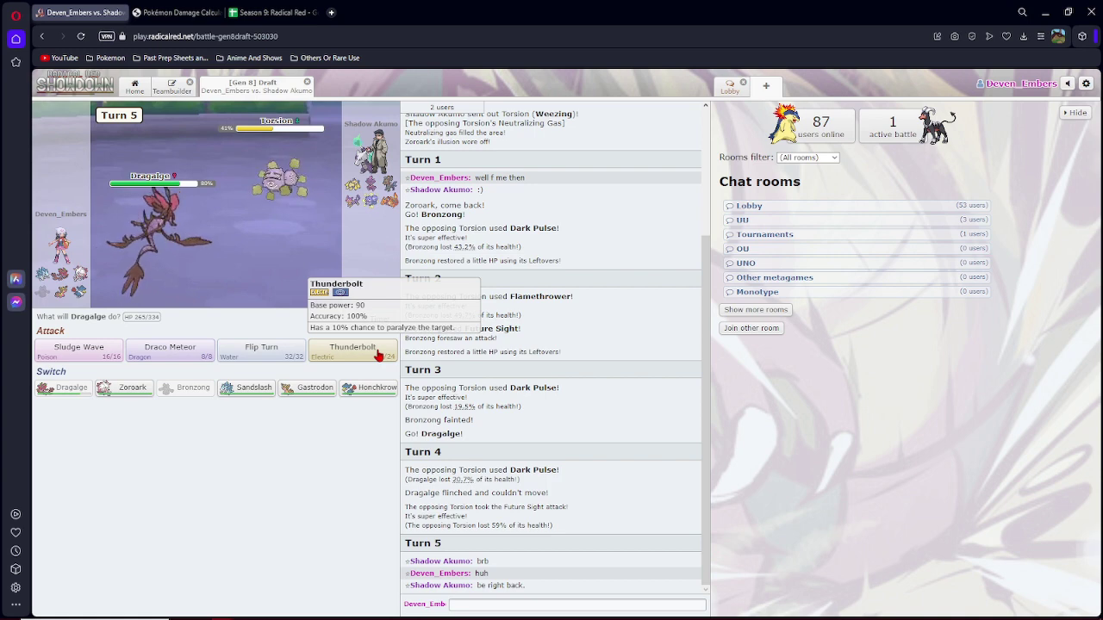
{"action": "left_click", "coordinate": [198, 354]}
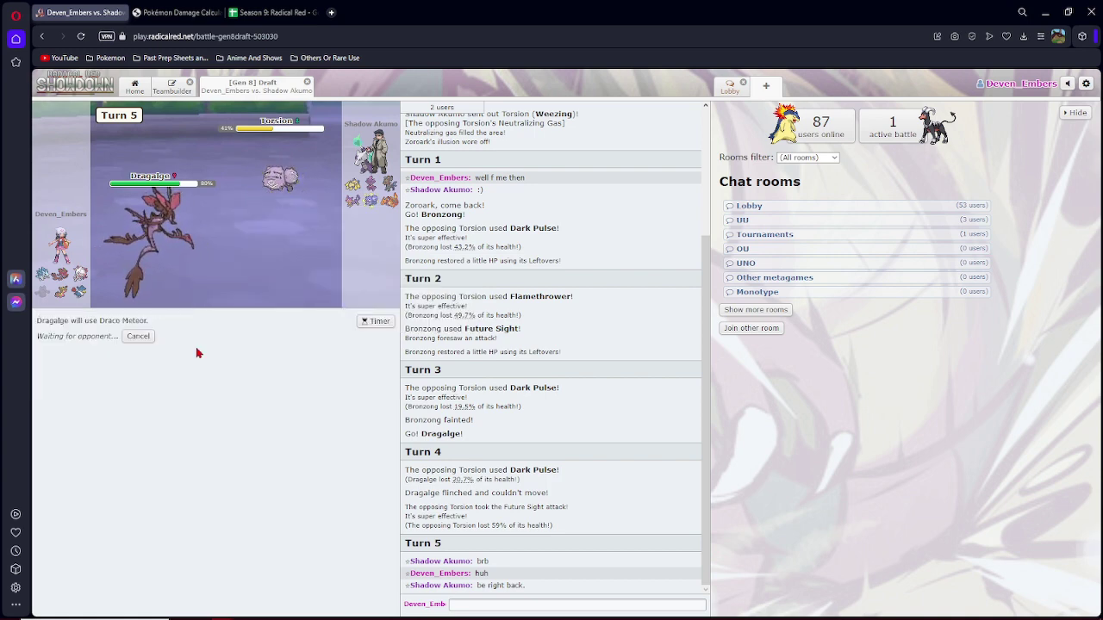
{"action": "left_click", "coordinate": [197, 332]}
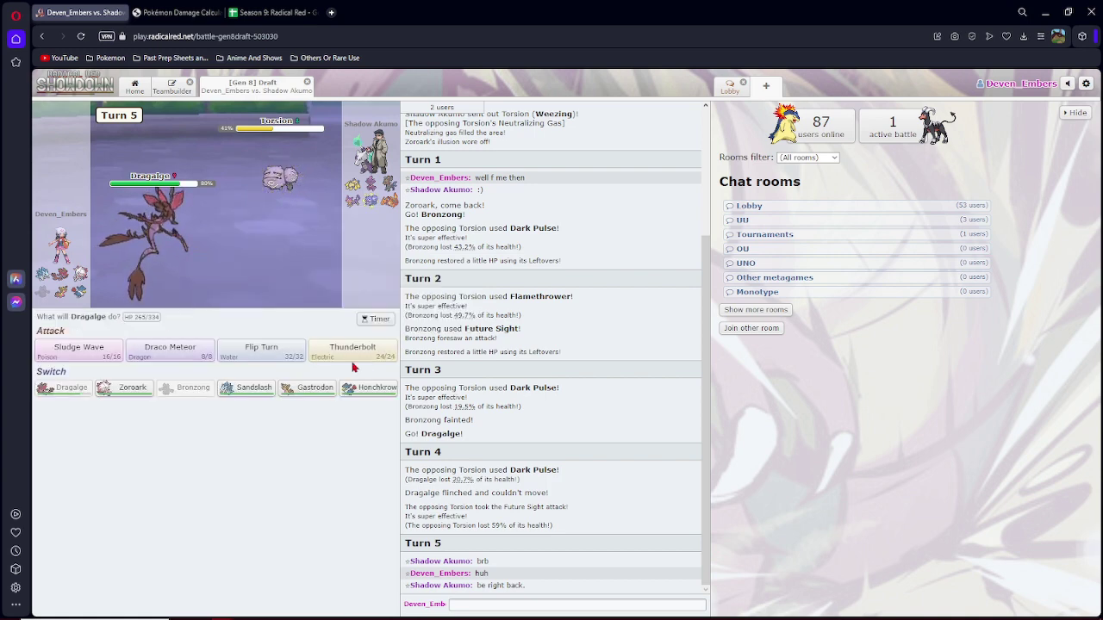
{"action": "mouse_move", "coordinate": [352, 350]}
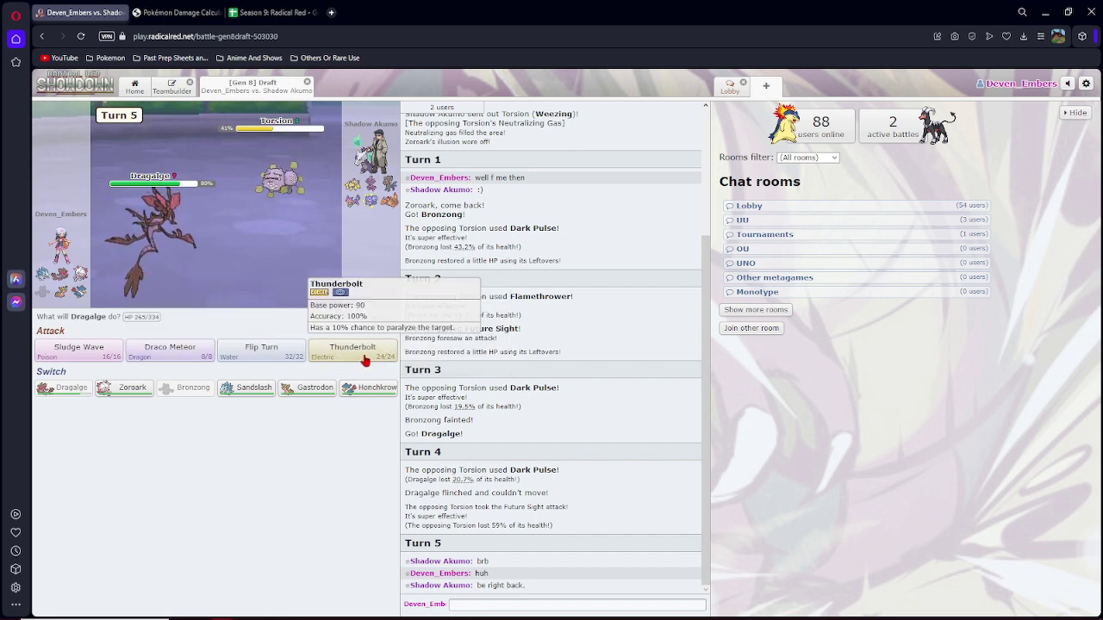
Load Dragalge's RU Choice Specs set as Pokémon 1 in the damage calculator.
{"action": "left_click", "coordinate": [172, 12]}
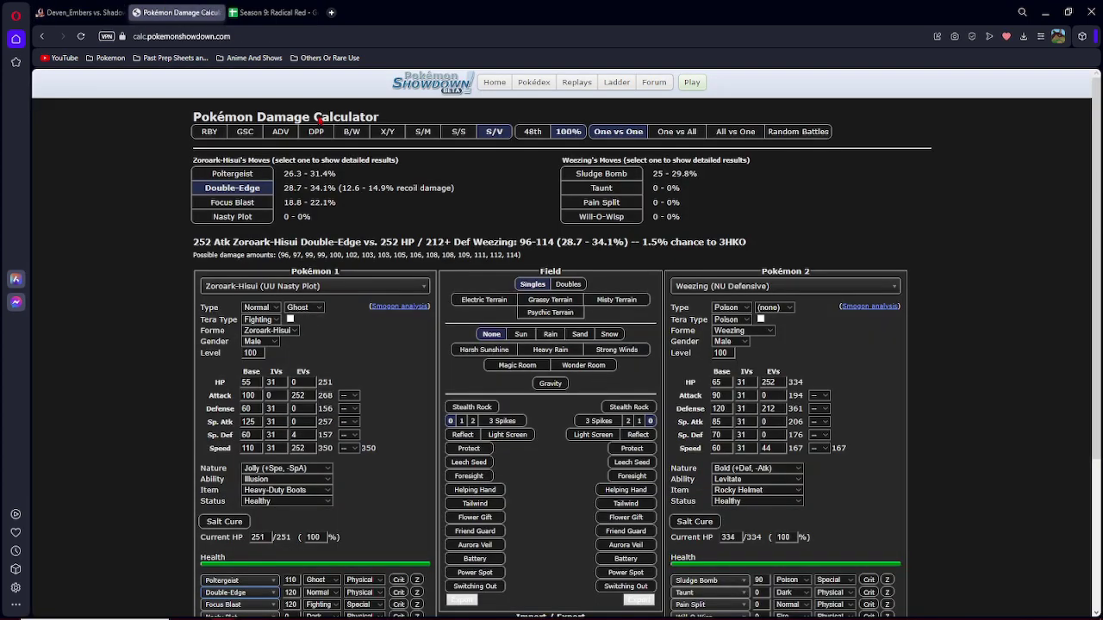
{"action": "left_click", "coordinate": [315, 286]}
{"action": "type", "text": "draga"}
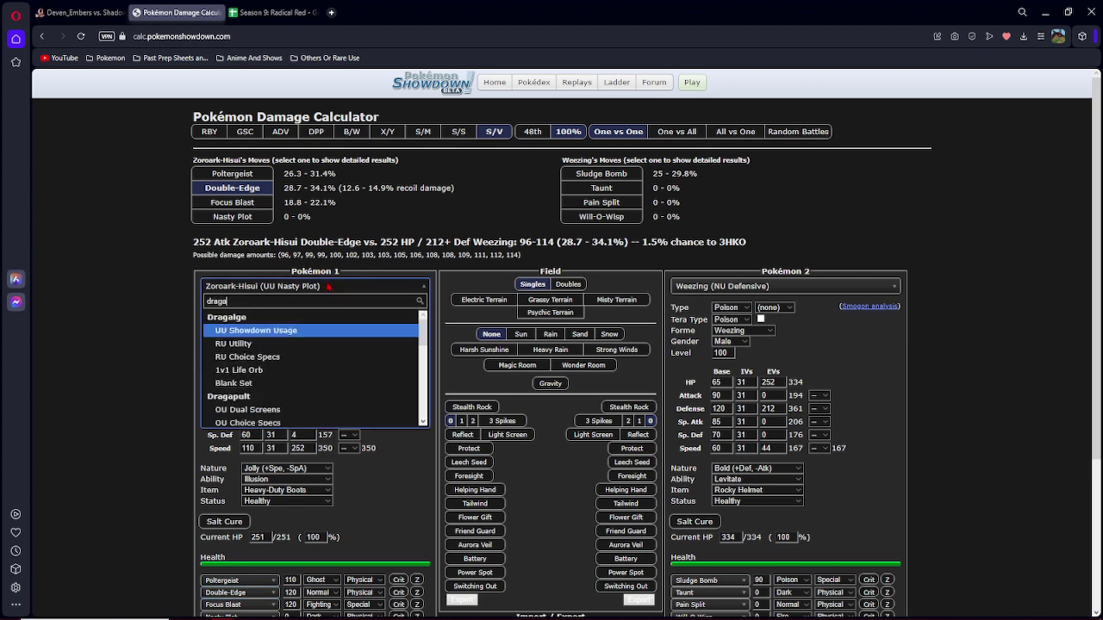
{"action": "key", "text": "Down"}
{"action": "key", "text": "Down"}
{"action": "key", "text": "Return"}
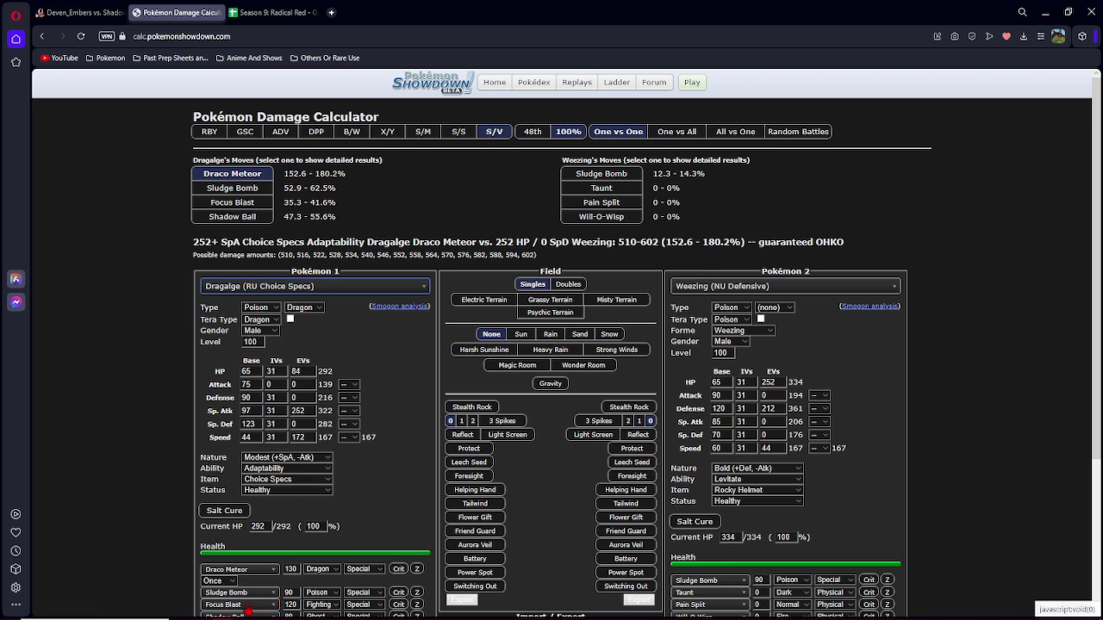
{"action": "scroll", "coordinate": [284, 603], "scroll_direction": "down", "scroll_amount": 3}
Swap Shadow Ball for Thunderbolt (52.9–62.5% on Weezing) and bring up the team overview.
{"action": "left_click", "coordinate": [249, 466]}
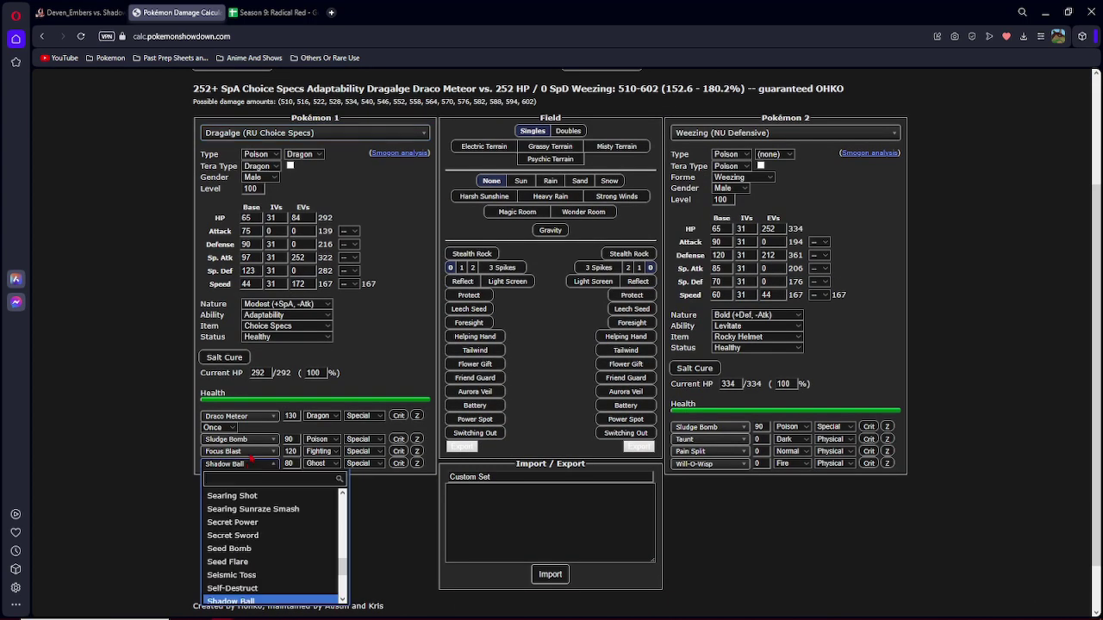
{"action": "type", "text": "thunder"}
{"action": "key", "text": "Down"}
{"action": "key", "text": "Down"}
{"action": "key", "text": "Down"}
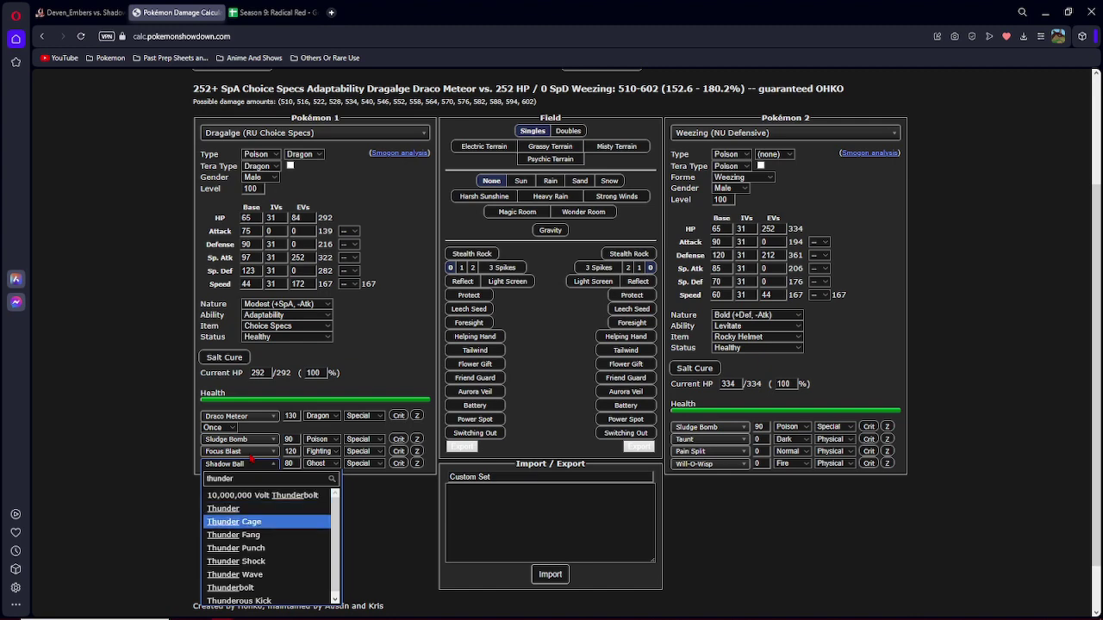
{"action": "key", "text": "Down"}
{"action": "key", "text": "Down"}
{"action": "key", "text": "Return"}
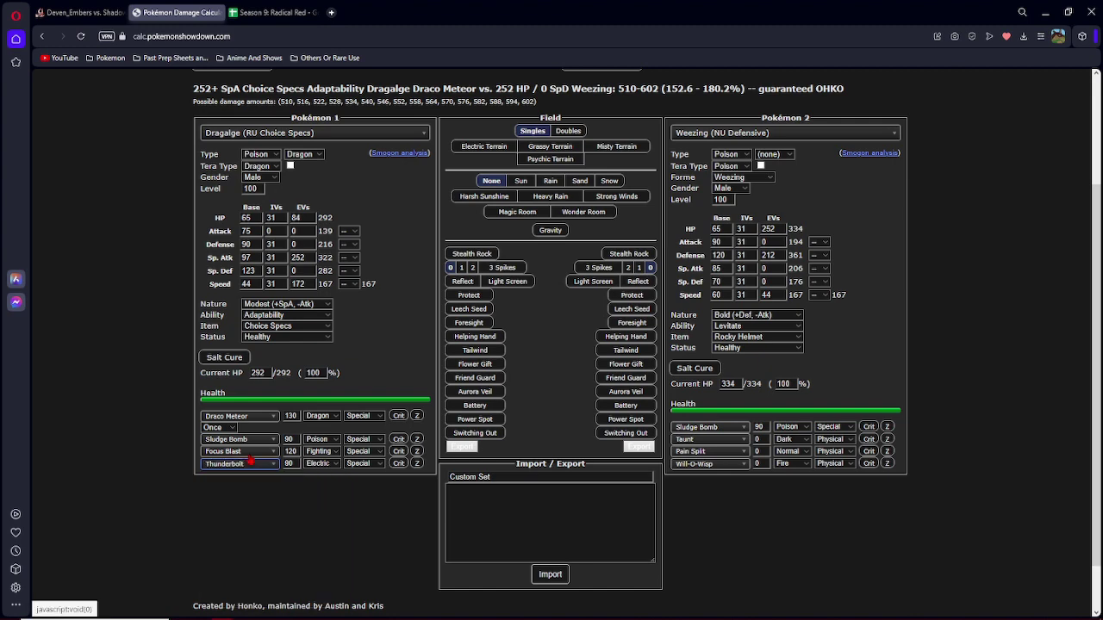
{"action": "scroll", "coordinate": [251, 462], "scroll_direction": "up", "scroll_amount": 5}
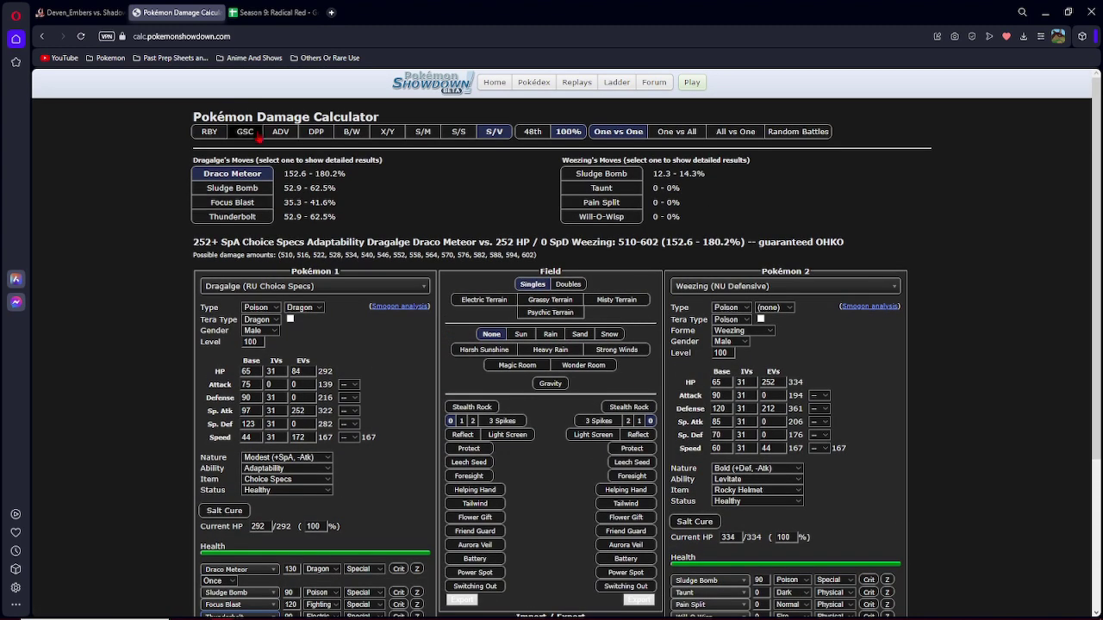
{"action": "left_click", "coordinate": [82, 12]}
{"action": "left_click", "coordinate": [172, 86]}
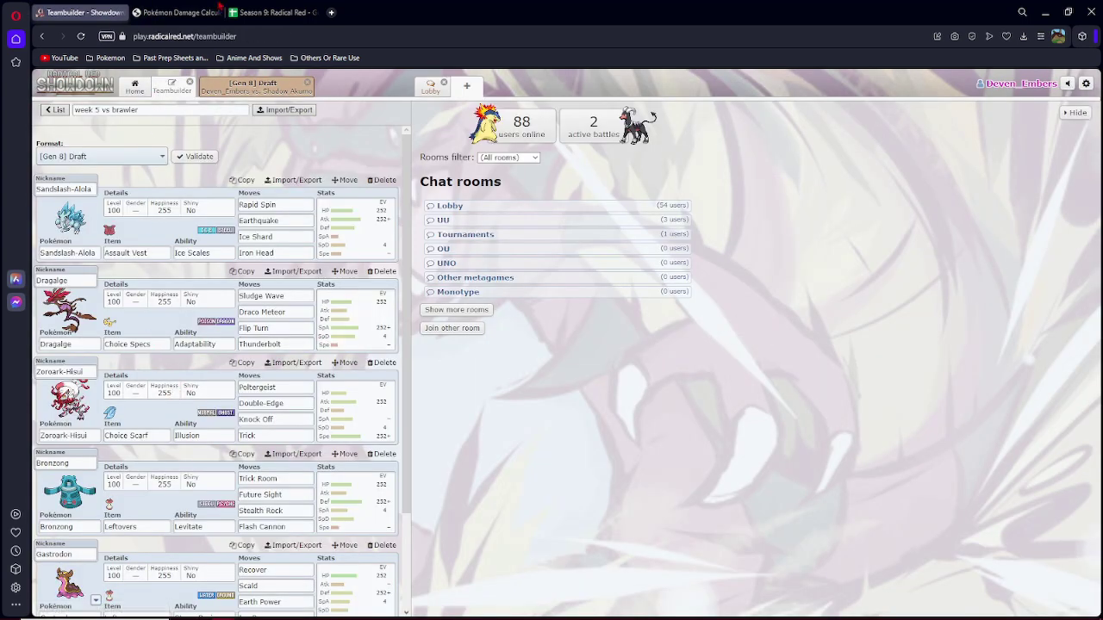
Go back to the battle room and lock in Dragalge's Thunderbolt for turn 5.
{"action": "left_click", "coordinate": [177, 12]}
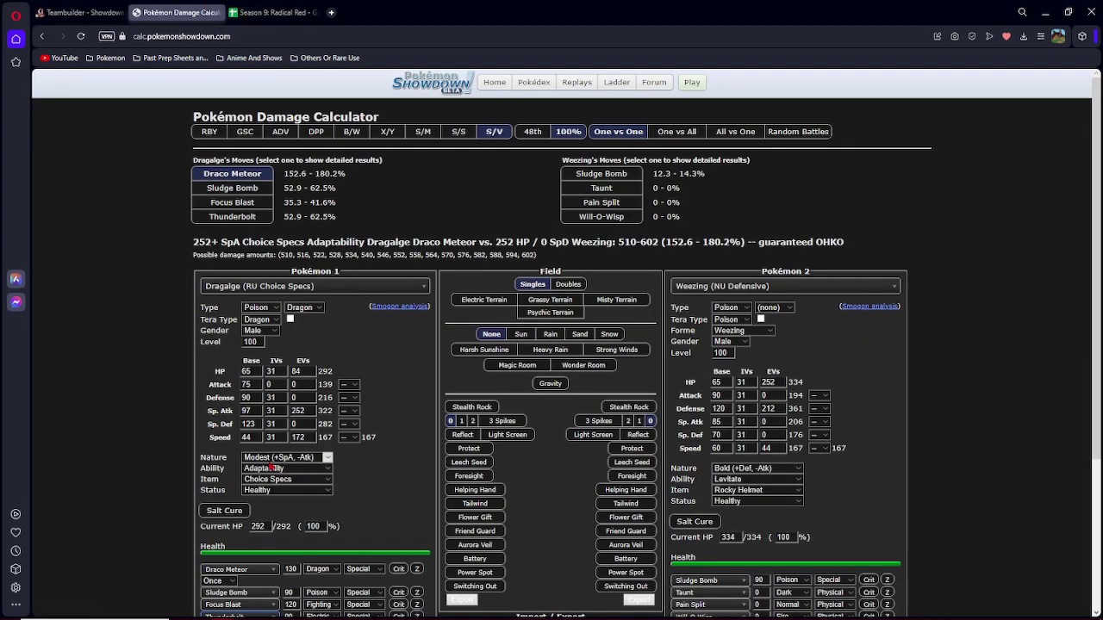
{"action": "left_click", "coordinate": [76, 12]}
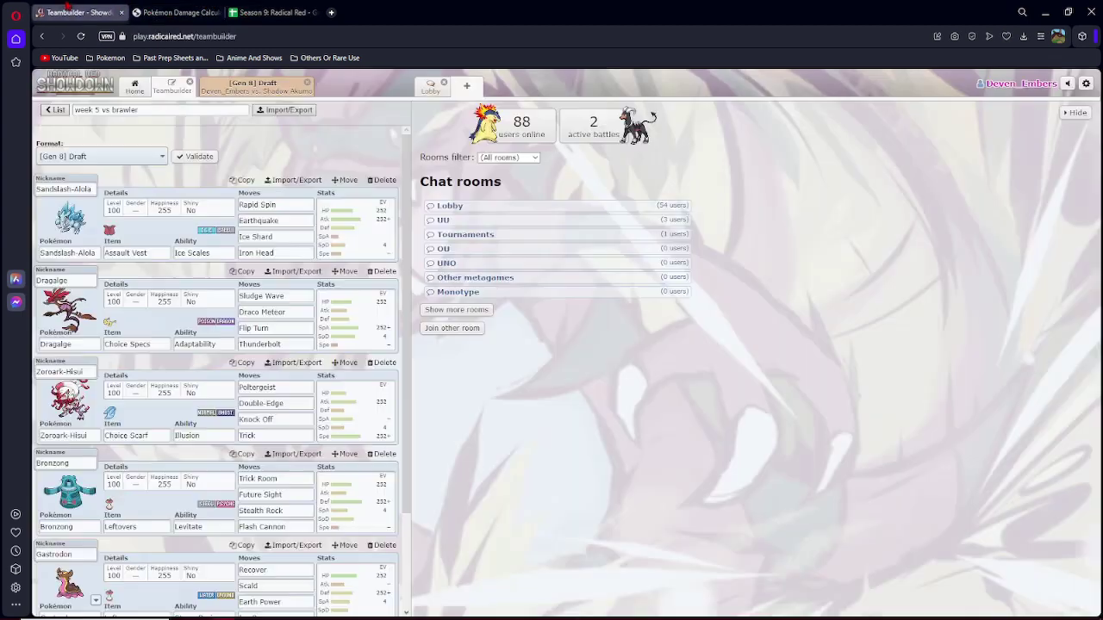
{"action": "left_click", "coordinate": [255, 86]}
{"action": "left_click", "coordinate": [352, 349]}
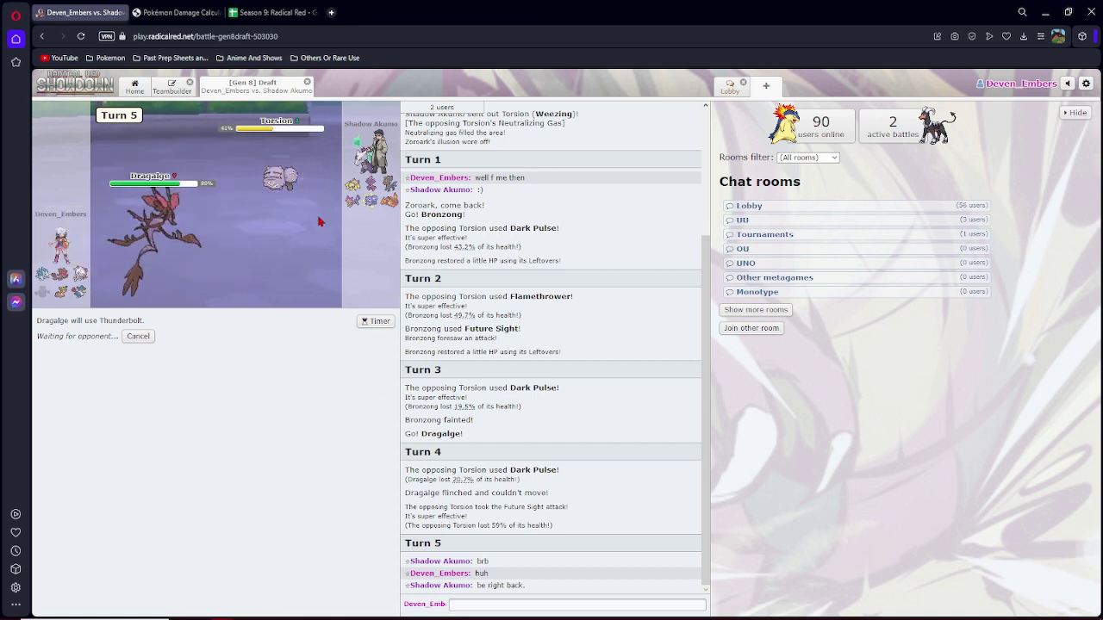
{"action": "mouse_move", "coordinate": [57, 292]}
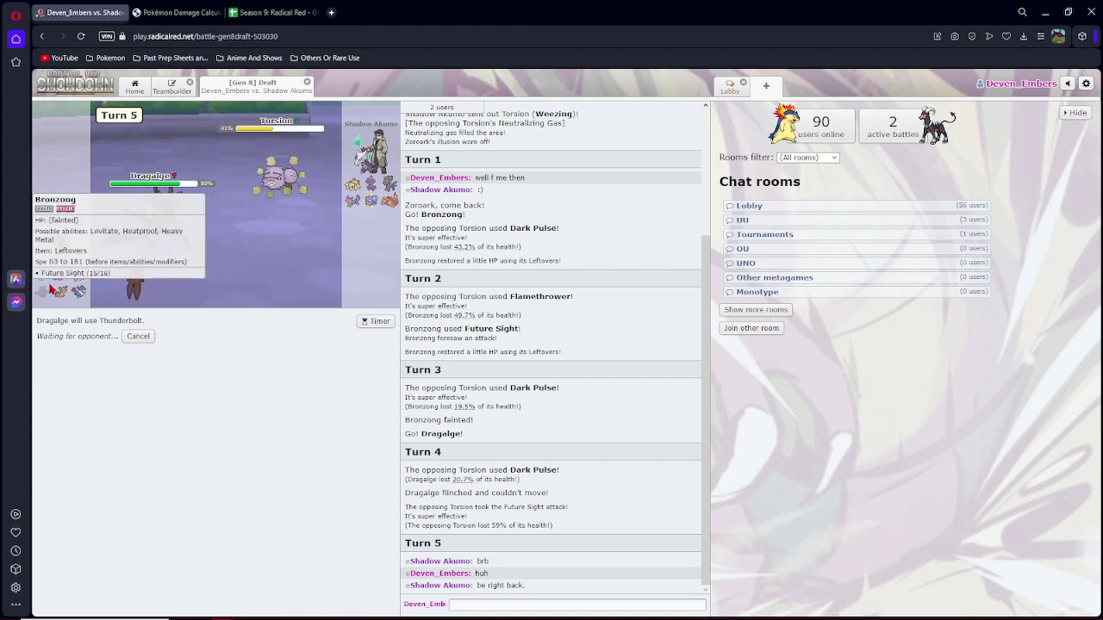
Wait for turn 5 to resolve, glancing at the battle room's user list.
{"action": "right_click", "coordinate": [43, 299]}
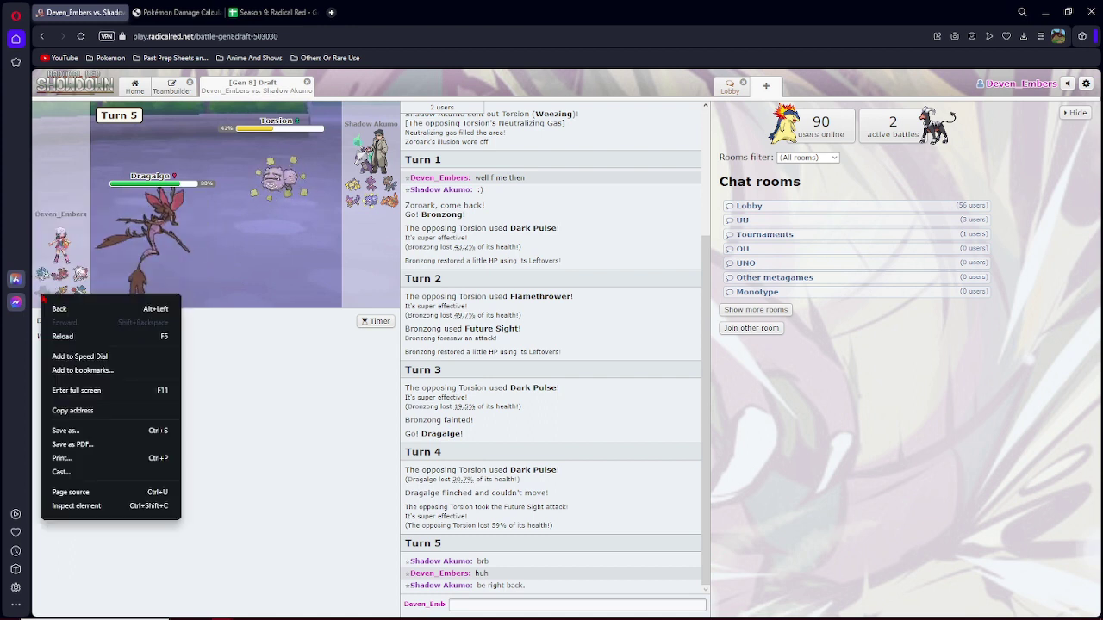
{"action": "key", "text": "Escape"}
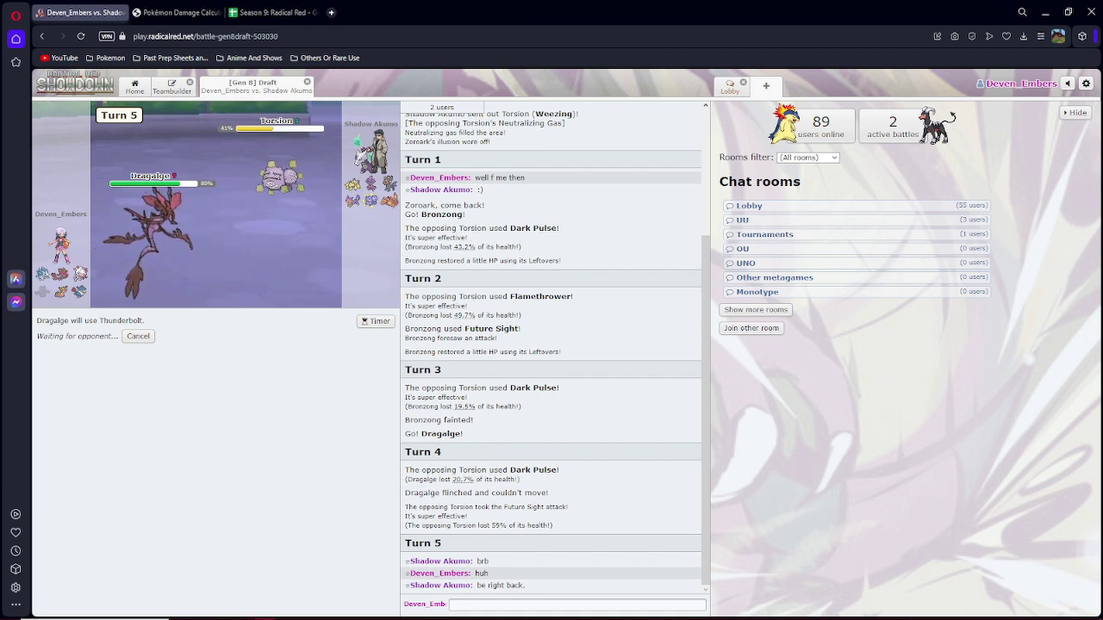
{"action": "left_click", "coordinate": [441, 107]}
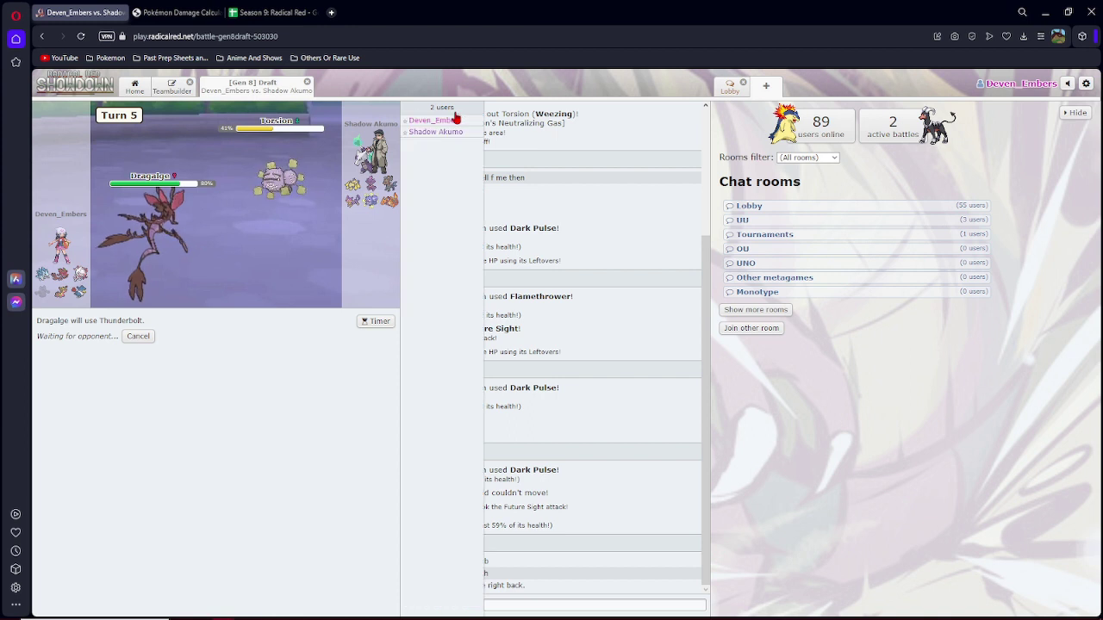
{"action": "left_click", "coordinate": [443, 107]}
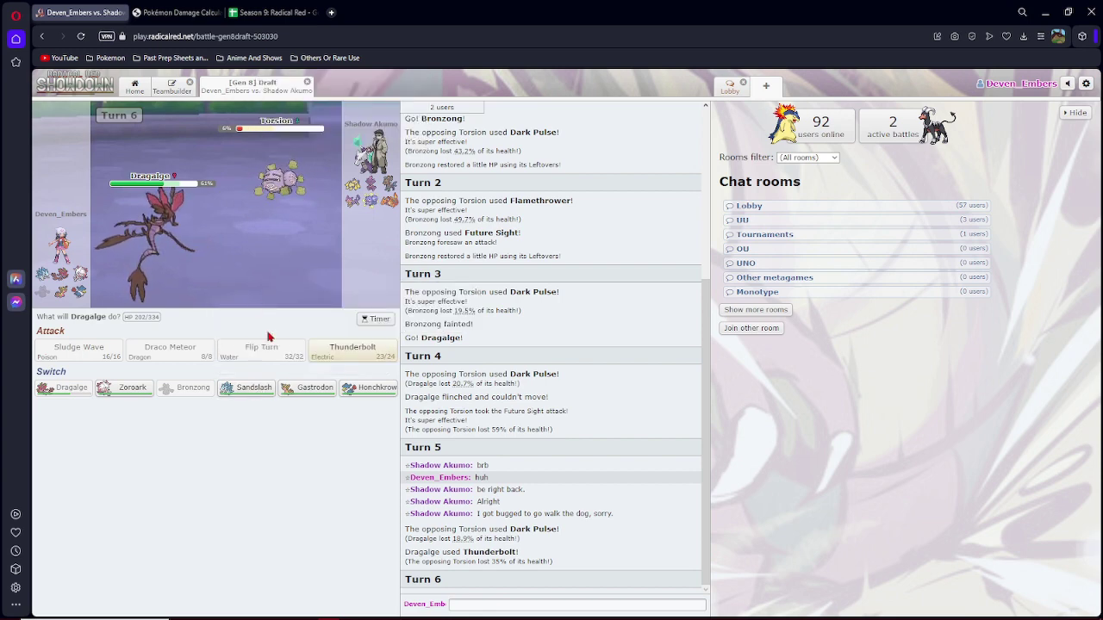
Switch Dragalge out for Honchkrow and Knock Off Forgefire's Eviolite, skipping both turn animations.
{"action": "left_click", "coordinate": [369, 387]}
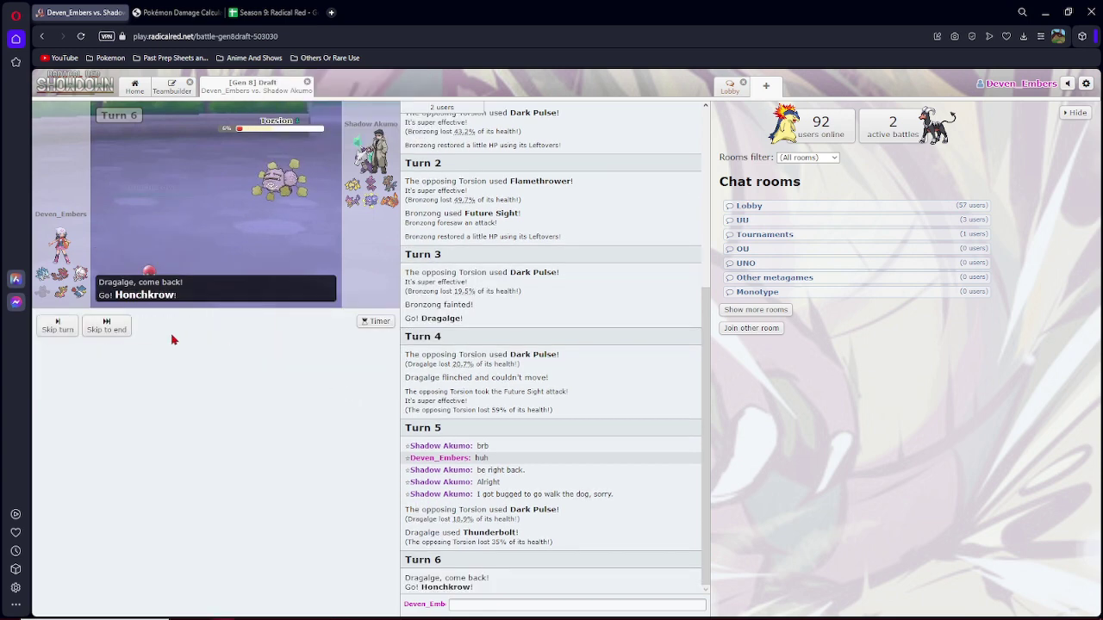
{"action": "left_click", "coordinate": [120, 330]}
{"action": "mouse_move", "coordinate": [78, 351]}
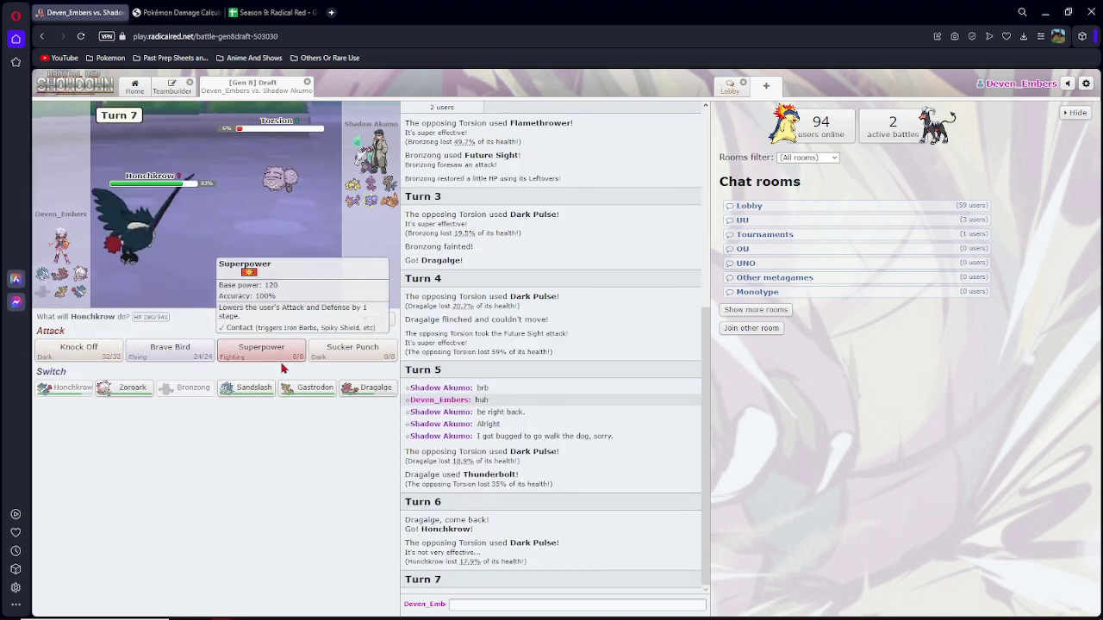
{"action": "left_click", "coordinate": [79, 349]}
{"action": "mouse_move", "coordinate": [133, 237]}
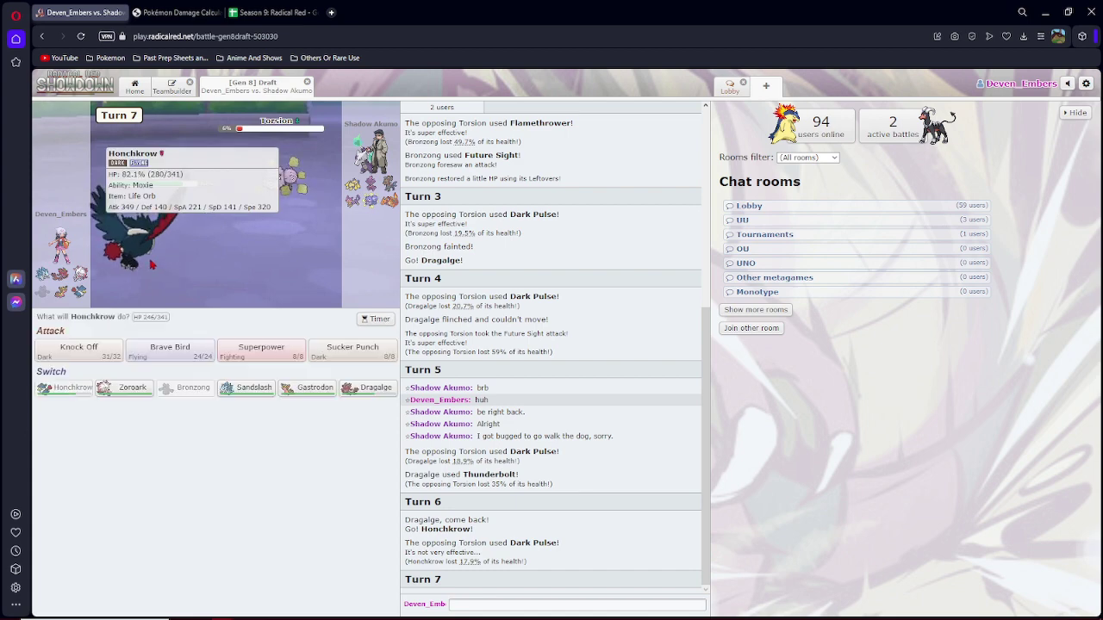
{"action": "left_click", "coordinate": [104, 328]}
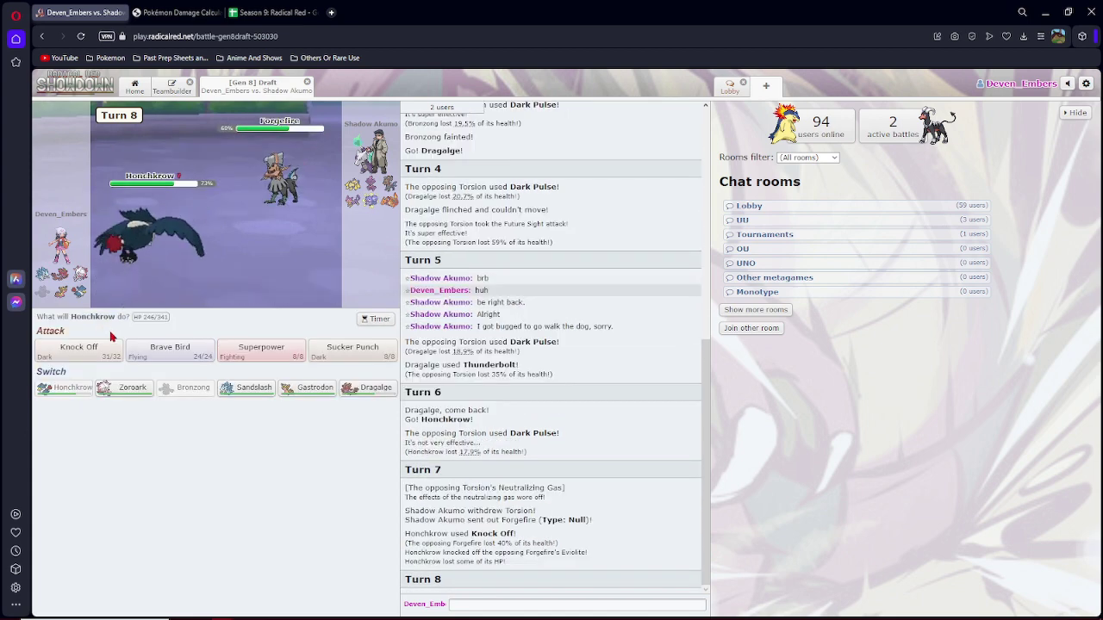
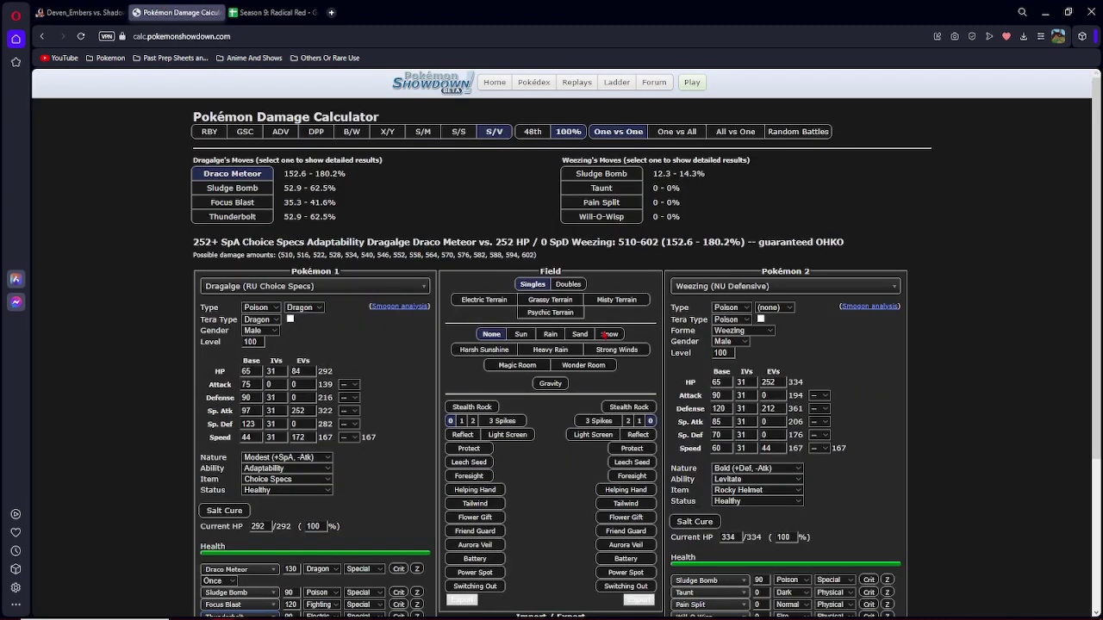
Set the calc to a Honchkrow set attacking Type: Null (PU Defensive Pivot).
{"action": "left_click", "coordinate": [726, 287]}
{"action": "type", "text": "type n"}
{"action": "type", "text": "l"}
{"action": "key", "text": "Return"}
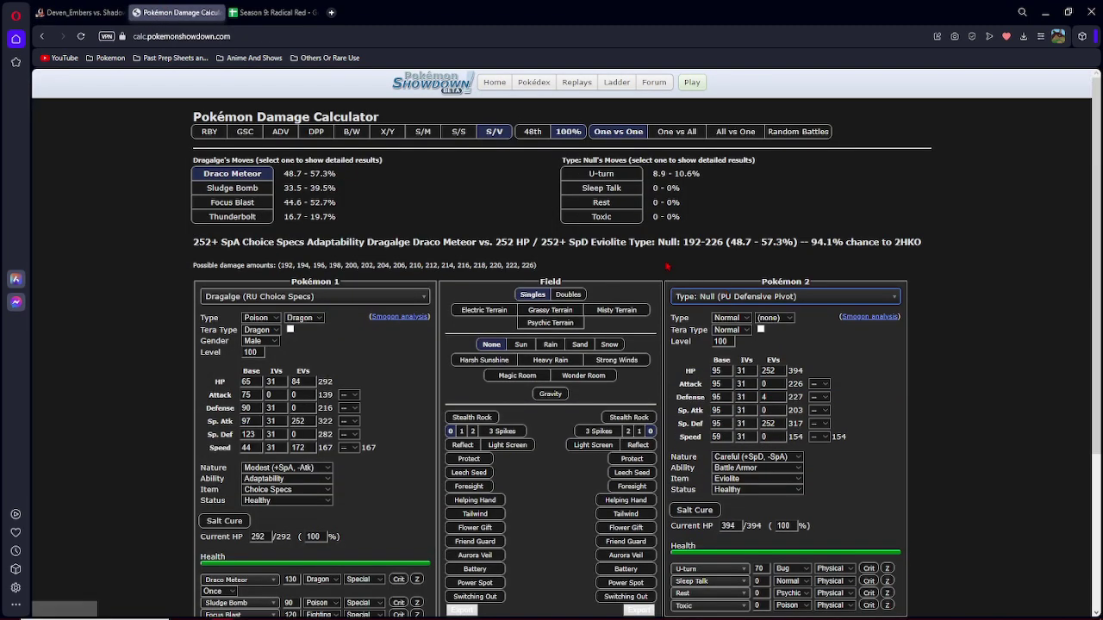
{"action": "left_click", "coordinate": [248, 296]}
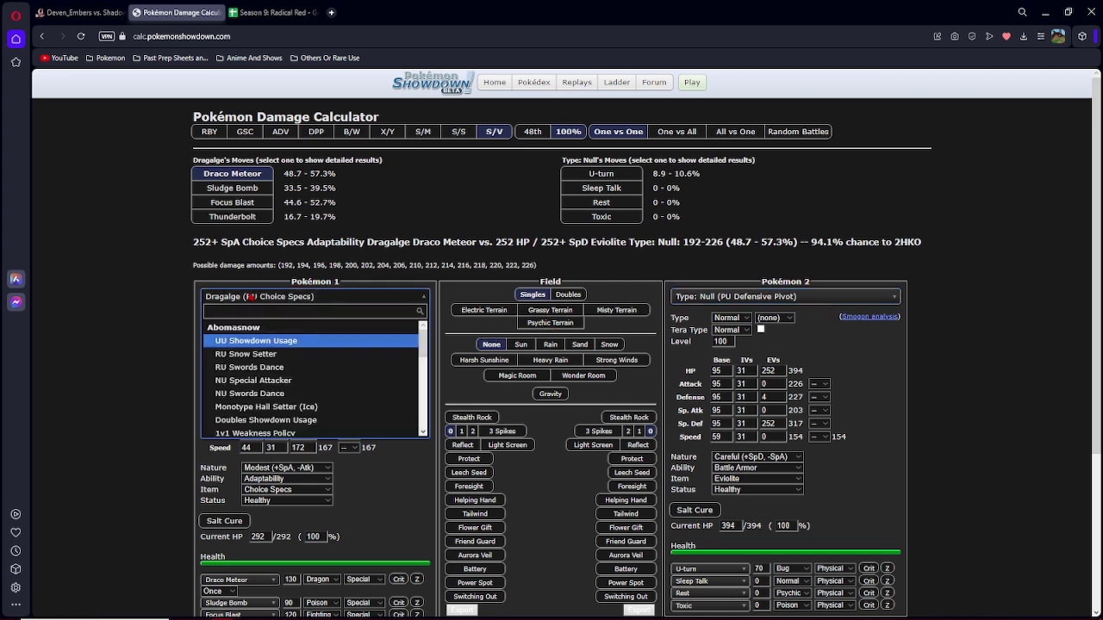
{"action": "type", "text": "honchkrow"}
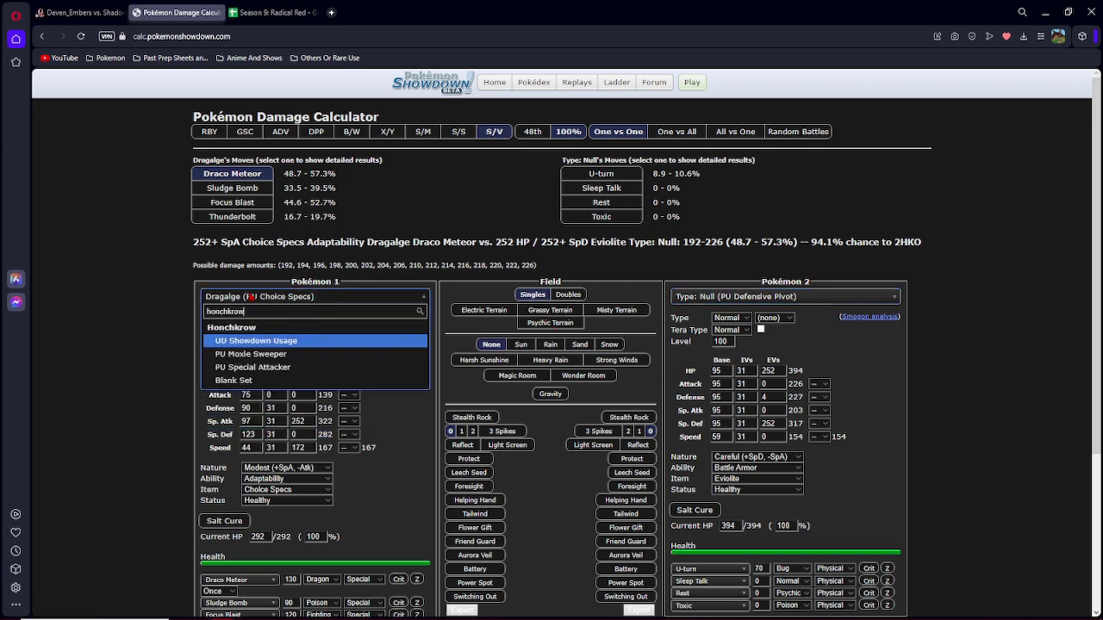
{"action": "key", "text": "Return"}
Review the team in the Teambuilder, then return to the damage calculator.
{"action": "left_click", "coordinate": [82, 12]}
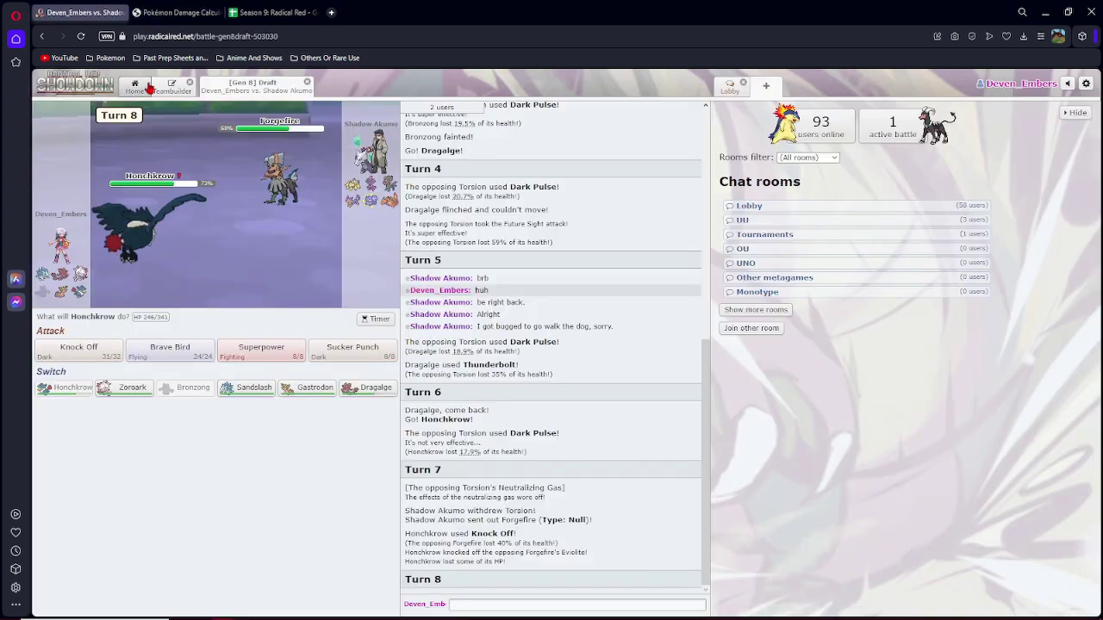
{"action": "left_click", "coordinate": [172, 86]}
{"action": "scroll", "coordinate": [189, 407], "scroll_direction": "down", "scroll_amount": 5}
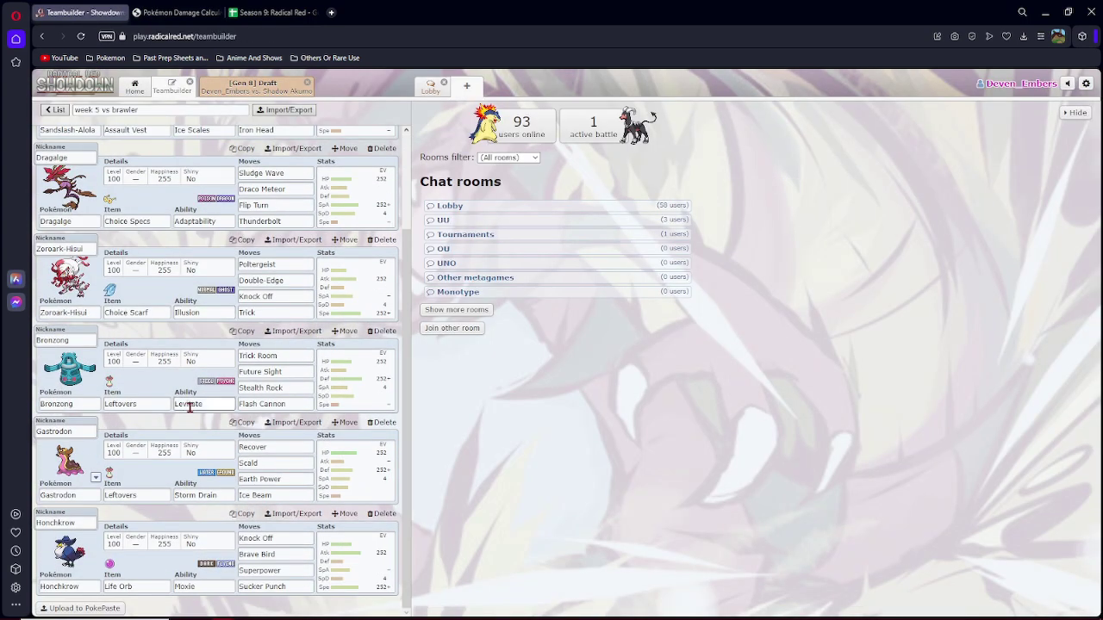
{"action": "left_click", "coordinate": [176, 12]}
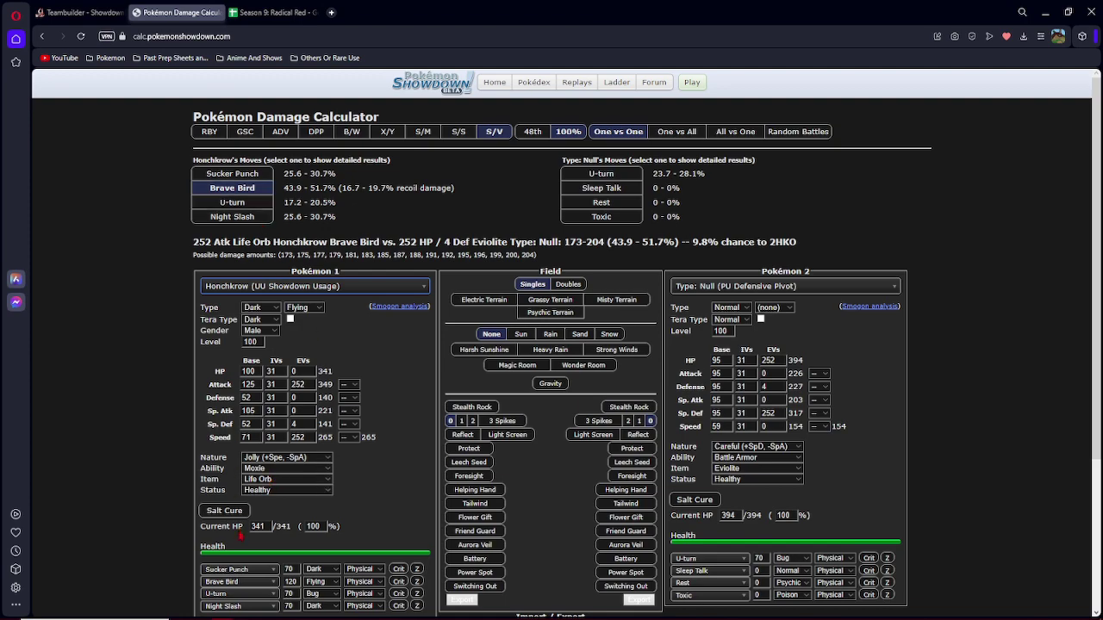
{"action": "scroll", "coordinate": [240, 543], "scroll_direction": "down", "scroll_amount": 4}
{"action": "scroll", "coordinate": [253, 415], "scroll_direction": "down", "scroll_amount": 3}
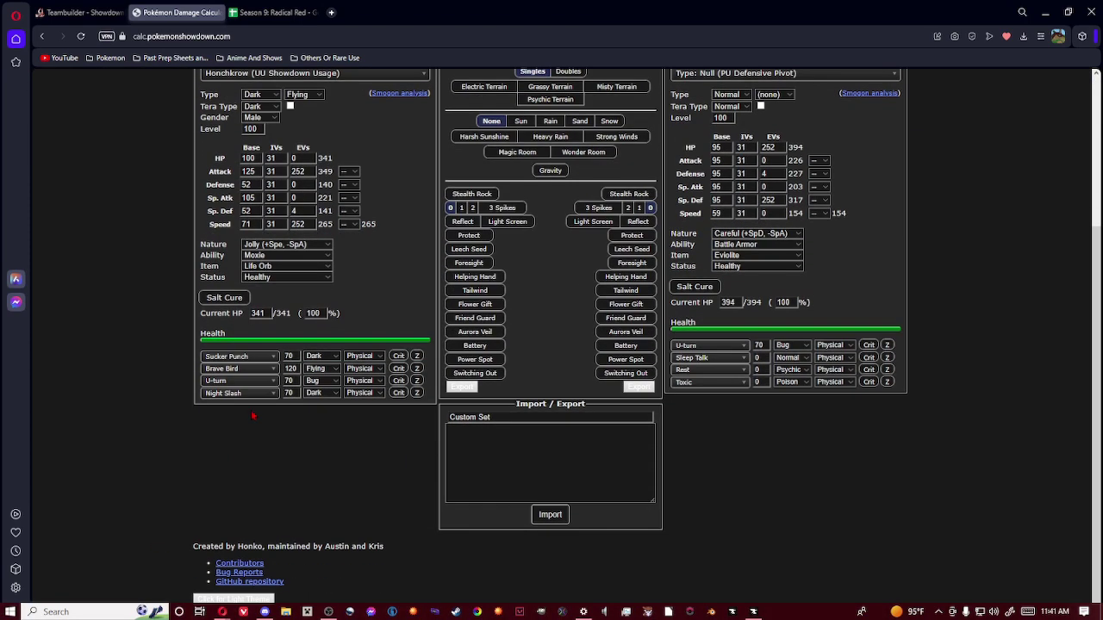
Give Honchkrow Knock Off and Superpower in place of Night Slash and U-turn.
{"action": "left_click", "coordinate": [240, 392]}
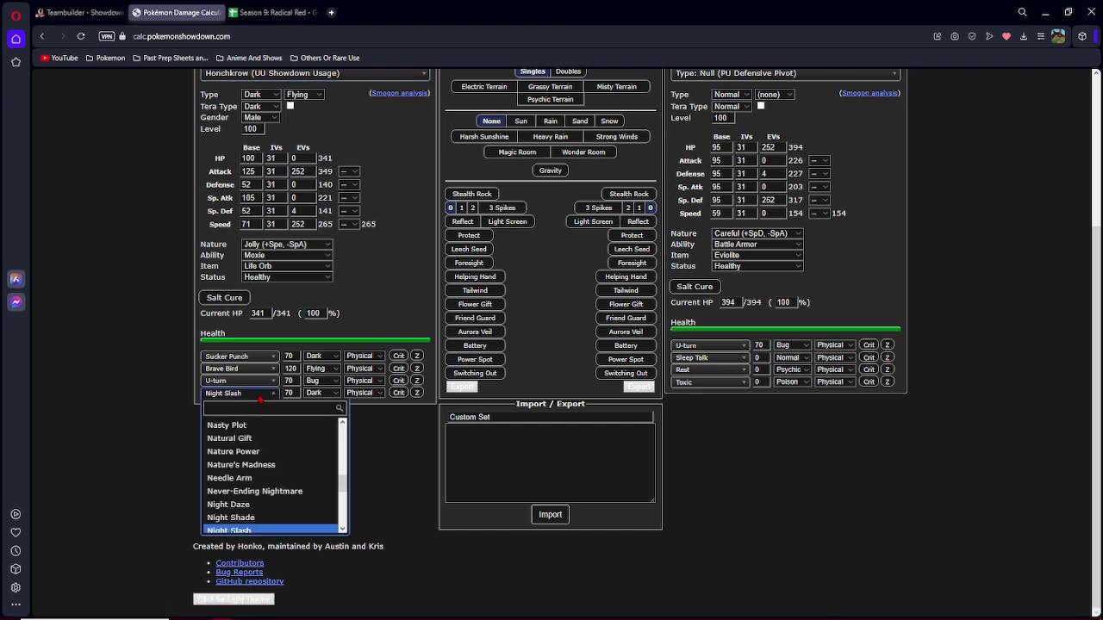
{"action": "type", "text": "knock"}
{"action": "left_click", "coordinate": [229, 414]}
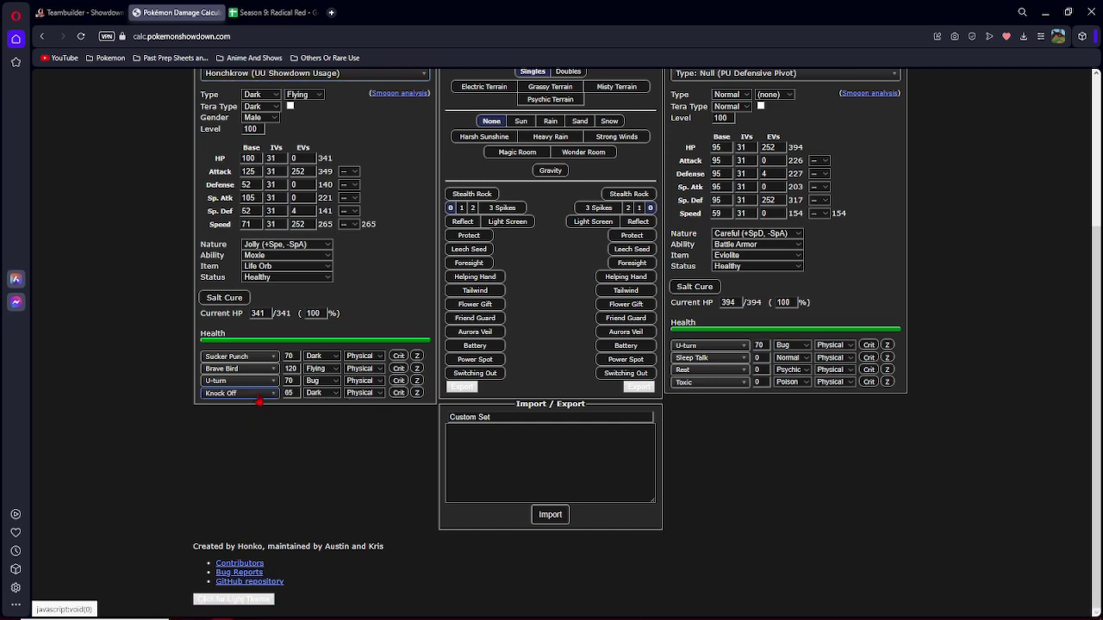
{"action": "scroll", "coordinate": [260, 401], "scroll_direction": "up", "scroll_amount": 5}
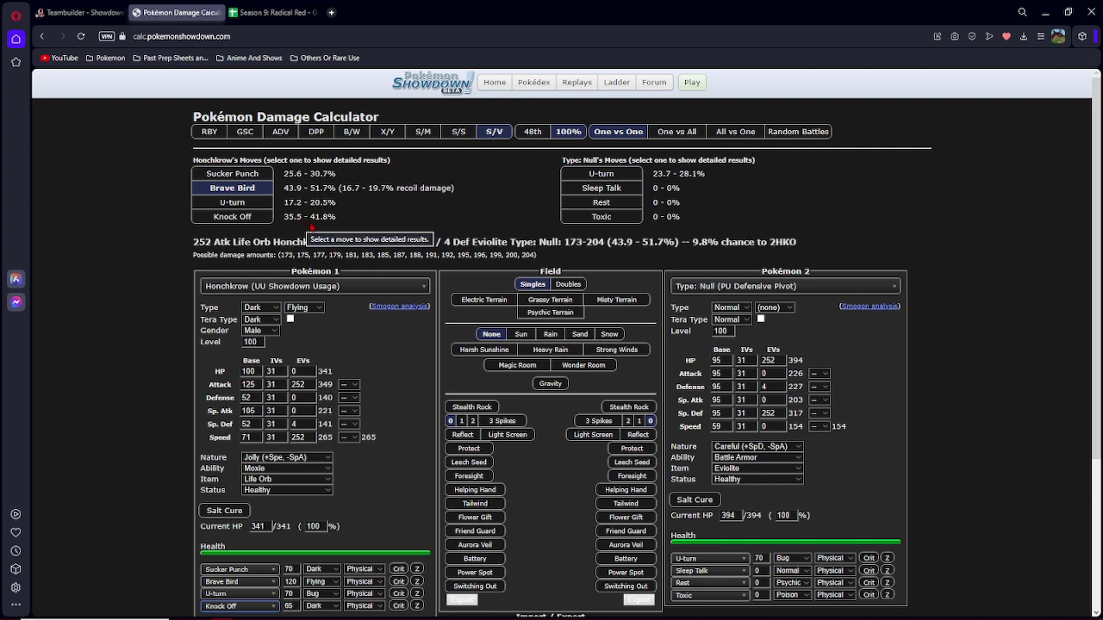
{"action": "left_click", "coordinate": [240, 593]}
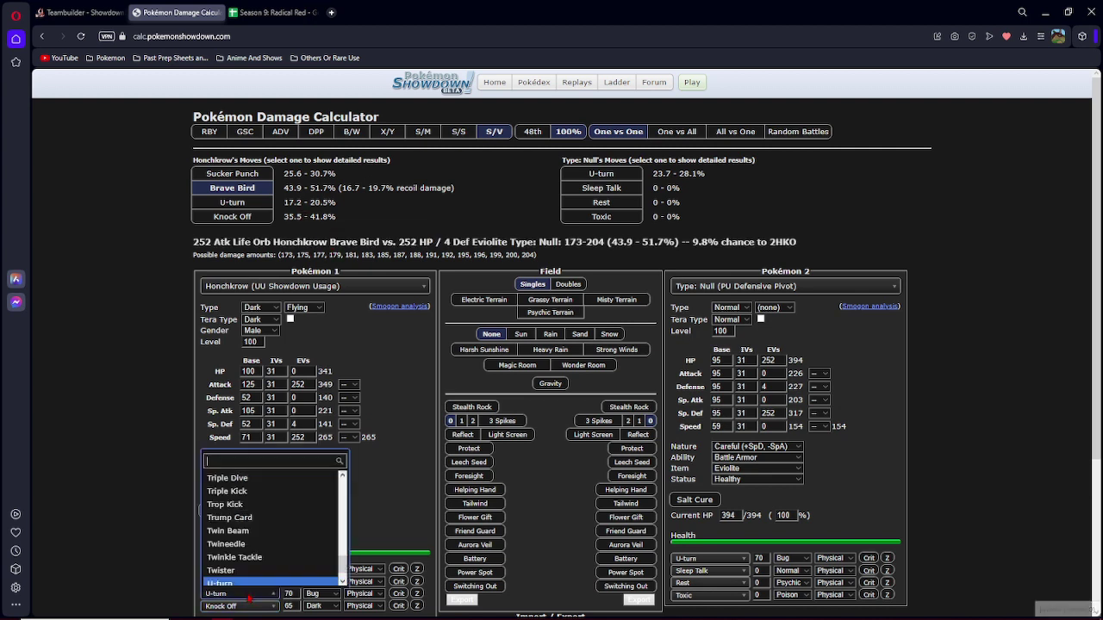
{"action": "type", "text": "supe"}
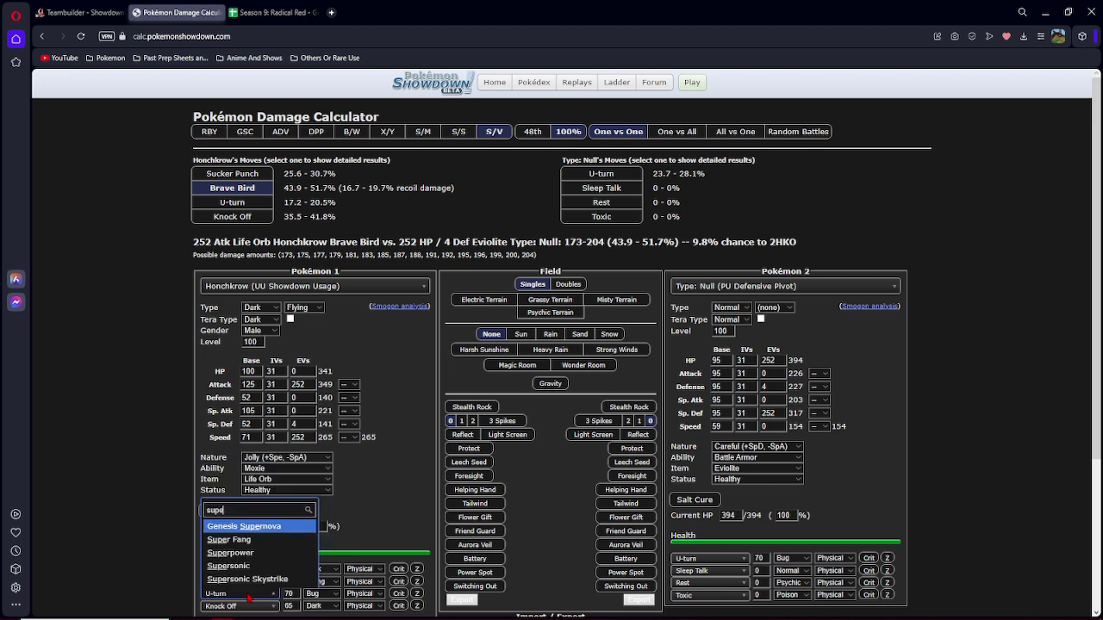
{"action": "type", "text": "r"}
{"action": "key", "text": "Down"}
{"action": "key", "text": "Down"}
{"action": "key", "text": "Return"}
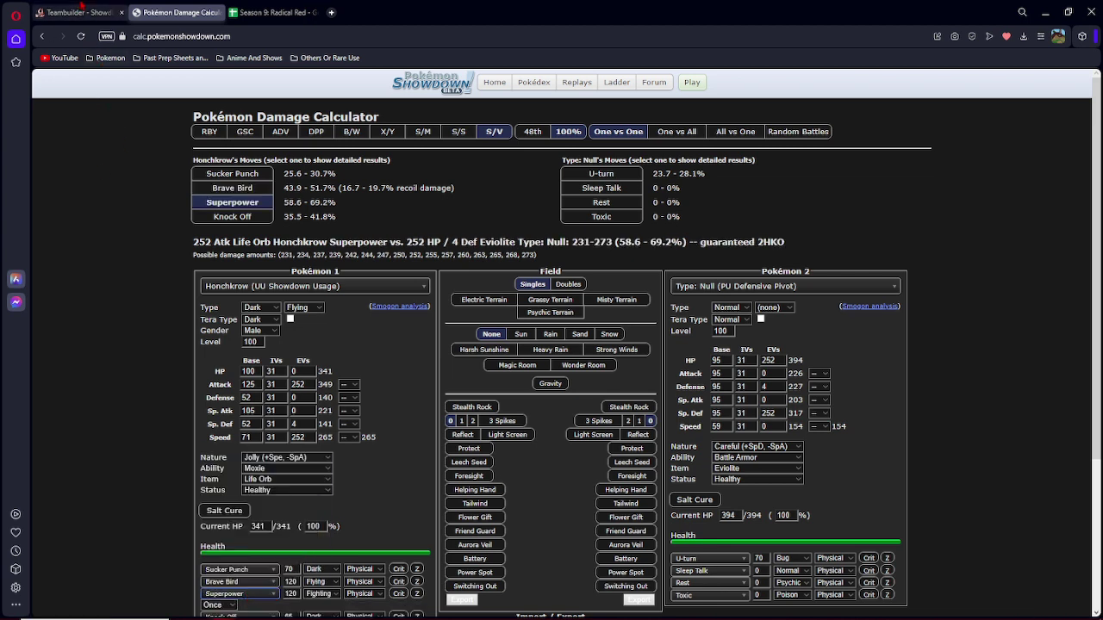
{"action": "left_click", "coordinate": [86, 12]}
{"action": "left_click", "coordinate": [257, 86]}
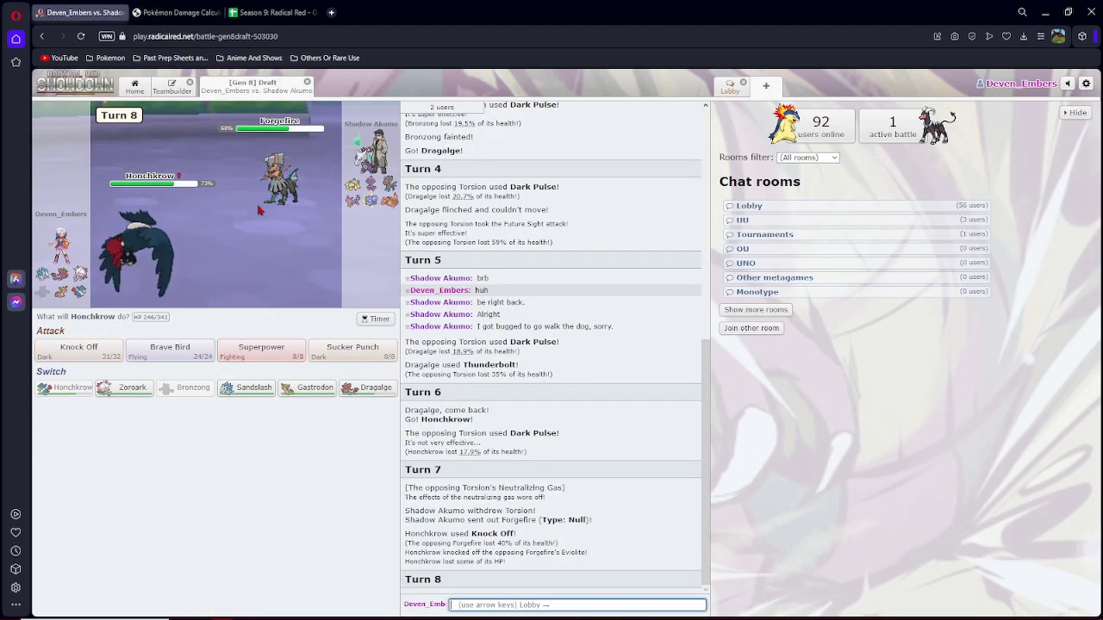
{"action": "mouse_move", "coordinate": [261, 349]}
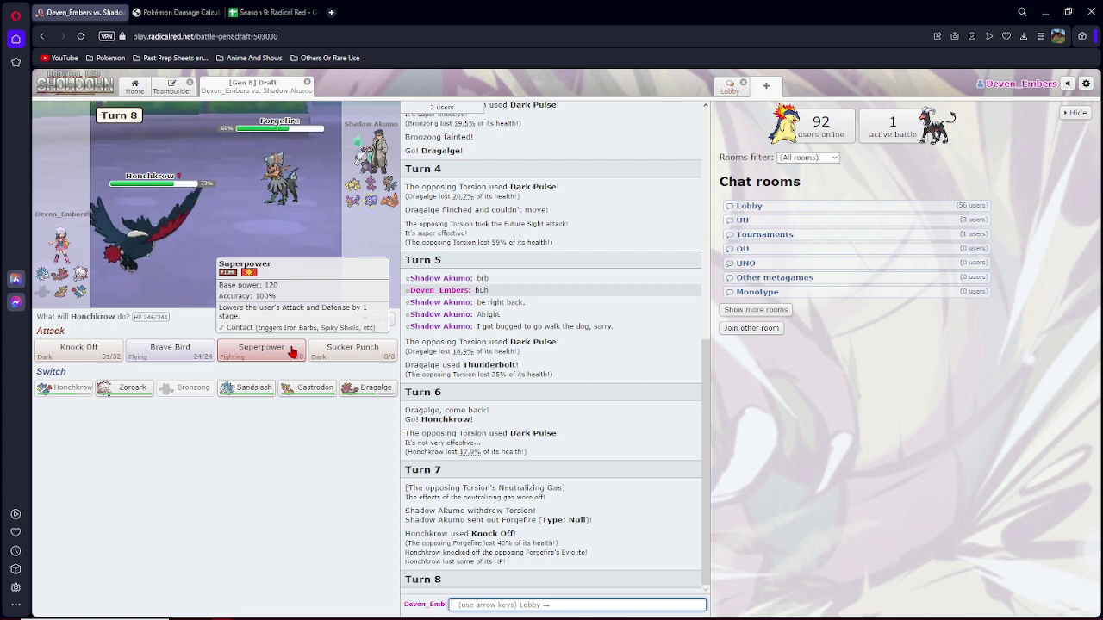
Use Honchkrow's Superpower on Forgefire for Turn 8.
{"action": "left_click", "coordinate": [261, 349]}
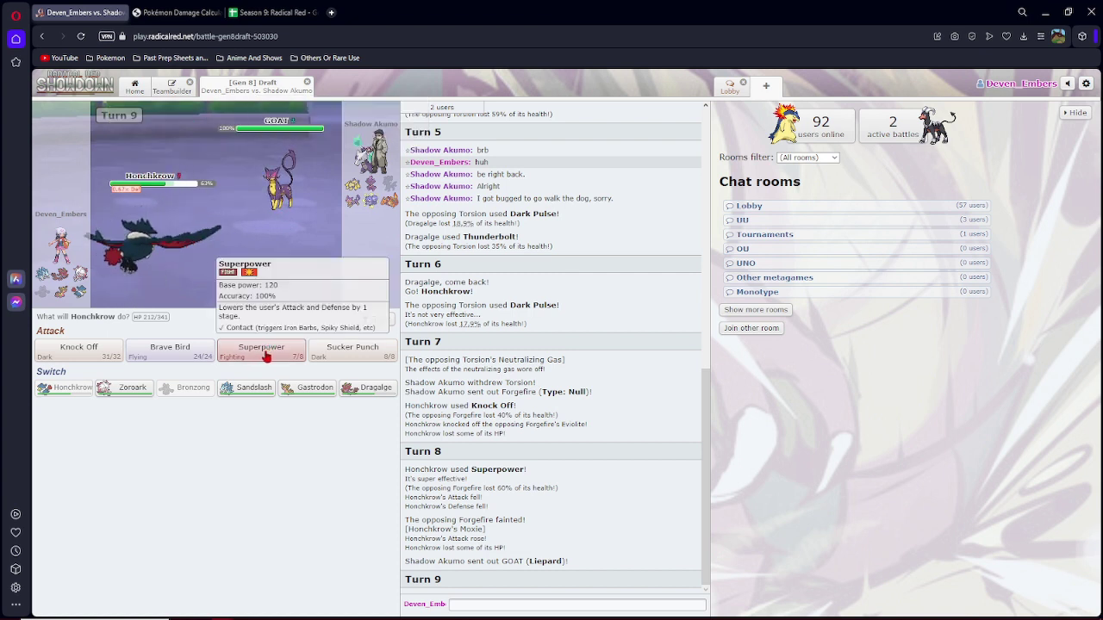
Create a new [Gen 8] Draft team with Liepard and browse its learnable moves.
{"action": "mouse_move", "coordinate": [280, 183]}
{"action": "left_click", "coordinate": [172, 86]}
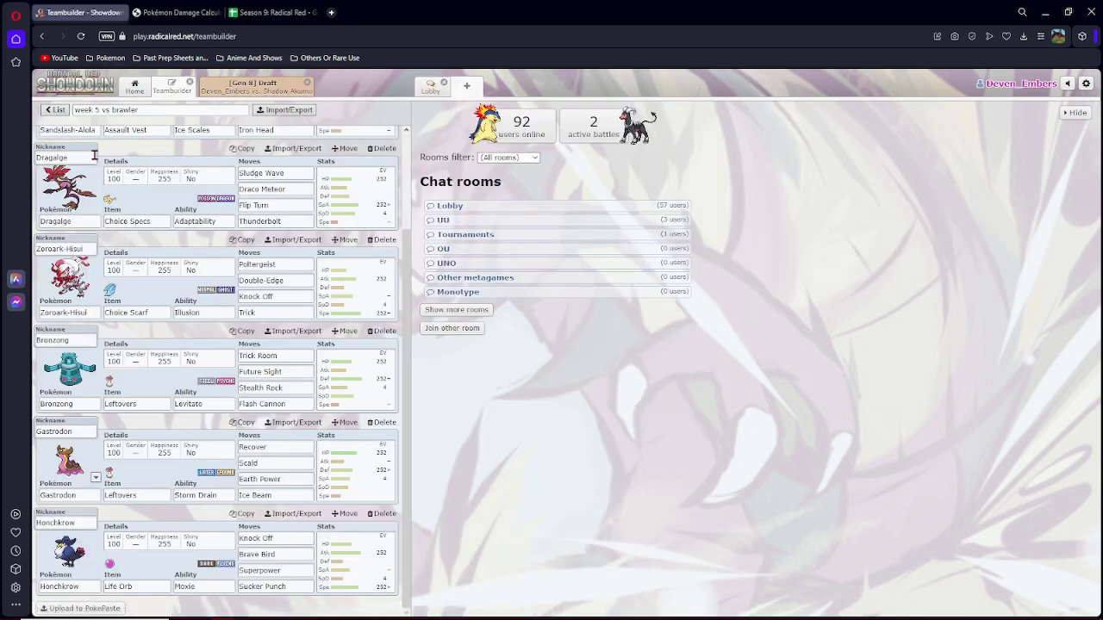
{"action": "left_click", "coordinate": [56, 109]}
{"action": "left_click", "coordinate": [164, 218]}
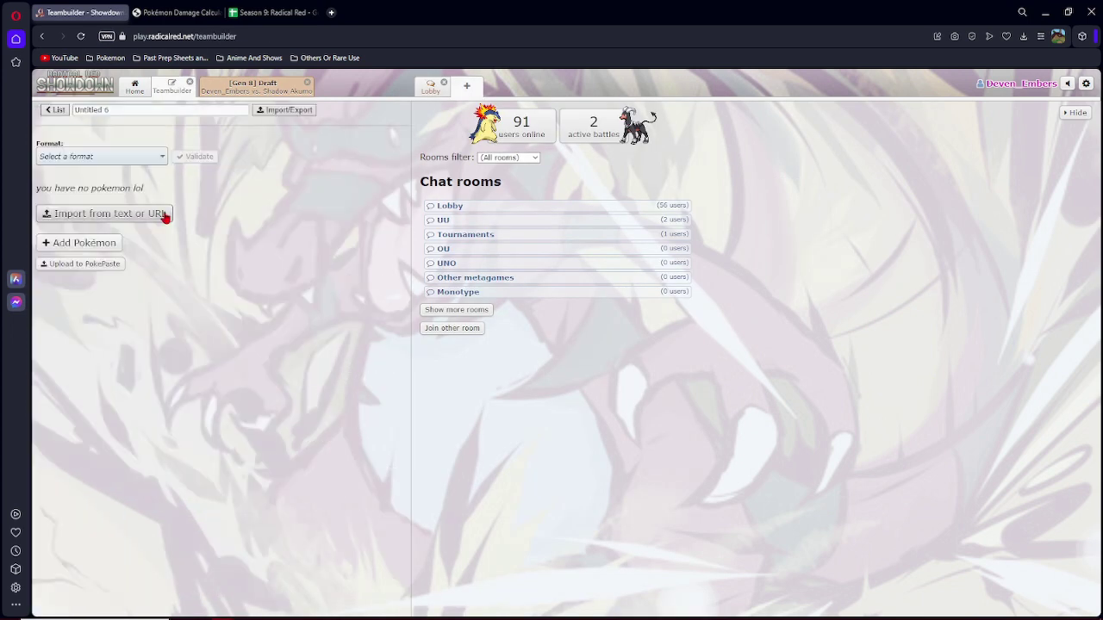
{"action": "left_click", "coordinate": [101, 156]}
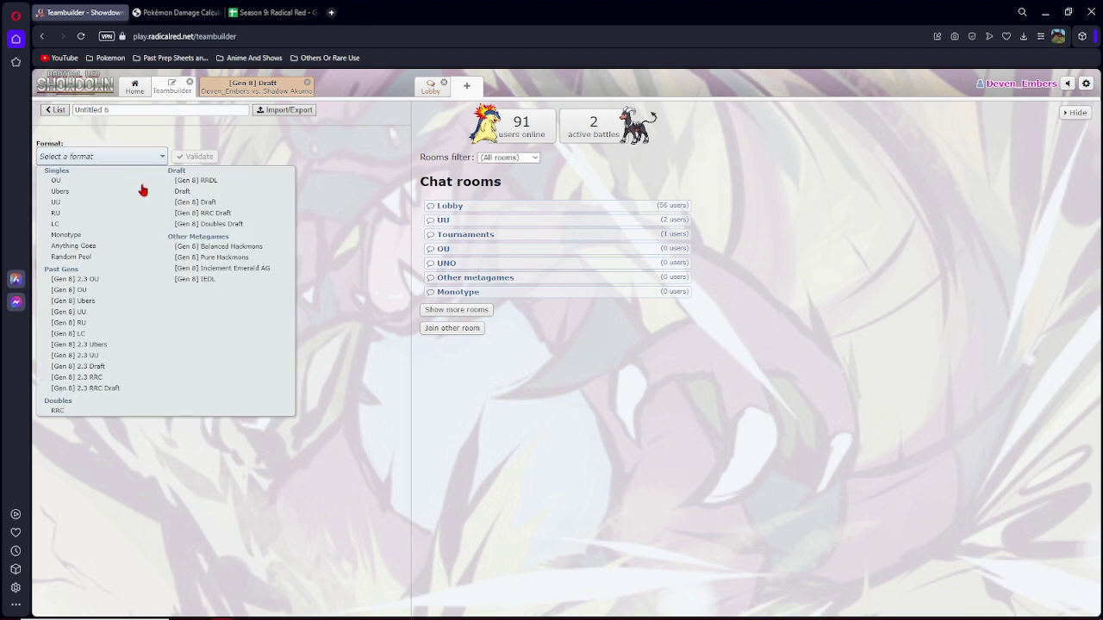
{"action": "left_click", "coordinate": [199, 207]}
{"action": "left_click", "coordinate": [73, 248]}
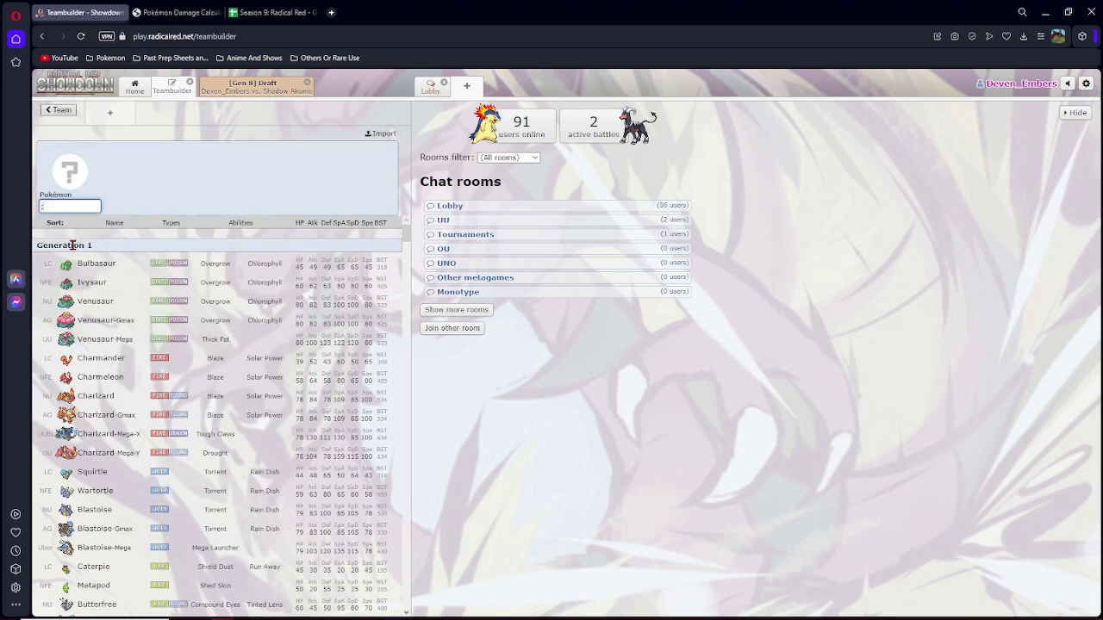
{"action": "type", "text": "liepa"}
{"action": "left_click", "coordinate": [73, 249]}
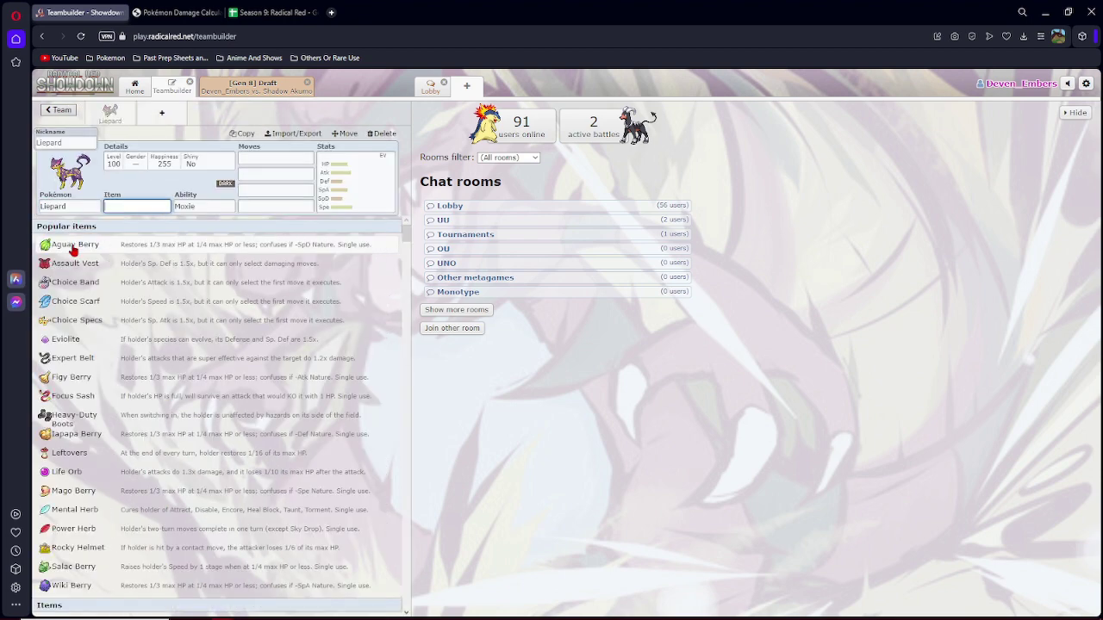
{"action": "left_click", "coordinate": [274, 158]}
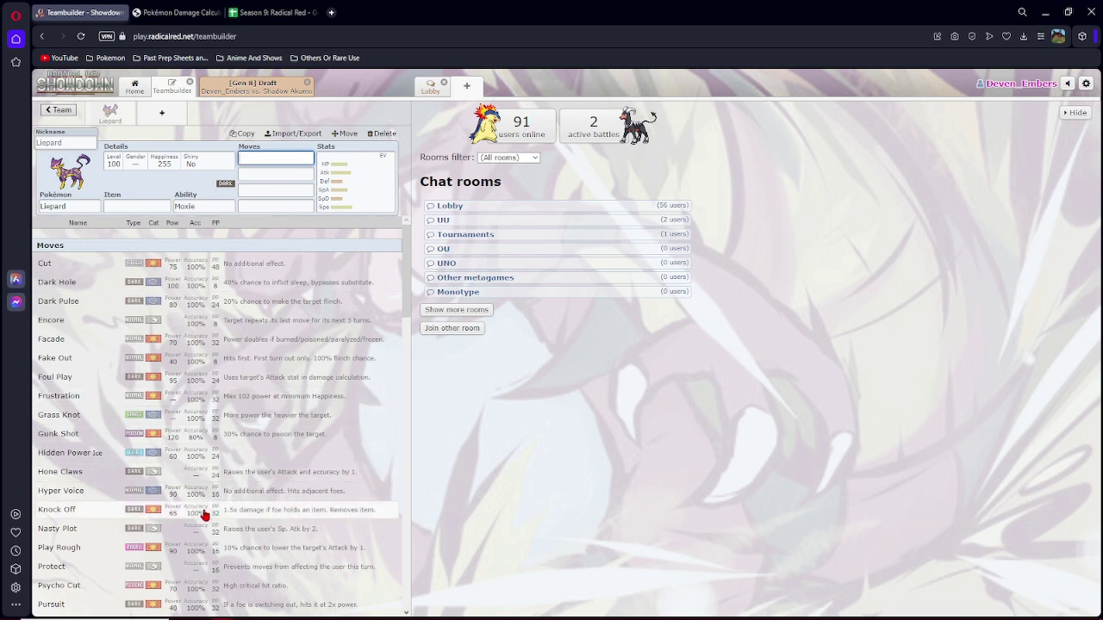
{"action": "scroll", "coordinate": [205, 515], "scroll_direction": "down", "scroll_amount": 5}
{"action": "scroll", "coordinate": [205, 500], "scroll_direction": "down", "scroll_amount": 5}
{"action": "scroll", "coordinate": [224, 448], "scroll_direction": "down", "scroll_amount": 5}
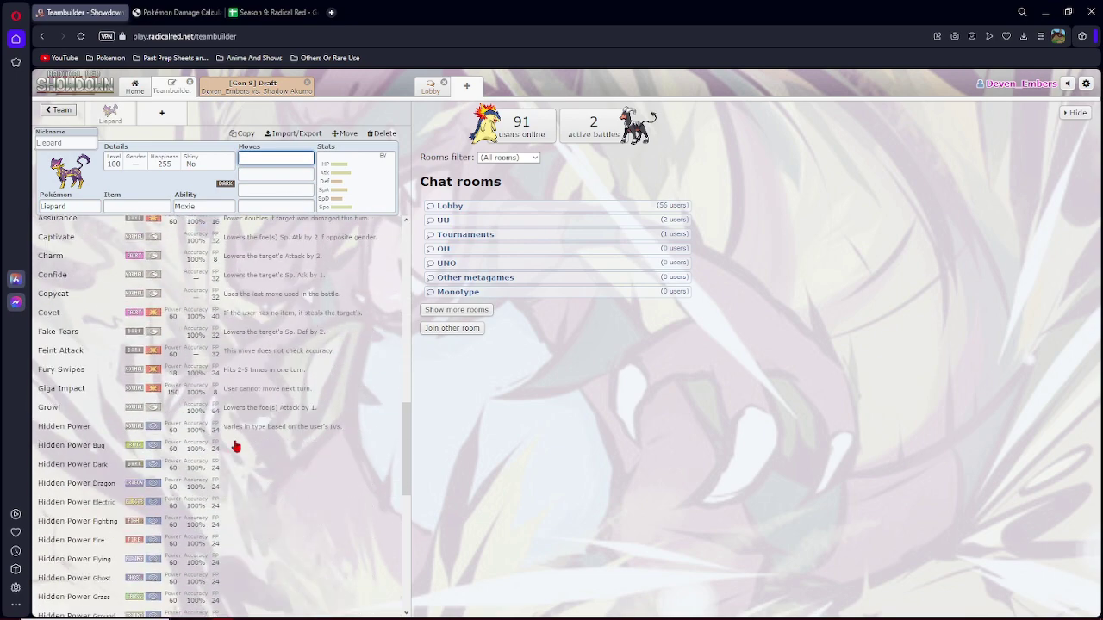
{"action": "left_click", "coordinate": [256, 89]}
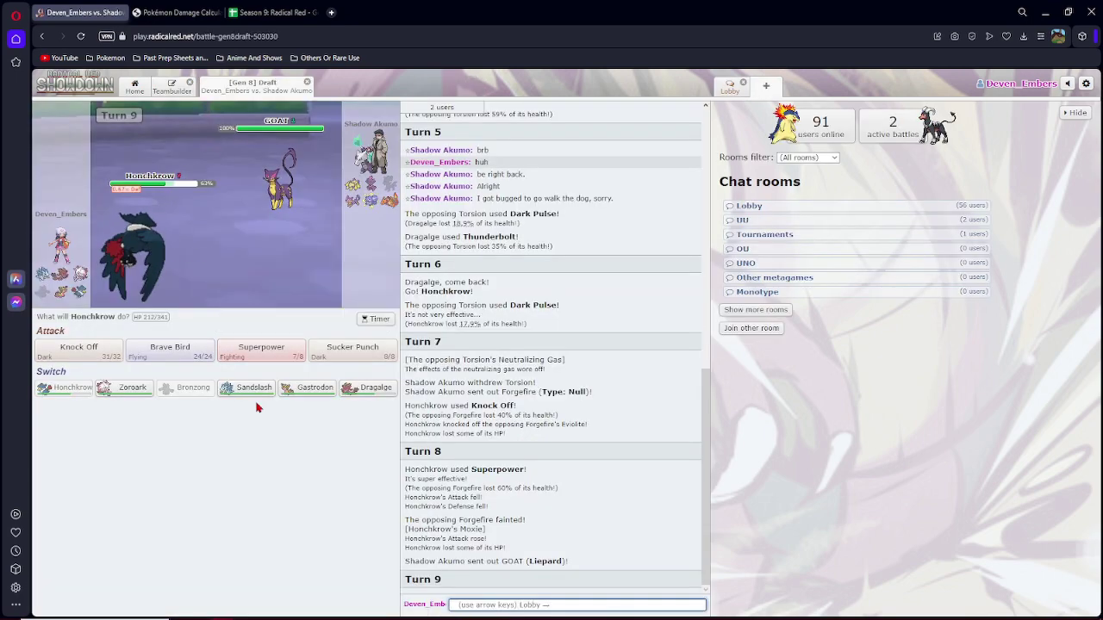
{"action": "mouse_move", "coordinate": [308, 388]}
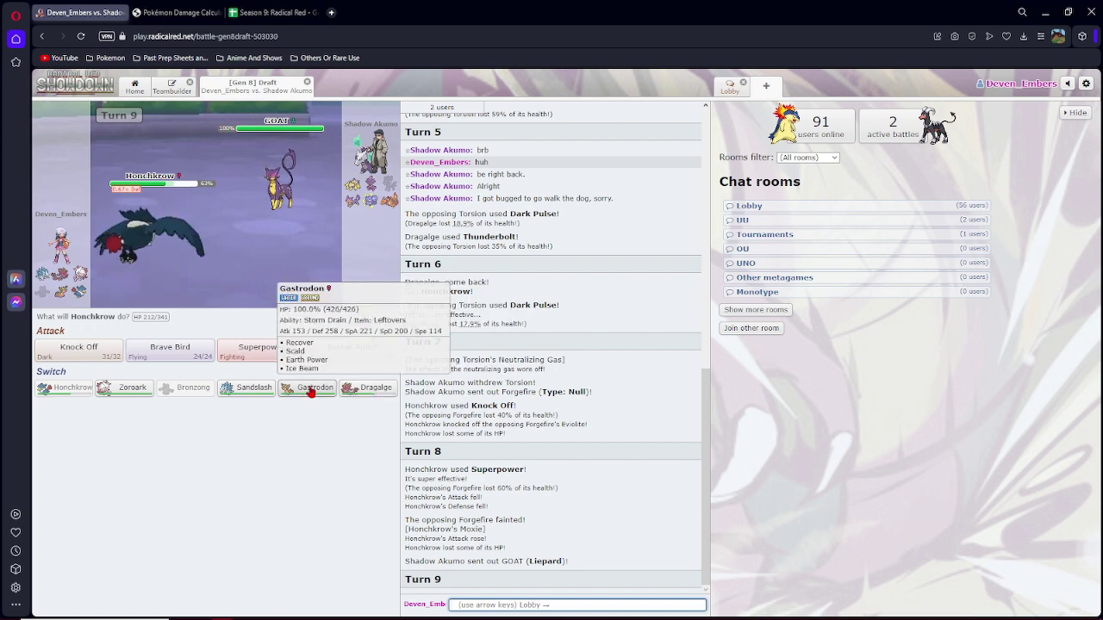
Switch to Gastrodon to Scald GOAT, then bring in Dragalge with Sludge Wave.
{"action": "left_click", "coordinate": [310, 389]}
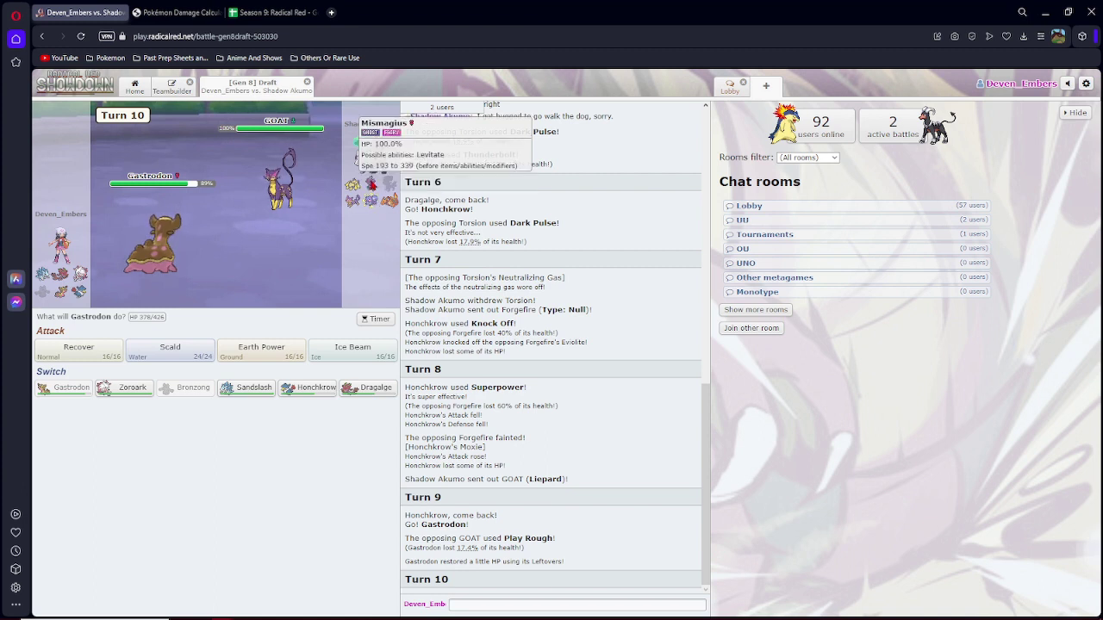
{"action": "left_click", "coordinate": [196, 351]}
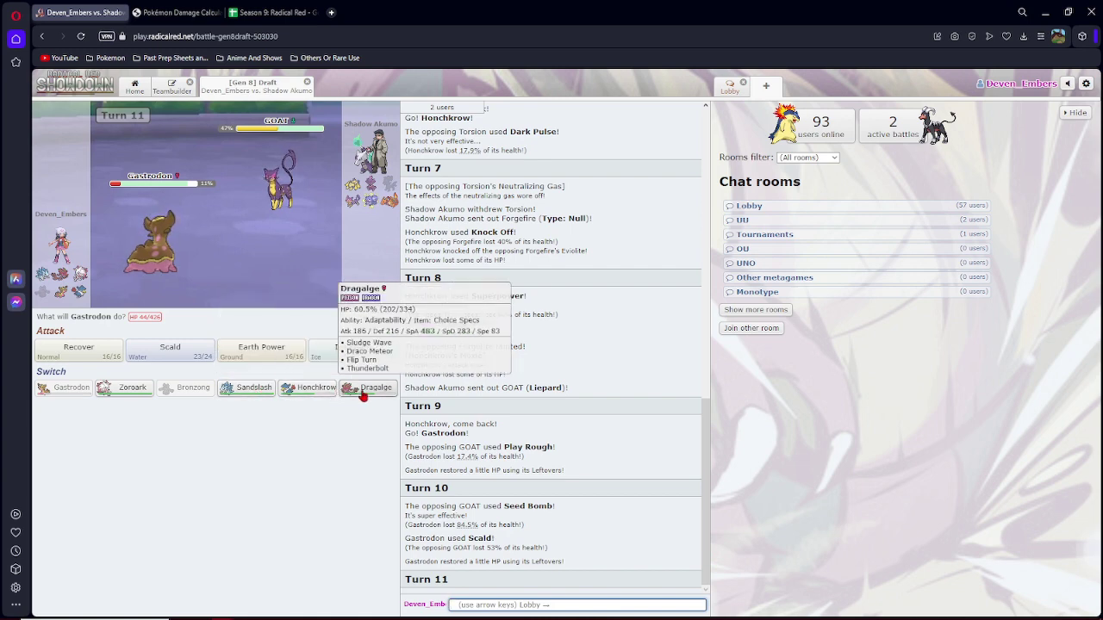
{"action": "left_click", "coordinate": [363, 389]}
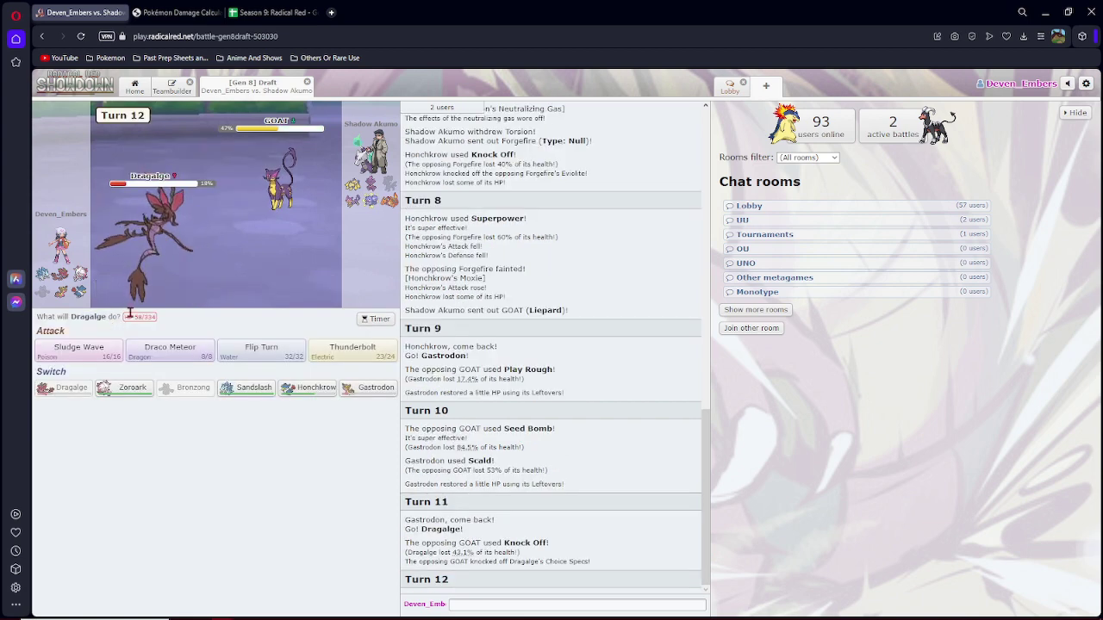
{"action": "left_click", "coordinate": [107, 352]}
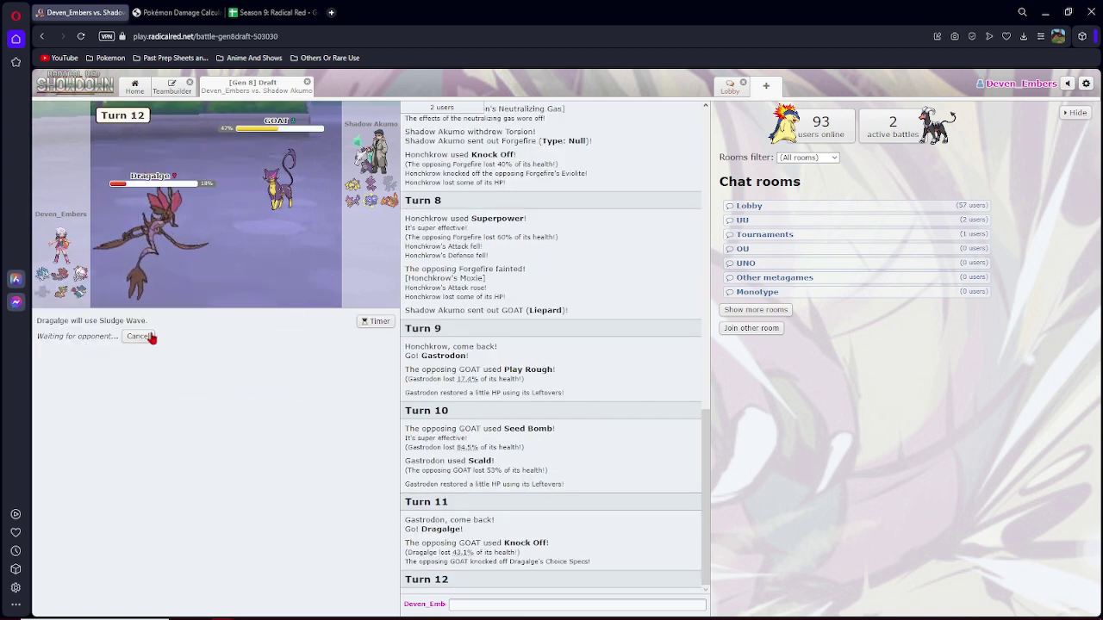
Glance at the Honchkrow vs Type: Null damage numbers, then return to the battle.
{"action": "left_click", "coordinate": [176, 12]}
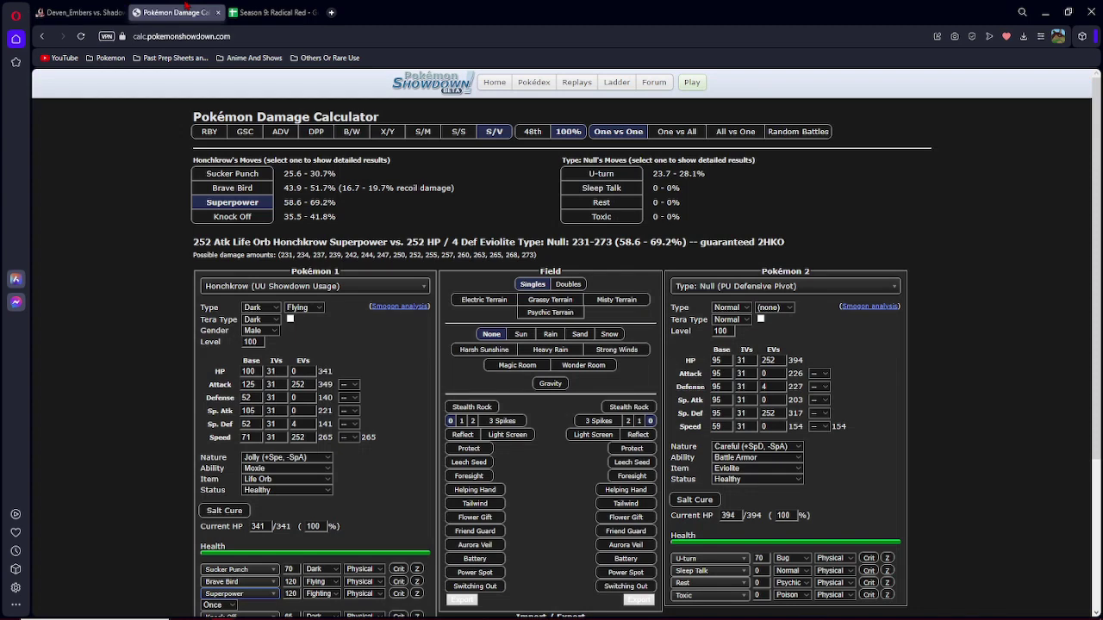
{"action": "left_click", "coordinate": [82, 12]}
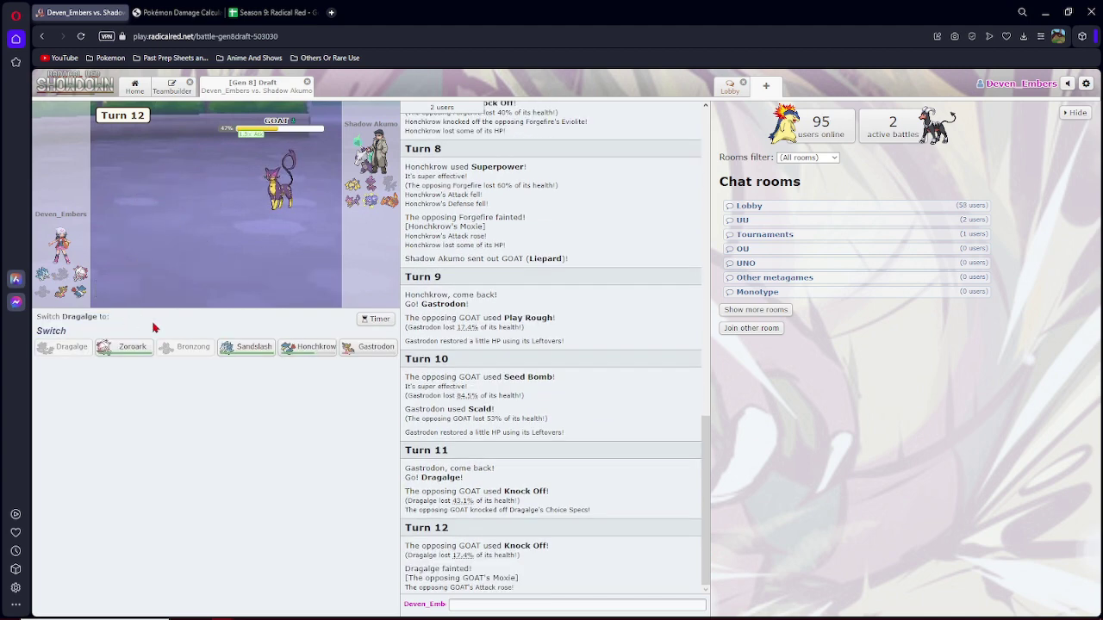
{"action": "mouse_move", "coordinate": [369, 347]}
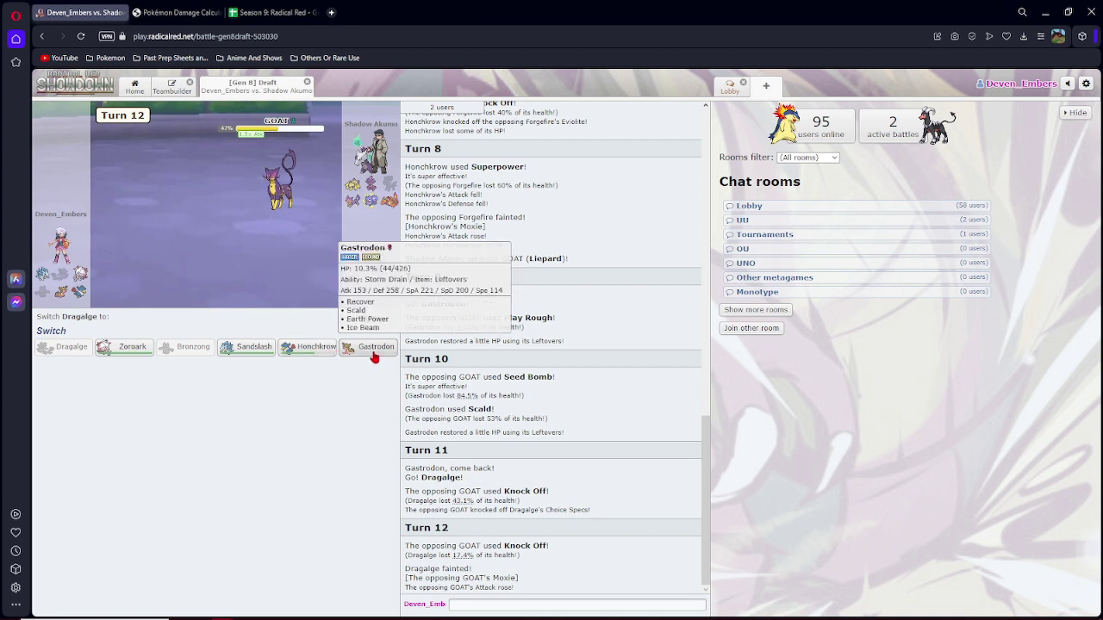
Send in disguised Zoroark to Trick a Choice Scarf onto GOAT, then switch to Gastrodon.
{"action": "left_click", "coordinate": [138, 349]}
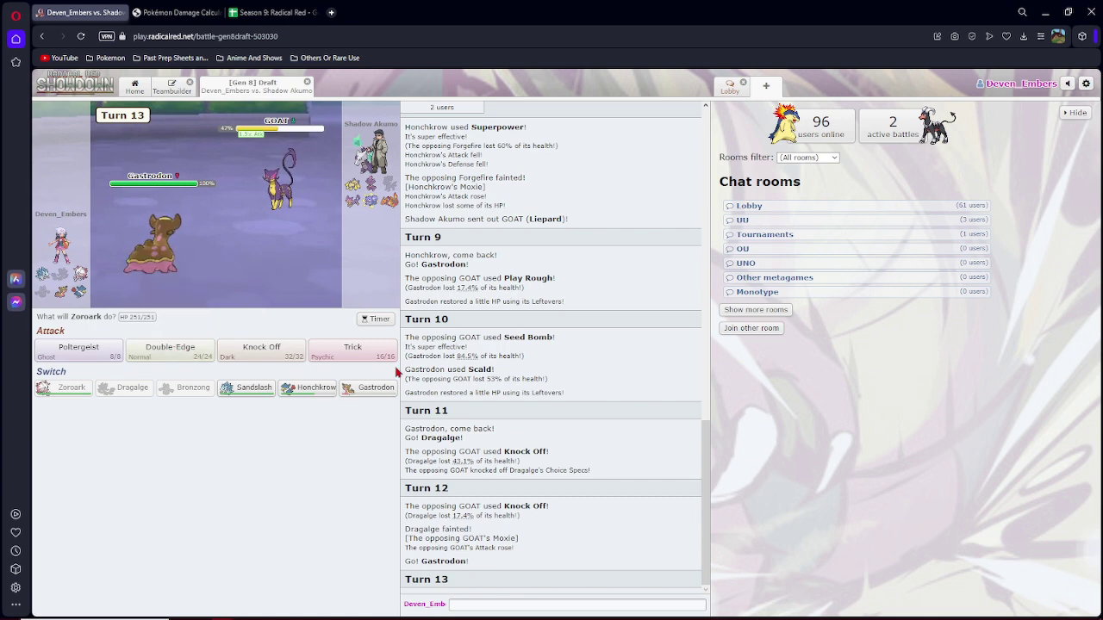
{"action": "left_click", "coordinate": [352, 350]}
{"action": "left_click", "coordinate": [106, 329]}
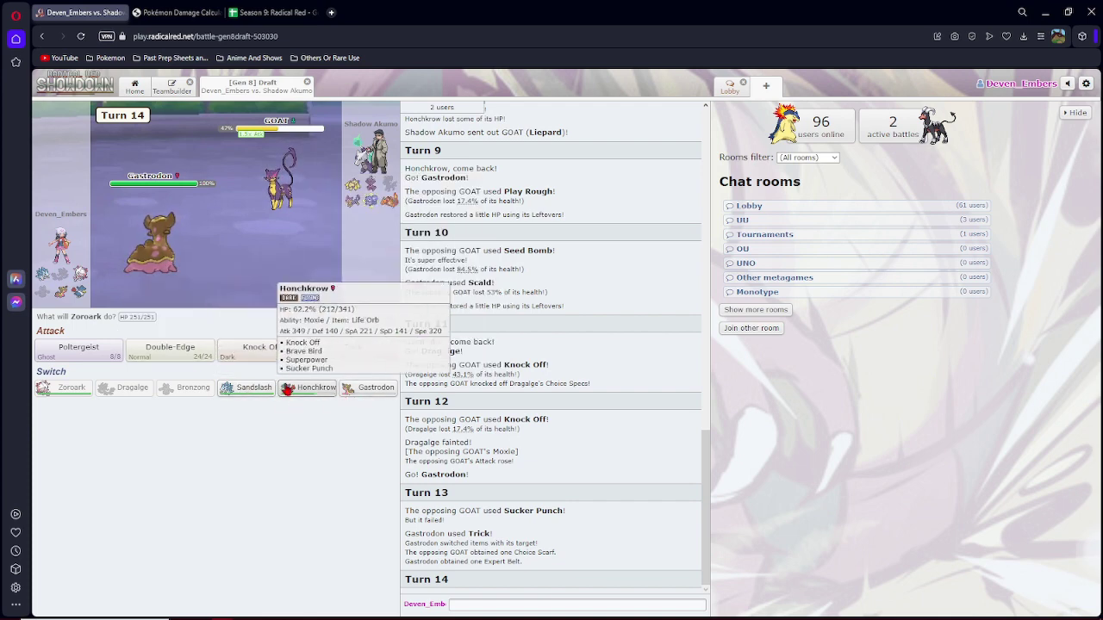
{"action": "left_click", "coordinate": [345, 392]}
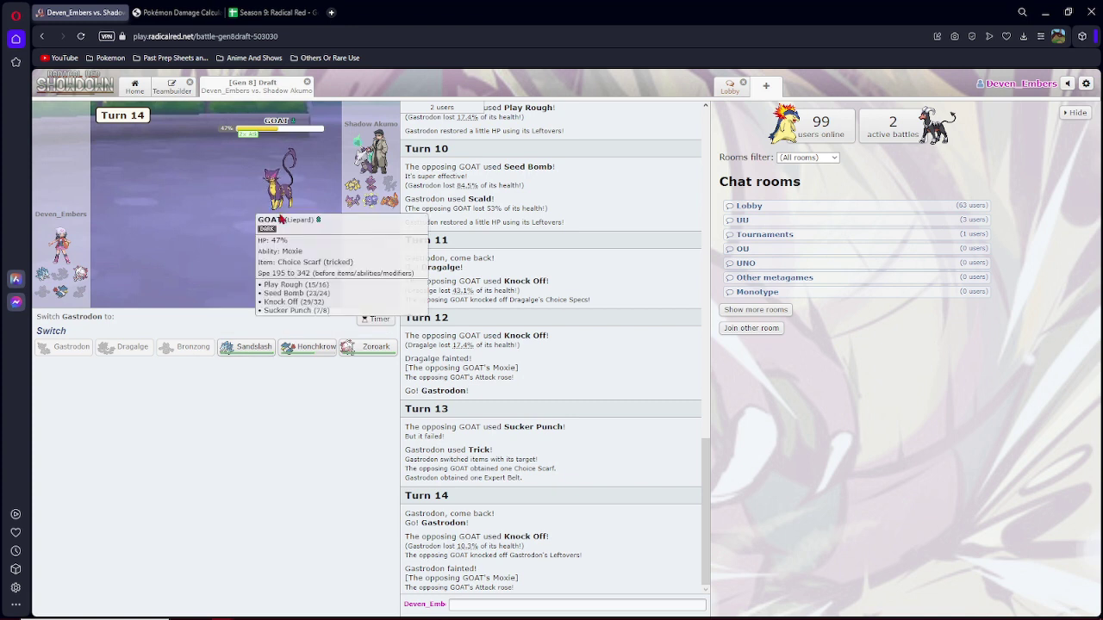
Send in Honchkrow and knock out GOAT with Sucker Punch on Turn 15.
{"action": "left_click", "coordinate": [316, 348]}
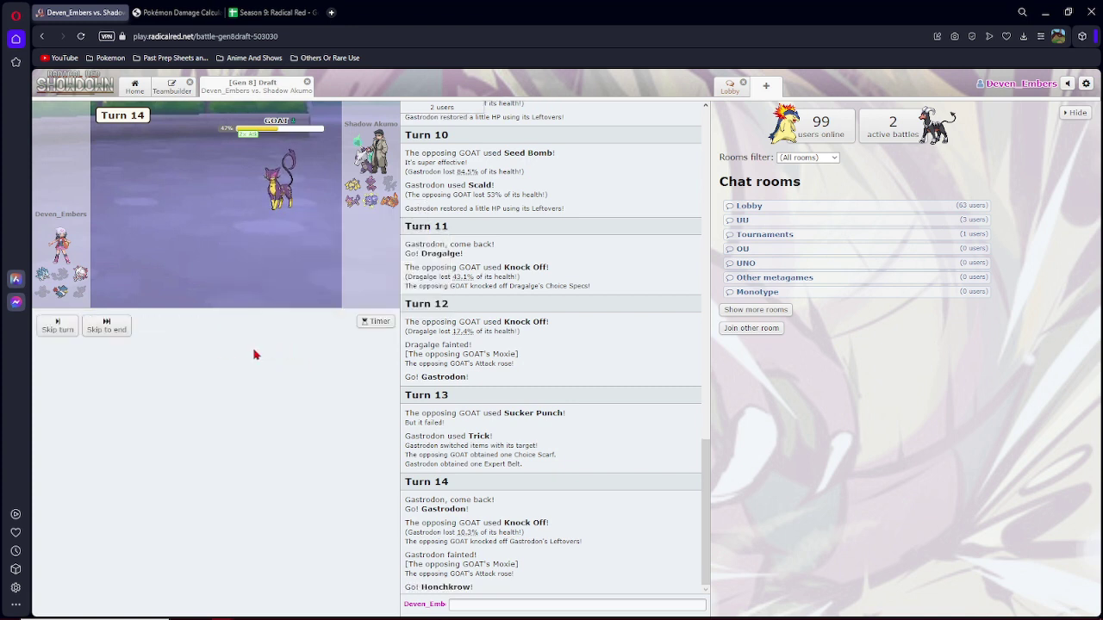
{"action": "left_click", "coordinate": [108, 332]}
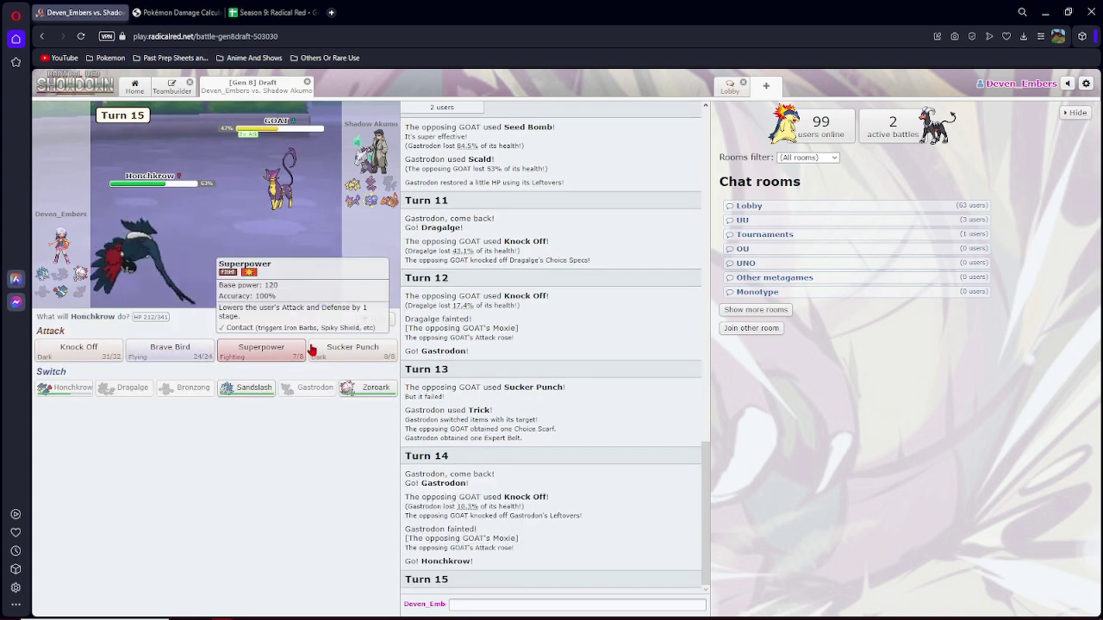
{"action": "left_click", "coordinate": [339, 349]}
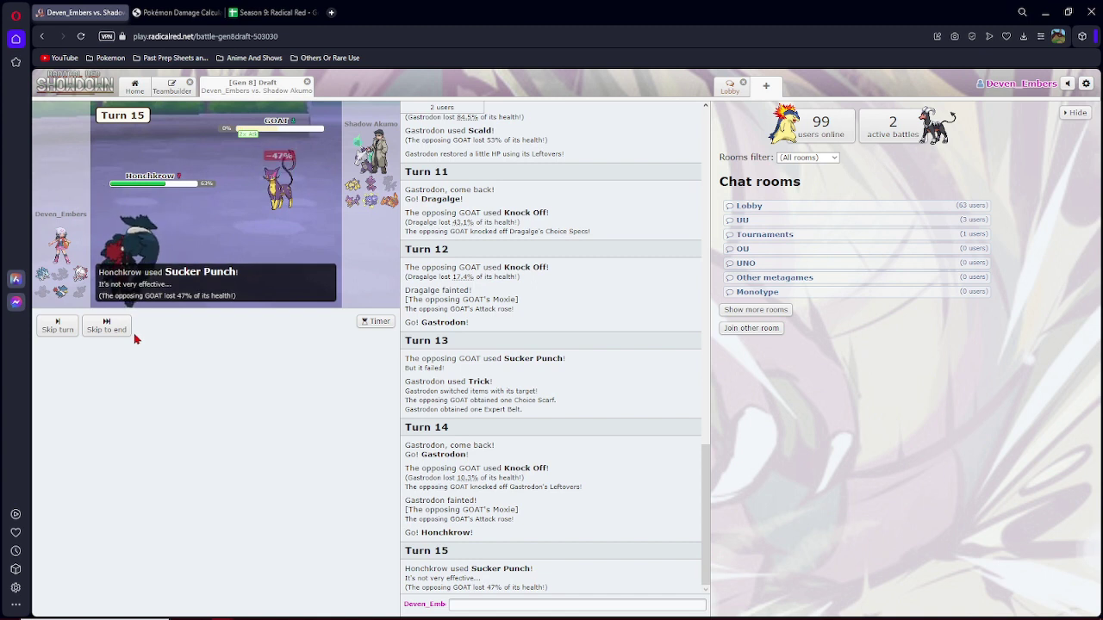
{"action": "left_click", "coordinate": [108, 326]}
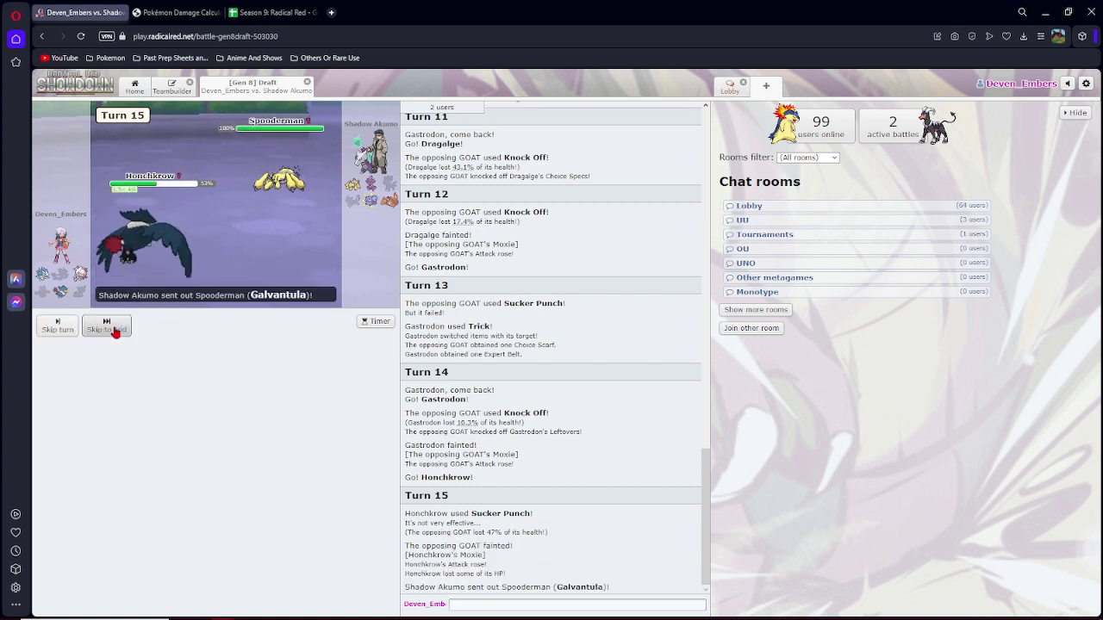
Use Honchkrow's Knock Off on Turn 16, then send in Sandslash after it faints.
{"action": "left_click", "coordinate": [115, 332]}
{"action": "mouse_move", "coordinate": [352, 350]}
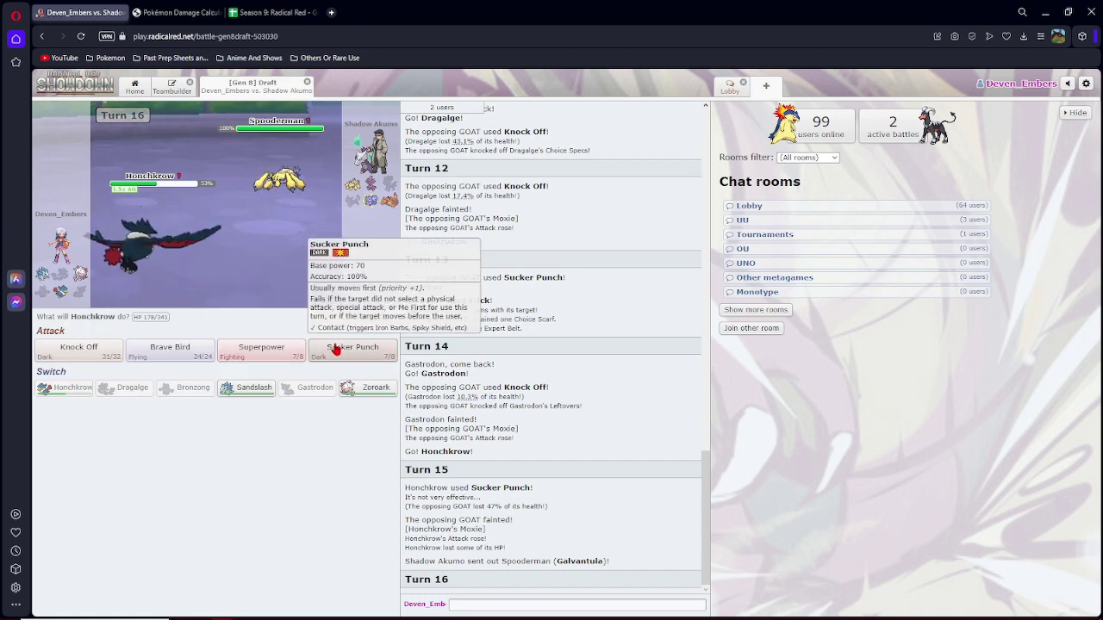
{"action": "left_click", "coordinate": [95, 352]}
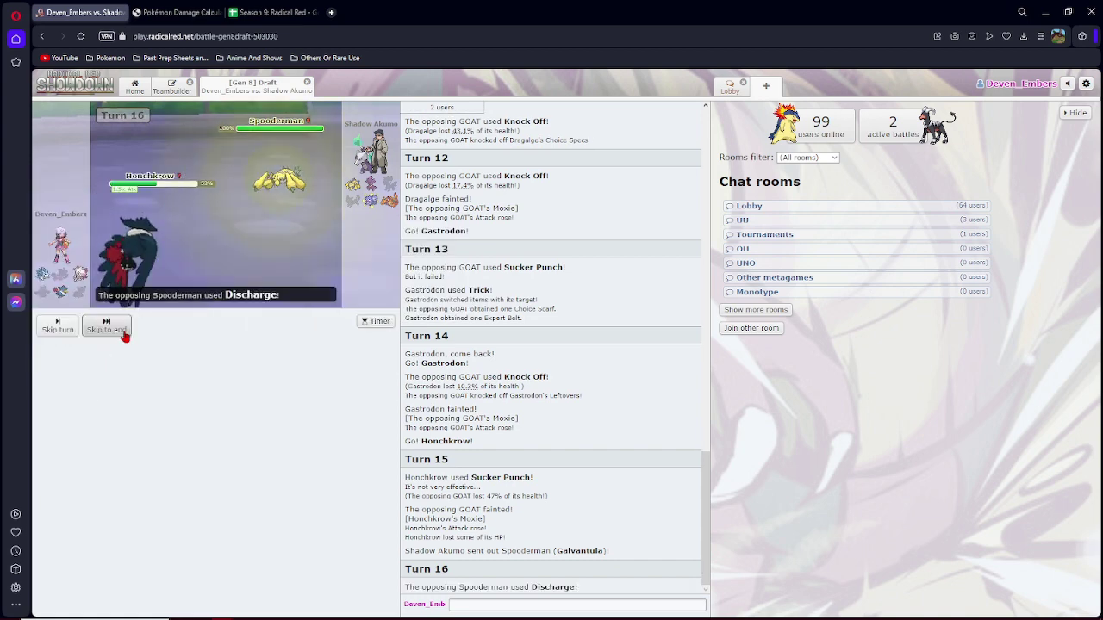
{"action": "left_click", "coordinate": [101, 330]}
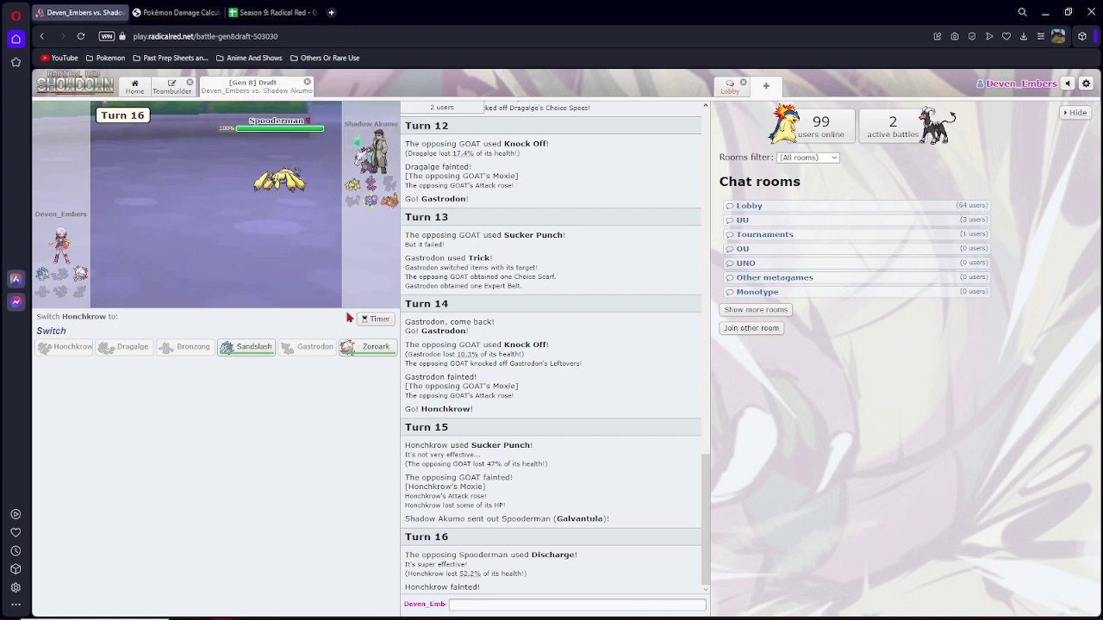
{"action": "left_click", "coordinate": [250, 347]}
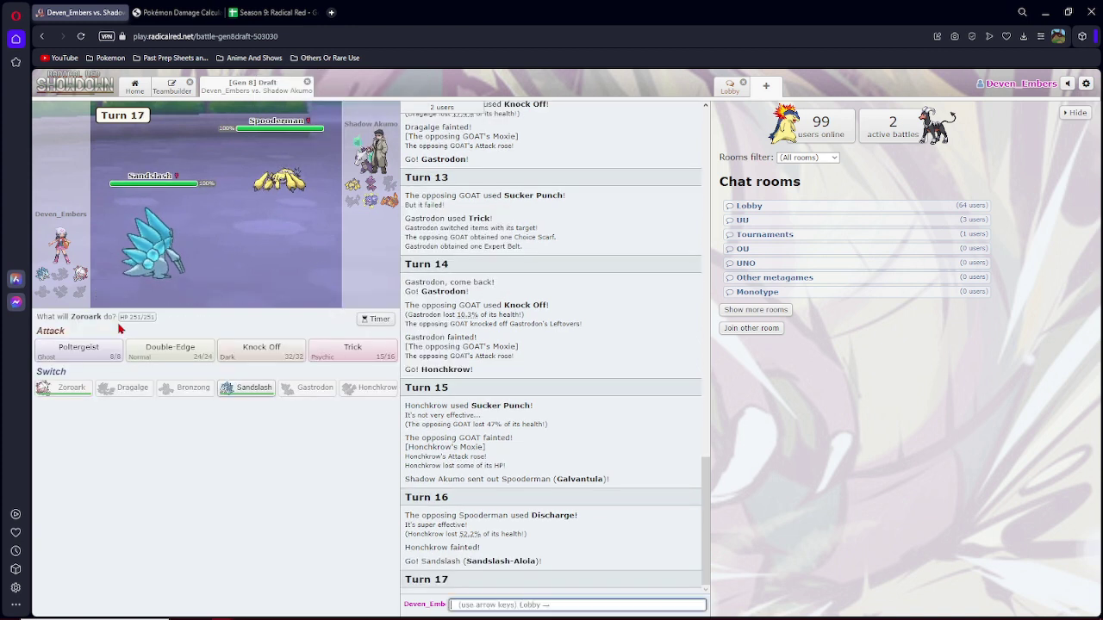
{"action": "mouse_move", "coordinate": [78, 349]}
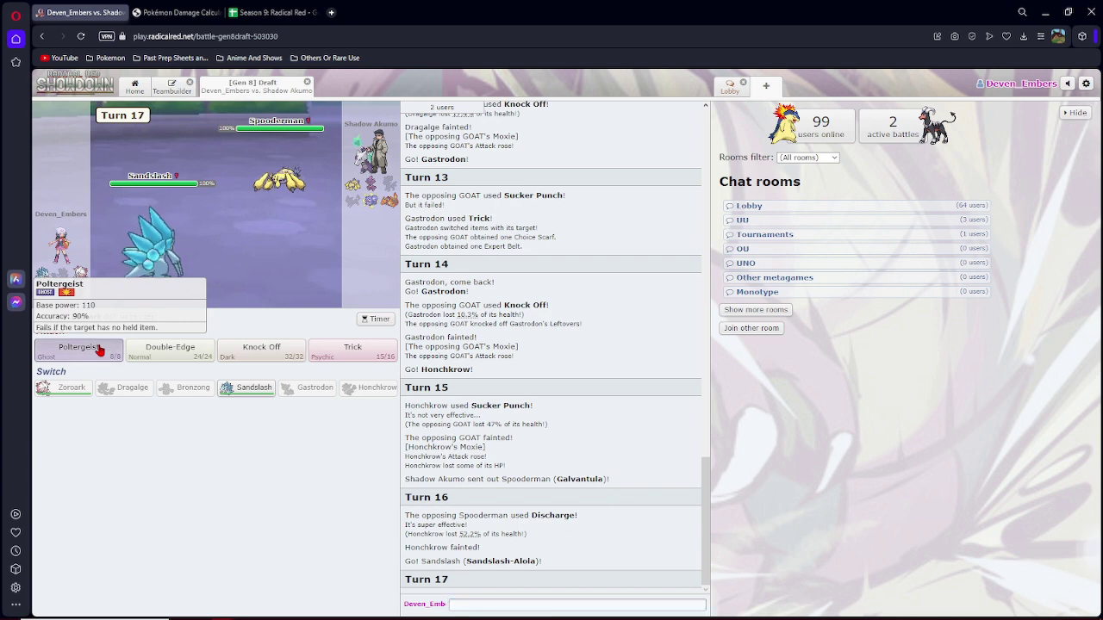
Hit Spooderman with Poltergeist twice, then finish it with Knock Off.
{"action": "left_click", "coordinate": [99, 349]}
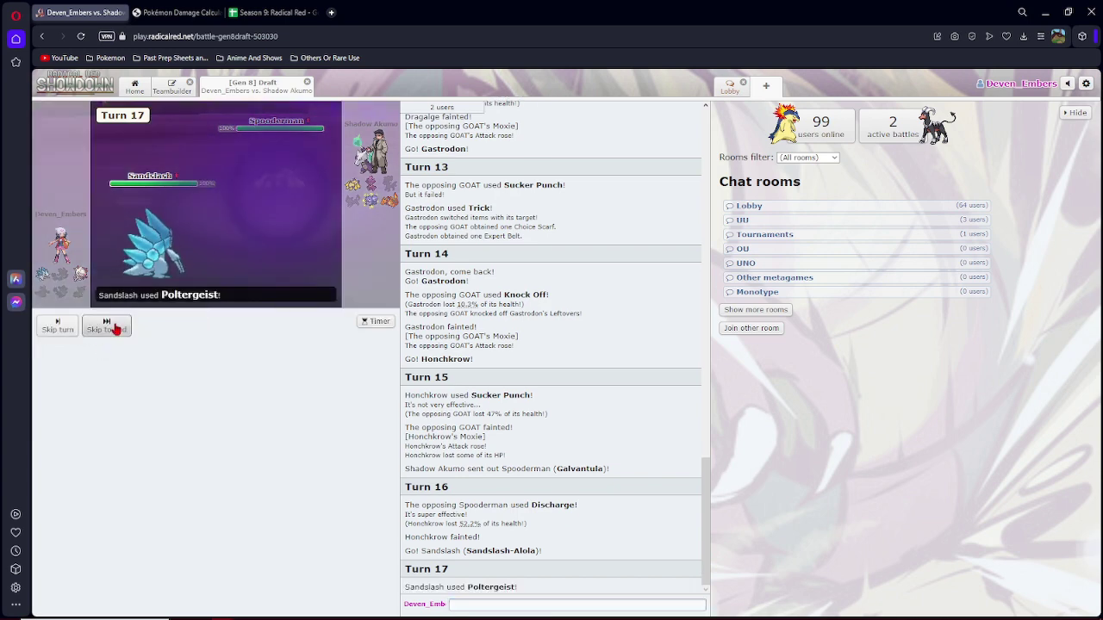
{"action": "left_click", "coordinate": [110, 329]}
{"action": "left_click", "coordinate": [110, 329]}
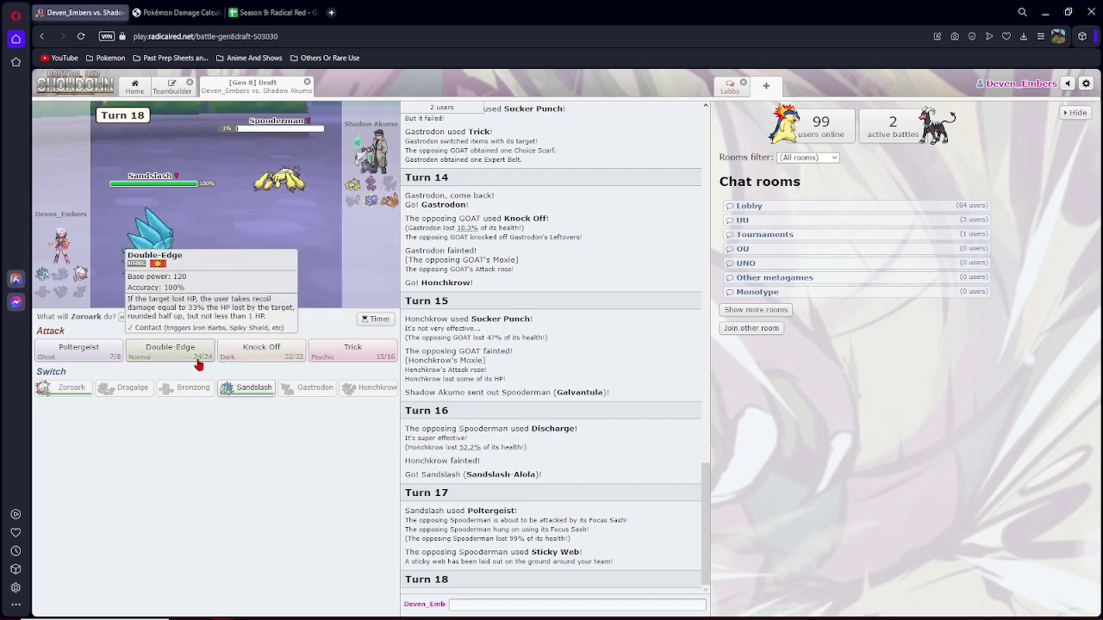
{"action": "left_click", "coordinate": [110, 357]}
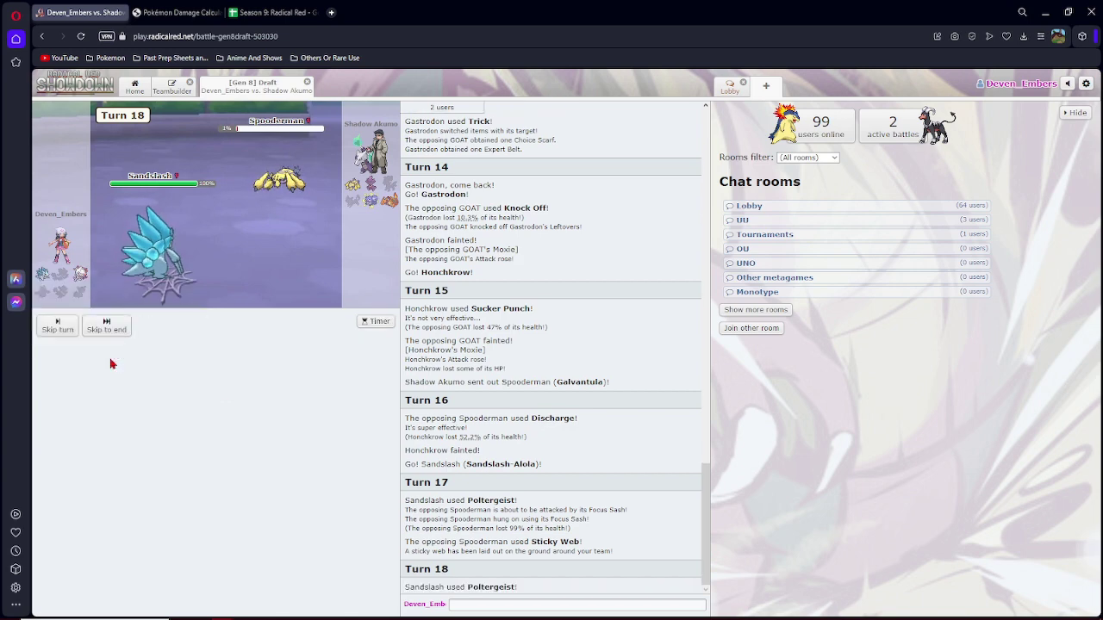
{"action": "left_click", "coordinate": [106, 330]}
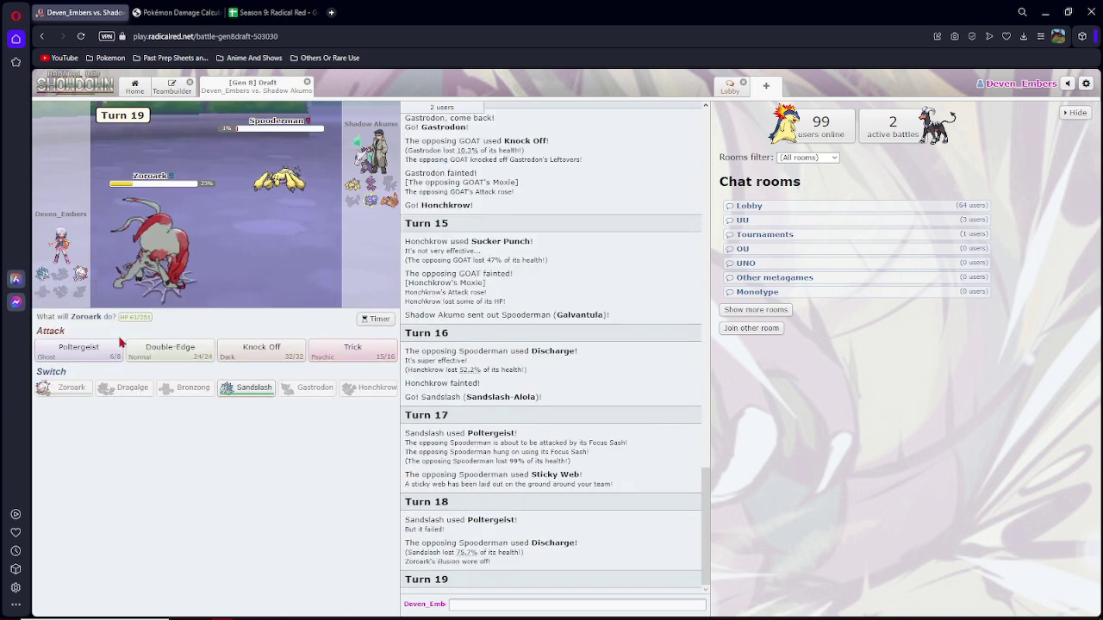
{"action": "left_click", "coordinate": [262, 351]}
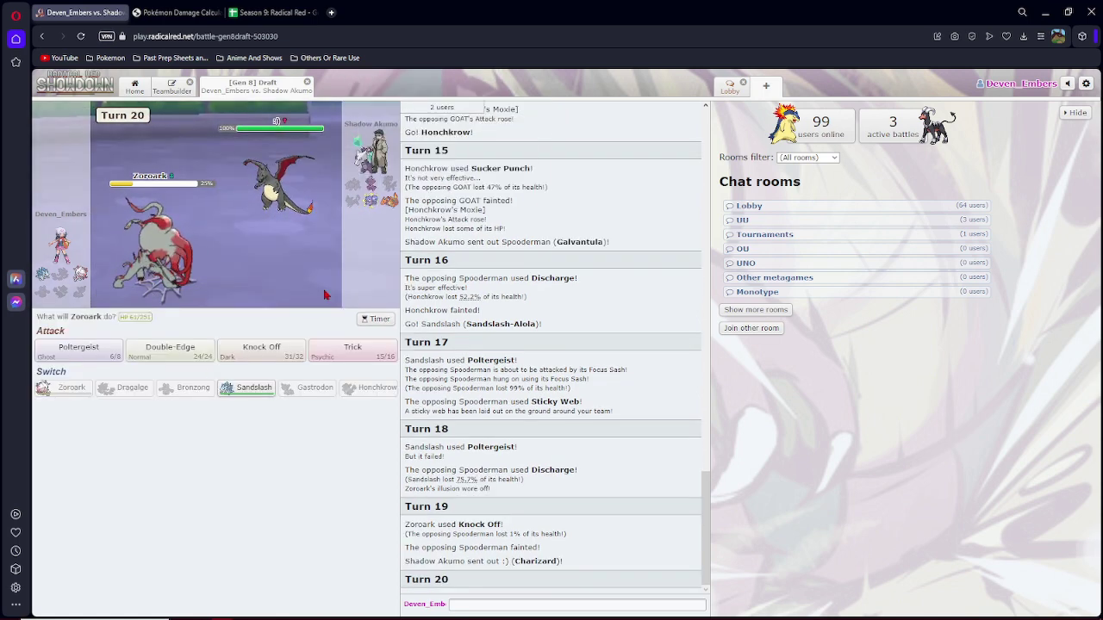
Attack Charizard with Poltergeist on Turns 20 and 21, then send in Sandslash.
{"action": "left_click", "coordinate": [102, 351]}
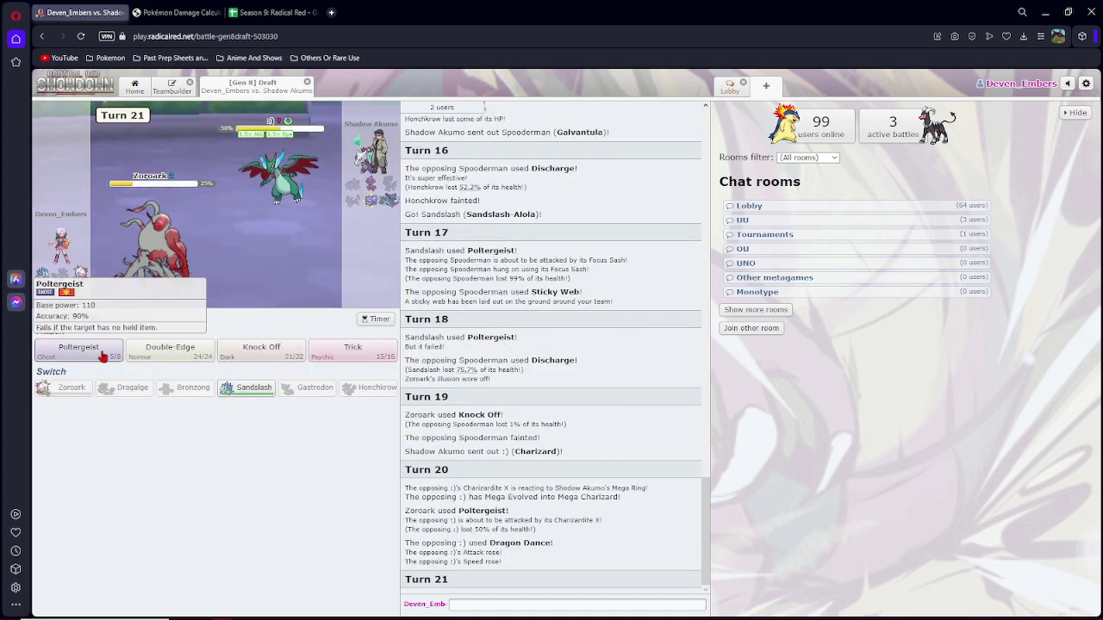
{"action": "left_click", "coordinate": [102, 351]}
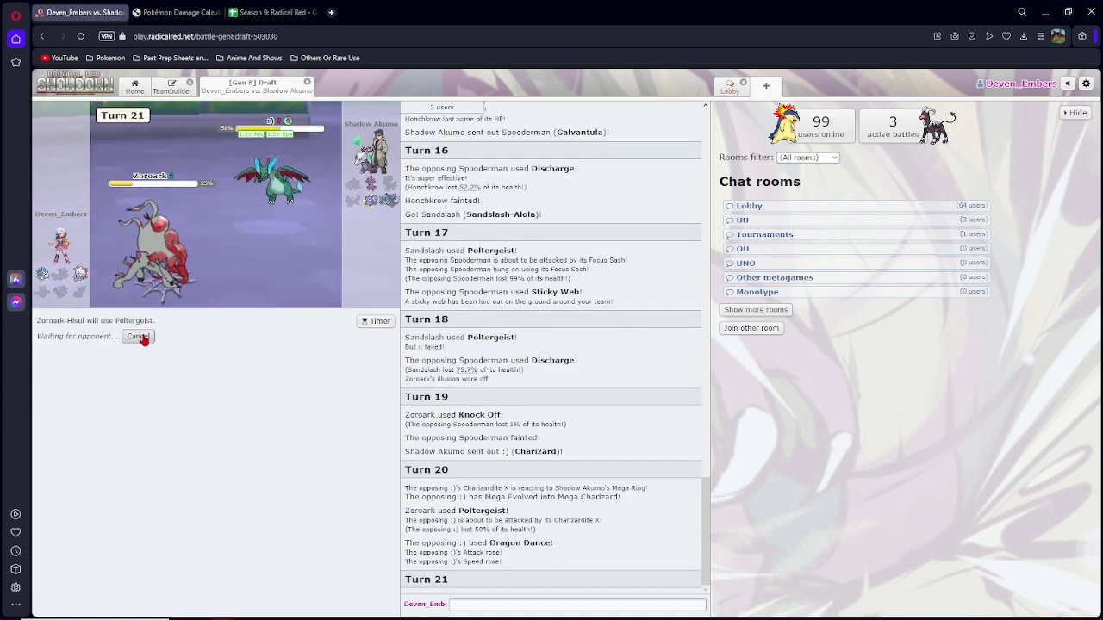
{"action": "left_click", "coordinate": [470, 604]}
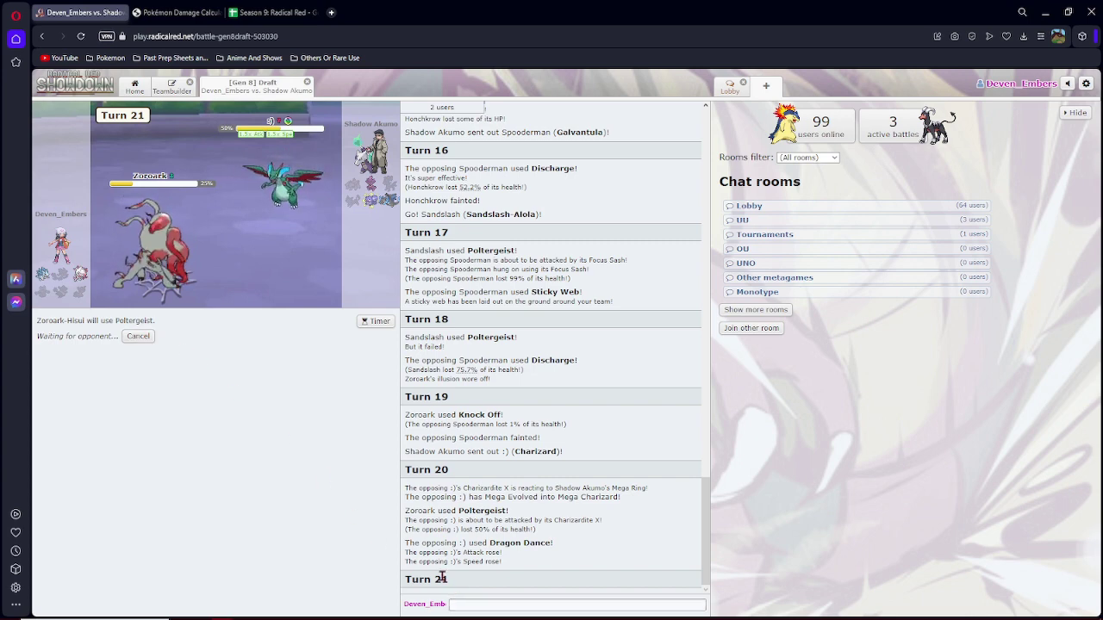
{"action": "left_click", "coordinate": [107, 330]}
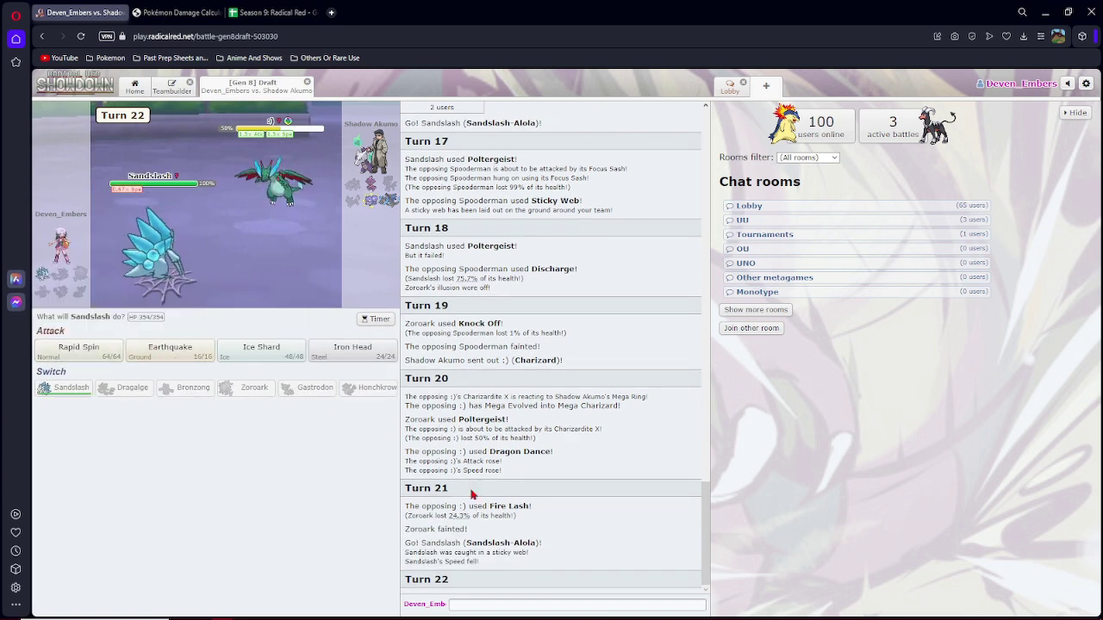
Post 'hes got this' in chat and use Sandslash's Ice Shard on Charizard.
{"action": "left_click", "coordinate": [469, 603]}
{"action": "type", "text": "hm"}
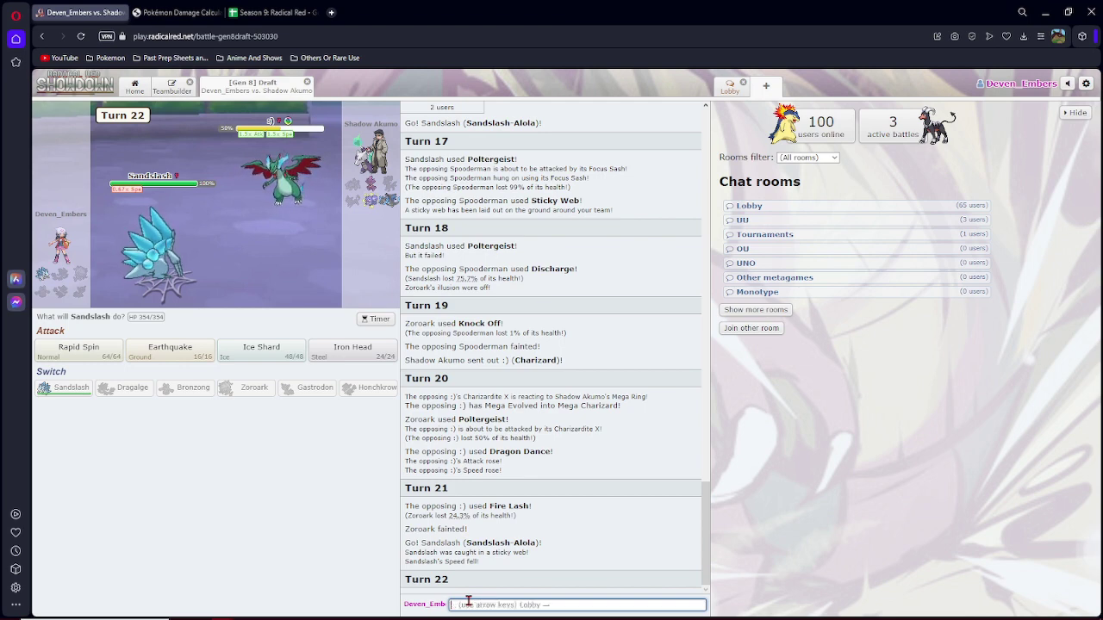
{"action": "type", "text": "is"}
{"action": "key", "text": "Return"}
{"action": "left_click", "coordinate": [261, 349]}
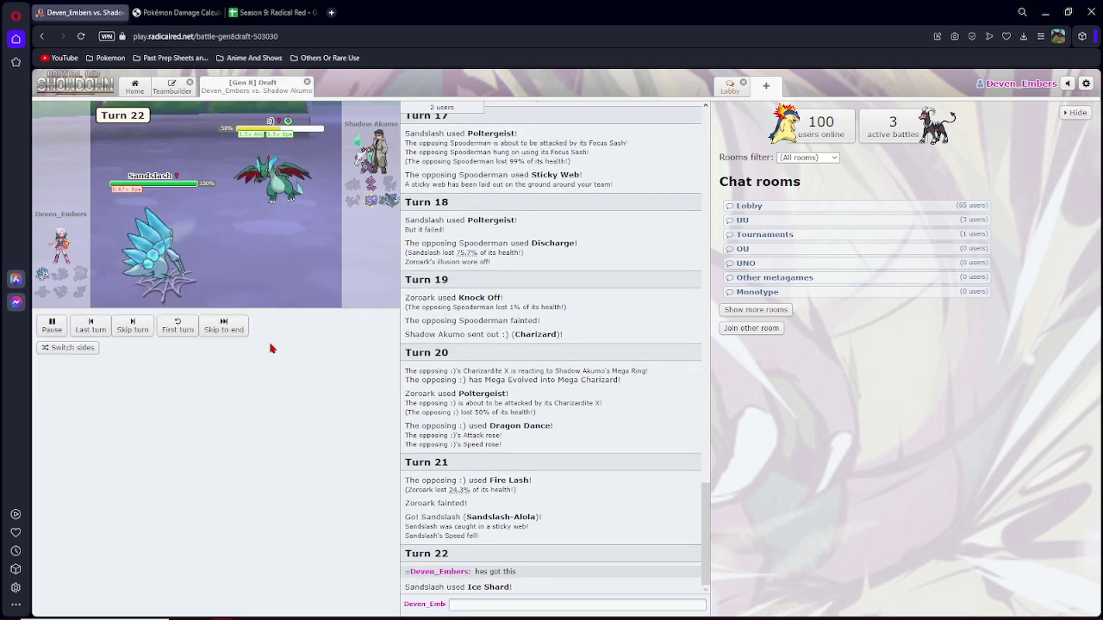
Skip the final turn's animations to Shadow Akumo's win and send 'gg' in chat.
{"action": "left_click", "coordinate": [132, 328]}
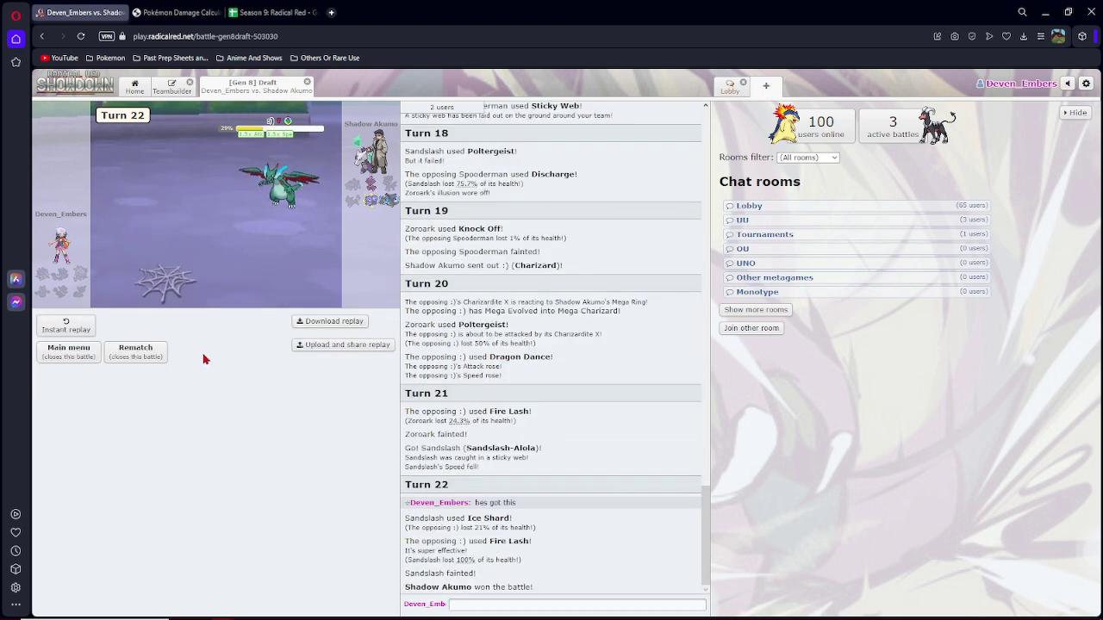
{"action": "left_click", "coordinate": [518, 605]}
{"action": "type", "text": "ggg"}
{"action": "key", "text": "Return"}
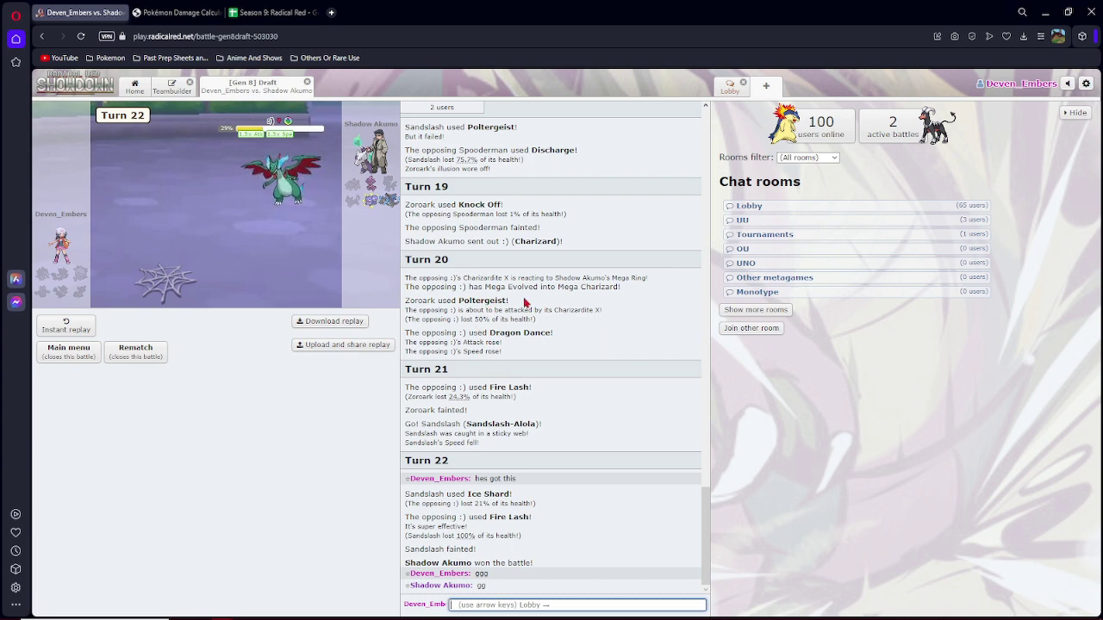
{"action": "scroll", "coordinate": [549, 311], "scroll_direction": "up", "scroll_amount": 3}
{"action": "scroll", "coordinate": [552, 310], "scroll_direction": "up", "scroll_amount": 2}
{"action": "scroll", "coordinate": [551, 311], "scroll_direction": "up", "scroll_amount": 3}
{"action": "scroll", "coordinate": [554, 312], "scroll_direction": "up", "scroll_amount": 3}
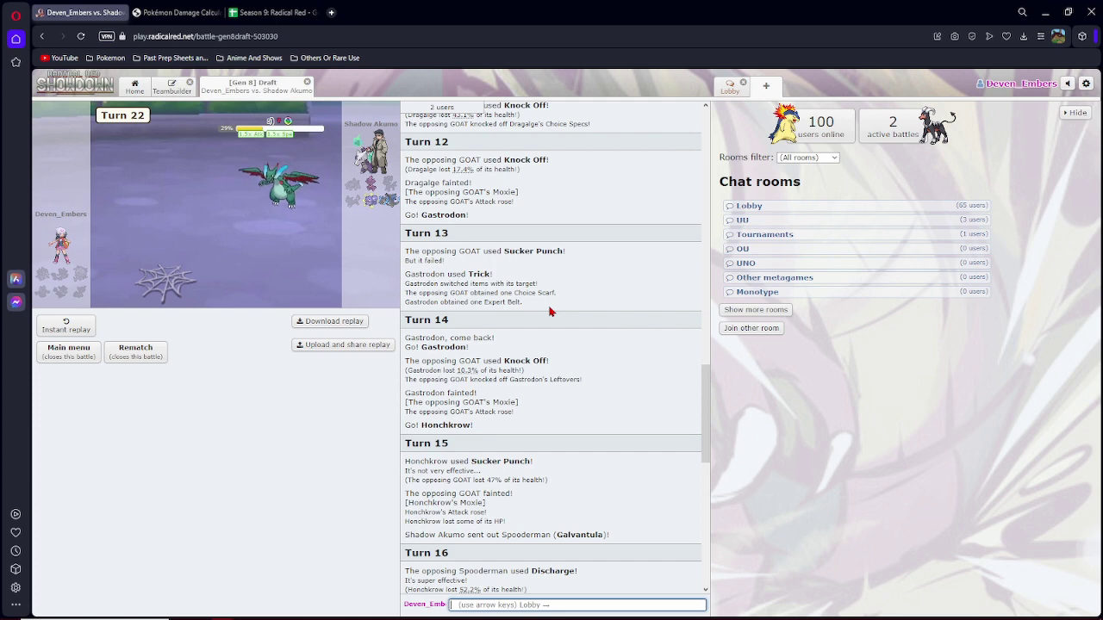
{"action": "scroll", "coordinate": [479, 435], "scroll_direction": "down", "scroll_amount": 8}
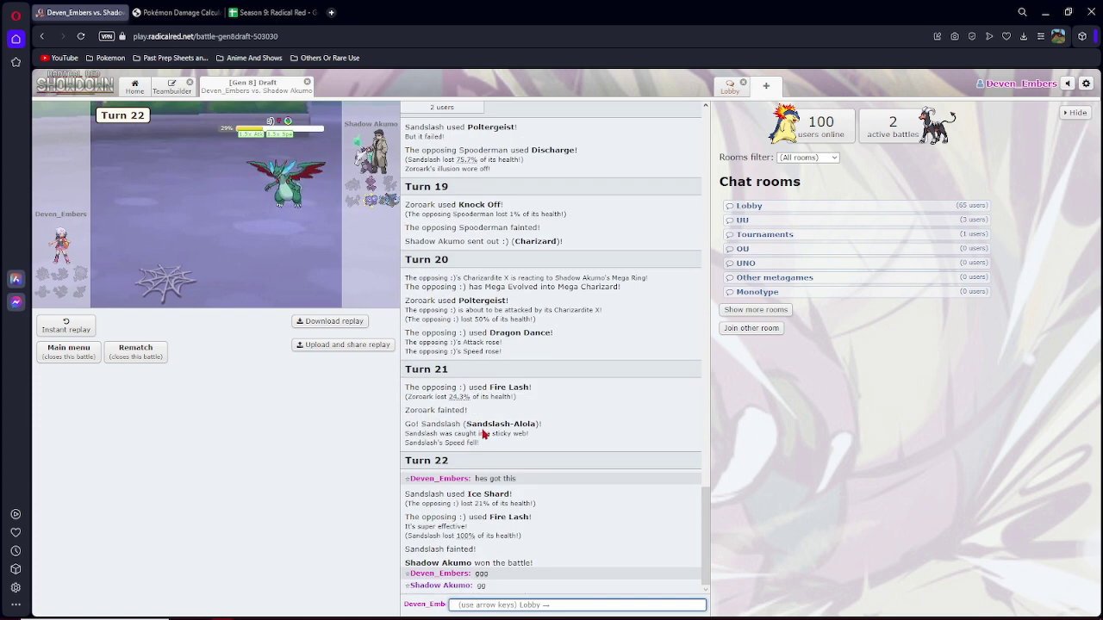